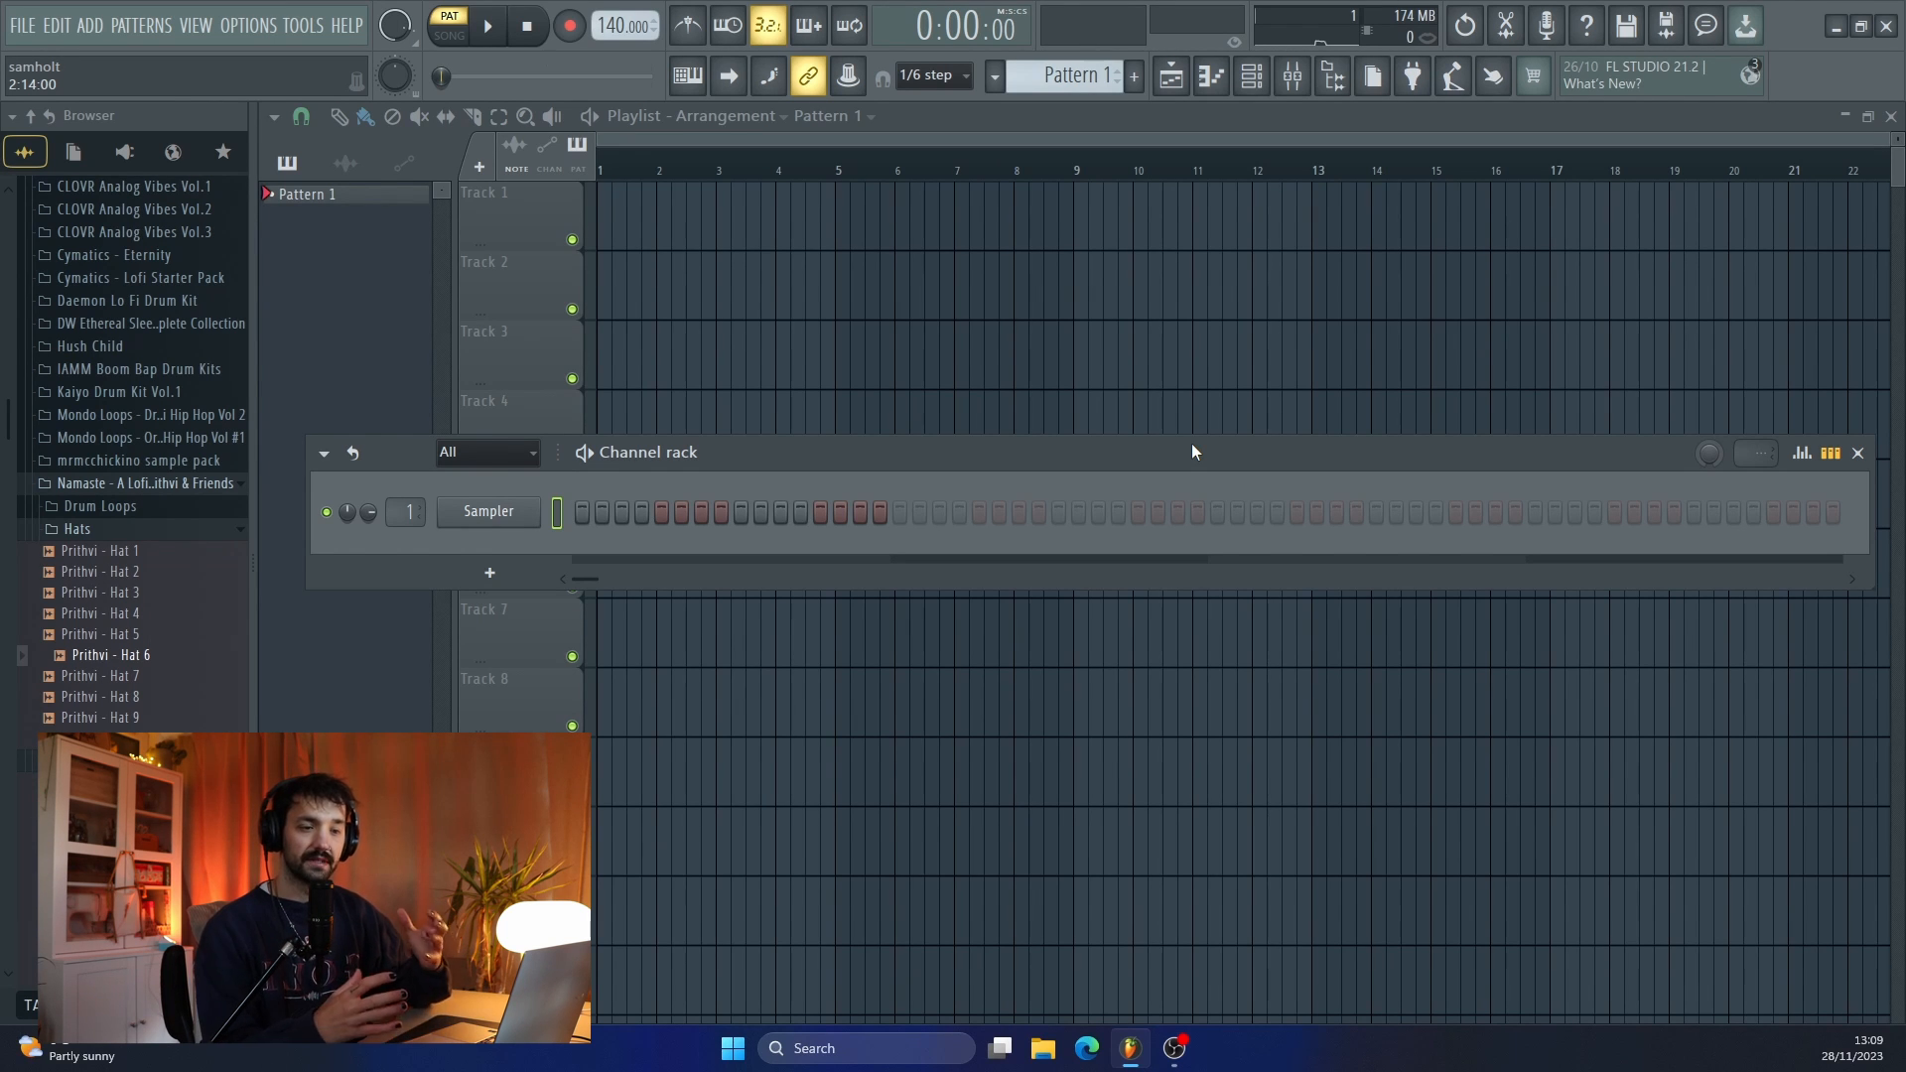
- Delete the default Sampler channel from the channel rack, keeping the imagiro piano 2 channel
right_click(494, 513)
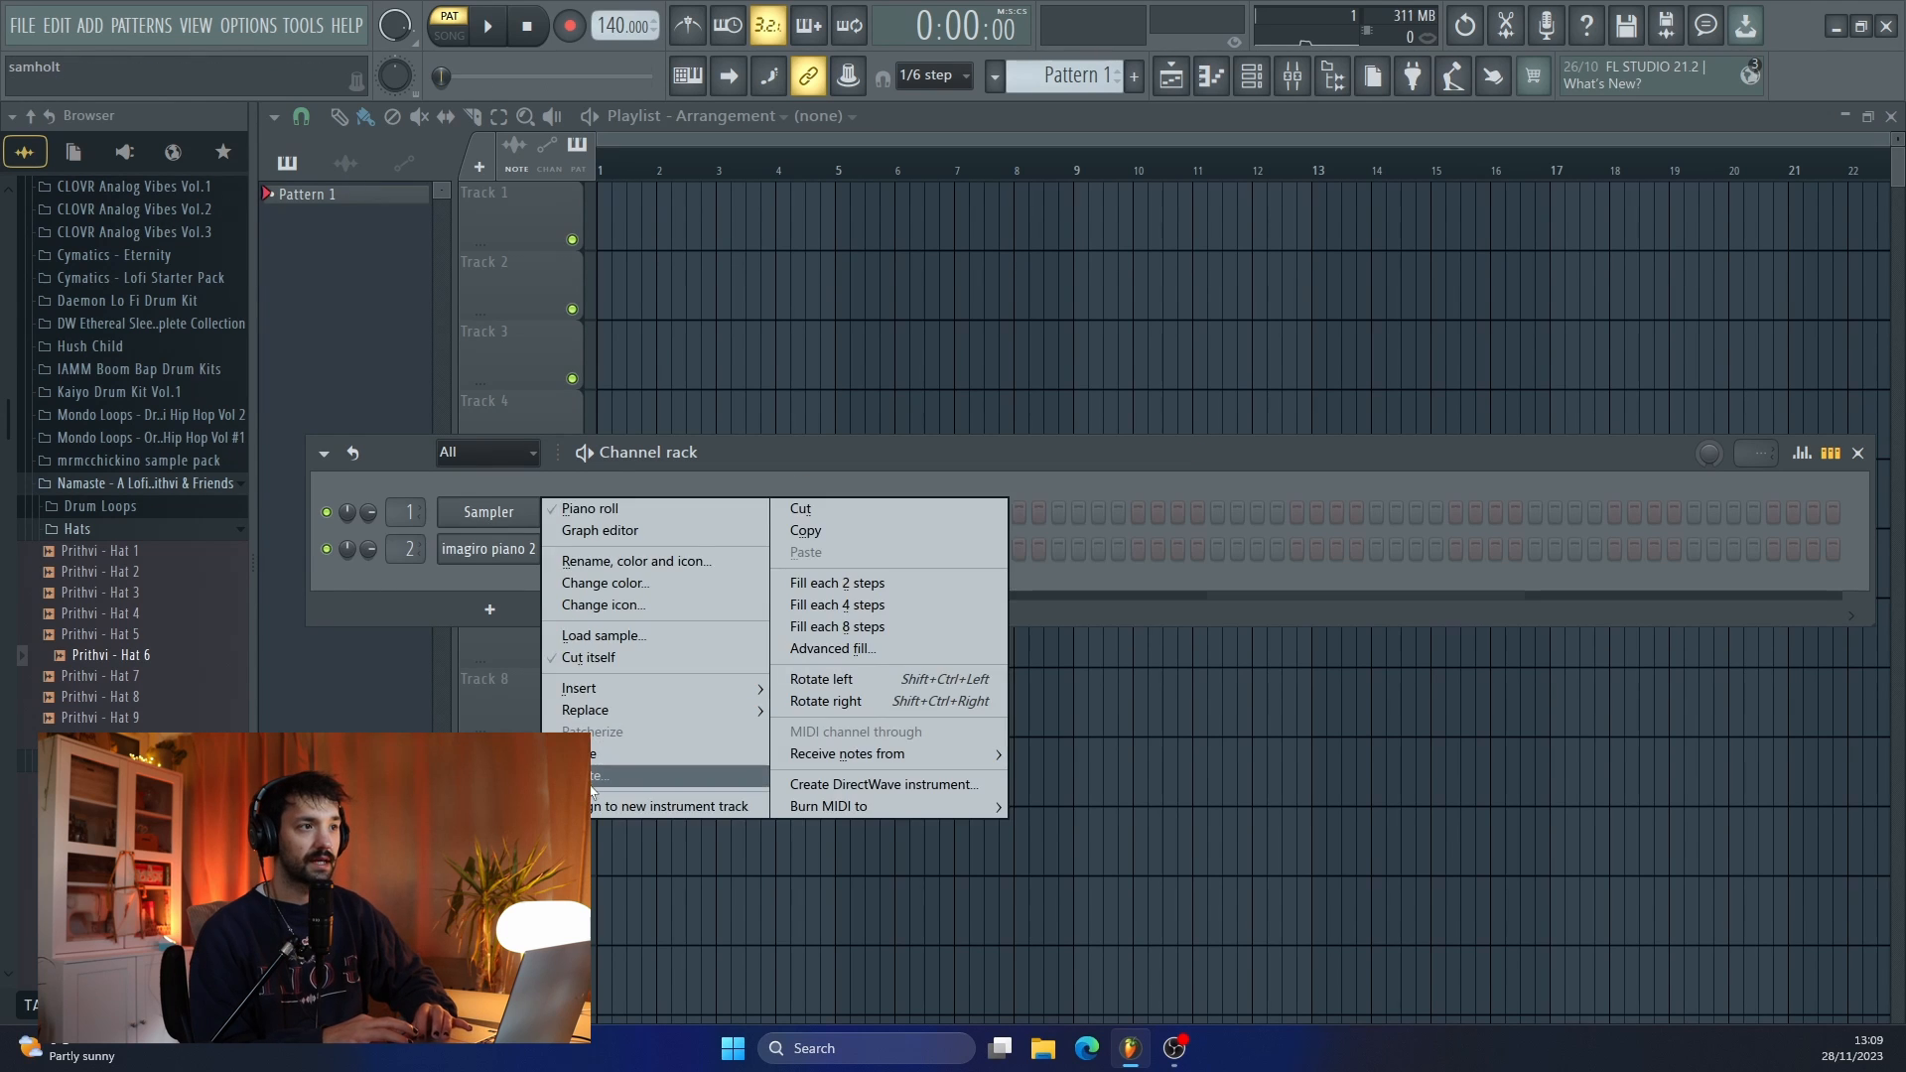
left_click(589, 780)
left_click(1041, 605)
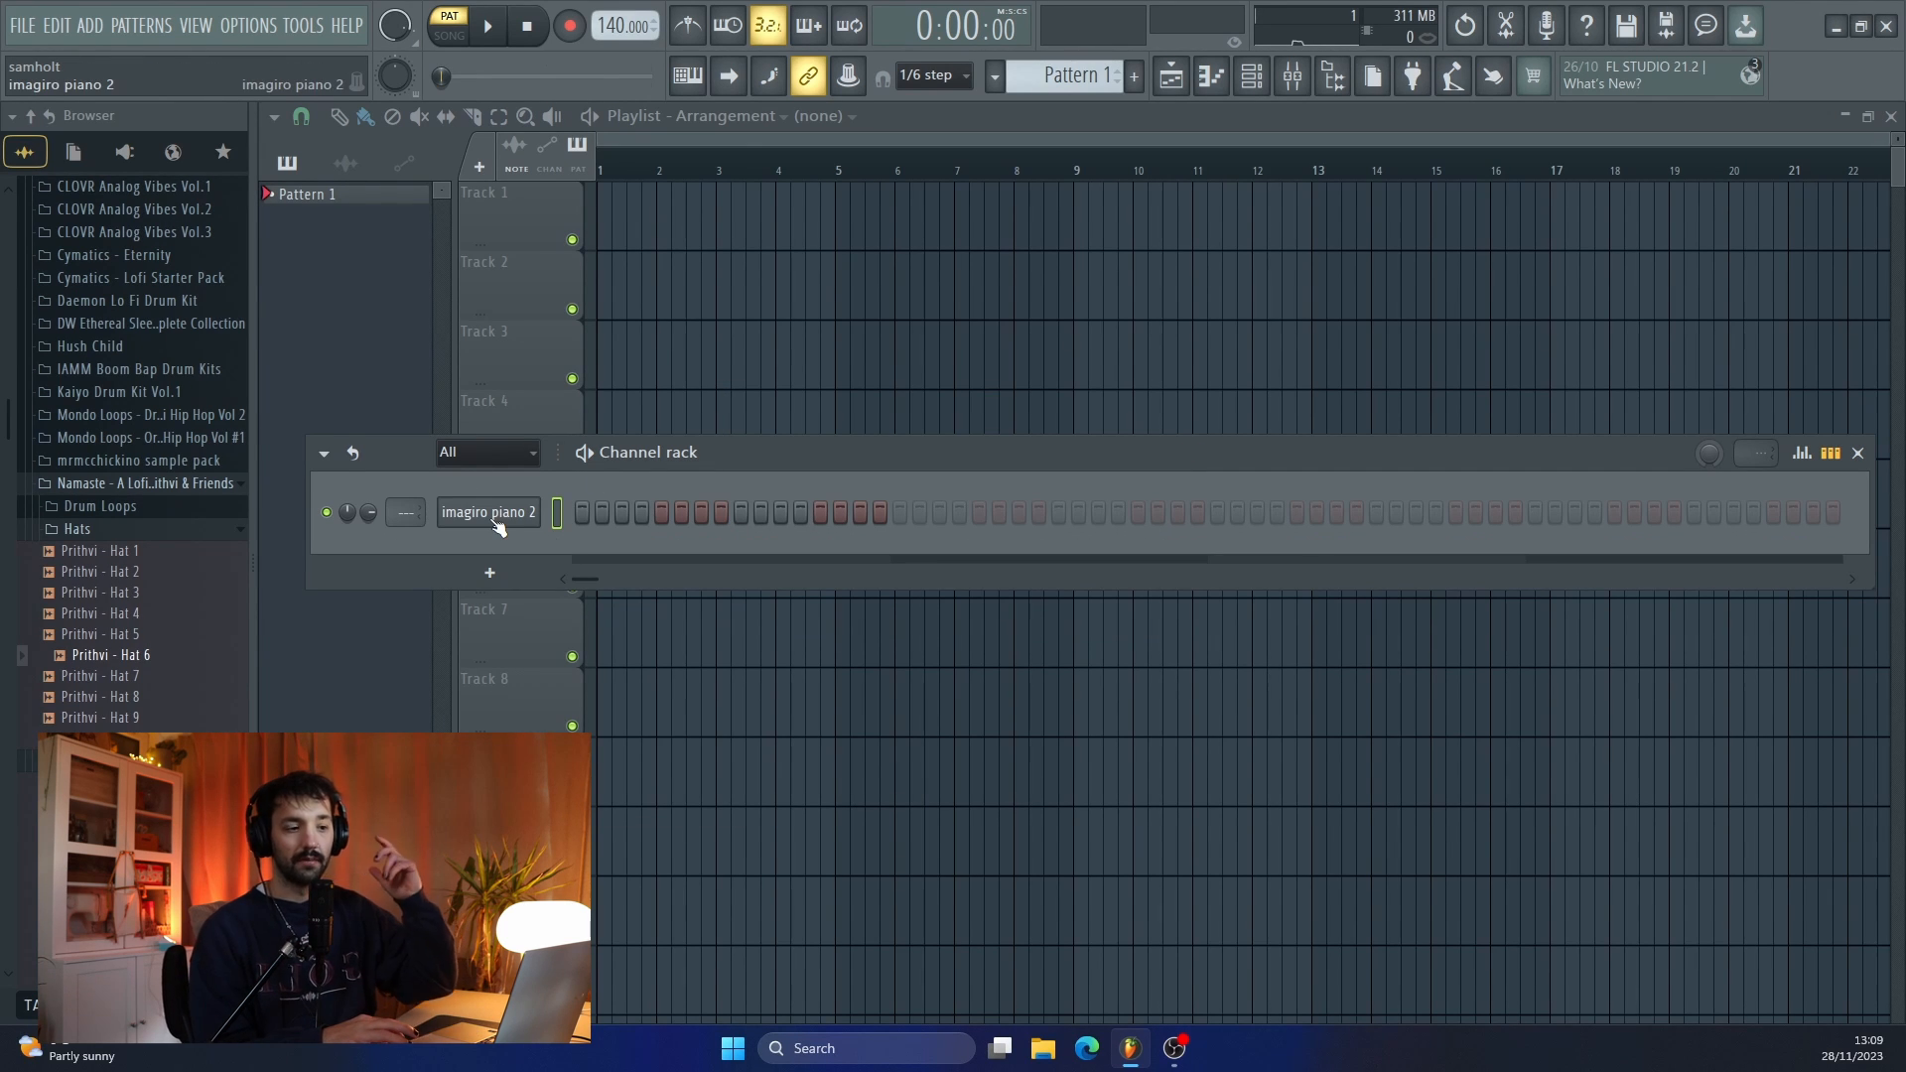
- Set the tone shift of imagiro piano 2 to -4 and route its channel to mixer track 1
left_click_drag(646, 570, 1081, 359)
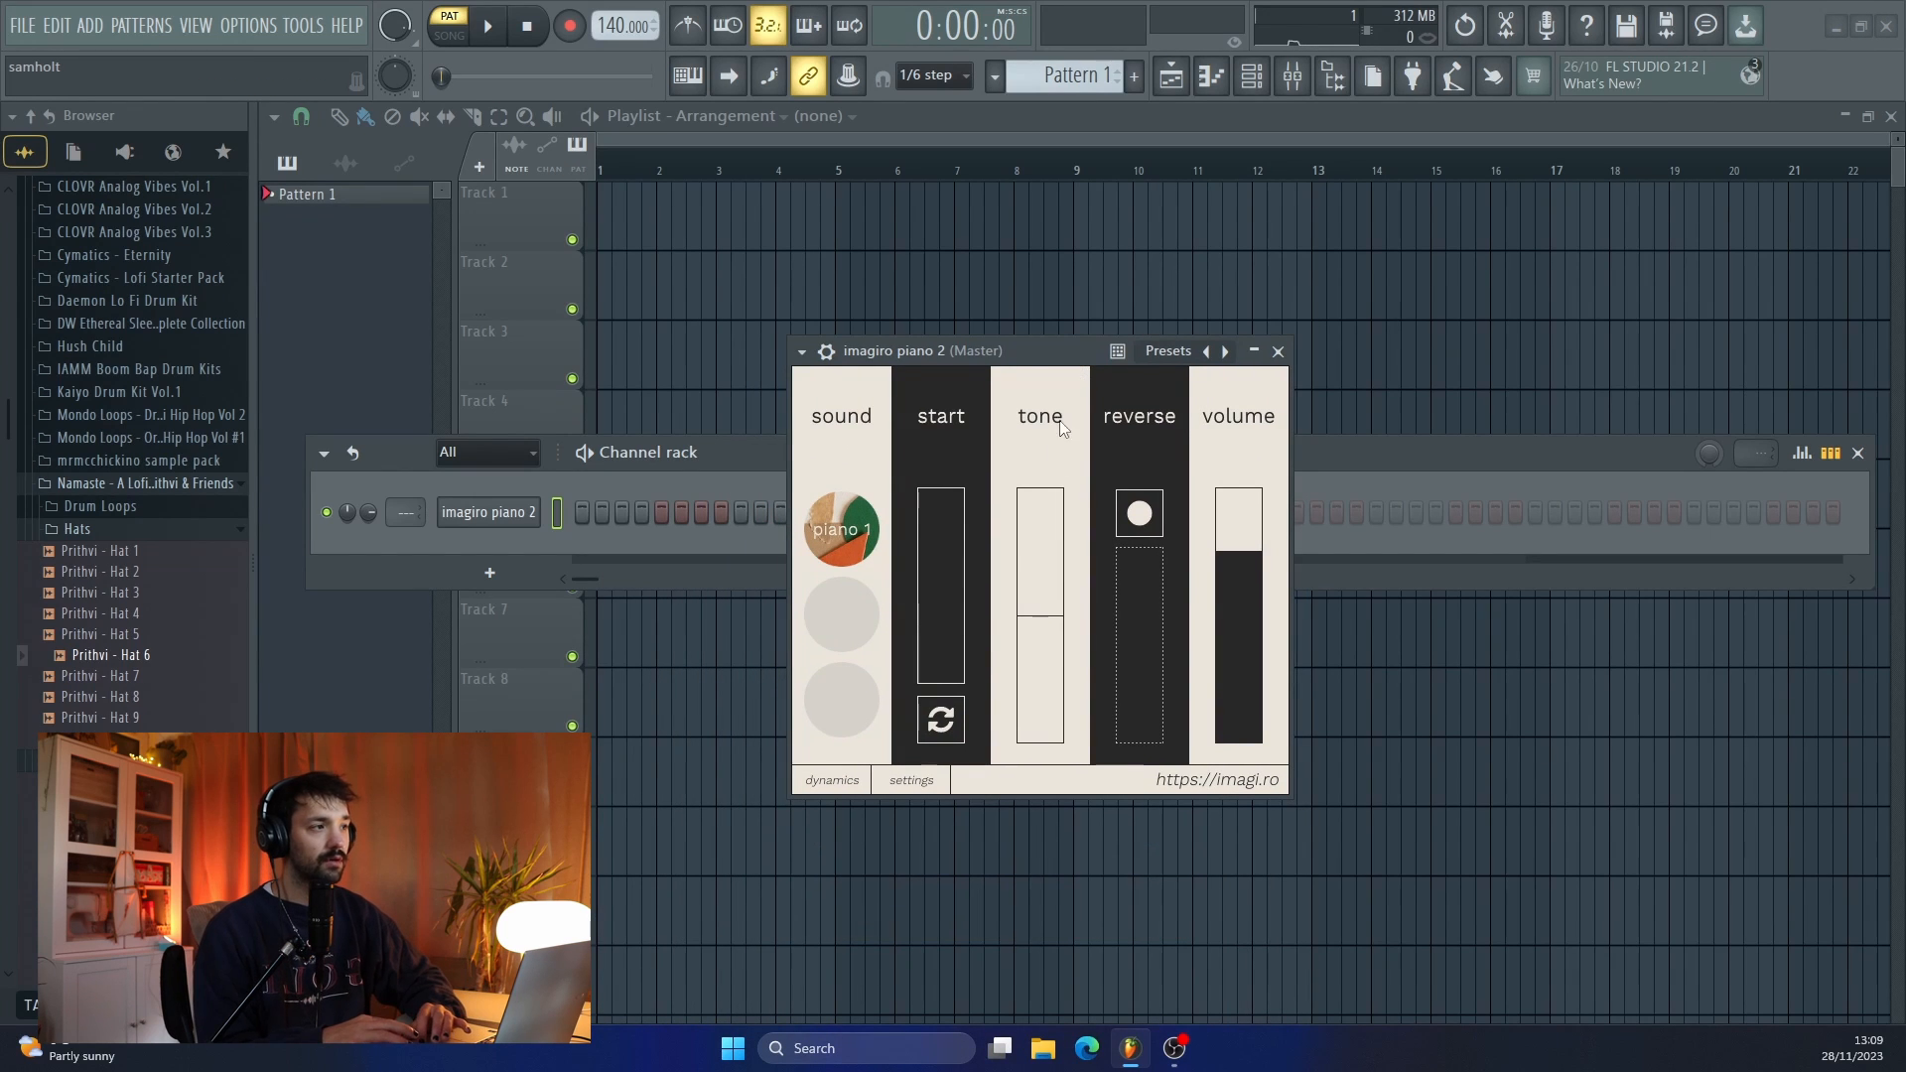
mouse_move(1045, 639)
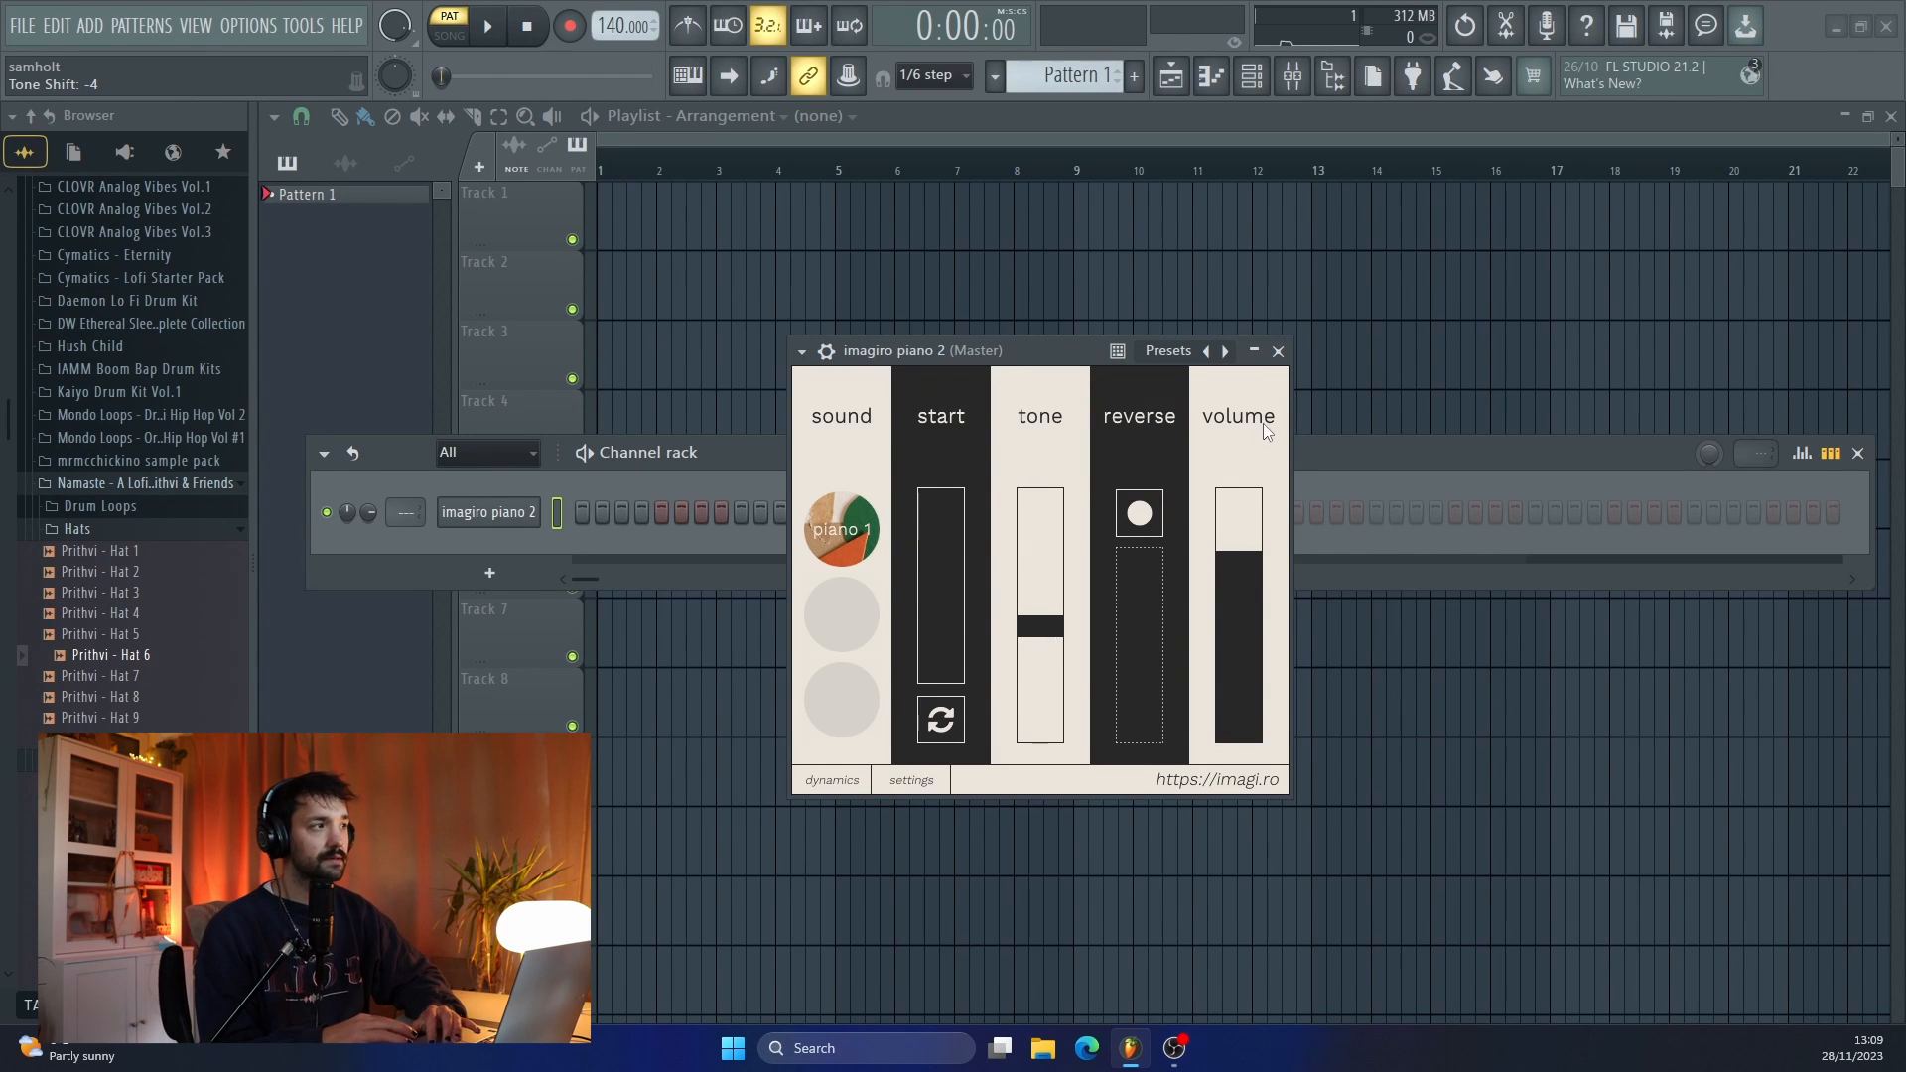
left_click(521, 526)
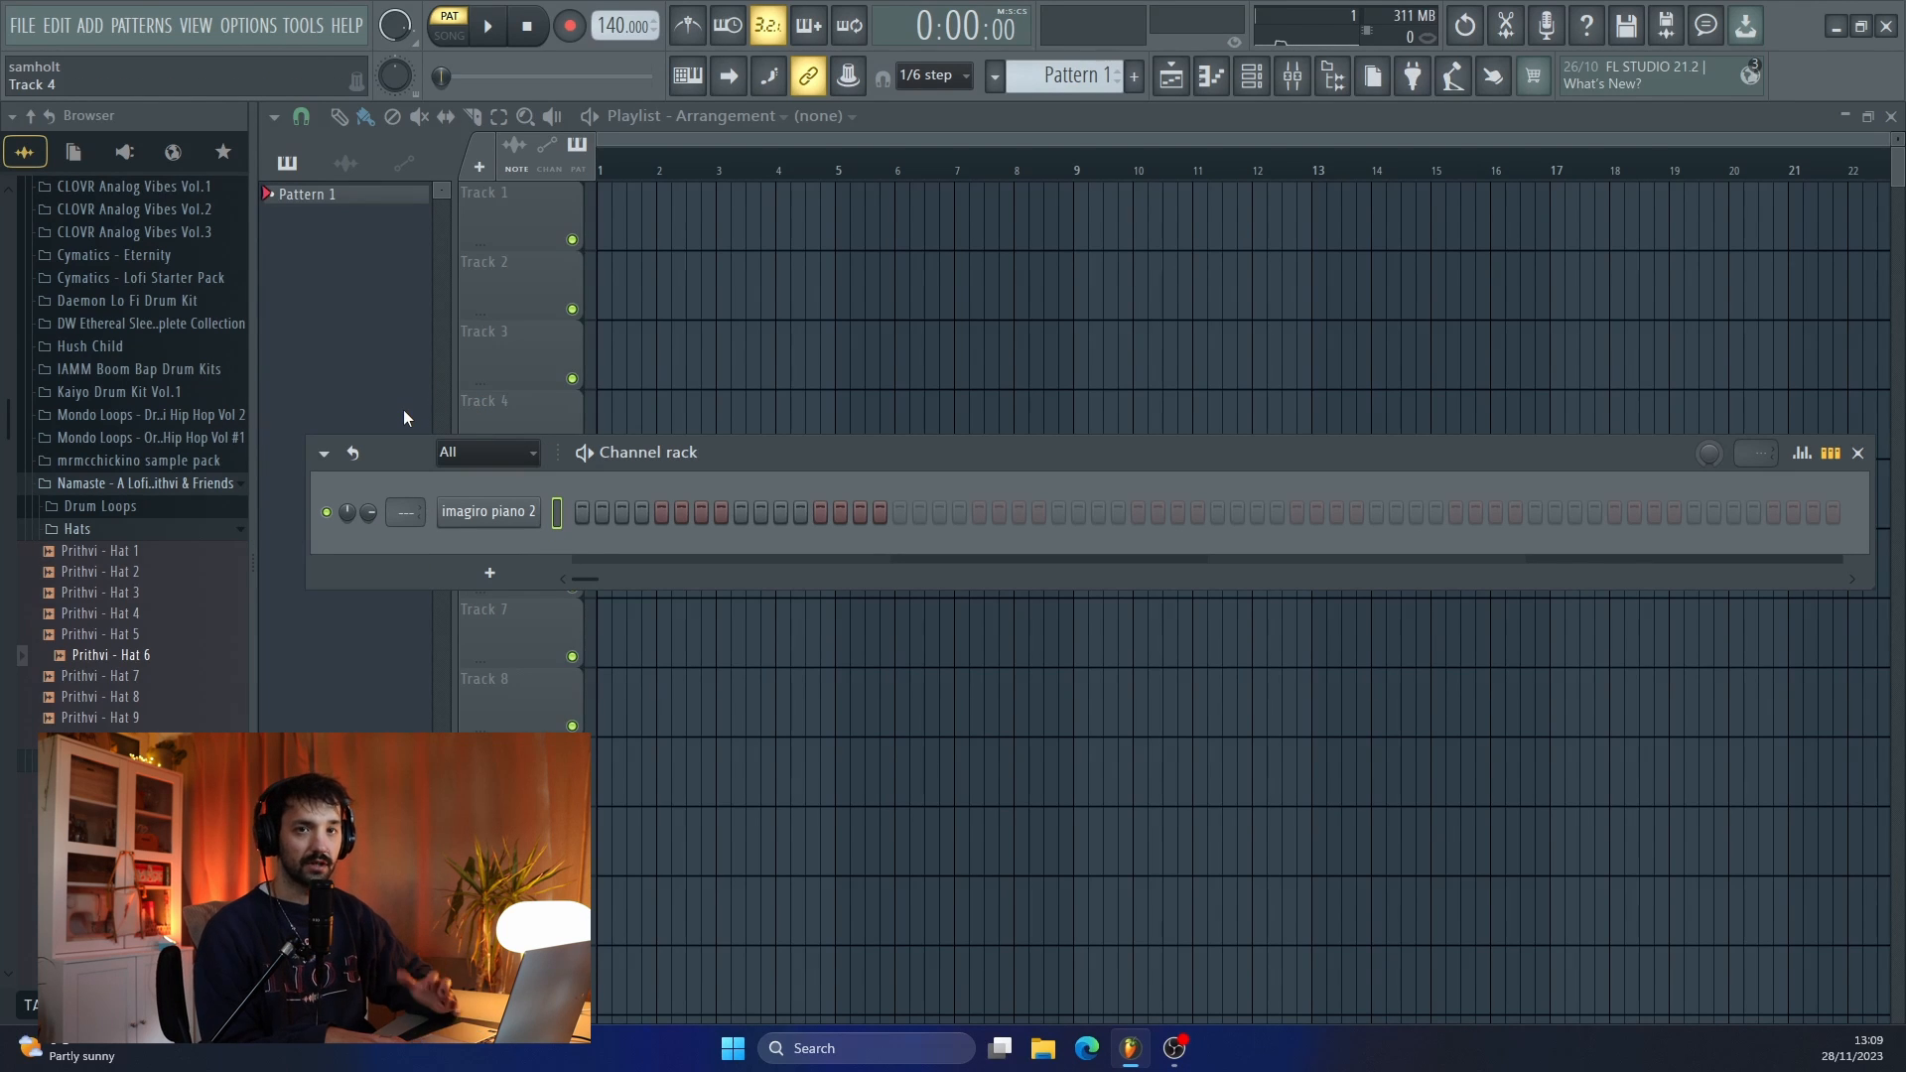
key("ctrl+l")
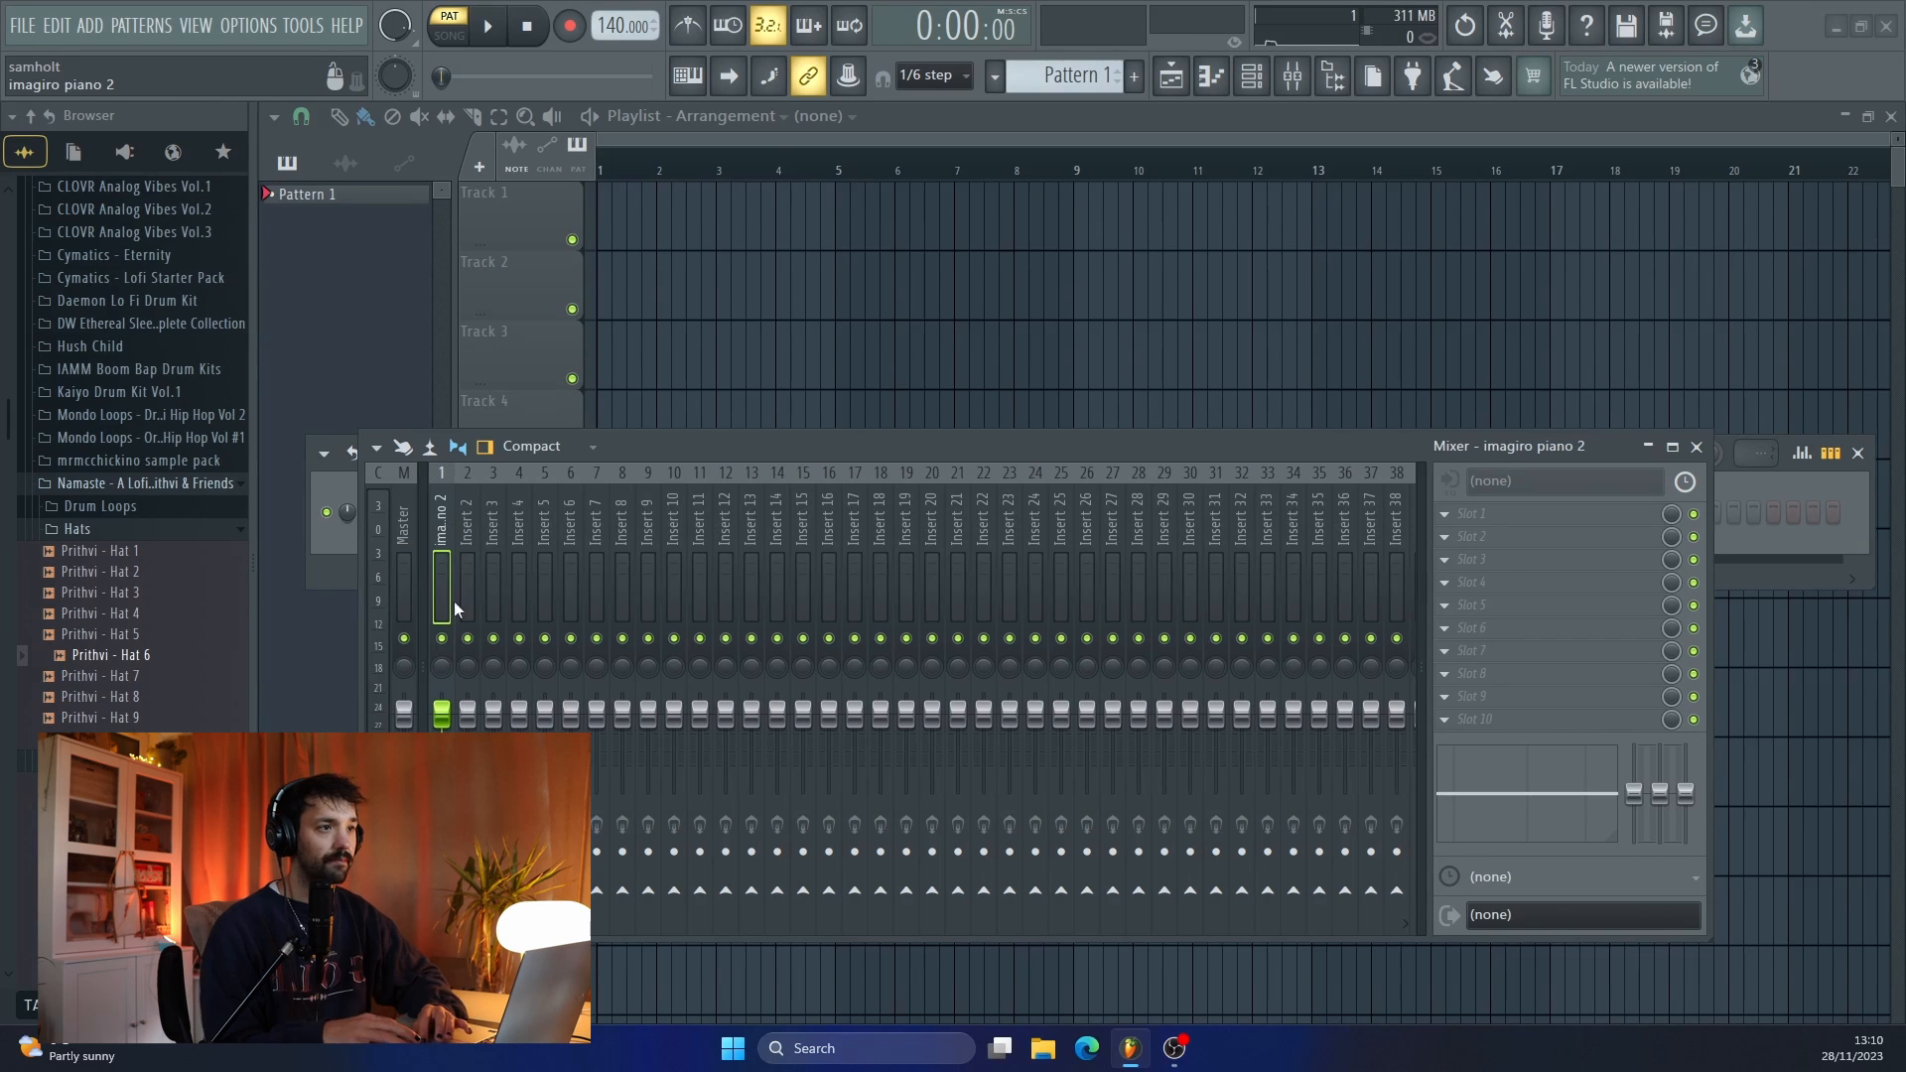
left_click(1696, 448)
- Draw a twelve-step chord of D4, G4 and D5 at the start of bar 1 in the imagiro piano 2 piano roll
left_click(1224, 91)
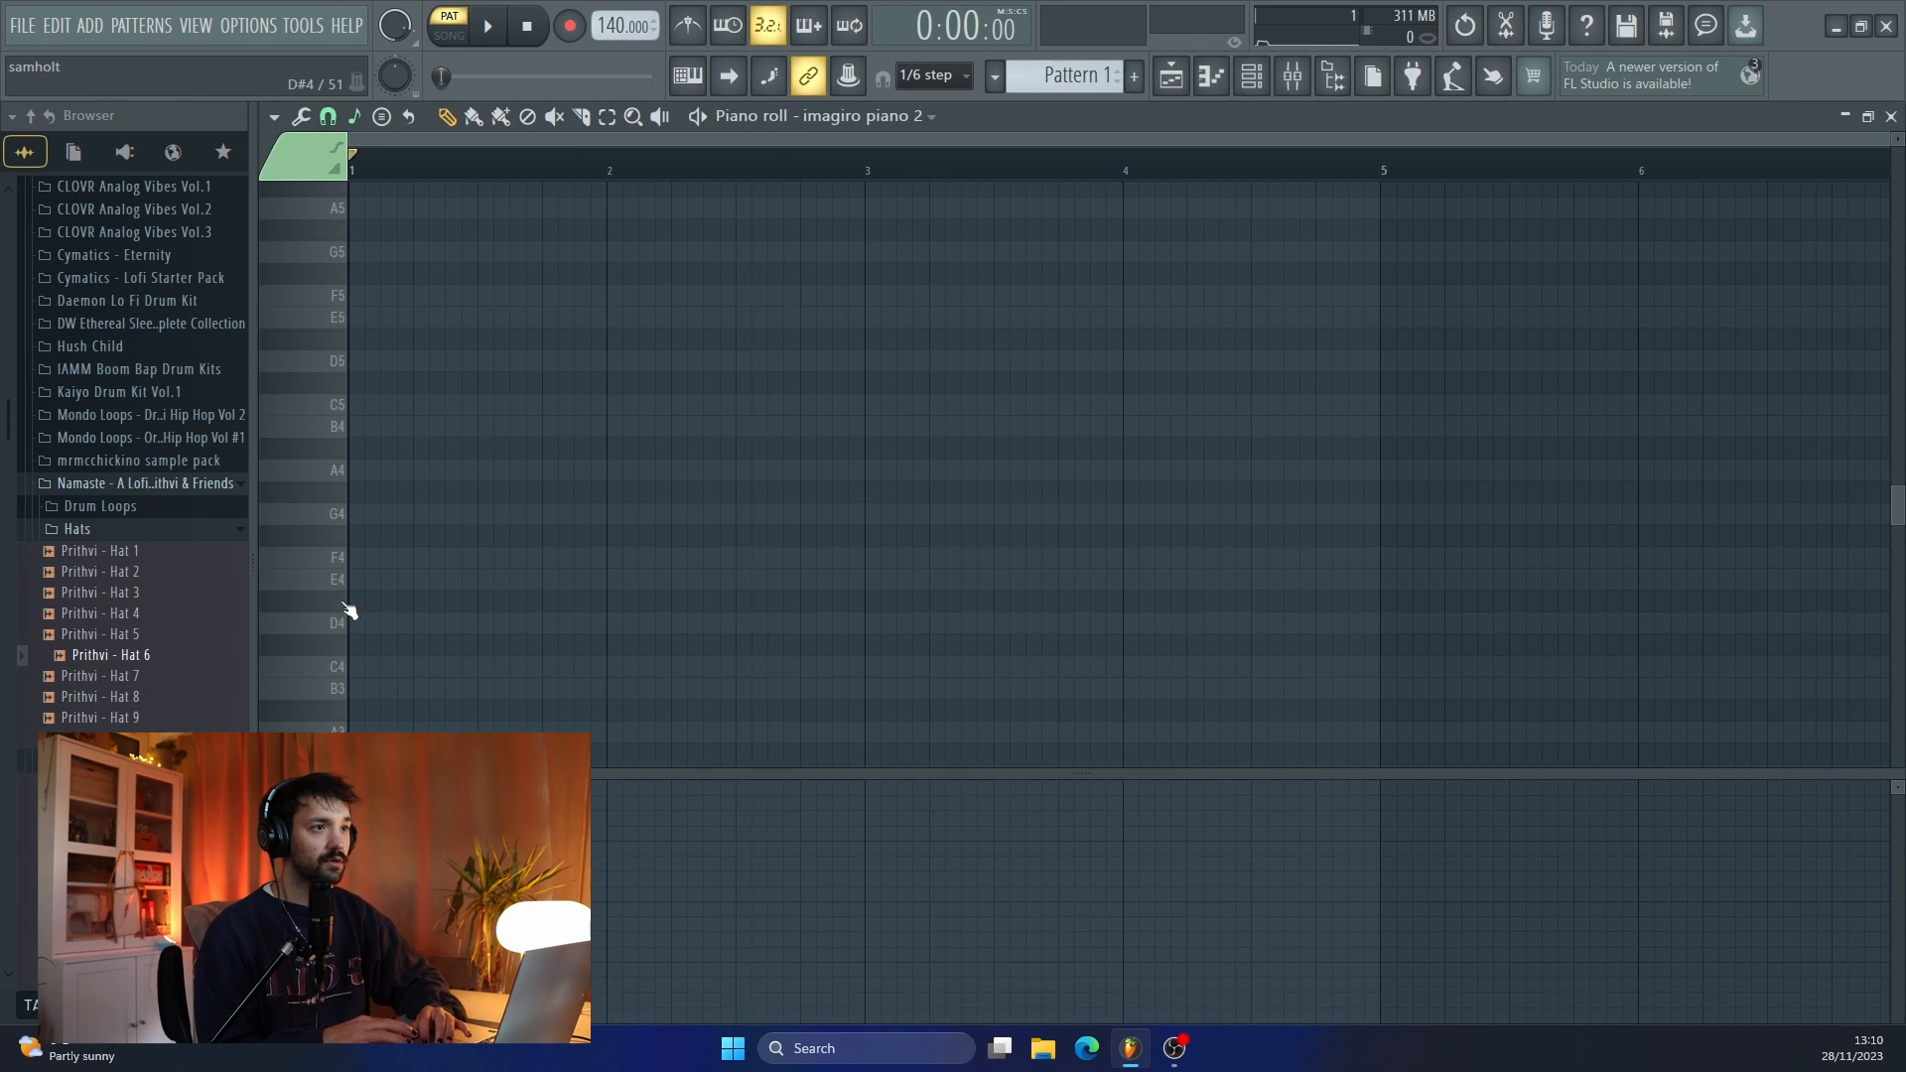
left_click(369, 624)
left_click(354, 556)
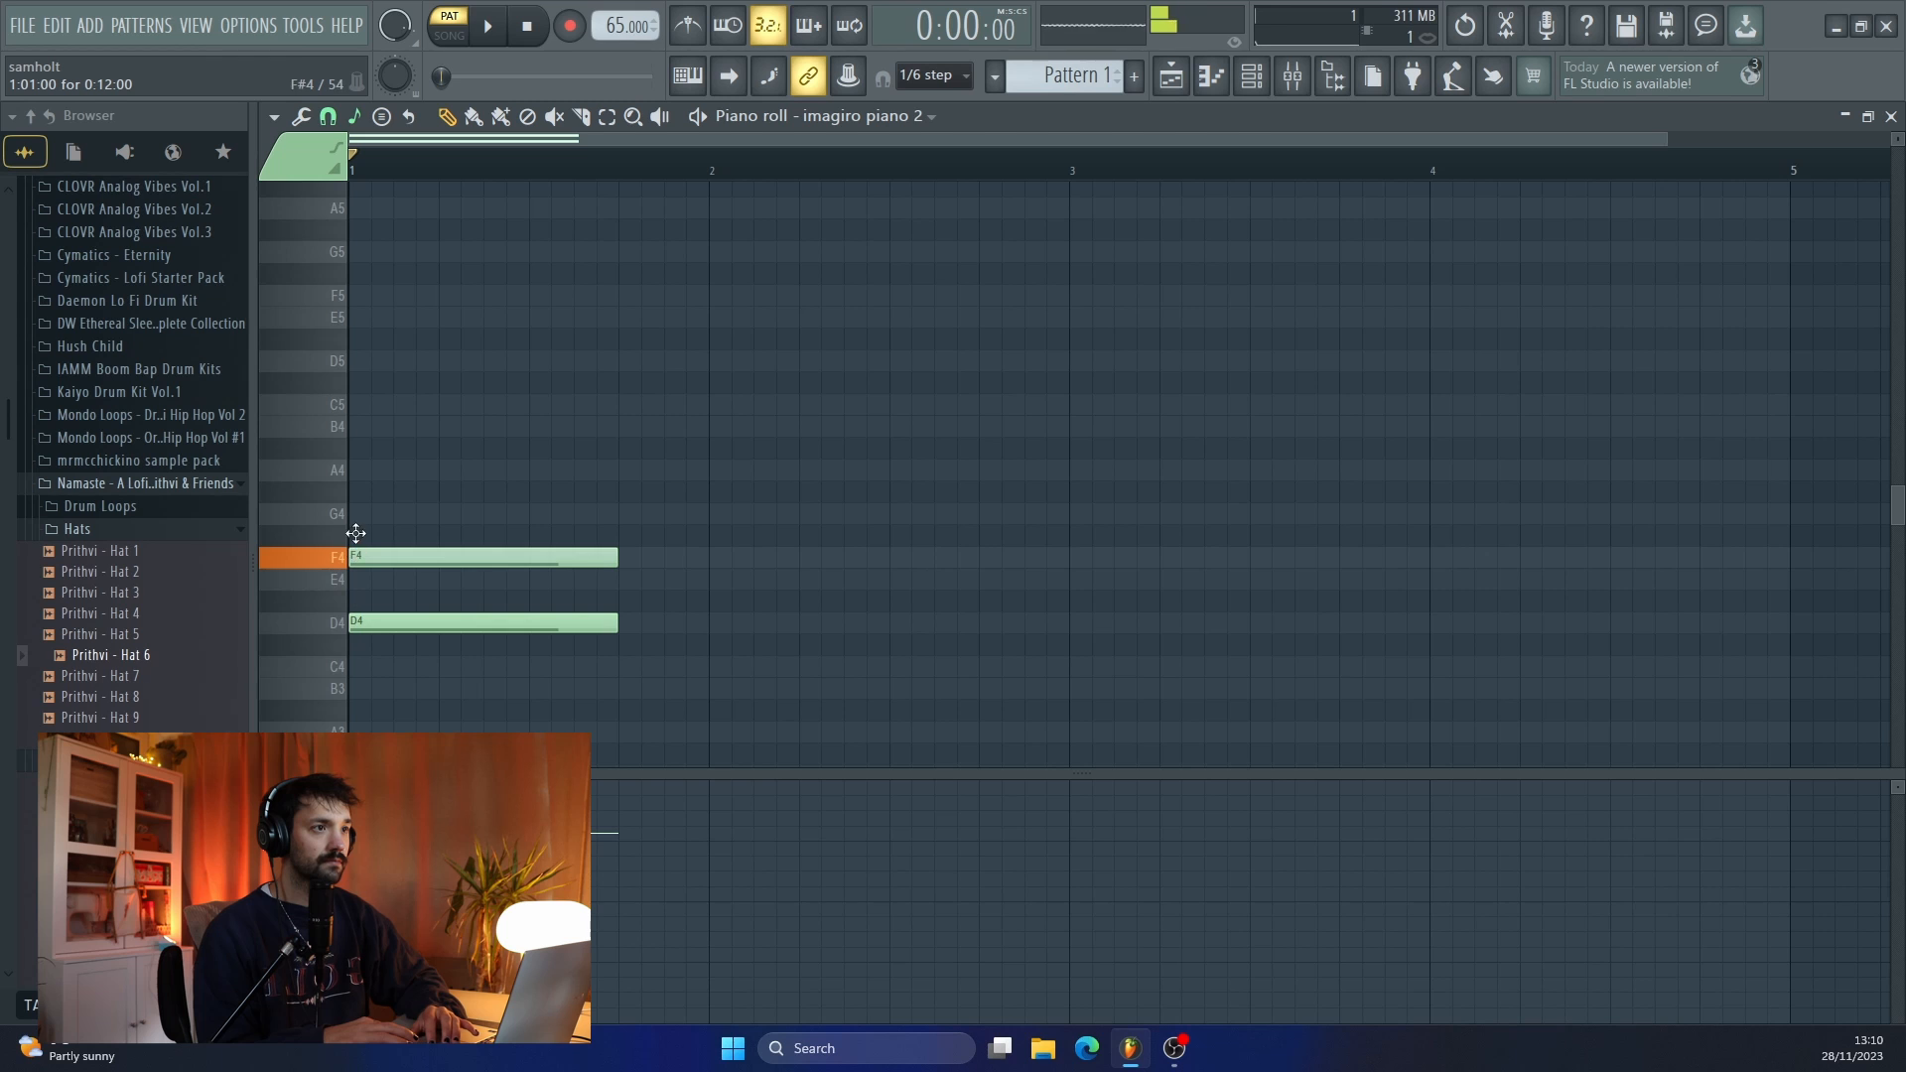
left_click_drag(355, 534, 356, 511)
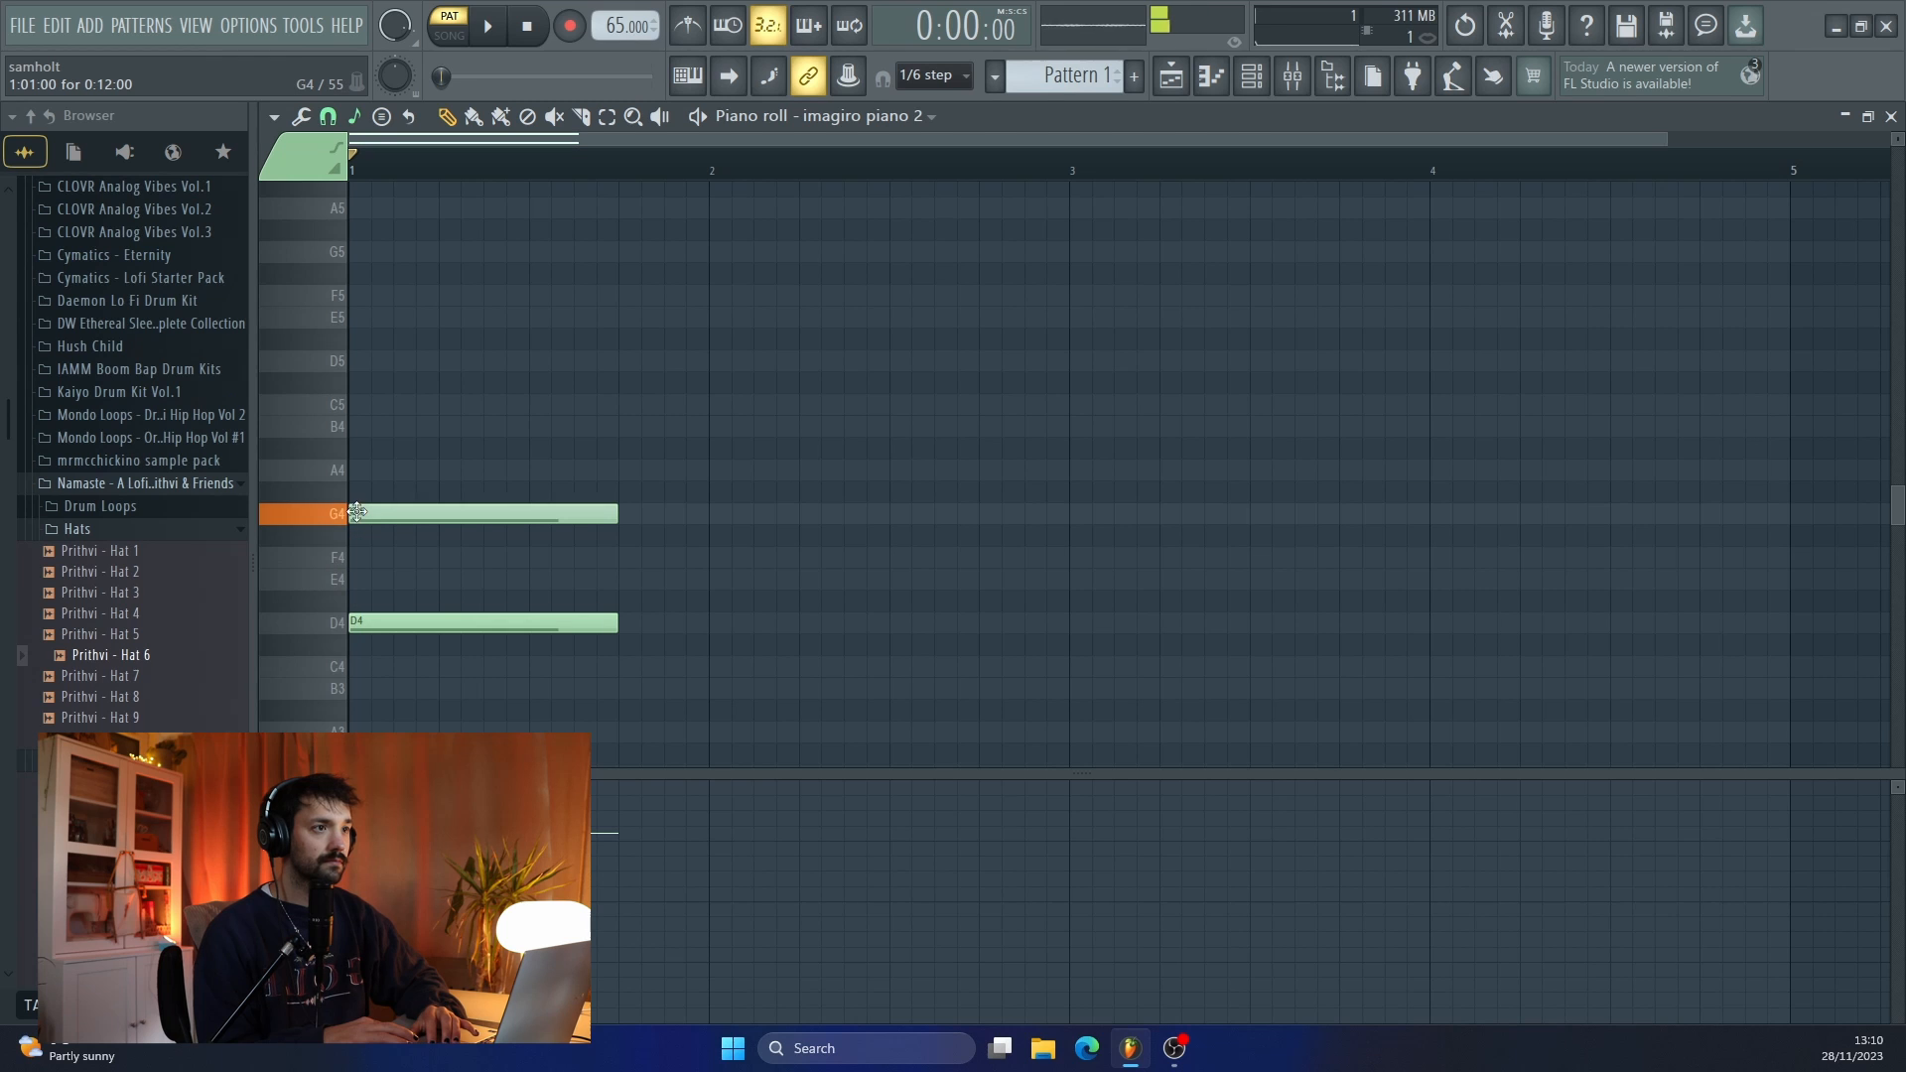
left_click(361, 365)
- Add a second chord of C4, G4 and D5 directly after the first one and play the pattern
left_click(625, 669)
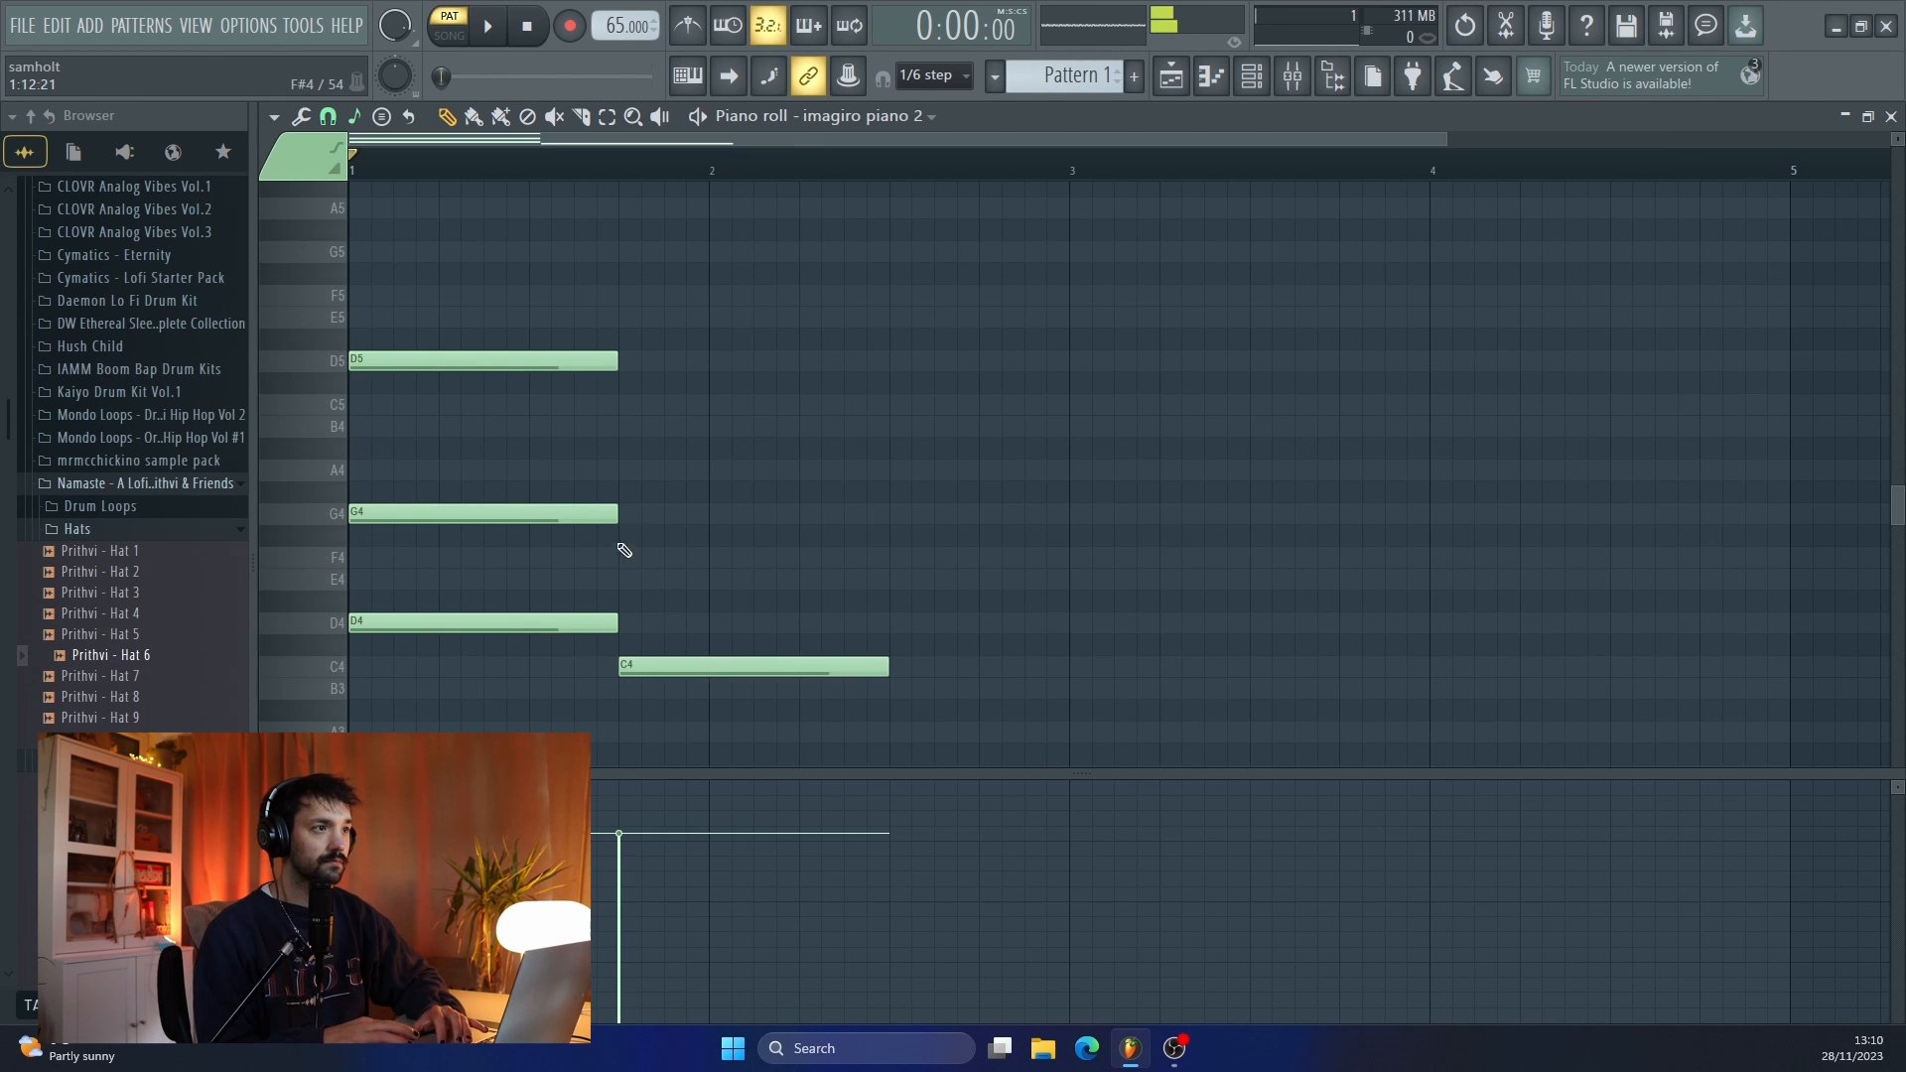
left_click(643, 511)
left_click(631, 364)
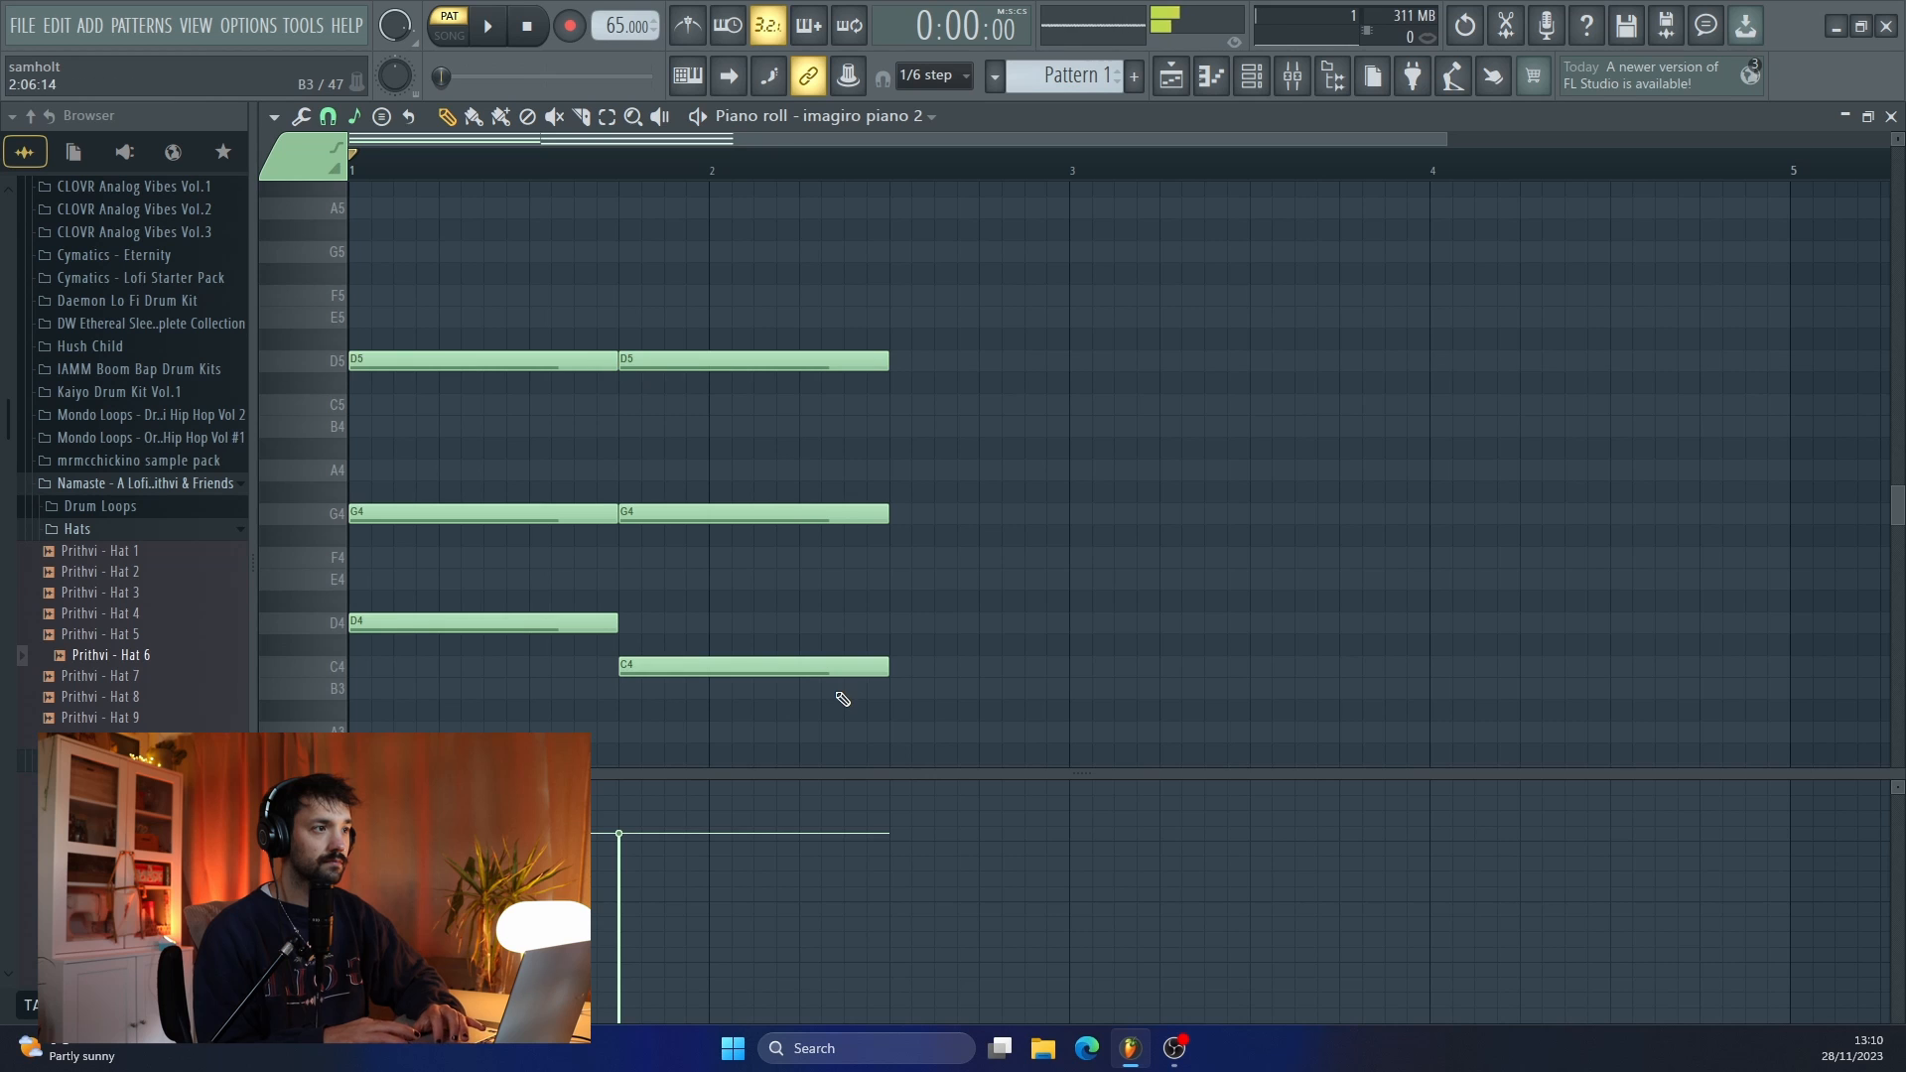
key("space")
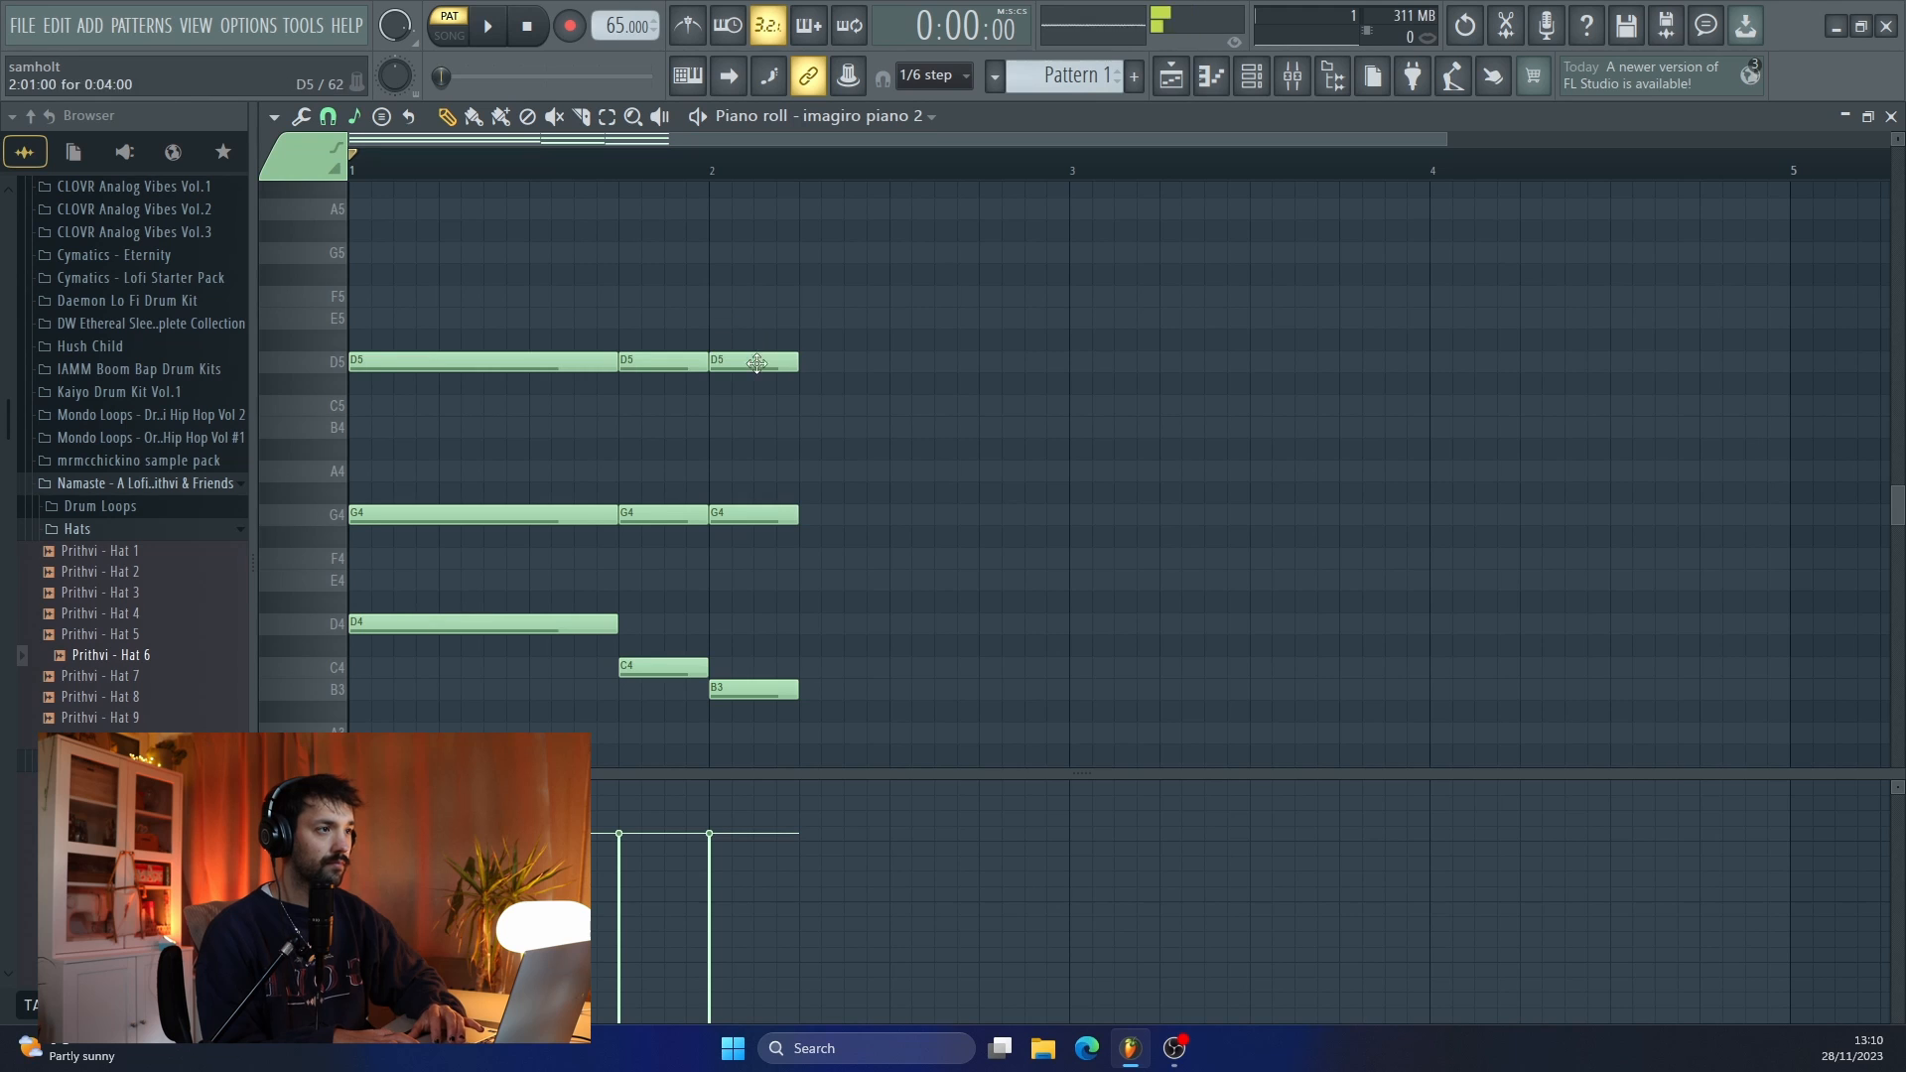
- Lengthen the B3, G4 and D5 chord at bar 2 to eight steps, lower the velocity of all notes and audition them
left_click_drag(735, 333, 826, 713)
left_click_drag(806, 363, 898, 364)
key("ctrl+a")
left_click_drag(354, 916, 713, 921)
key("space")
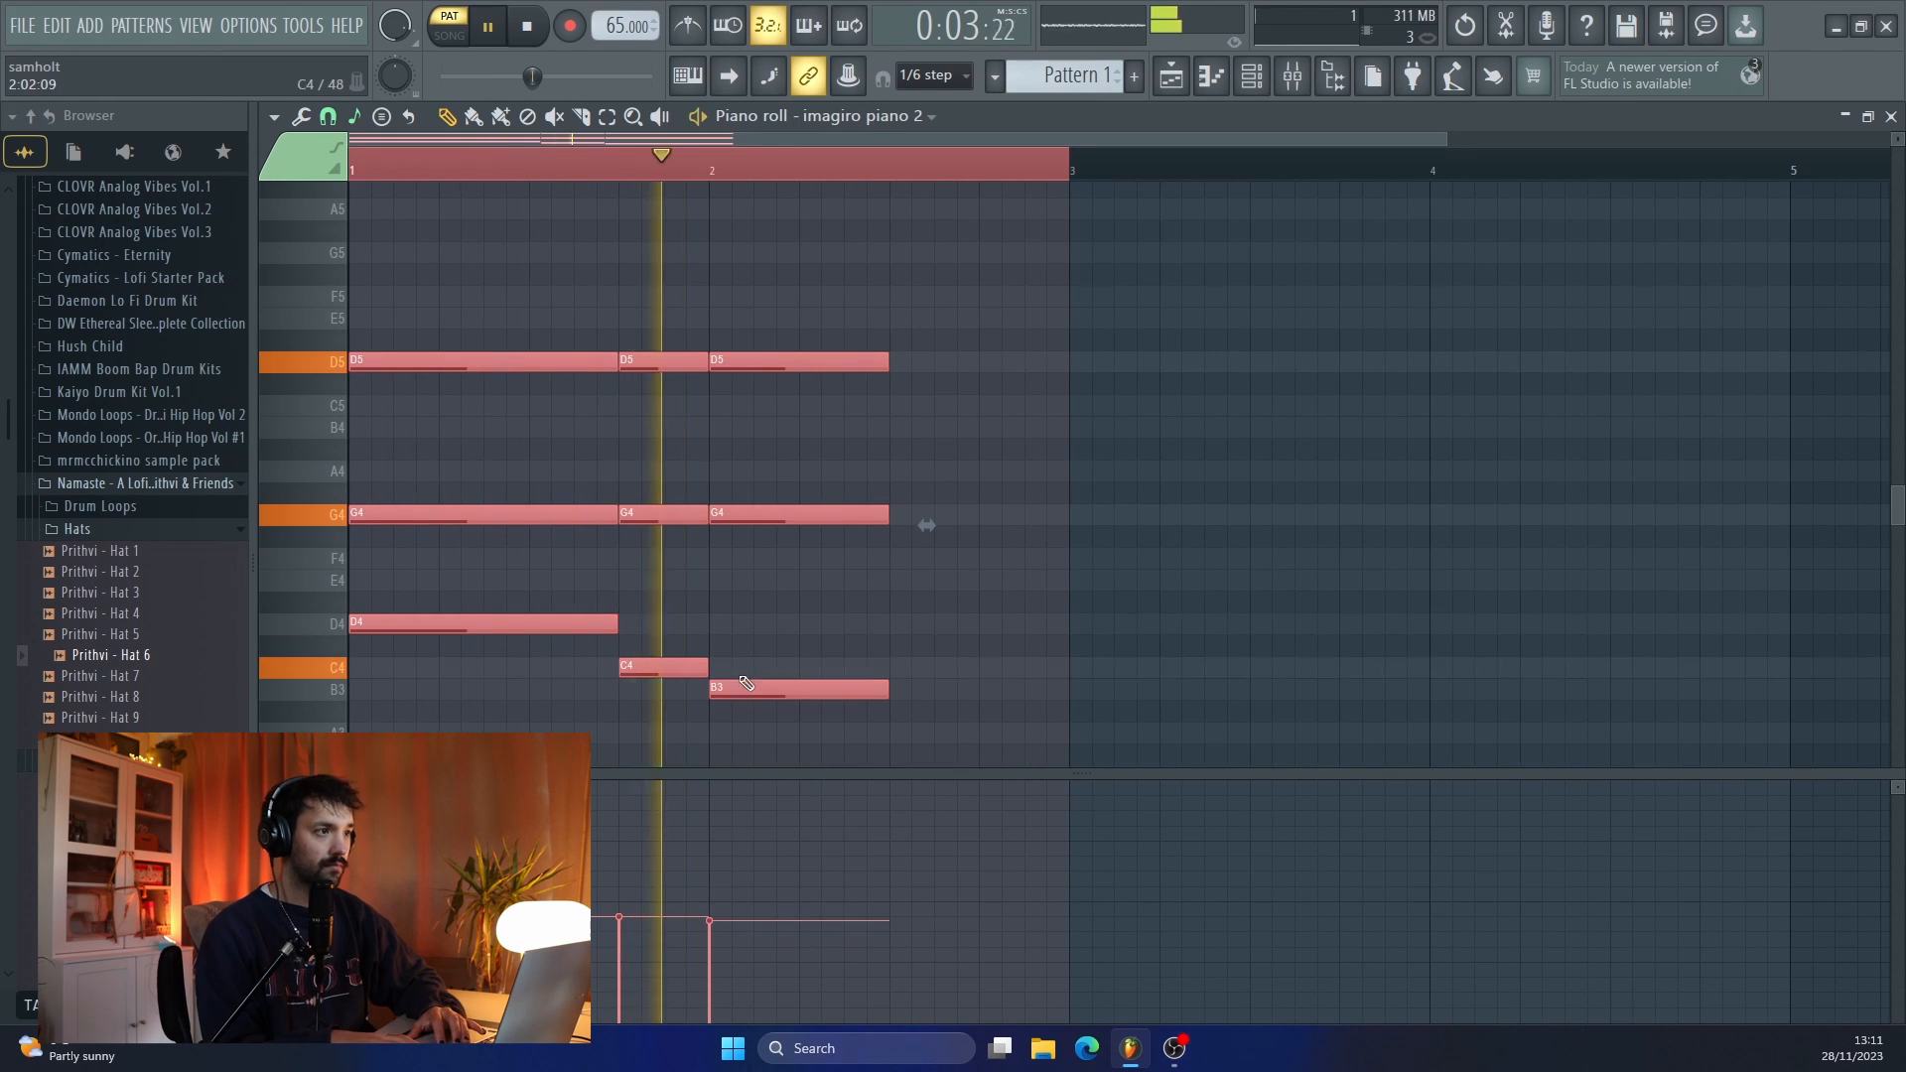
key("space")
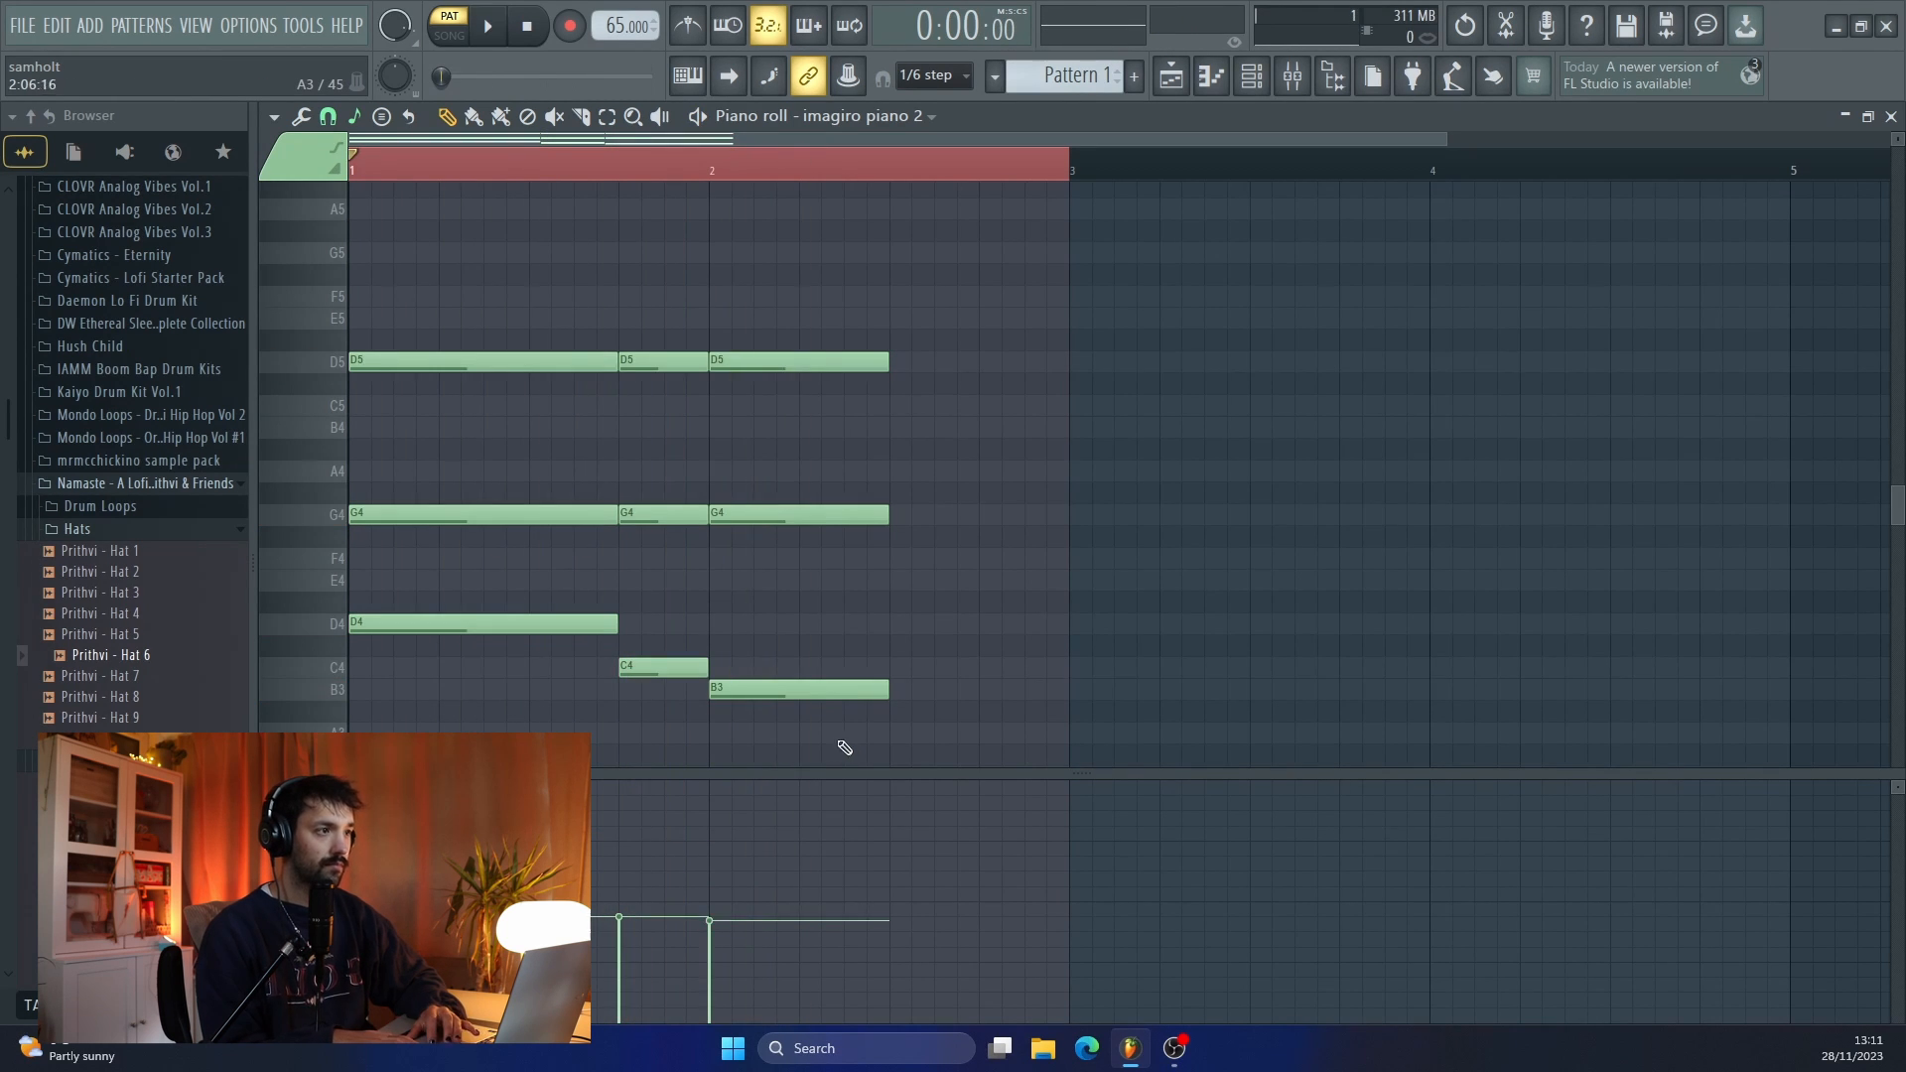
- Extend the B3, G4 and D5 chord to the end of bar 2 and audition the progression
left_click_drag(844, 743, 806, 338)
left_click_drag(830, 365, 875, 376)
left_click(725, 624)
left_click_drag(881, 625, 707, 516)
key("space")
key("space")
left_click_drag(809, 333, 1069, 689)
key("space")
left_click(779, 609, "ctrl")
key("space")
- Add a two-step E4 passing note at the last step of bar 1 and shift the third chord one step later
left_click(668, 568)
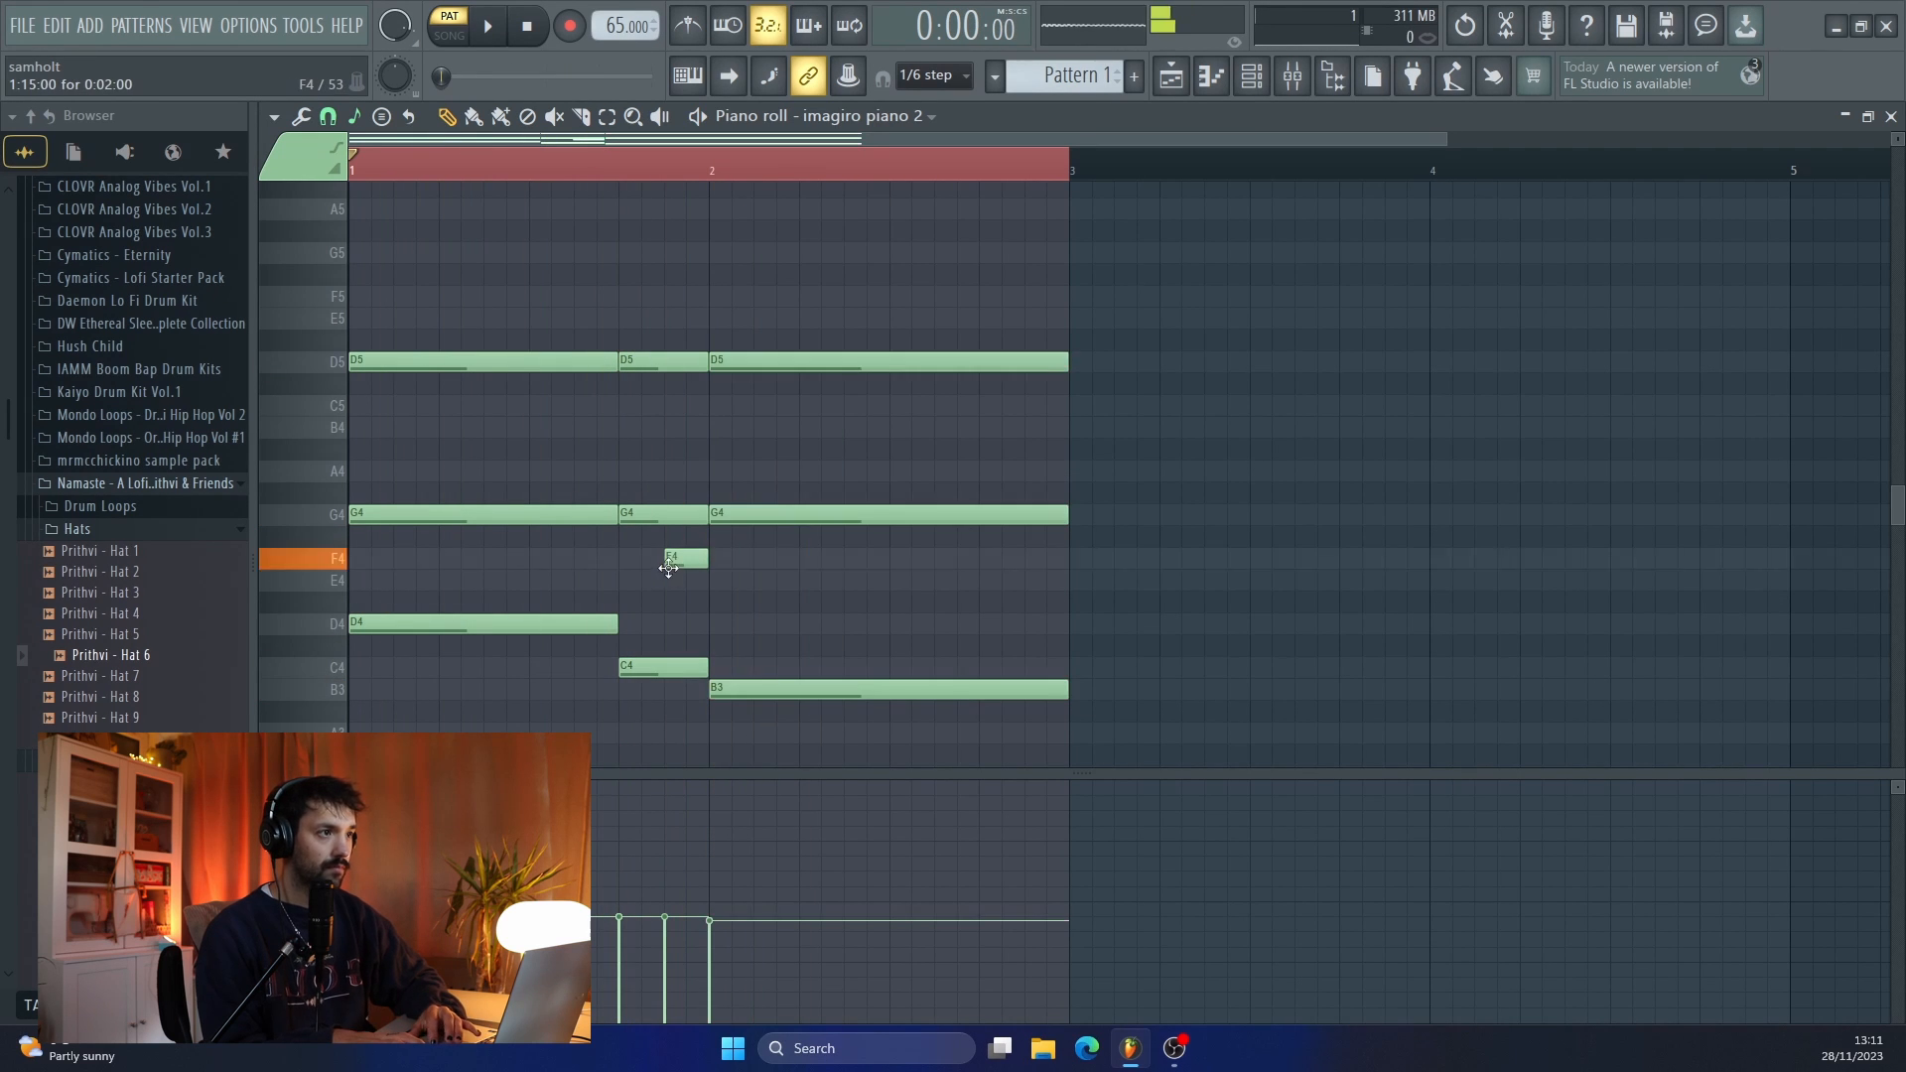
scroll(730, 536, "down", 3)
right_click(729, 364)
left_click_drag(703, 585, 829, 188)
key("ctrl+z")
right_click(732, 400)
left_click_drag(824, 358, 847, 358)
key("space")
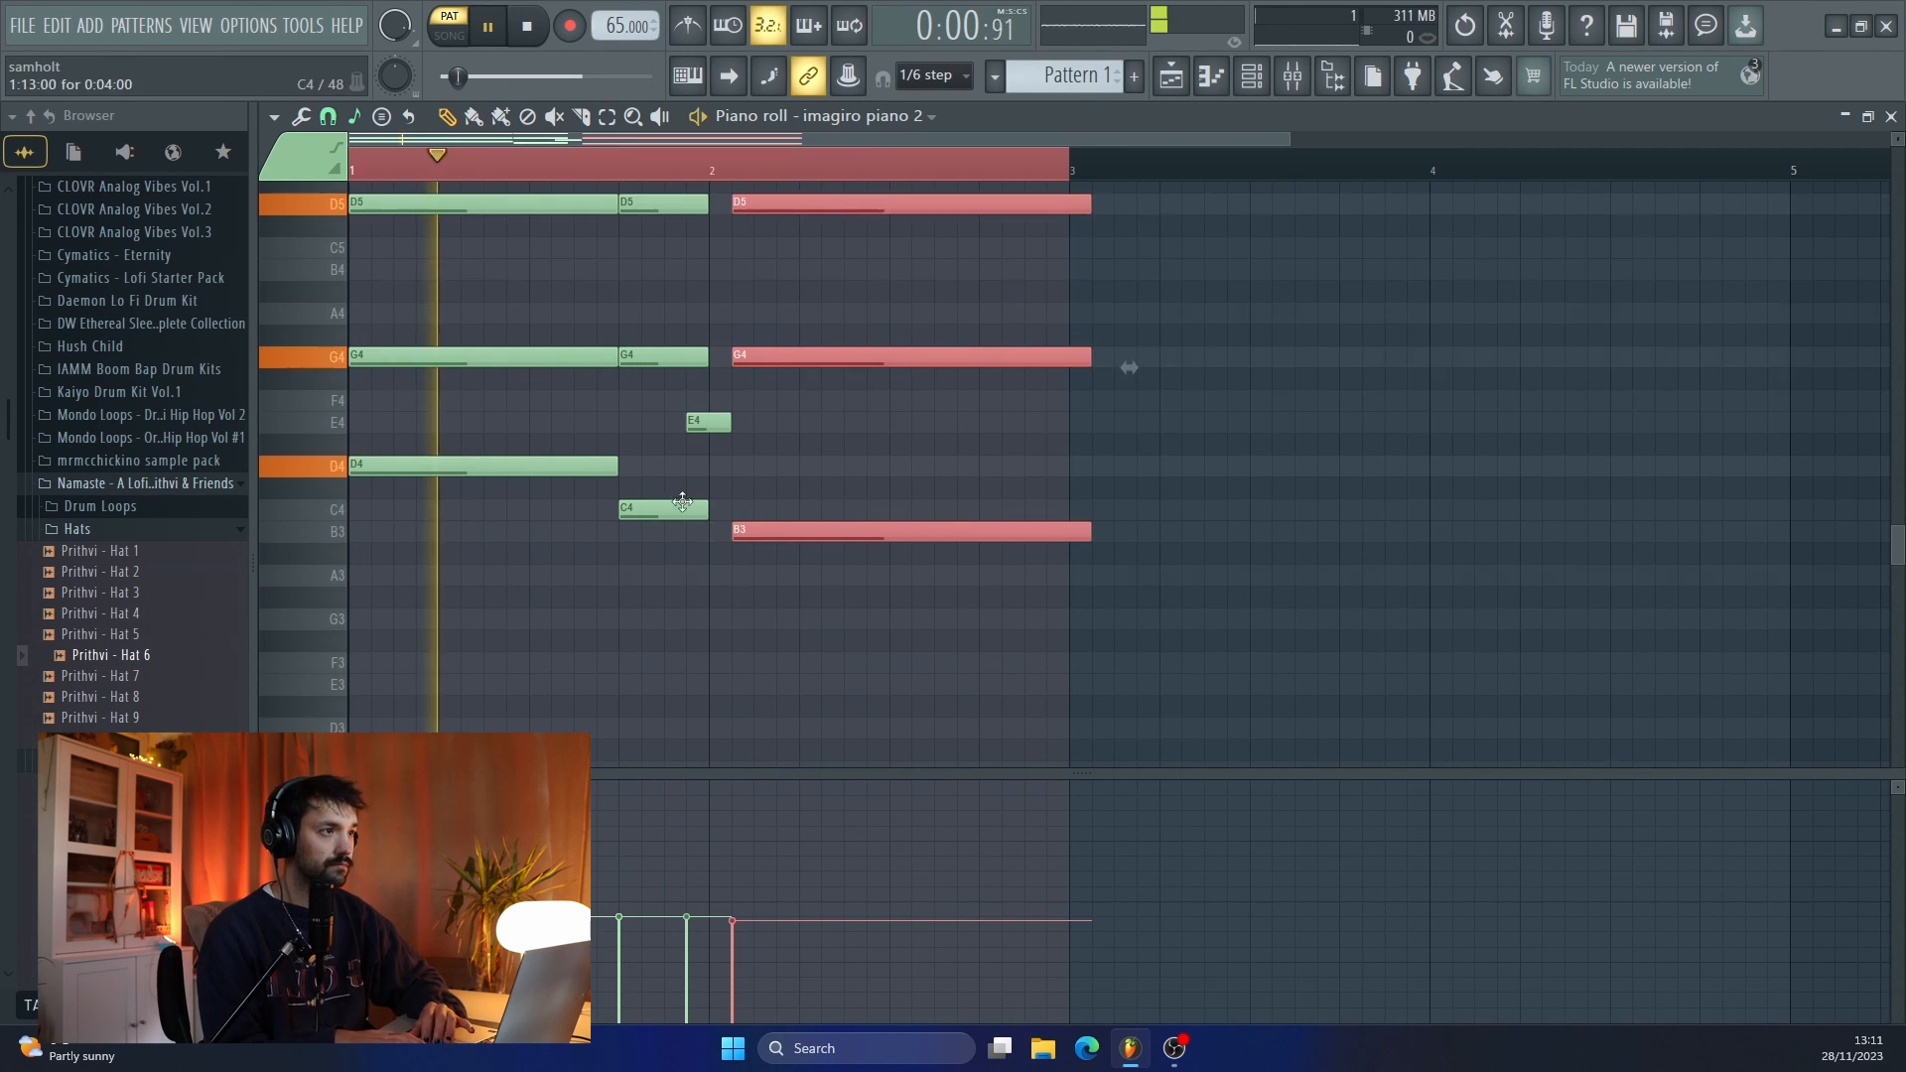
- Shift the third chord one more step later and stretch the second chord and the E4 passing note to meet it
key("space")
left_click_drag(852, 640, 873, 640)
left_click(844, 571, "ctrl")
key("space")
left_click_drag(668, 282, 751, 617)
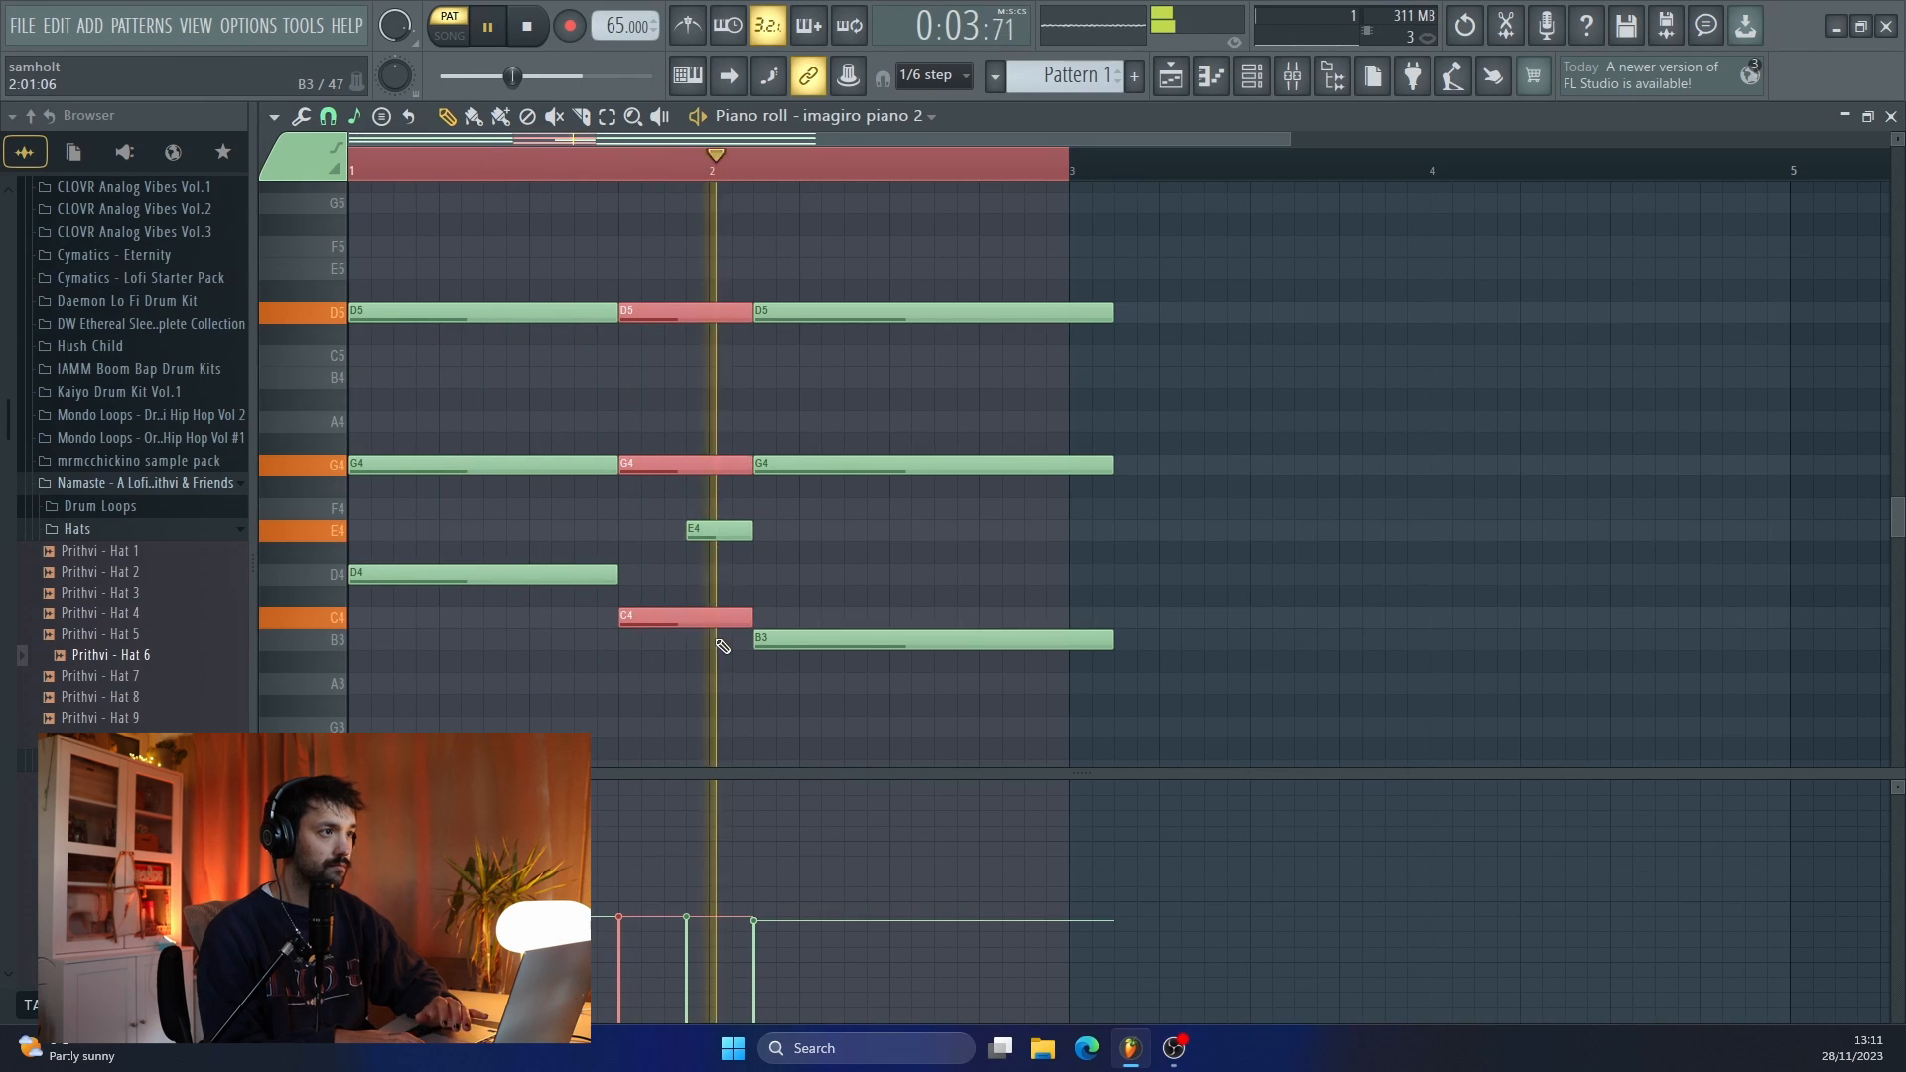
- Shorten the third chord's three notes so they finish at the end of bar 2
left_click_drag(824, 690, 859, 288)
scroll(1039, 417, "up", 3)
left_click_drag(1109, 483, 1061, 484)
key("space")
- Duplicate the whole two-bar progression into bars 3 and 4 and play the copy
key("ctrl+a")
key("ctrl+b")
left_click(1001, 169)
key("space")
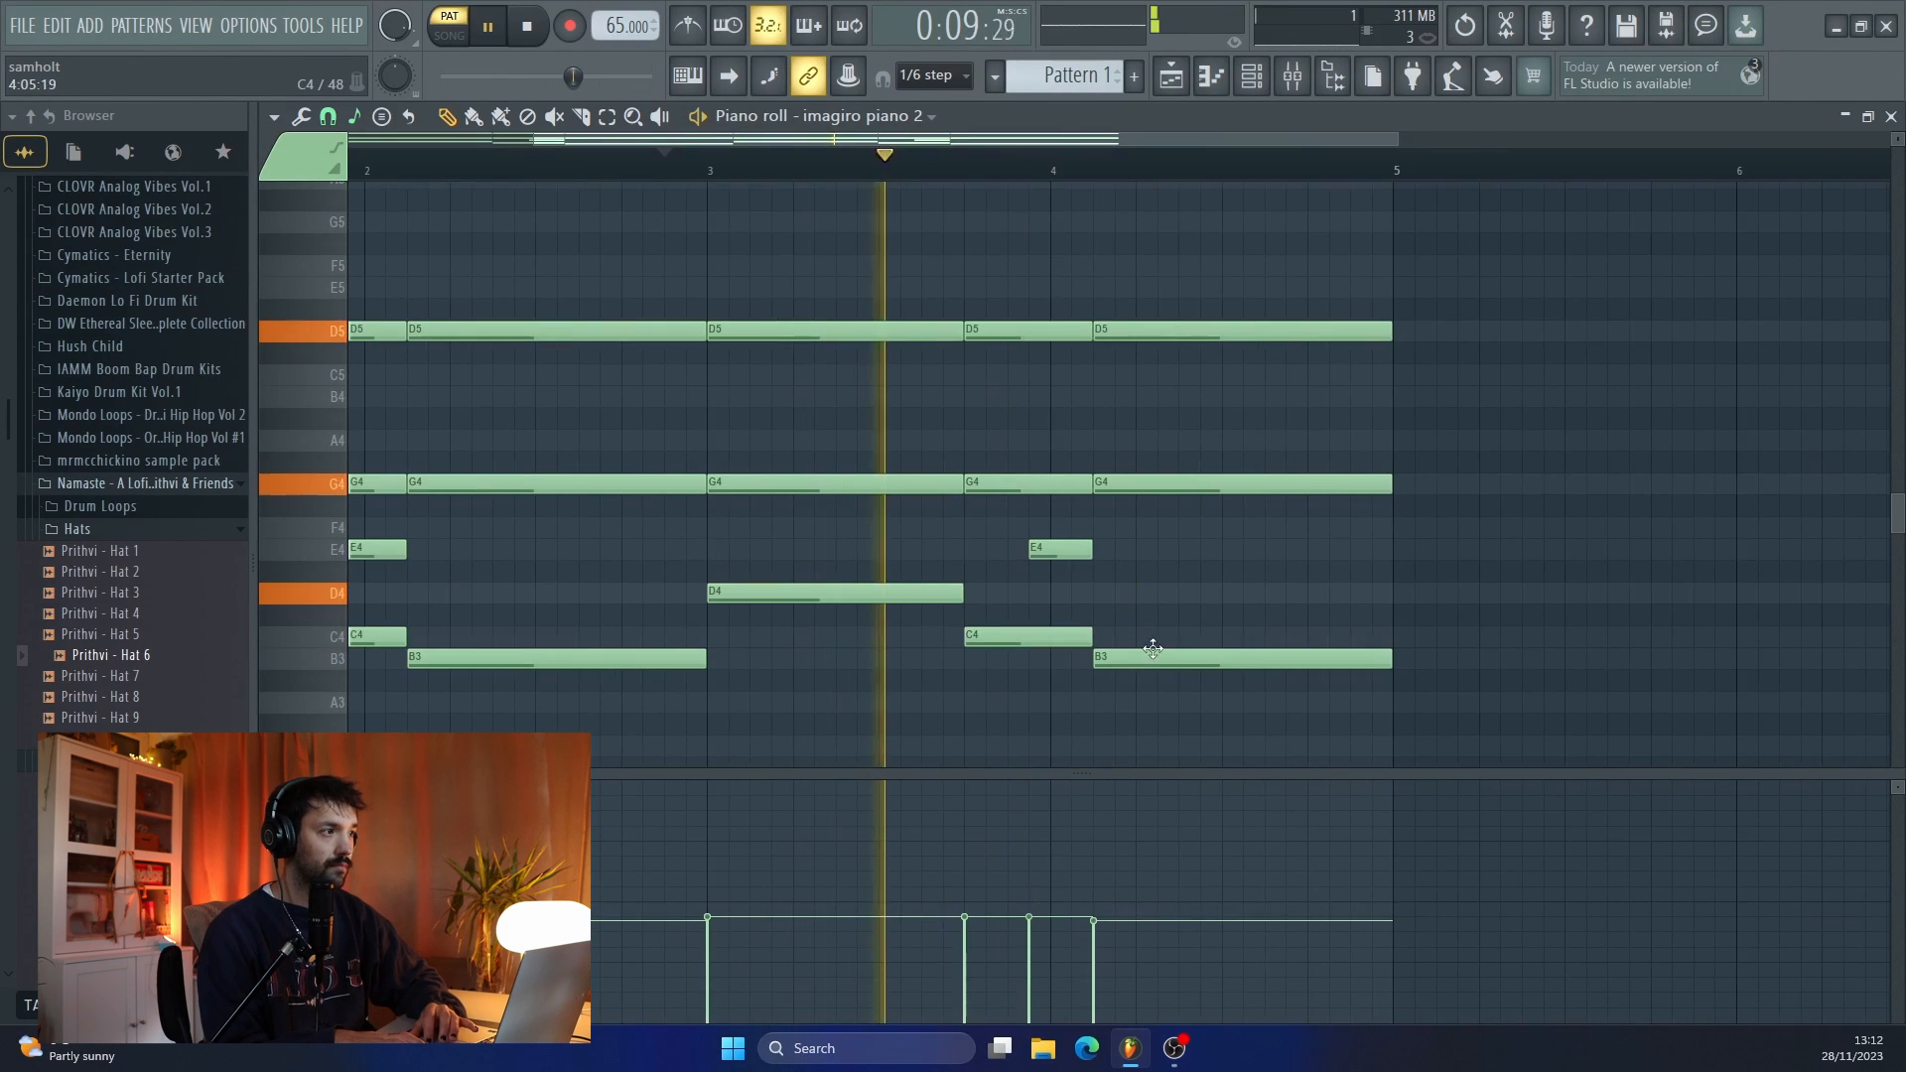
- Change the final chord in bar 4 to C4, F4 and C5 and both E4 passing notes to D4, auditioning the ending
key("space")
left_click_drag(1177, 335, 1178, 388)
scroll(1161, 446, "down", 3)
left_click_drag(1145, 533, 1163, 496)
scroll(1159, 511, "up", 3)
left_click(1013, 171)
key("space")
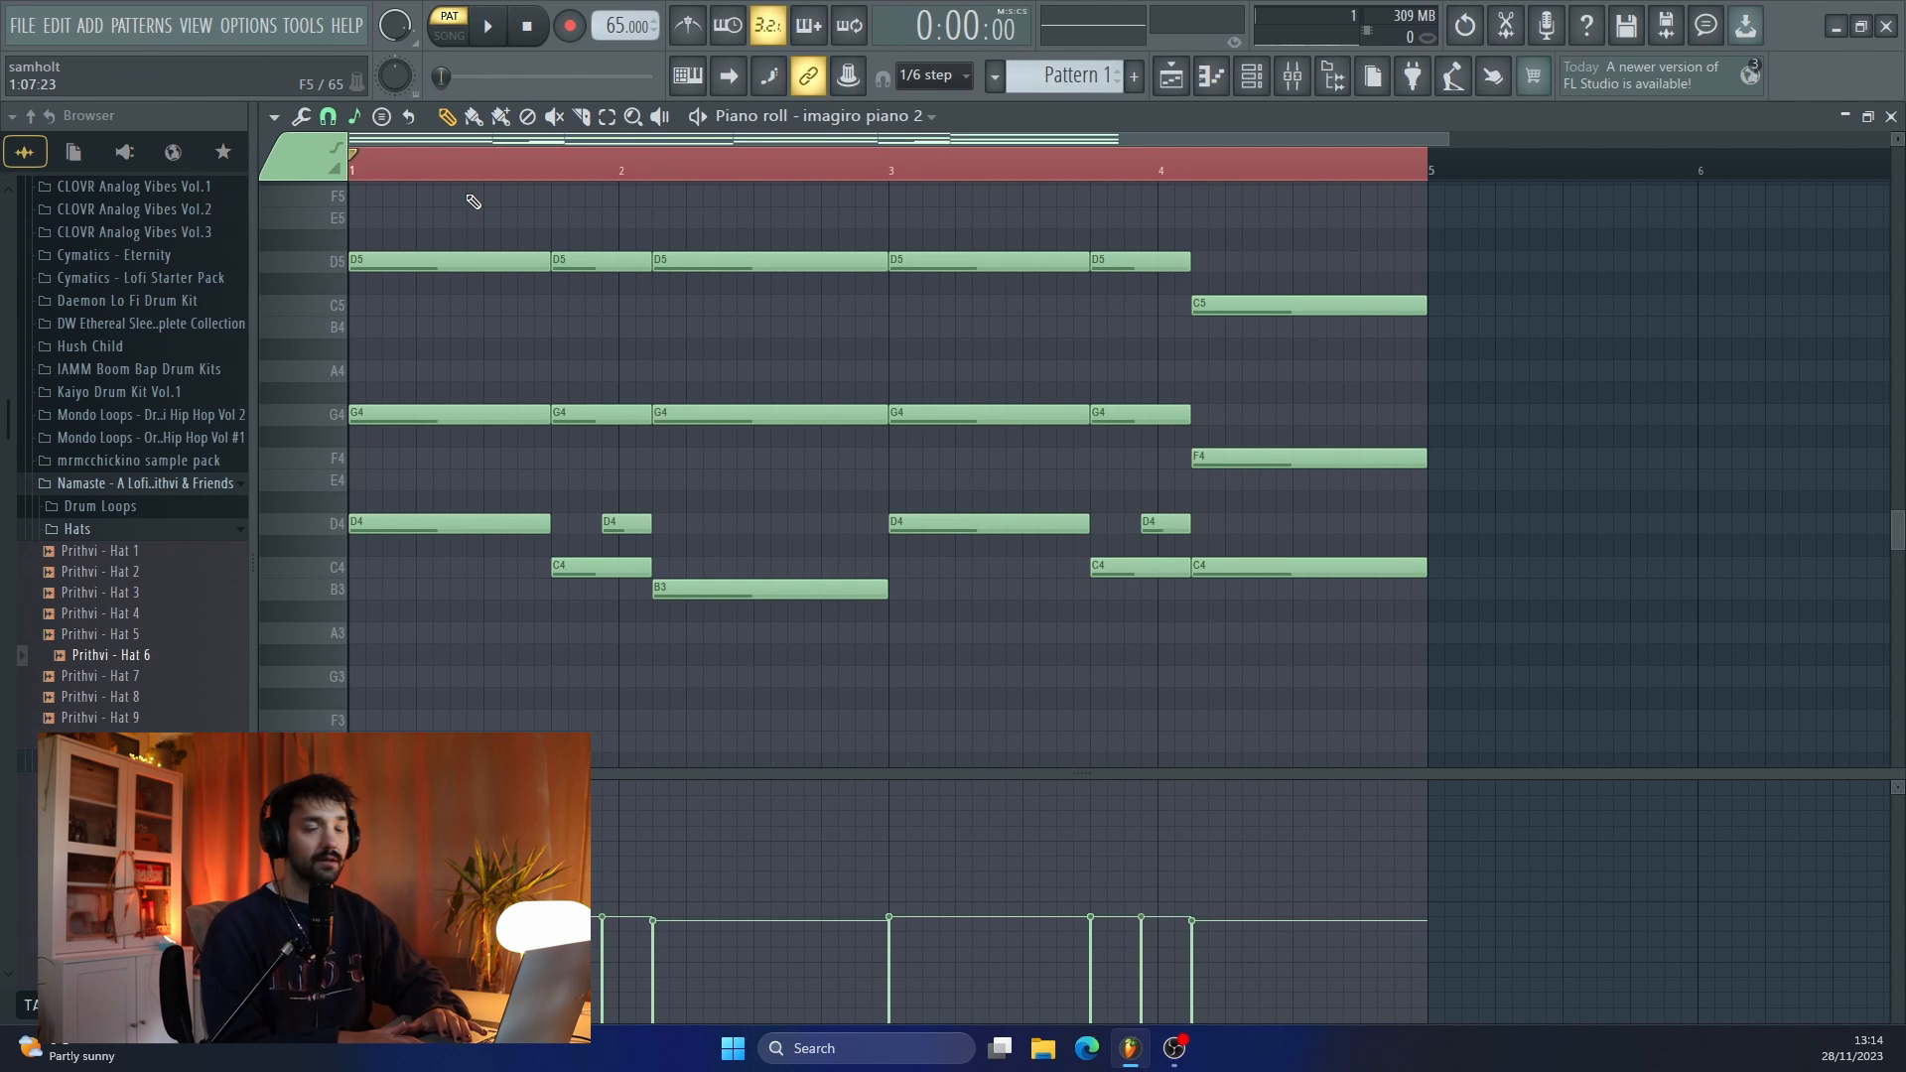
- Play through the four-bar progression, raise the final chord's F4 to G4 and audition the ending
key("space")
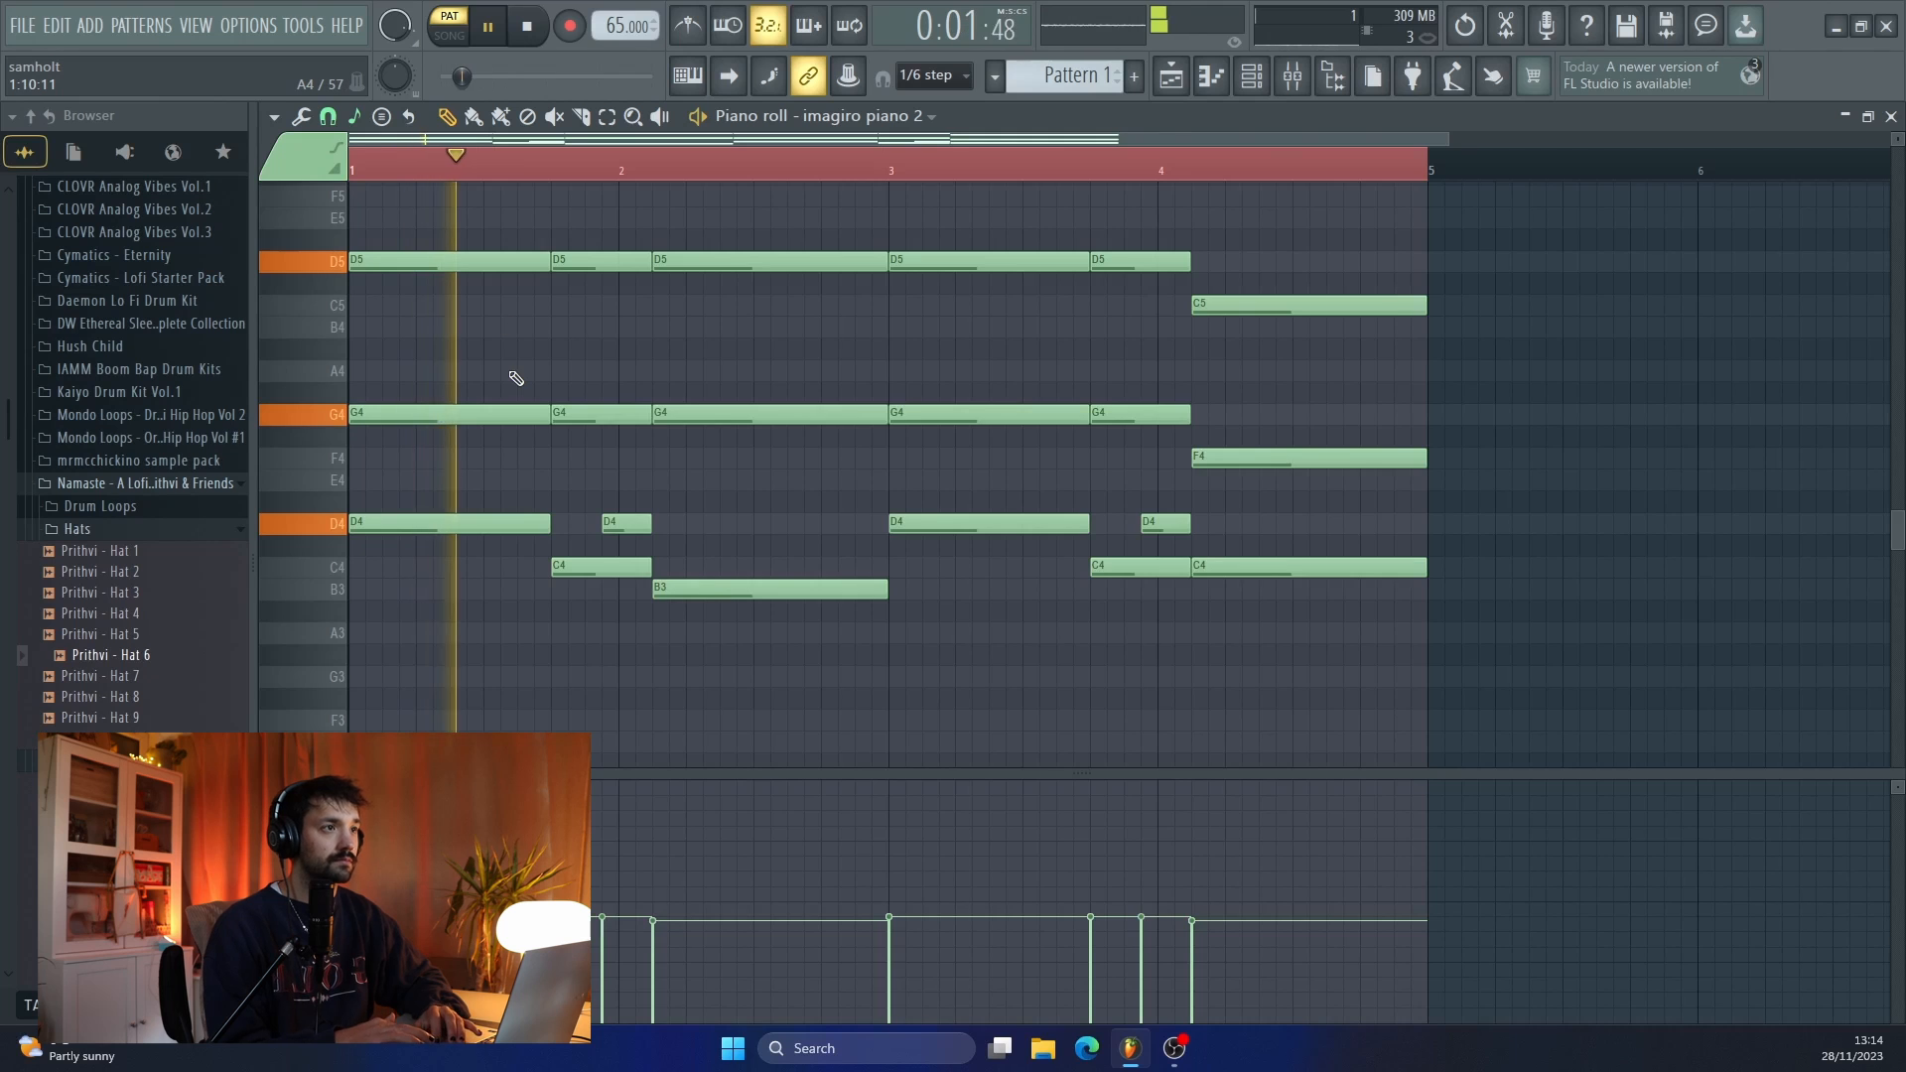
scroll(516, 378, "up", 2)
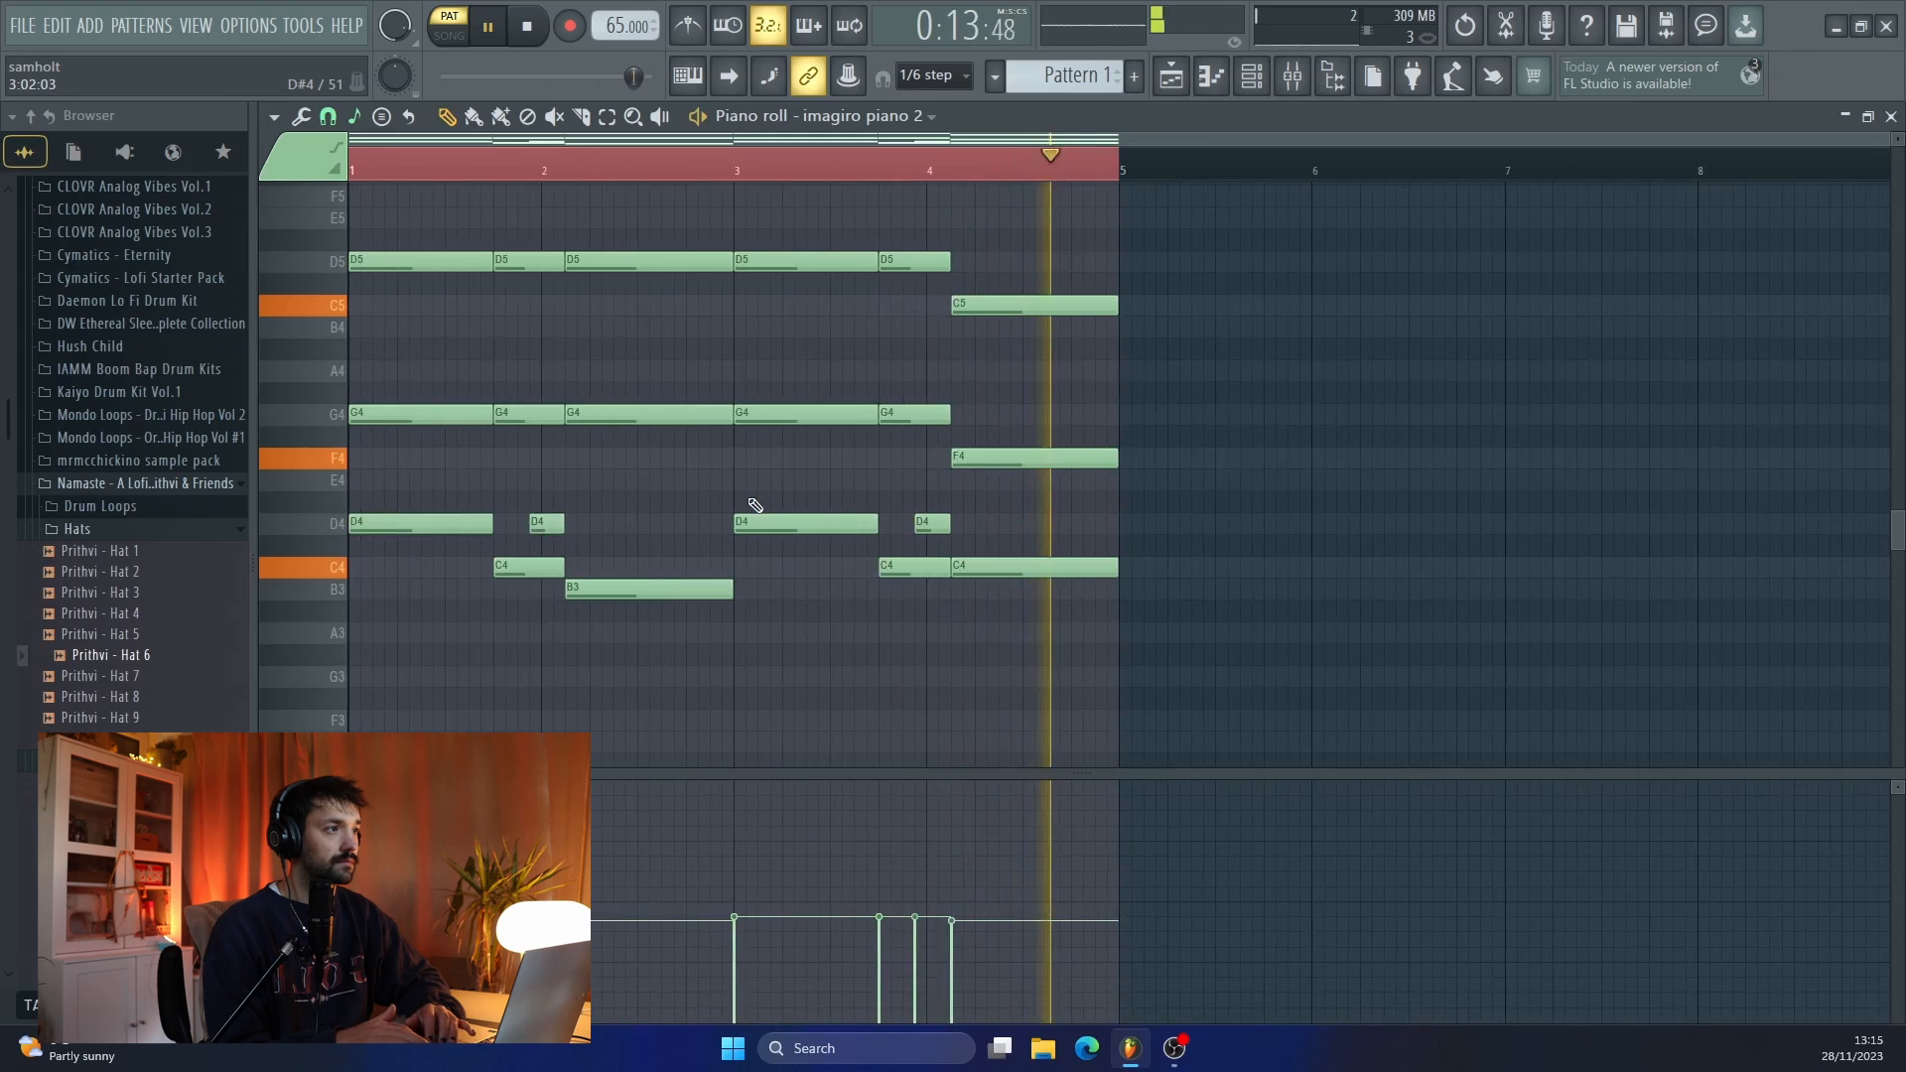
key("space")
left_click_drag(993, 459, 1038, 441)
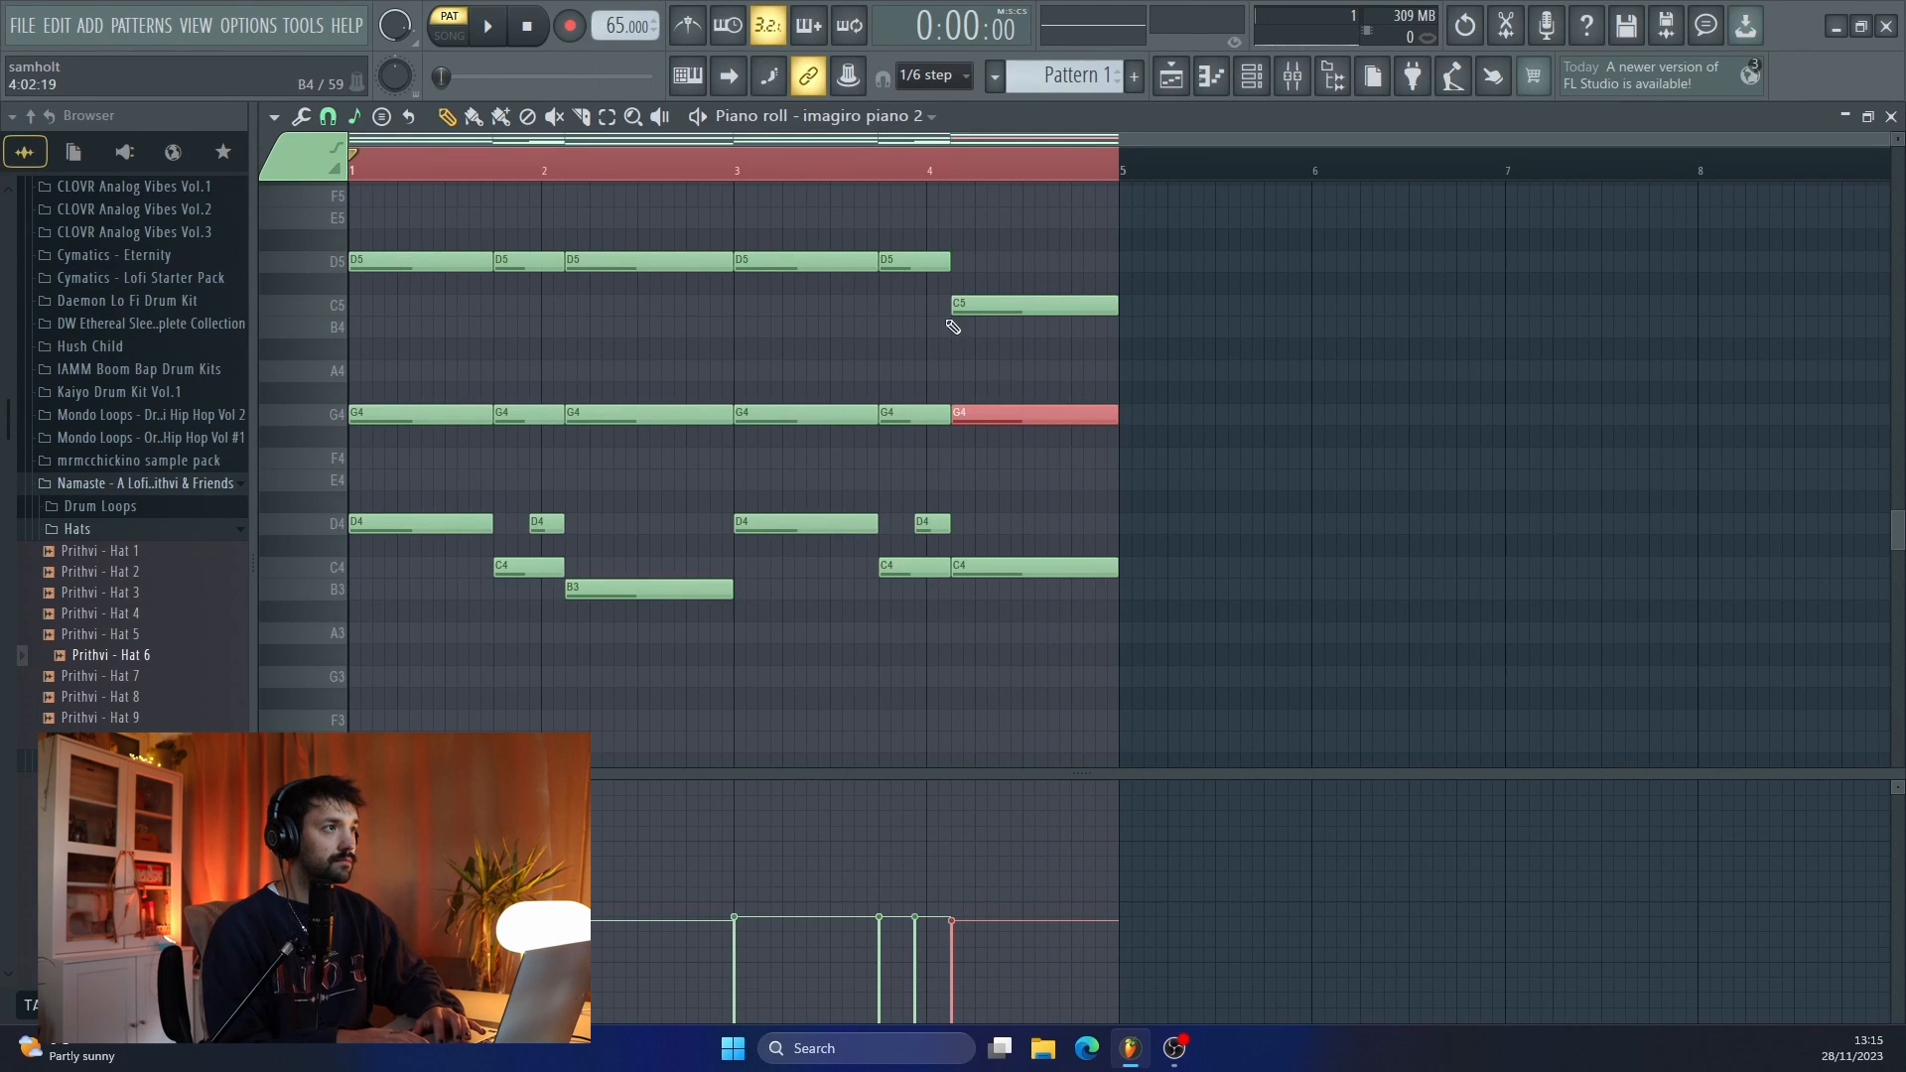
key("space")
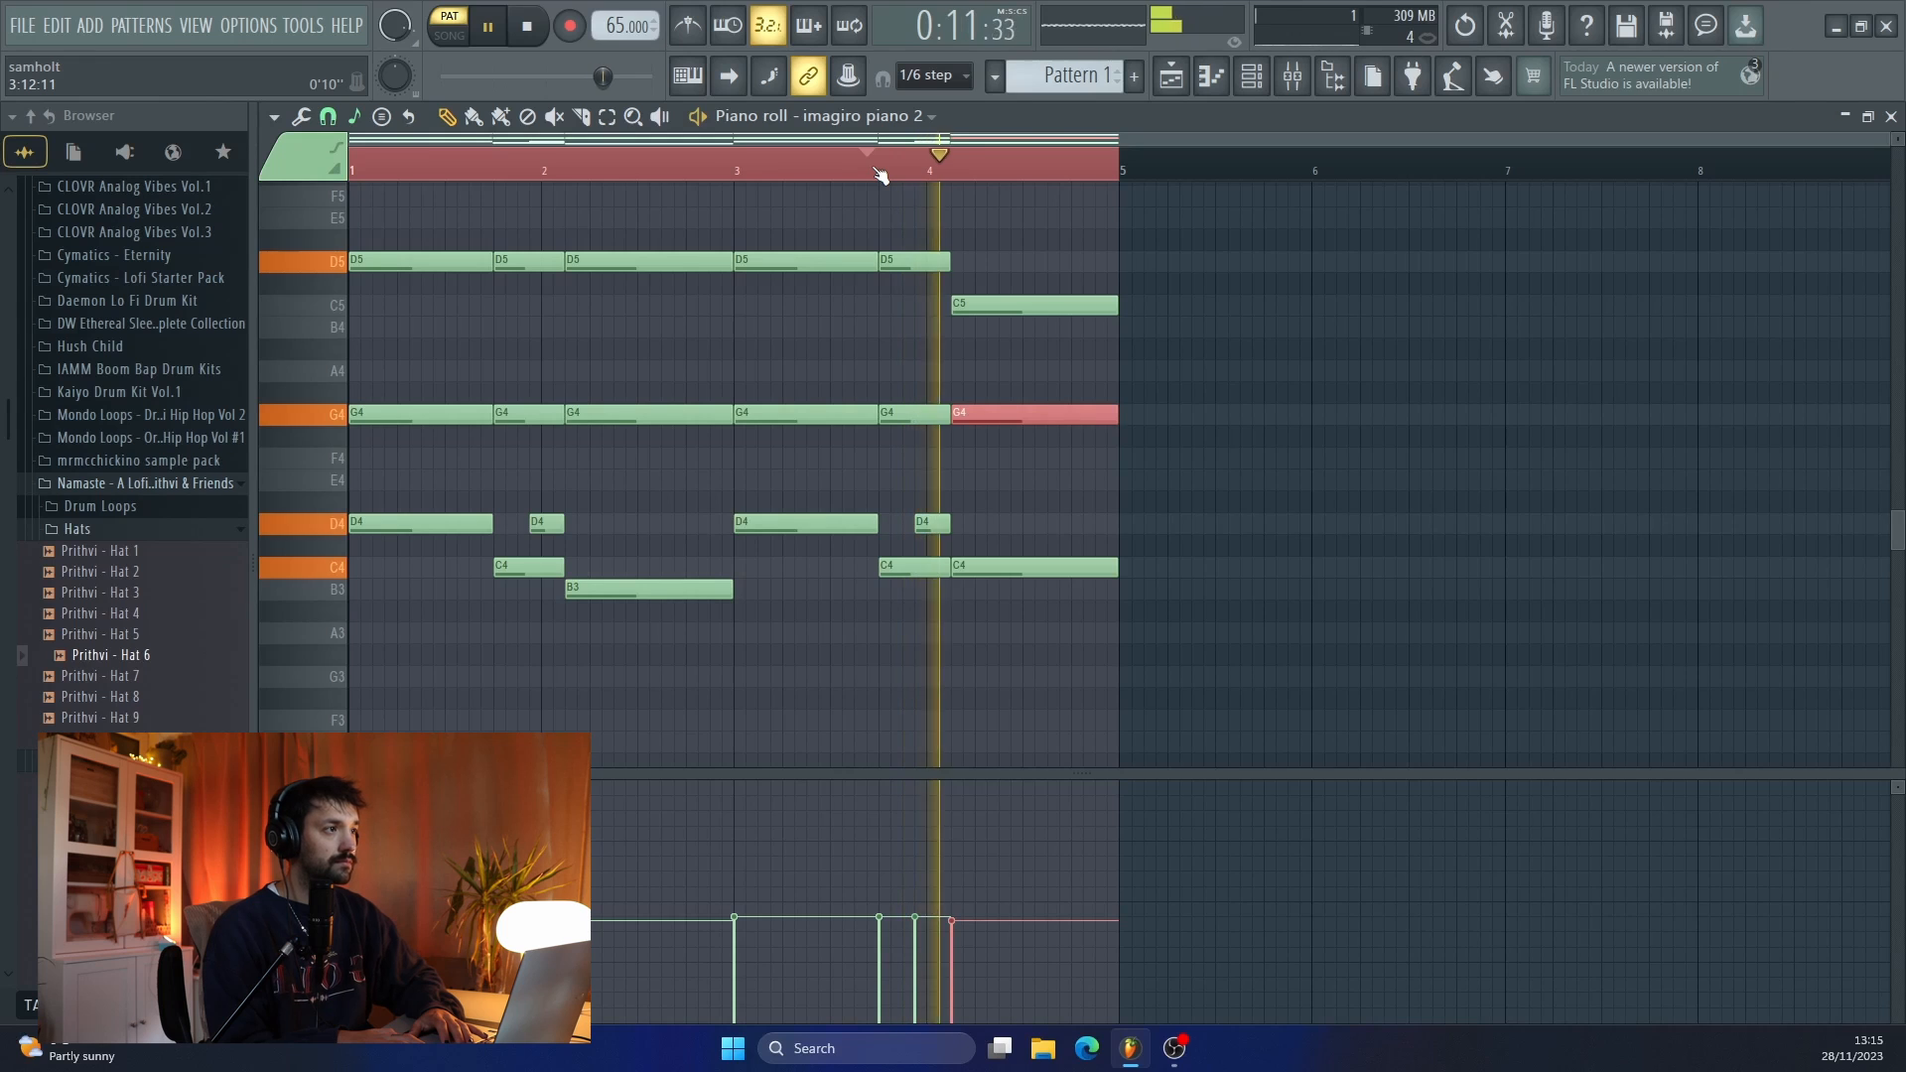
key("space")
- Strum all notes with the Strumizer, adjusting the start time and velocity strength, and audition the result
key("ctrl+a")
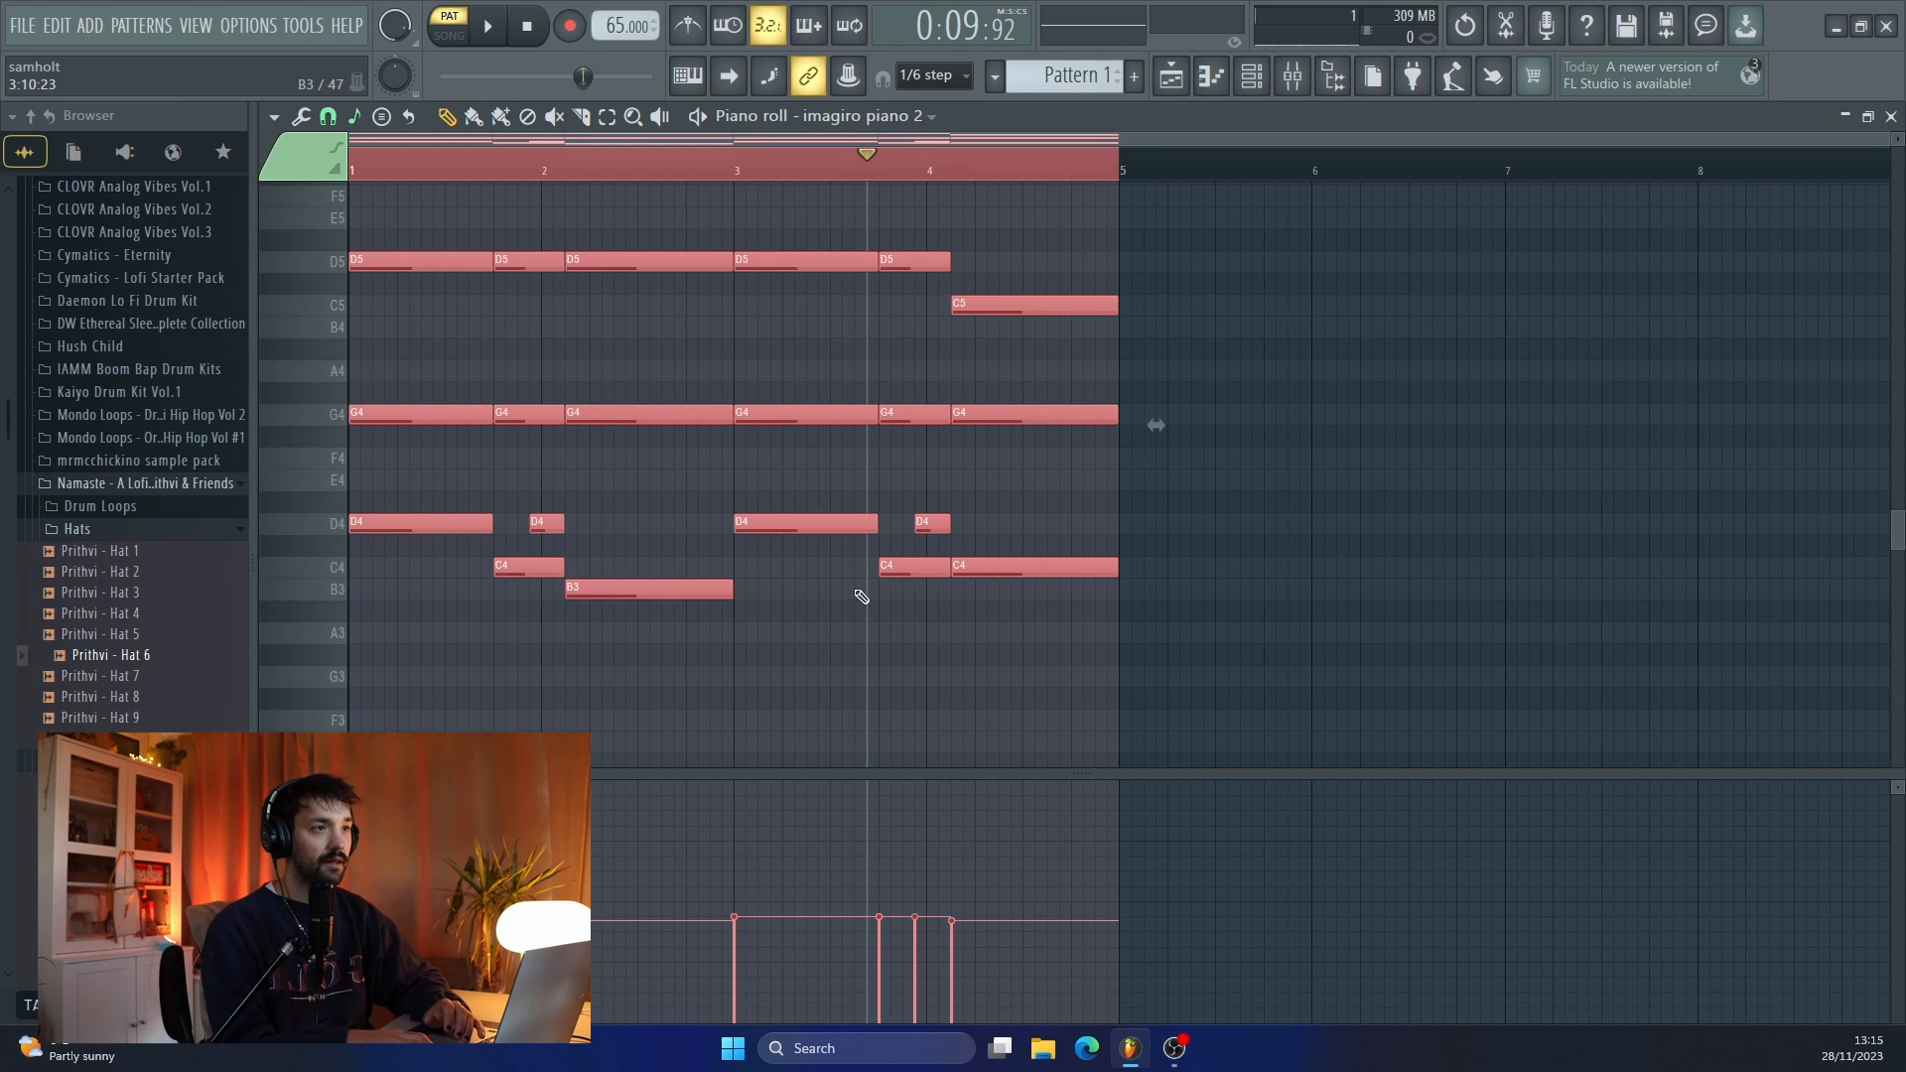
key("alt+s")
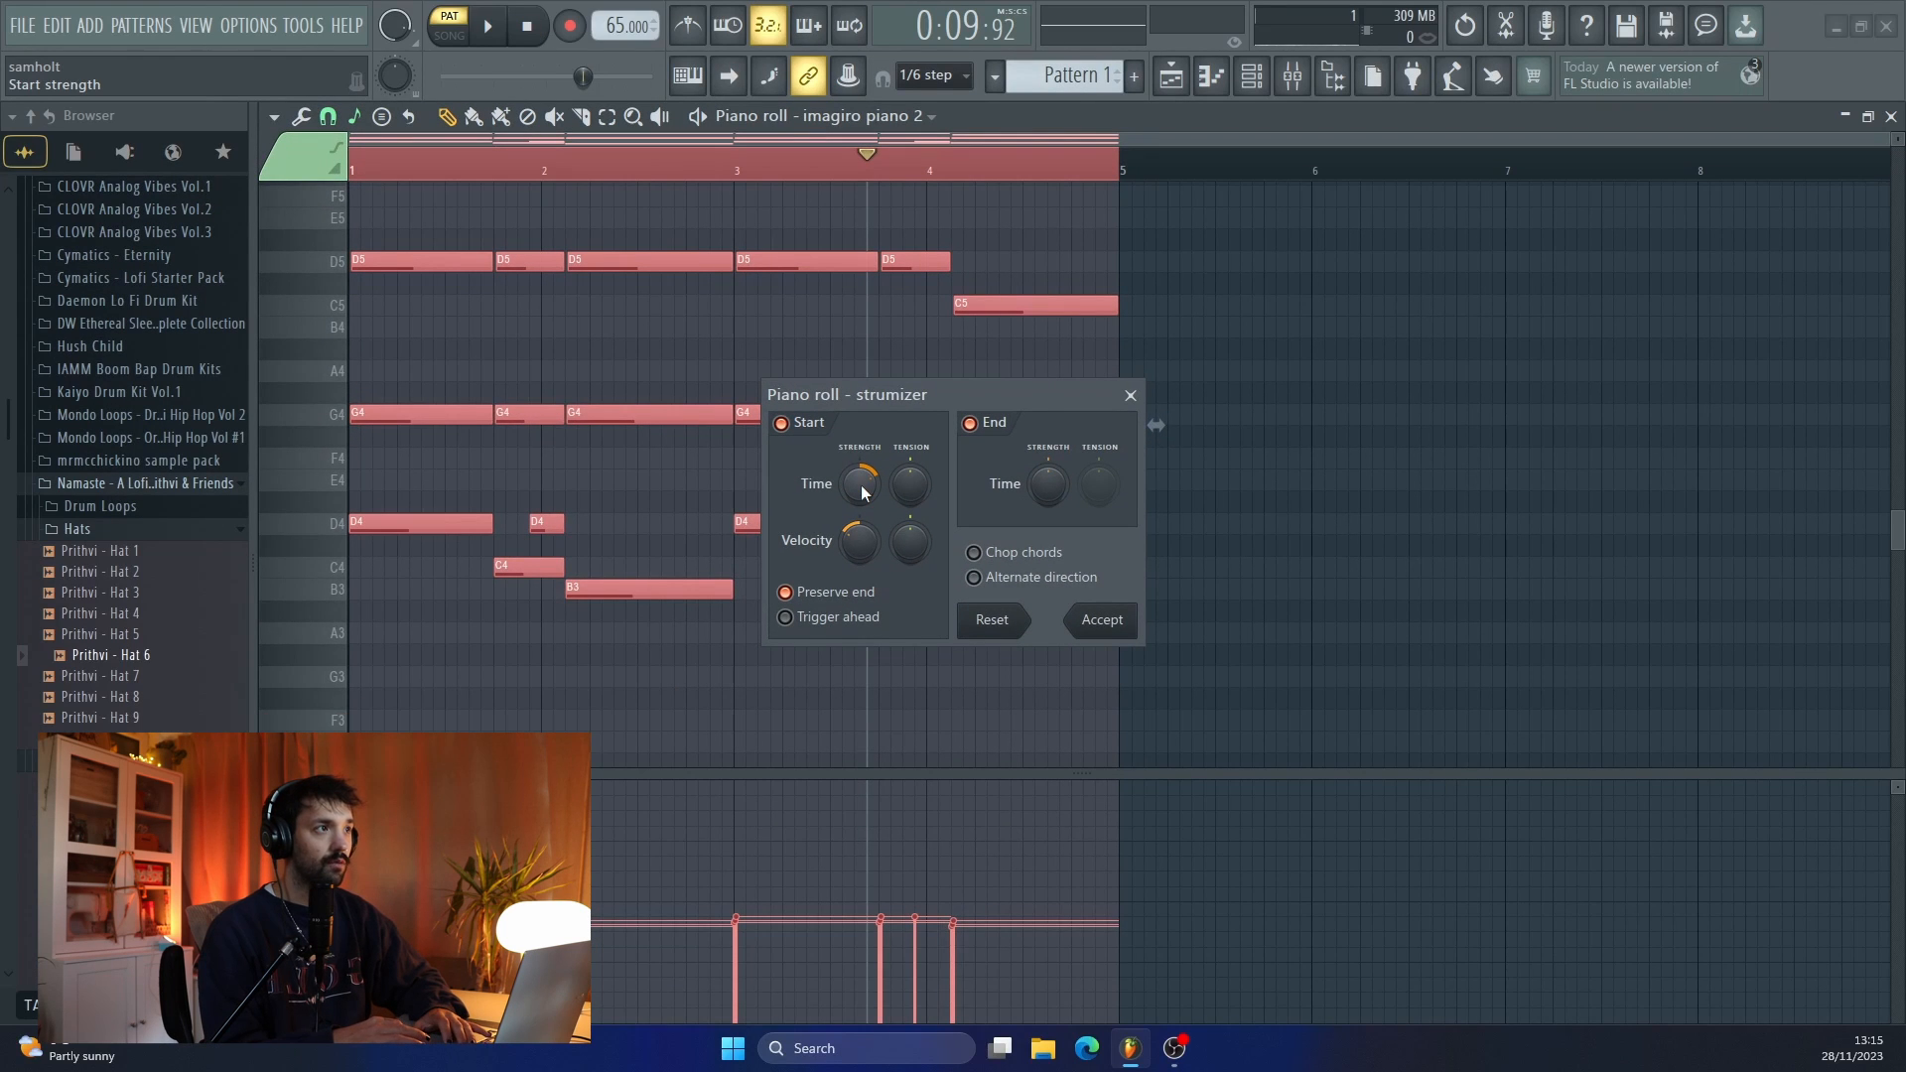
key("space")
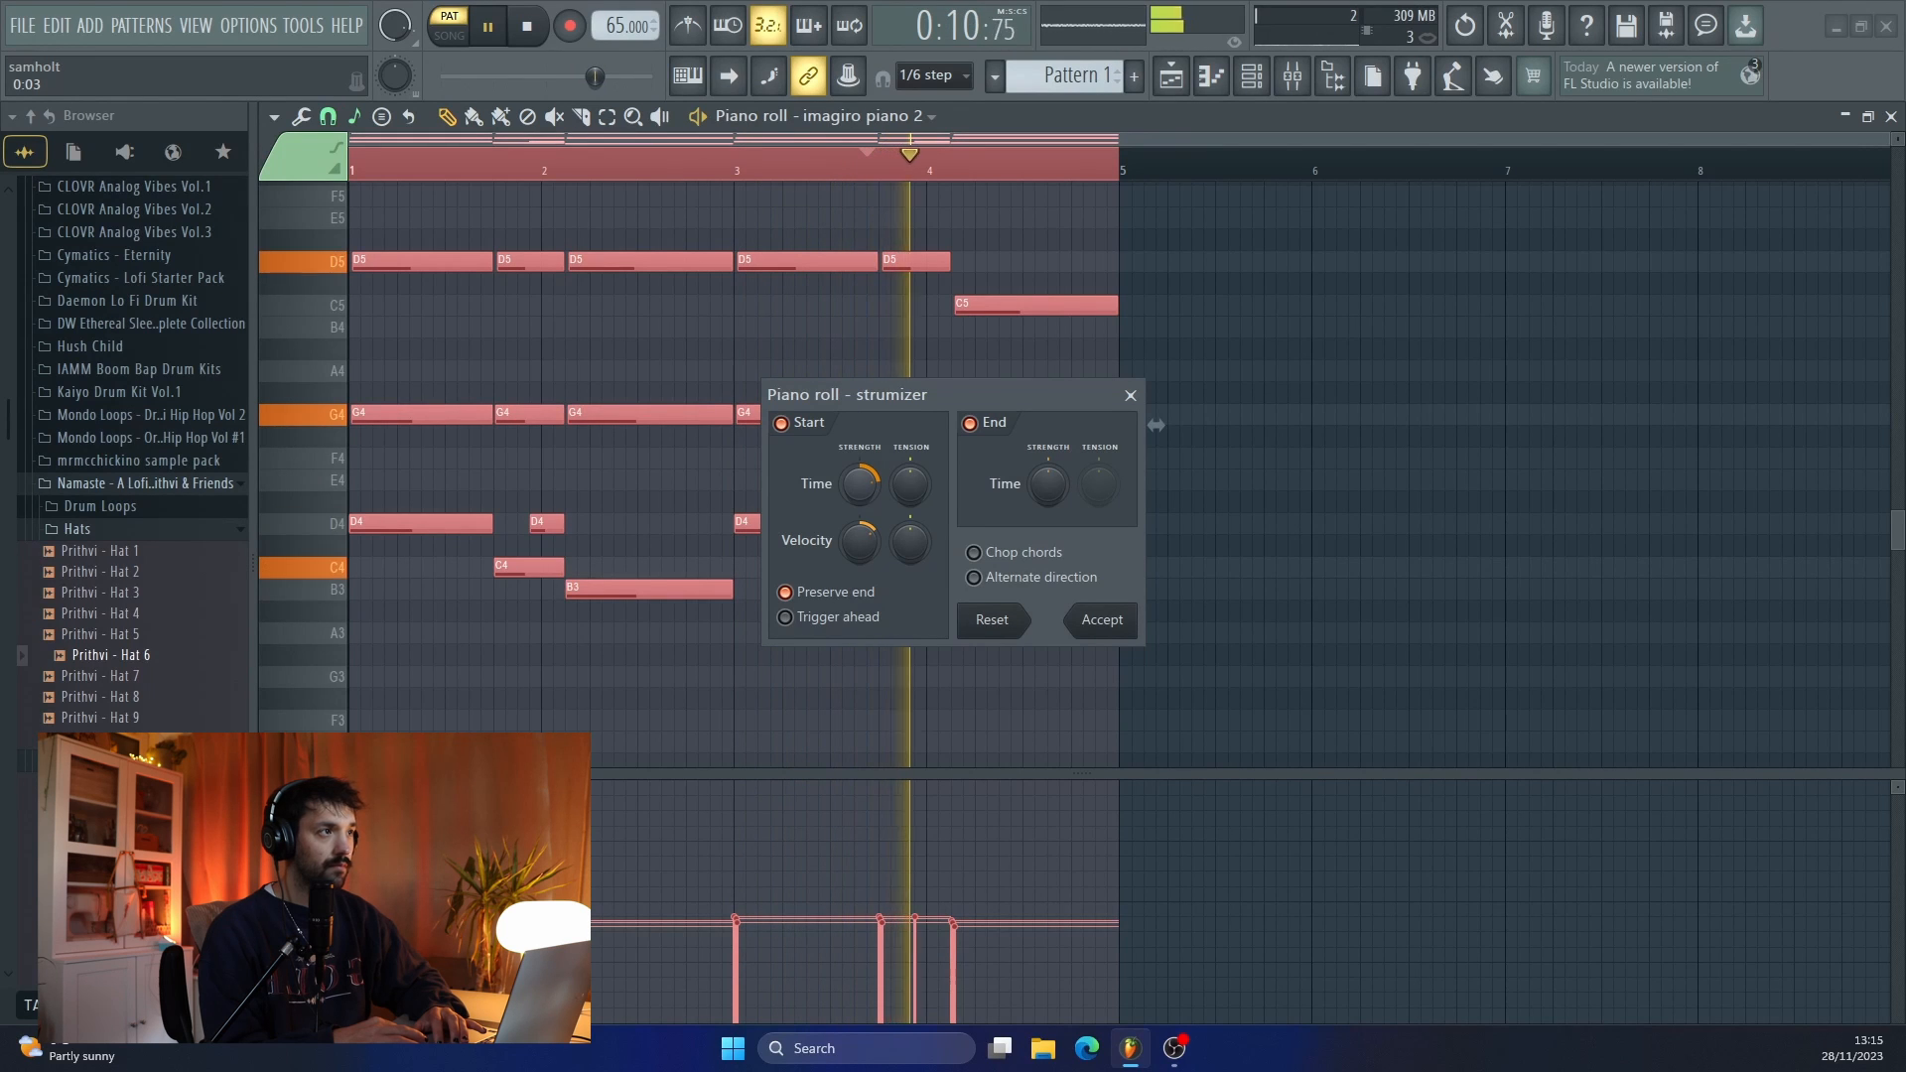
left_click(1102, 621)
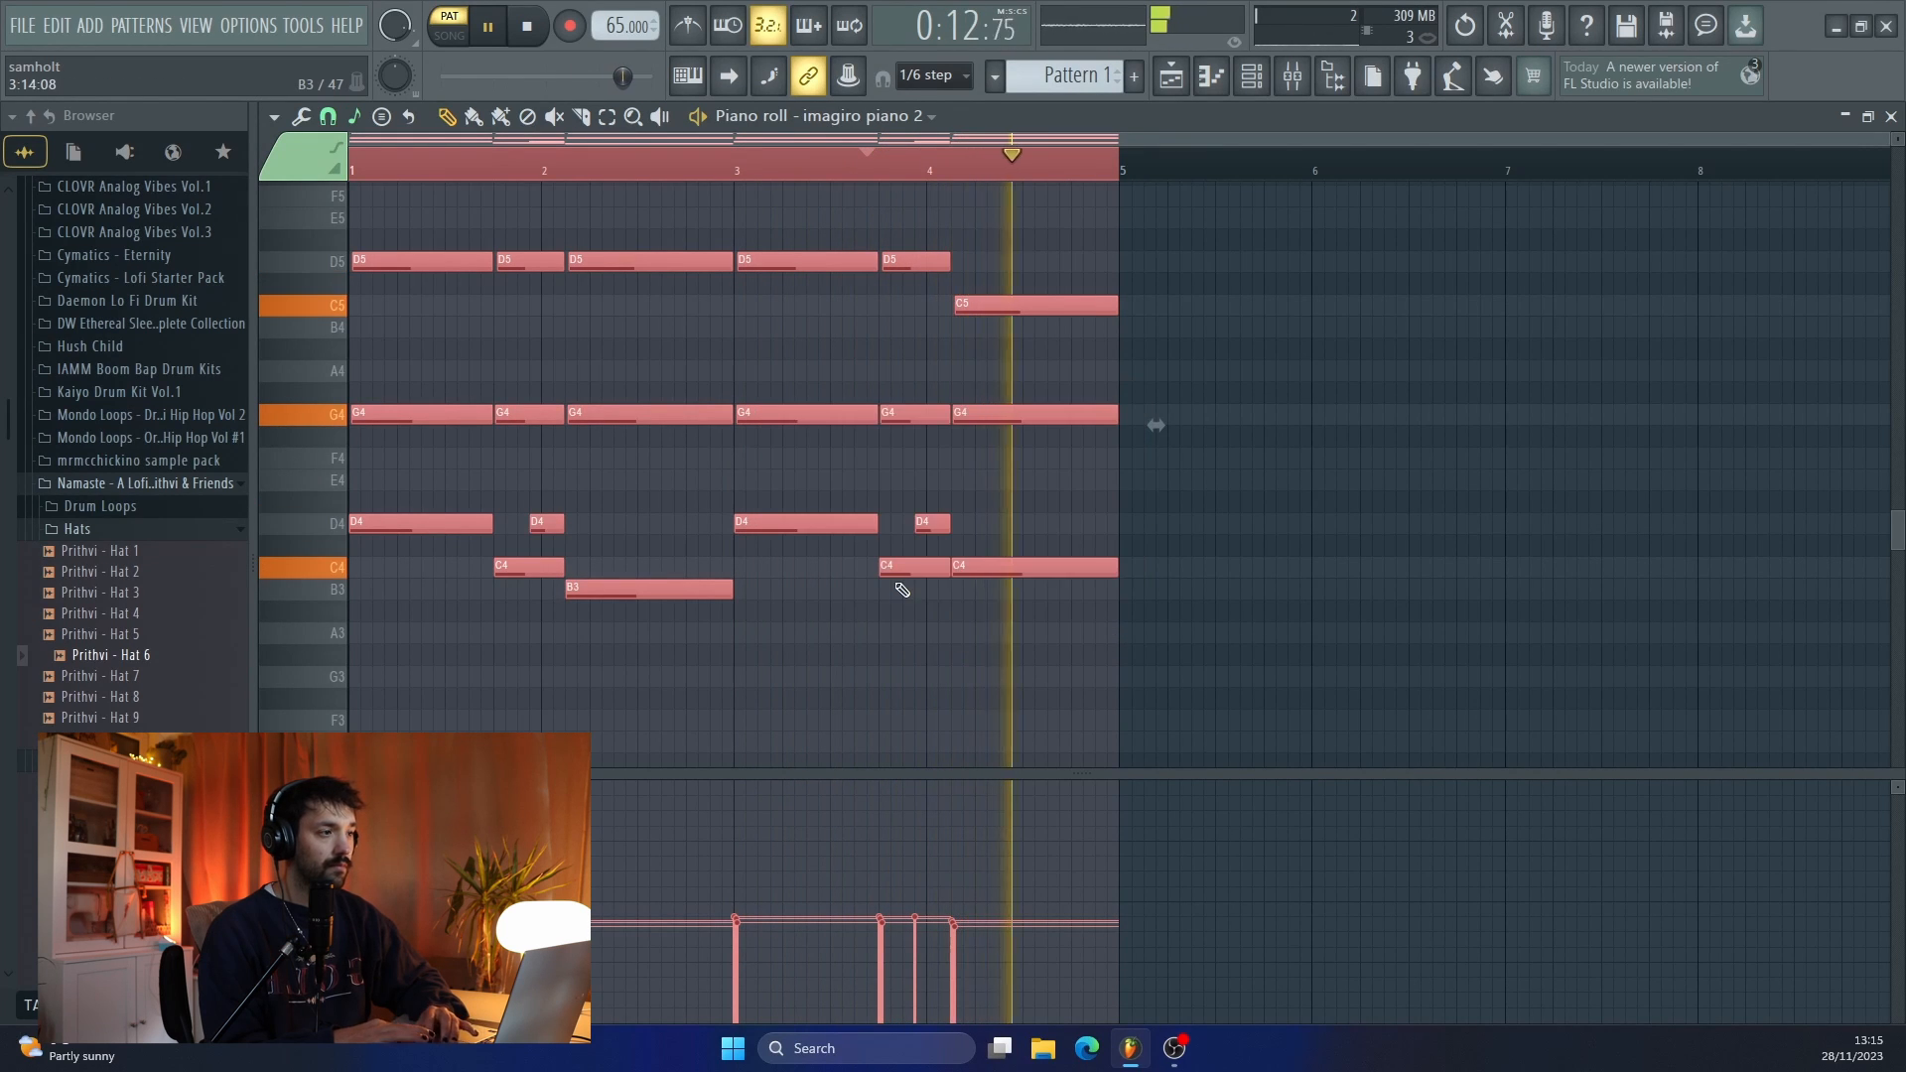
scroll(903, 590, "up", 2)
key("space")
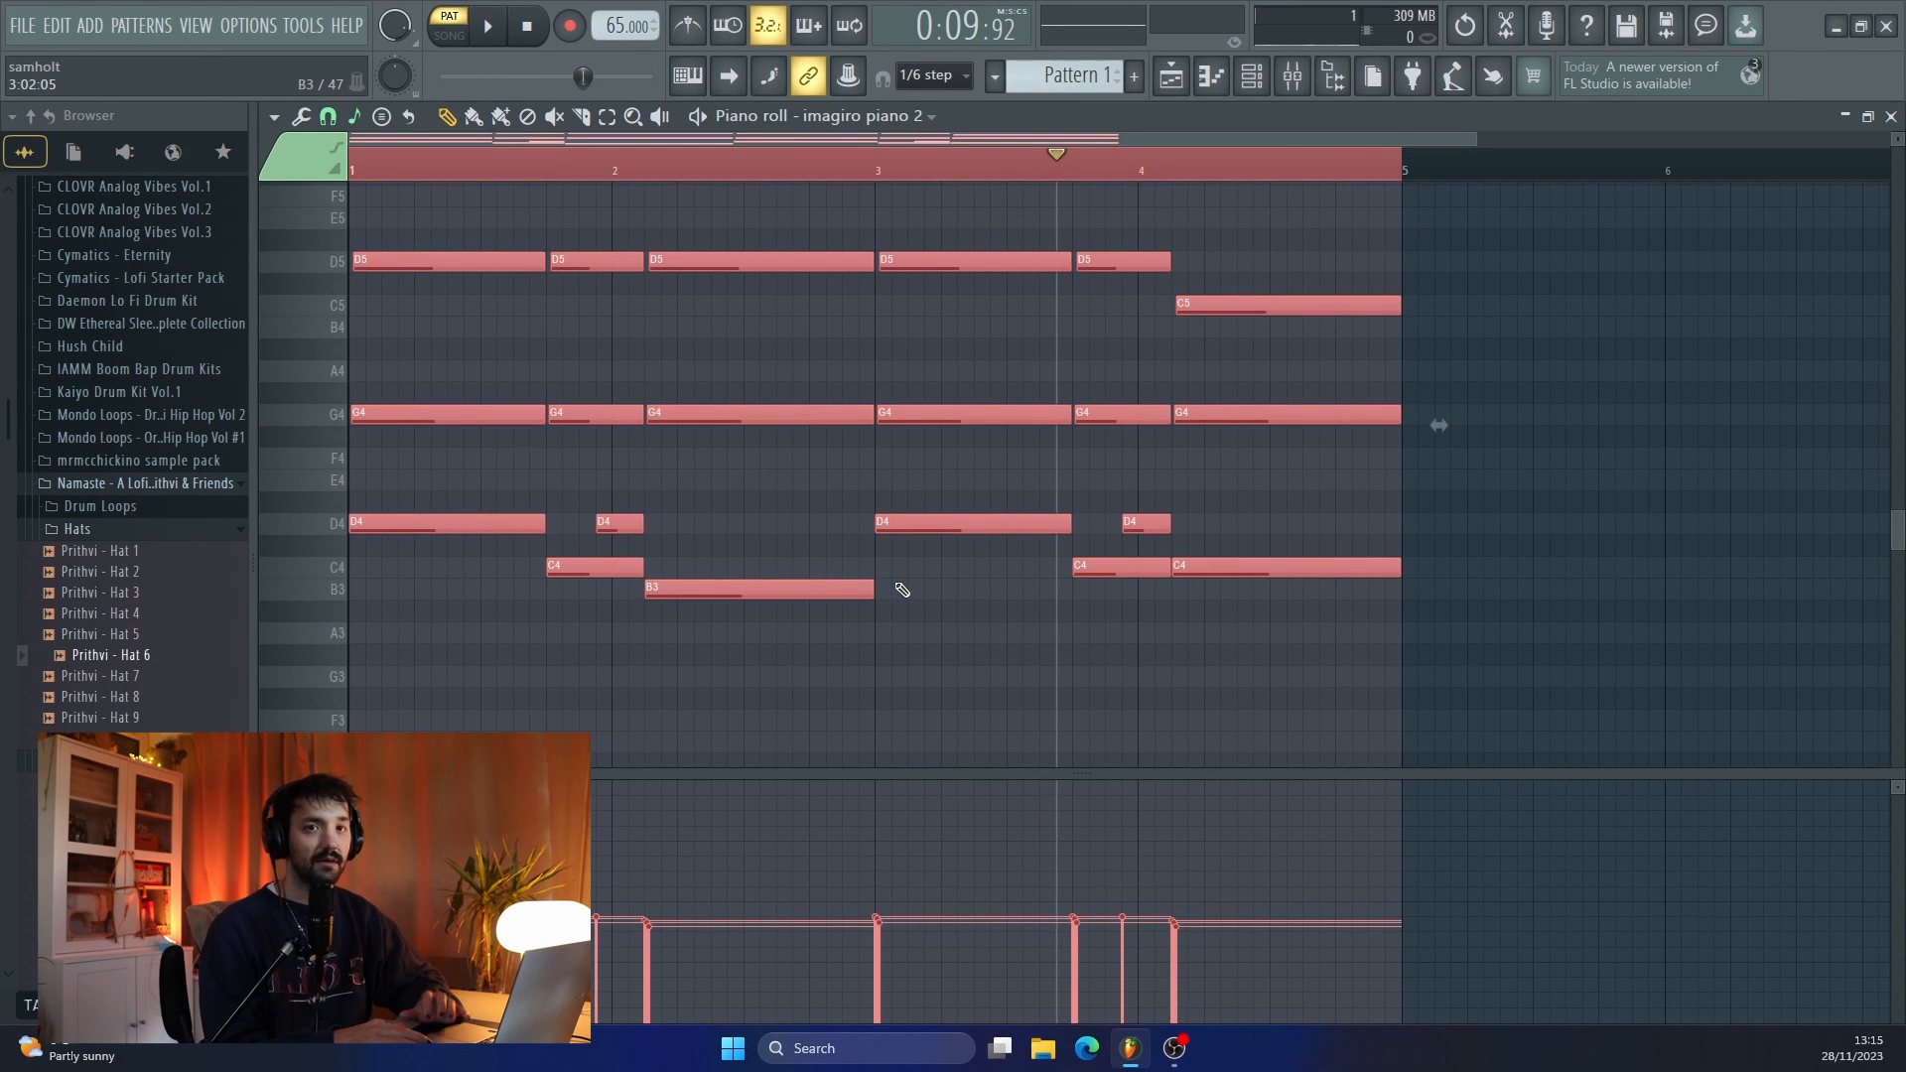
- Place Pattern 1 on Track 2 of the playlist, starting at bar 1
left_click(1172, 76)
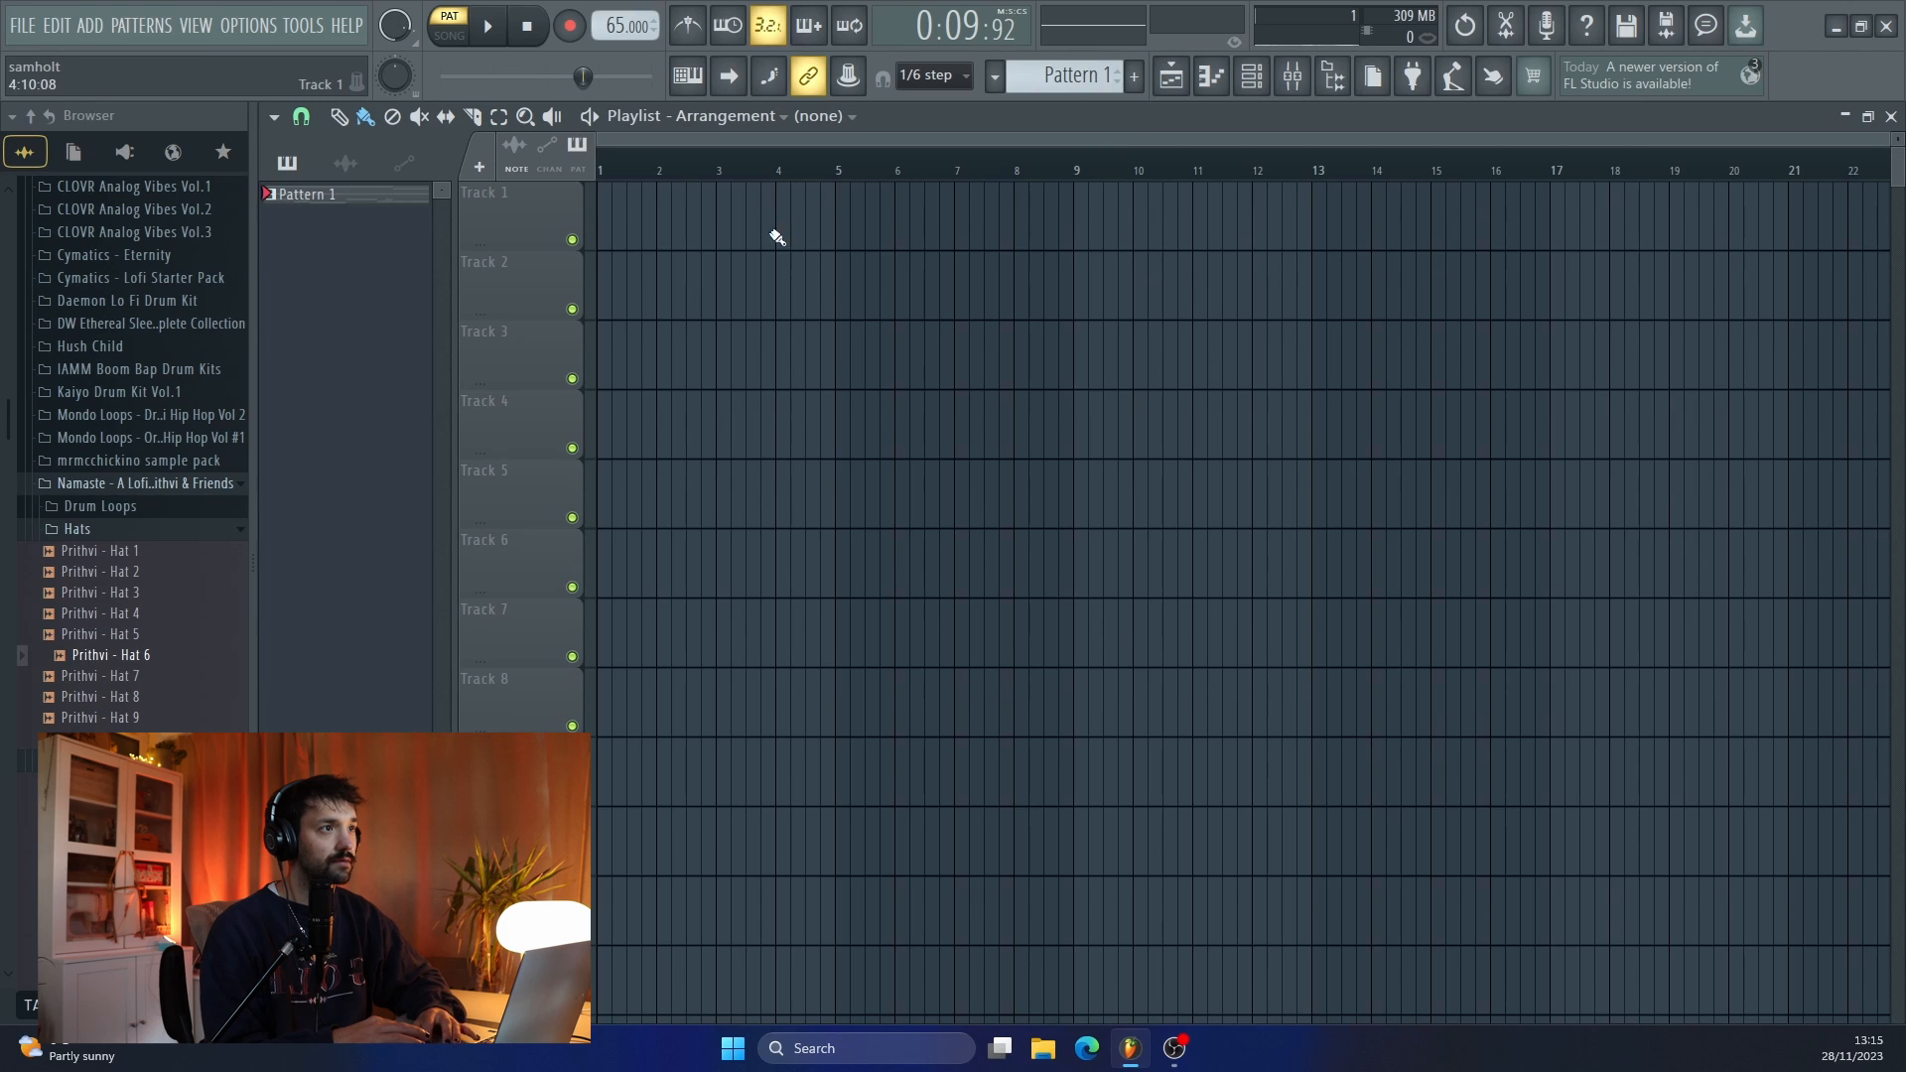
left_click(640, 260)
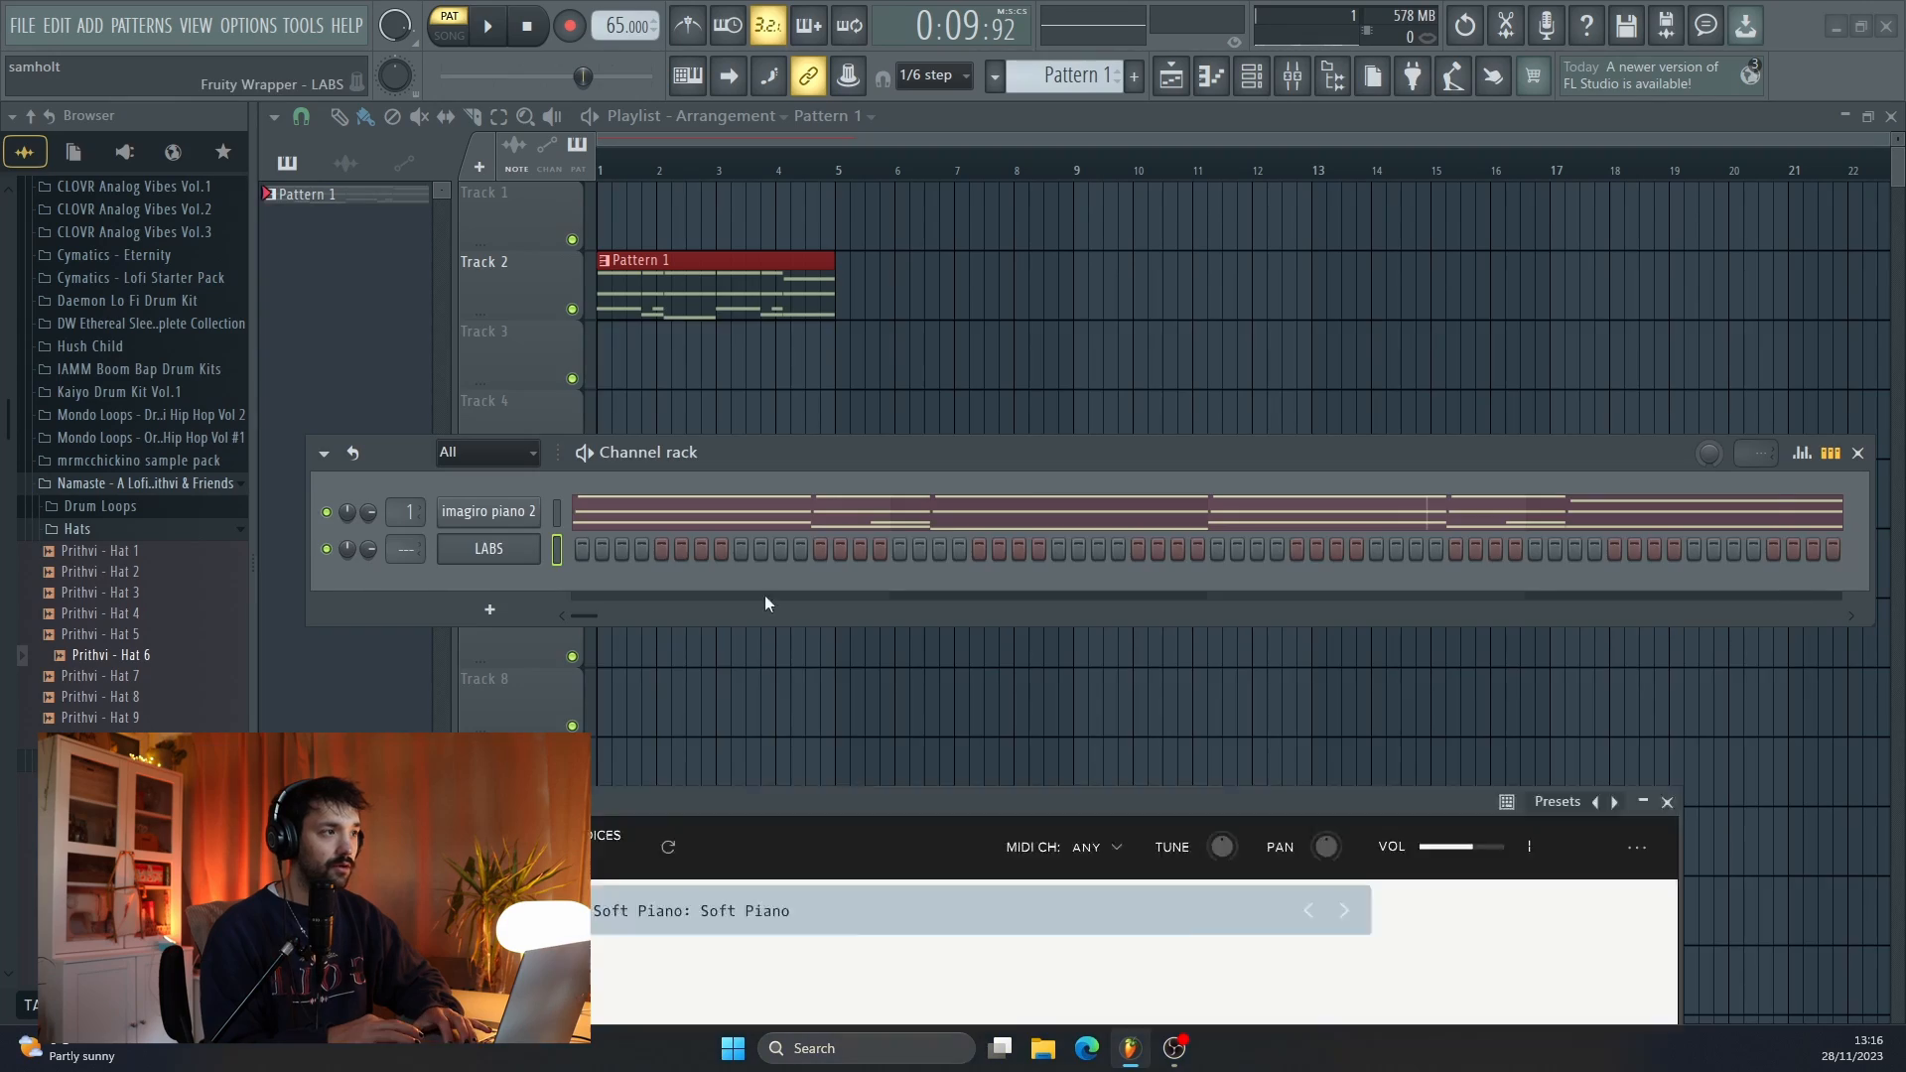
- Load the Azure Piano preset from the starred Pedal Pads sounds in LABS
left_click_drag(989, 801, 873, 323)
left_click(672, 414)
scroll(973, 645, "down", 3)
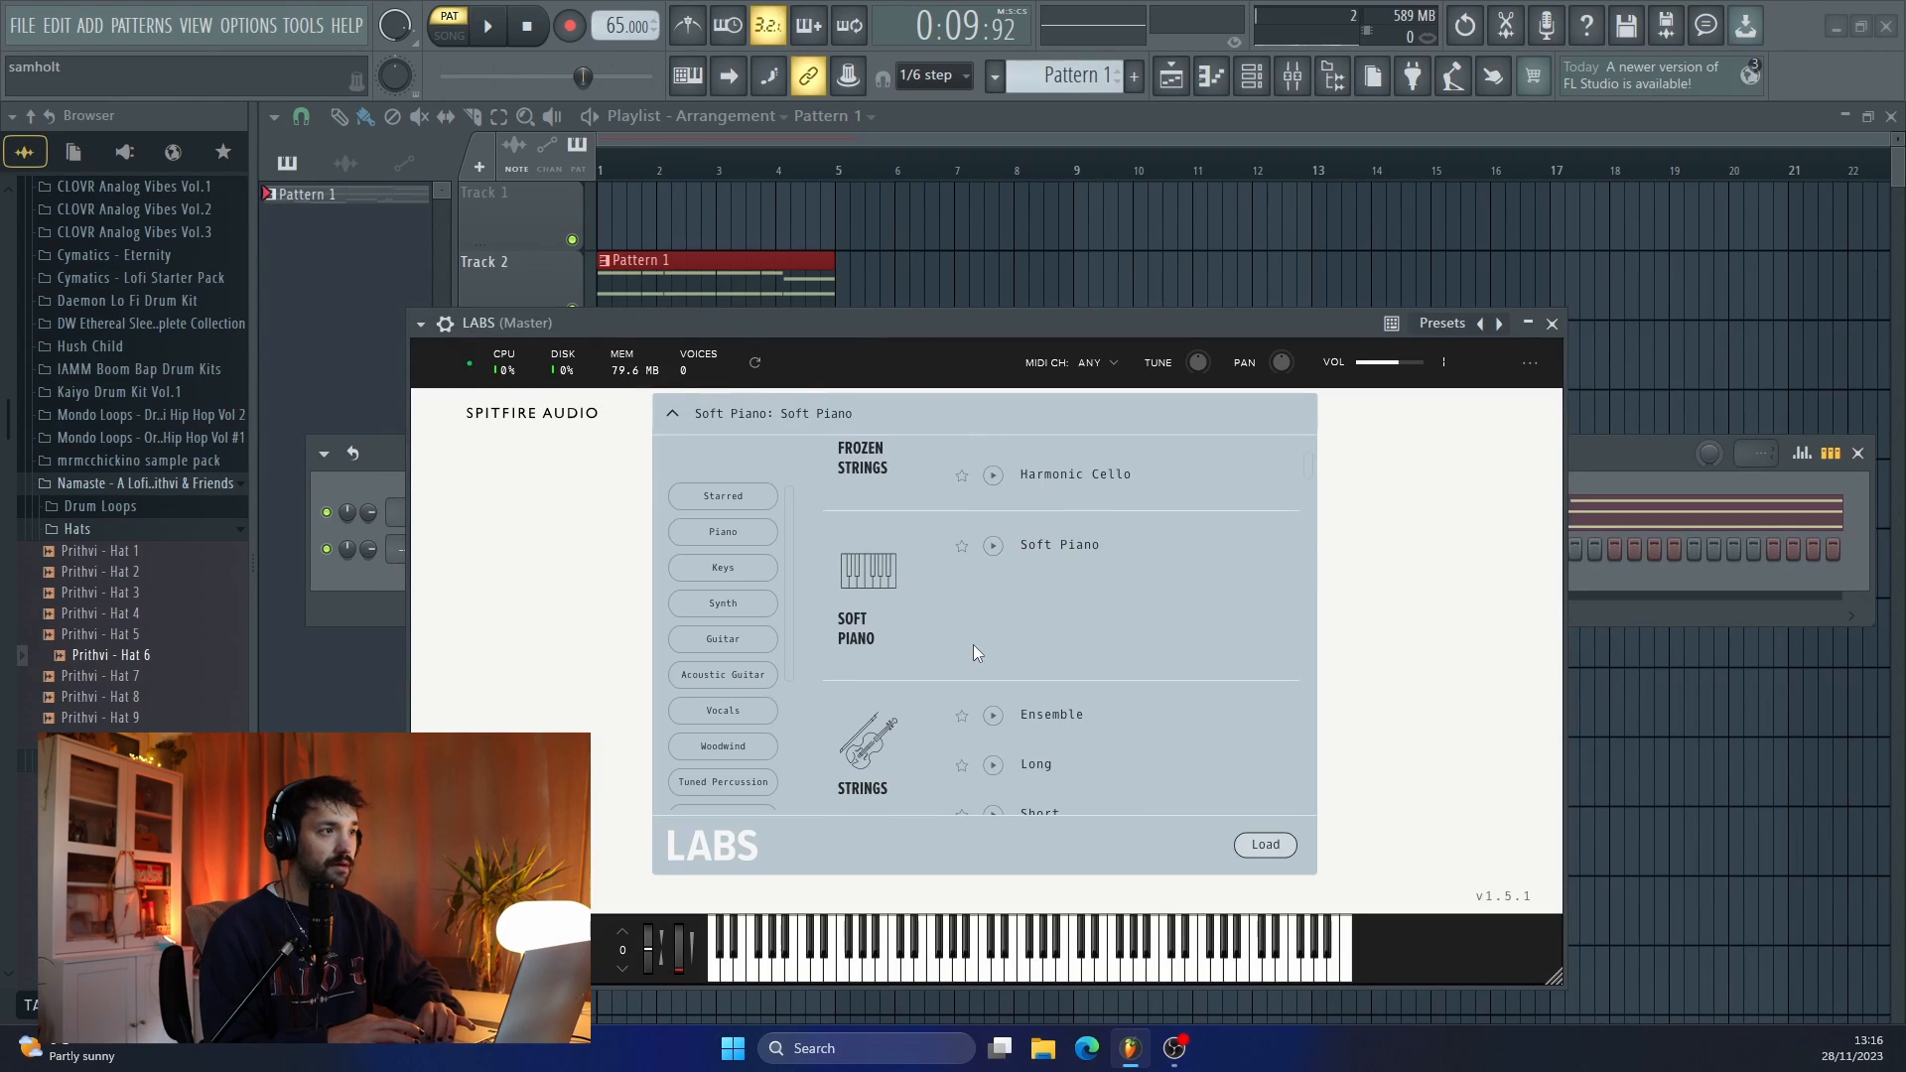
left_click(709, 496)
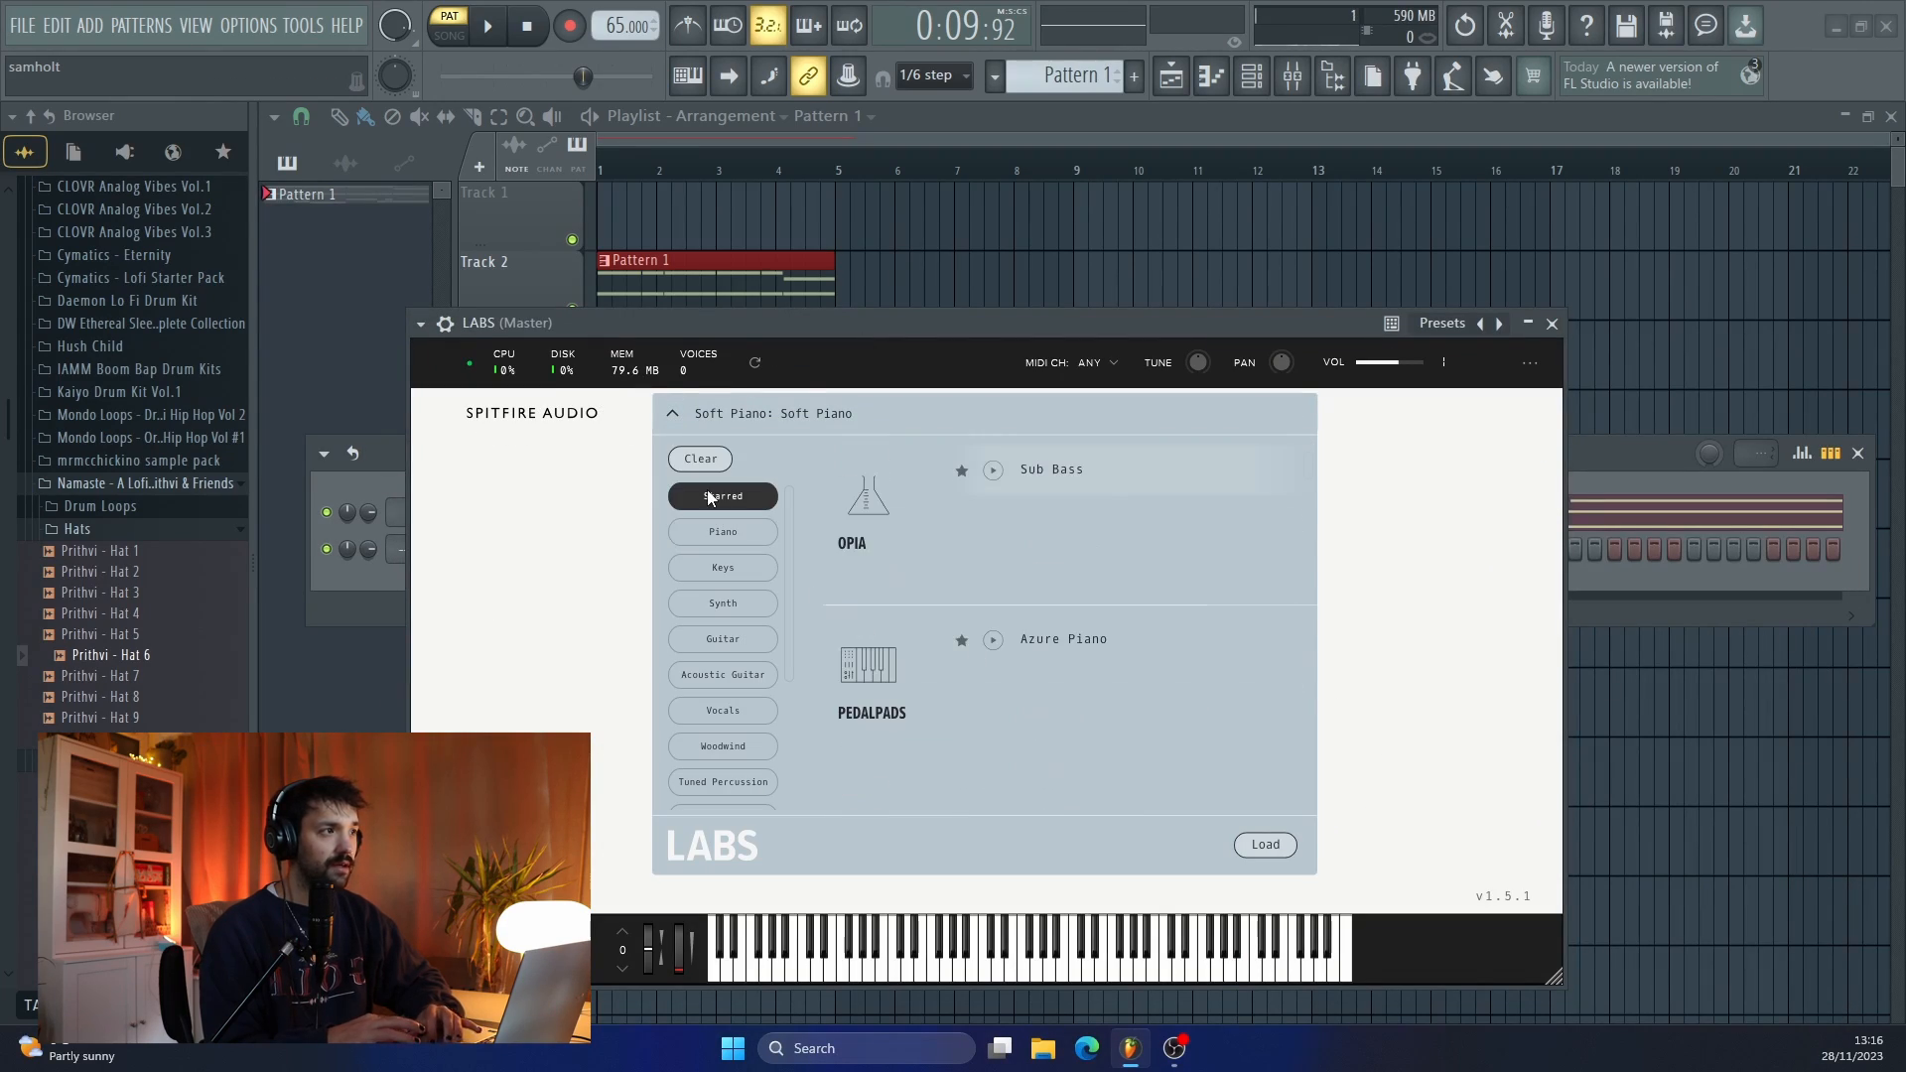
left_click(1093, 641)
left_click(1356, 636)
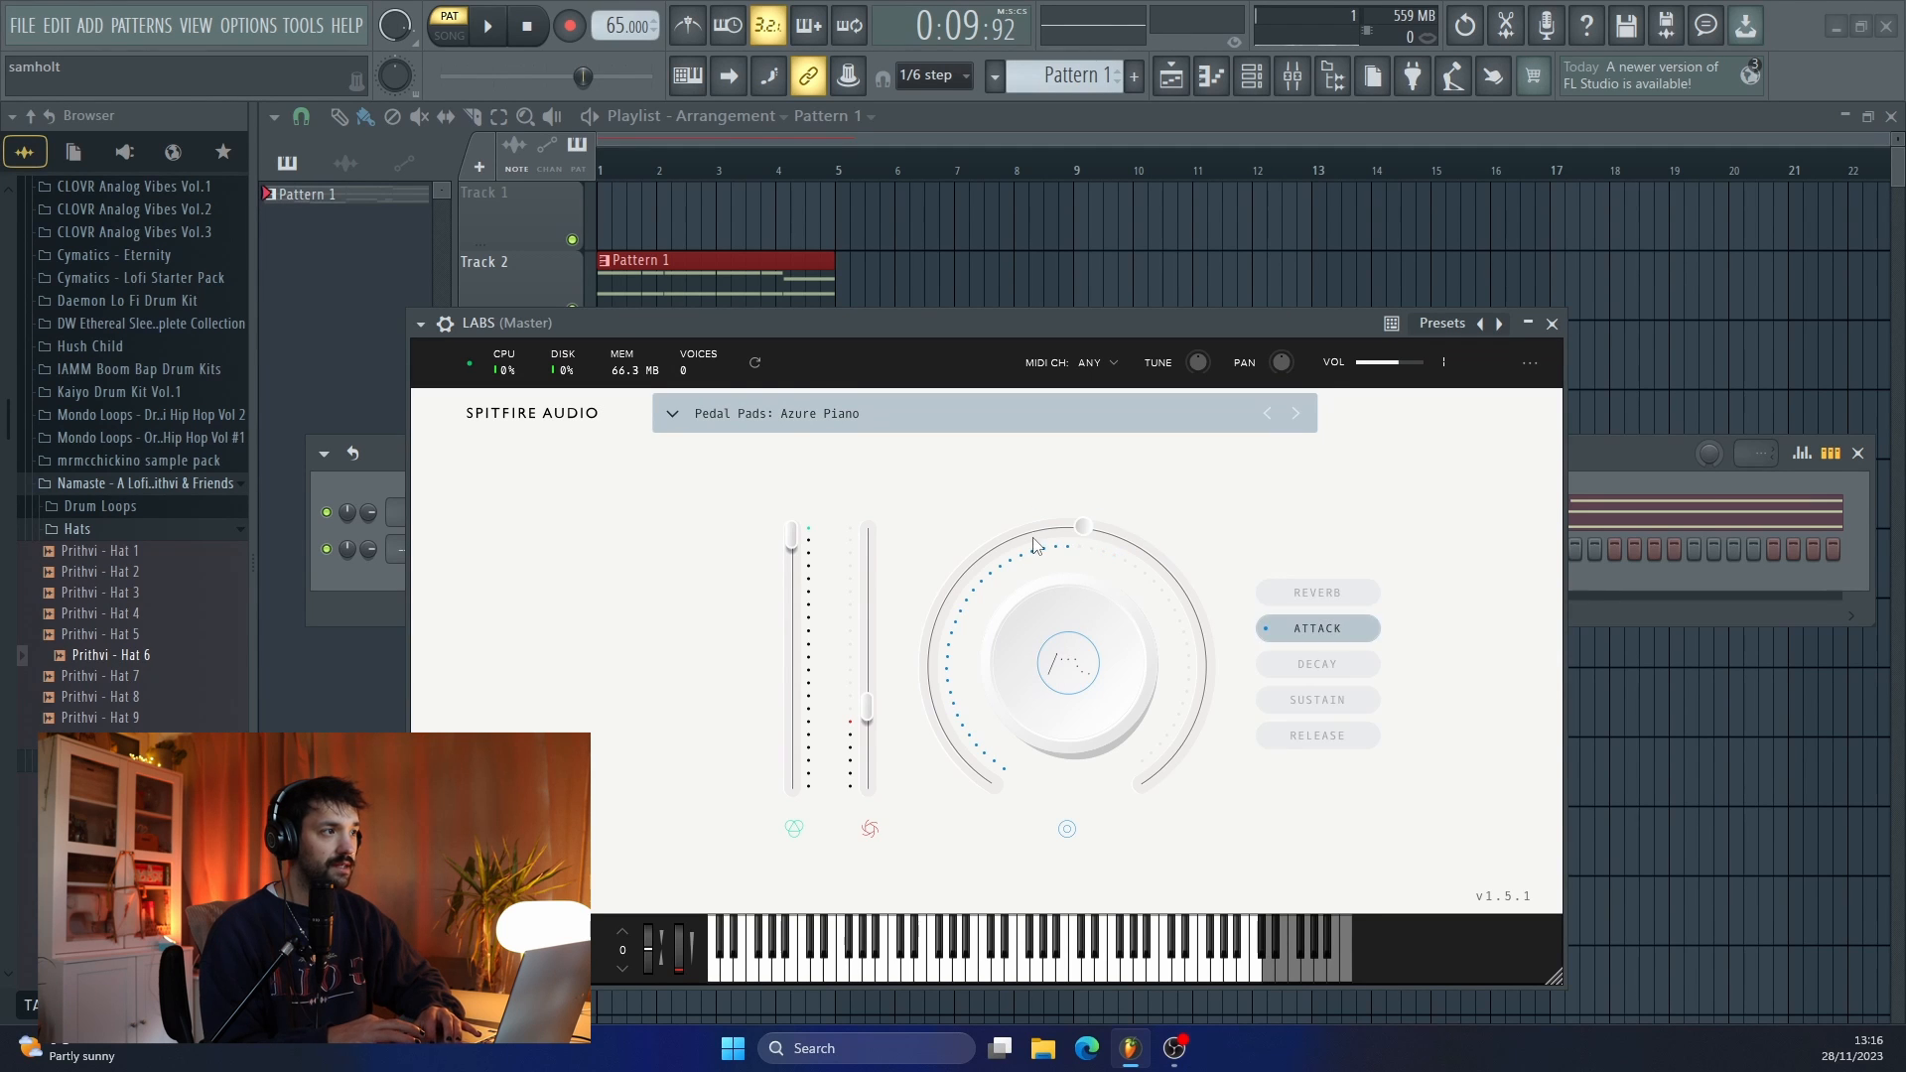
- Set the Azure Piano attack to 296 ms and route LABS to mixer track 2, showing the mixer
left_click_drag(1038, 546, 996, 641)
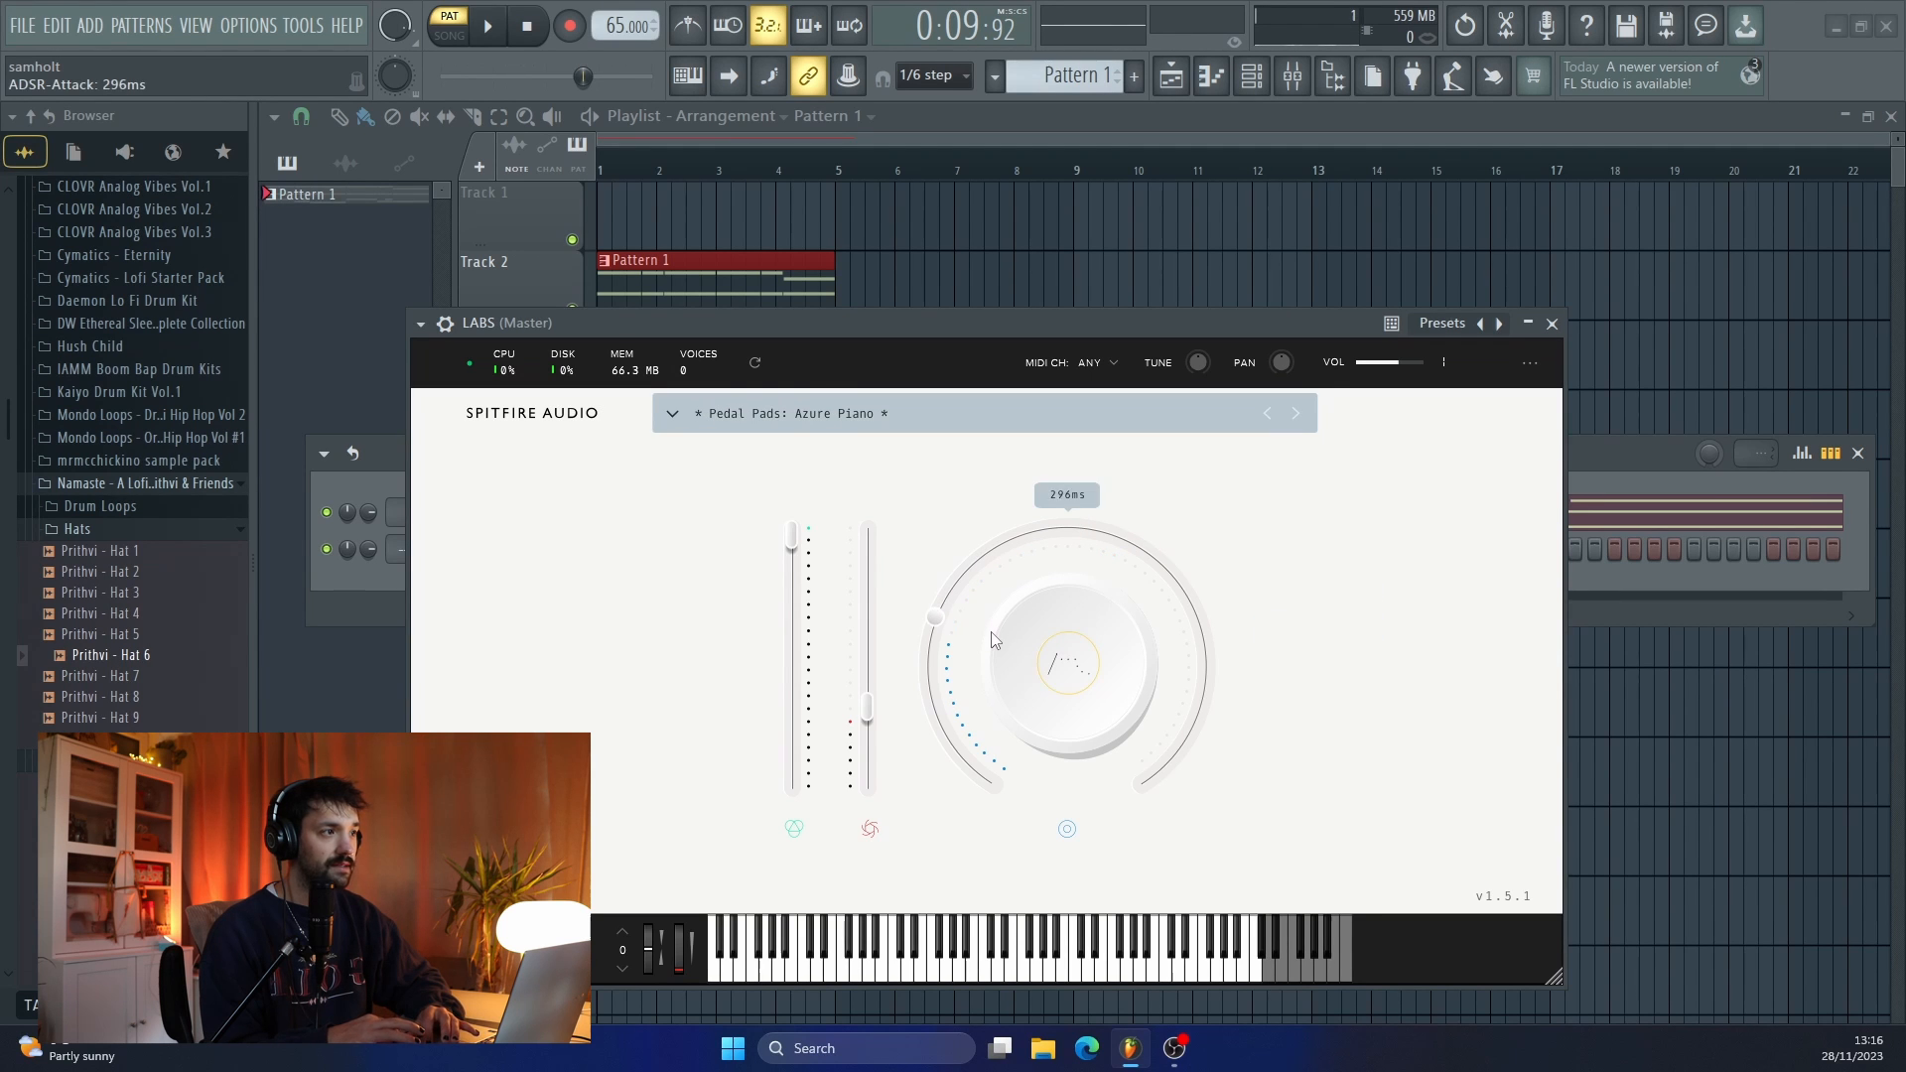
left_click(1552, 323)
key("F9")
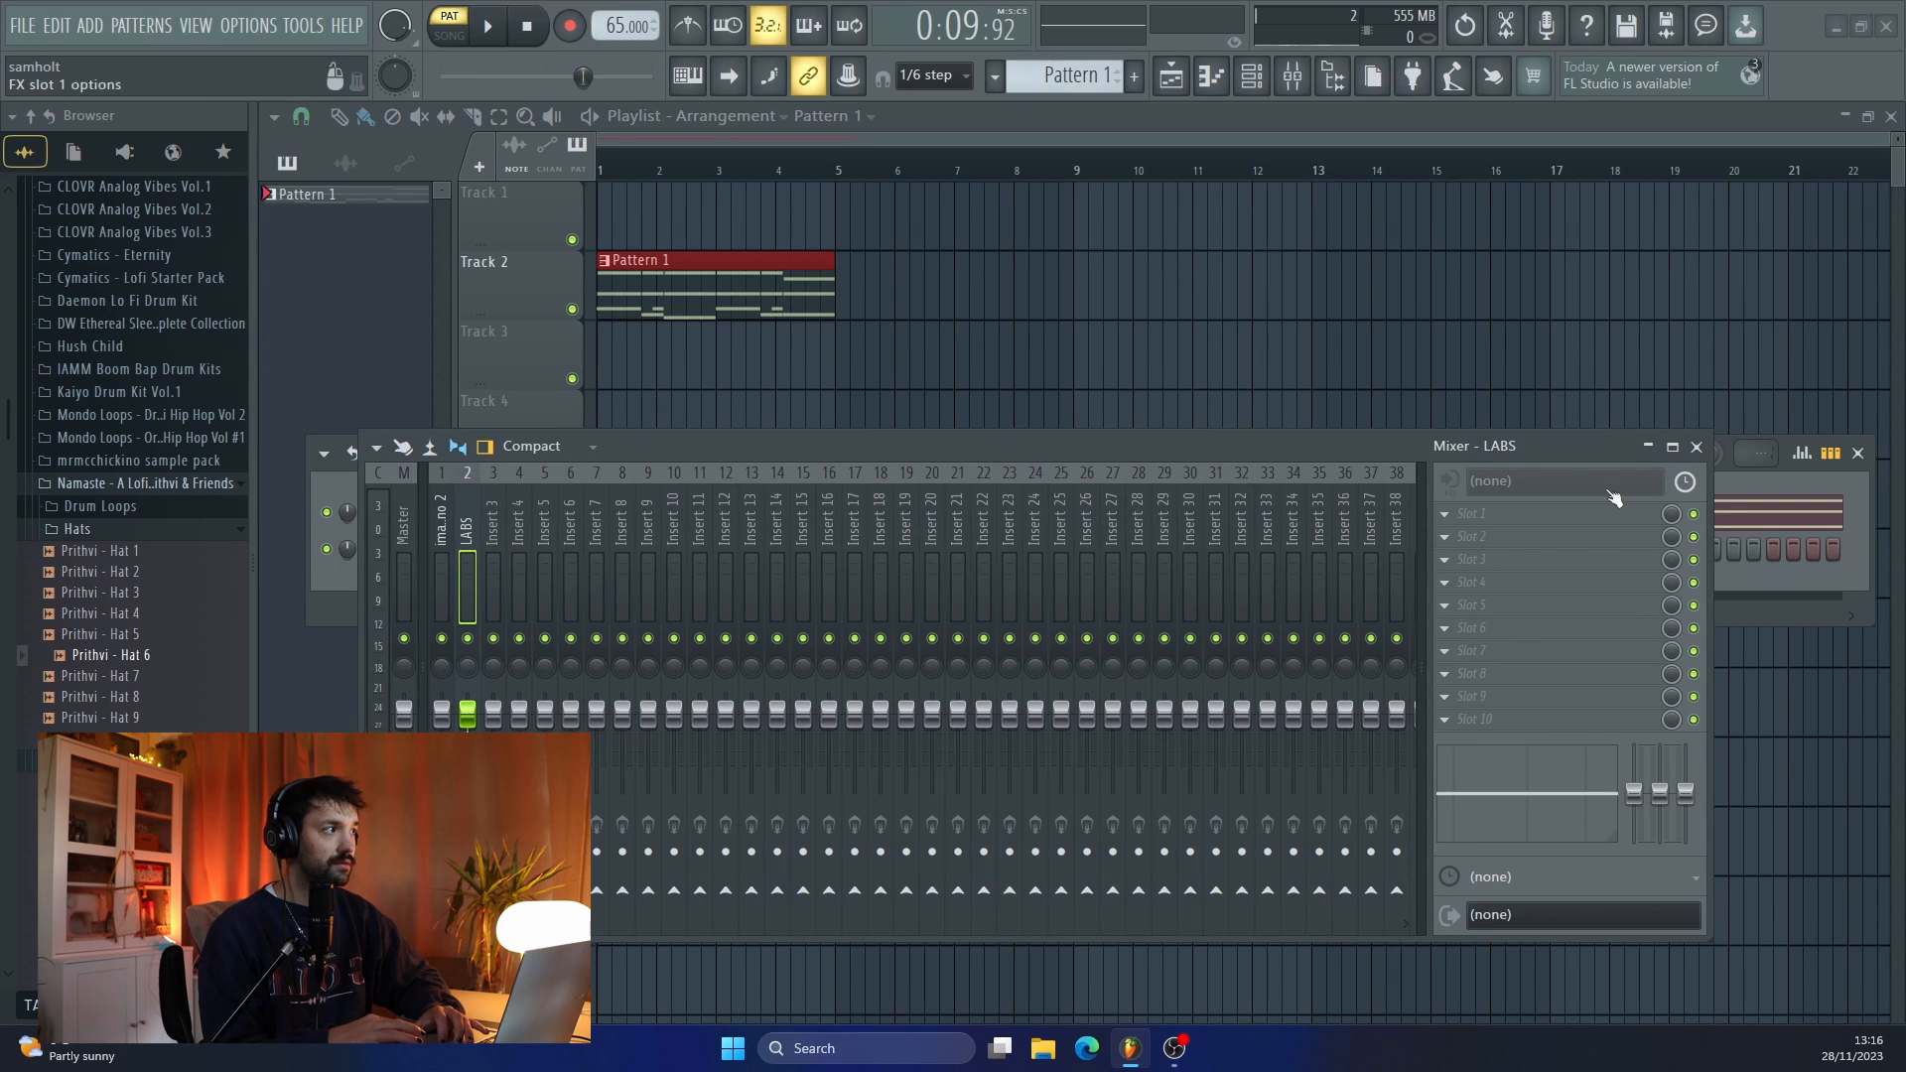
- Create a pattern named dRONE, place it on Track 1 at bar 1, and repeat Pattern 1 on Track 2 from bar 5
left_click(1697, 447)
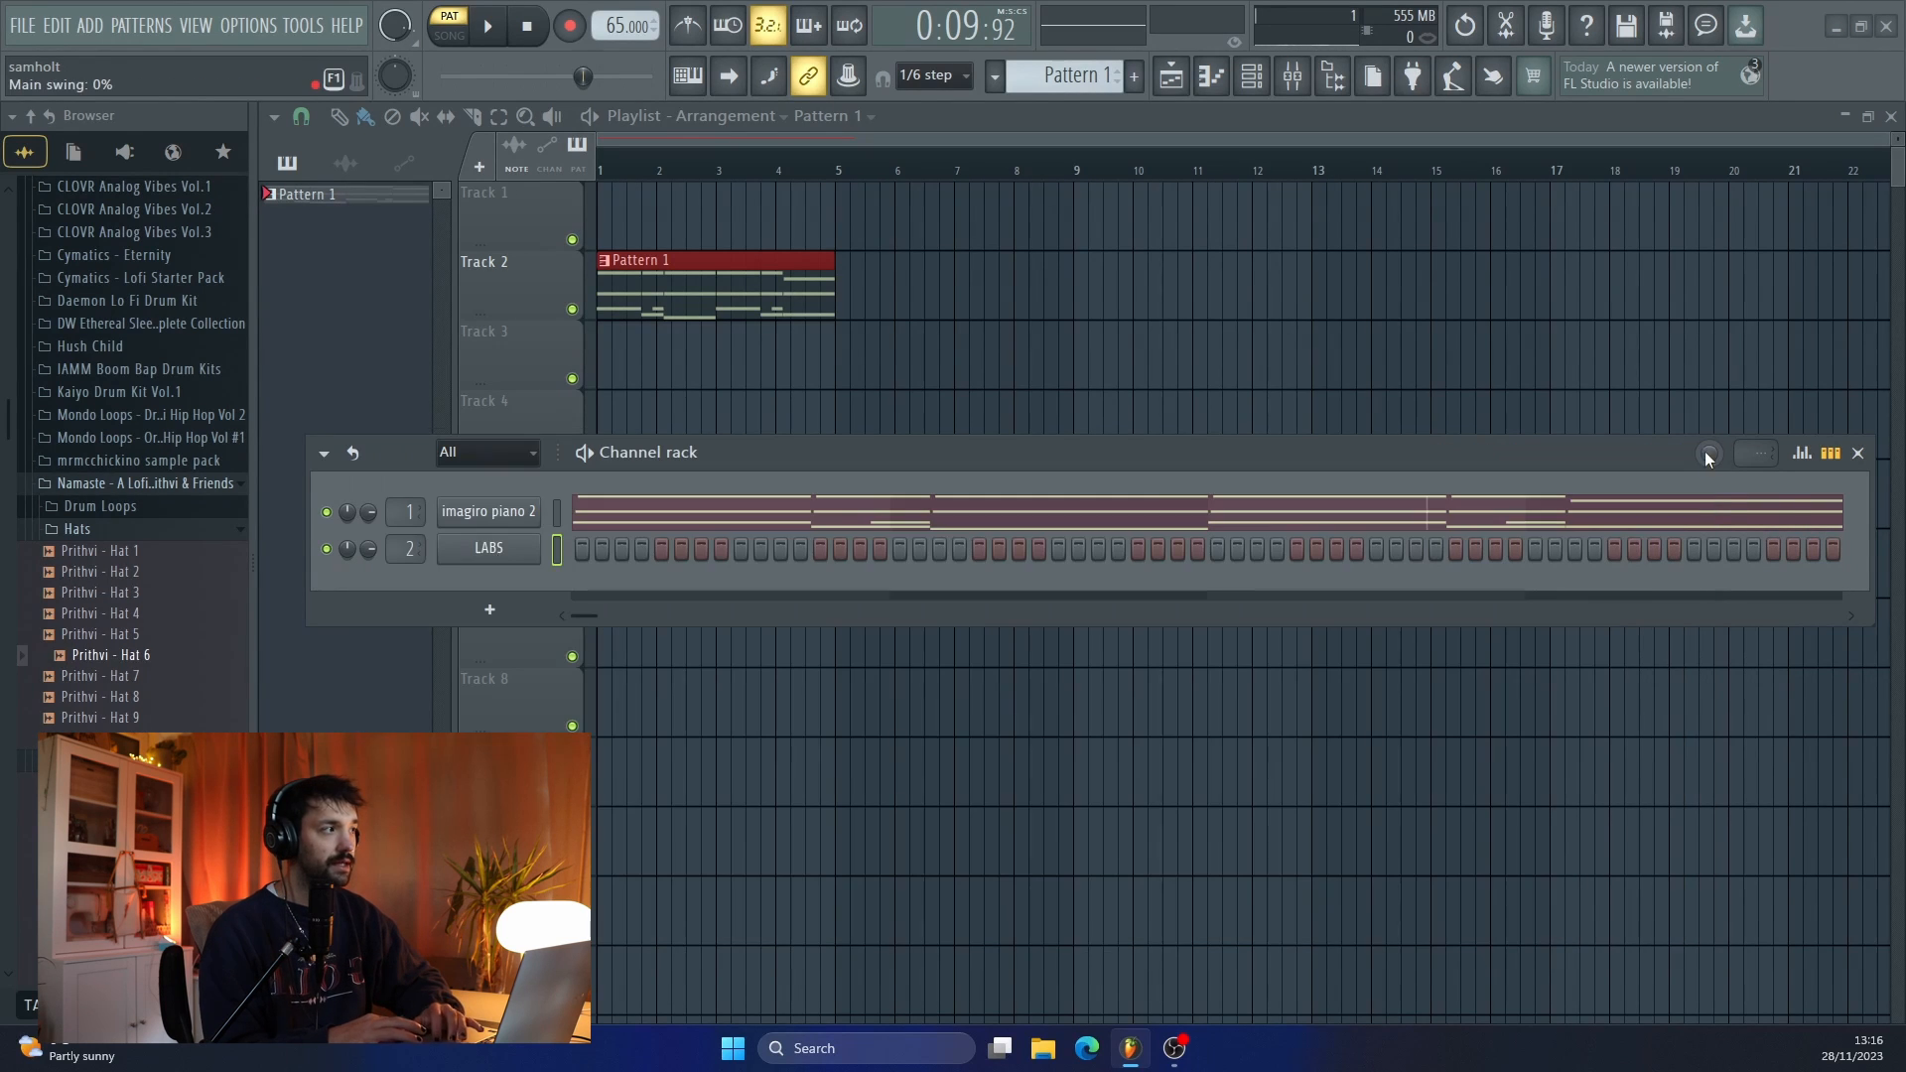
left_click(616, 206)
right_click(696, 210)
left_click(1135, 77)
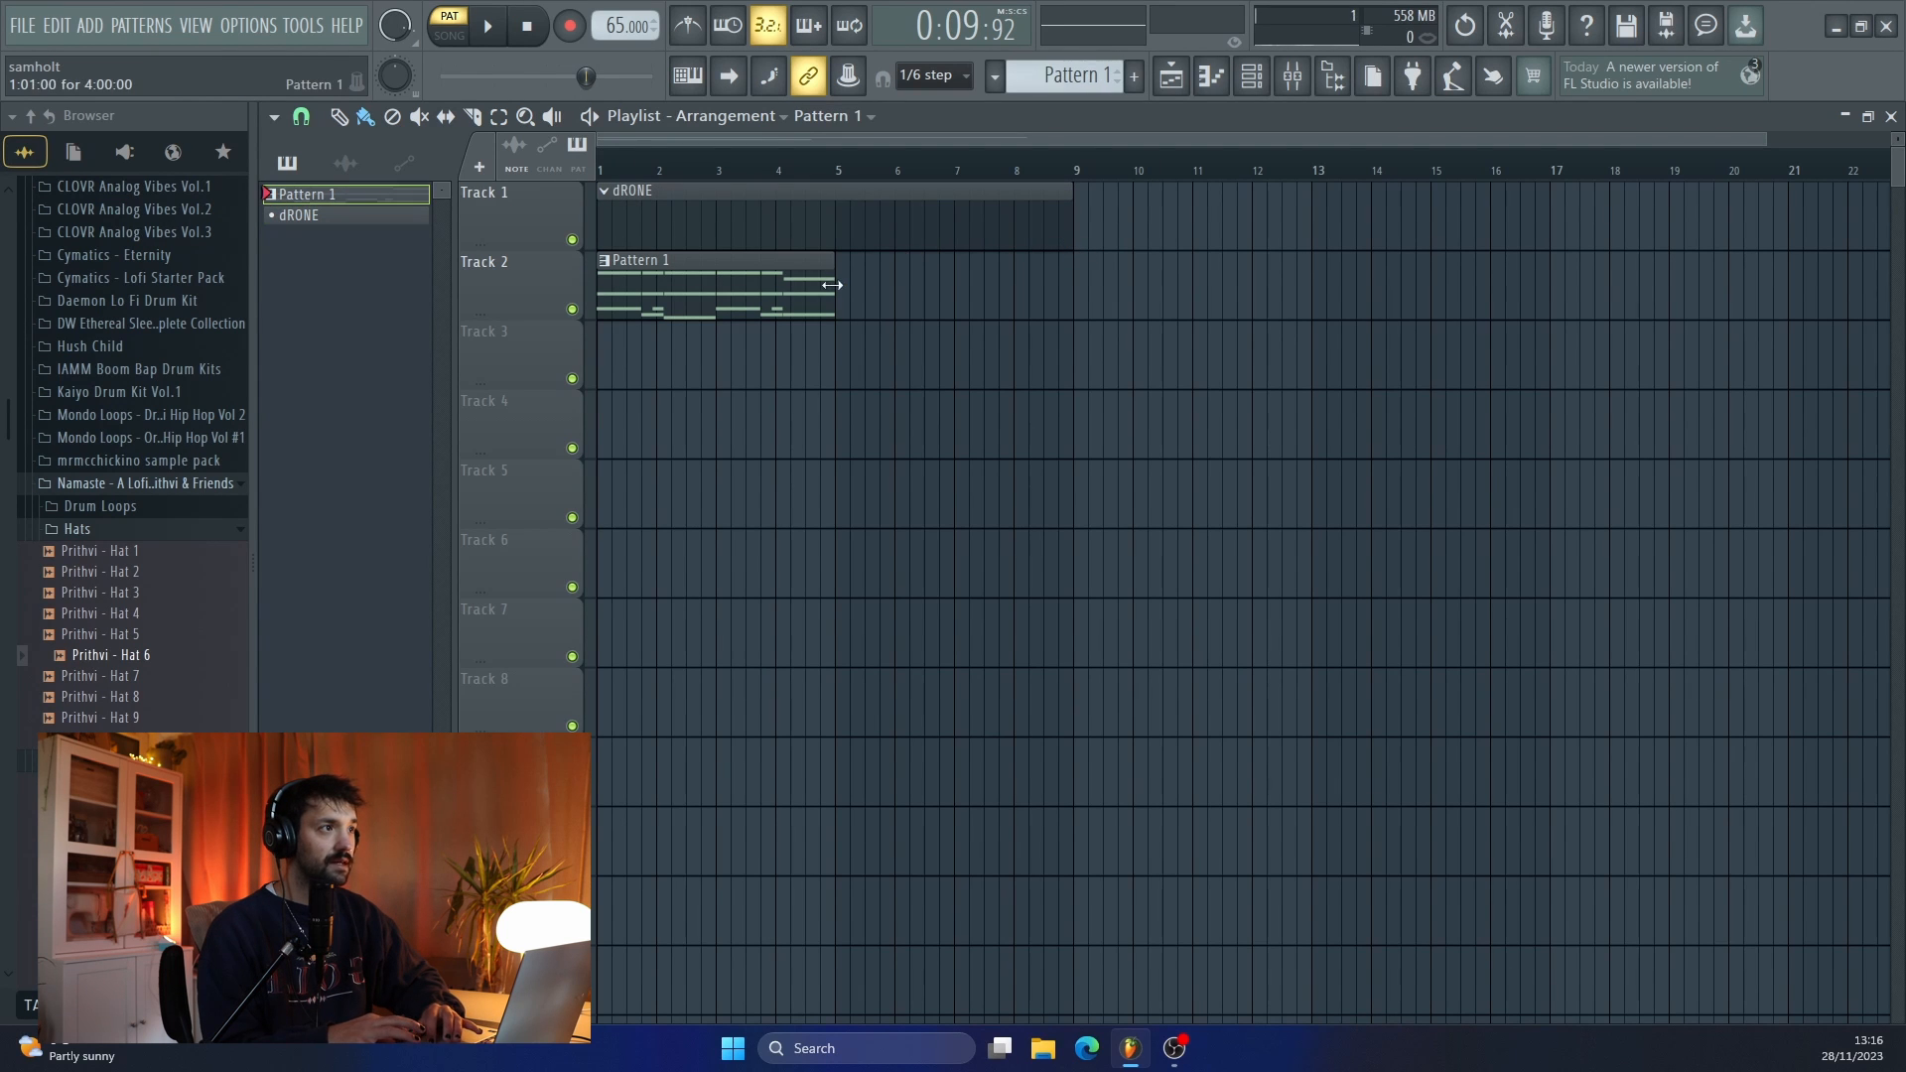
left_click(840, 286)
- Draw C5 and G5 drone notes for LABS in the dRONE pattern, both starting at bar 1 and held for eight bars
double_click(1065, 191)
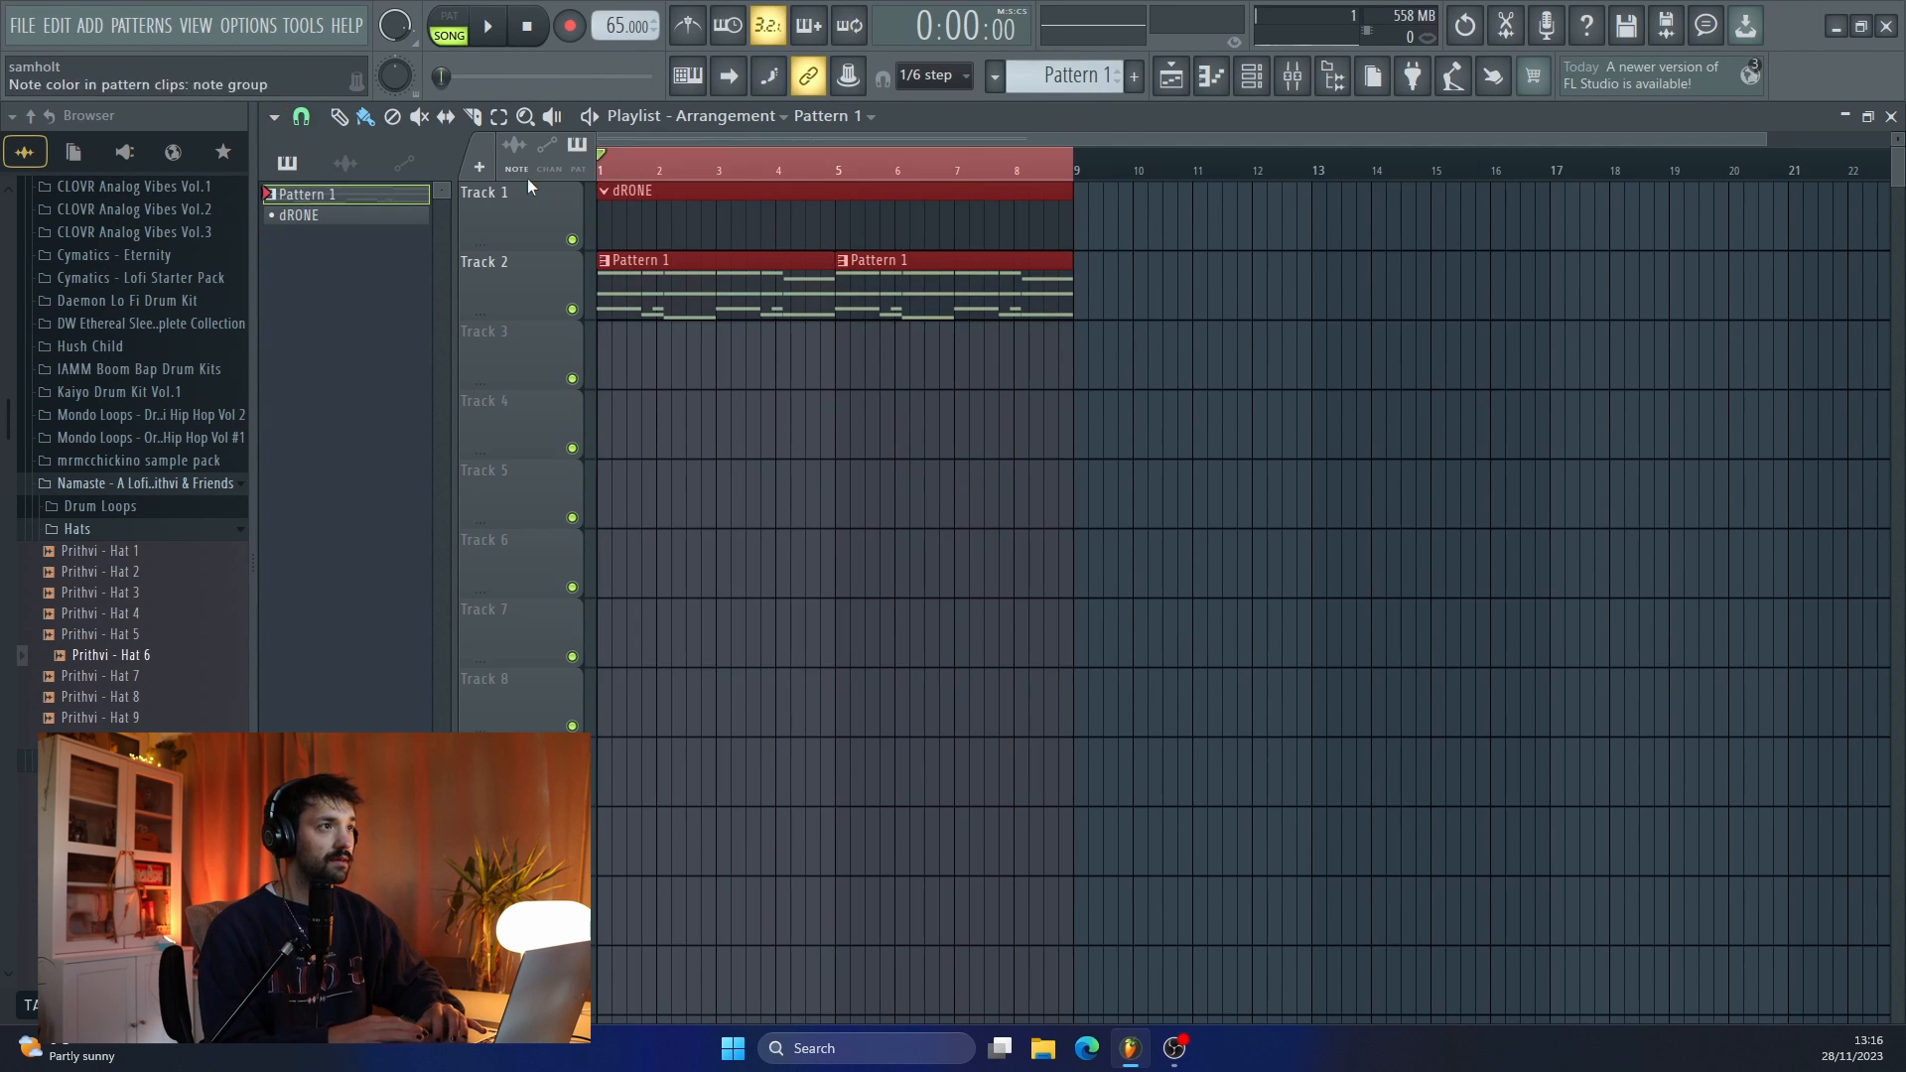
scroll(353, 478, "up", 2)
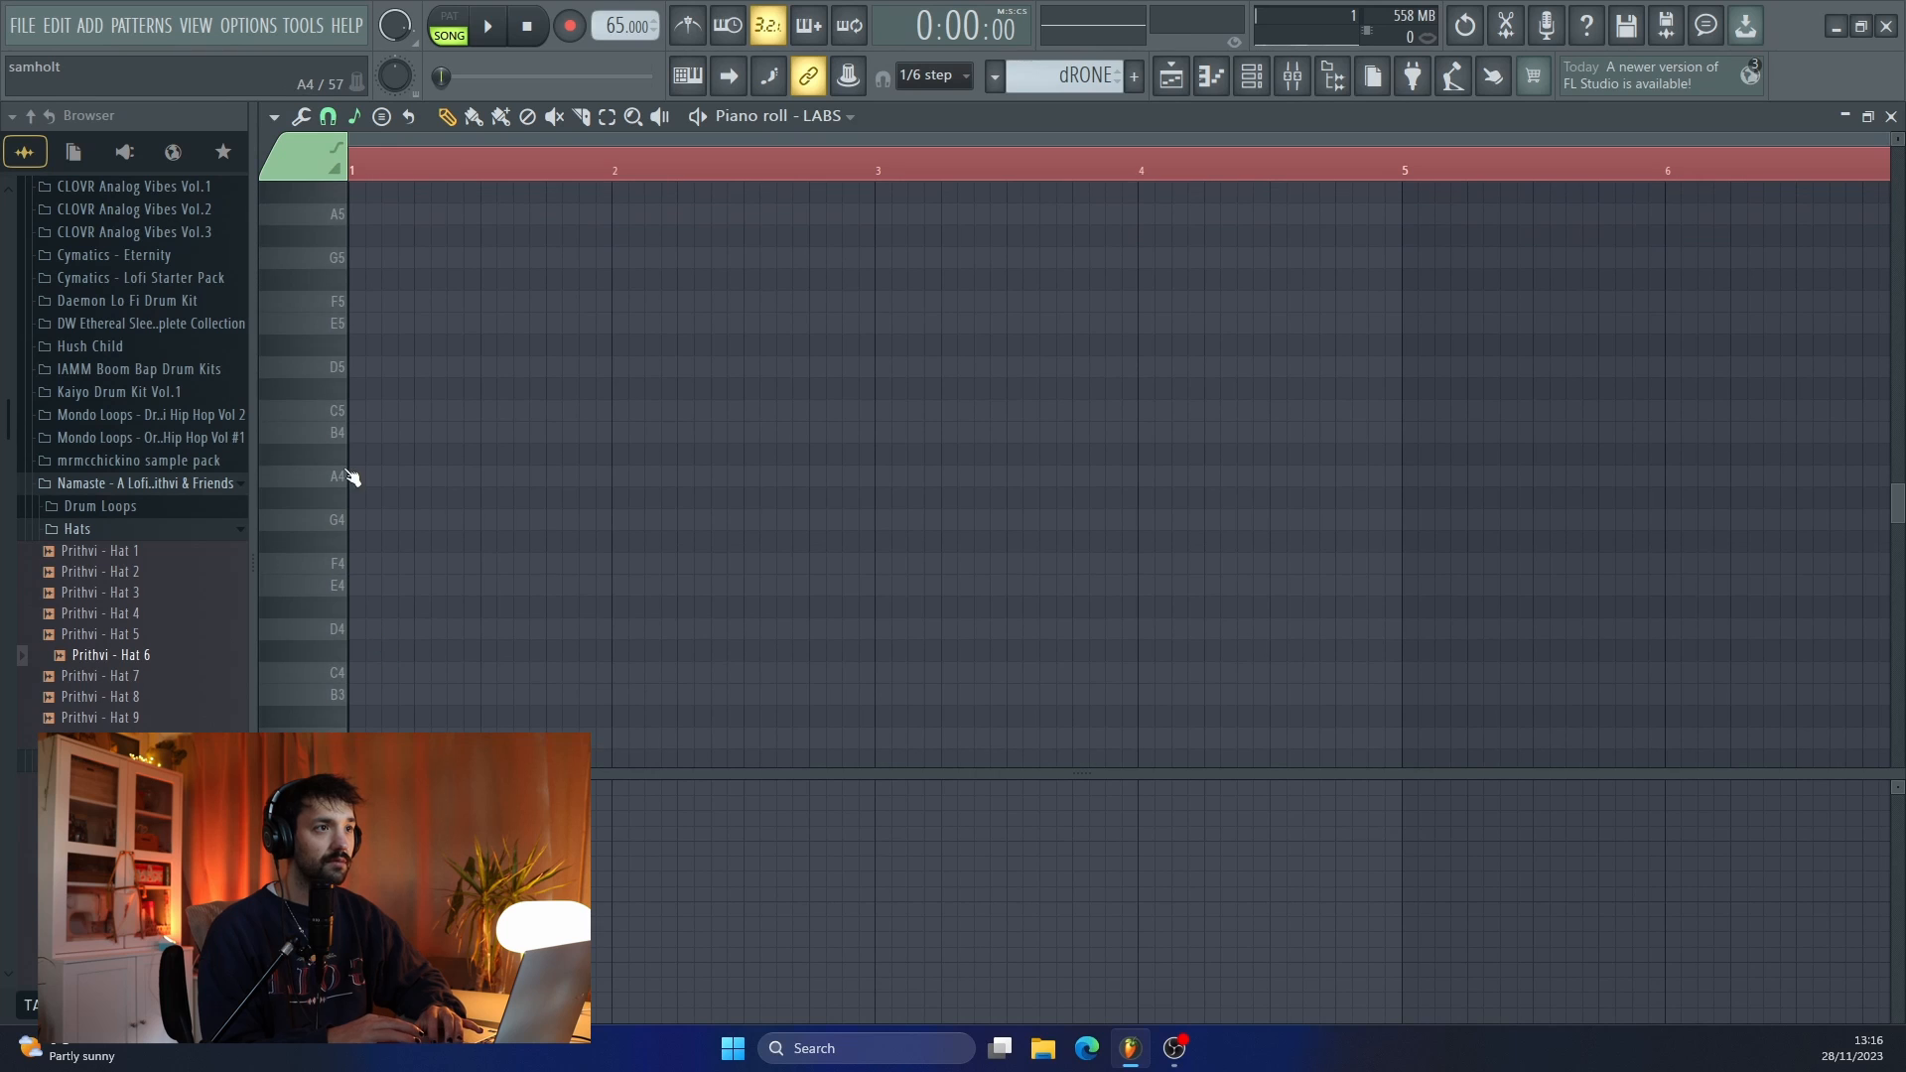
left_click_drag(391, 413, 1357, 422)
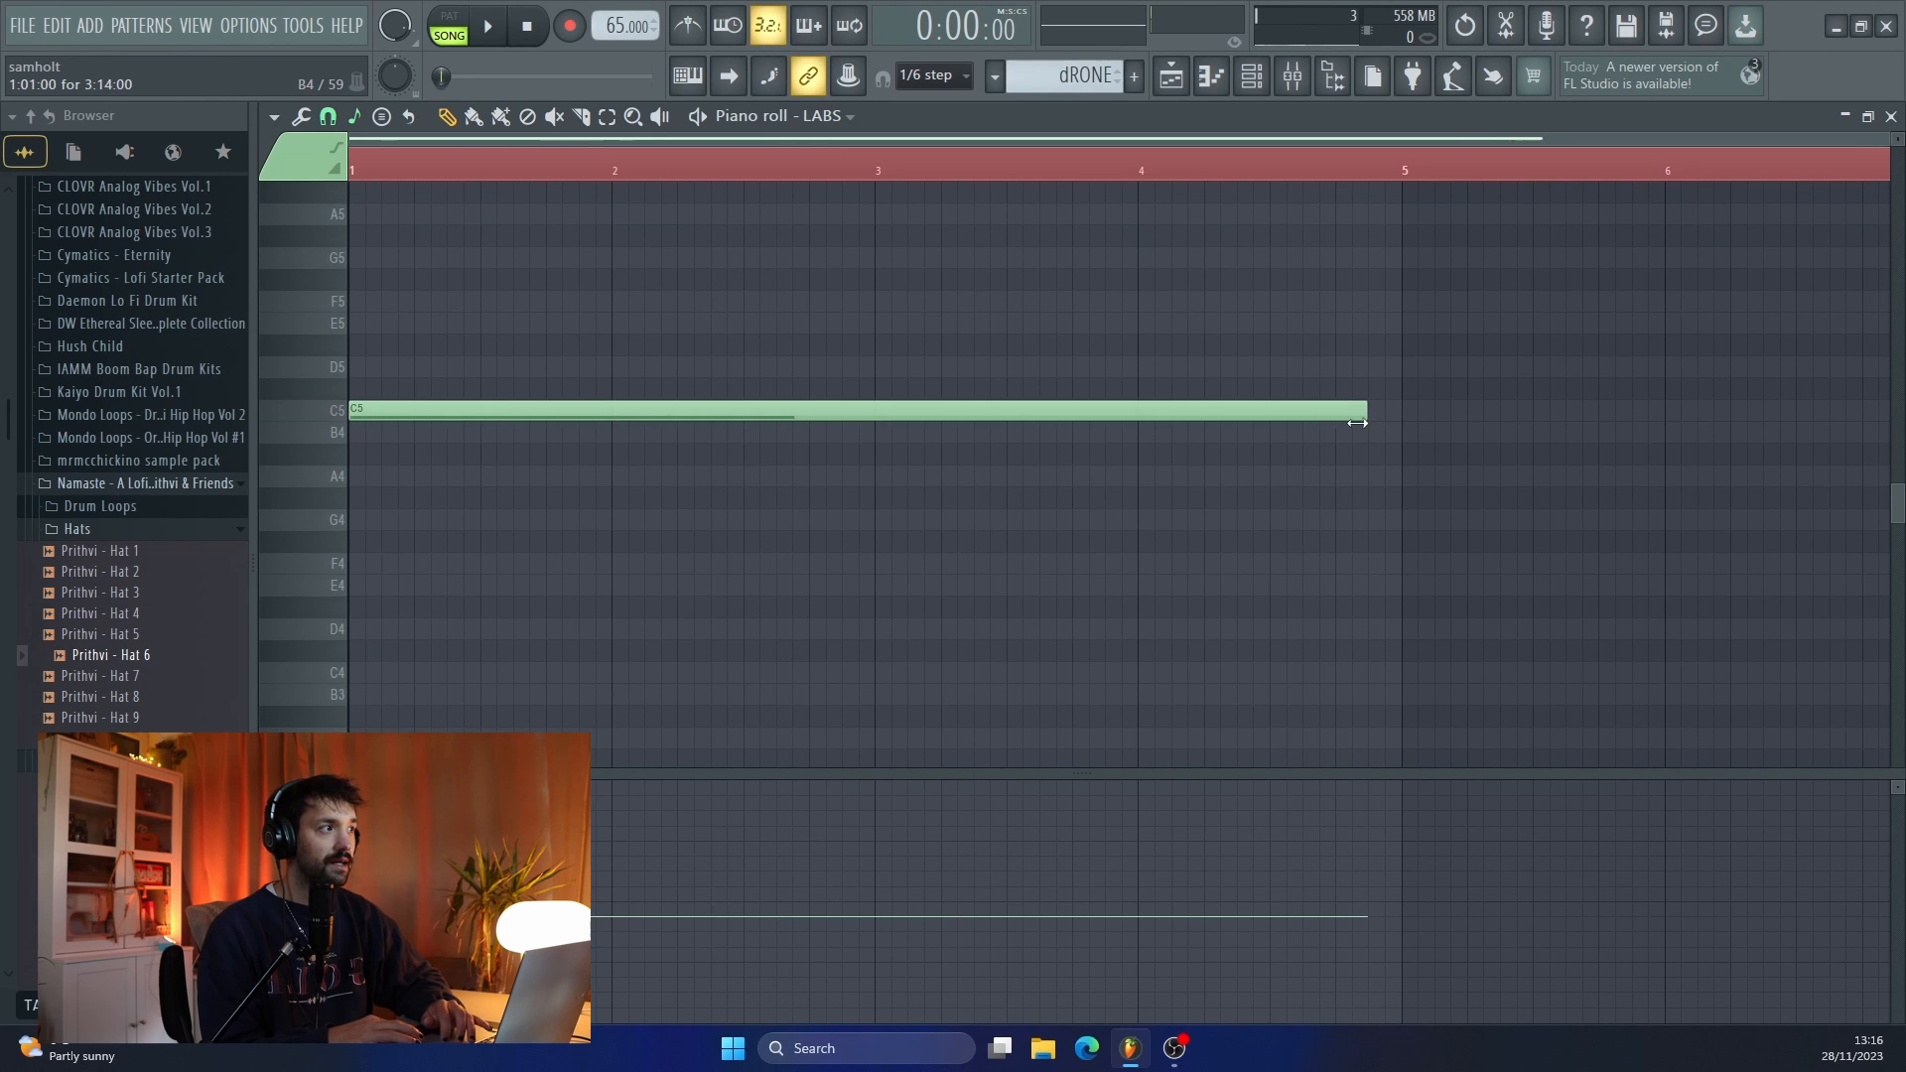
scroll(340, 412, "up", 2)
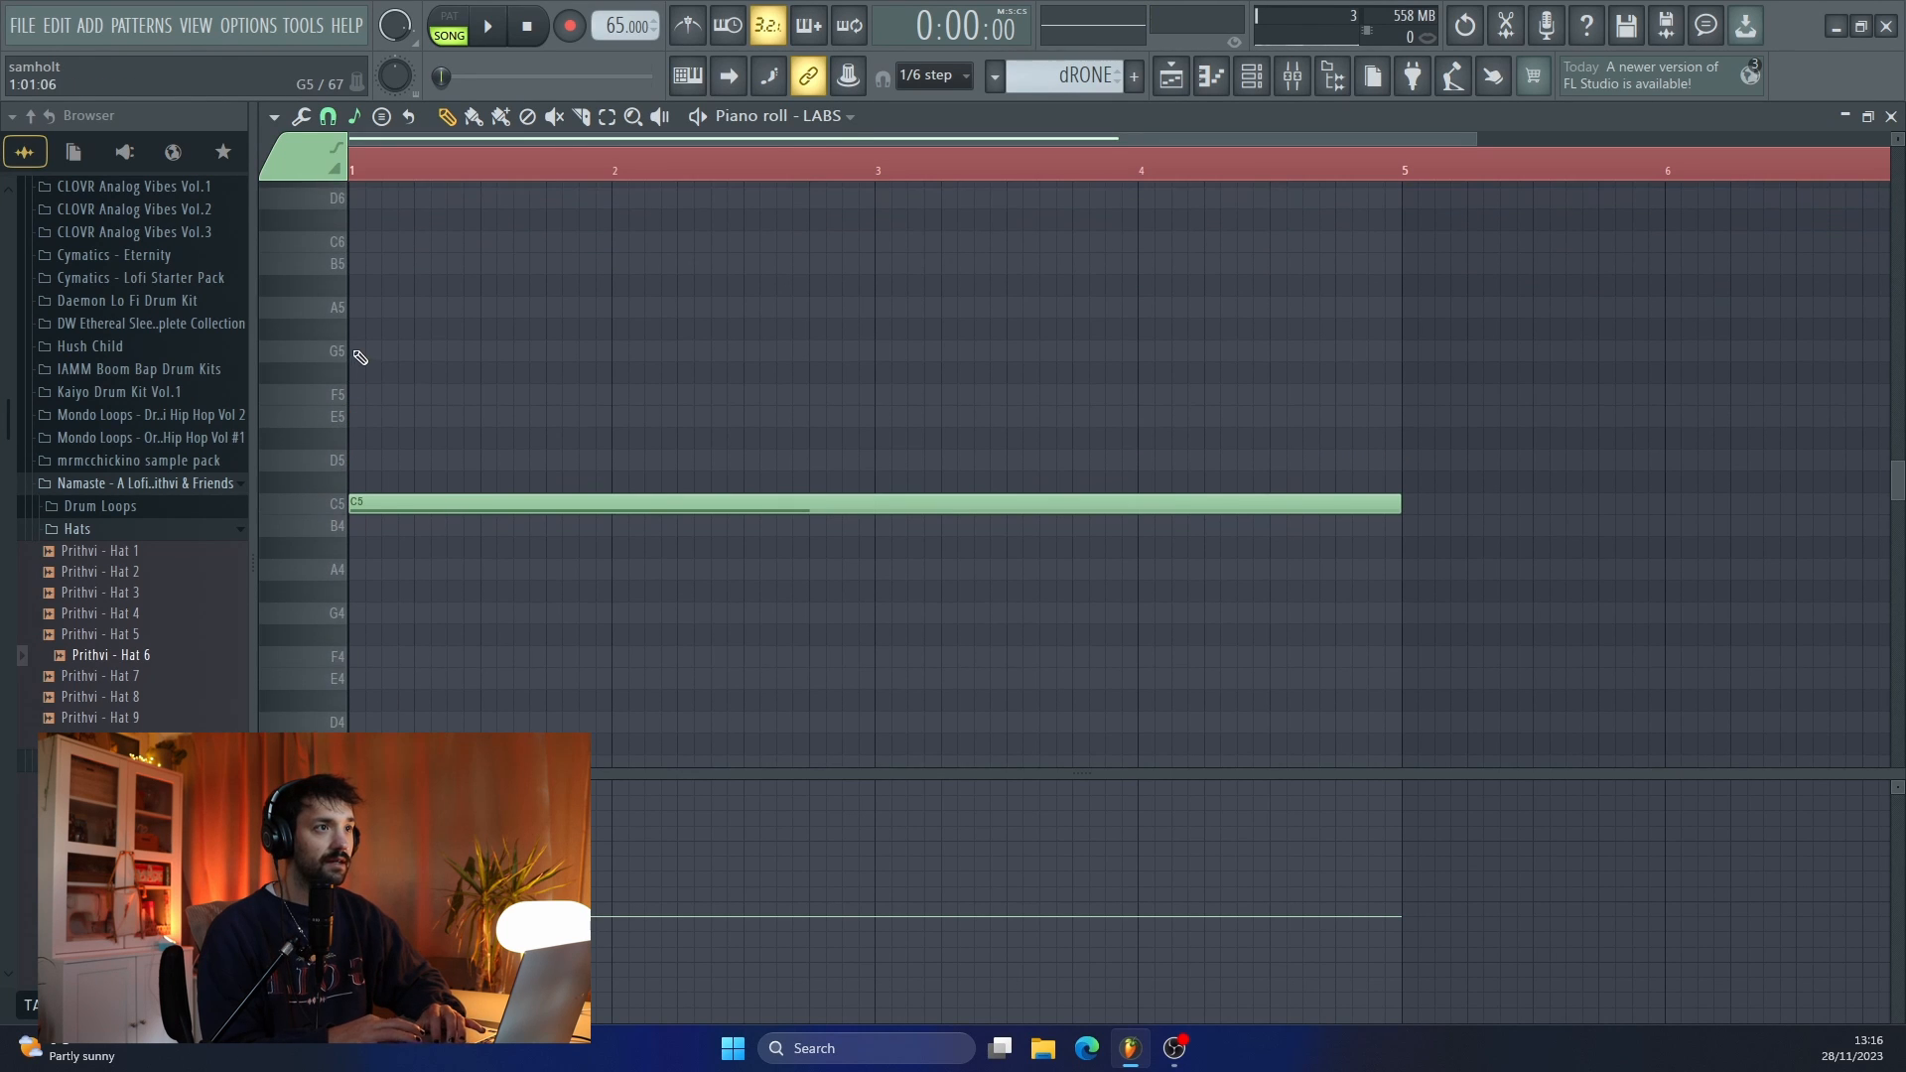
left_click(357, 352)
key("ctrl+a")
scroll(1438, 485, "down", 2)
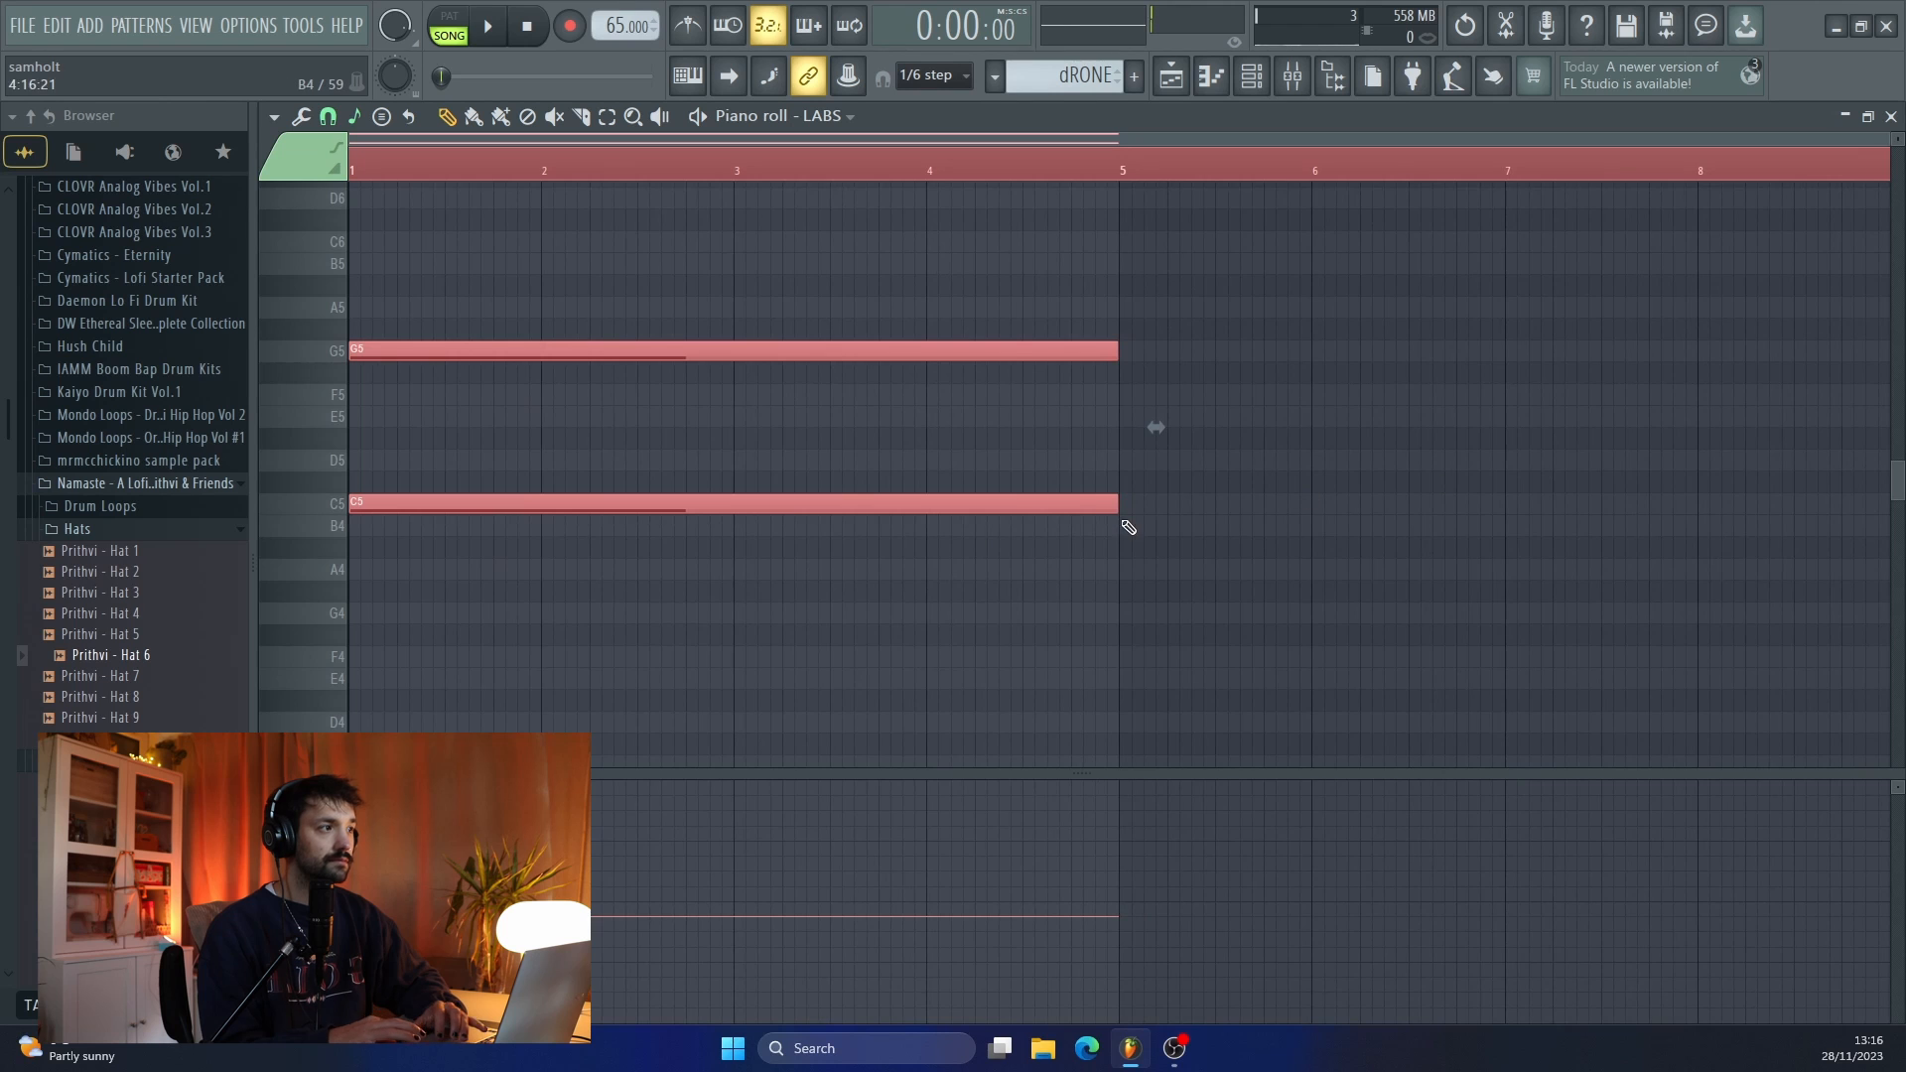
left_click_drag(1119, 505, 1867, 508)
- Play the song and load Ozone 11 Equalizer in the first effect slot of the LABS mixer track
key("space")
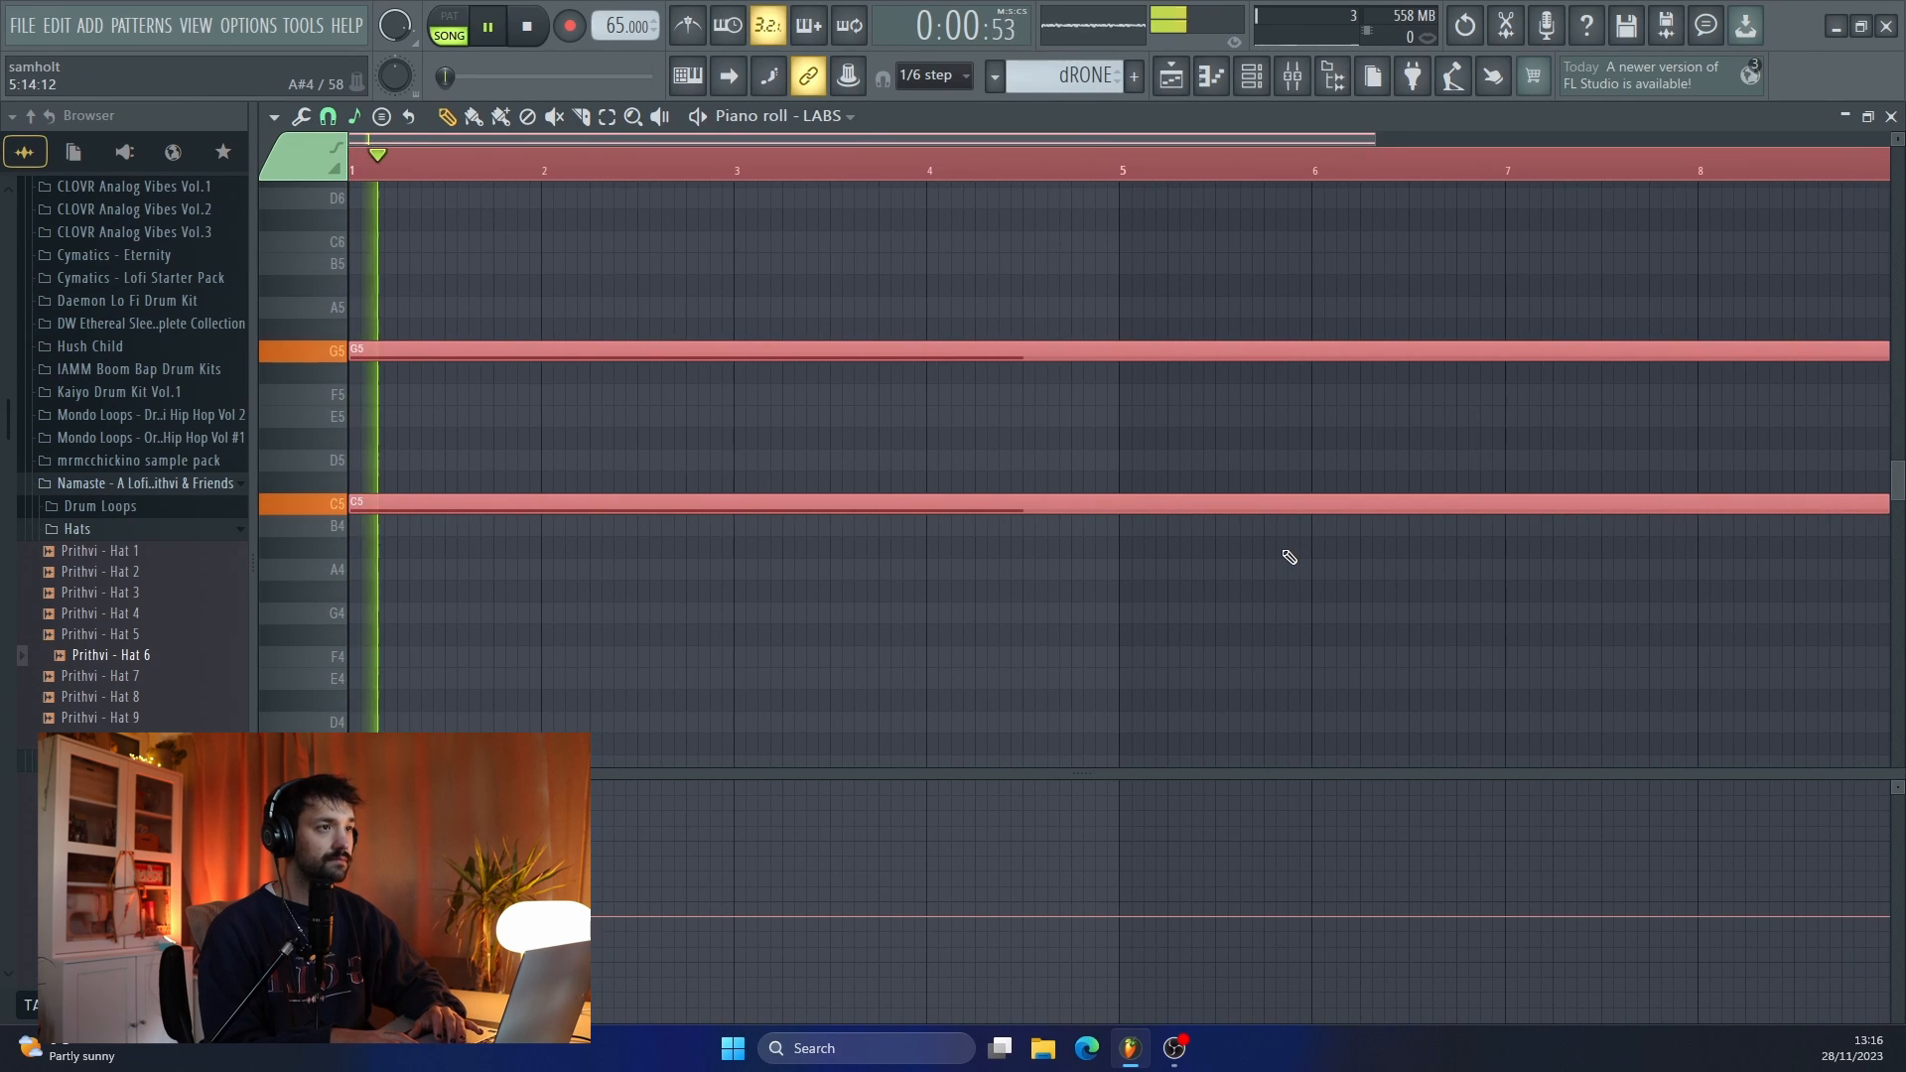
left_click(1253, 78)
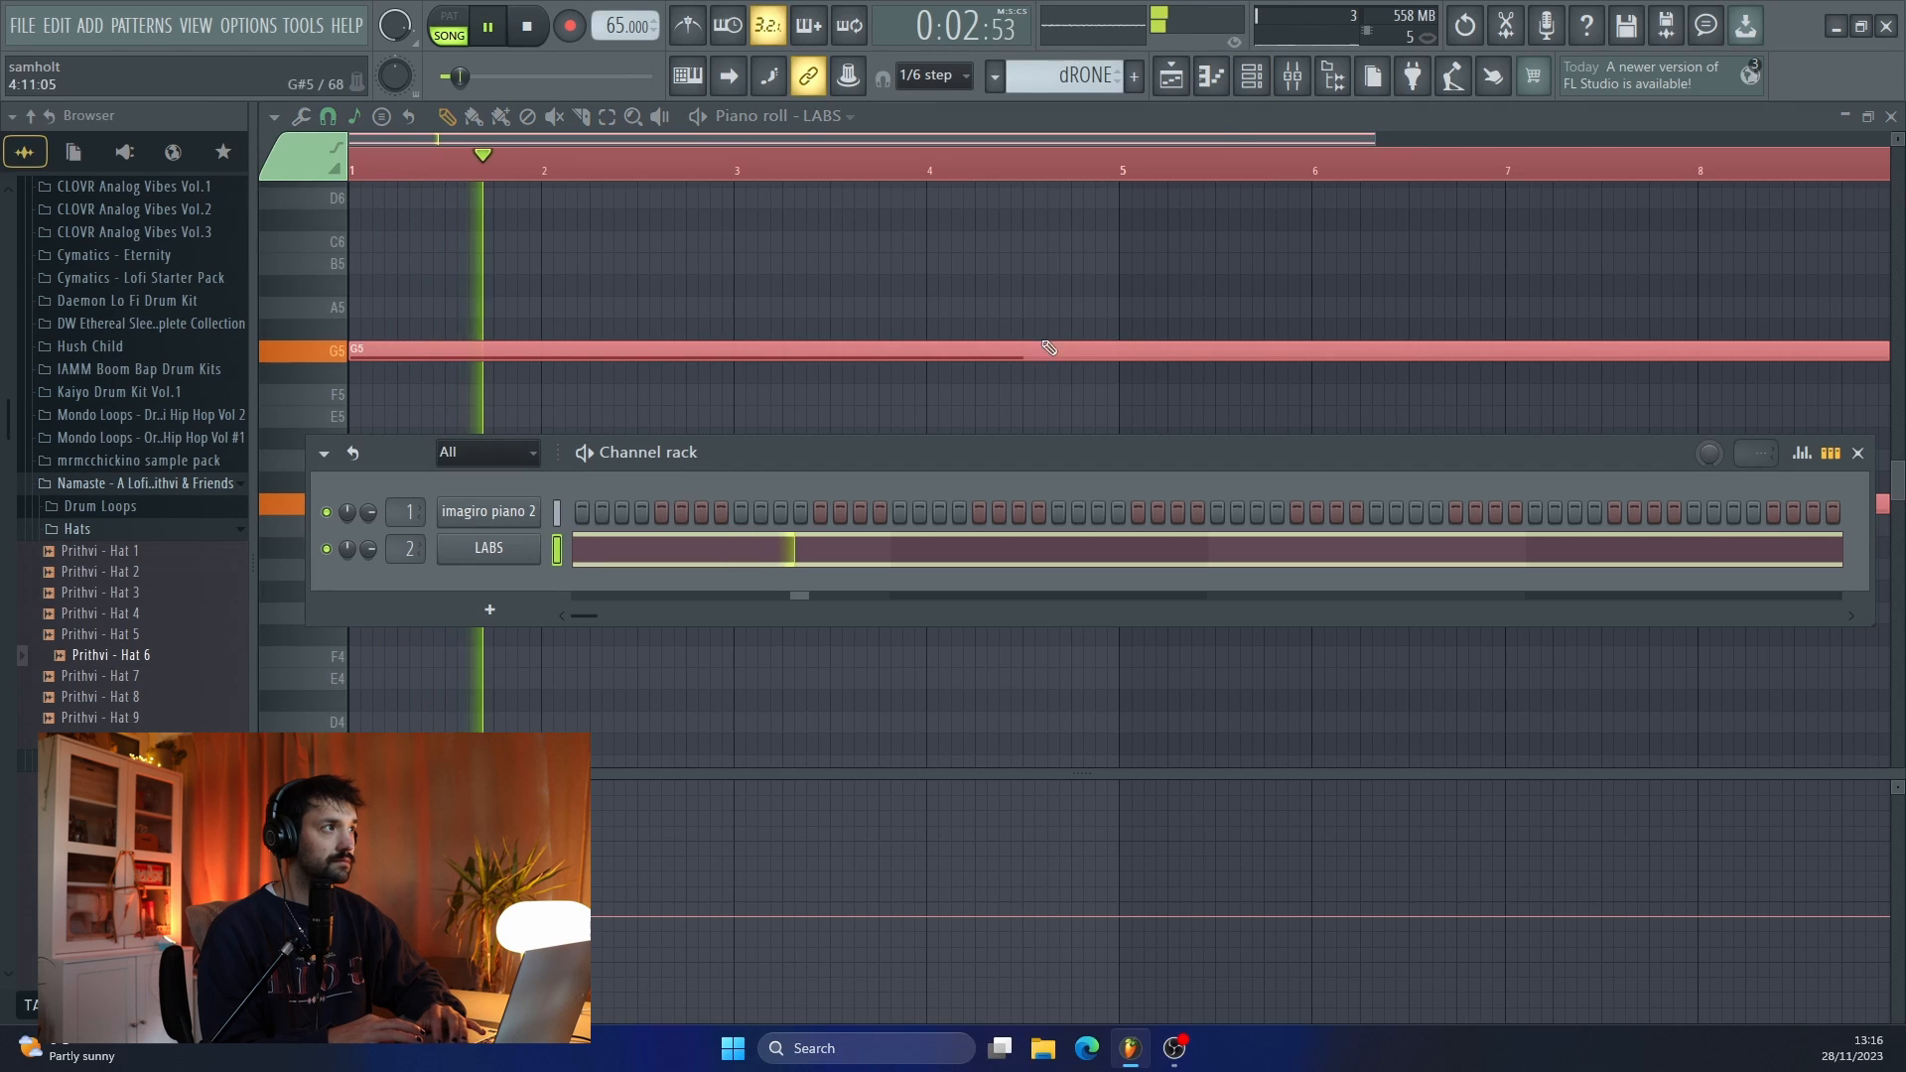
left_click(1296, 83)
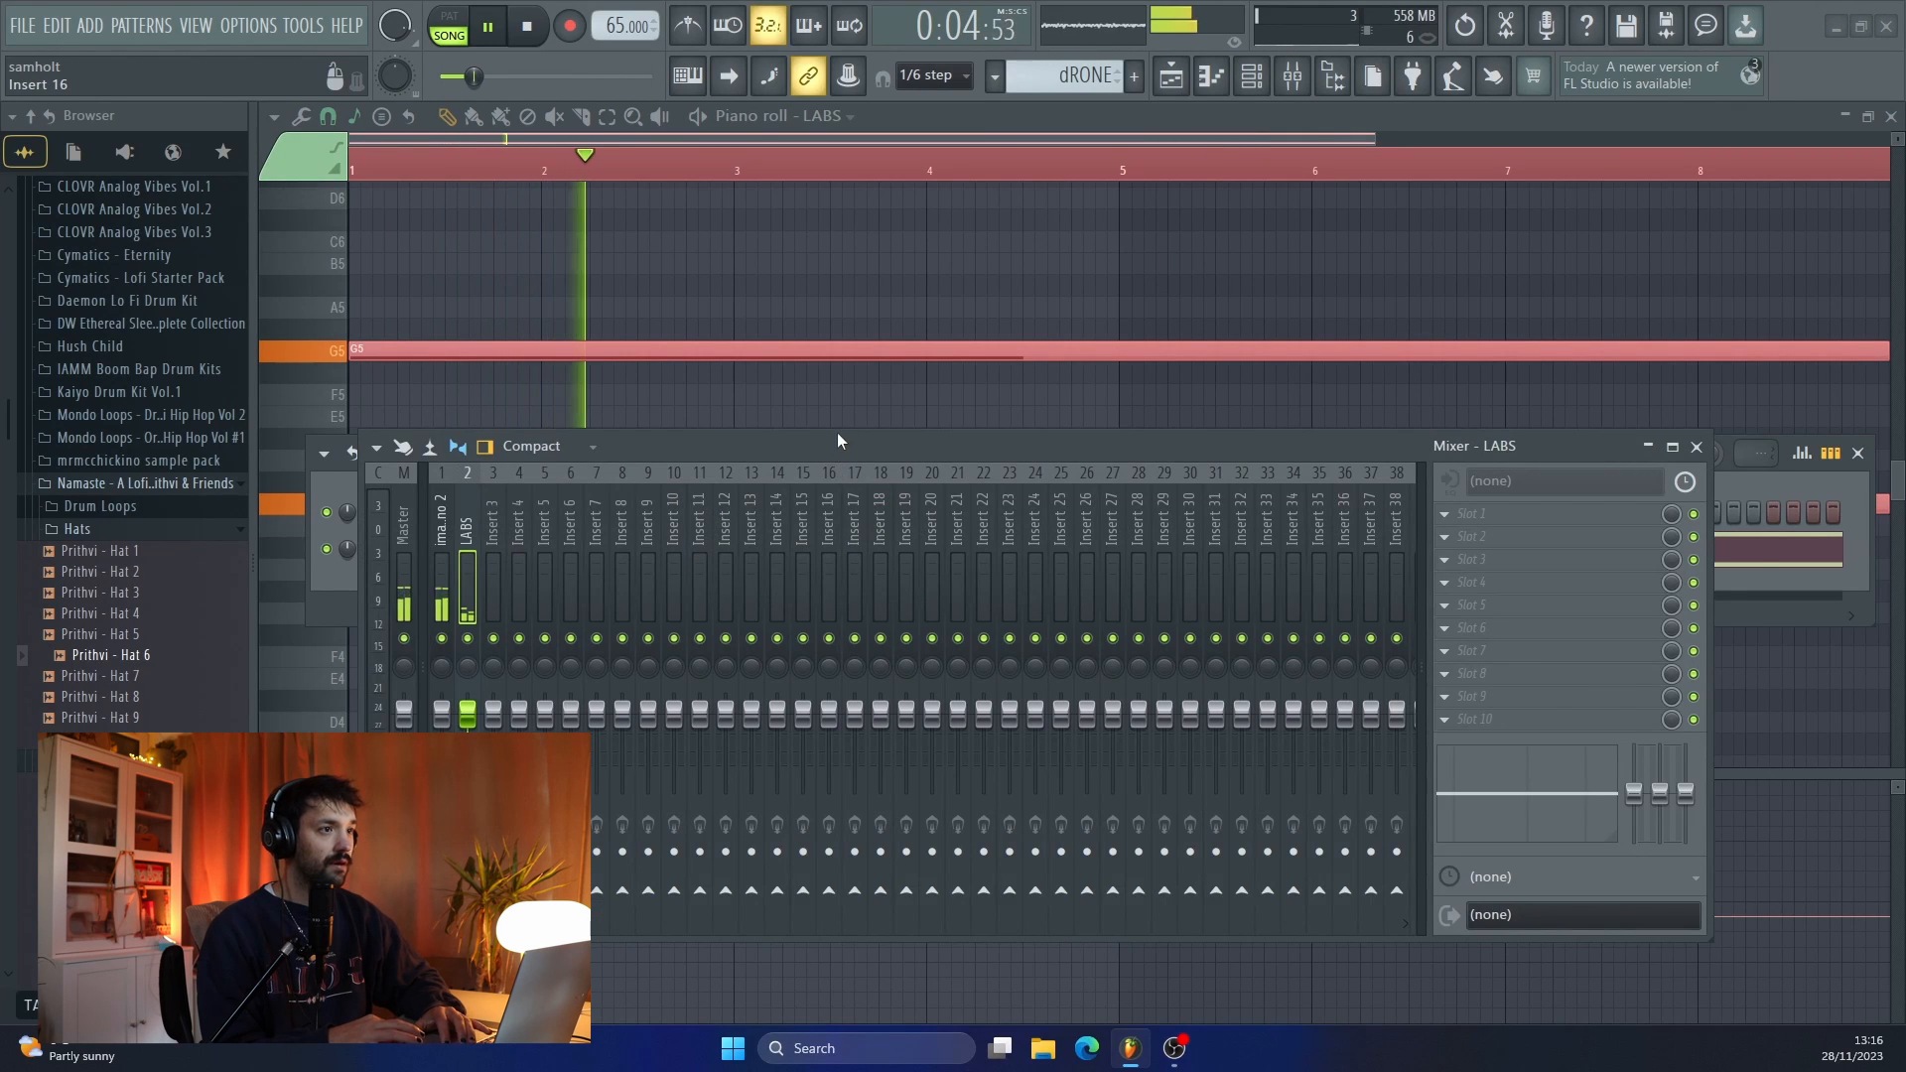
left_click_drag(837, 437, 901, 327)
left_click(1529, 403)
mouse_move(1531, 421)
left_click(1235, 512)
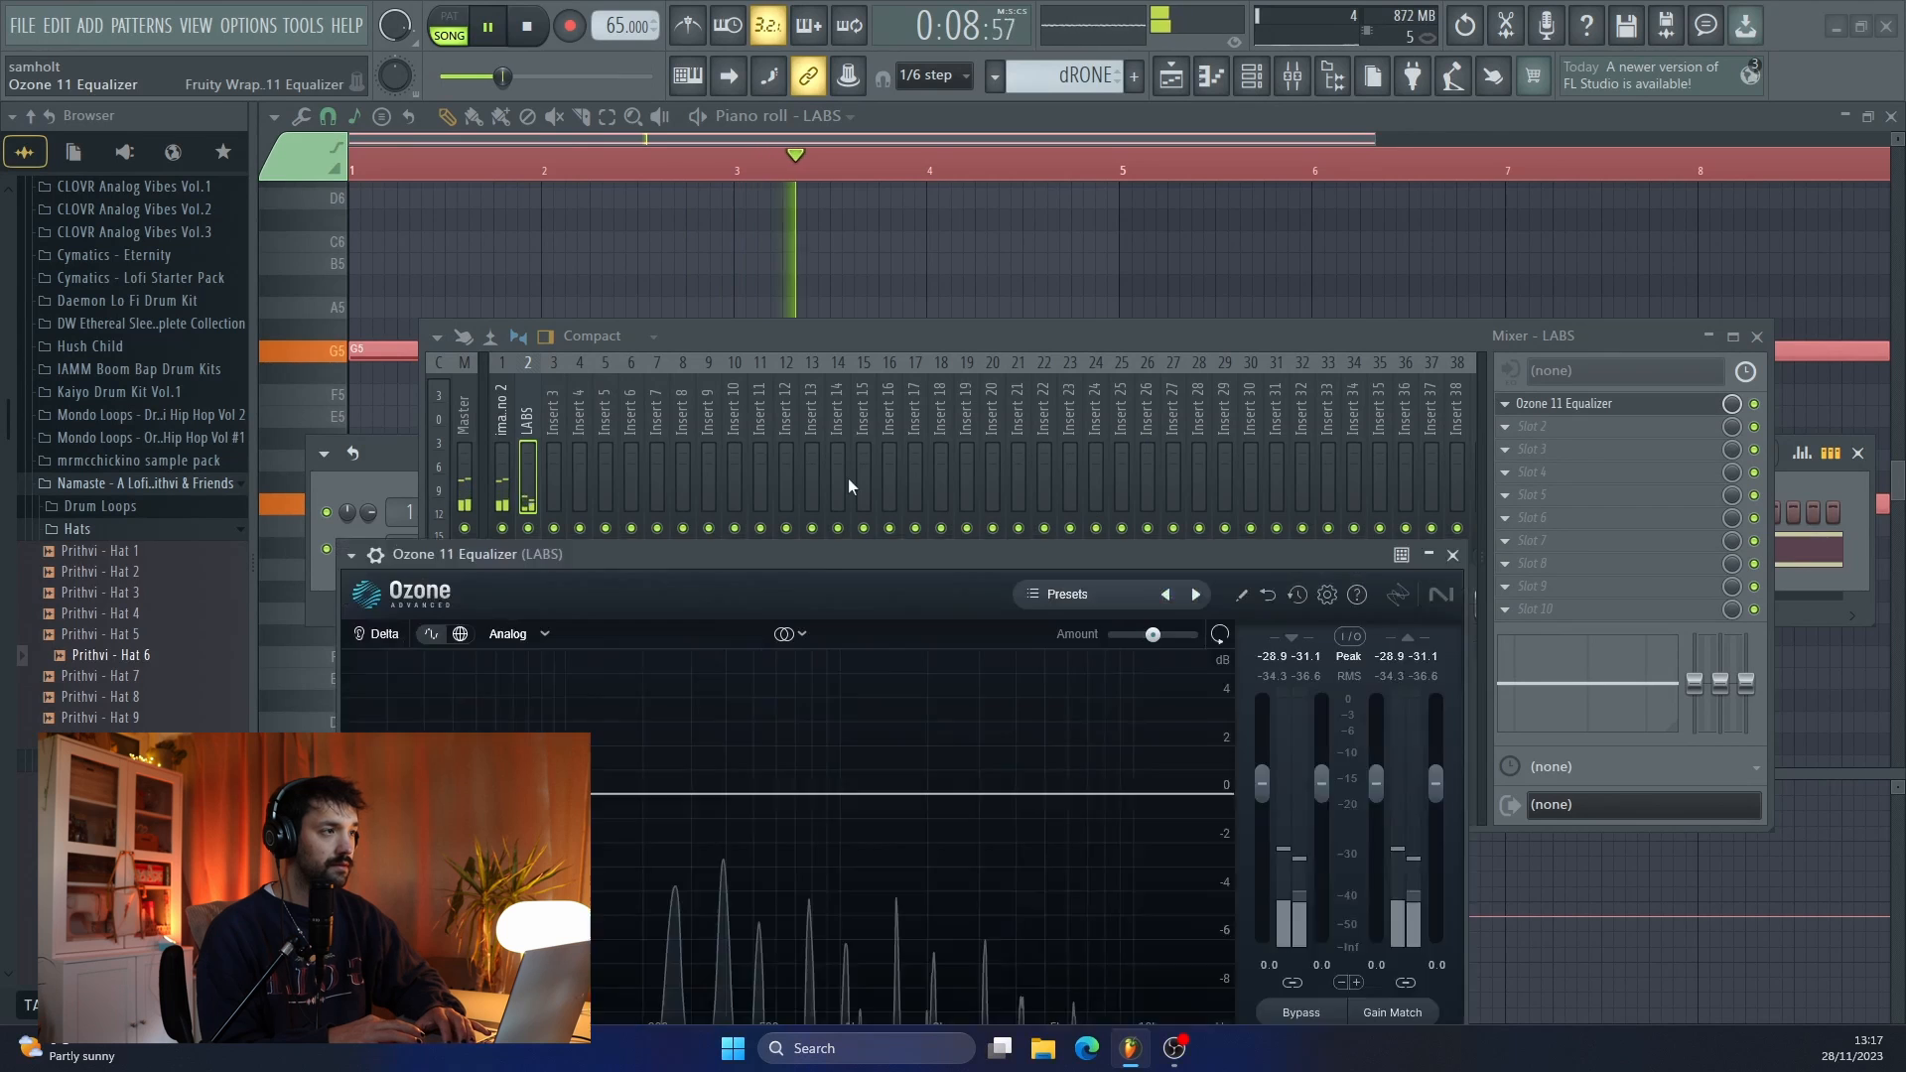
- Add a flat low-pass filter at about 4350 Hz in the LABS equalizer
left_click_drag(848, 556, 921, 334)
left_click(1119, 560)
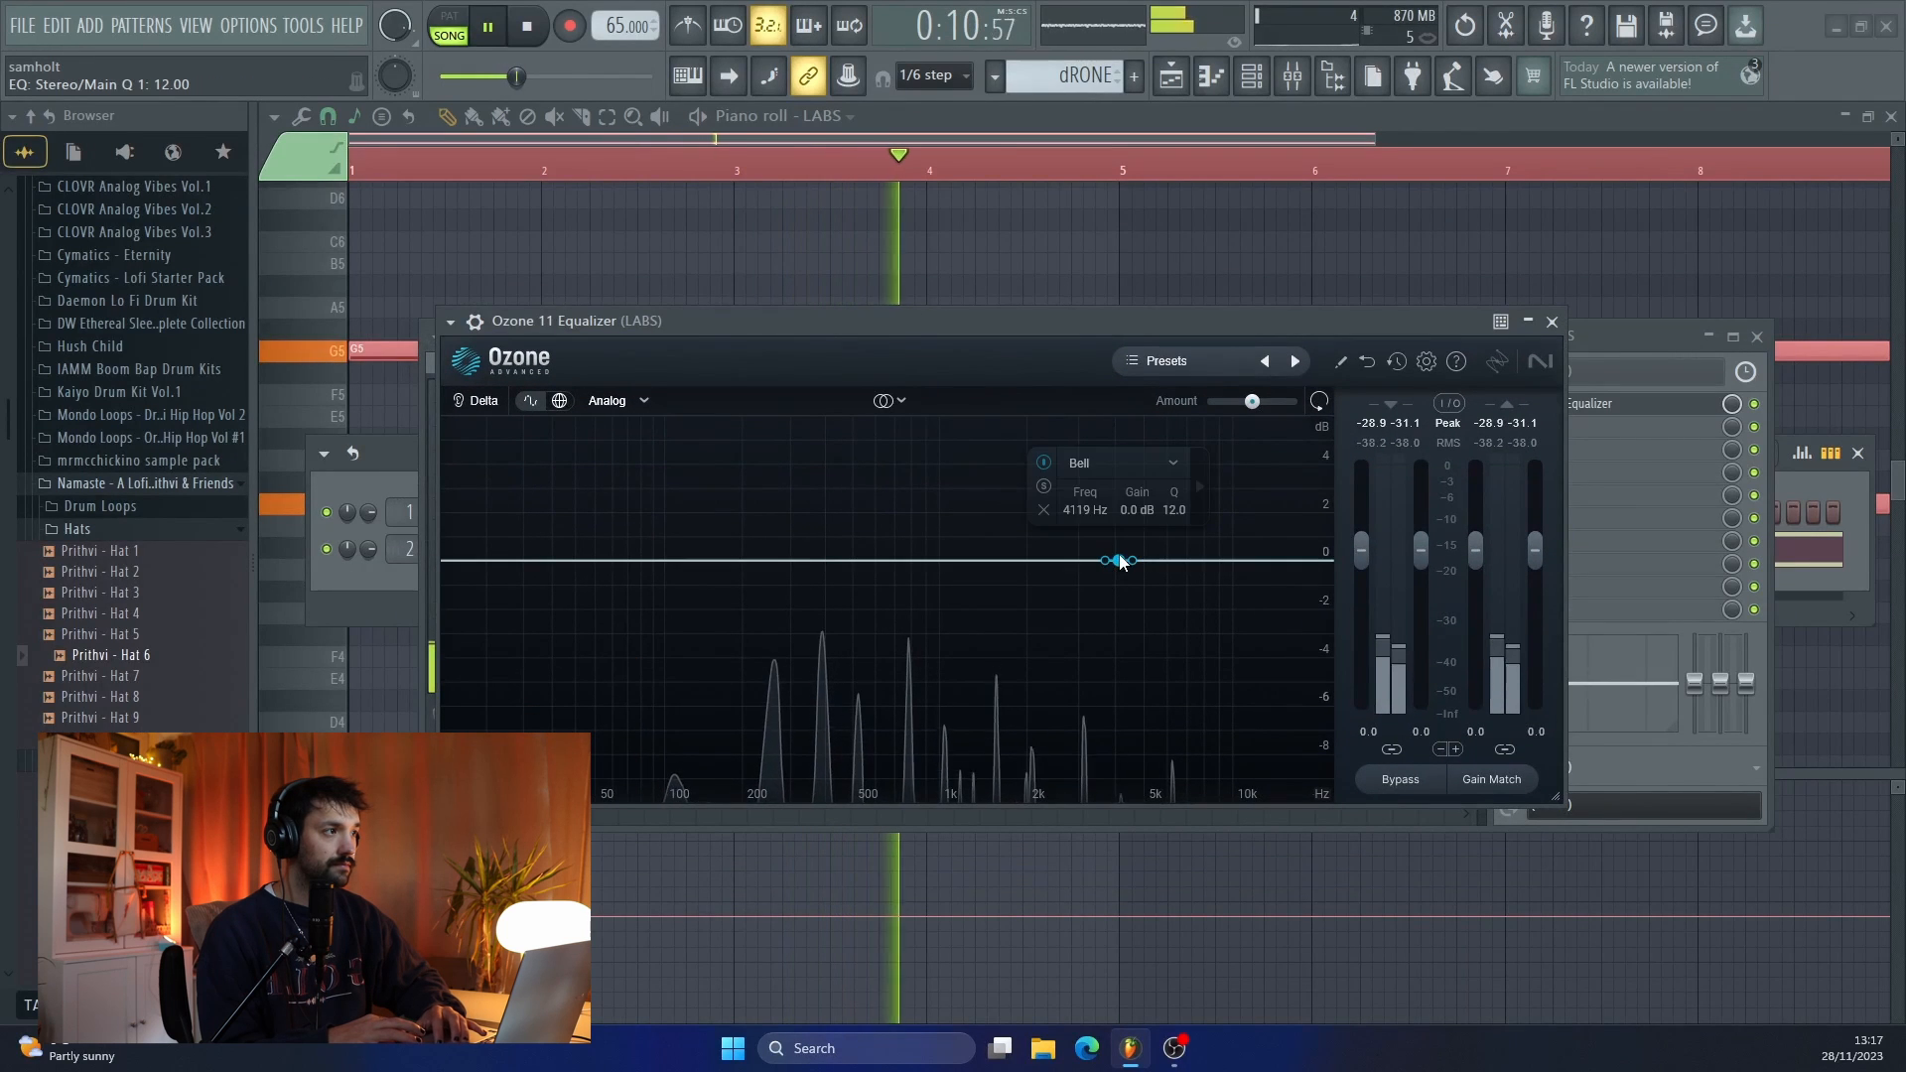
left_click(1159, 463)
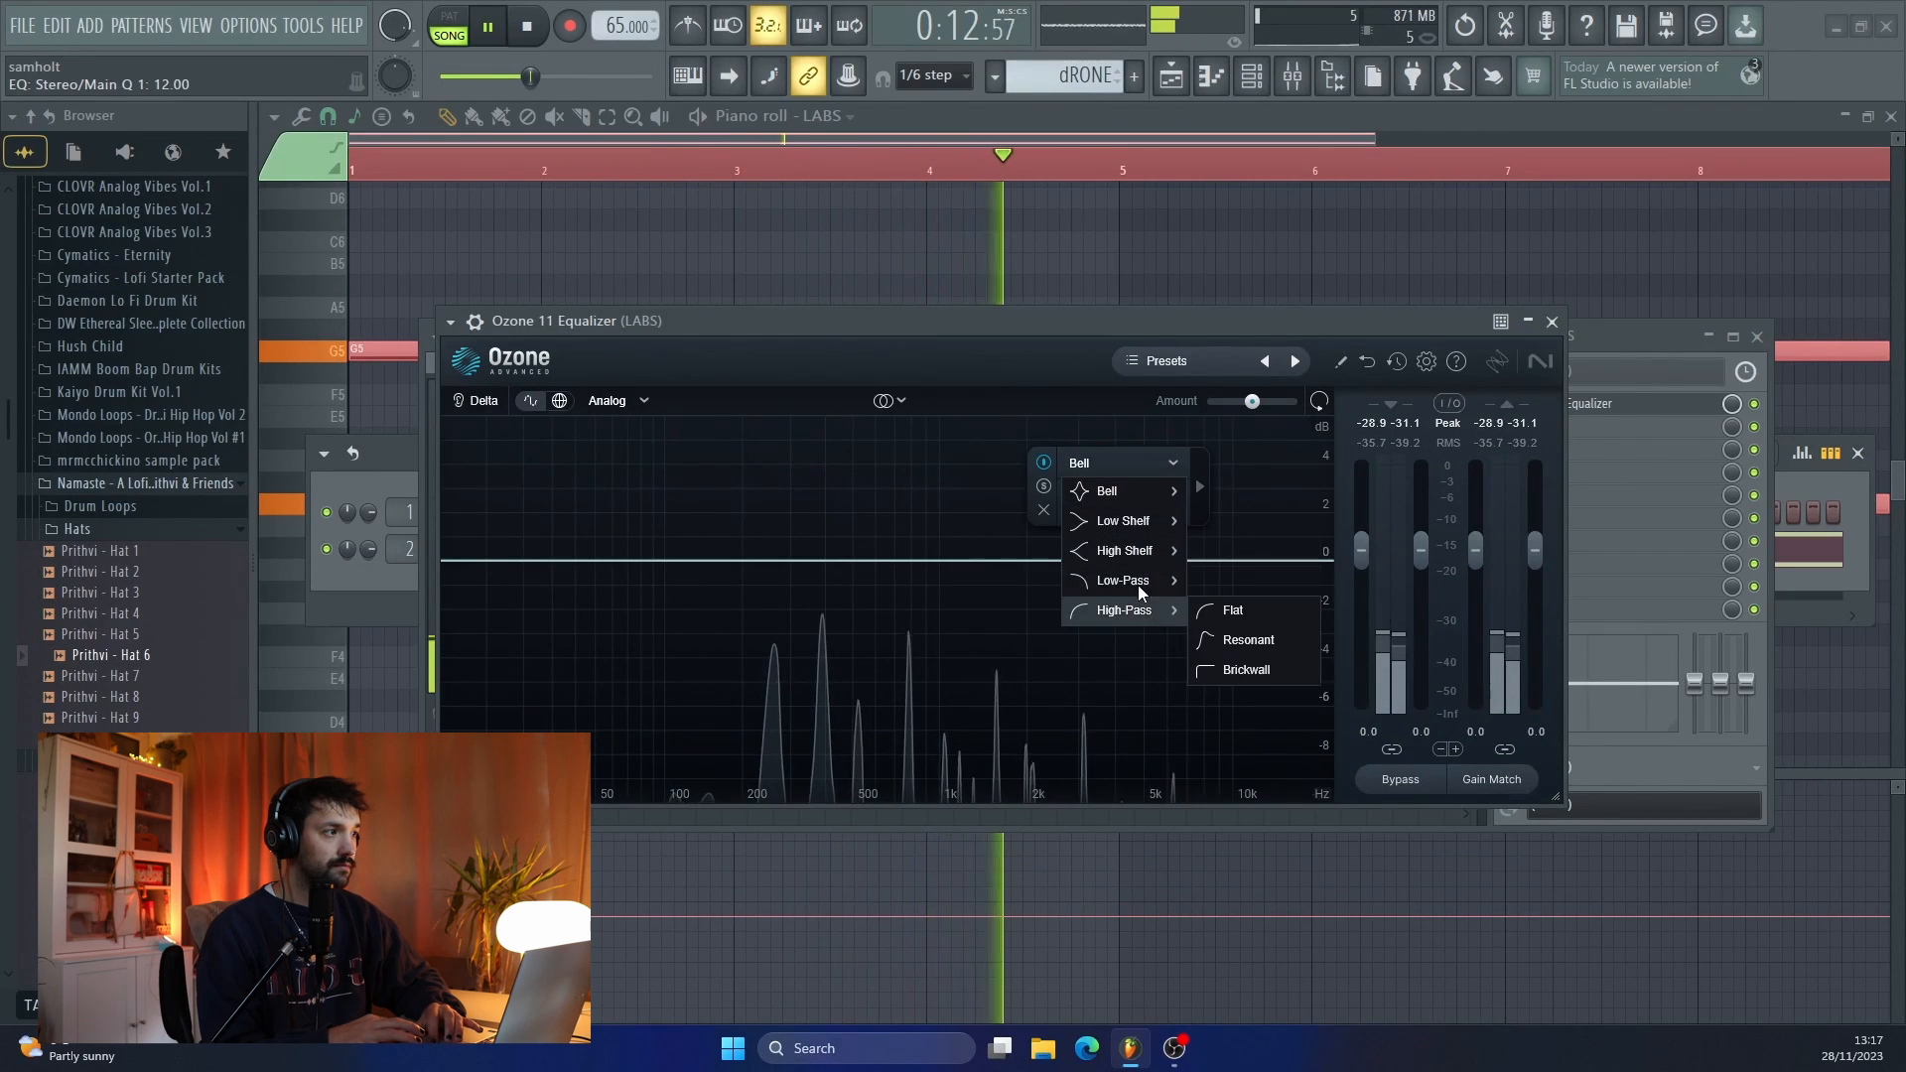
left_click(1139, 576)
mouse_move(1119, 561)
left_mouse_down()
mouse_move(1098, 562)
mouse_move(1126, 562)
left_mouse_up()
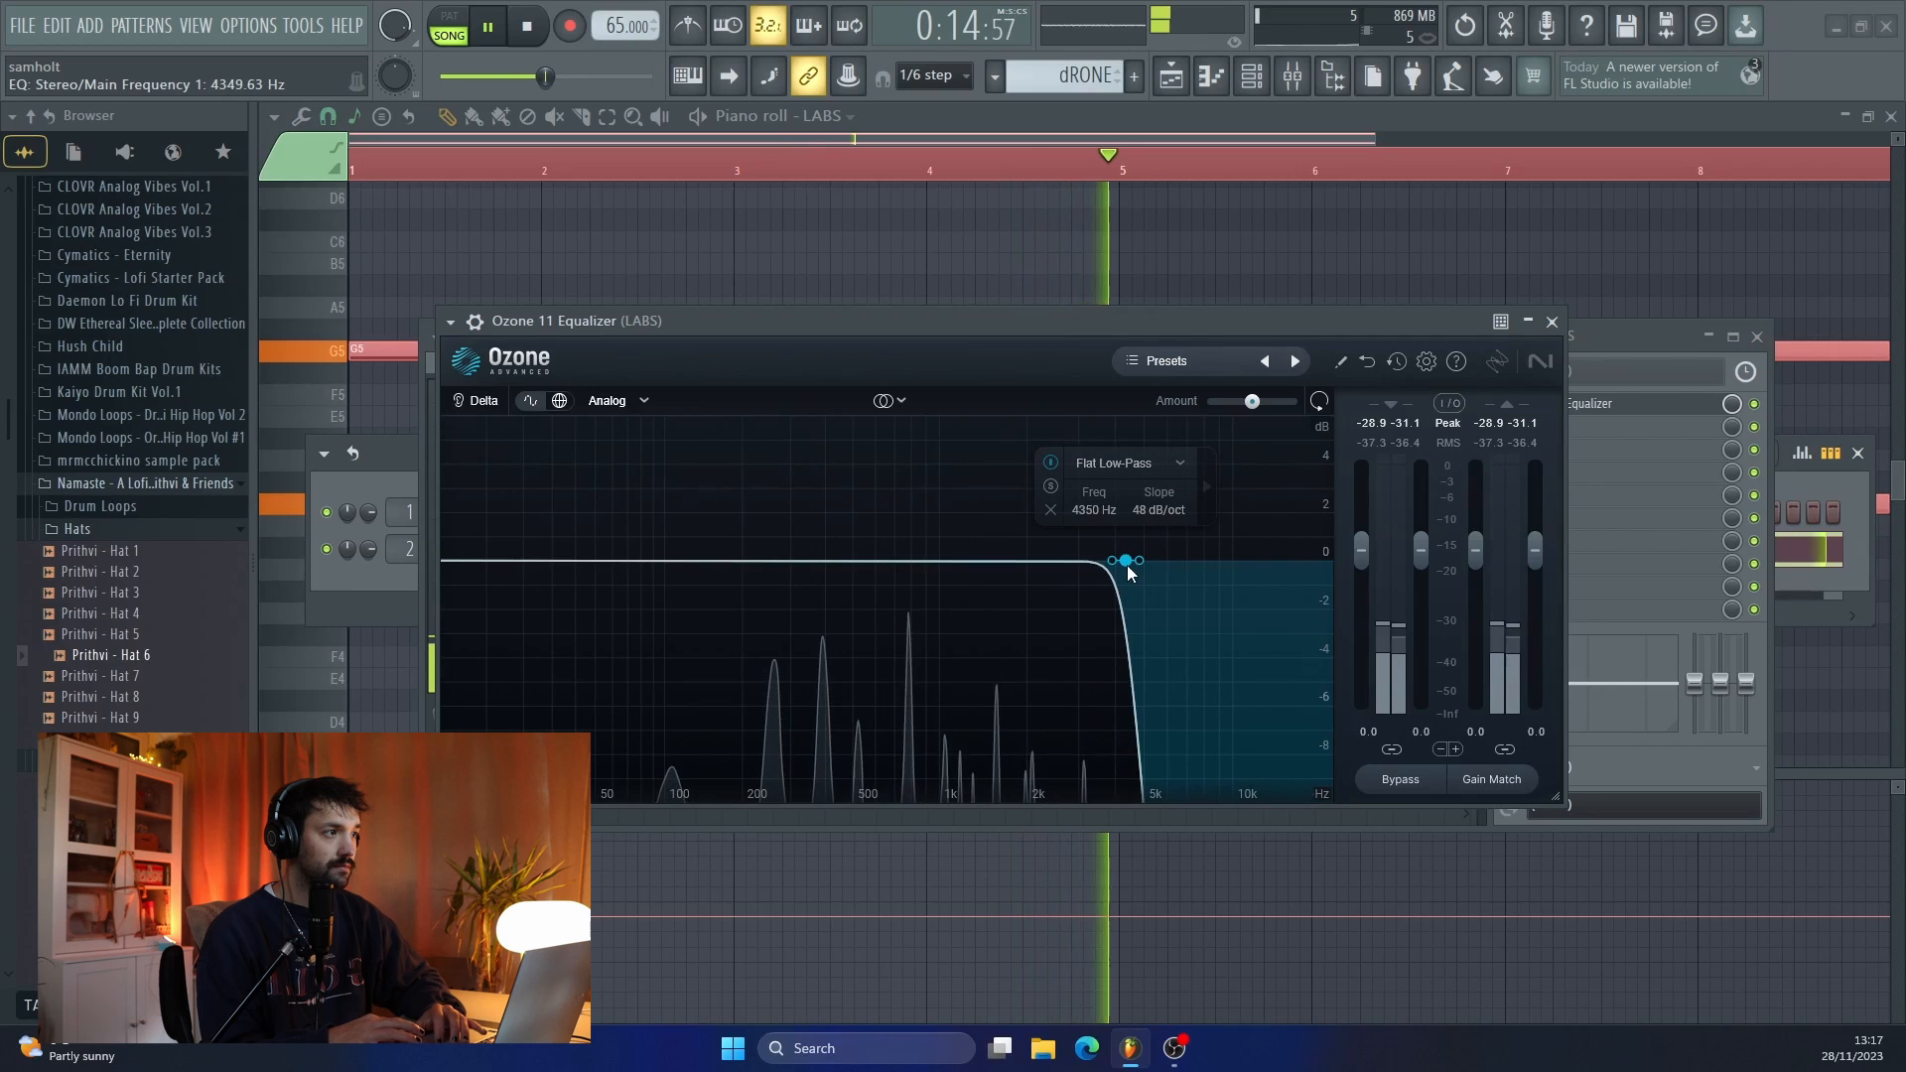
- Add a wide bell cut of about 2 dB just below 1 kHz and lower the low-pass cutoff to about 2 kHz
left_click(963, 561)
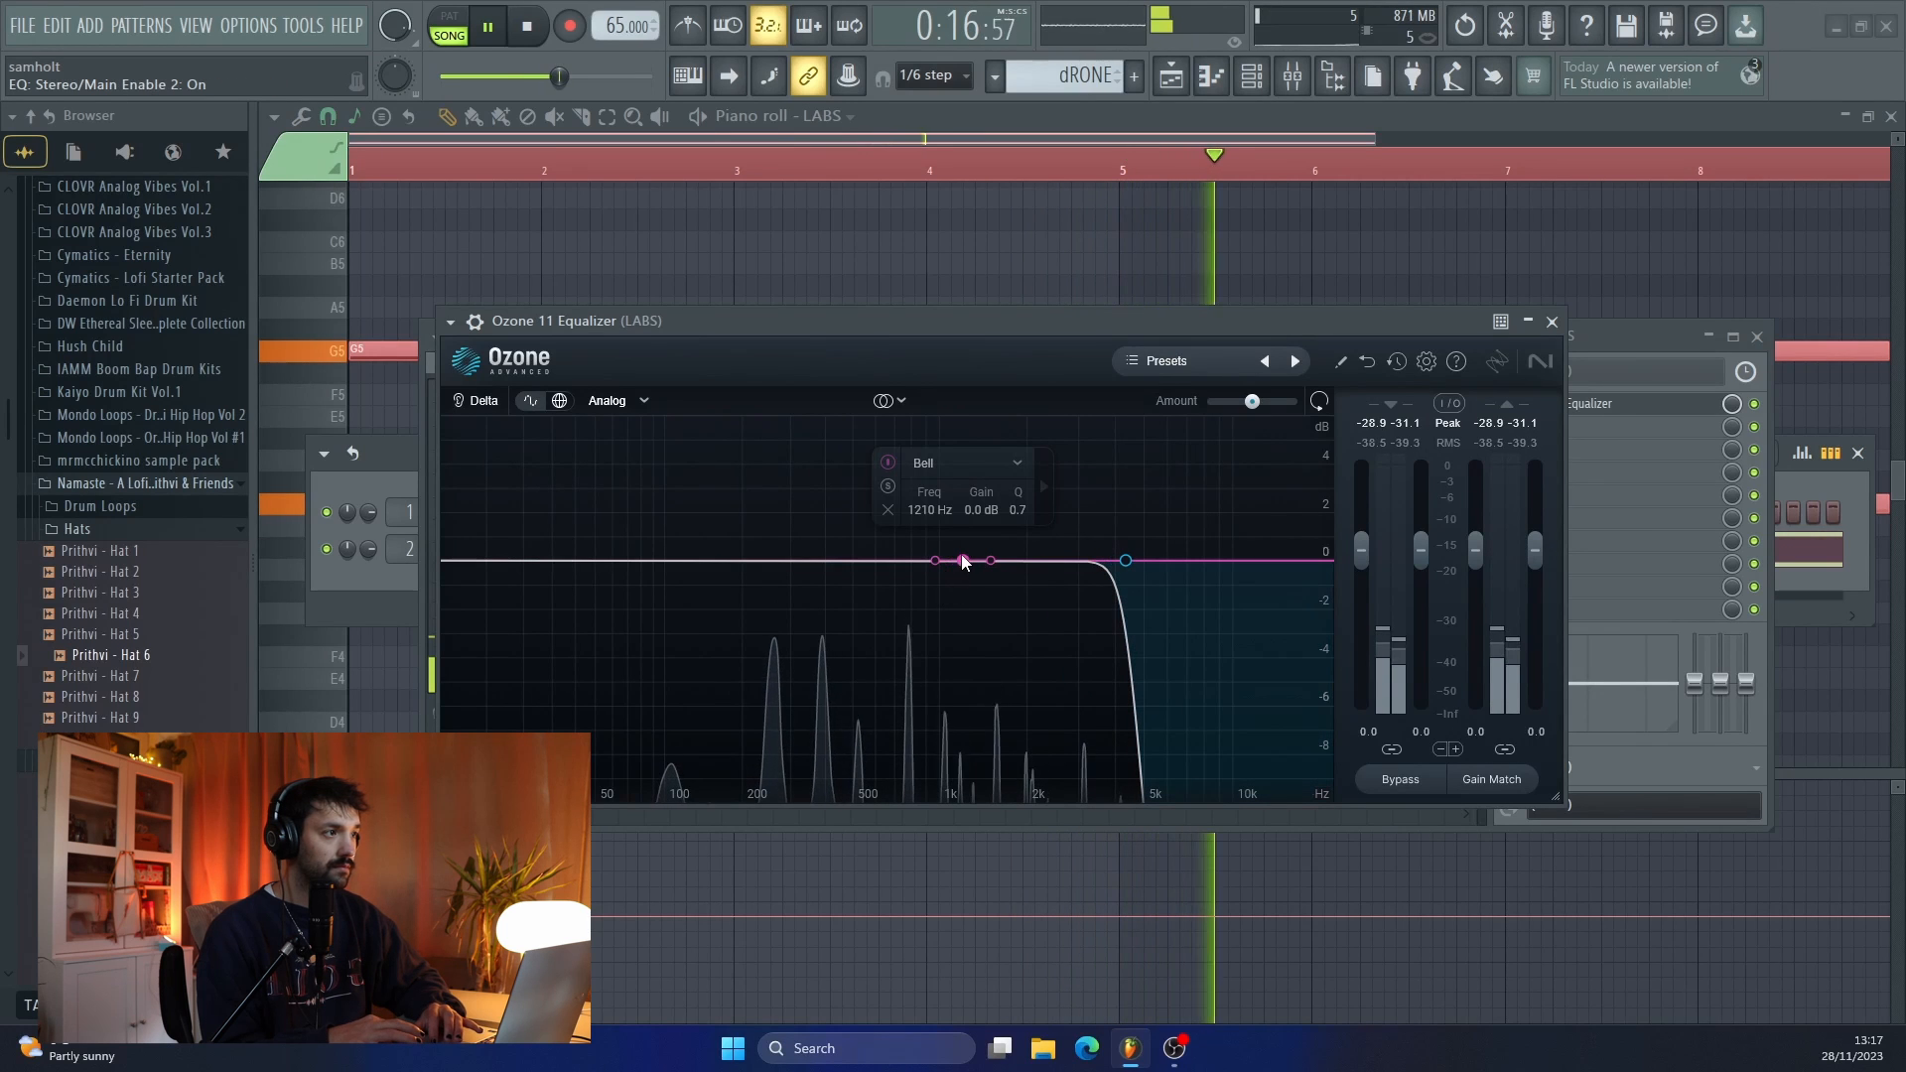
left_click_drag(960, 561, 997, 632)
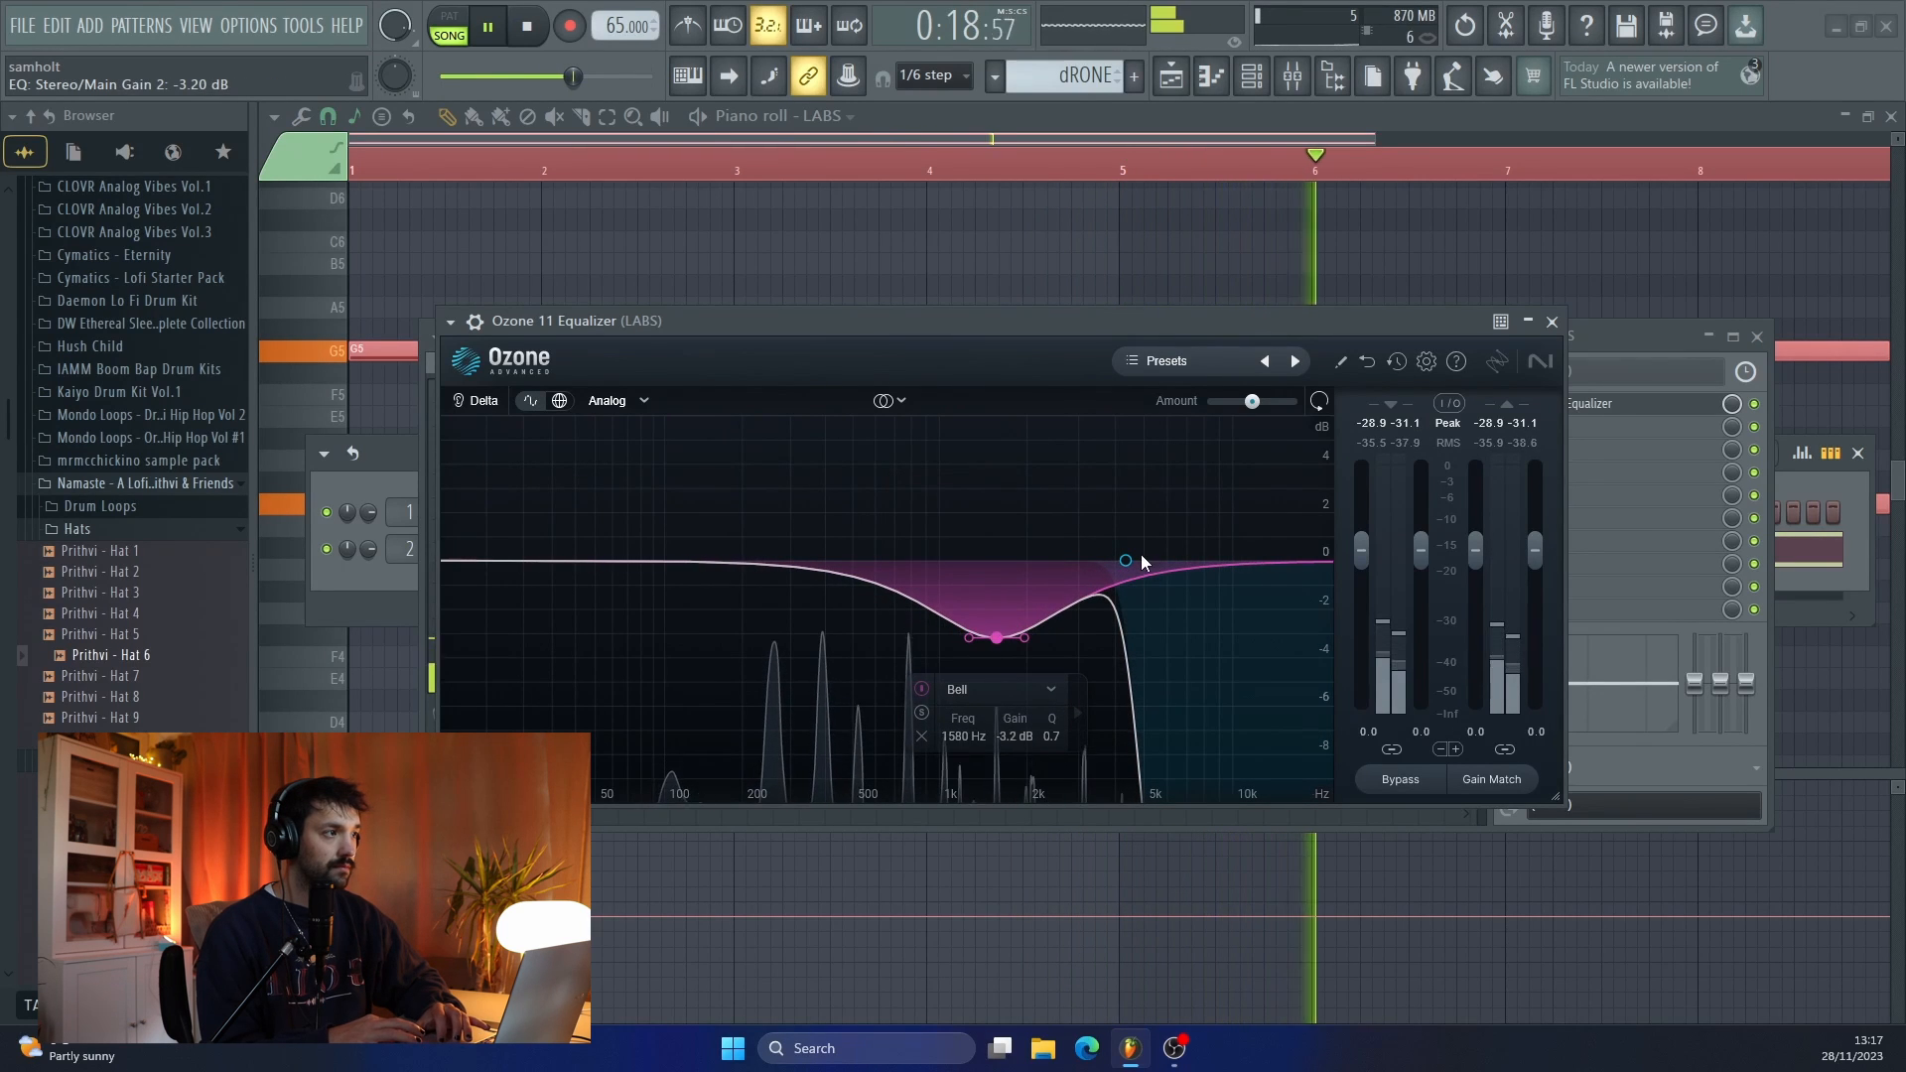
left_click_drag(1139, 563, 1040, 562)
left_click_drag(997, 637, 919, 621)
- Boost about 254 Hz by 1.0 dB with a third bell band, stop playback, and close the equalizer and mixer
double_click(773, 568)
left_click_drag(773, 567, 770, 539)
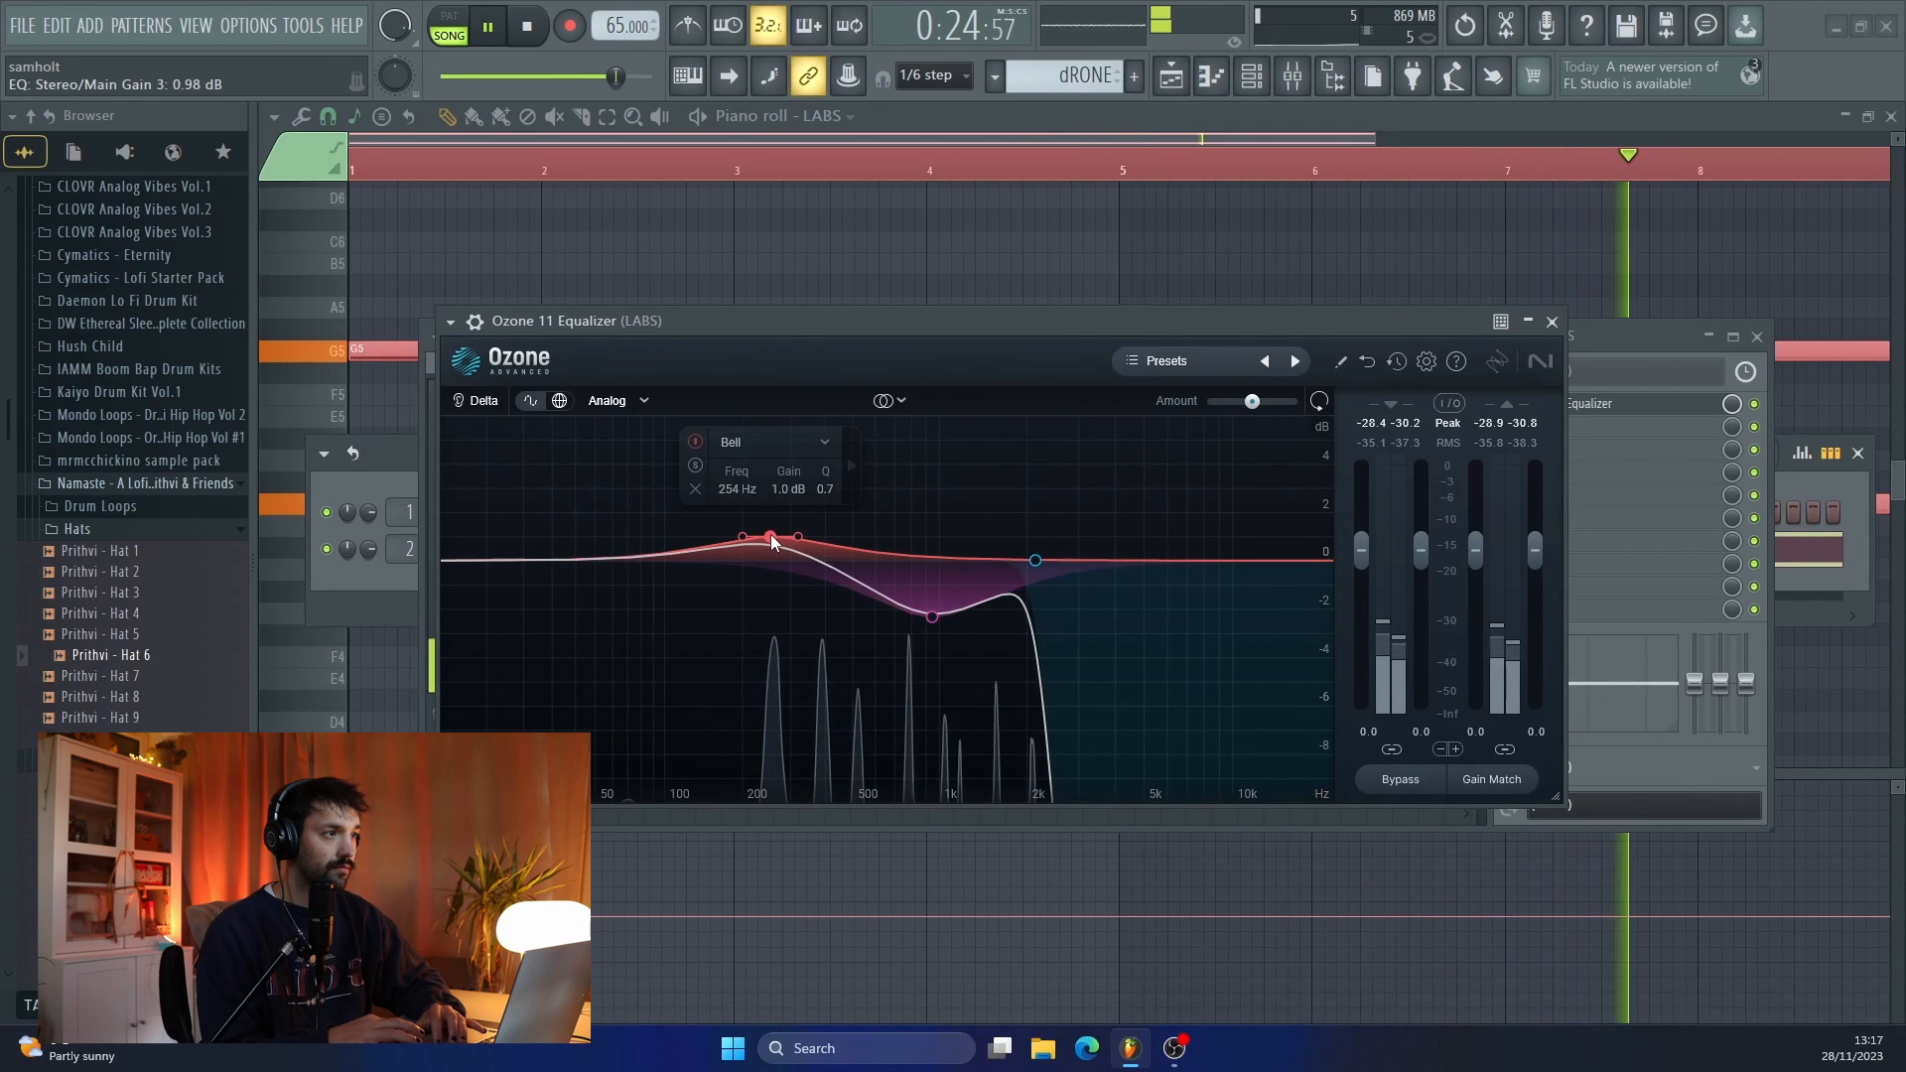
left_click(1552, 321)
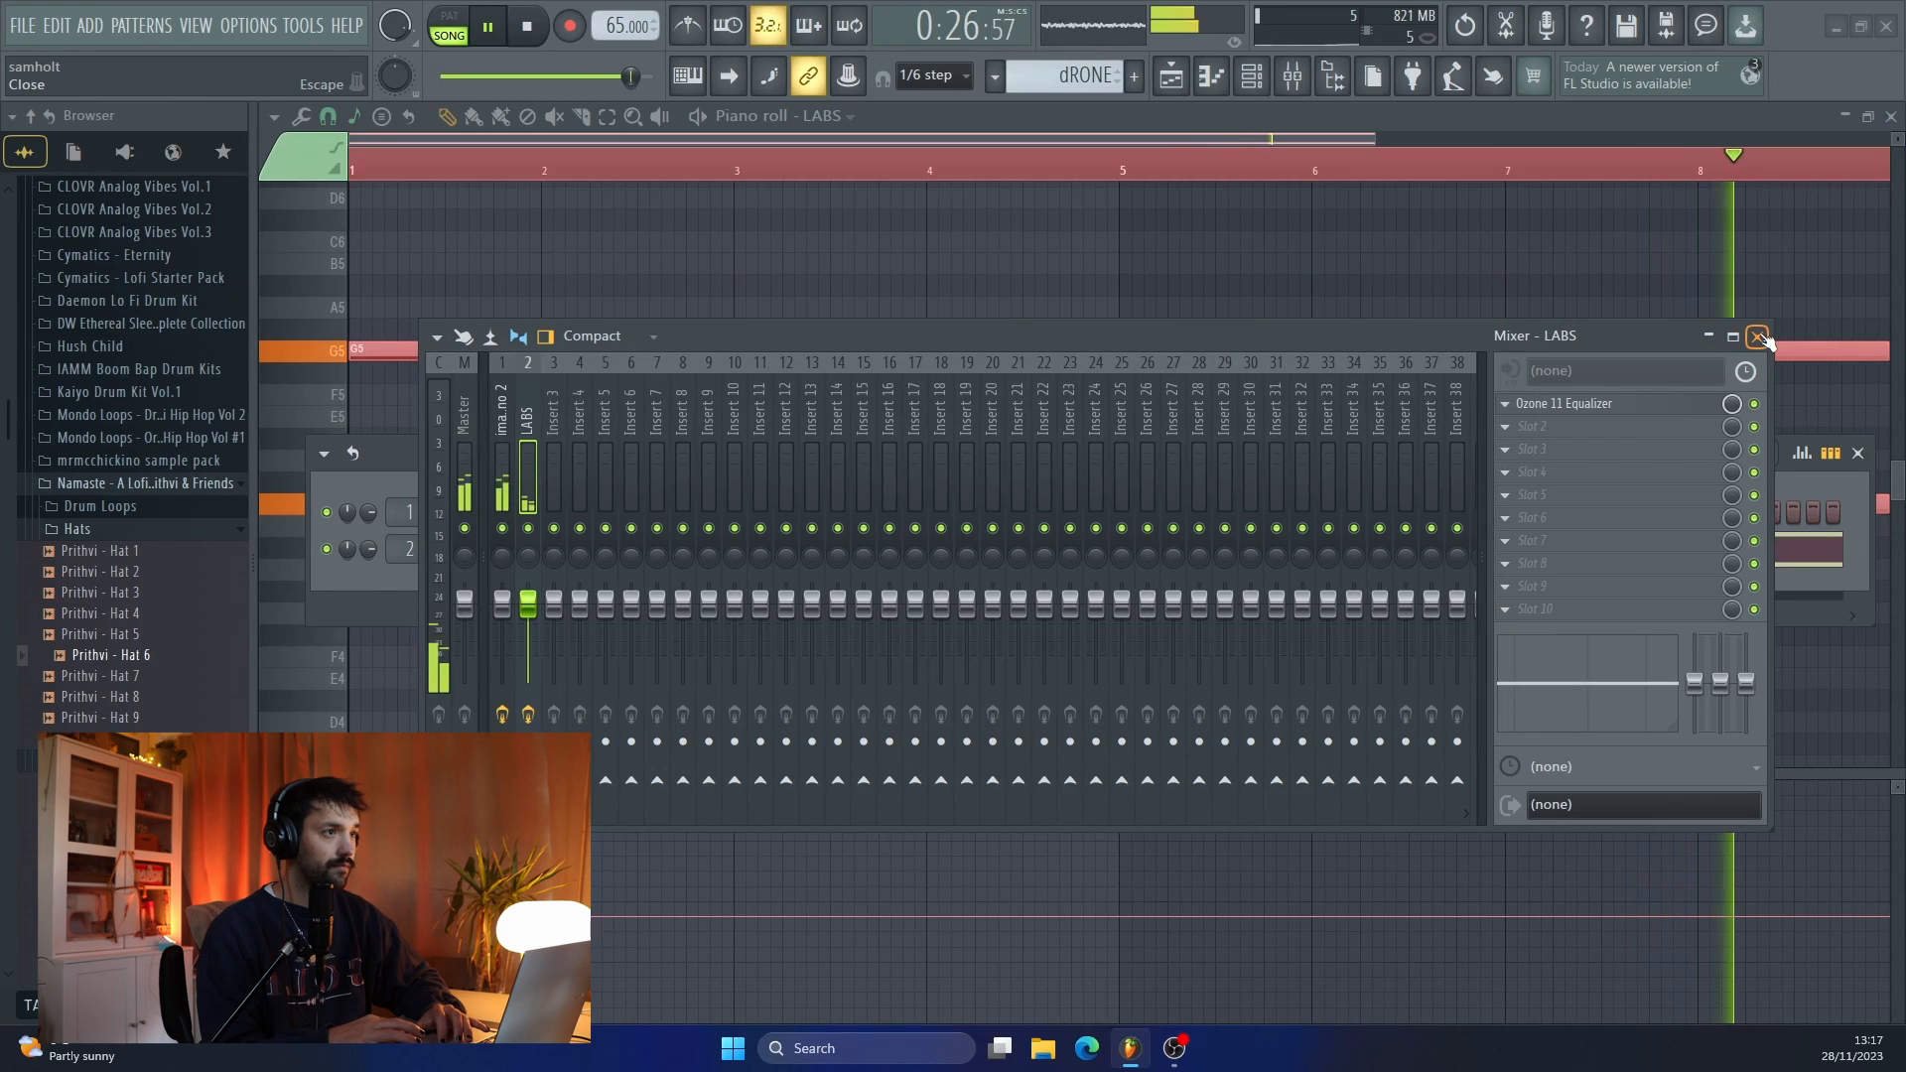
key("space")
left_click(1759, 337)
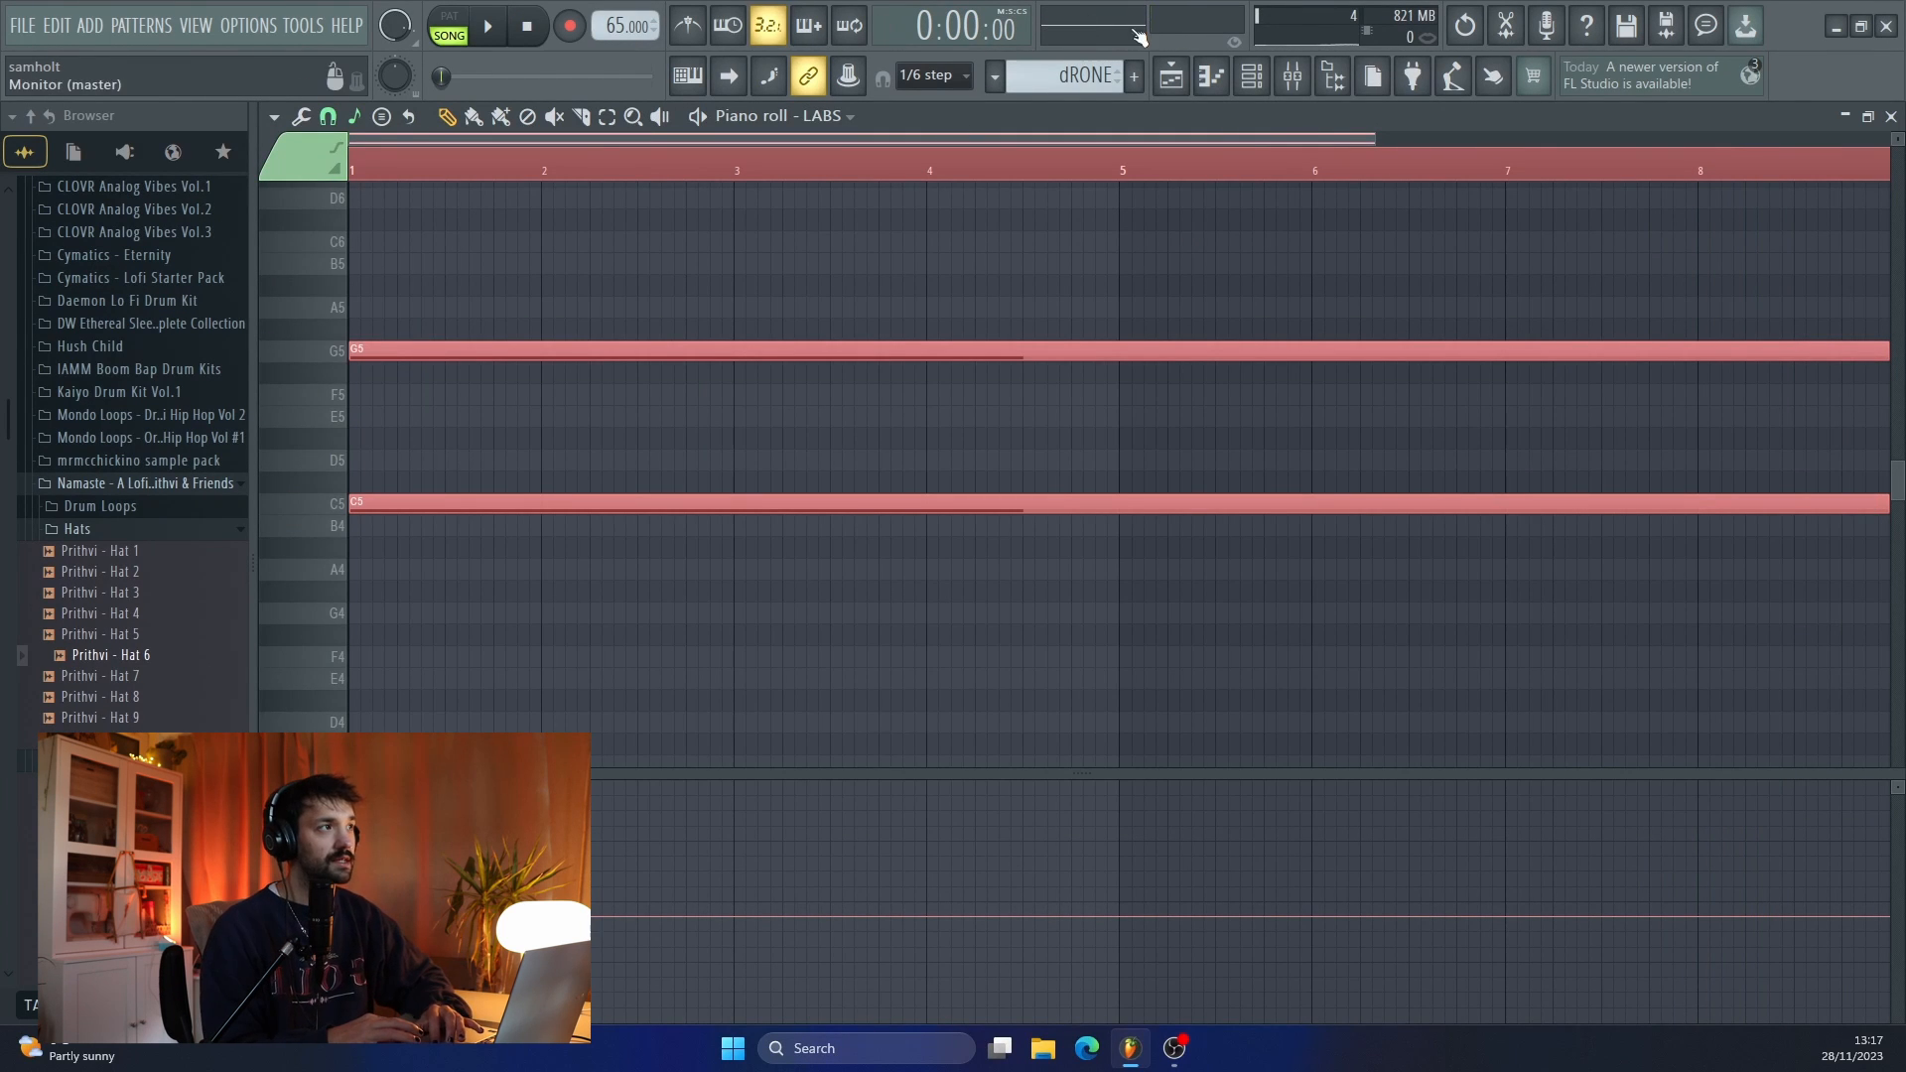
- Return to the playlist and add a FLEX instrument channel
left_click(1172, 75)
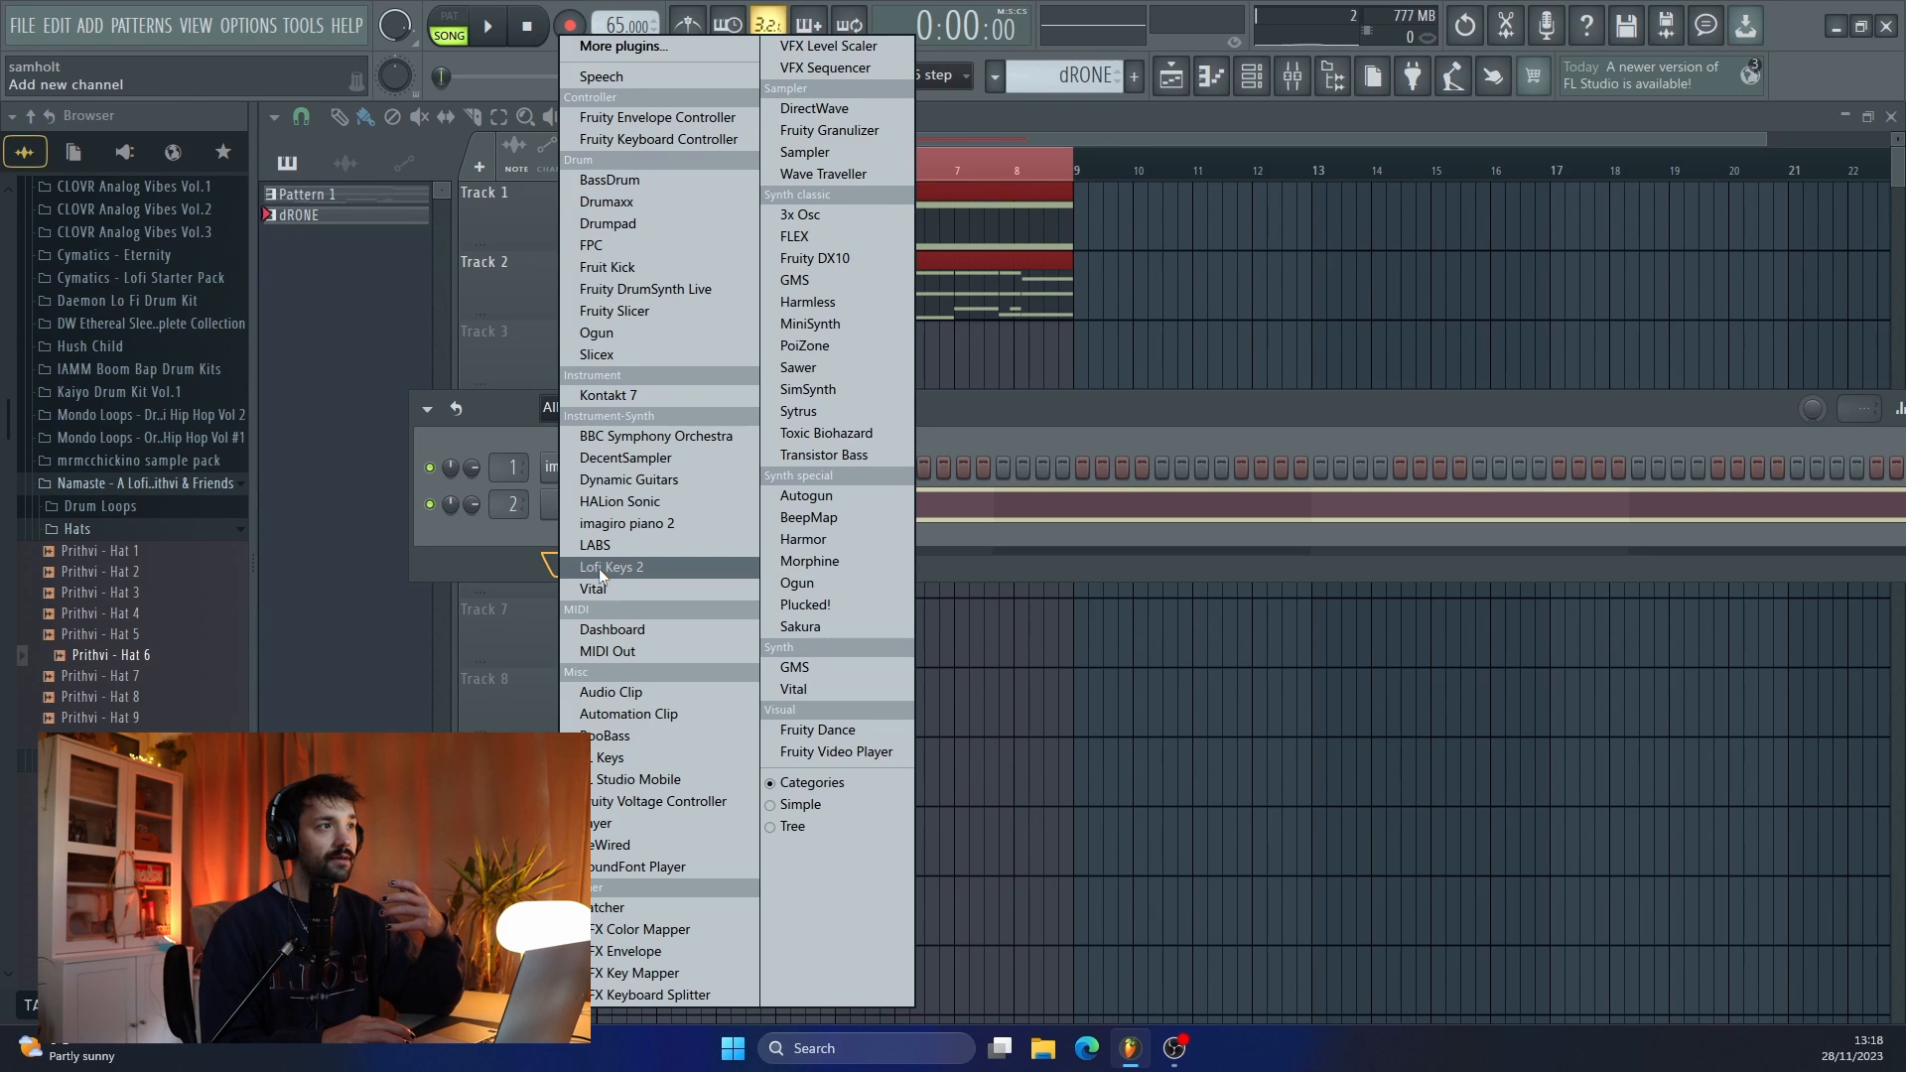
left_click(849, 232)
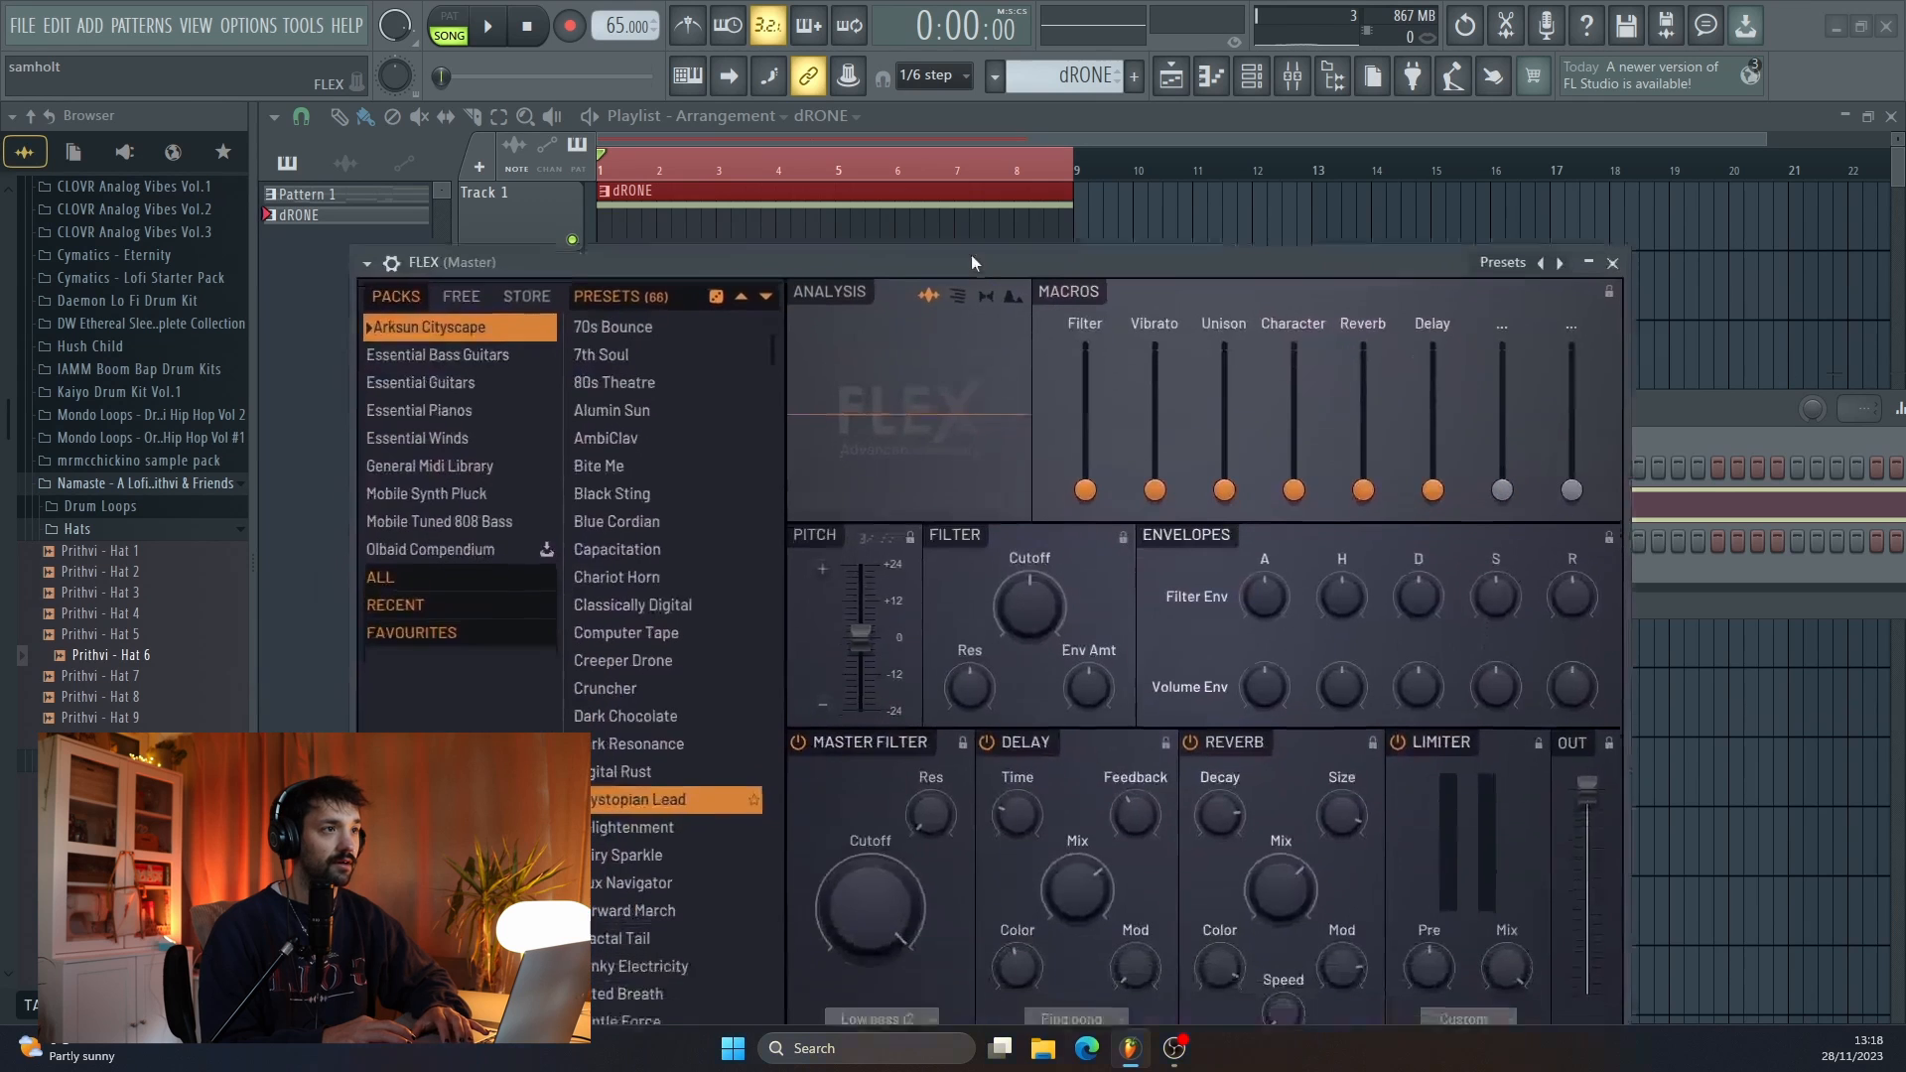
left_click_drag(972, 261, 972, 229)
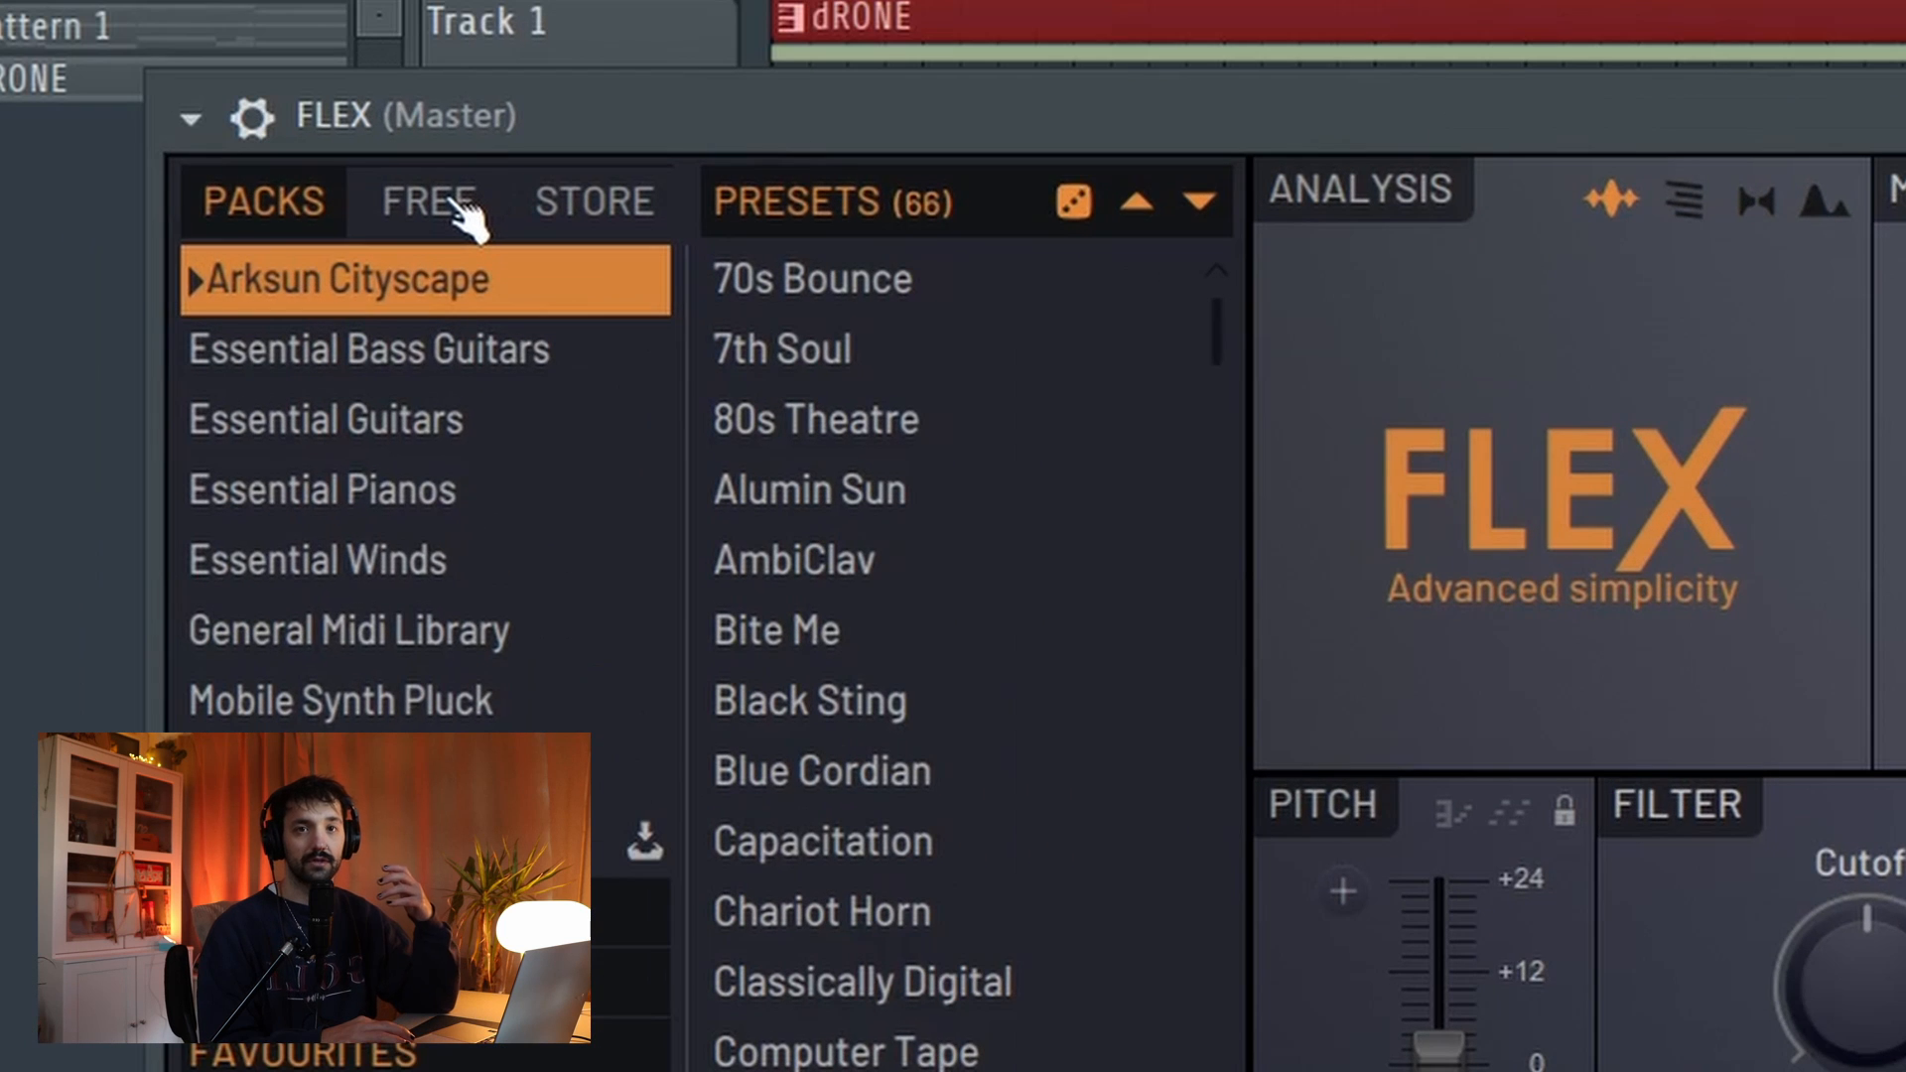
- Look through the free FLEX packs, then open the installed Essential Guitars pack
left_click(464, 214)
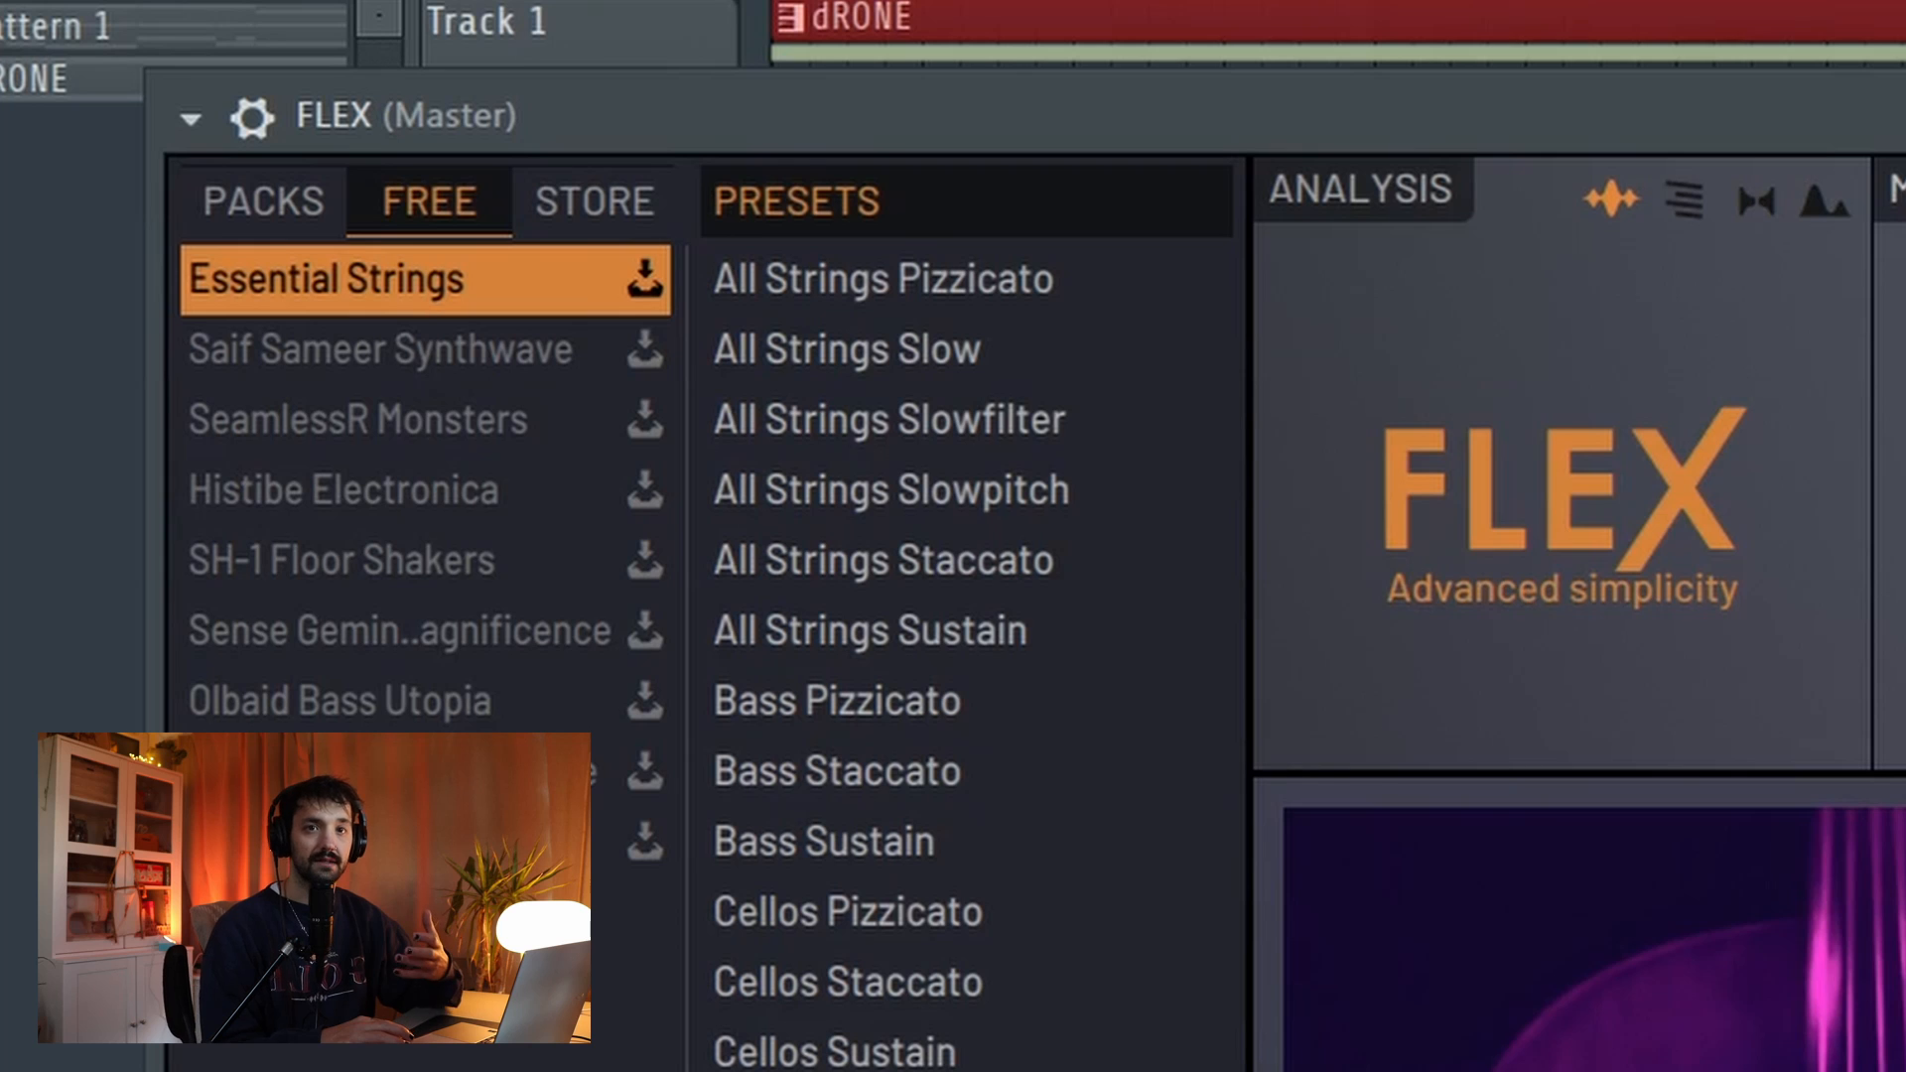
left_click(227, 202)
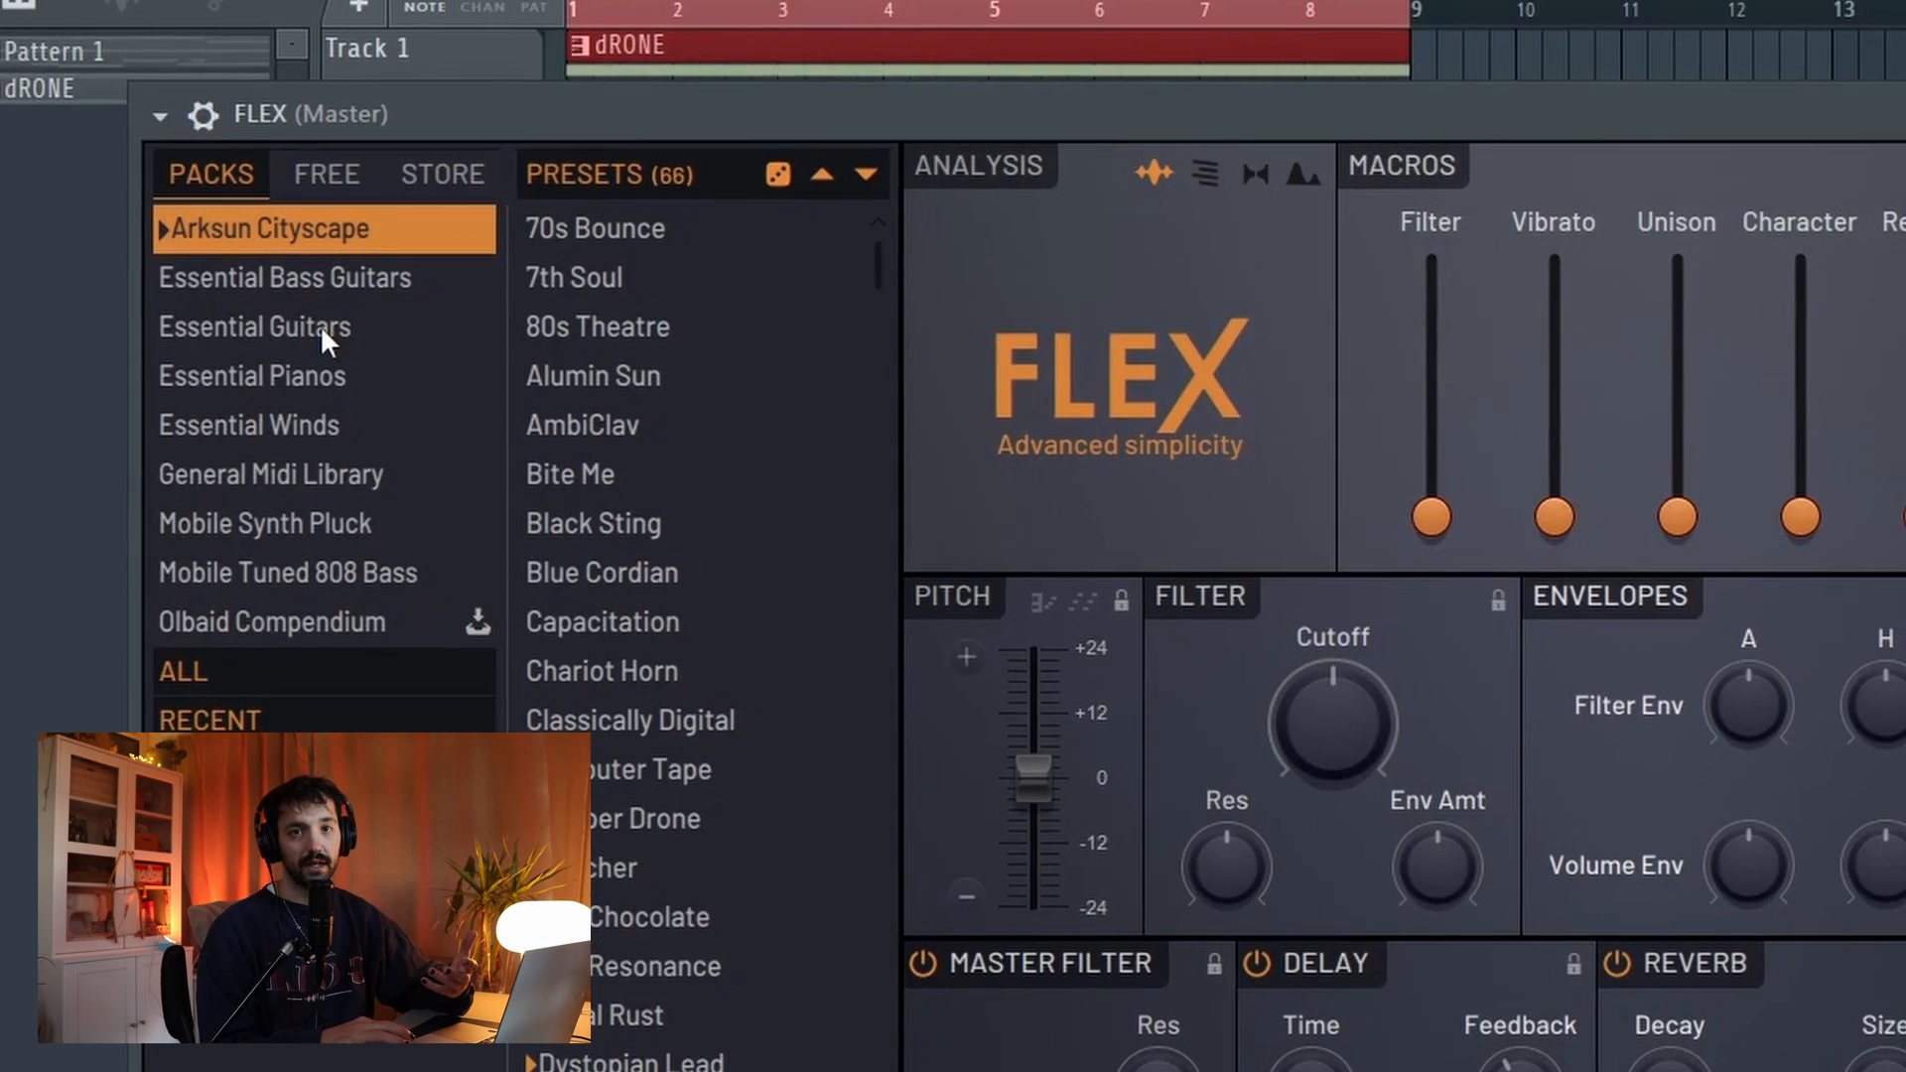
left_click(300, 306)
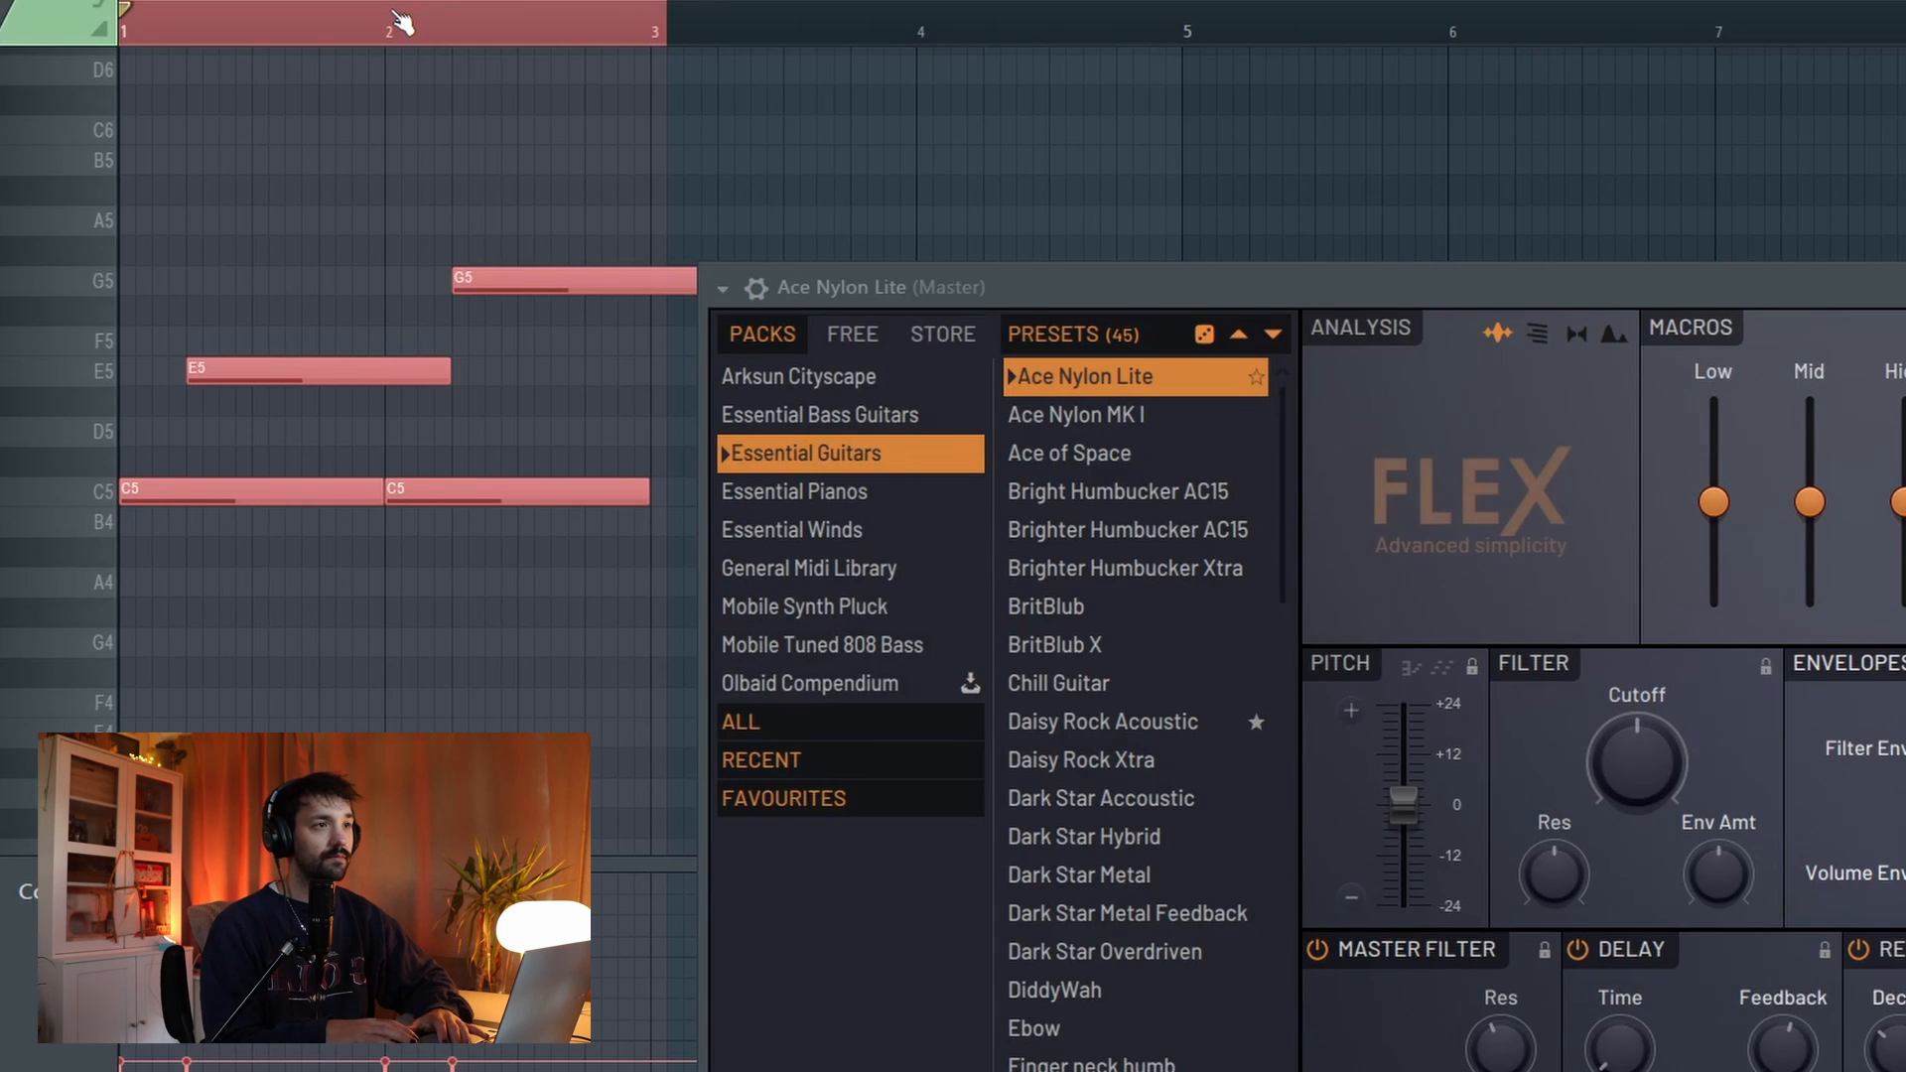
- Audition the Ace Nylon MK I, Brighter Humbucker Xtra and Dark Star Overdriven presets with the gUITAR pattern
key("space")
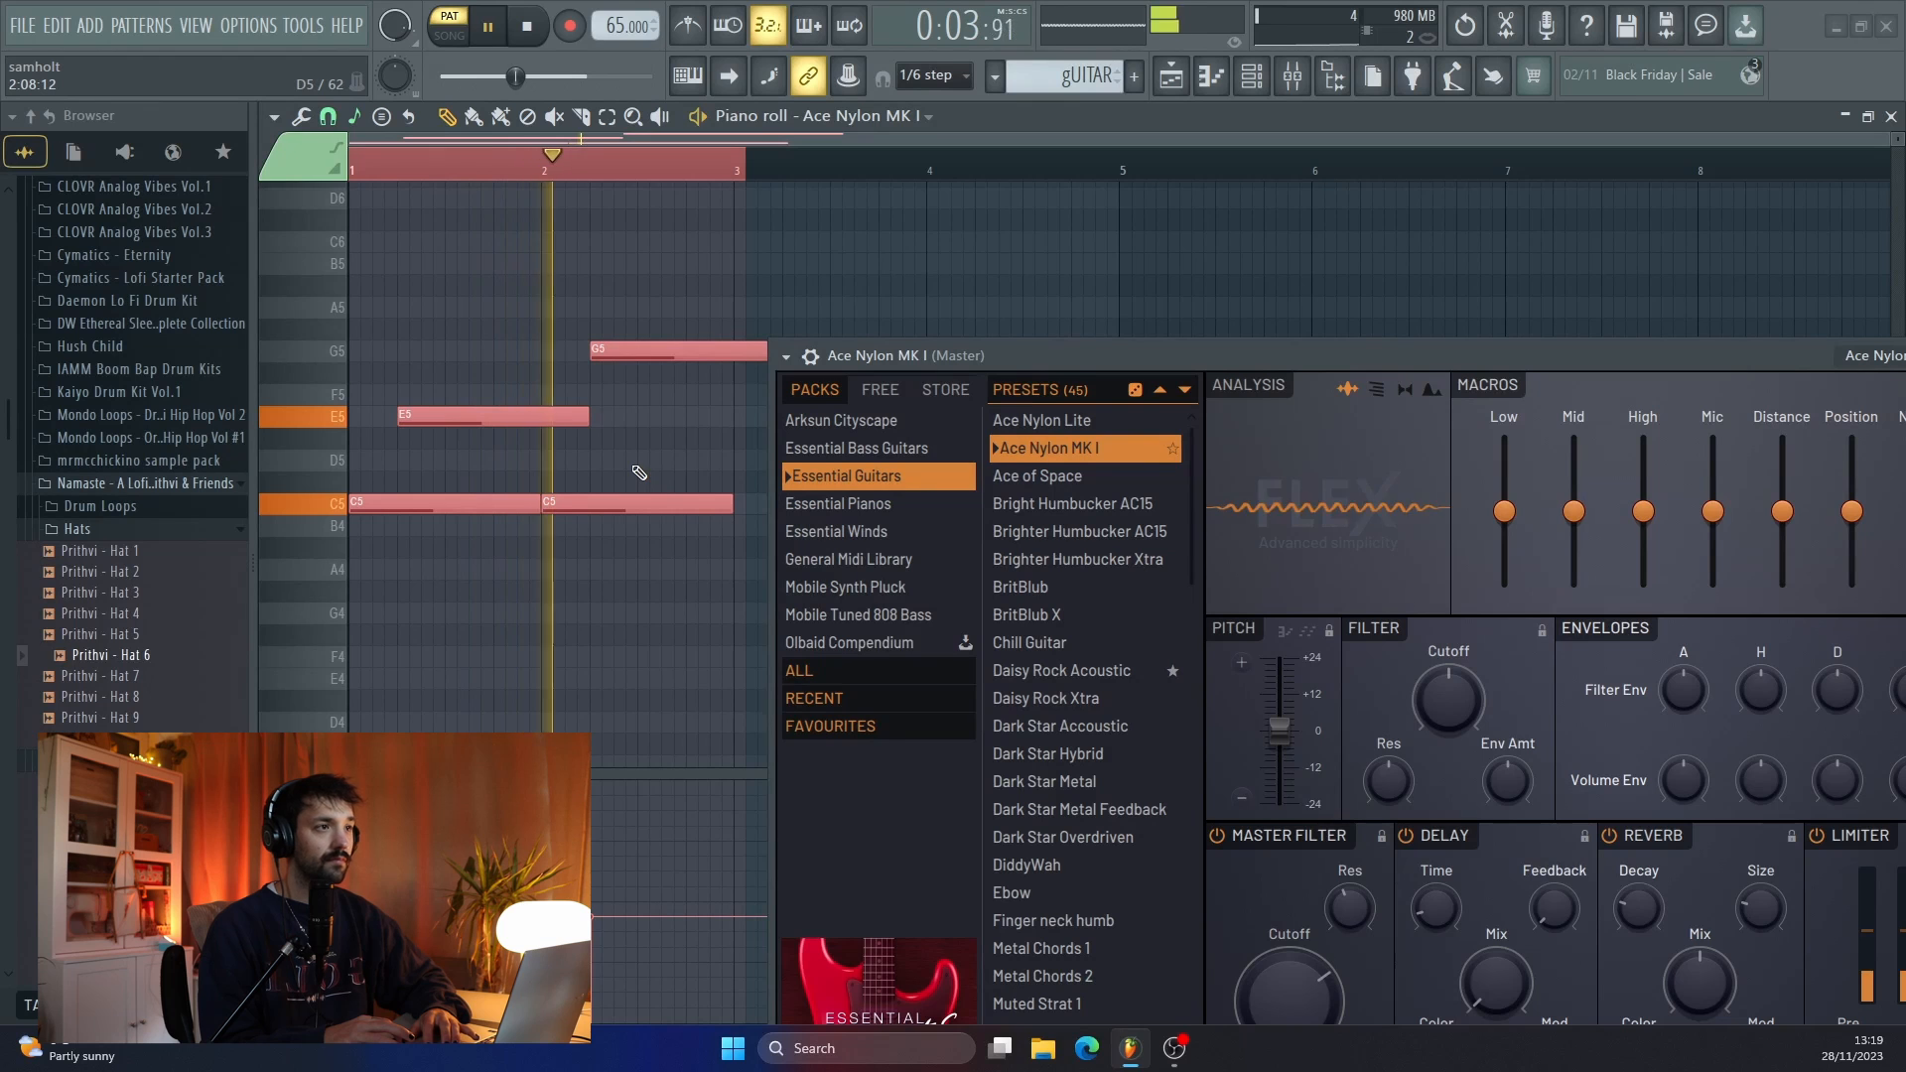
key("space")
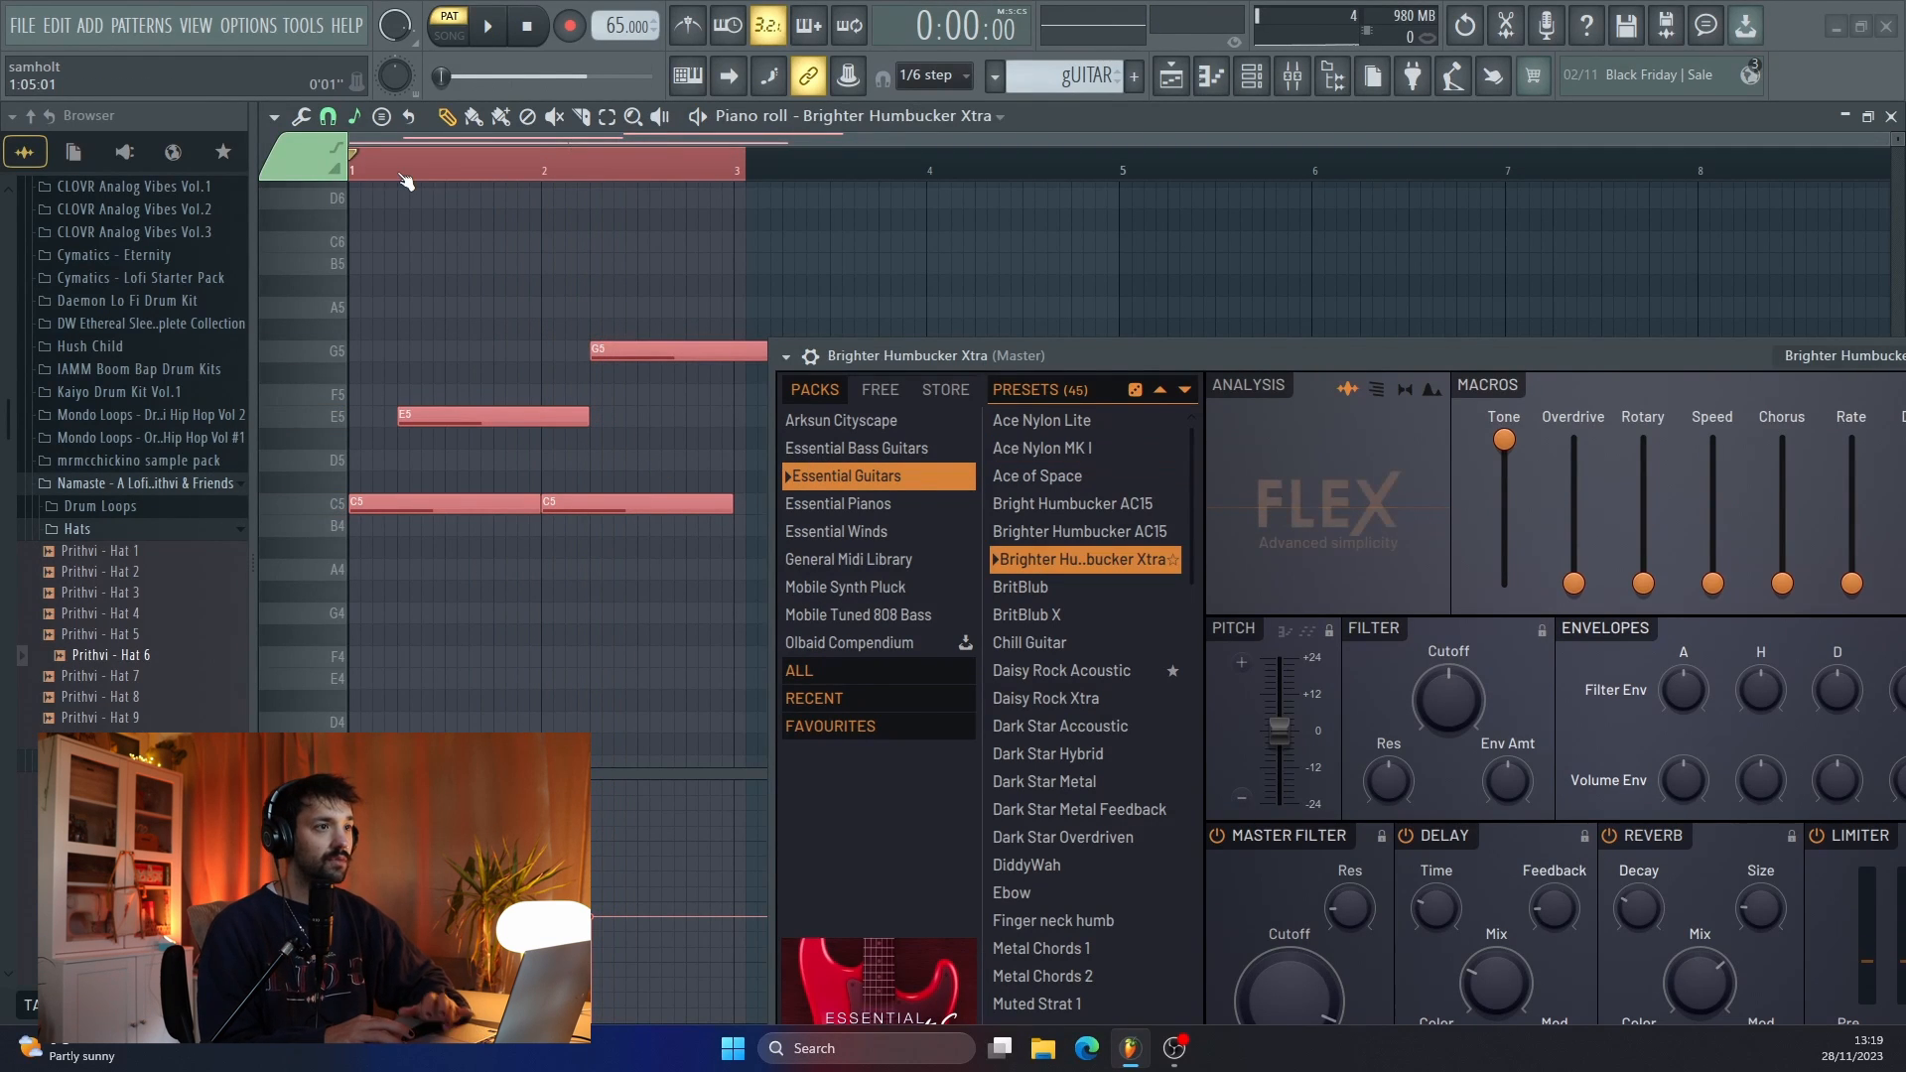
key("space")
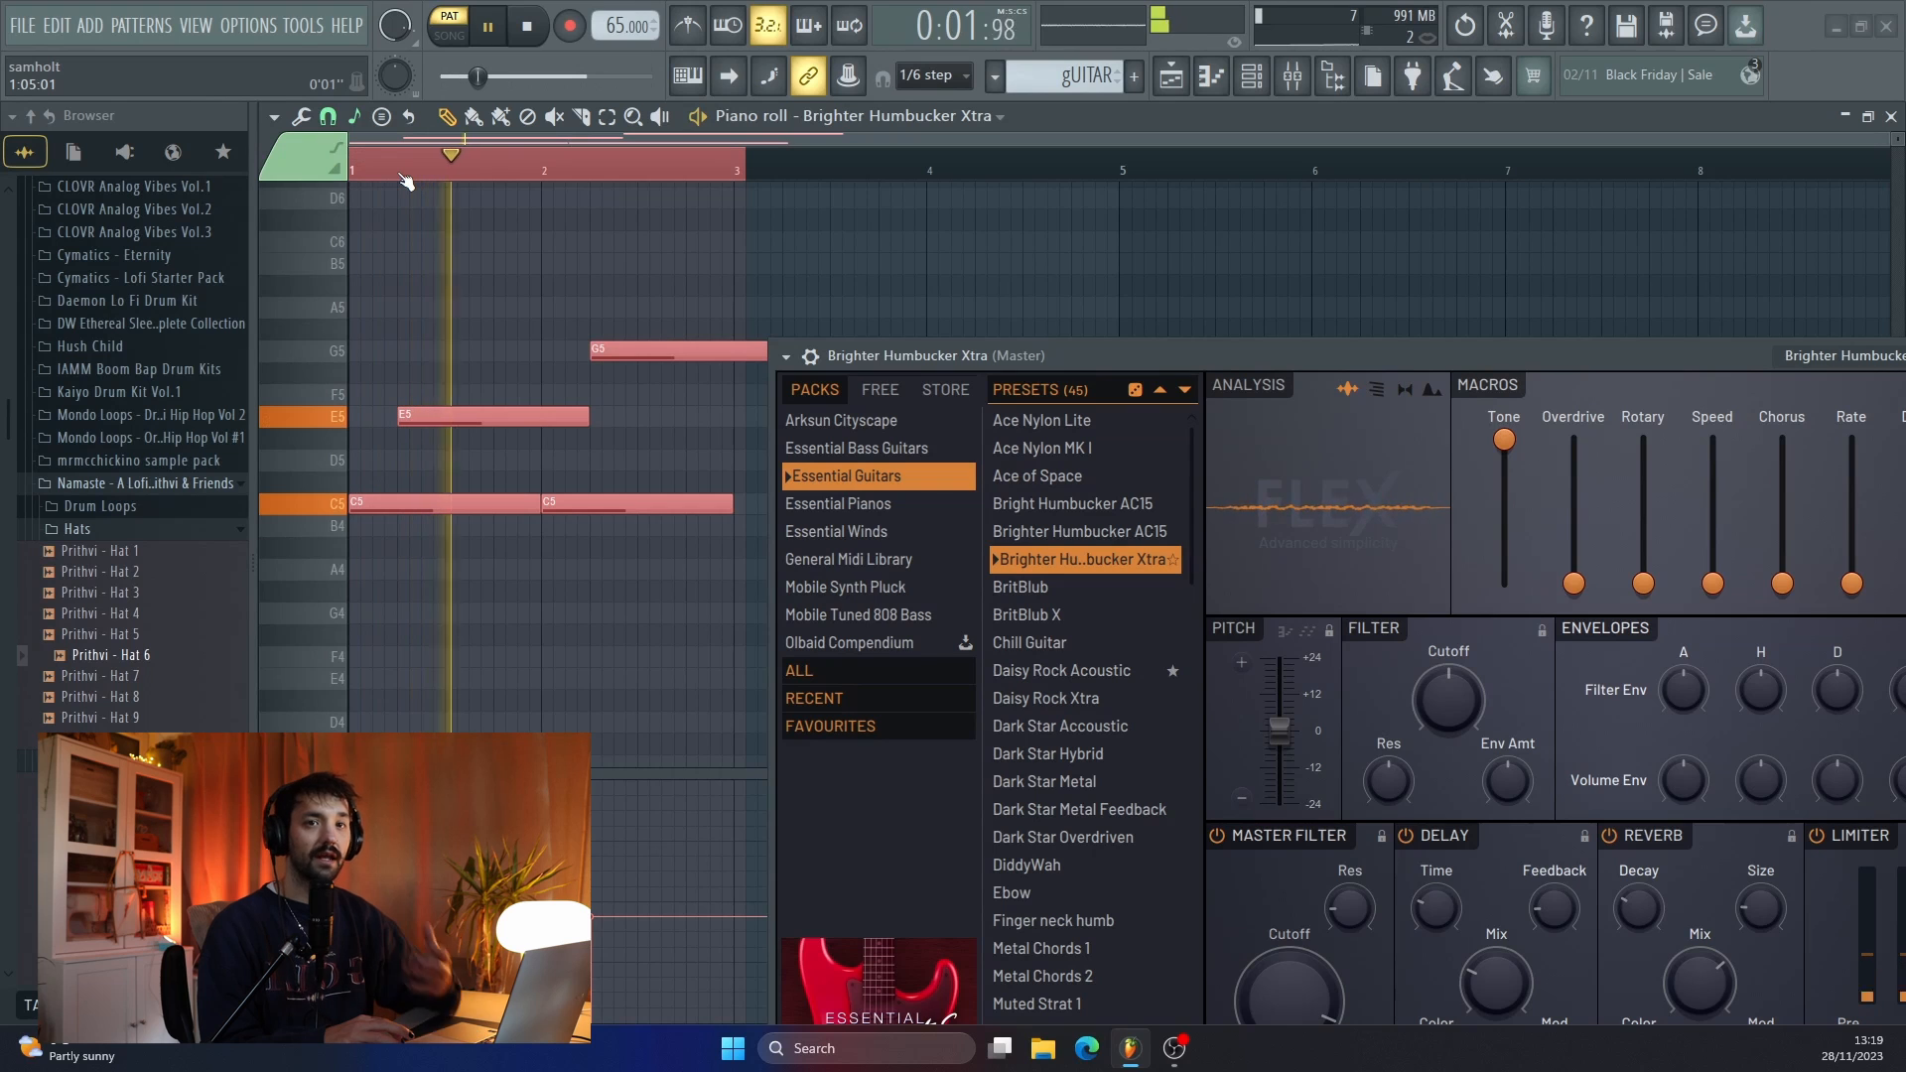
key("space")
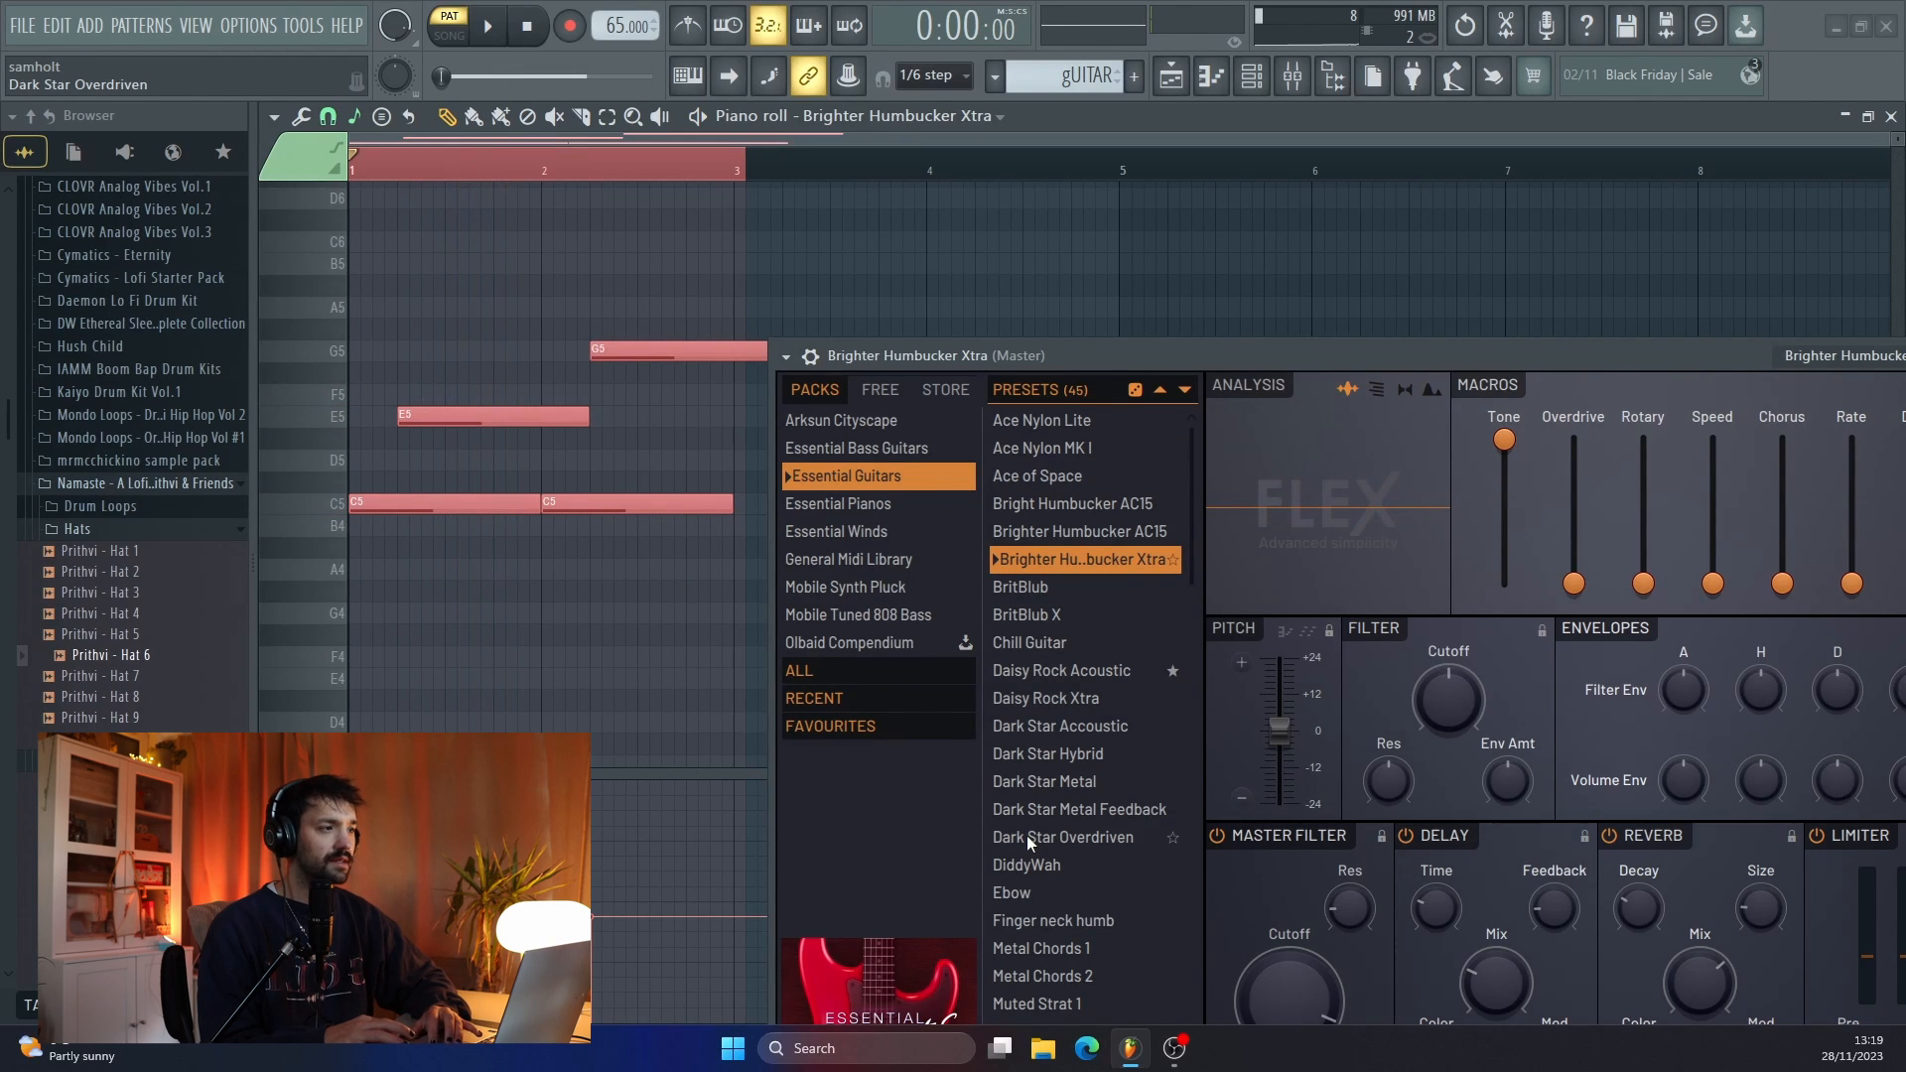
left_click(1027, 836)
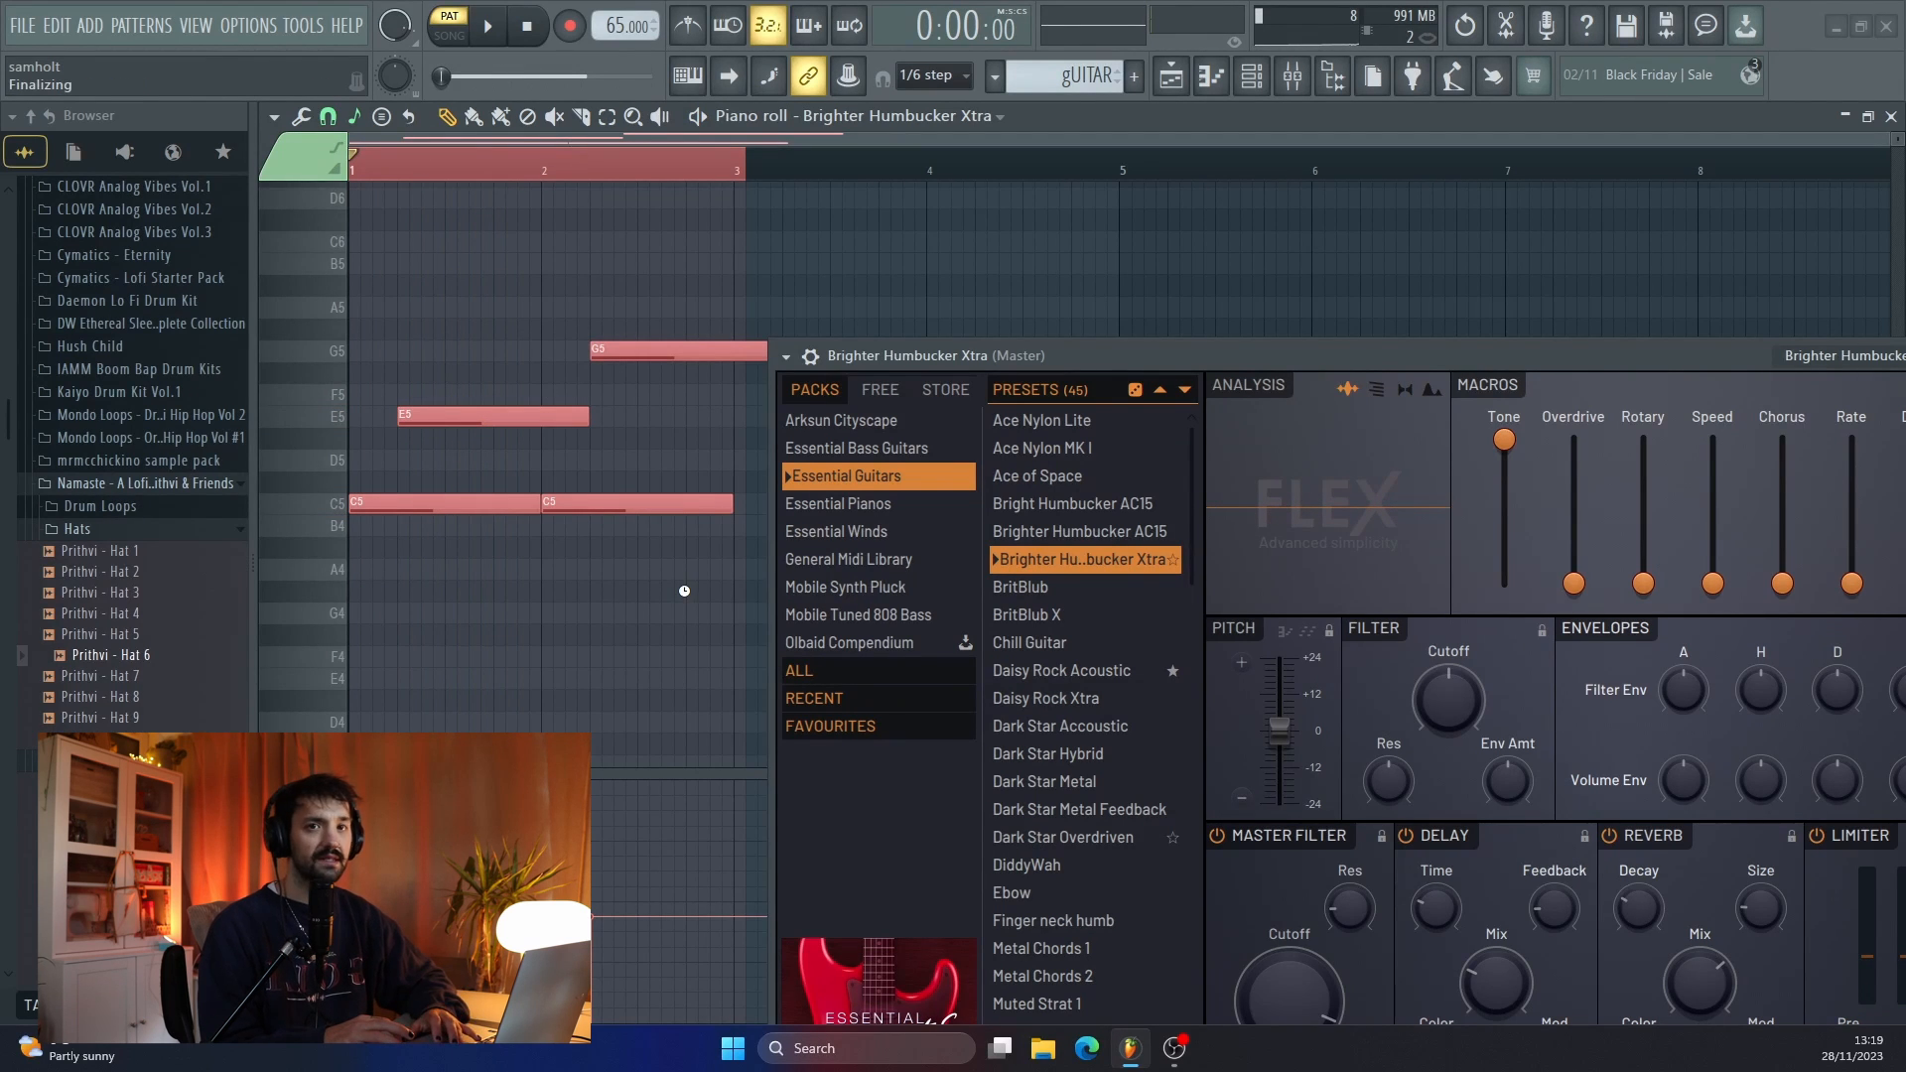
key("space")
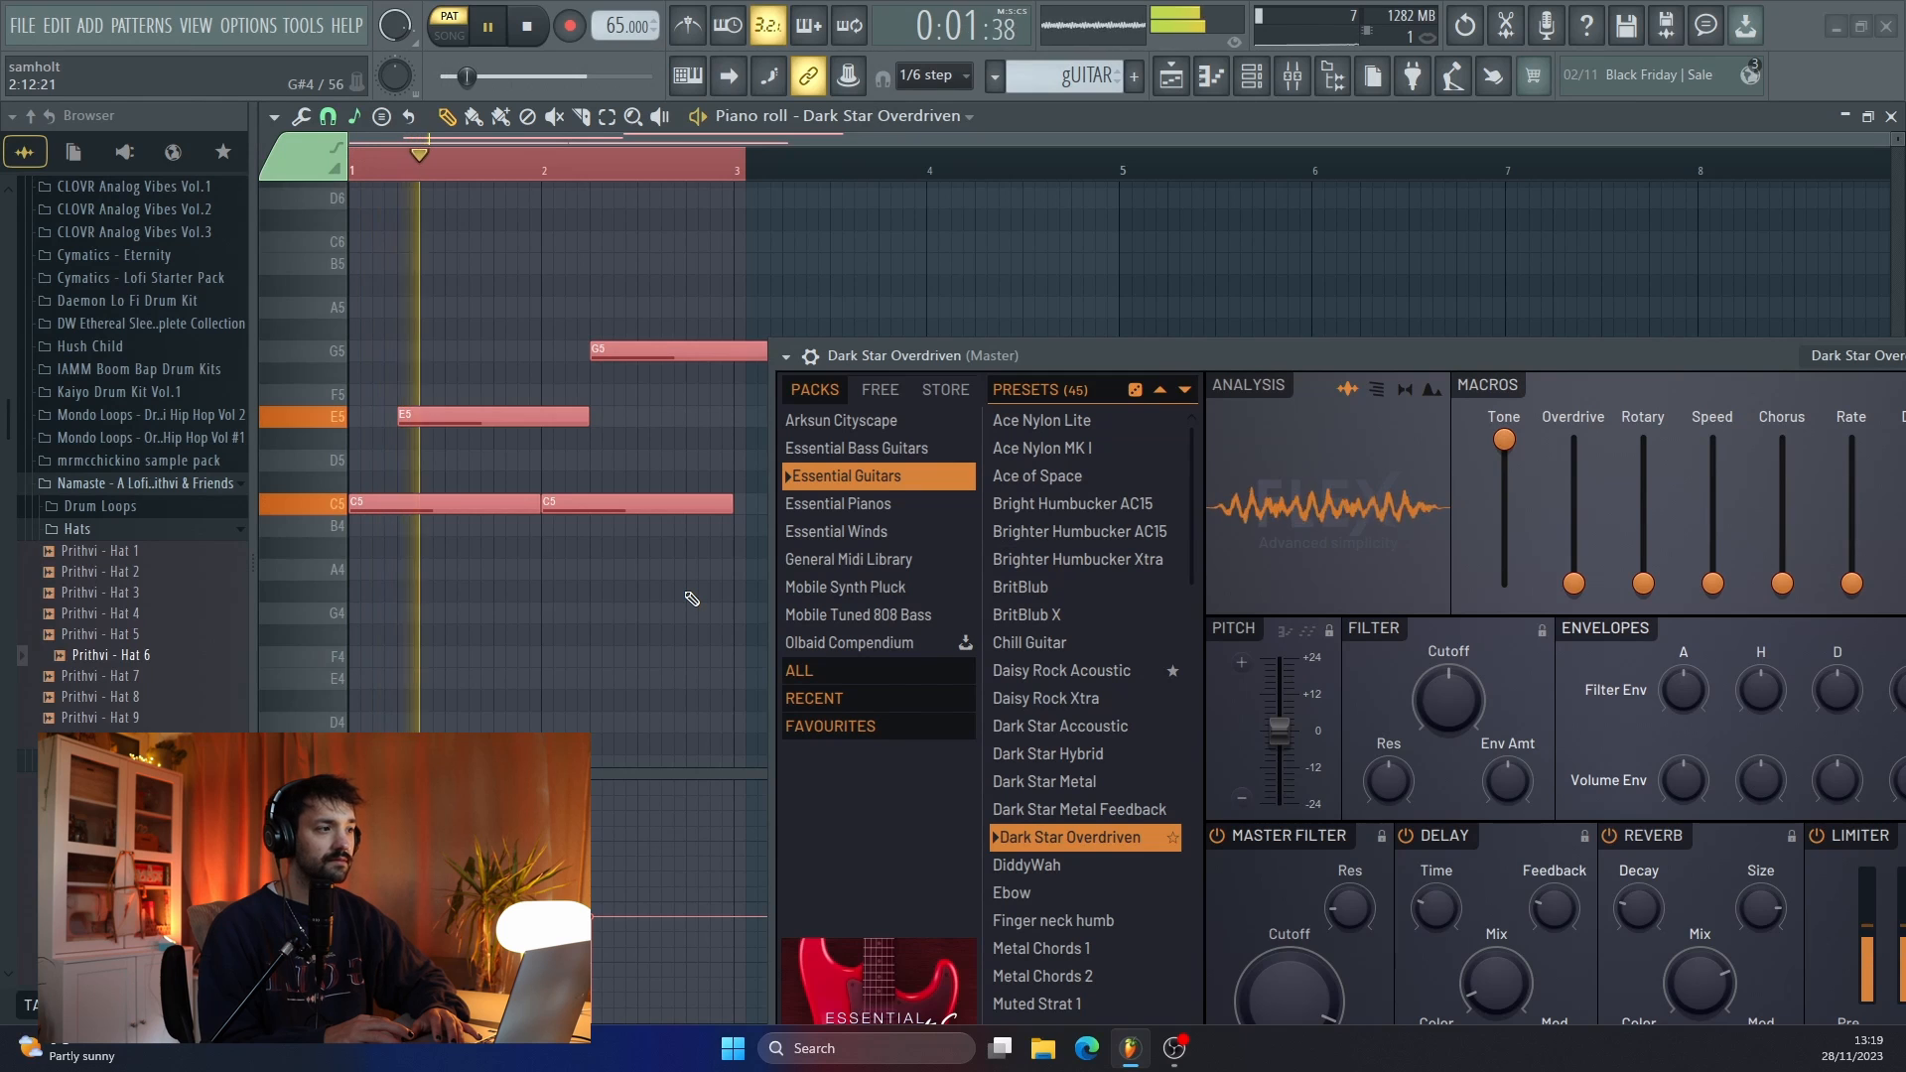
key("space")
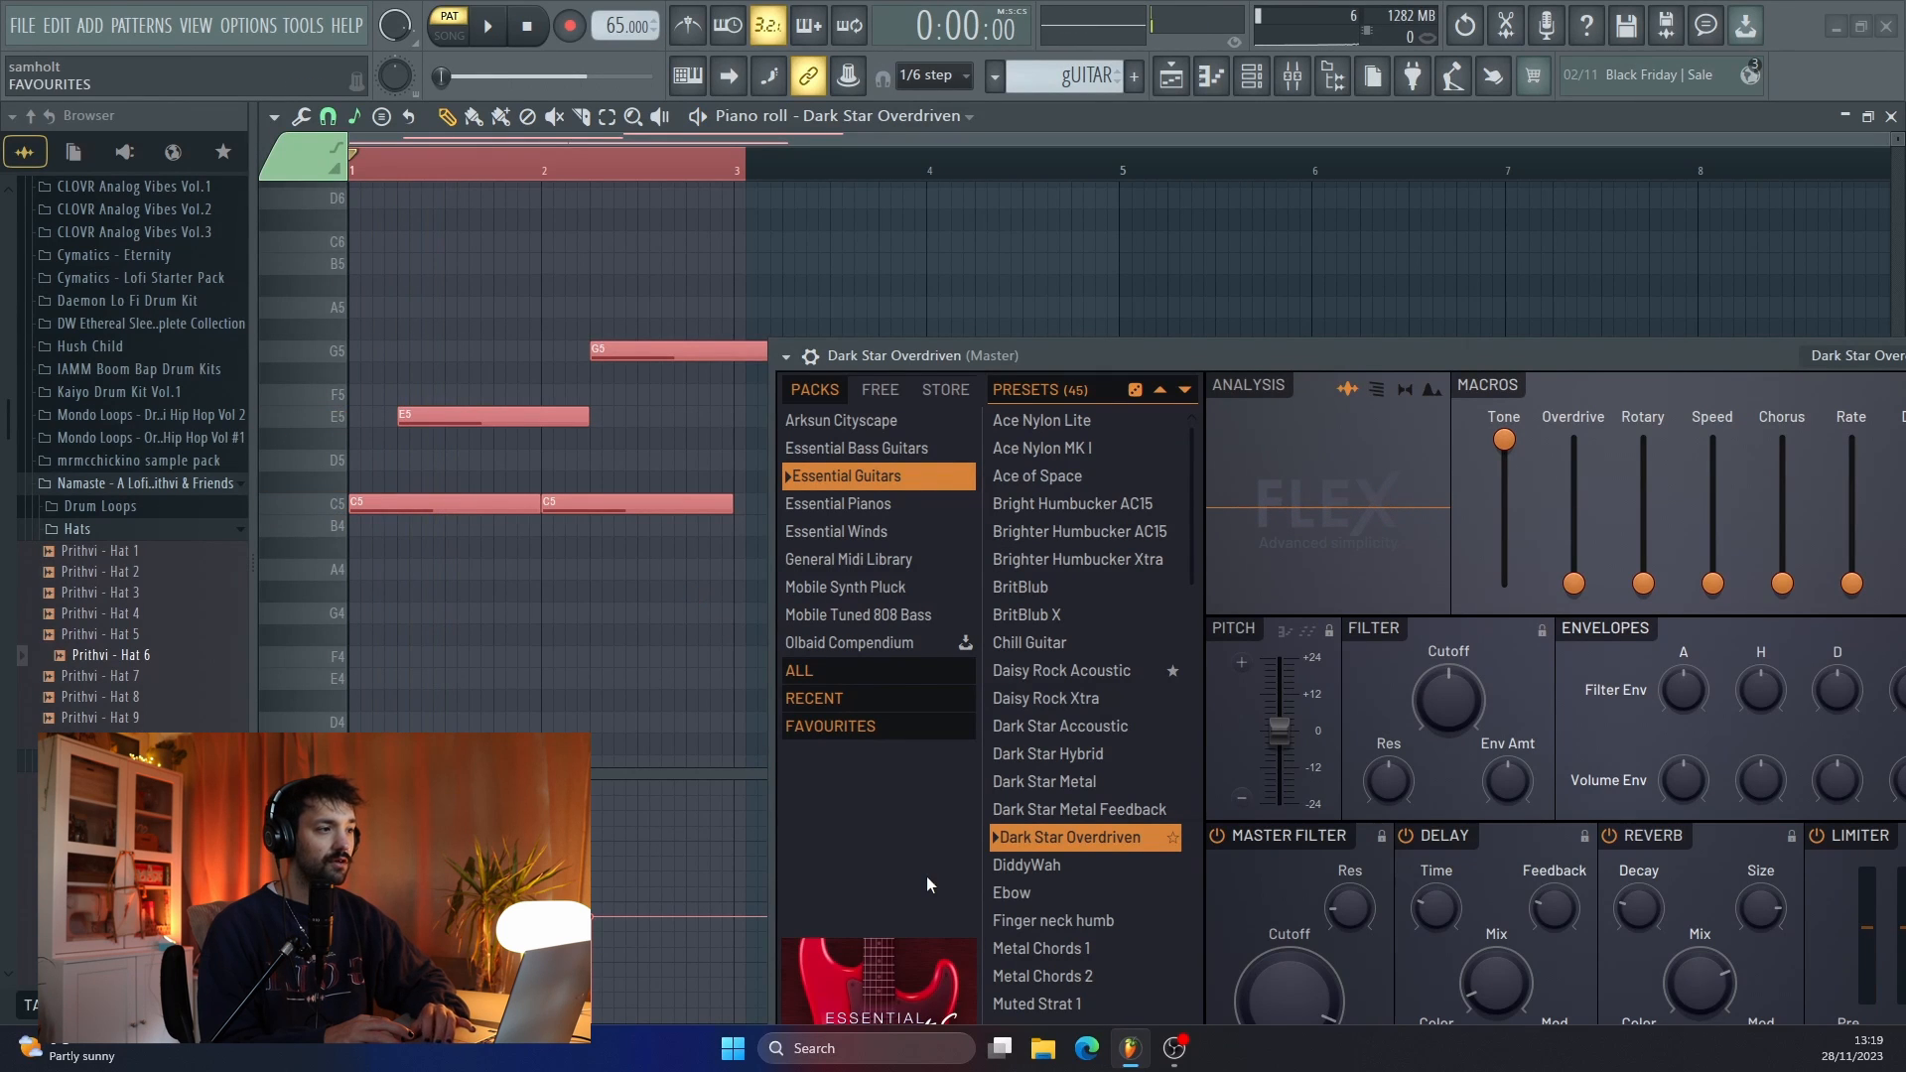
- Load the Muted Strat 1 guitar preset and audition it with the gUITAR pattern
scroll(1013, 910, "down", 3)
left_click(1050, 764)
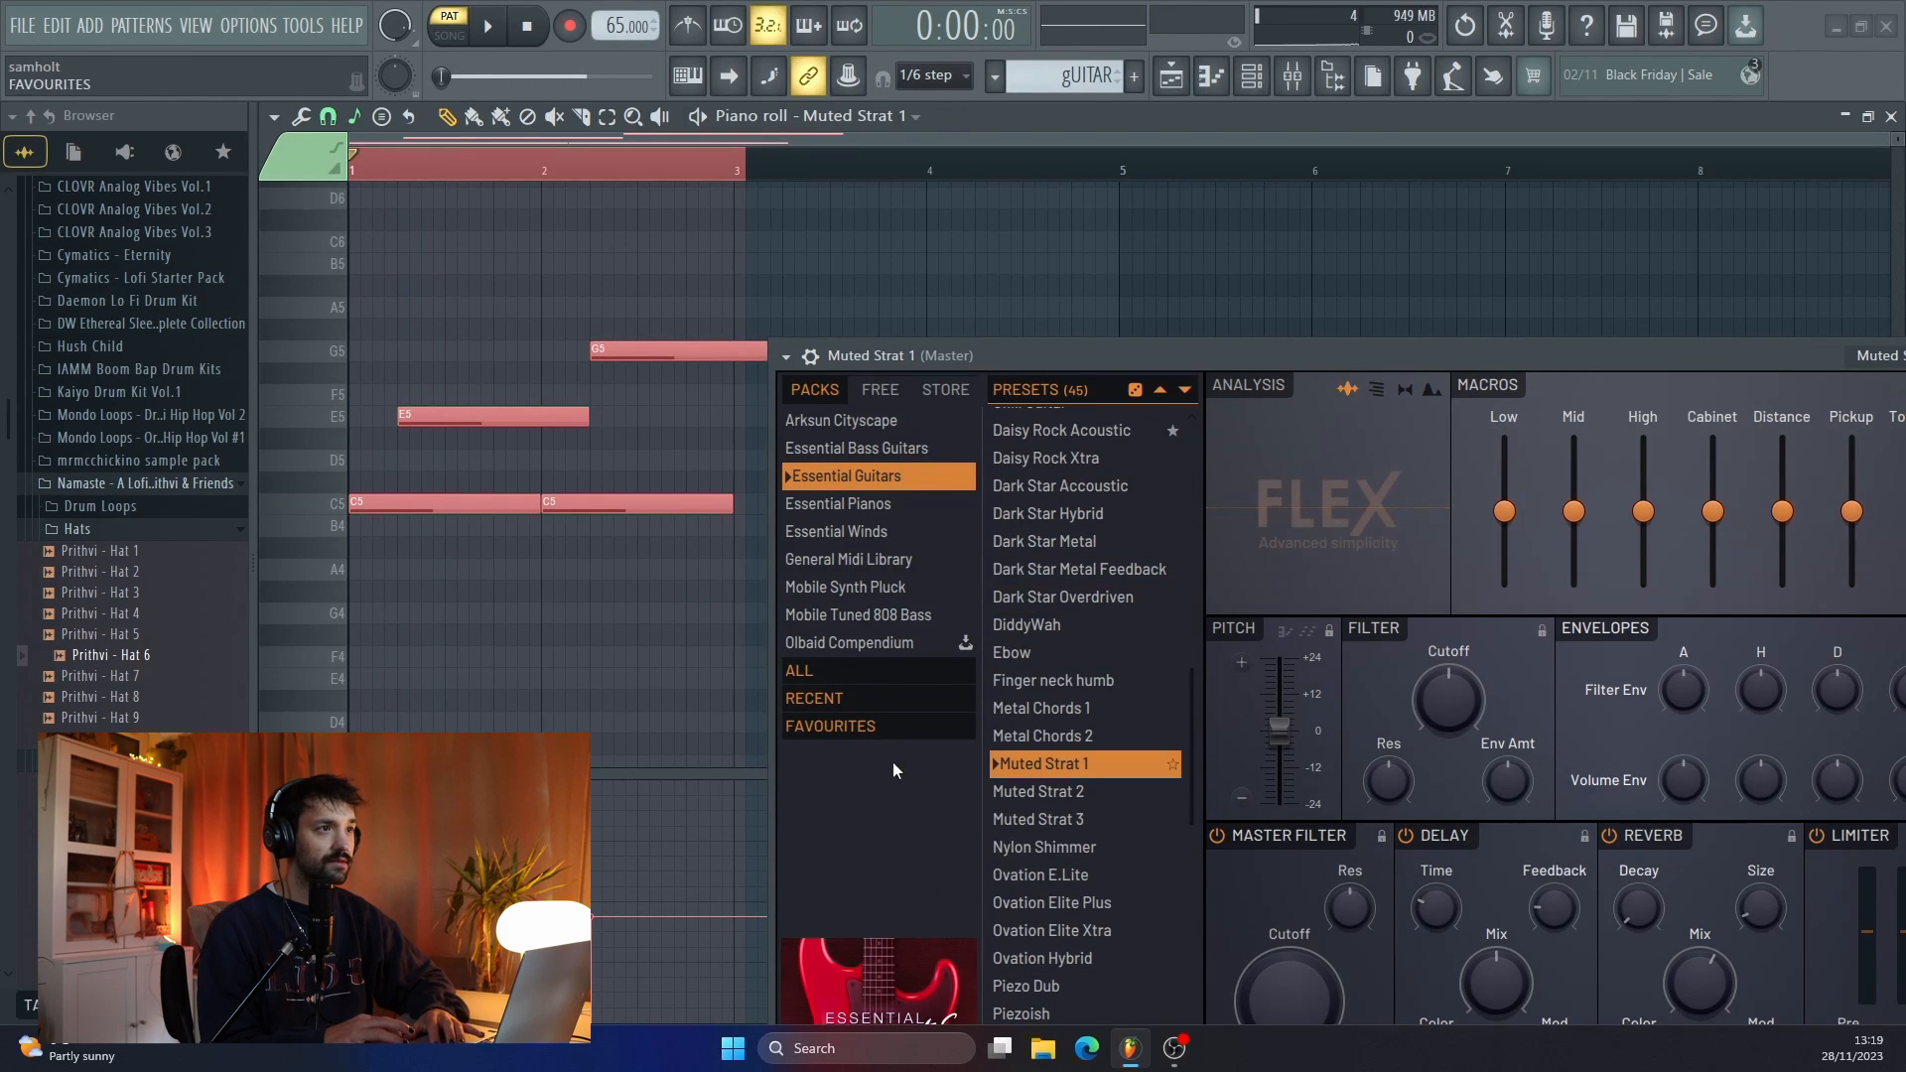
key("space")
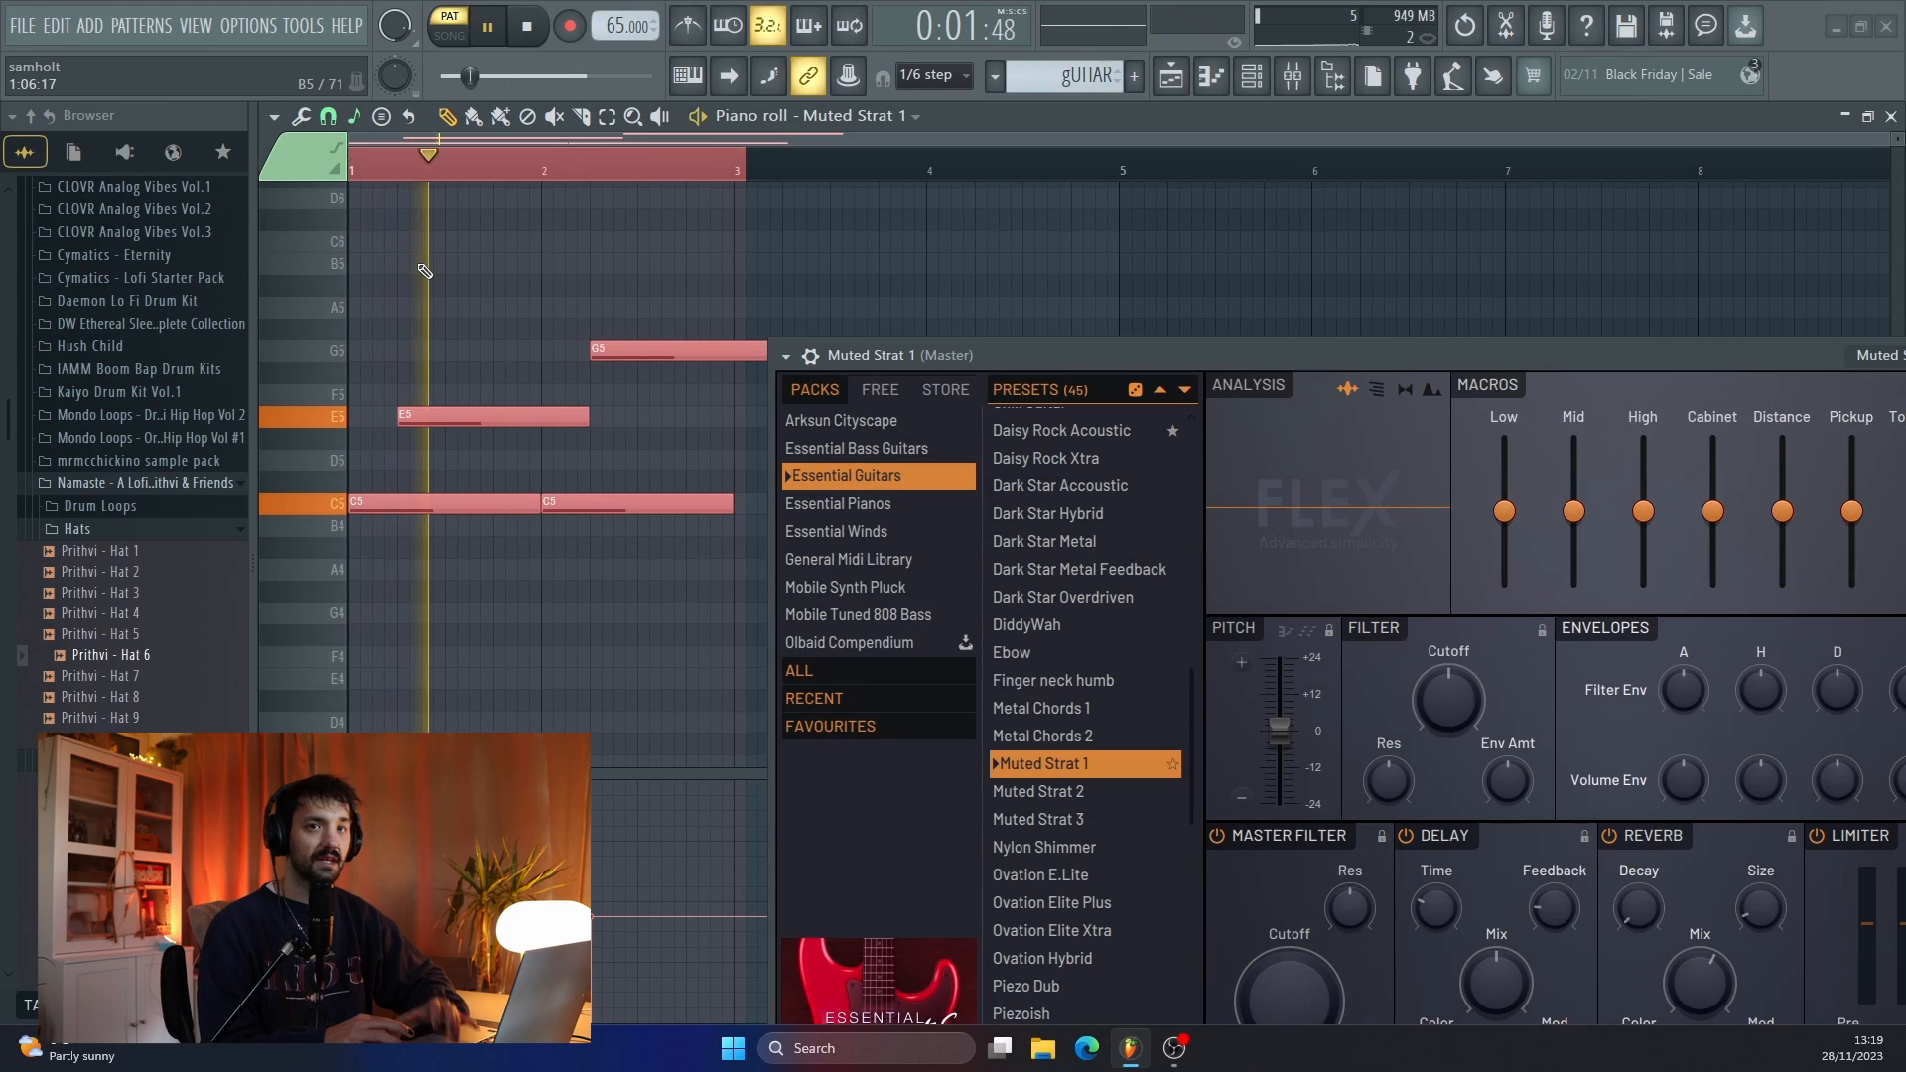
key("space")
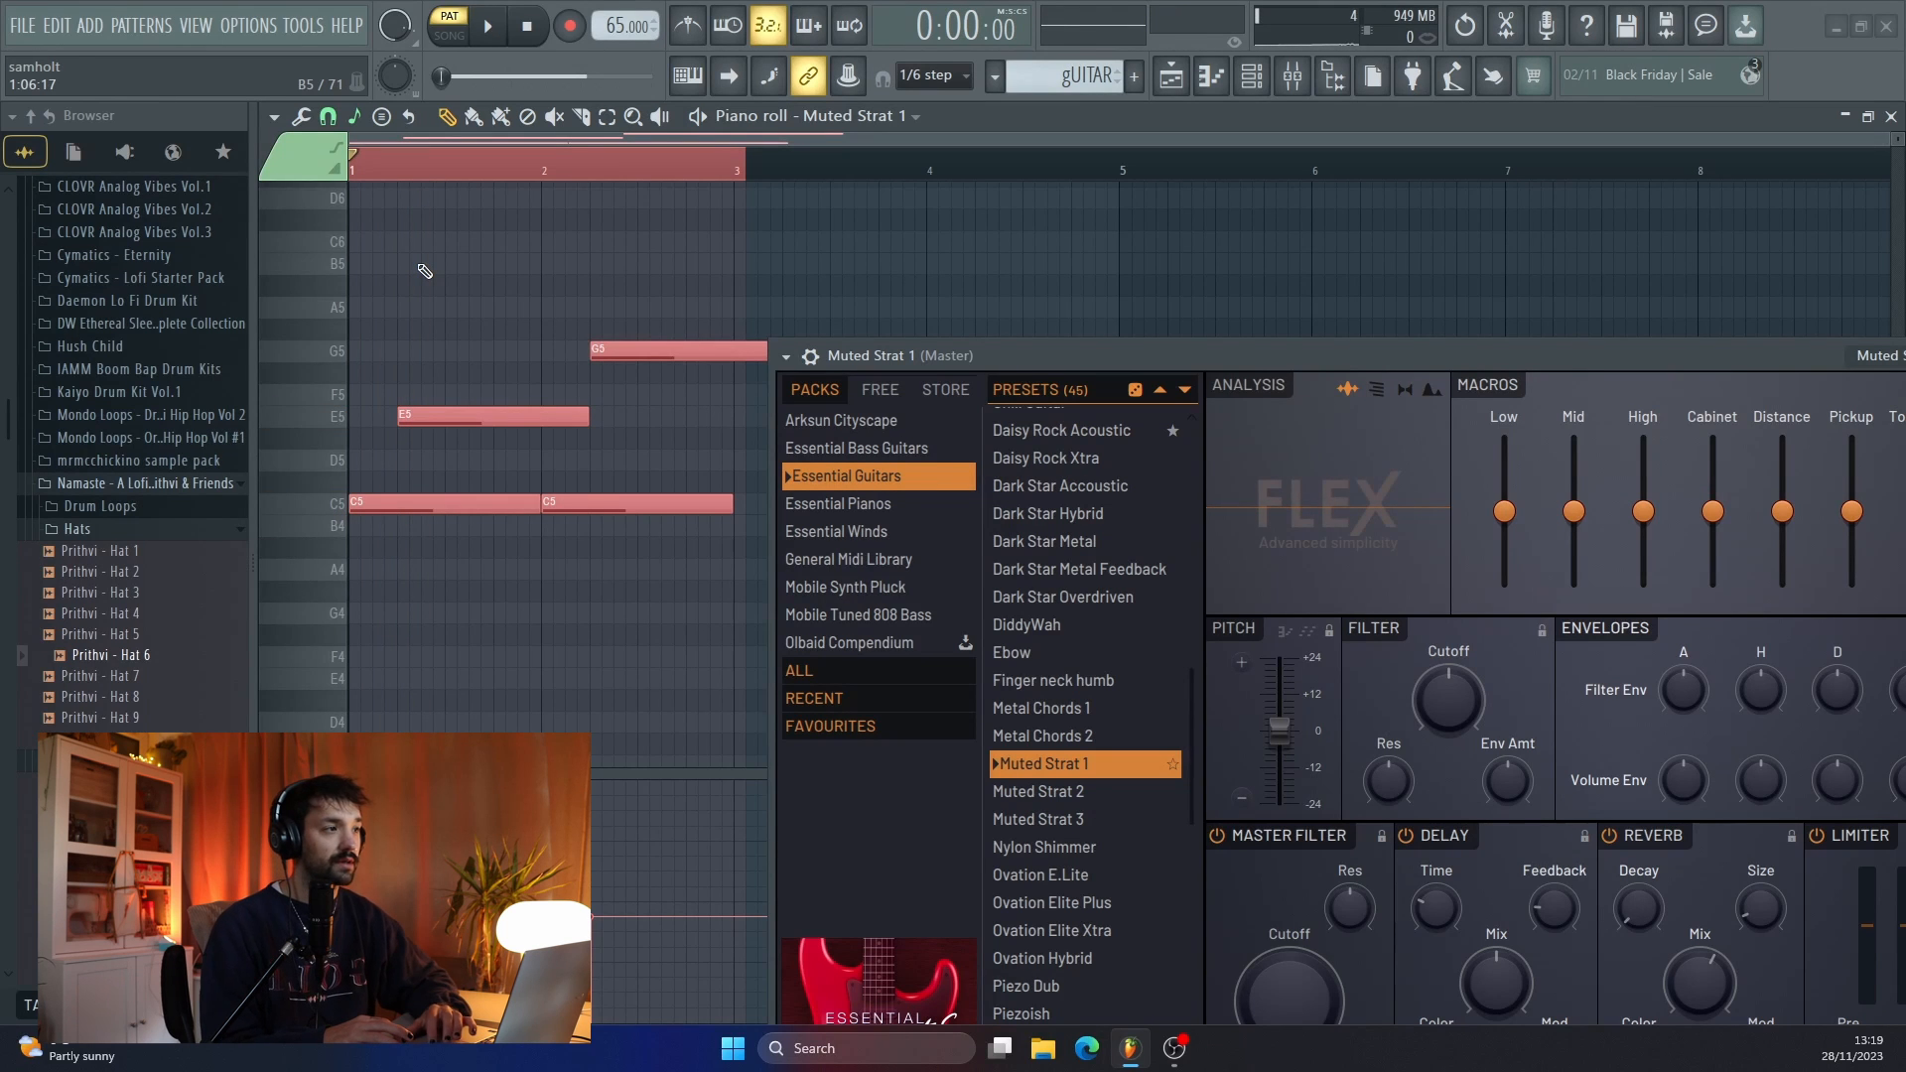
- Load the Chill Guitar preset from Essential Guitars and audition it with the gUITAR pattern
scroll(1046, 681, "up", 3)
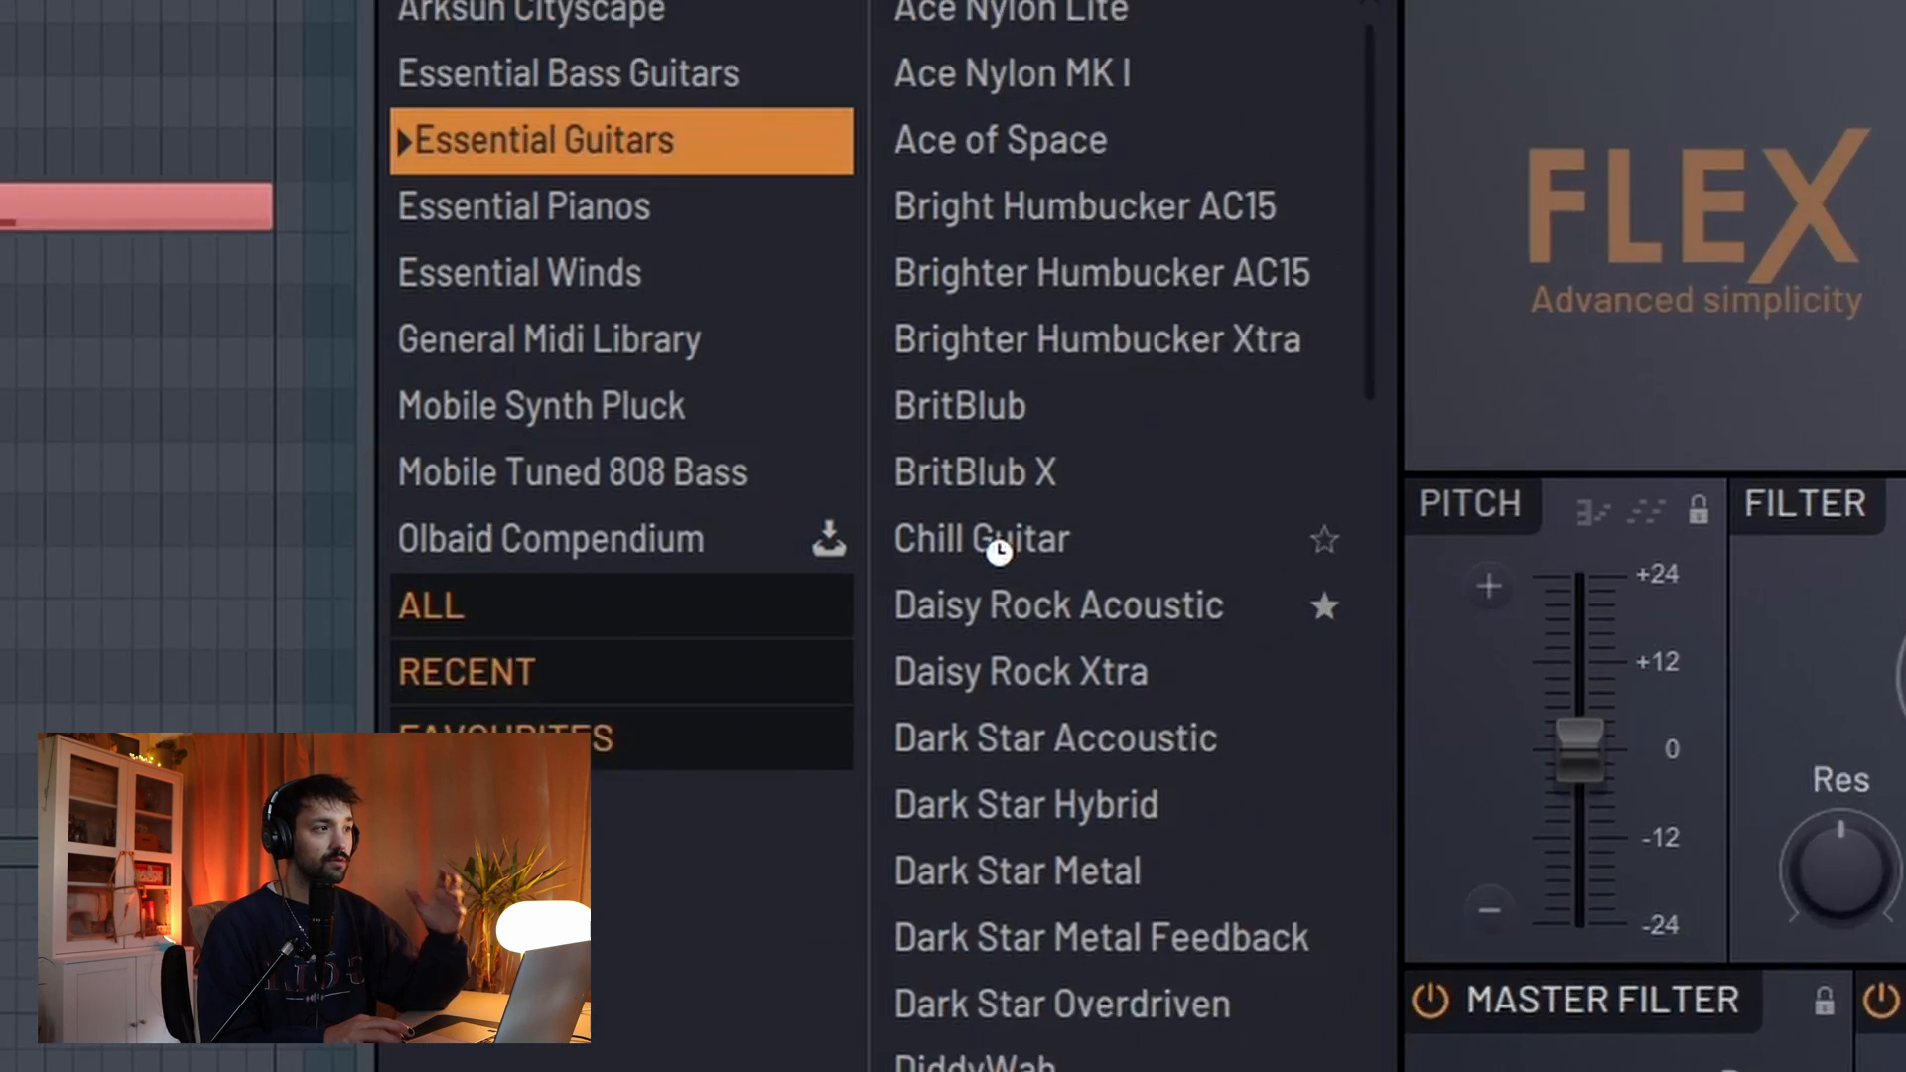
left_click(1037, 645)
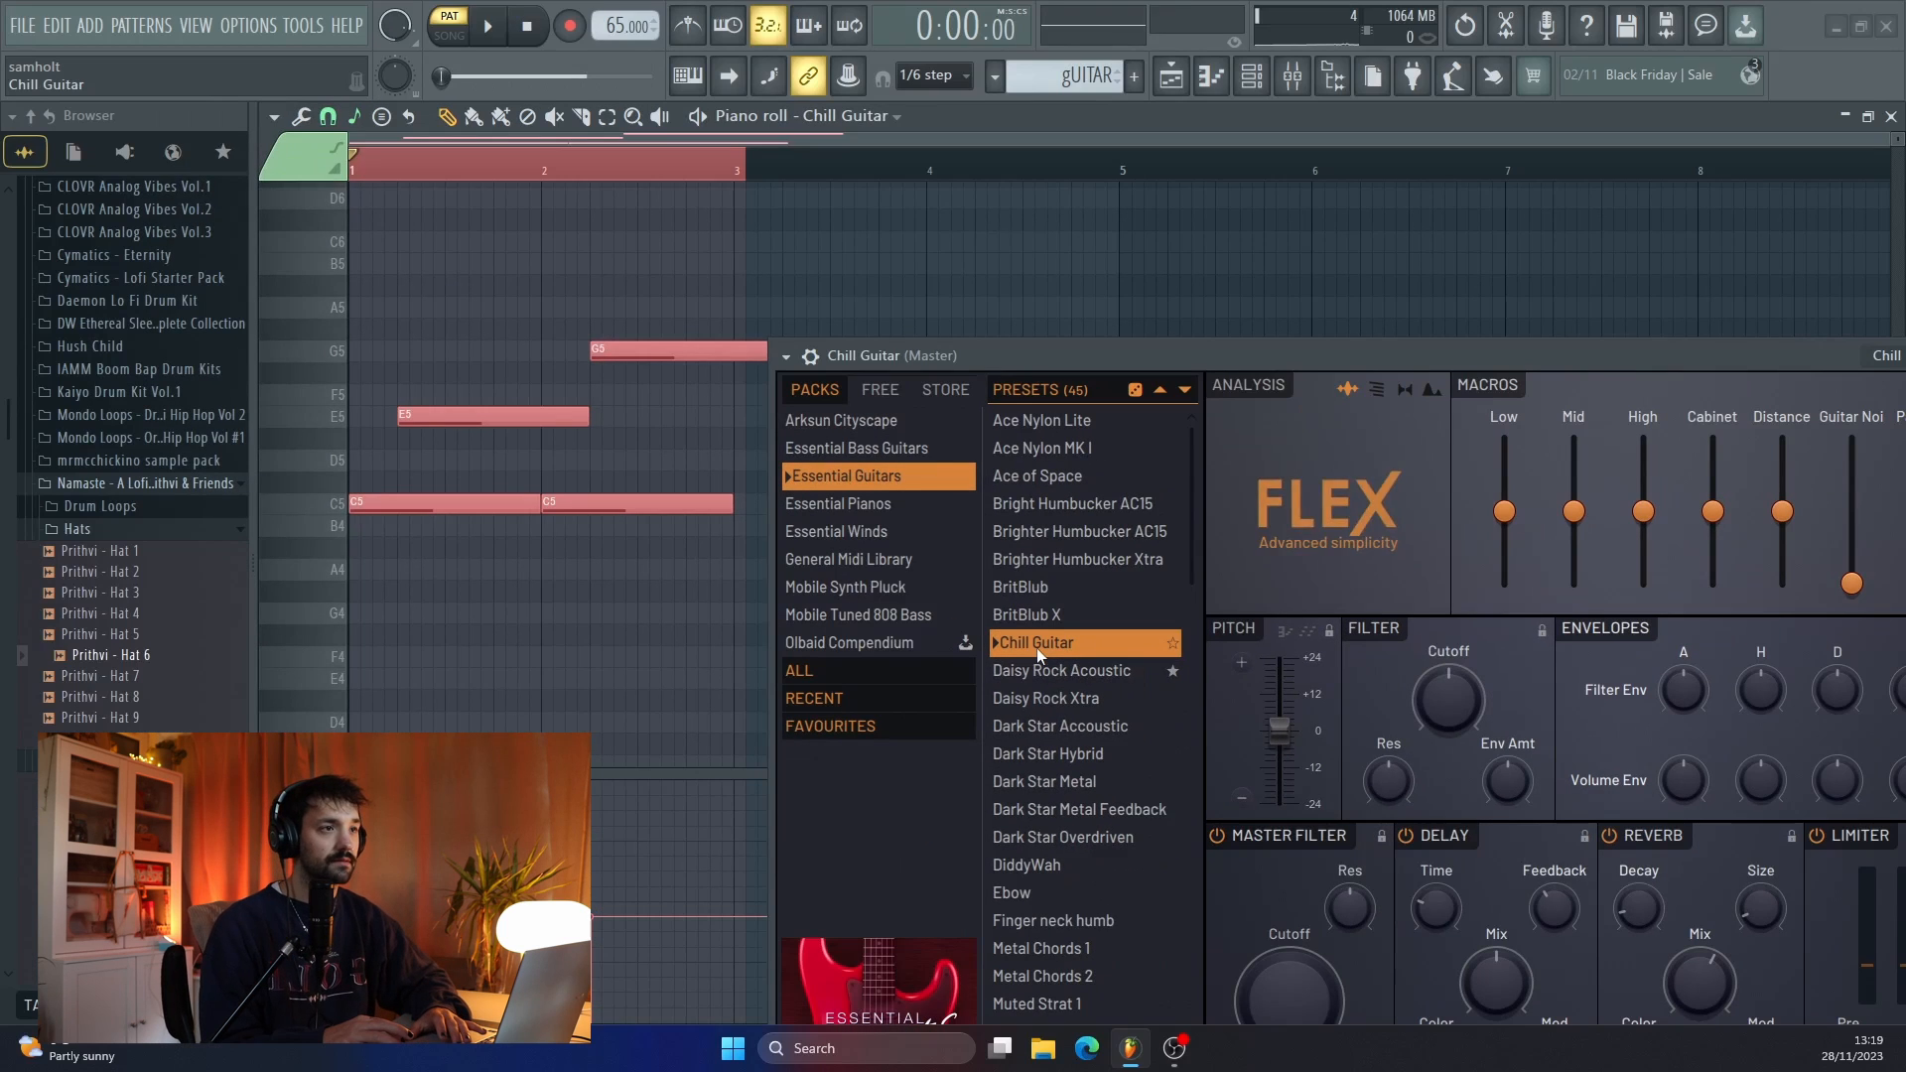
key("space")
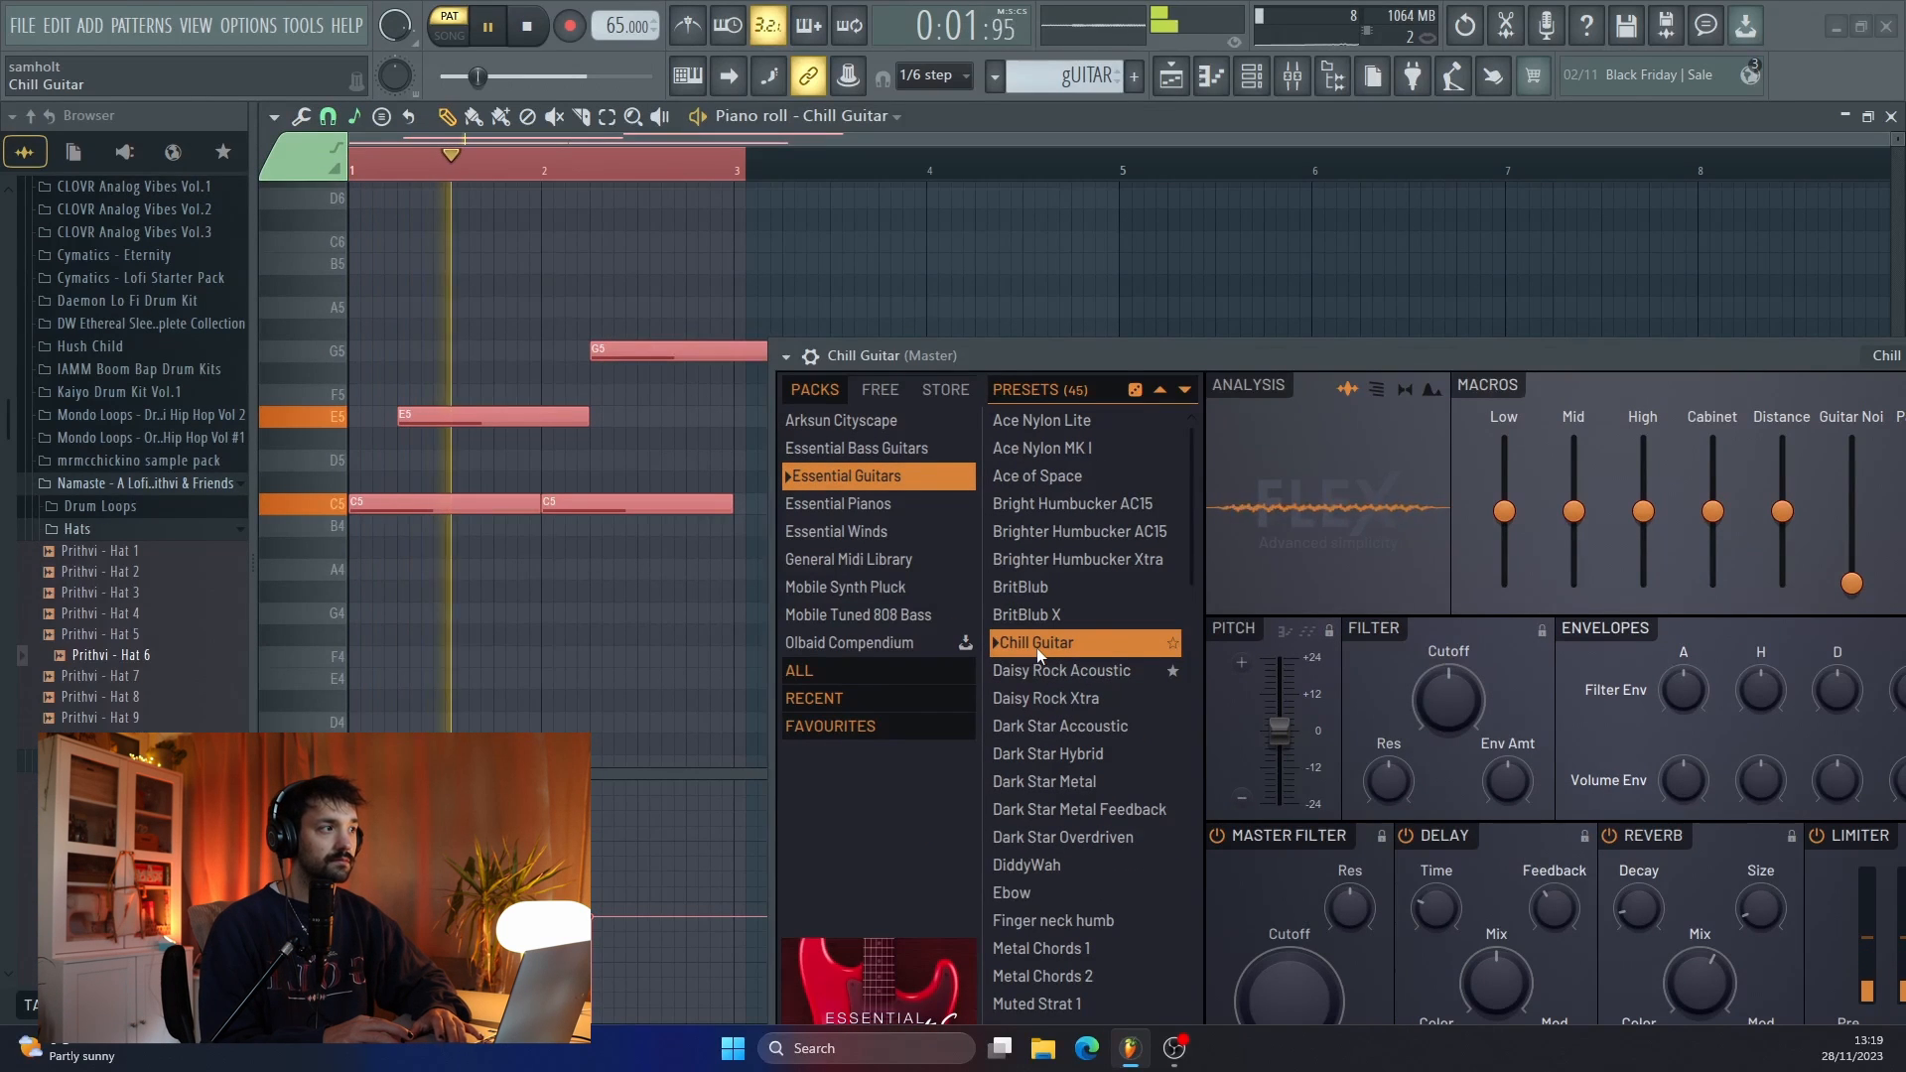
left_click_drag(1303, 356, 1147, 317)
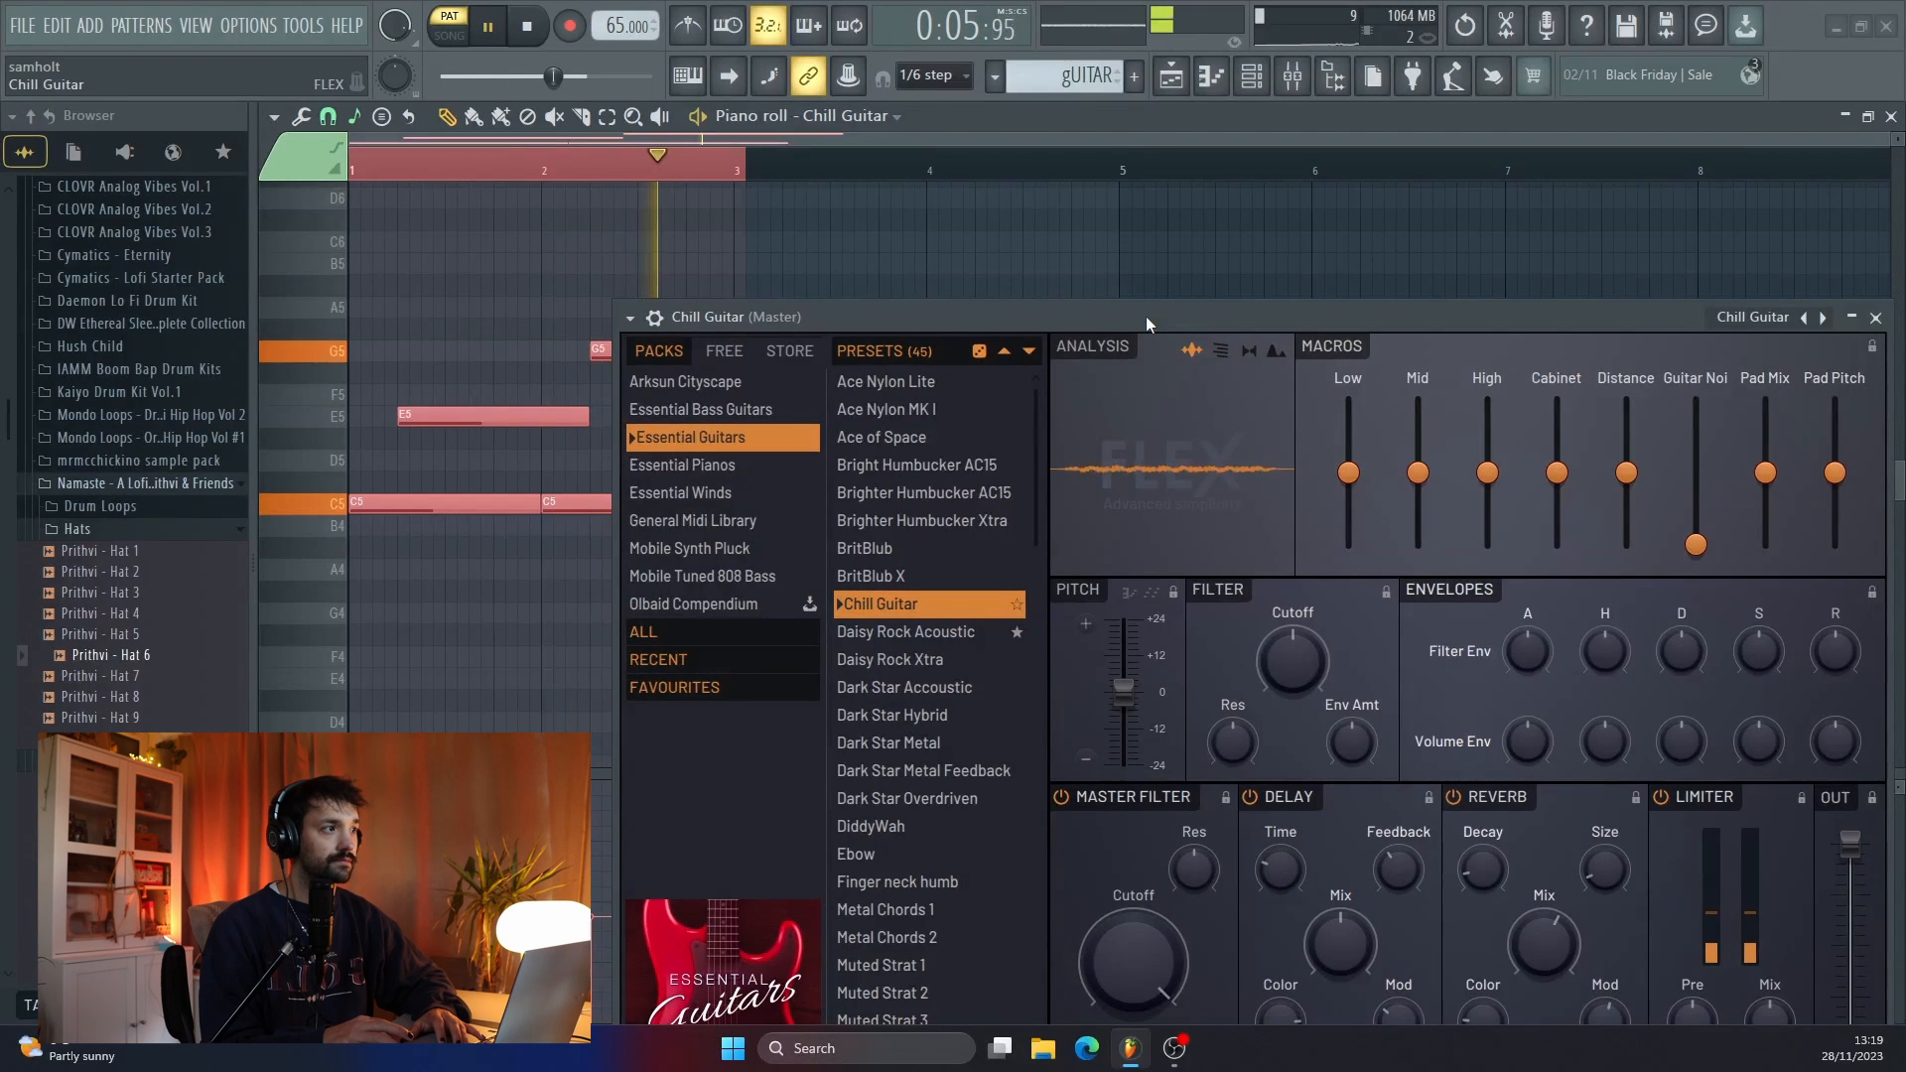
key("space")
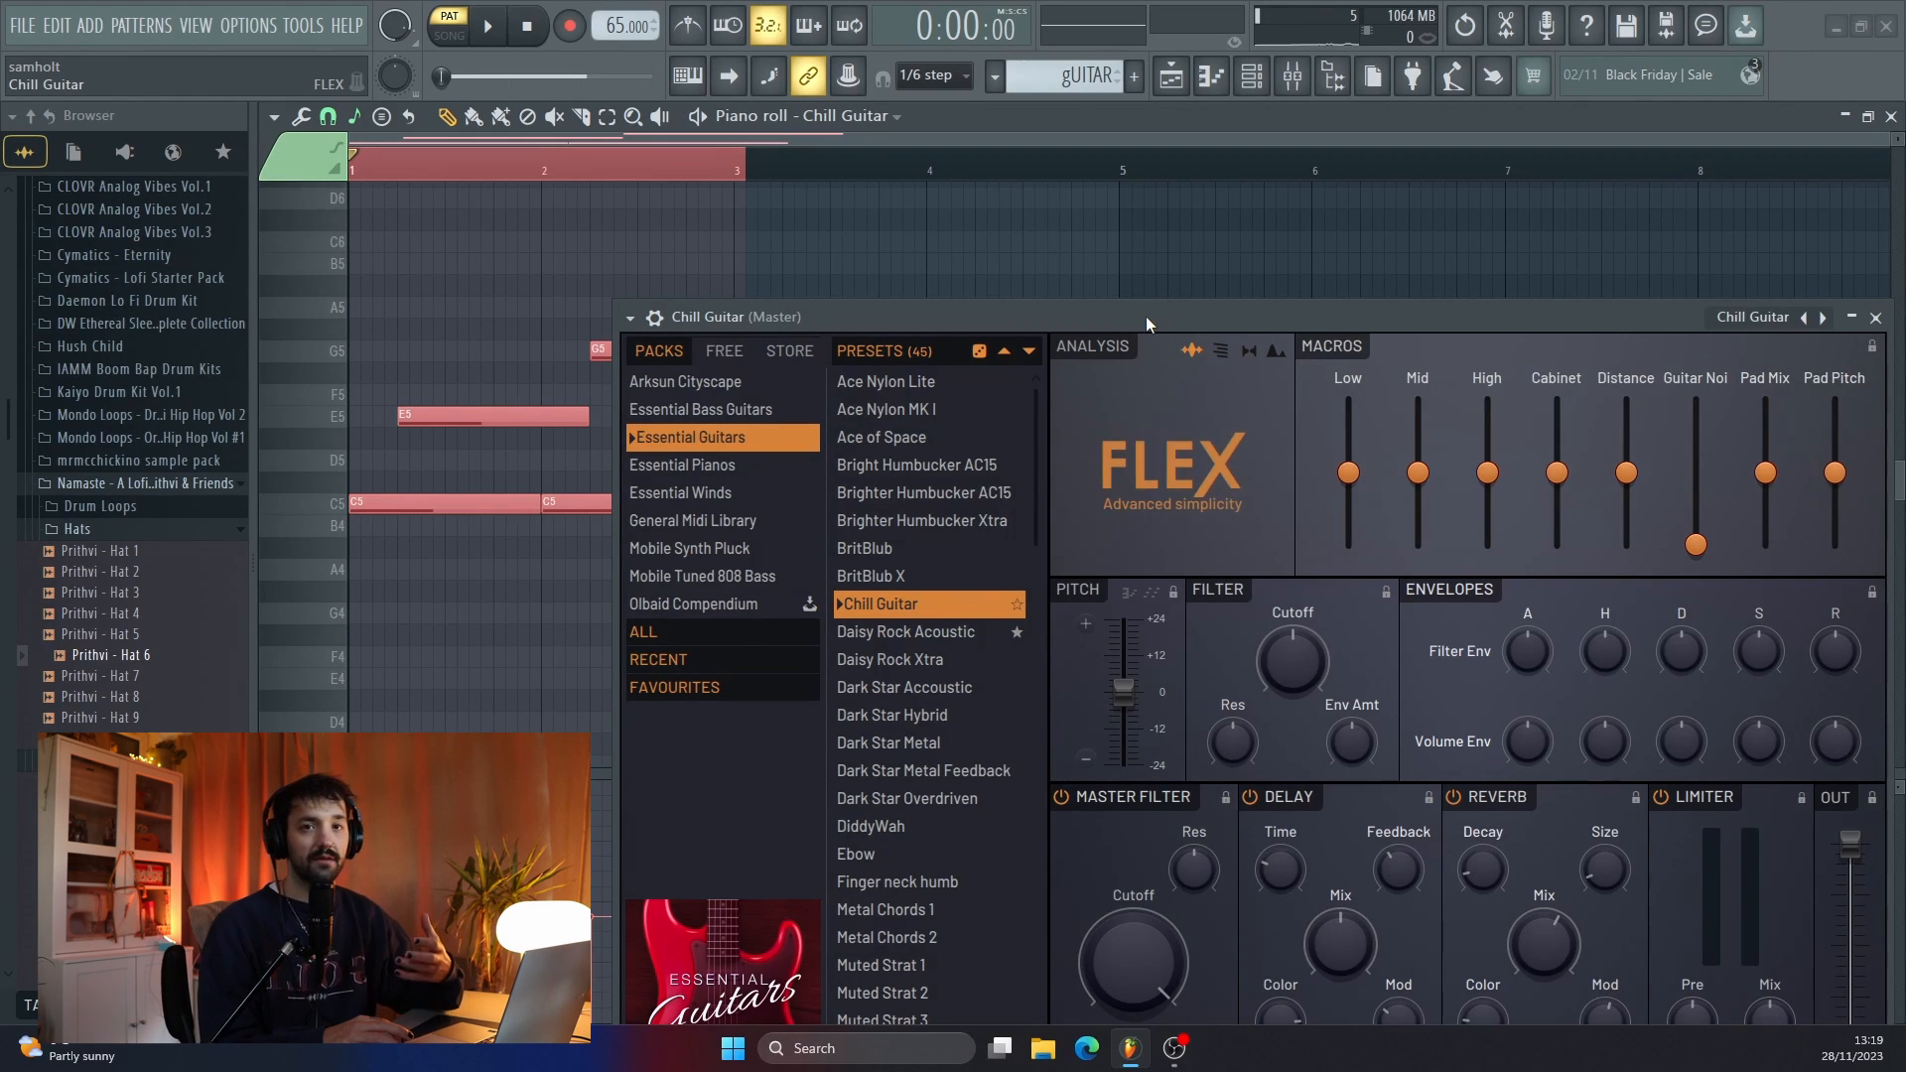
- Lower the Chill Guitar preset's Distance, Cabinet and Pad Mix macros all the way down
left_click_drag(1146, 316, 927, 181)
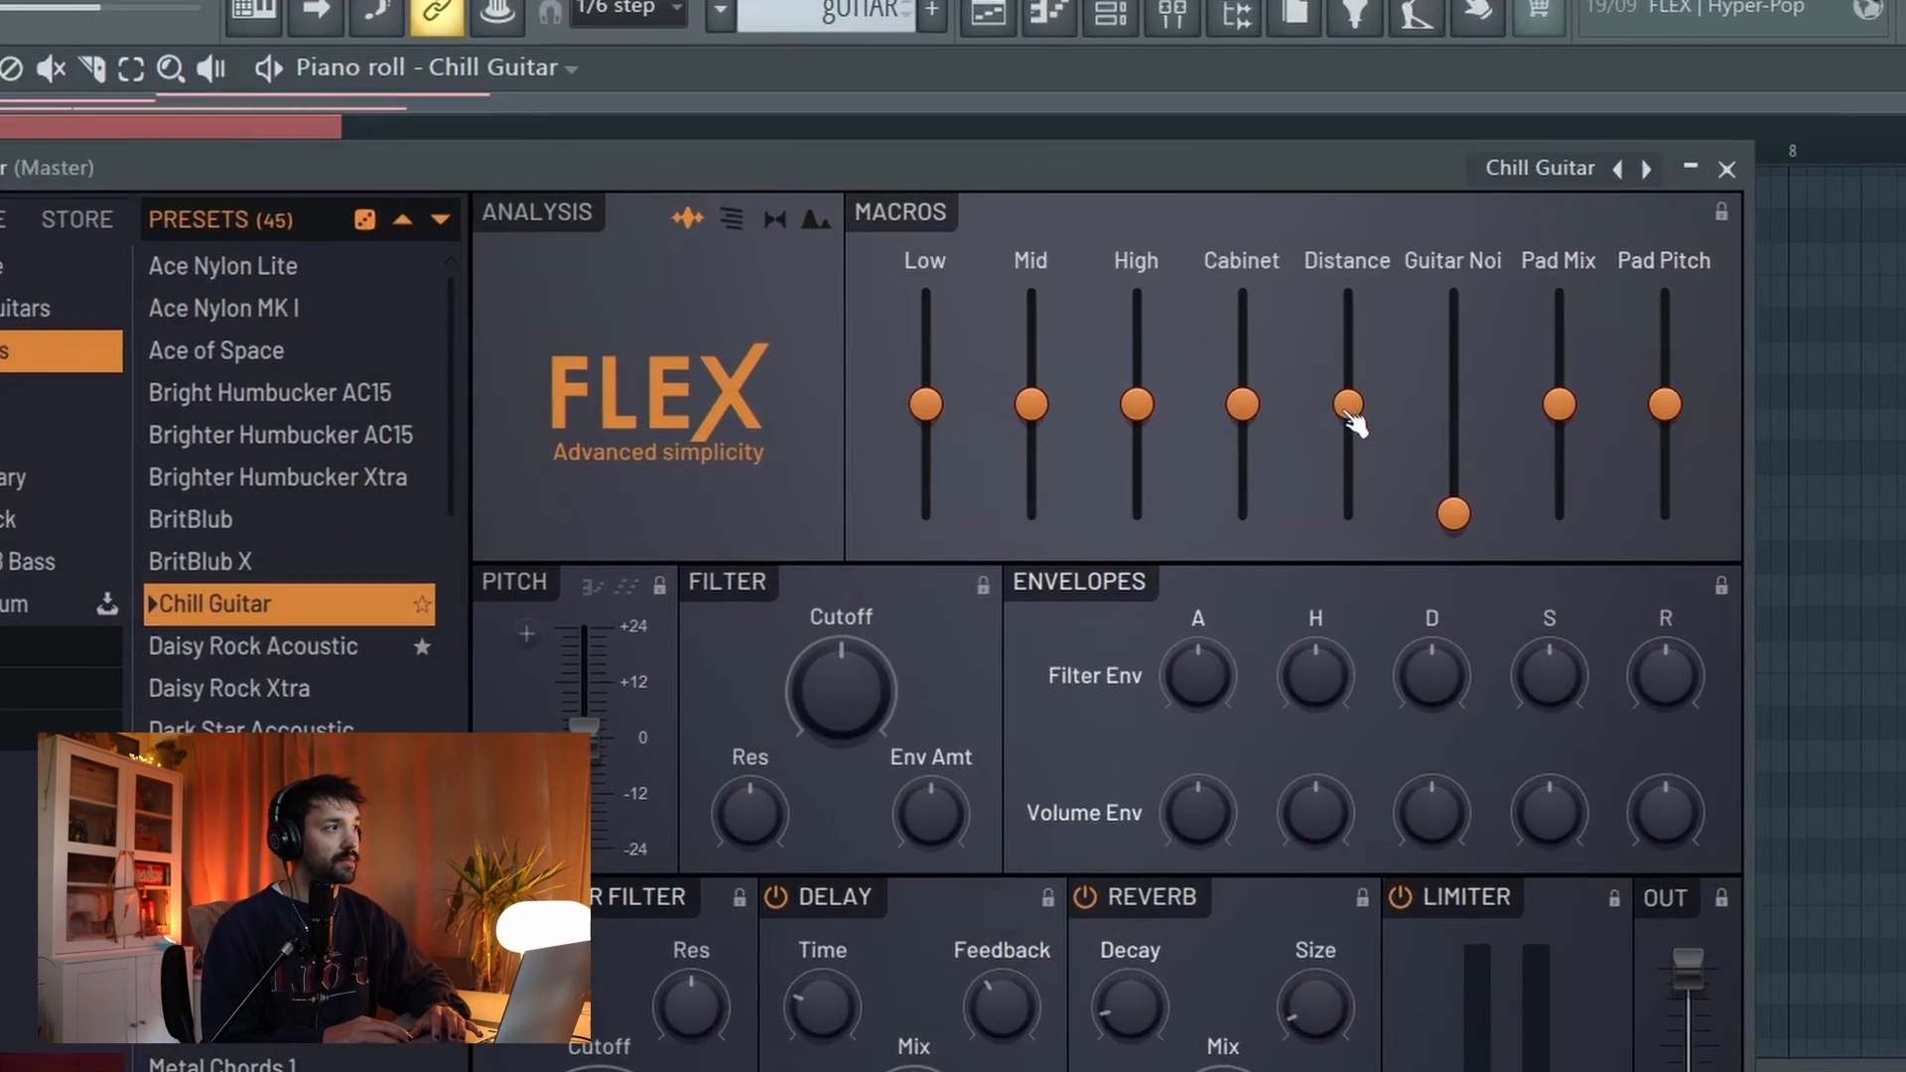
left_click_drag(1410, 346, 1407, 410)
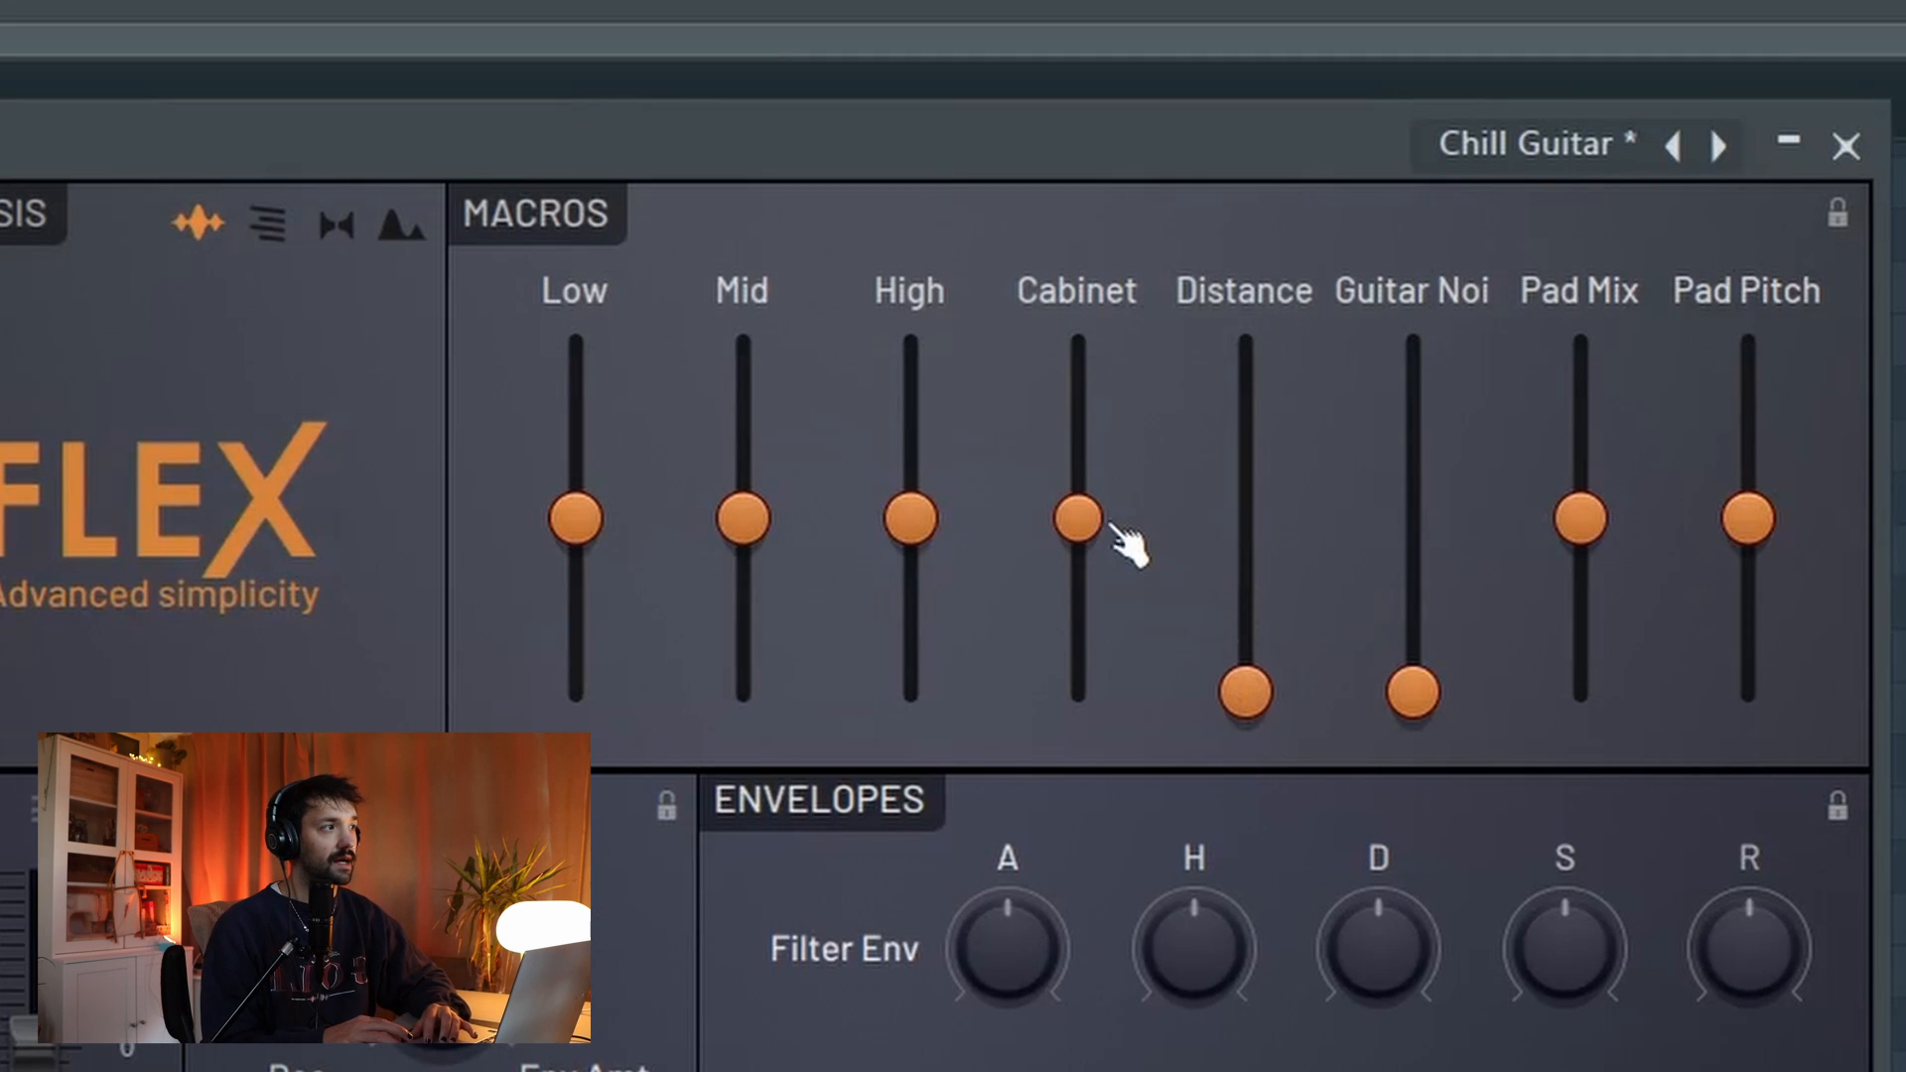
left_click_drag(1078, 533, 1078, 692)
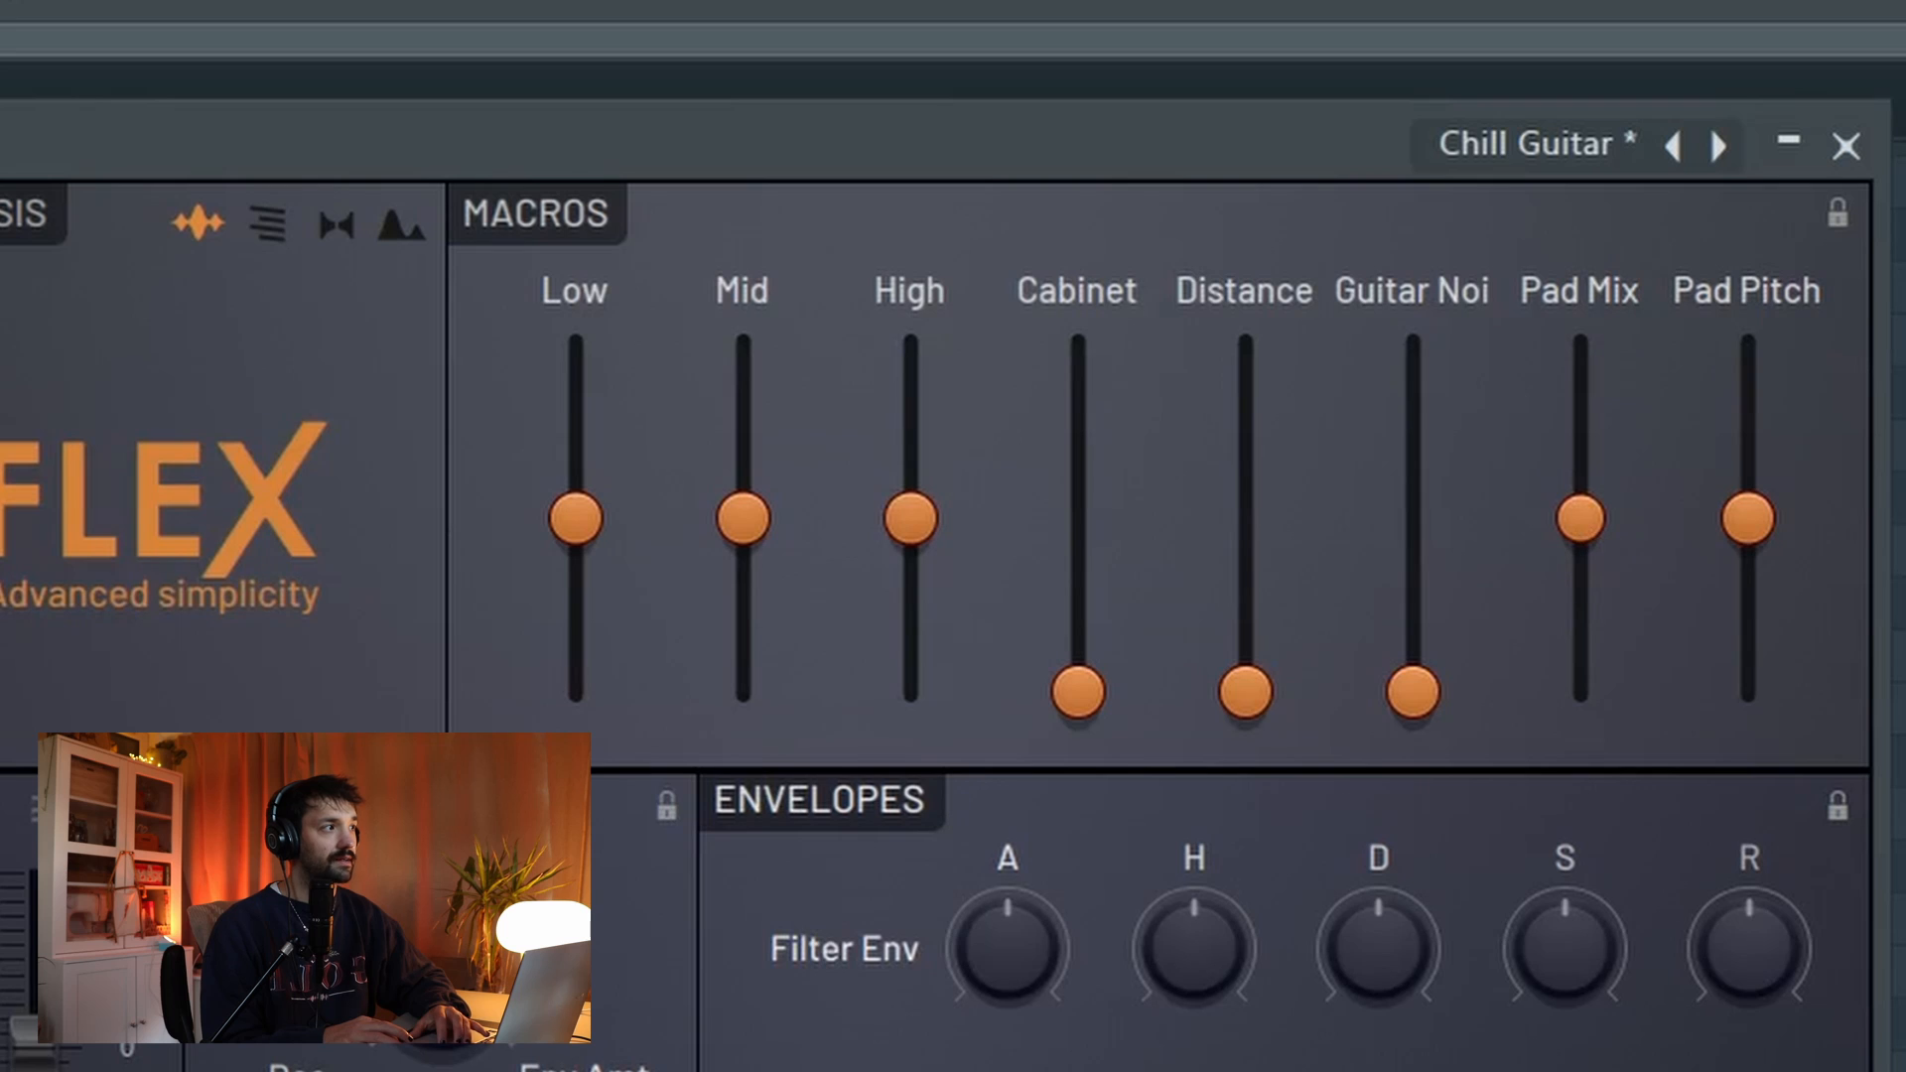
left_click_drag(1580, 519, 1581, 692)
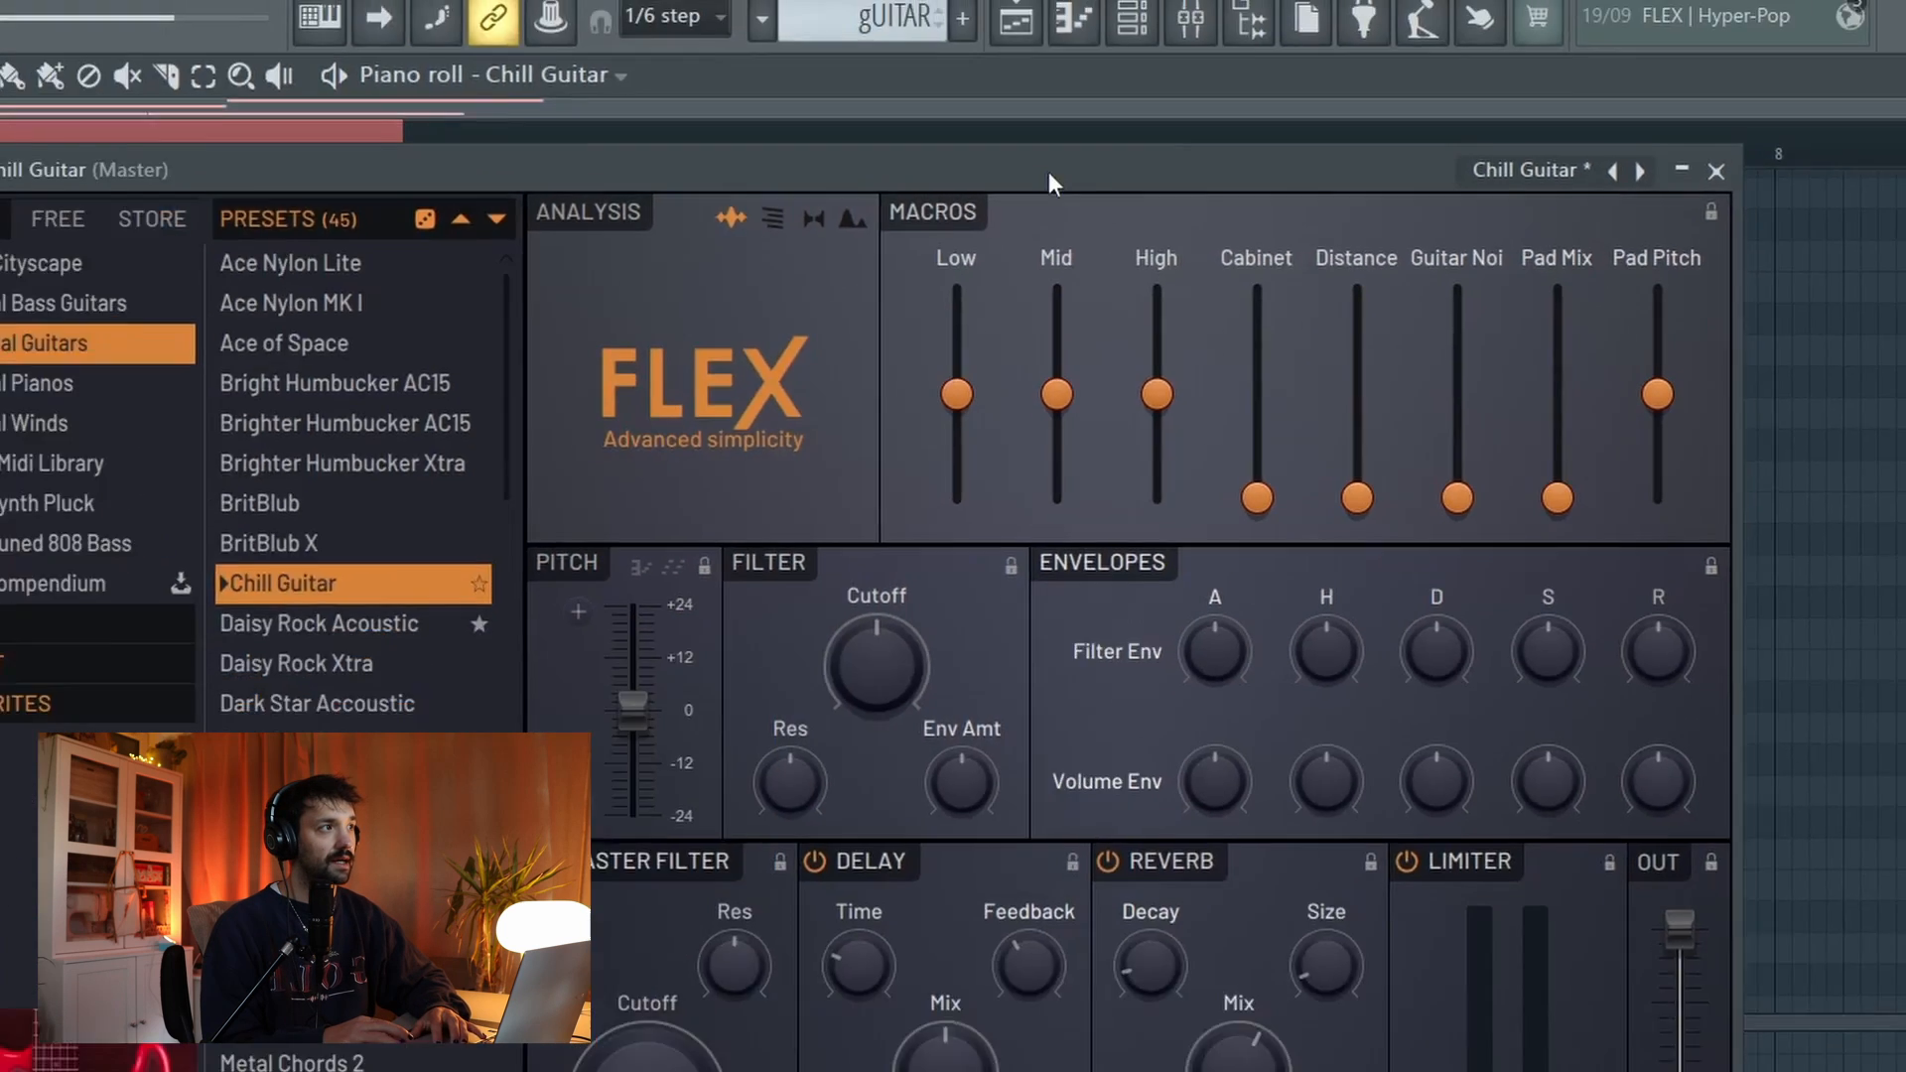
- Play the gUITAR pattern to audition the adjusted Chill Guitar sound
left_click_drag(735, 145, 1586, 234)
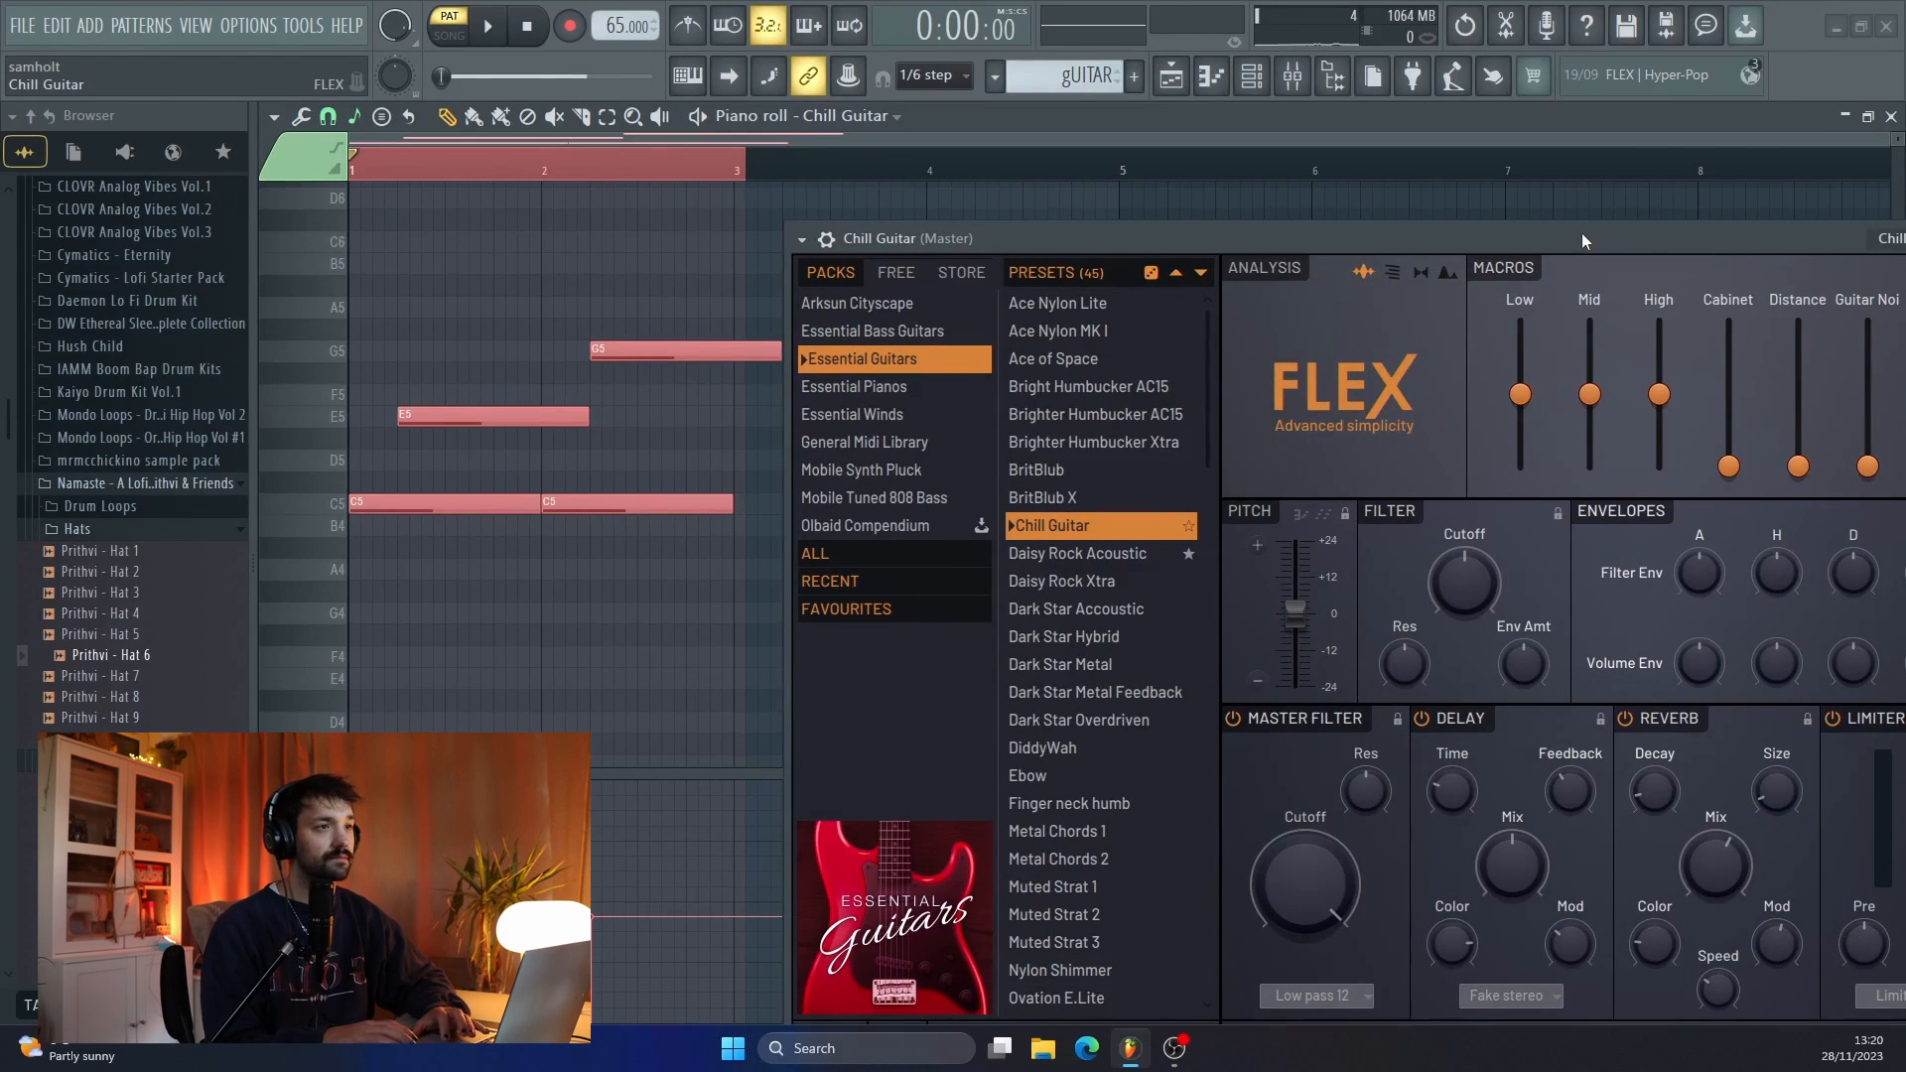
key("space")
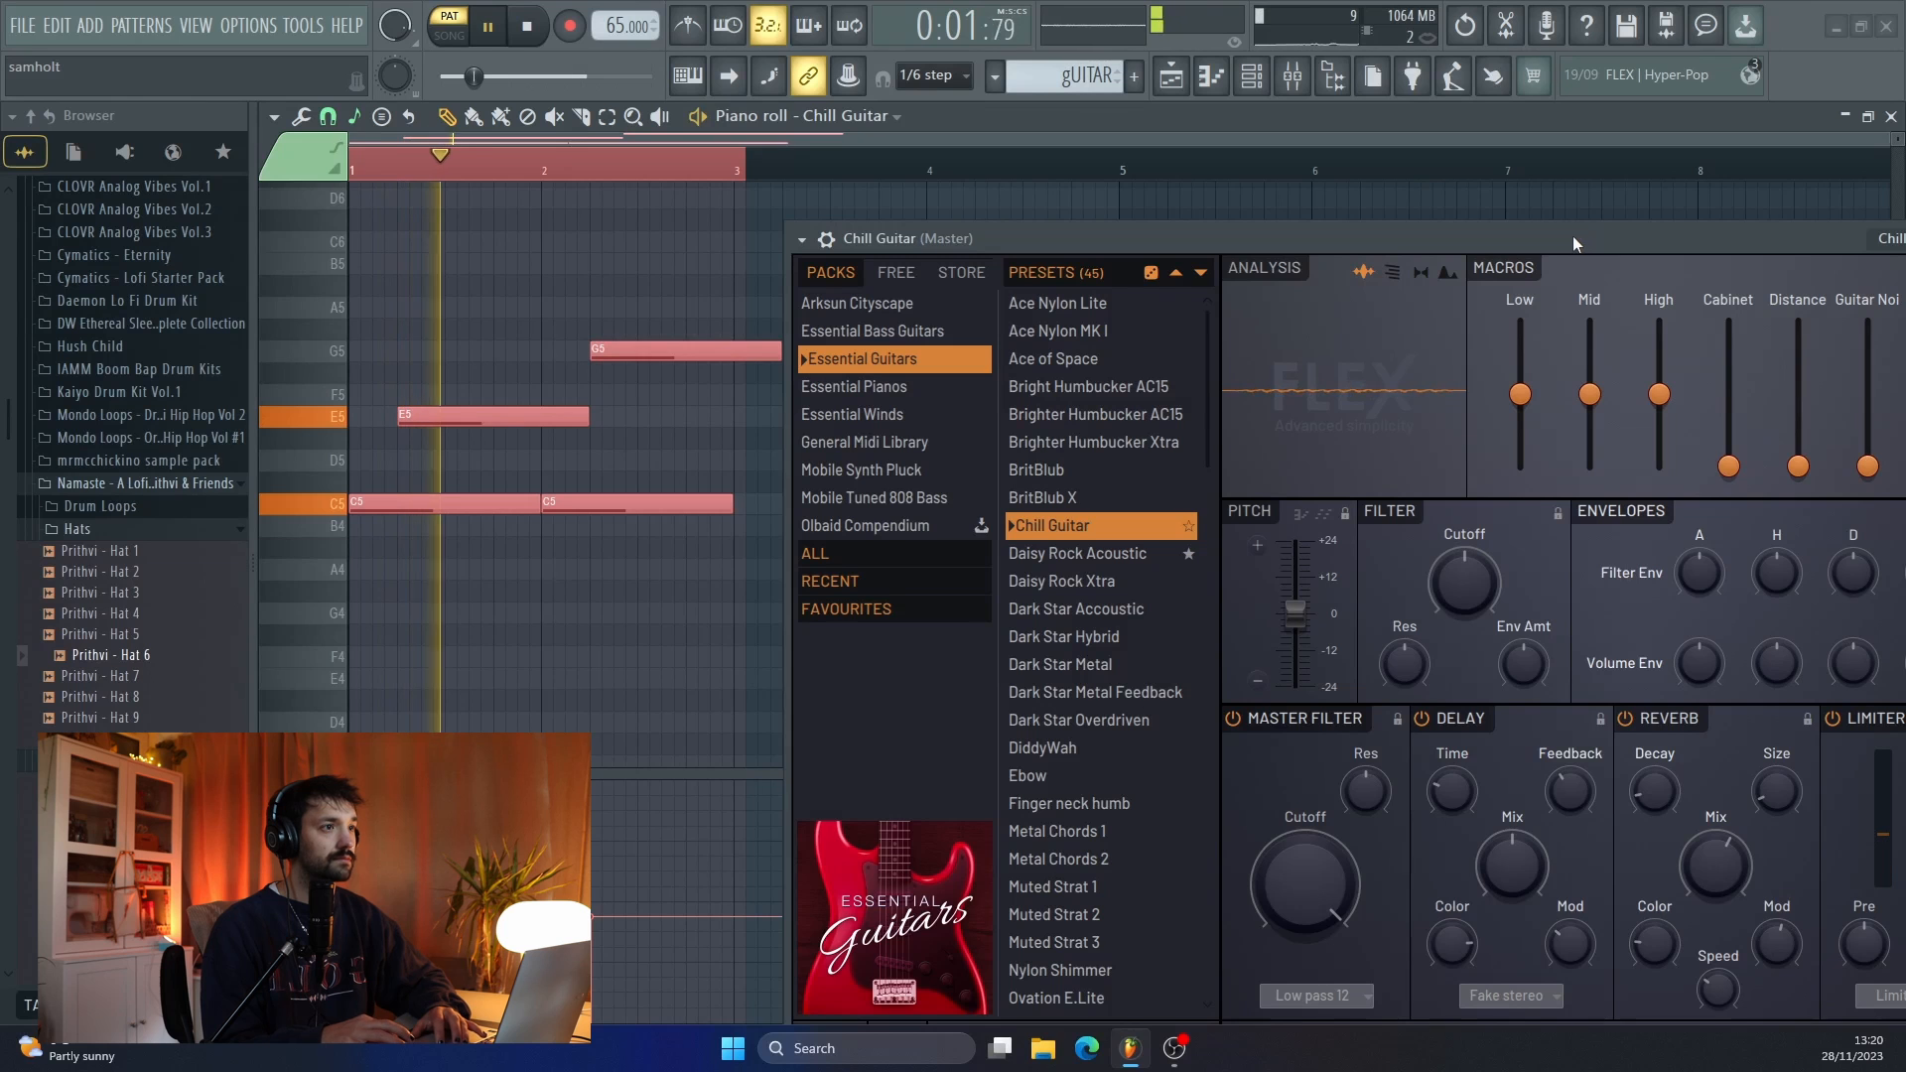
left_click_drag(1572, 235, 1360, 212)
key("space")
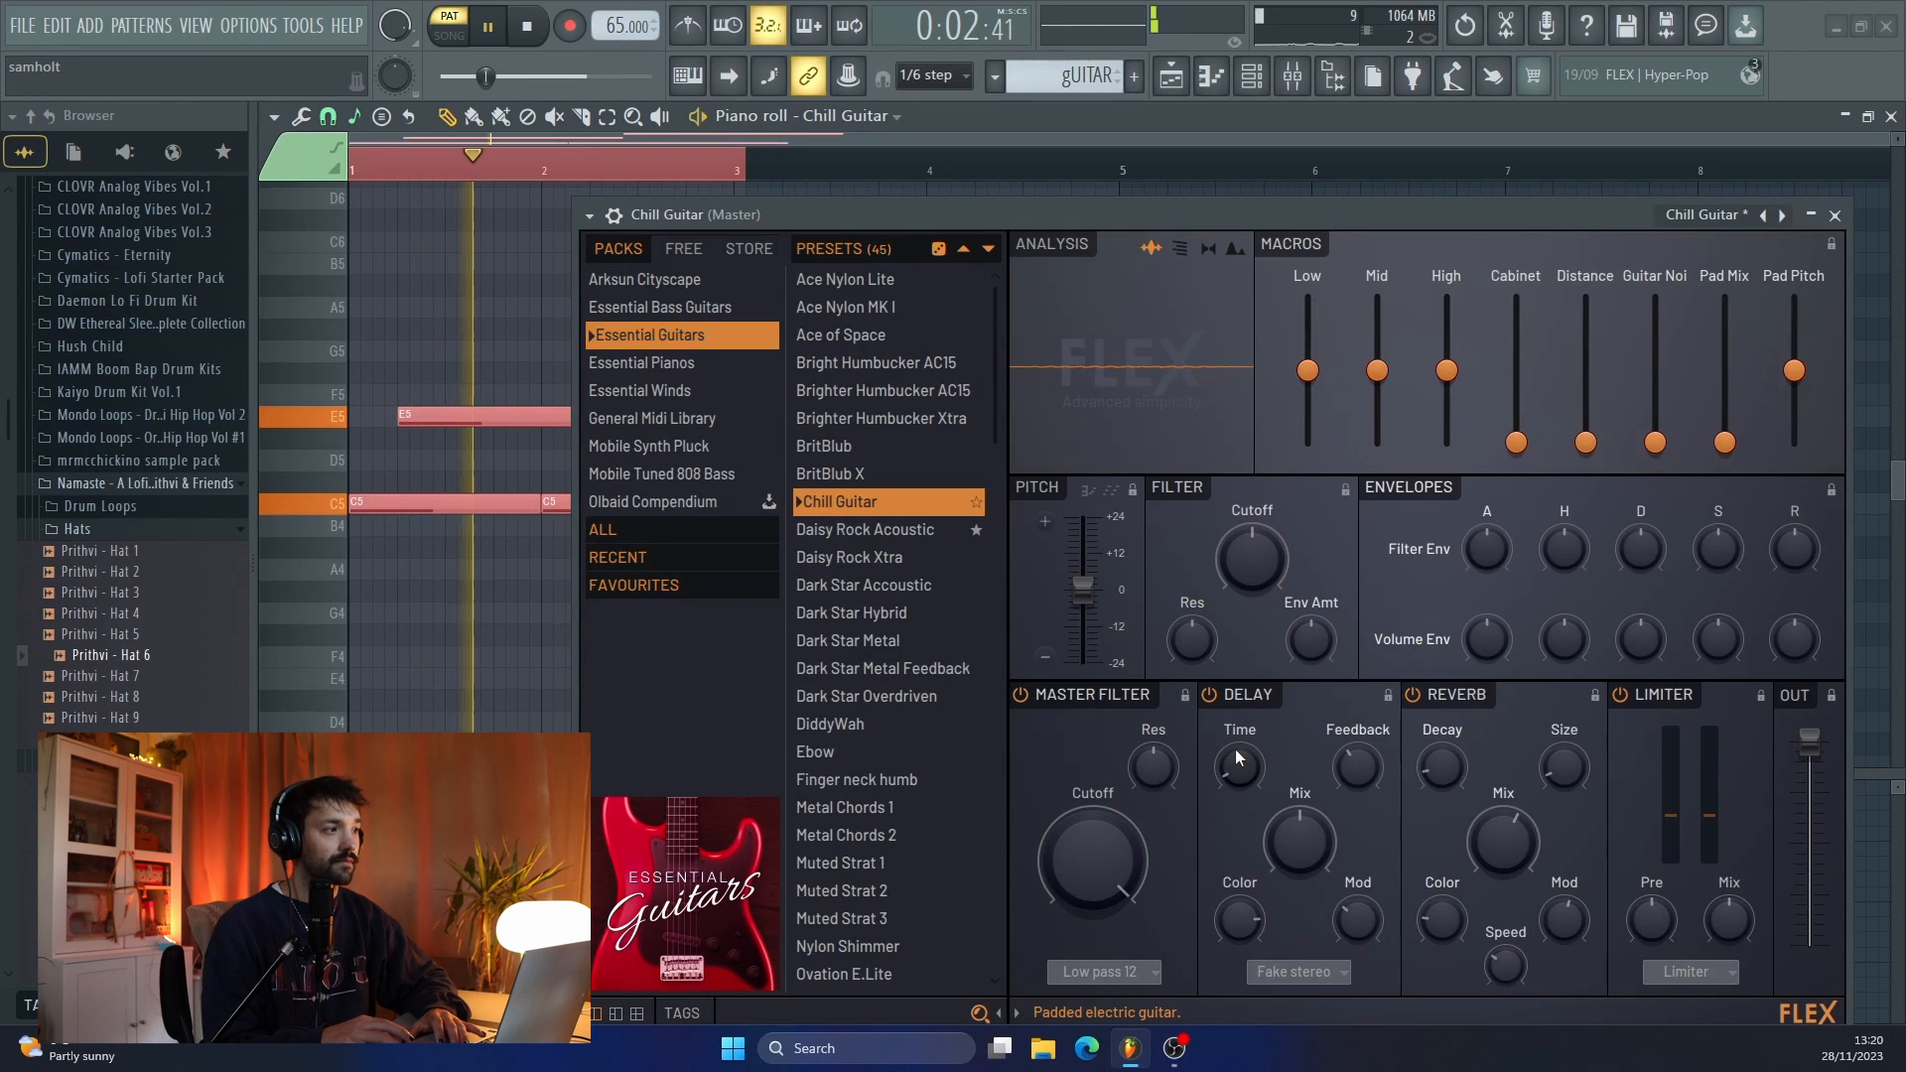
key("space")
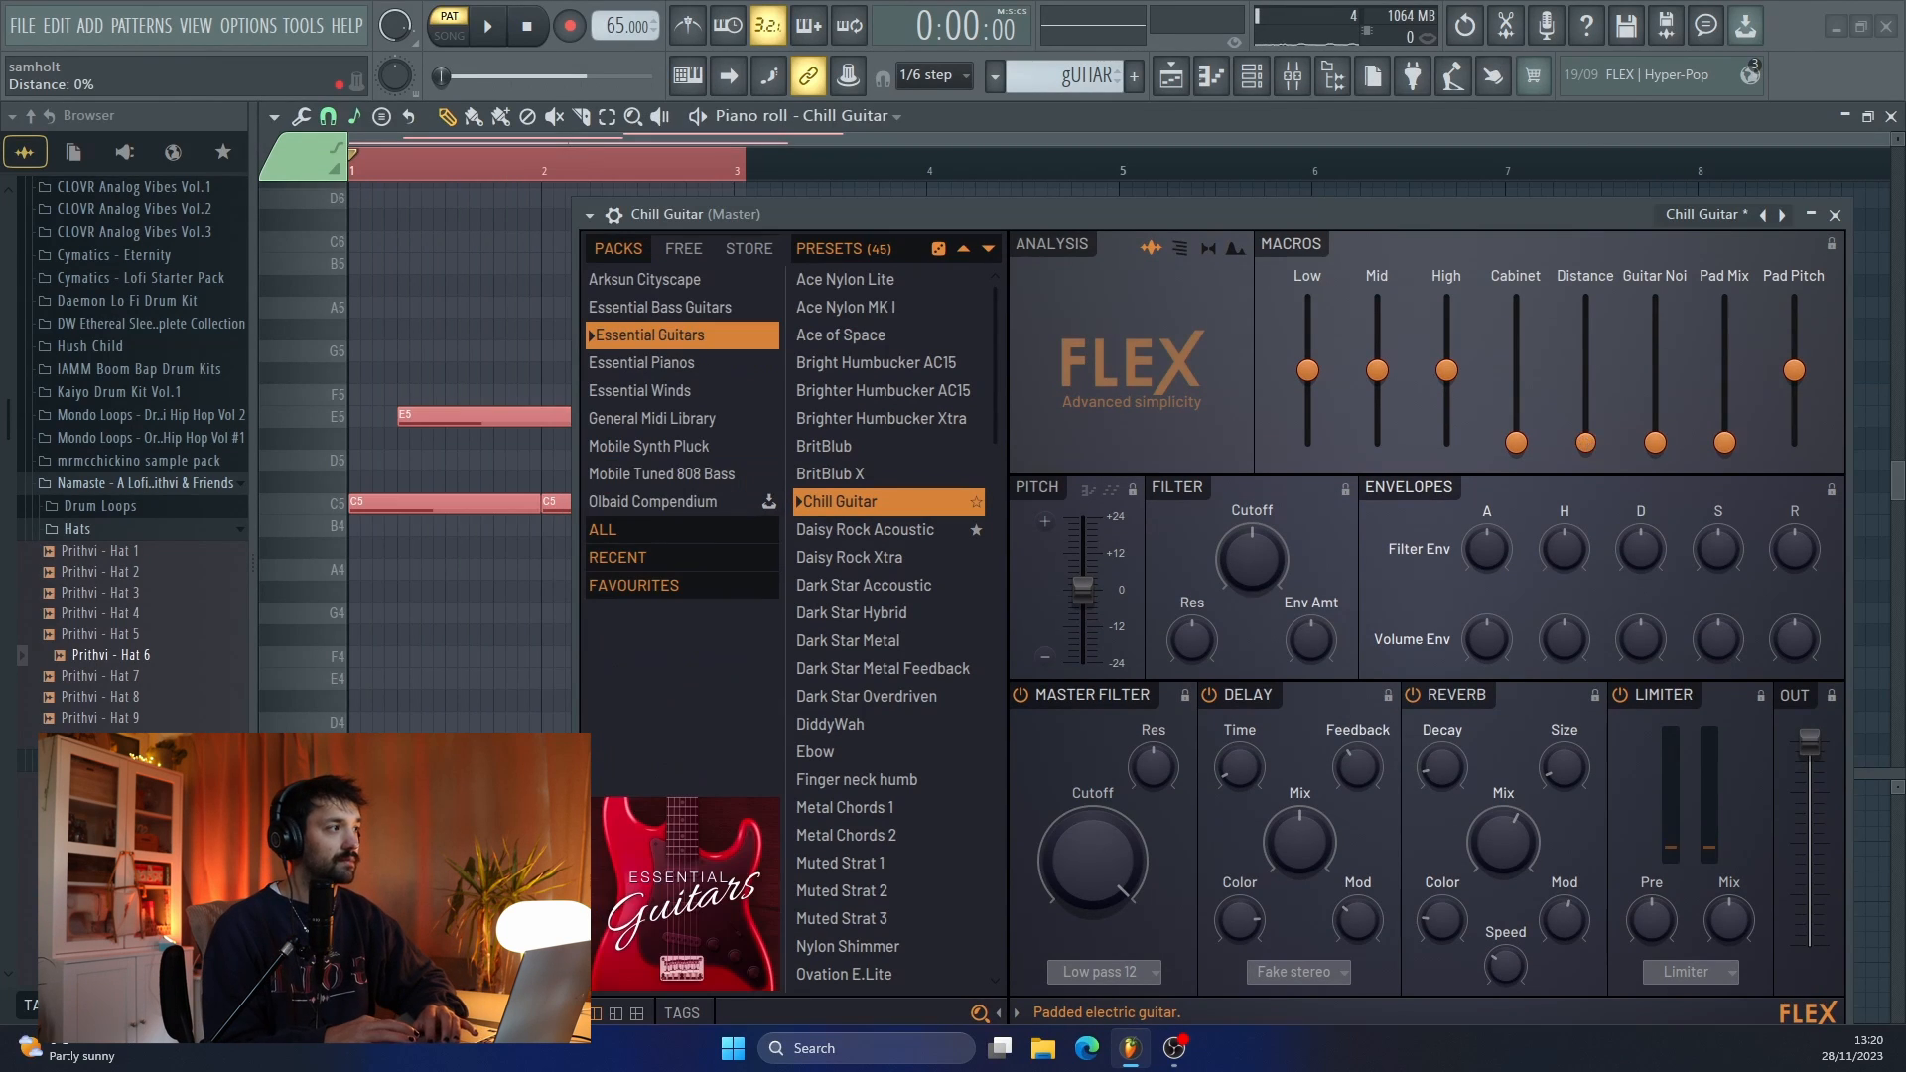
key("space")
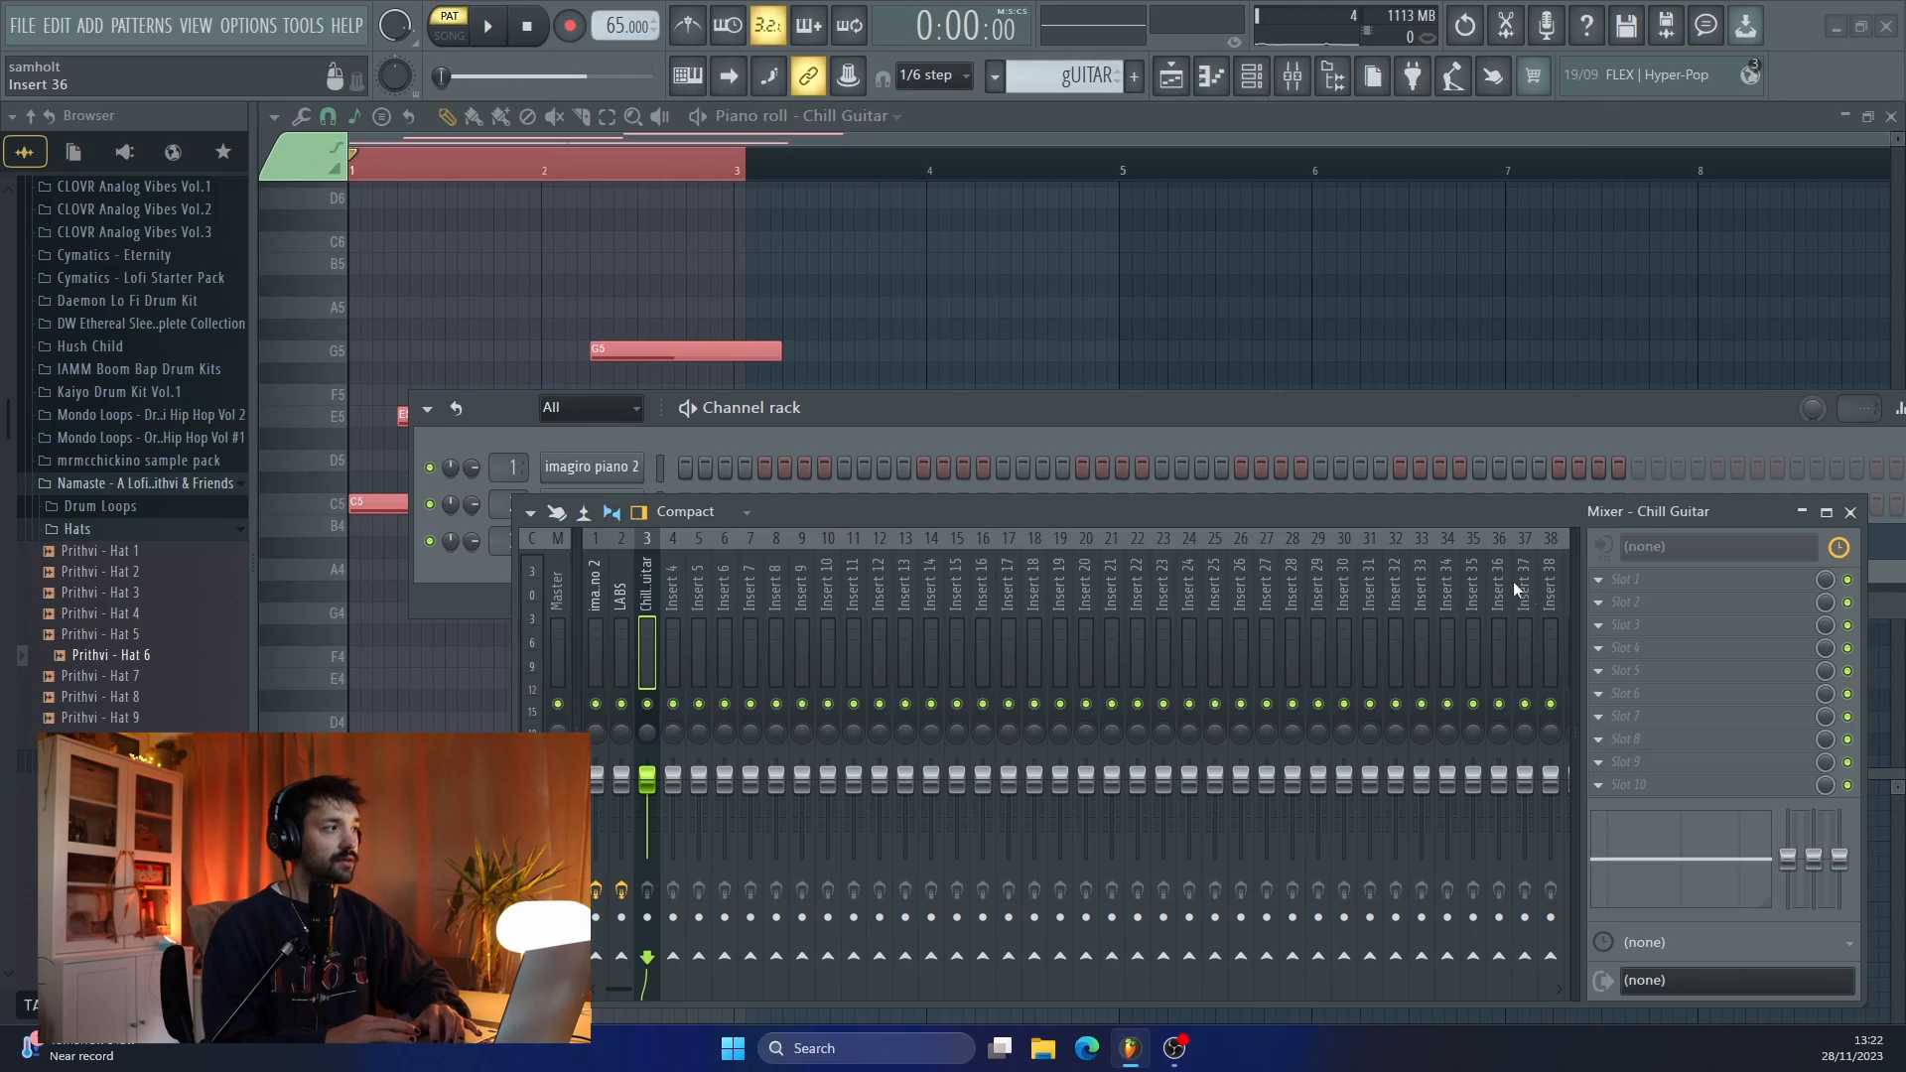
- Insert Ozone 11 Equalizer in the first effect slot of the Chill Guitar mixer track
right_click(1629, 526)
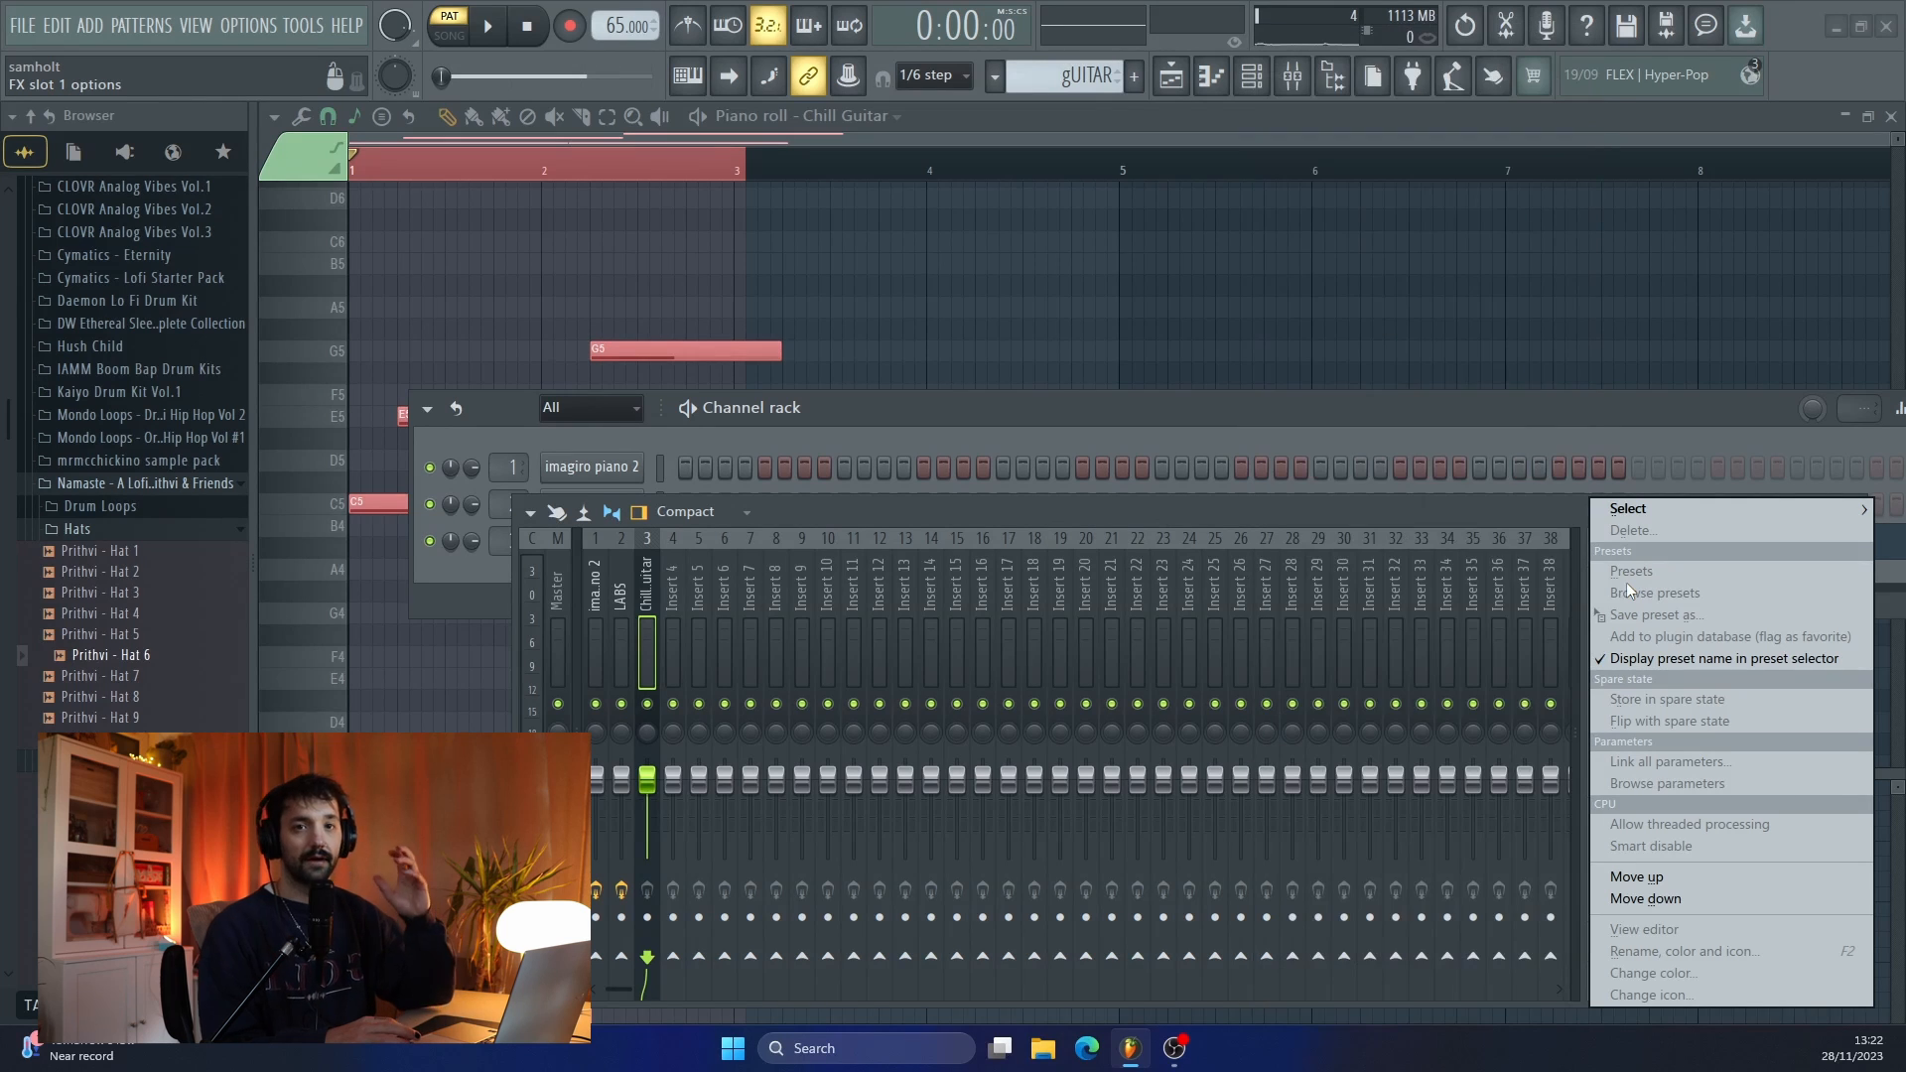
mouse_move(1649, 508)
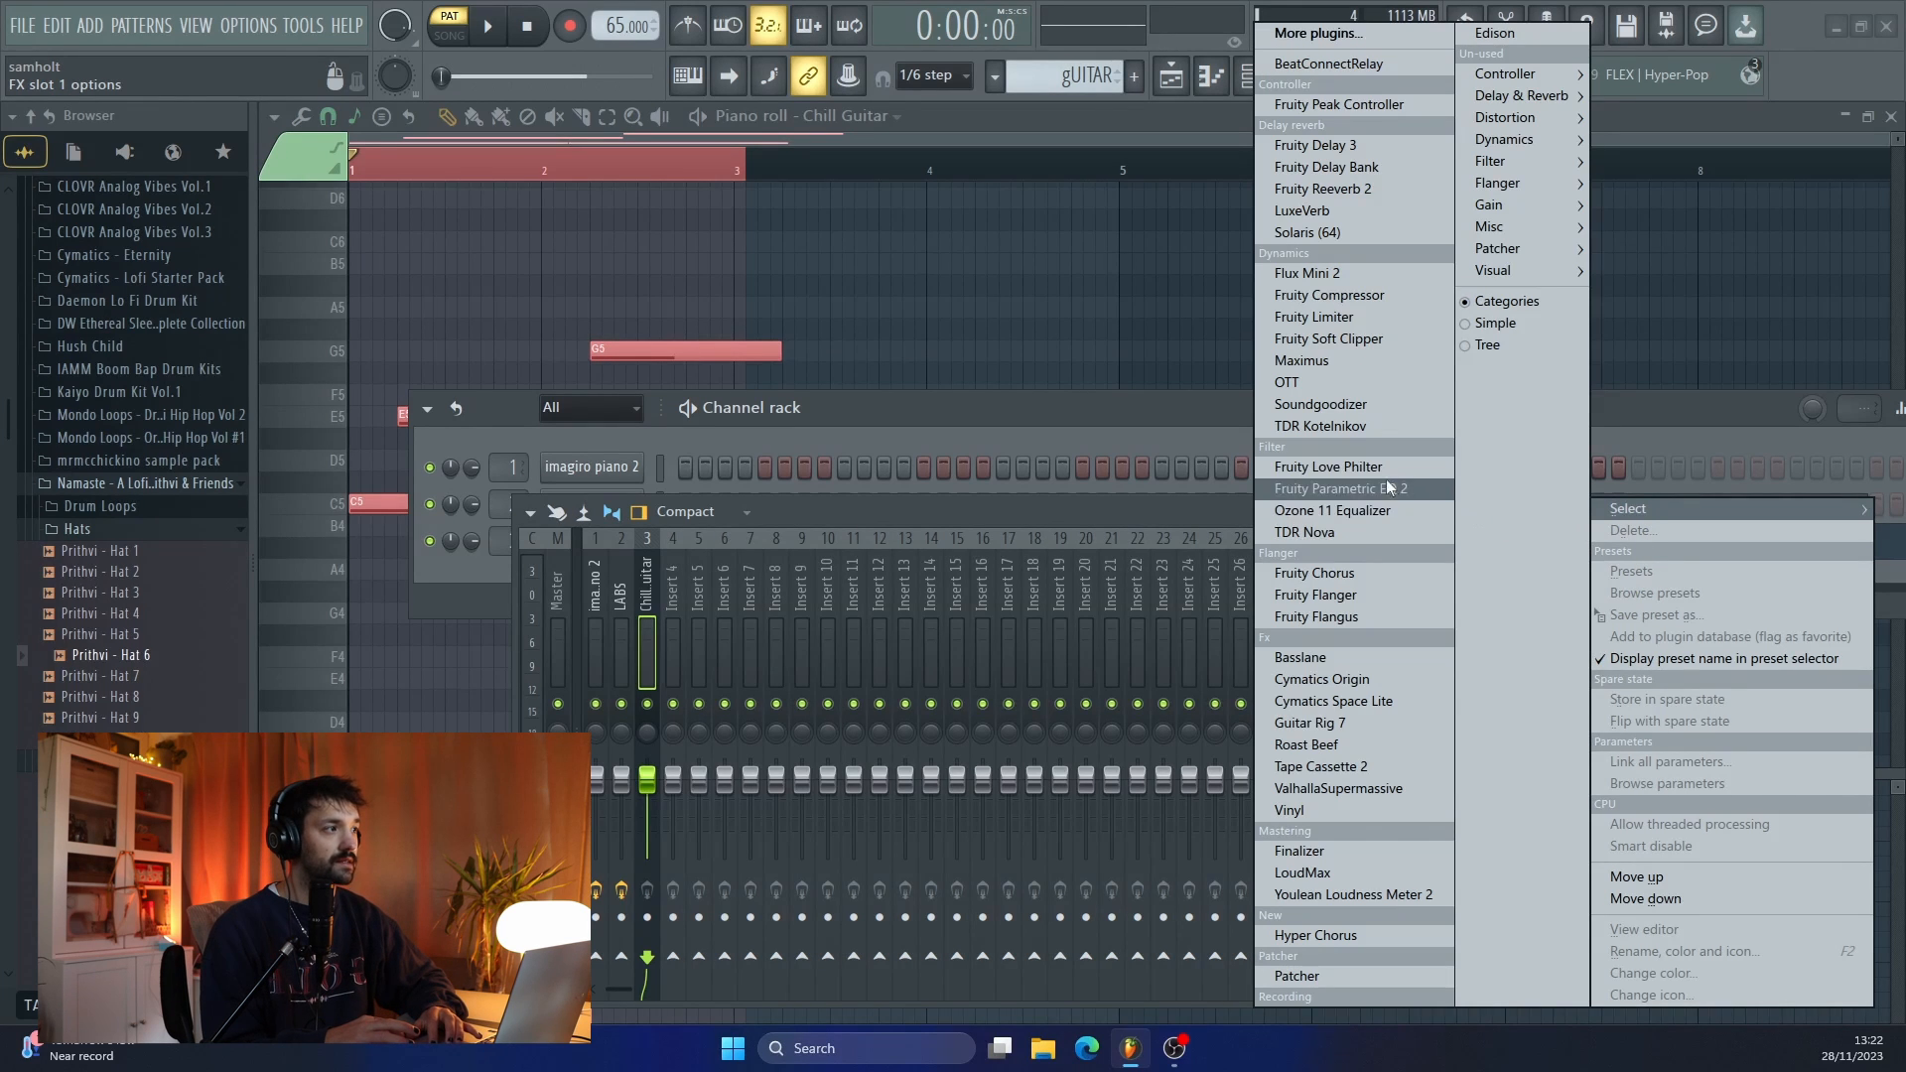
left_click(1373, 508)
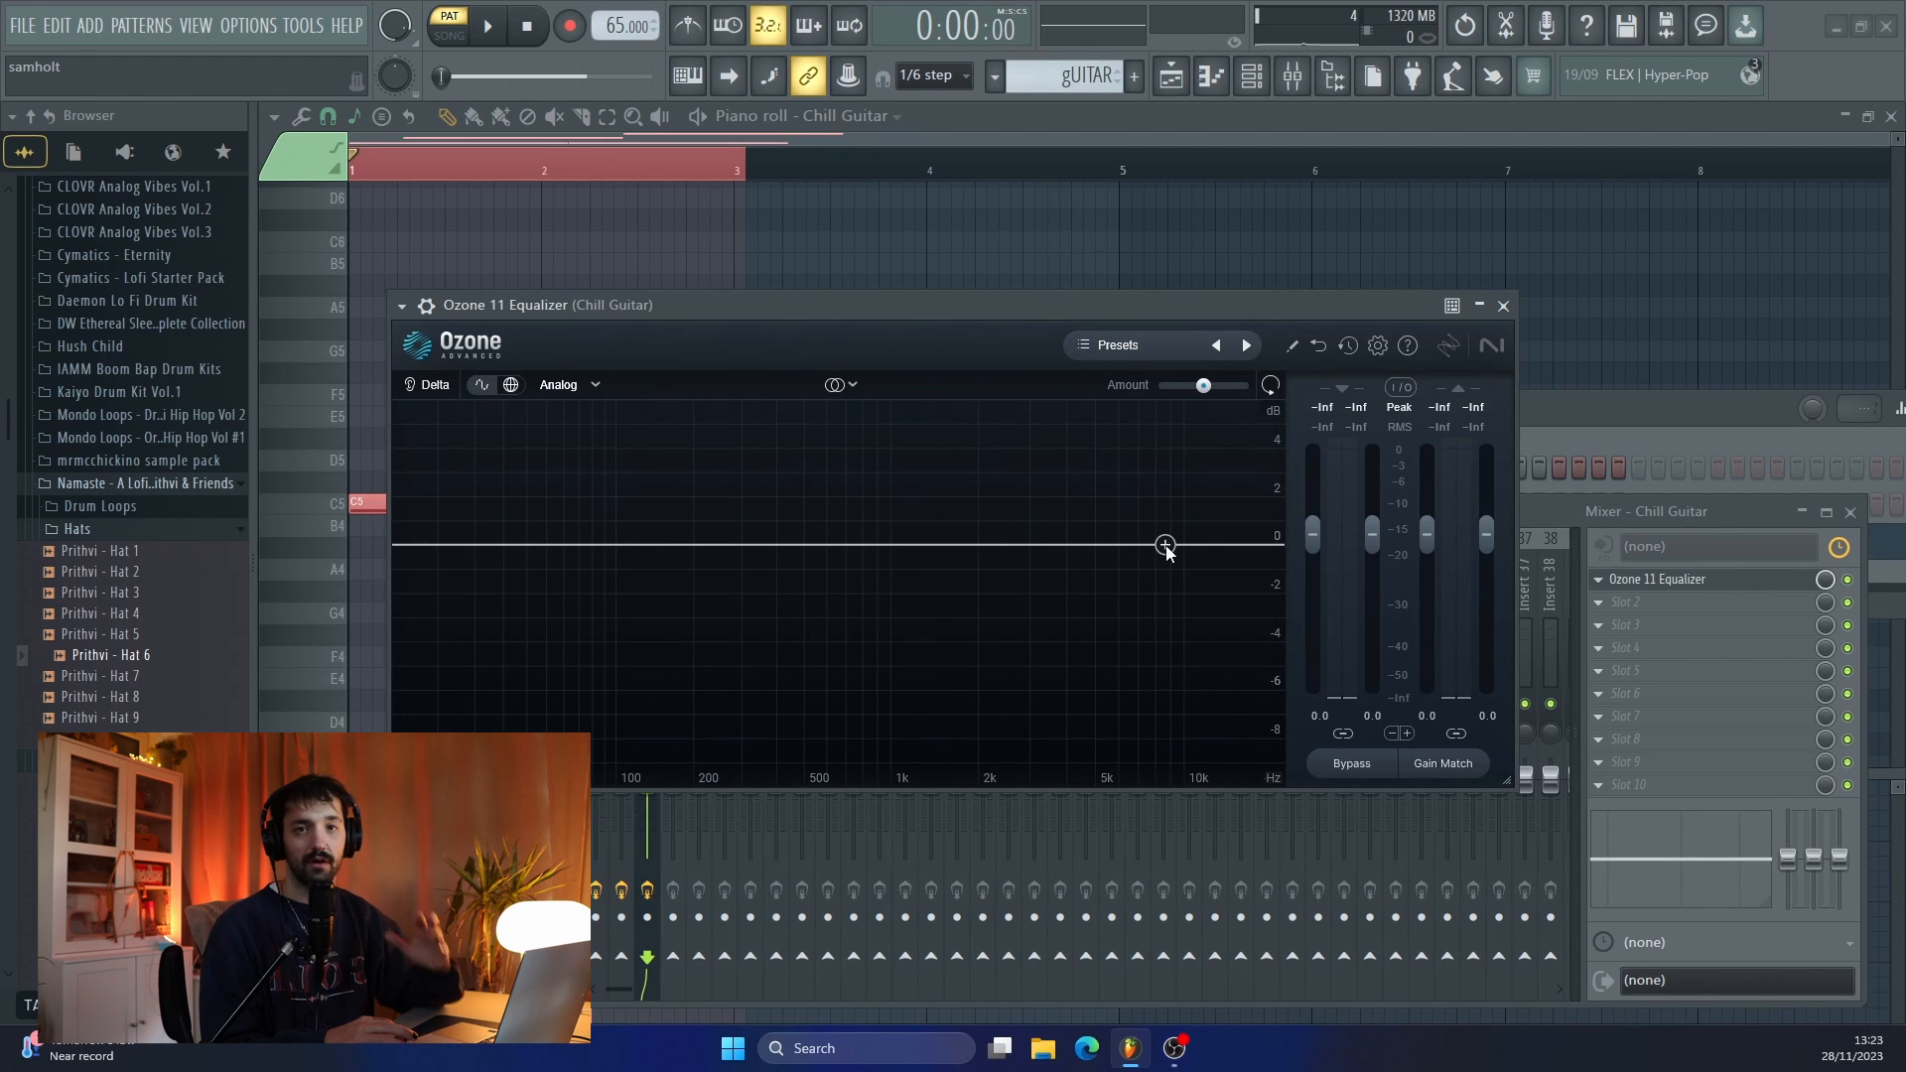
- Add an EQ band at about 2644 Hz and make it a Flat Low-Pass filter
left_click(1014, 545)
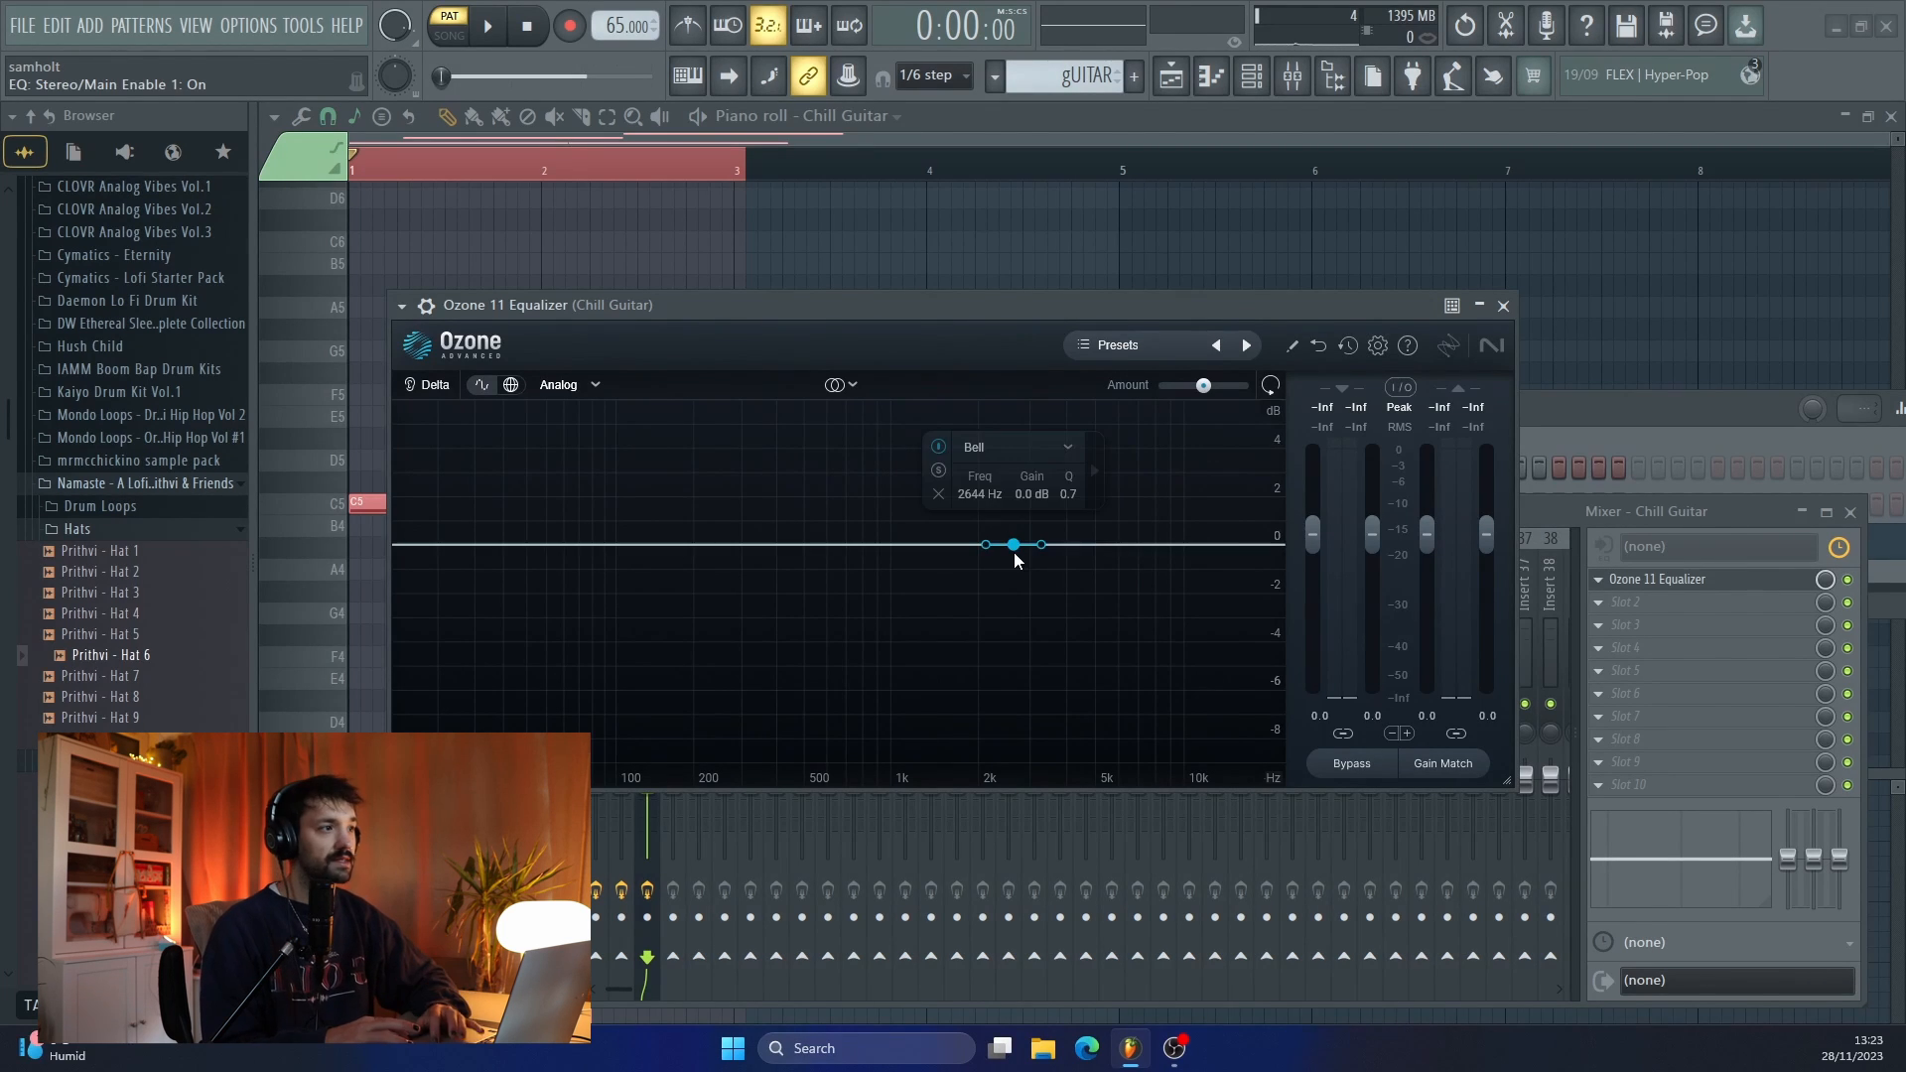
left_click(1027, 457)
mouse_move(1012, 562)
left_click(1122, 563)
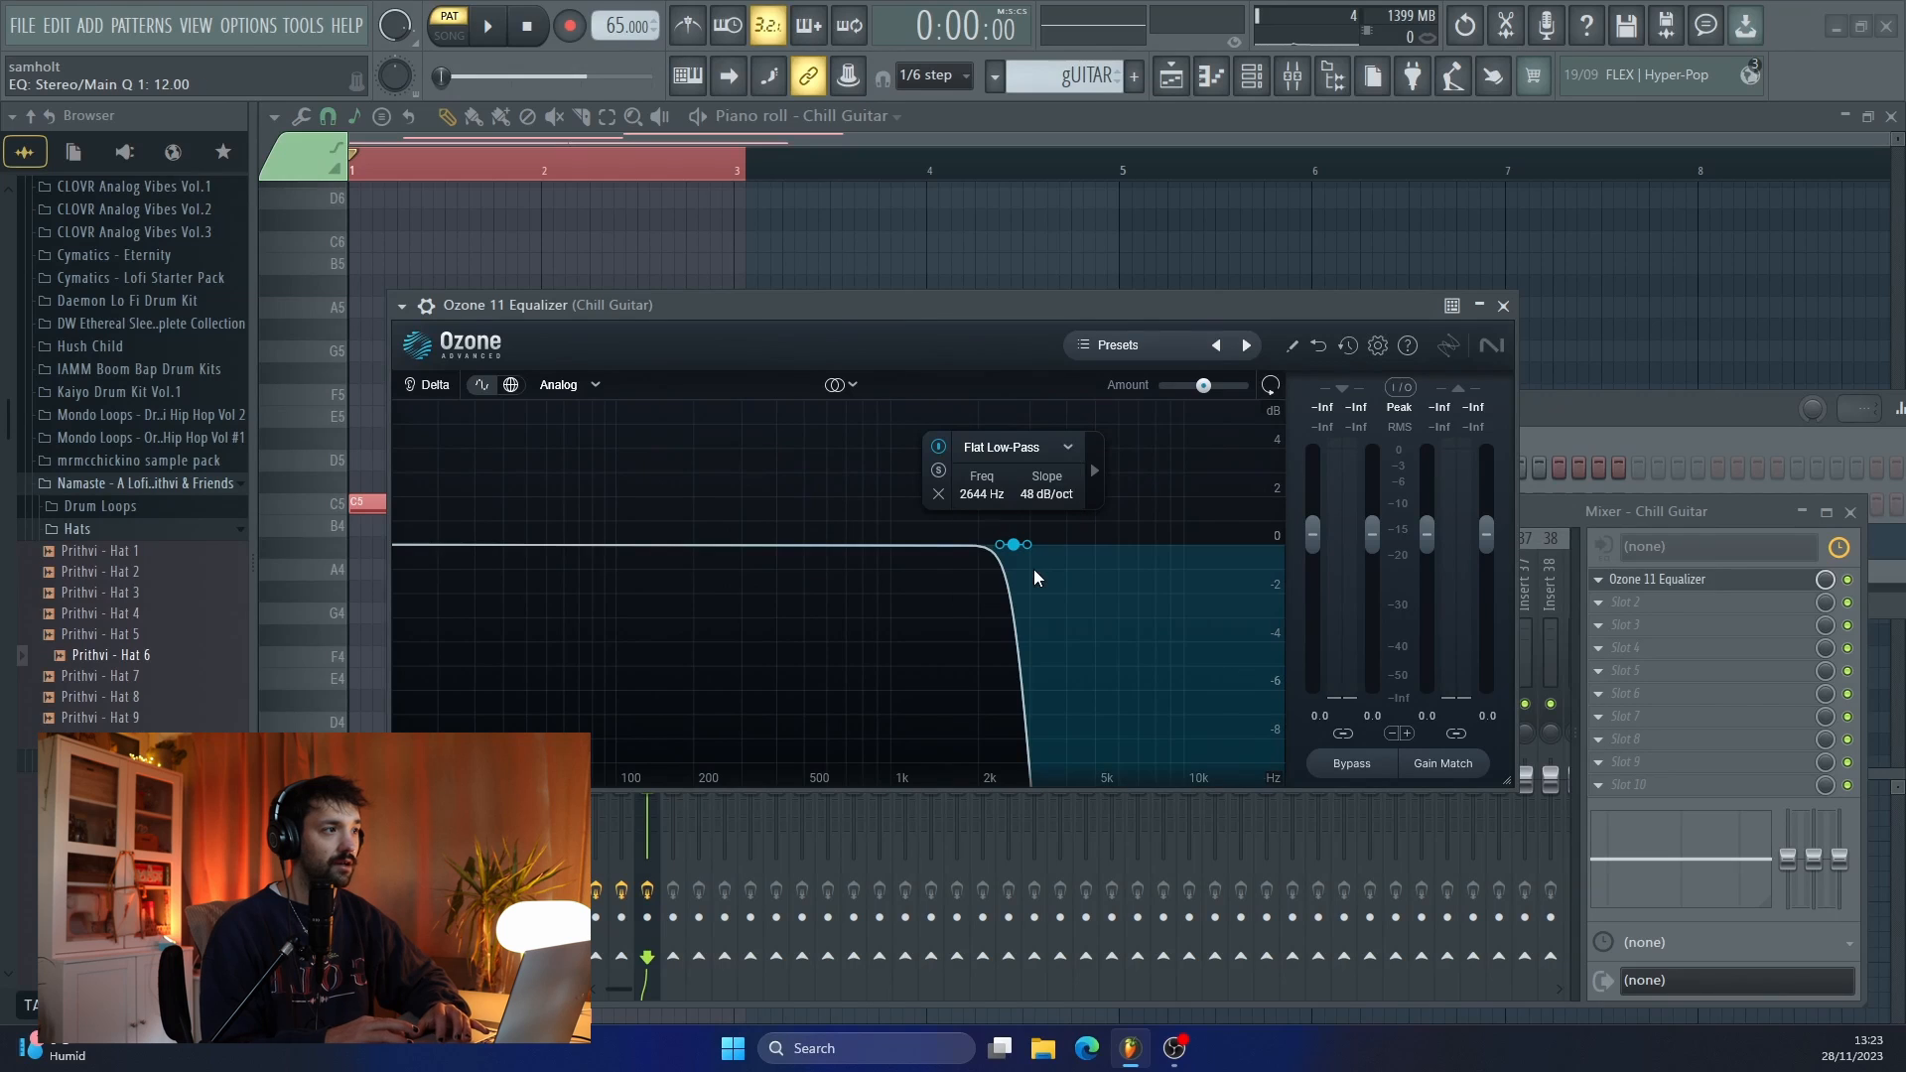
- Add a second EQ band as a Brickwall High-Pass filter with its cutoff at about 172 Hz
left_click(700, 546)
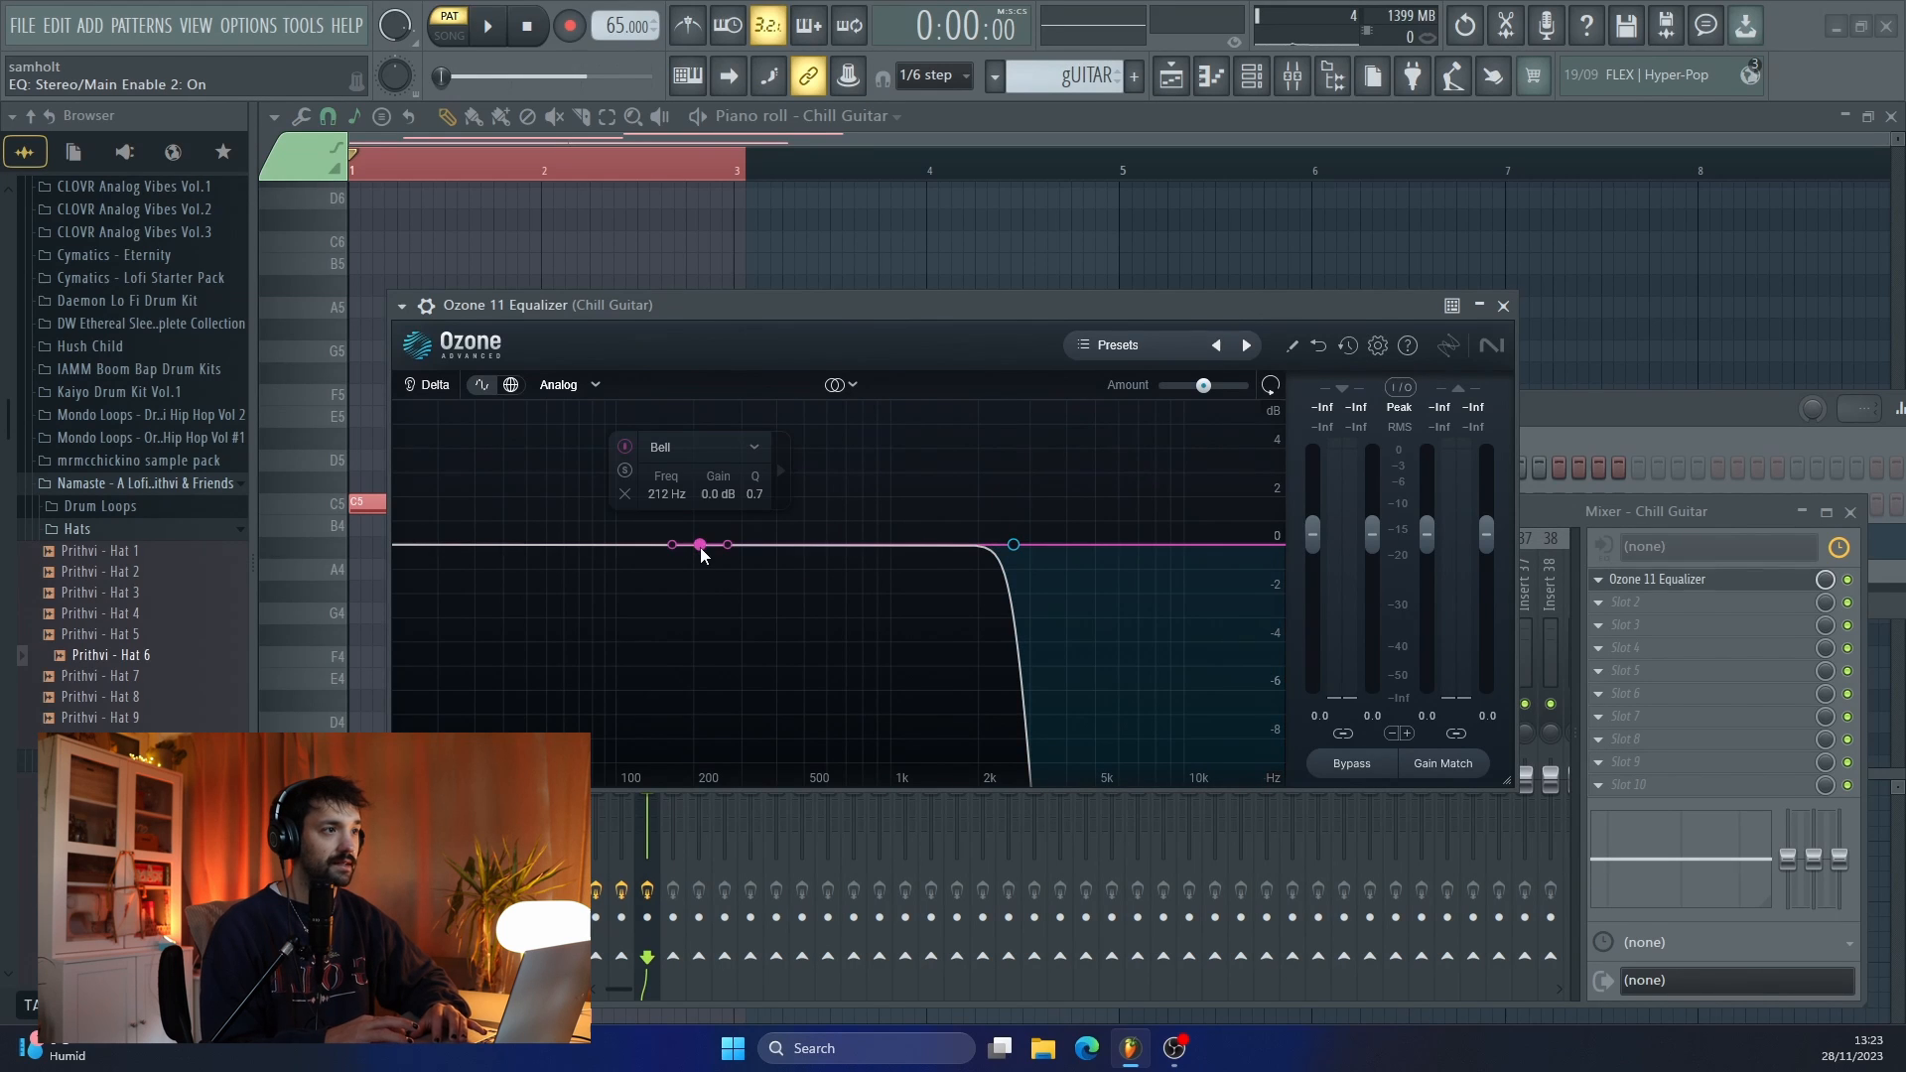
left_click(703, 448)
mouse_move(707, 596)
left_click(806, 596)
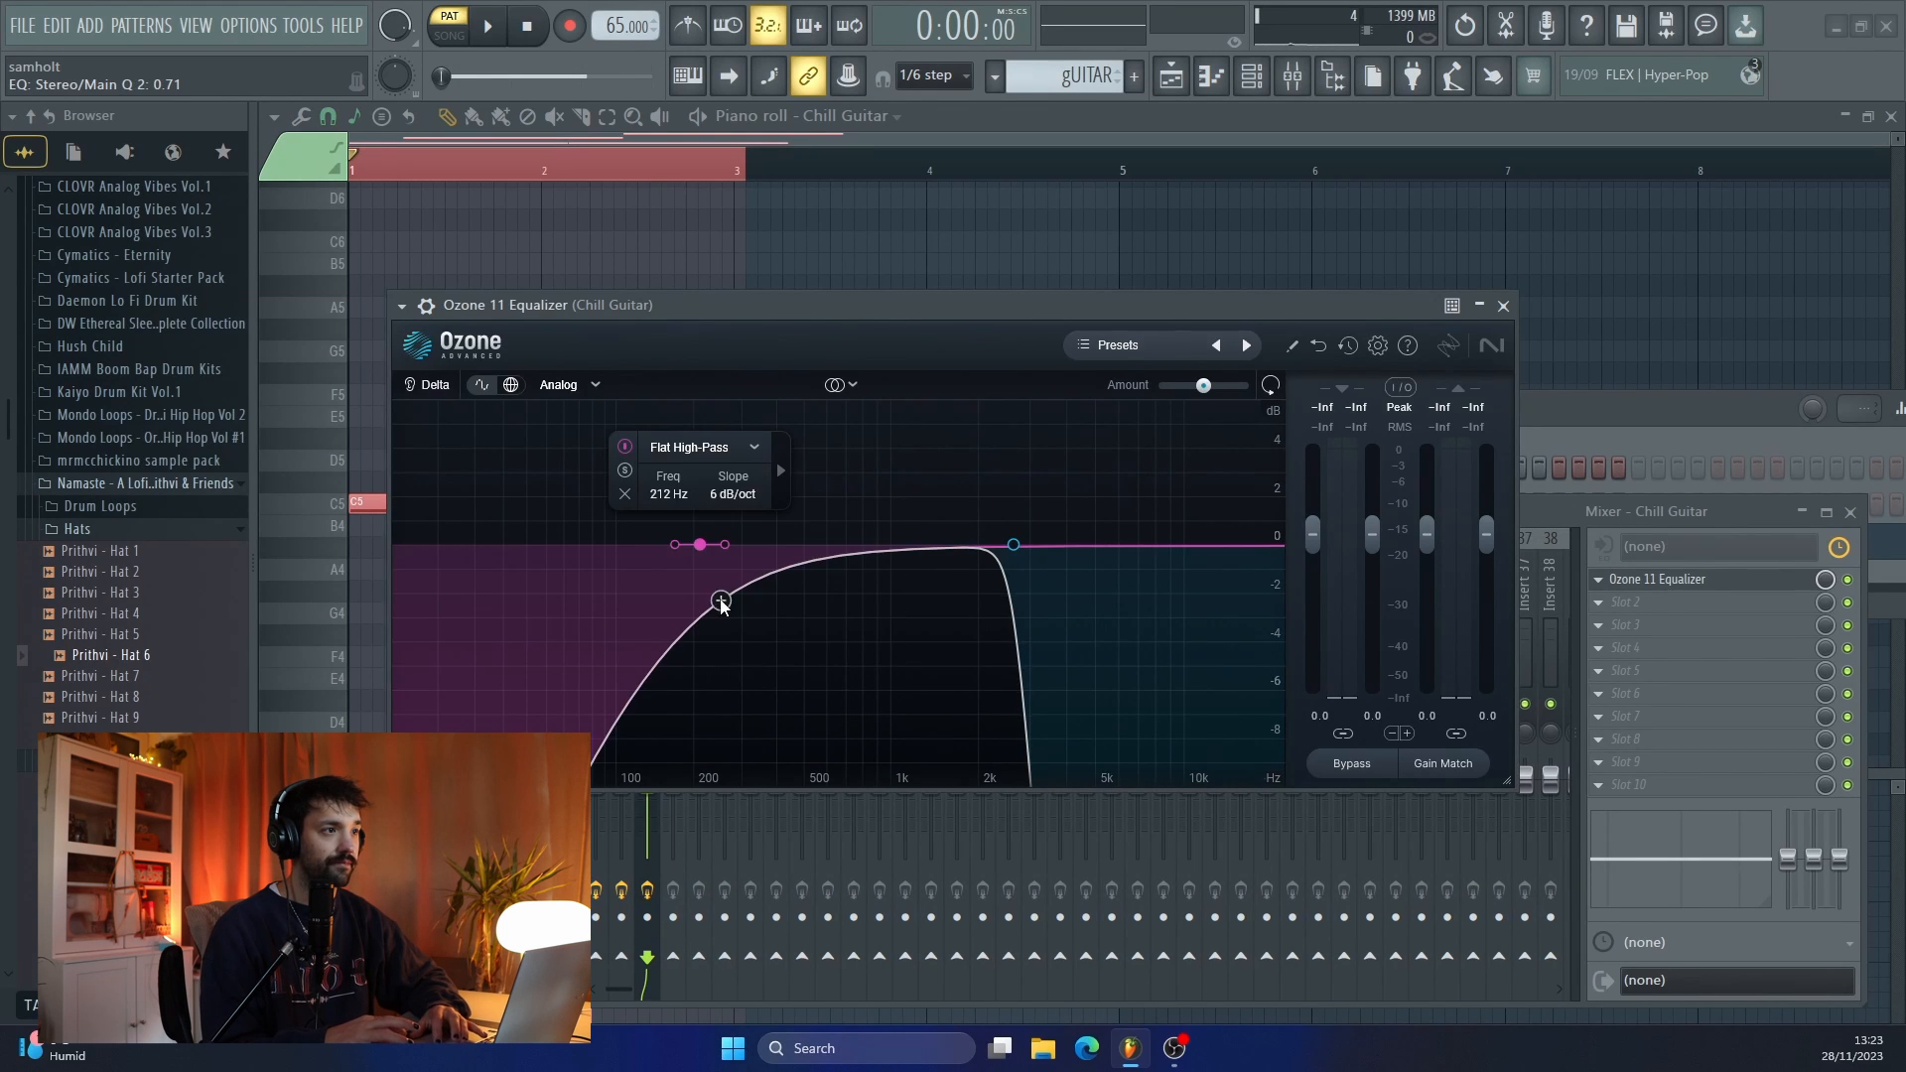
left_click(726, 452)
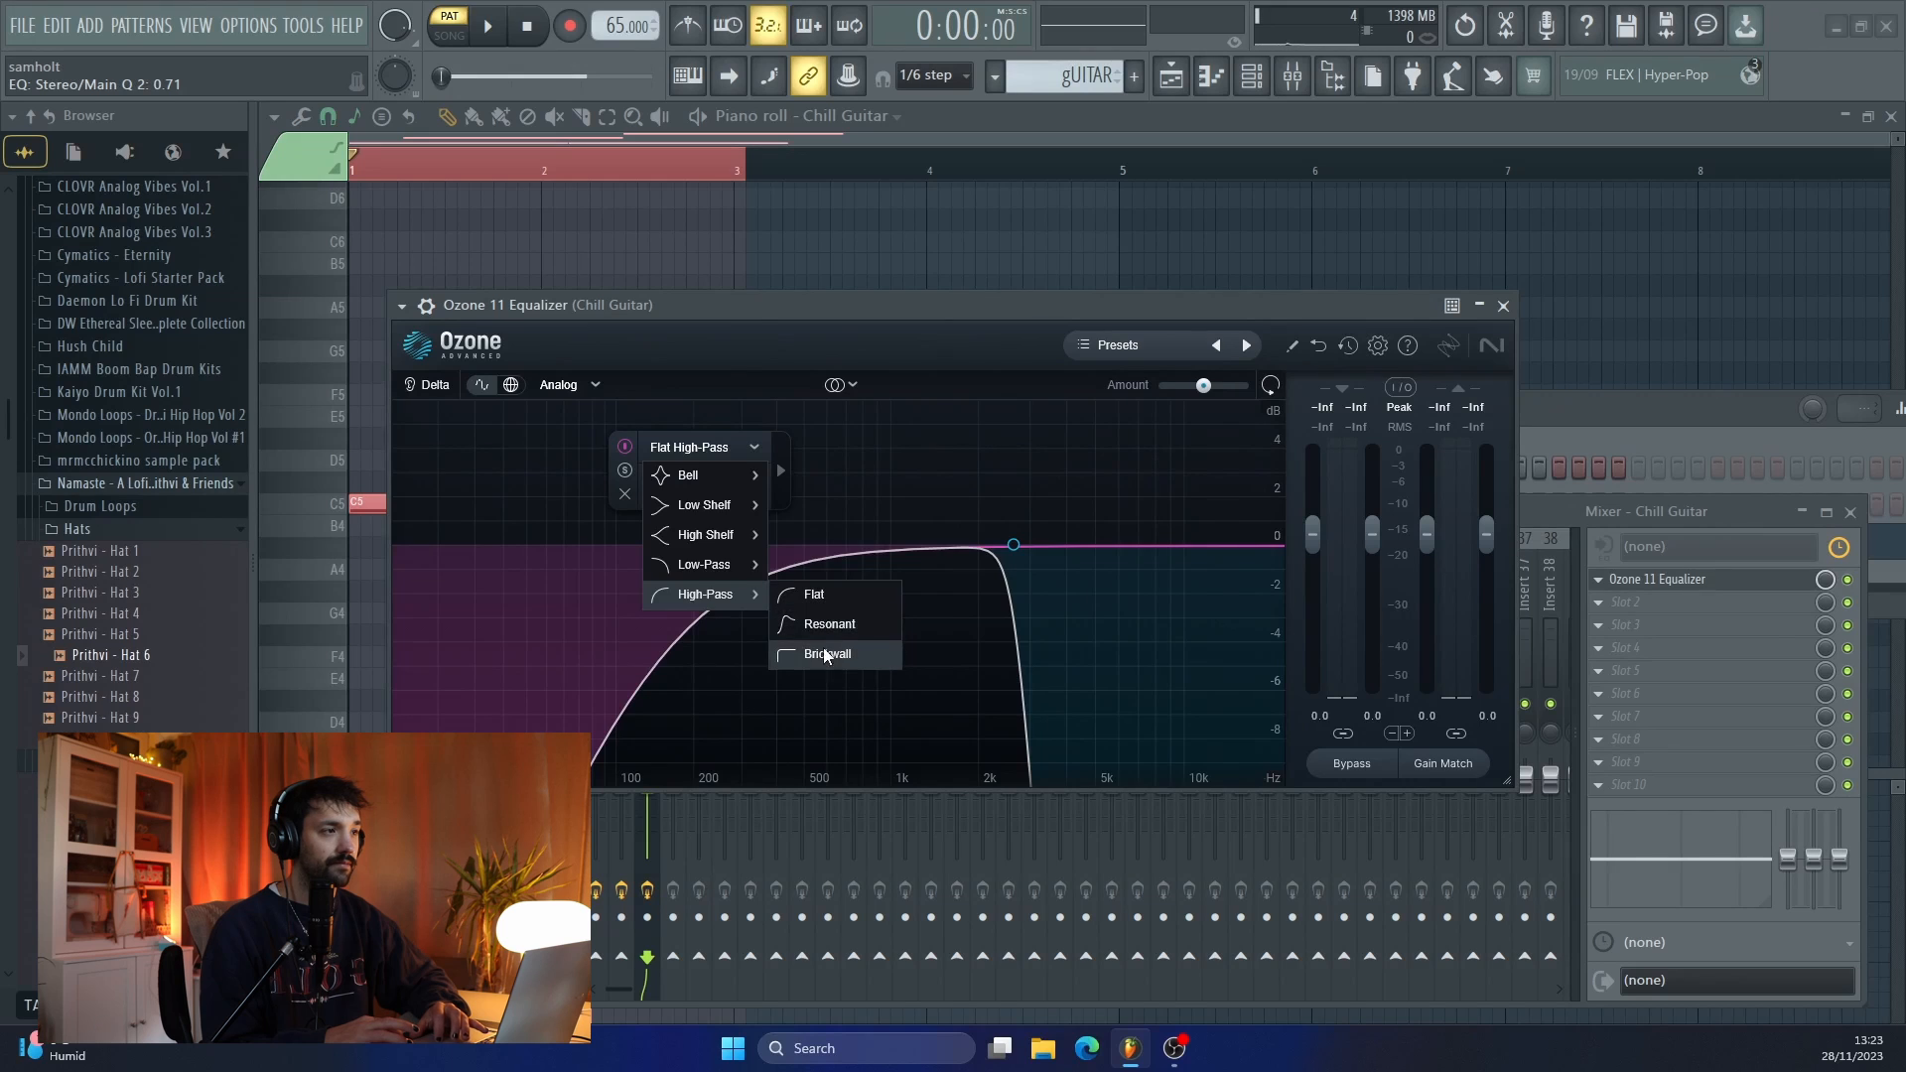
left_click(826, 654)
mouse_move(700, 545)
left_mouse_down()
mouse_move(629, 547)
mouse_move(675, 558)
left_mouse_up()
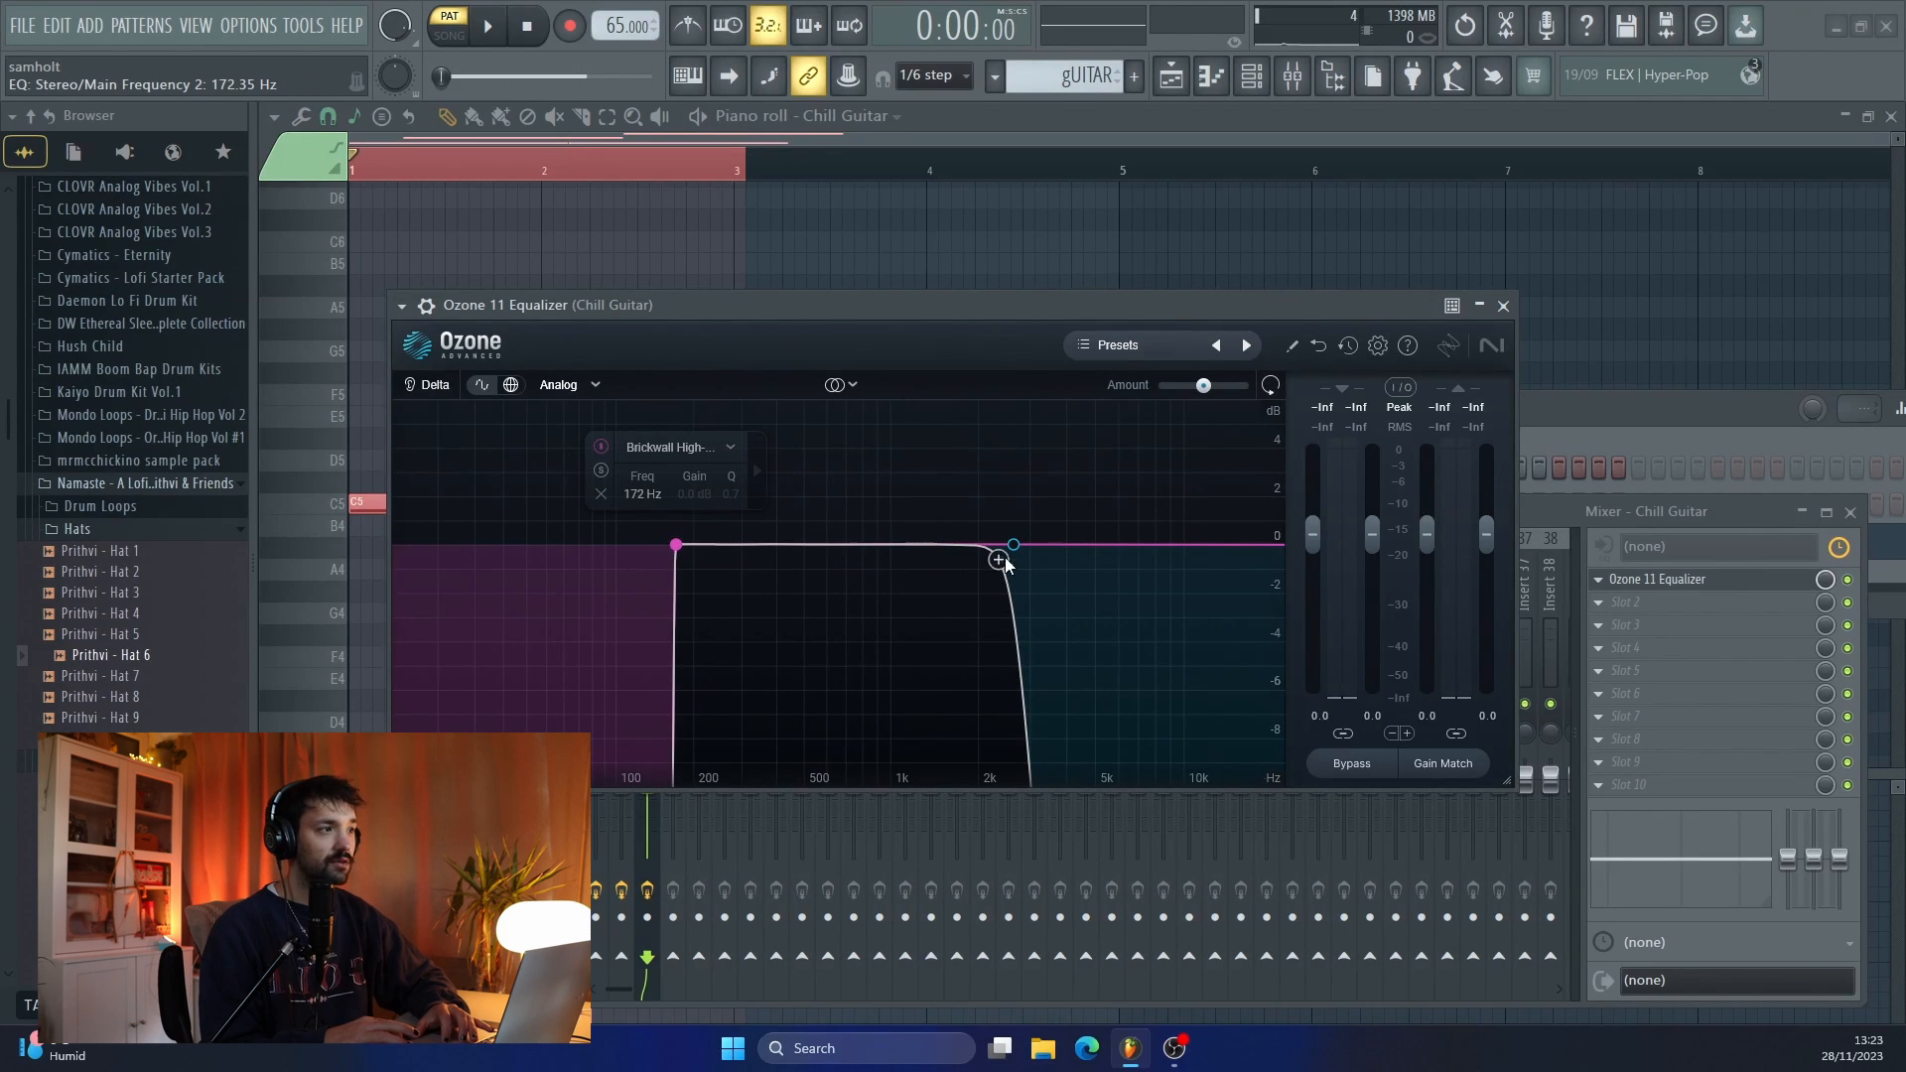
- Lower the low-pass filter's cutoff to about 2228 Hz while listening to the gUITAR pattern
left_click_drag(1013, 544, 1002, 553)
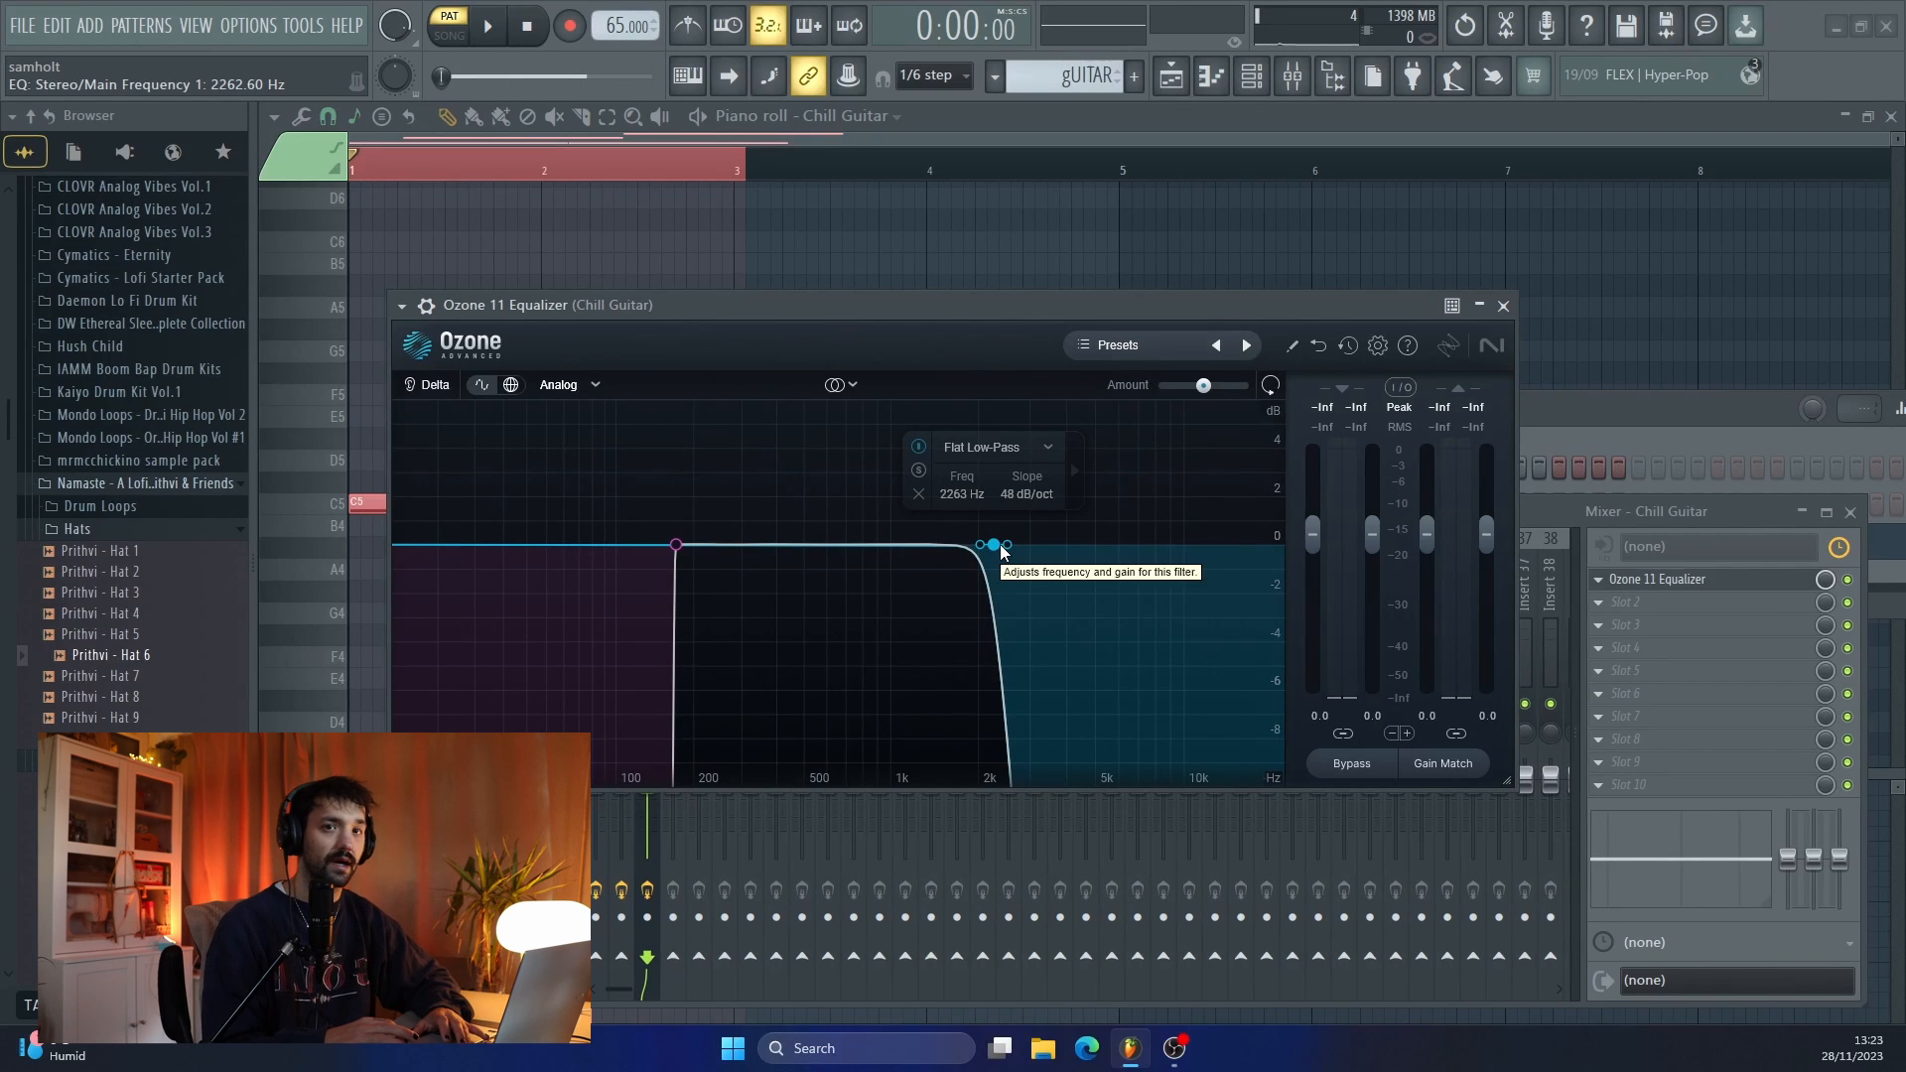
key("space")
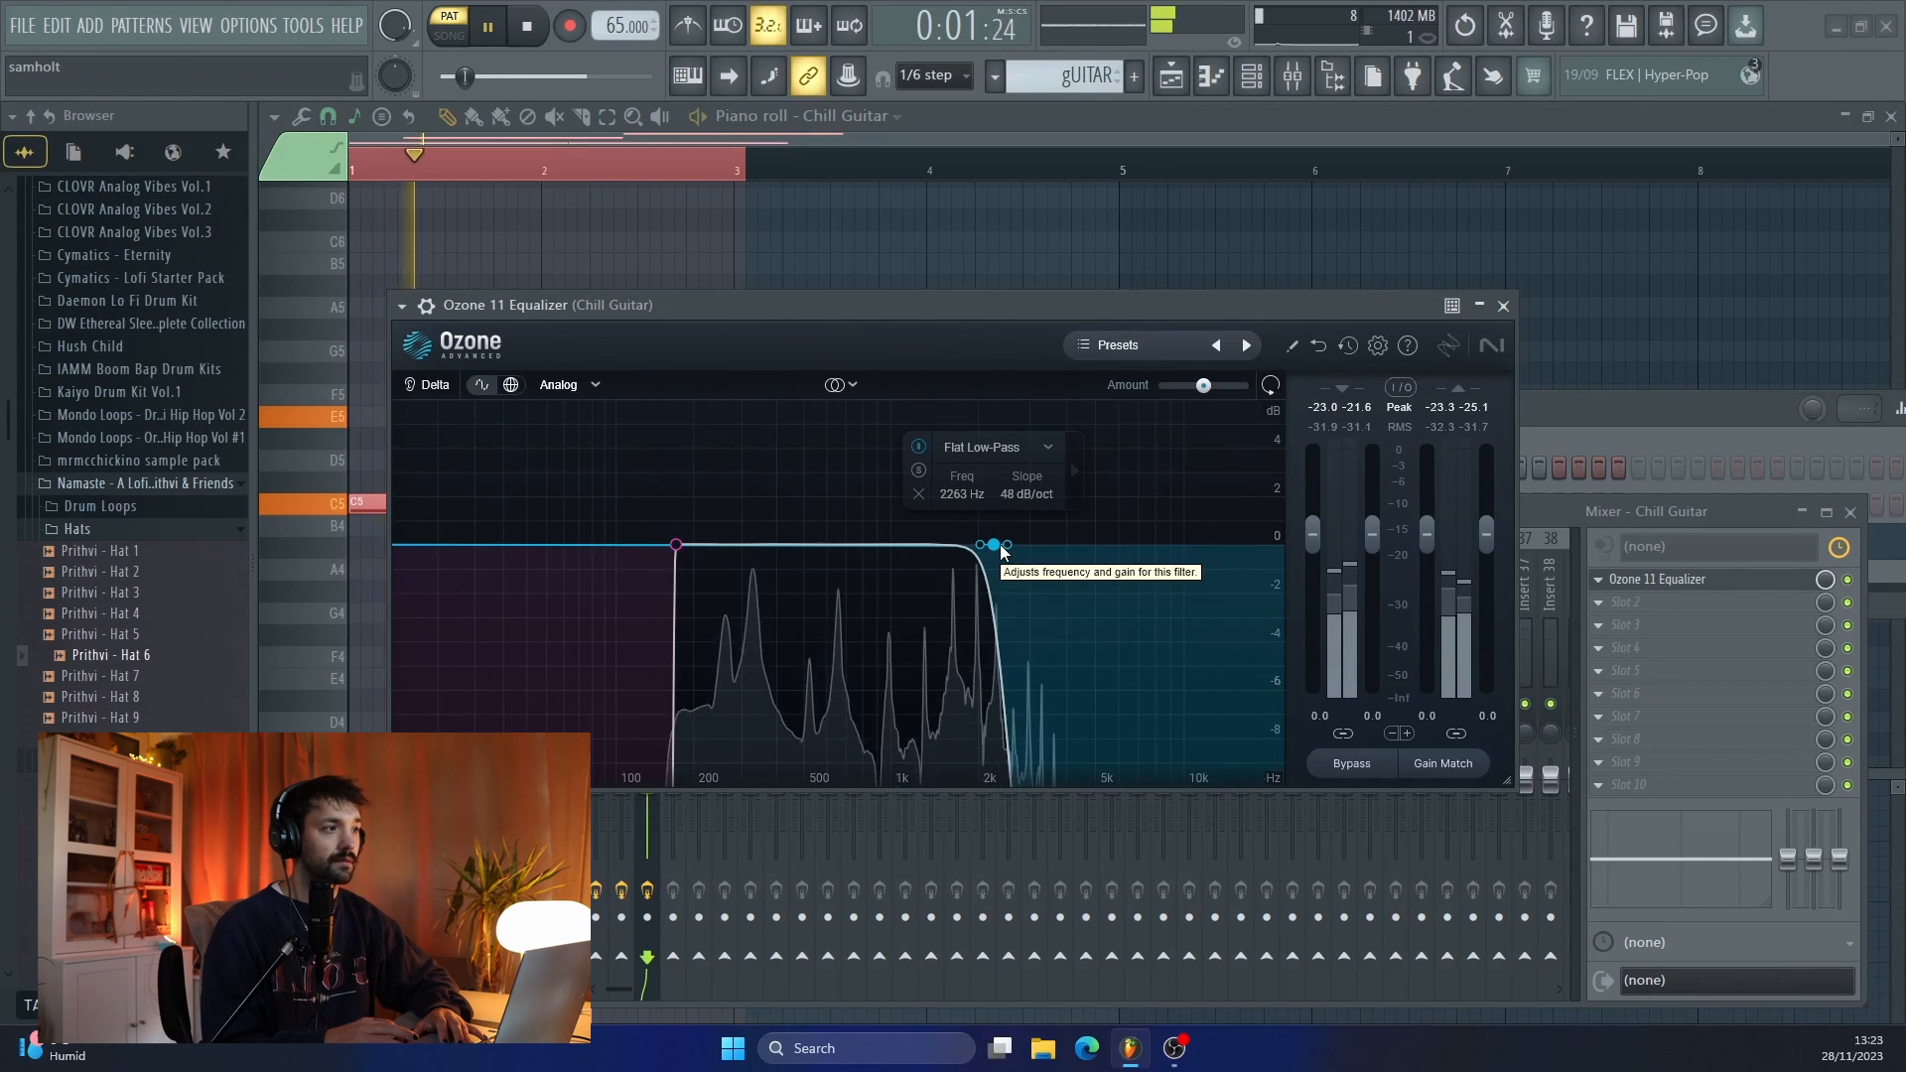
left_click_drag(1002, 551, 999, 551)
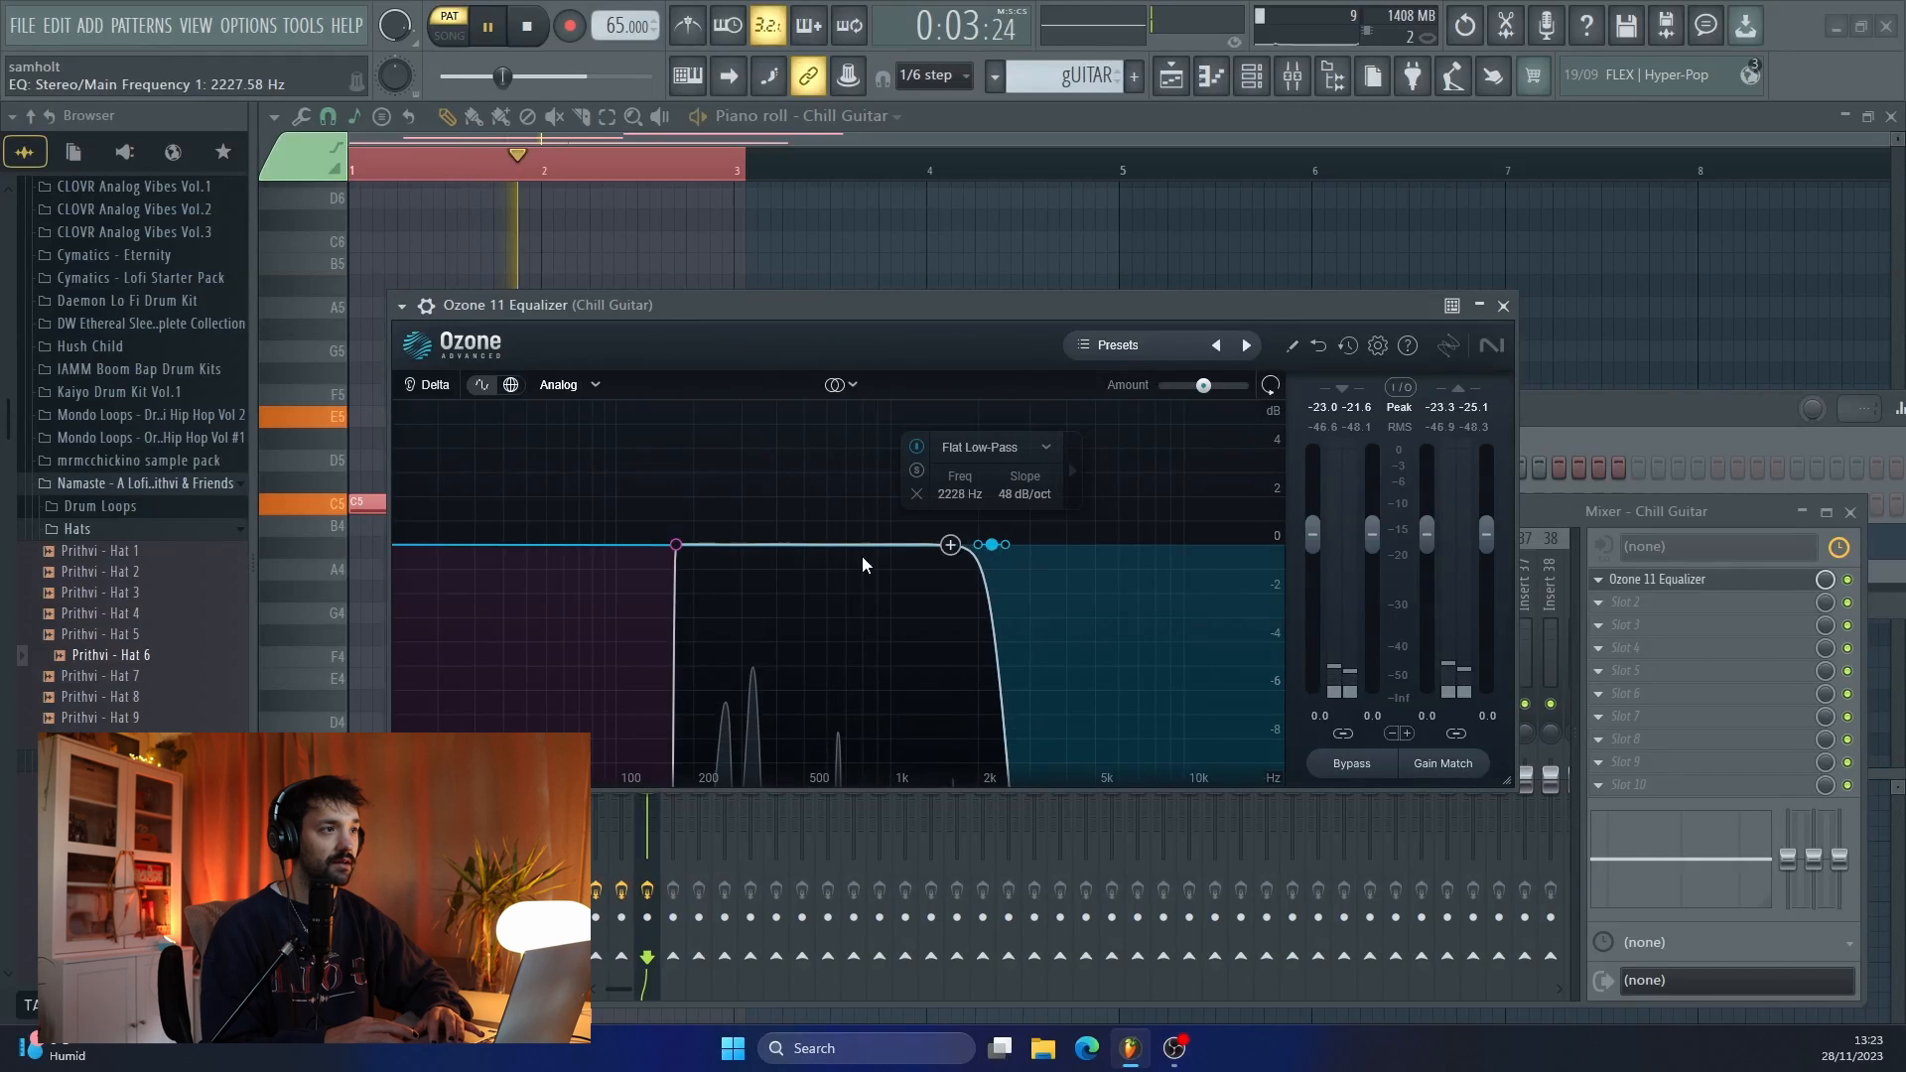
- Add a bell boost of about 1.8 dB at 329 Hz and a slight bell cut near the high-pass cutoff
left_click(749, 545)
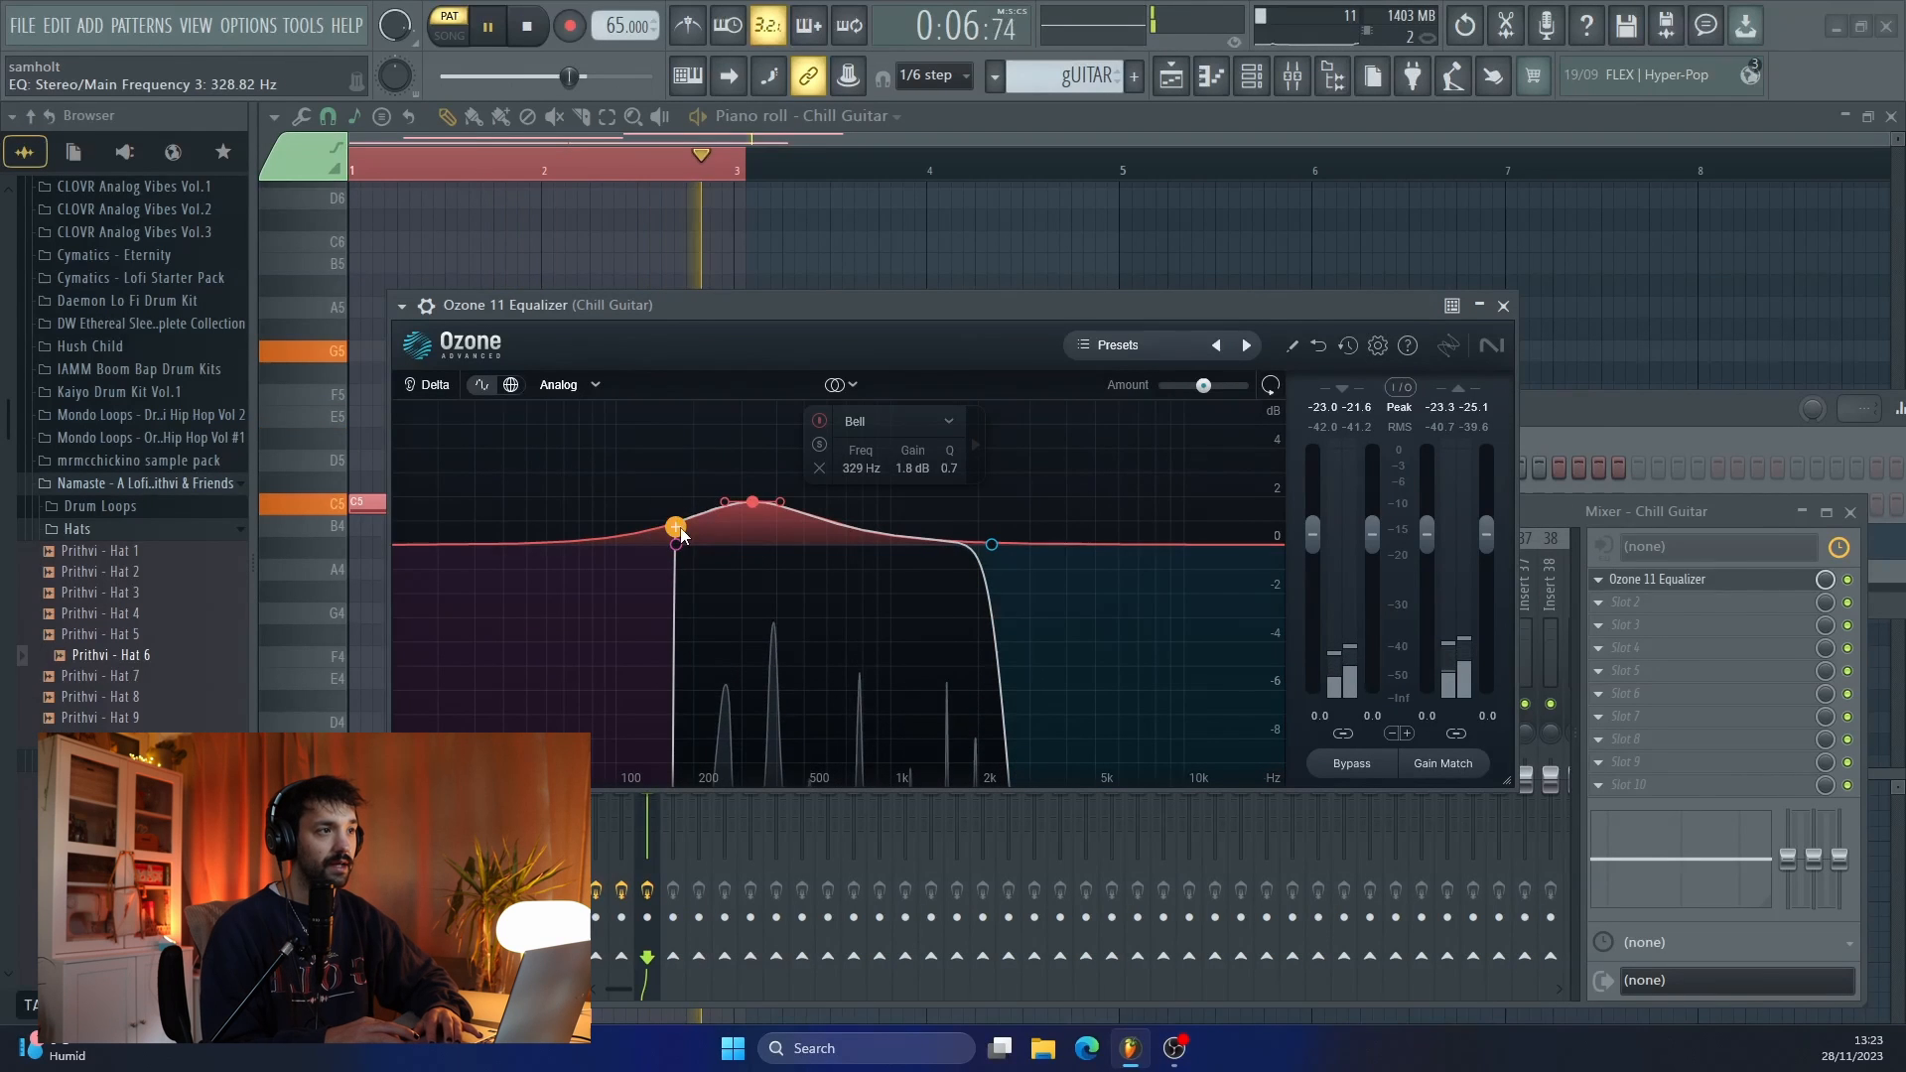
left_click_drag(673, 528, 680, 566)
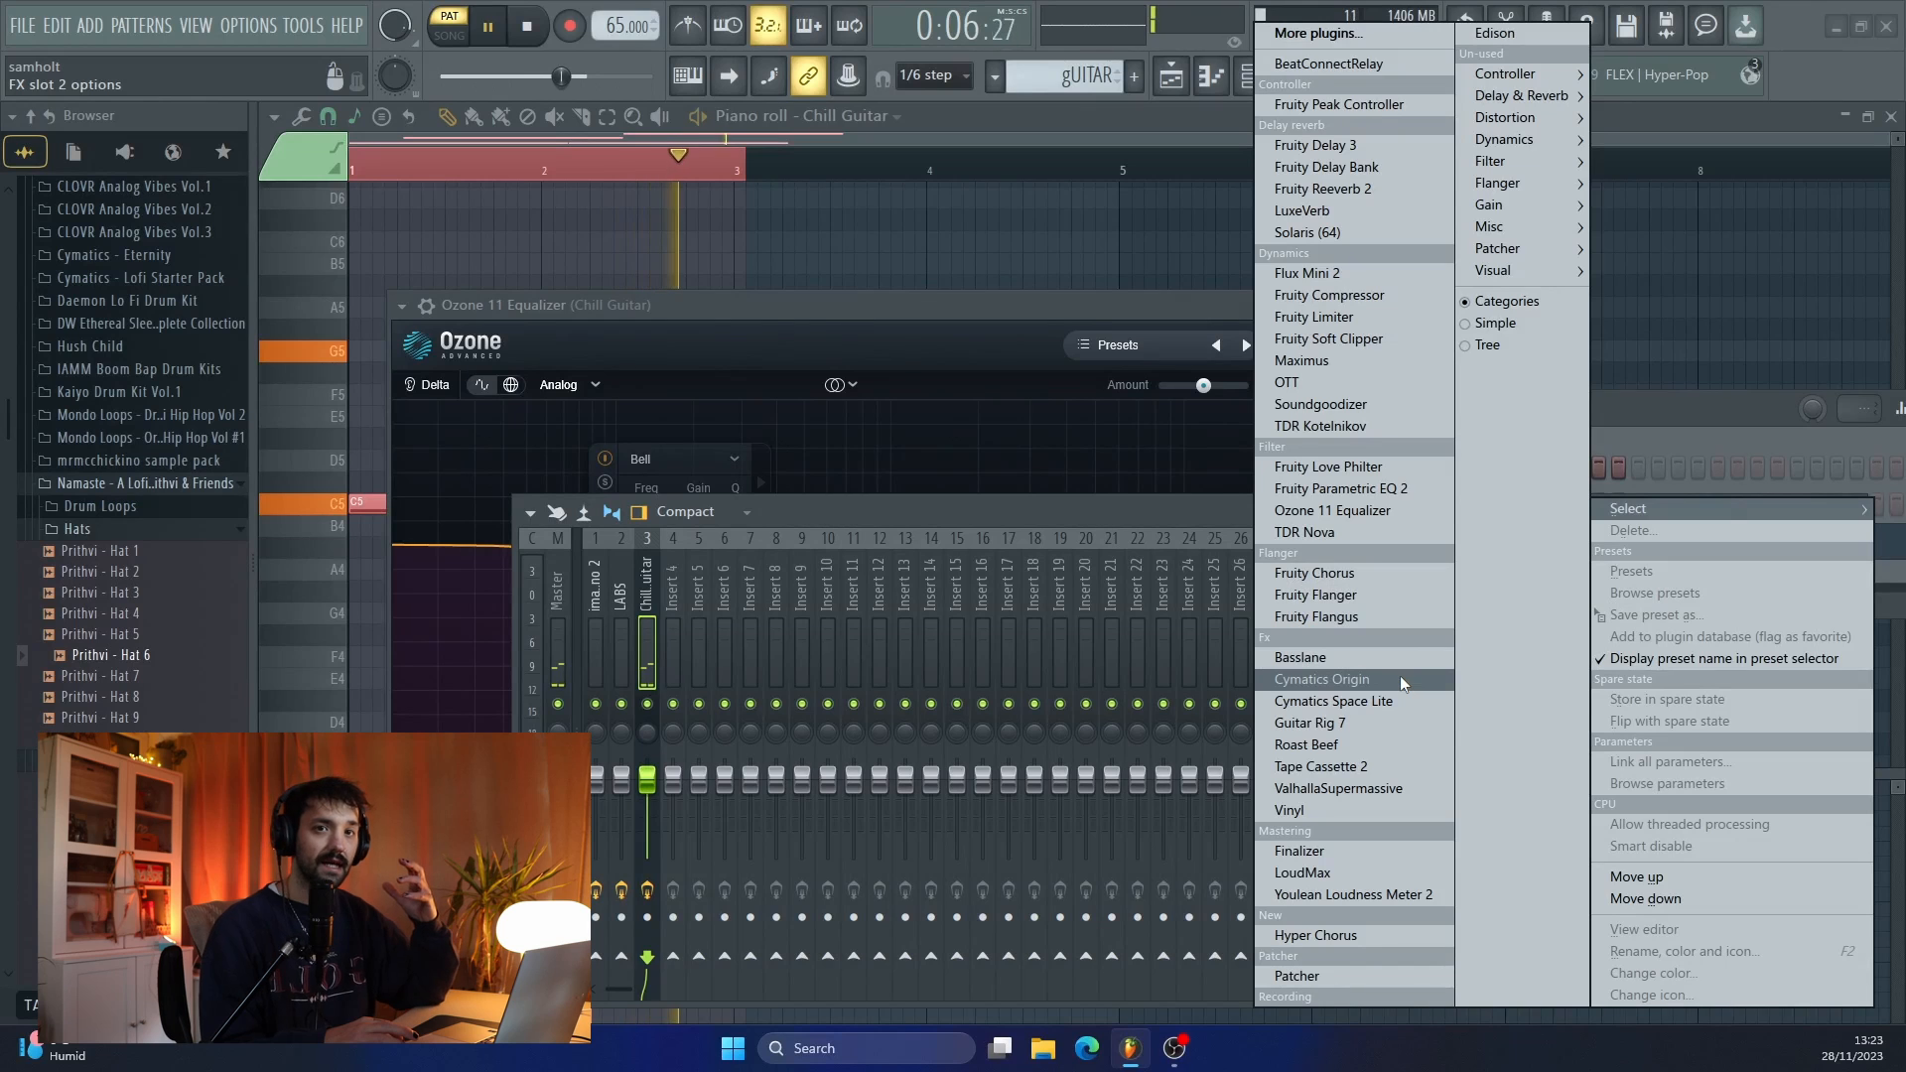
- Add ValhallaSupermassive to the guitar track's second effect slot and load its Long Reverb preset
left_click(1343, 785)
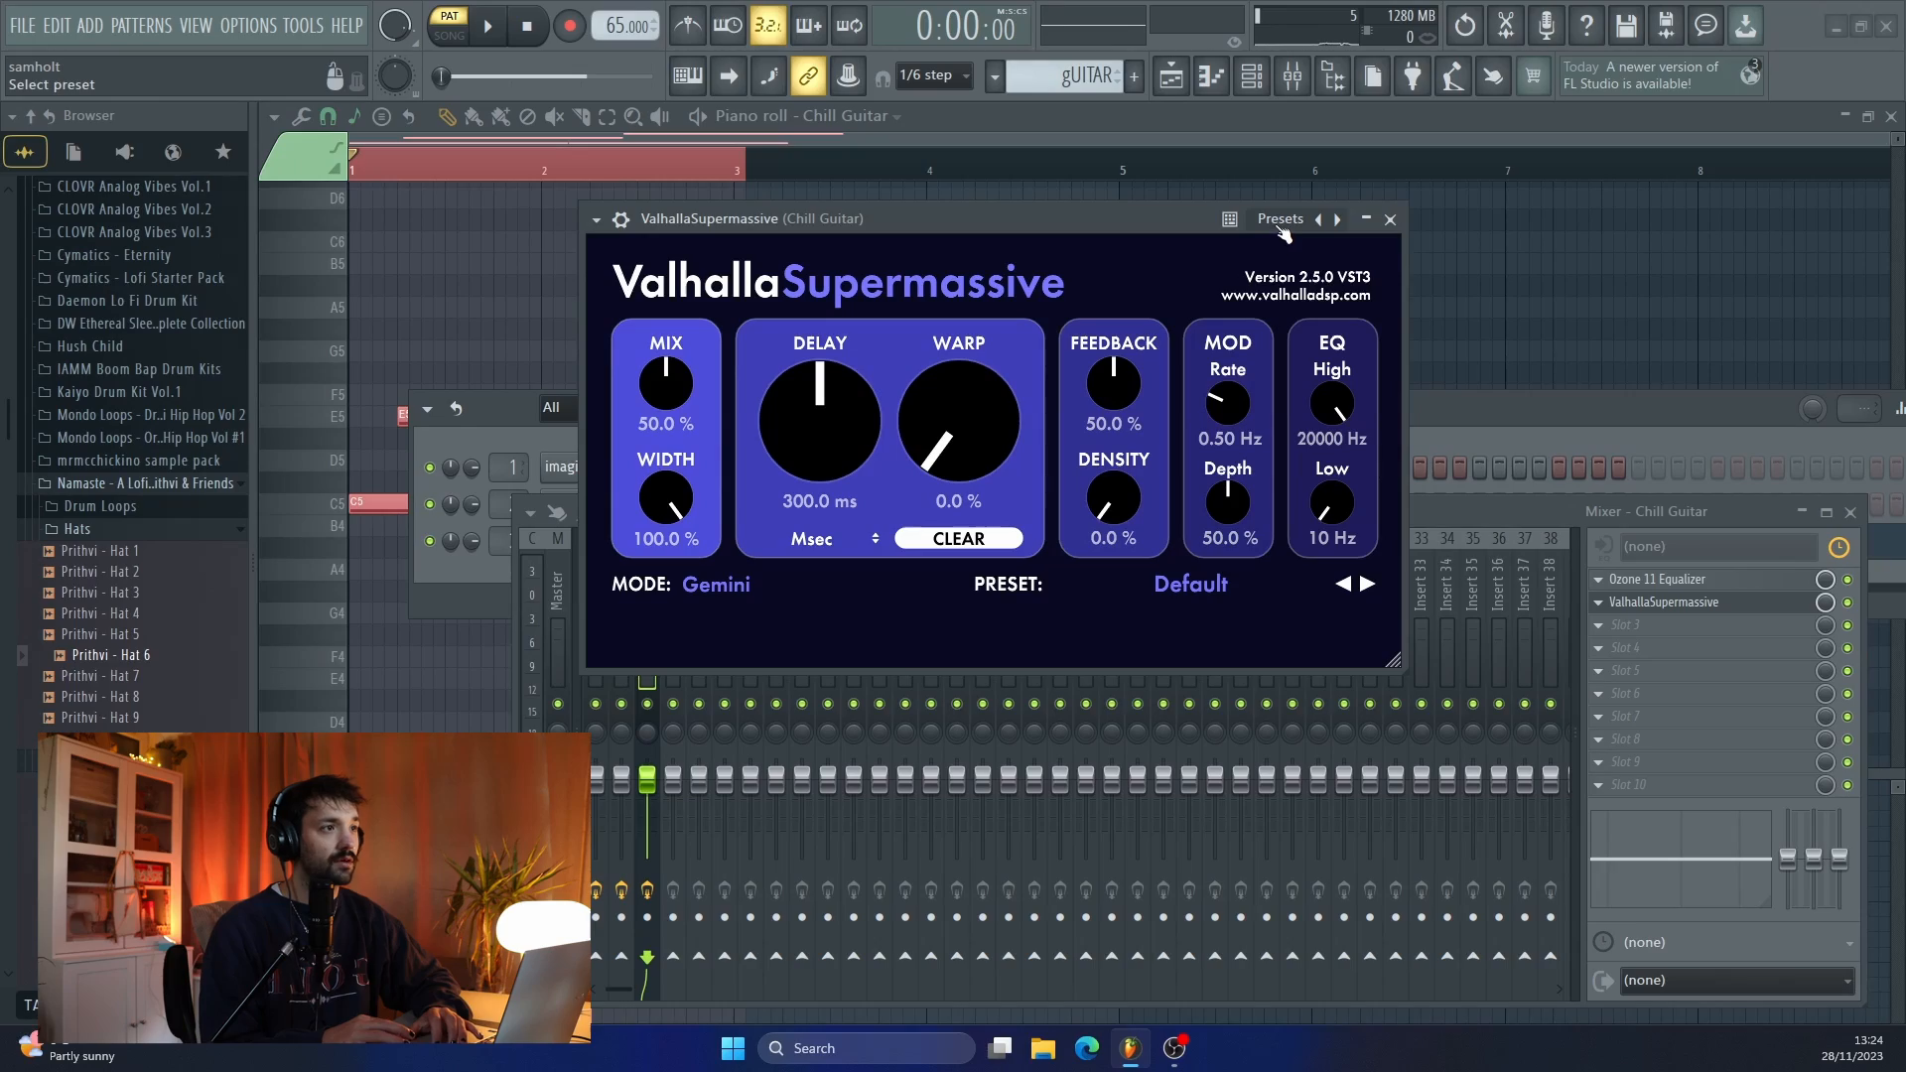
left_click(1281, 220)
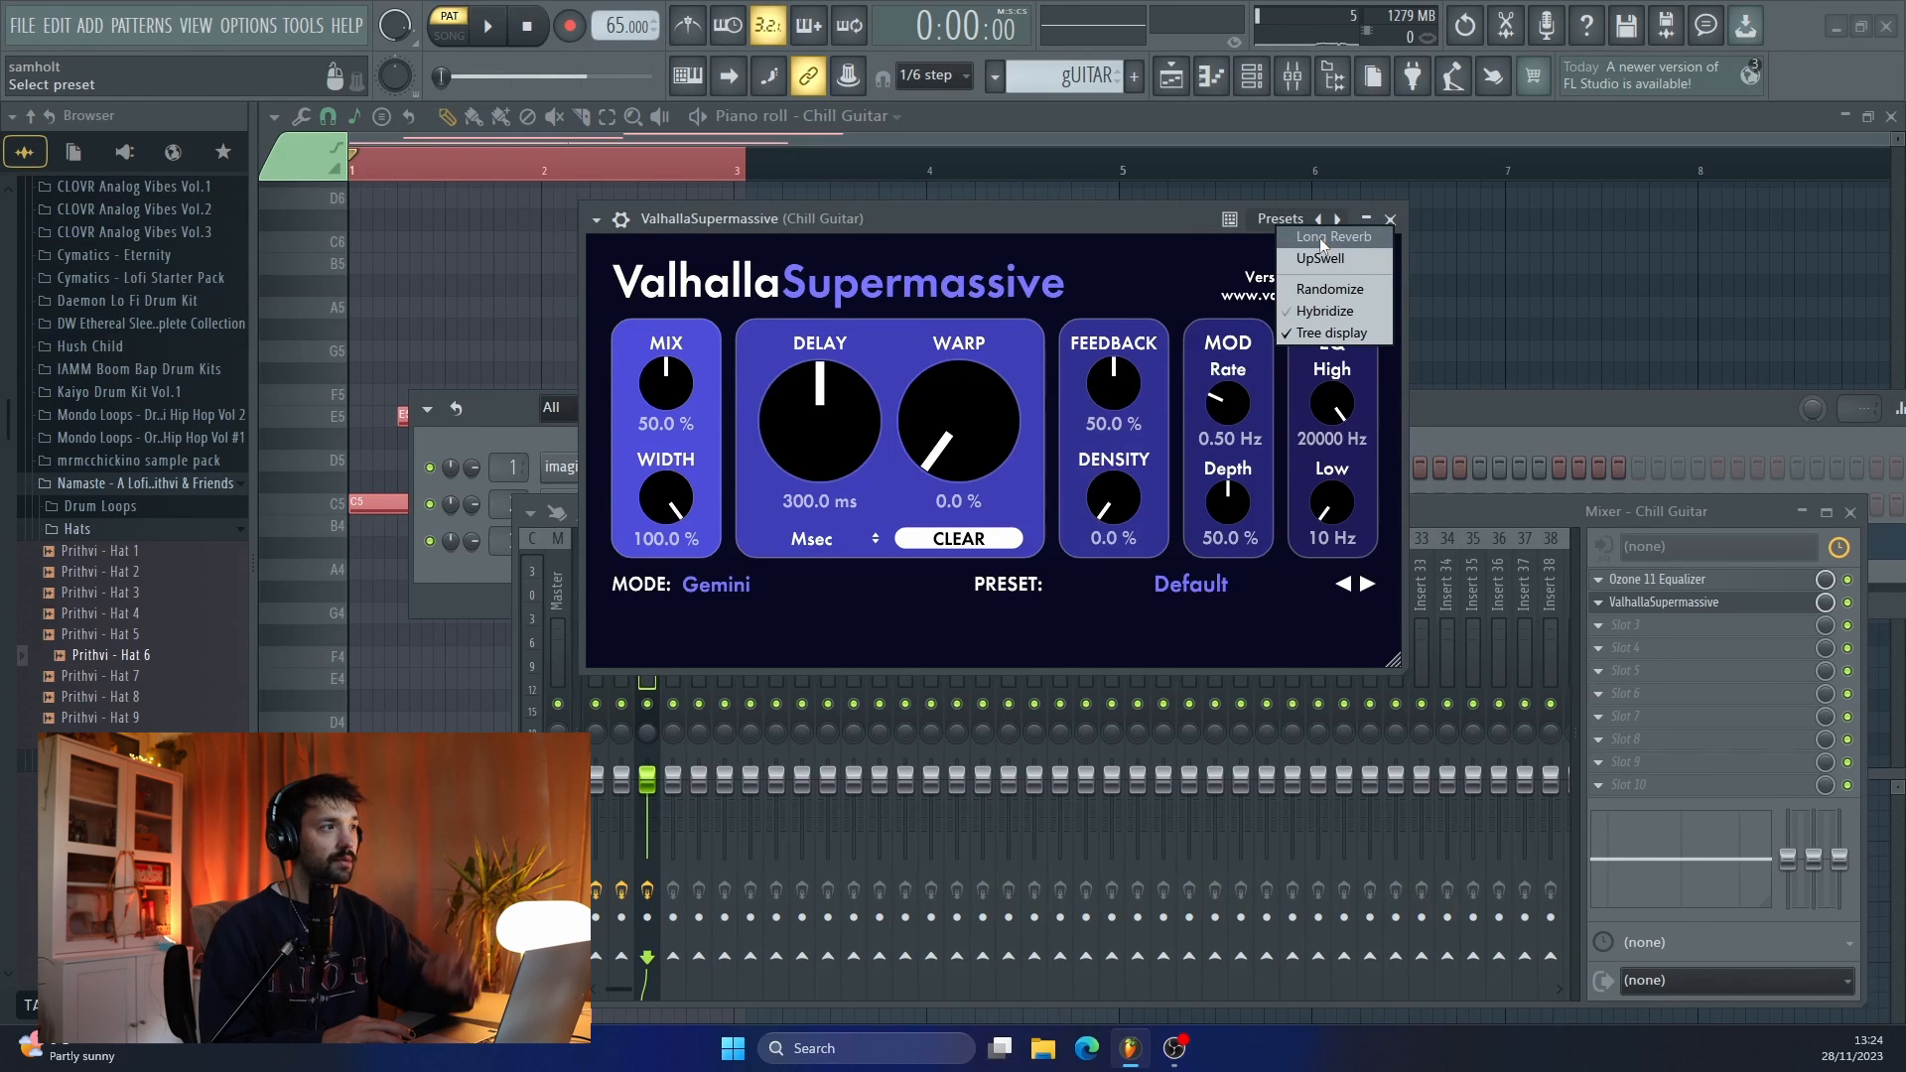
left_click(1319, 236)
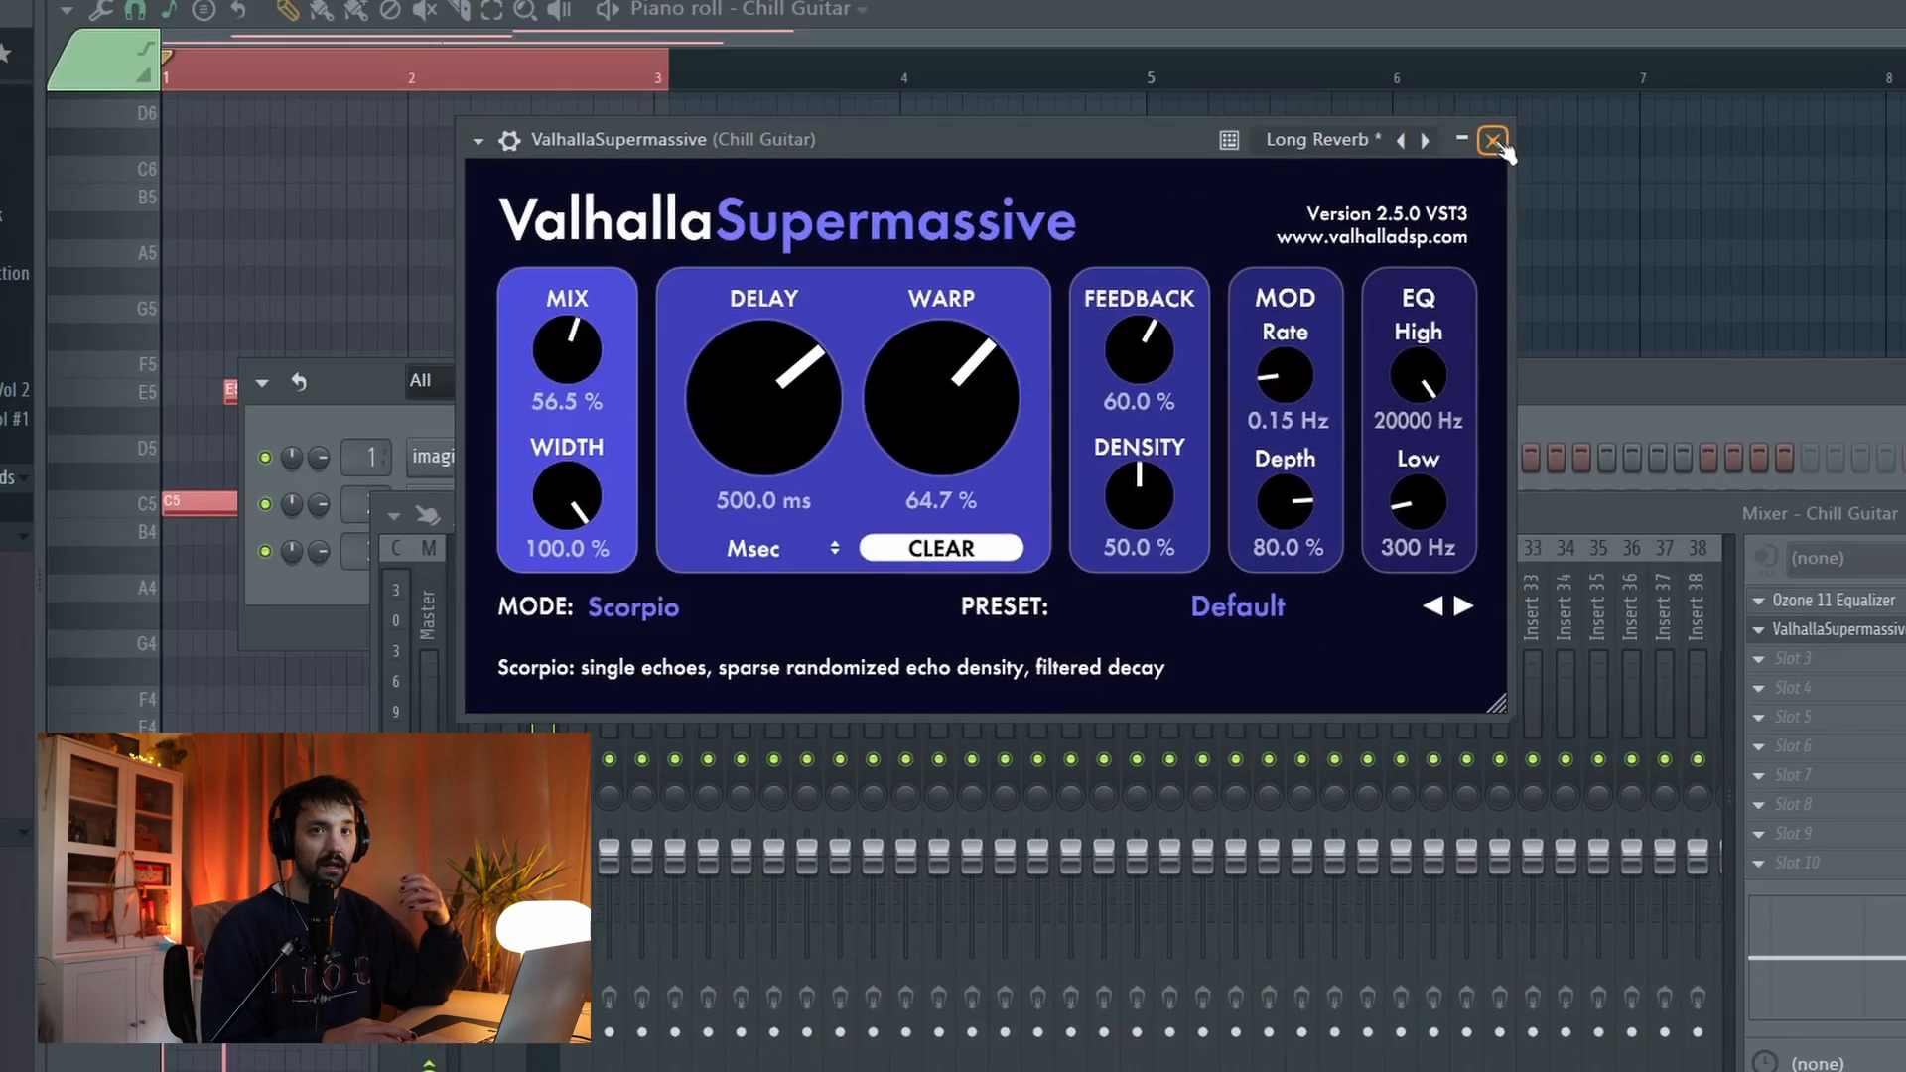
left_click(1398, 217)
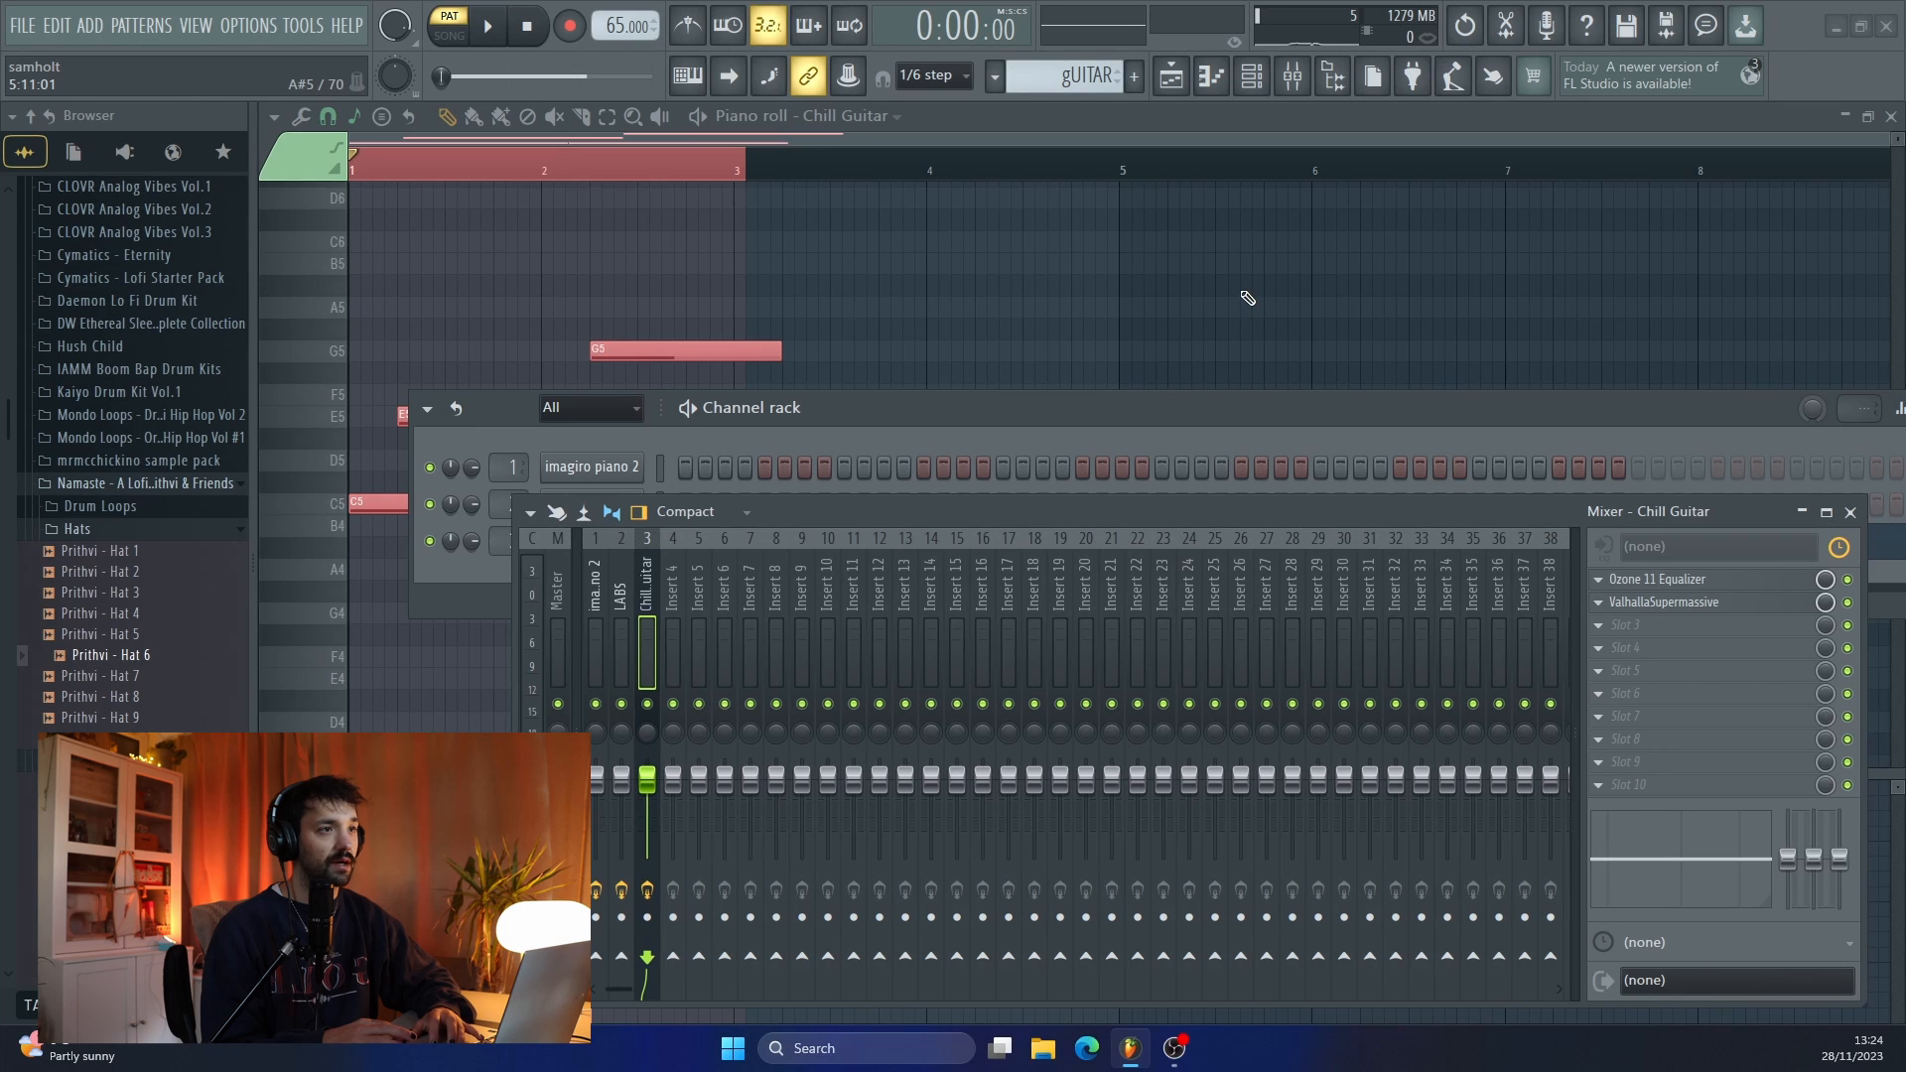
- Play the gUITAR pattern to hear the guitar with the EQ and reverb, rearranging the channel rack and mixer windows
key("space")
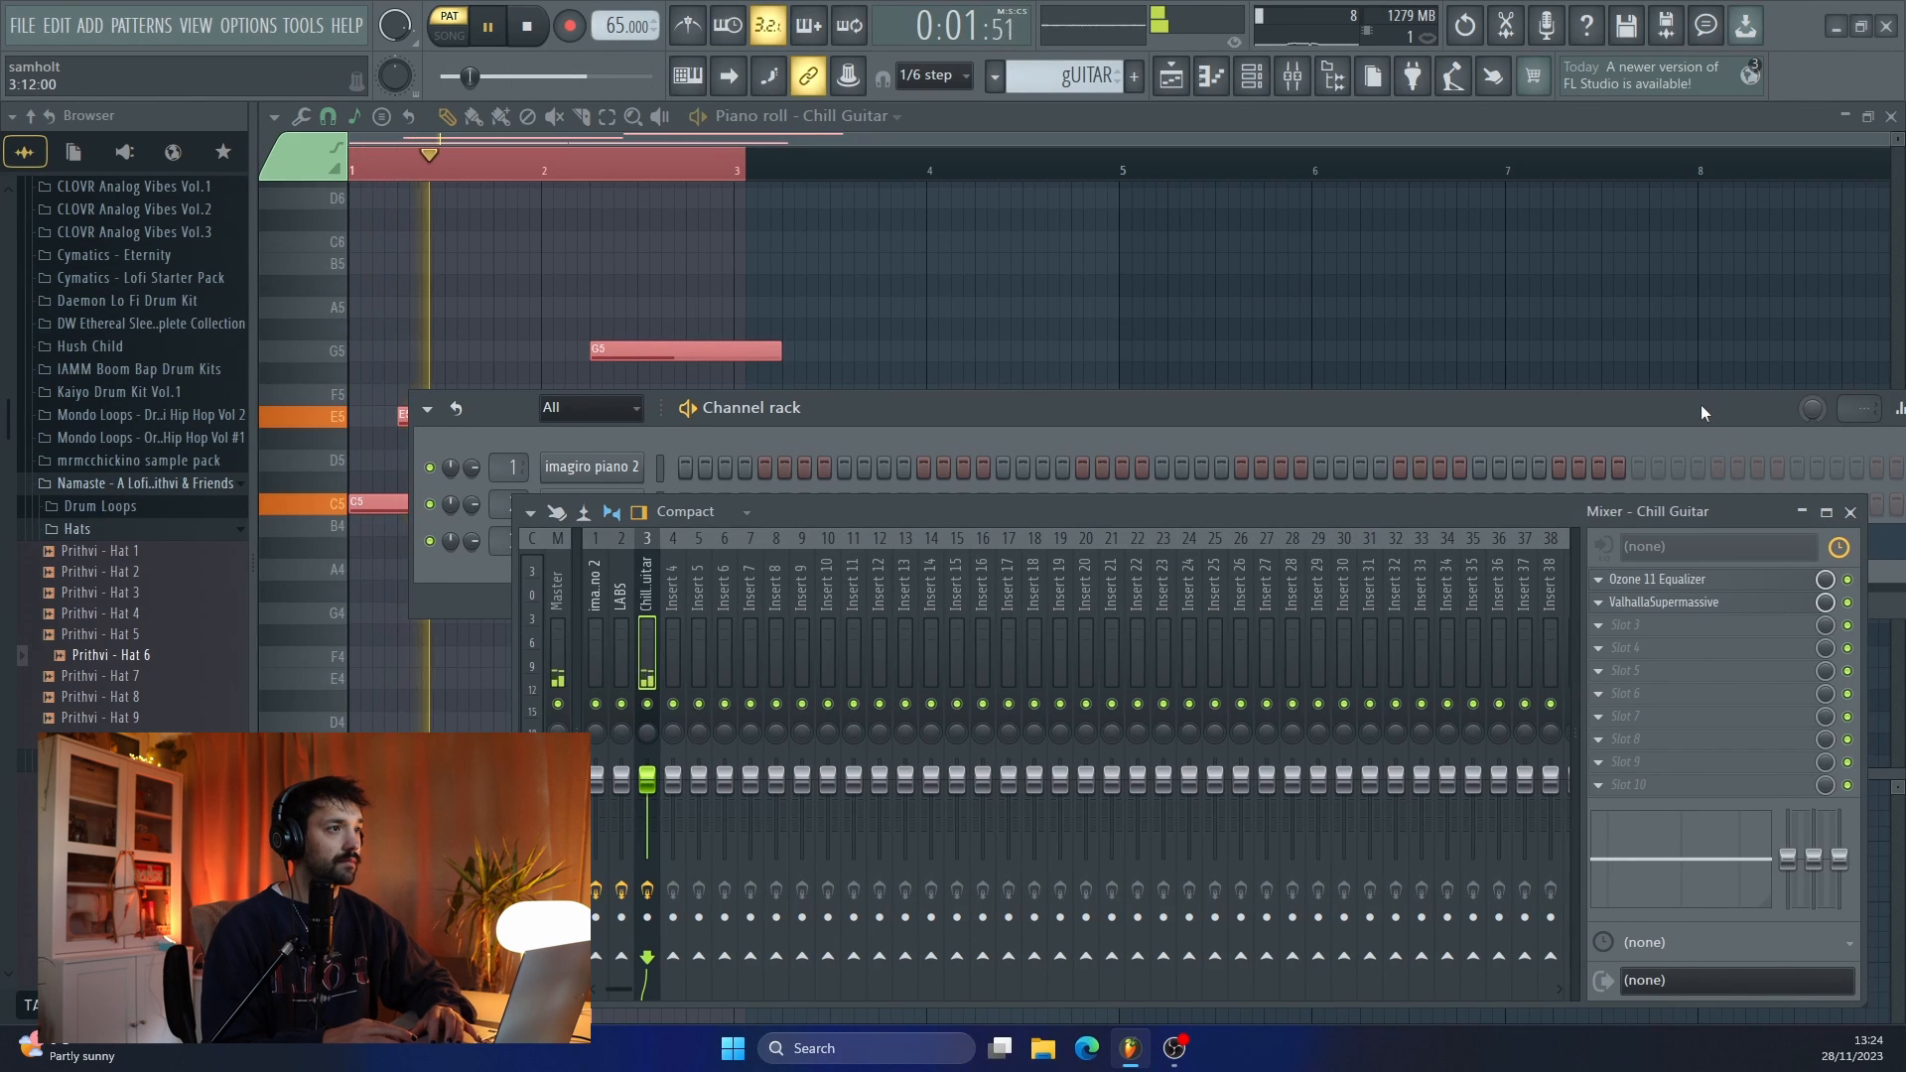
left_click_drag(1701, 405, 1521, 358)
left_click(1554, 376)
left_click_drag(1511, 514, 1385, 397)
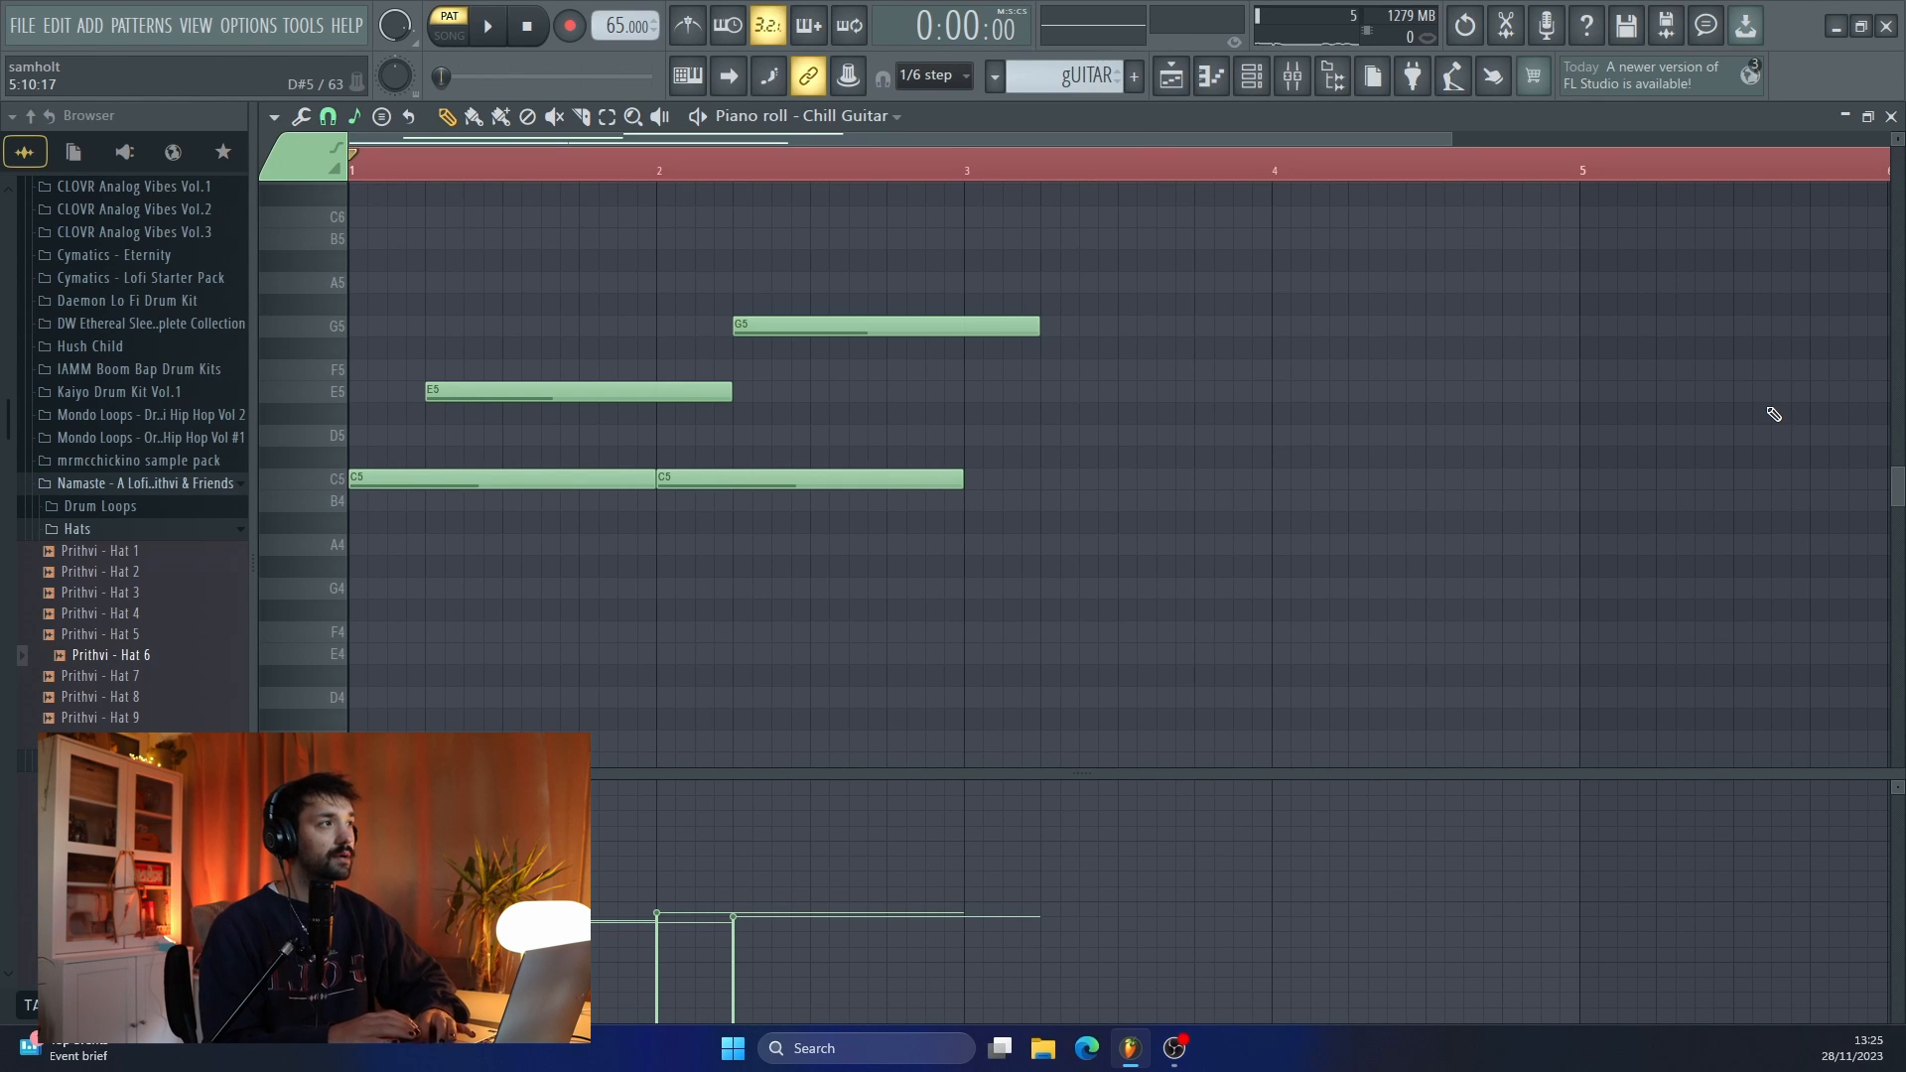
left_click(1188, 83)
double_click(739, 369)
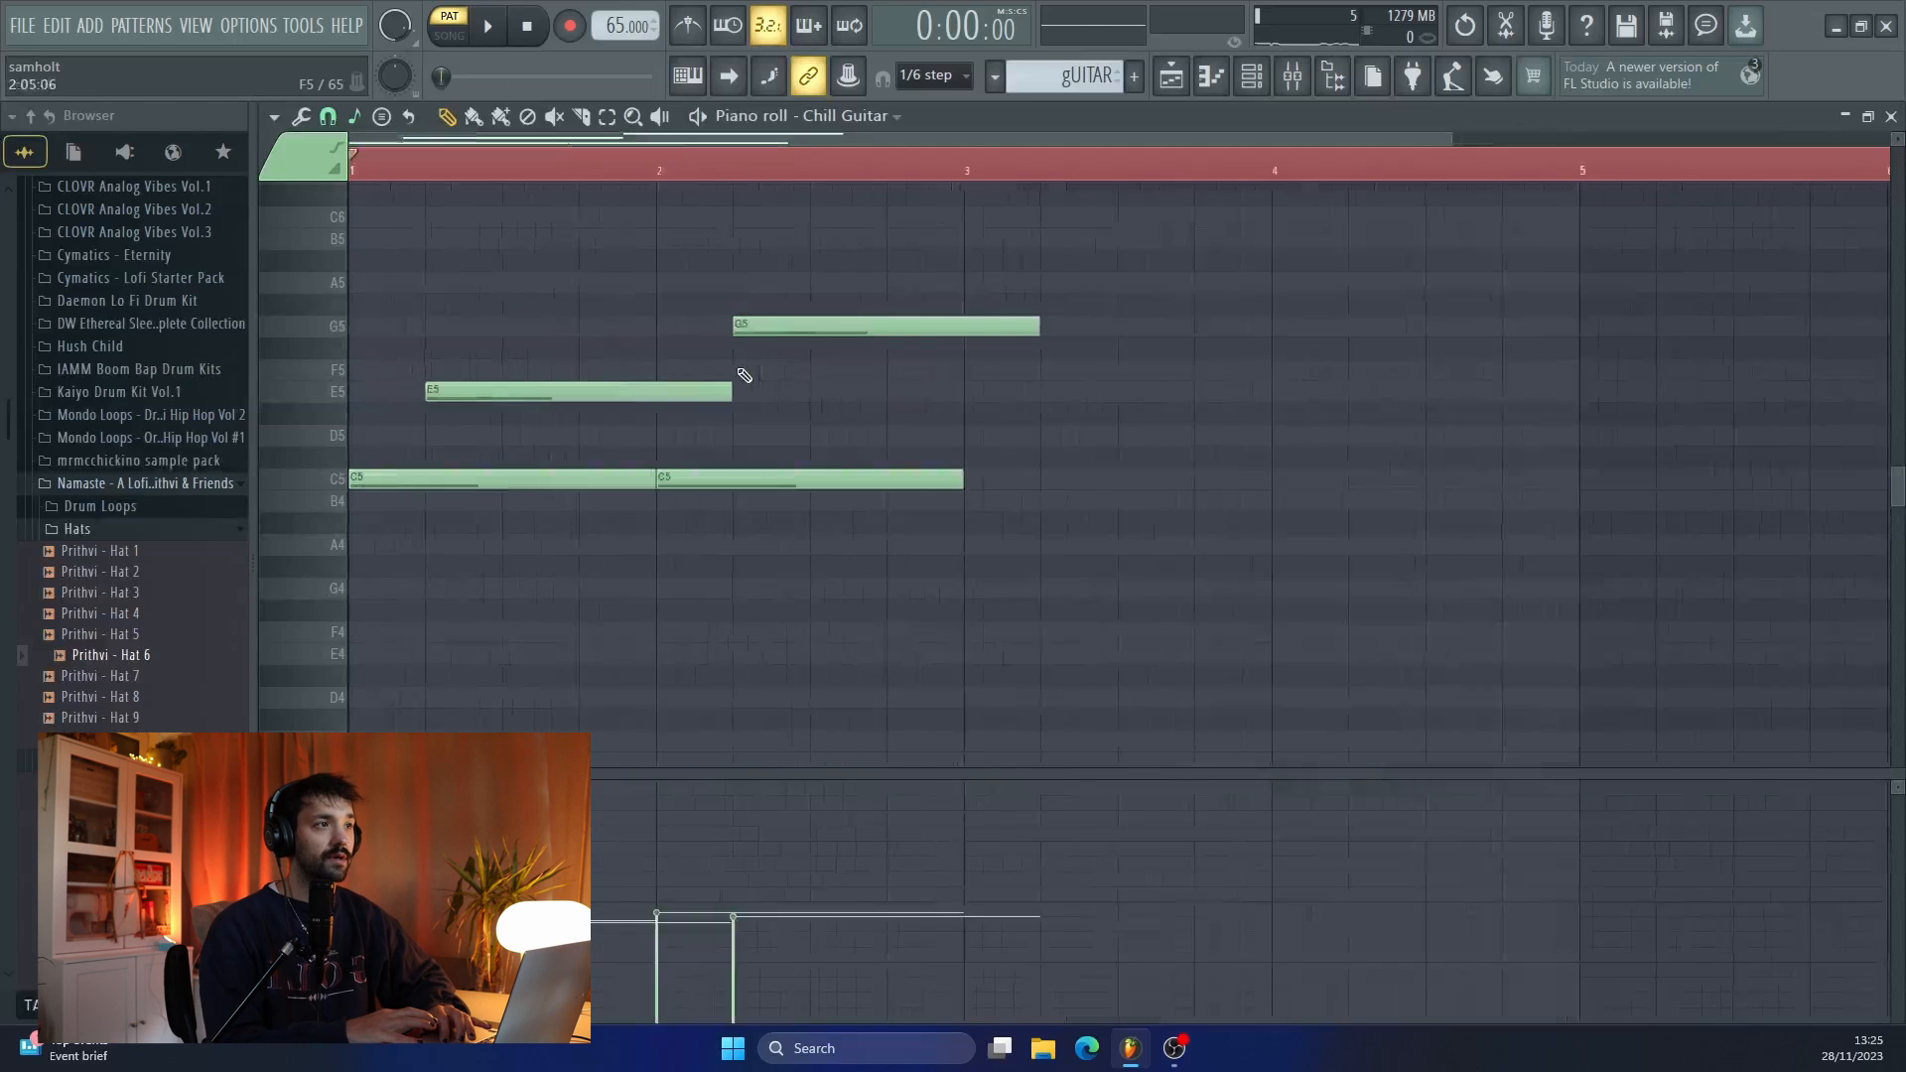
- Delete the remaining test notes from the gUITAR pattern, switch to song mode and reopen the pattern's empty piano roll from the playlist
right_click(807, 479)
right_click(698, 392)
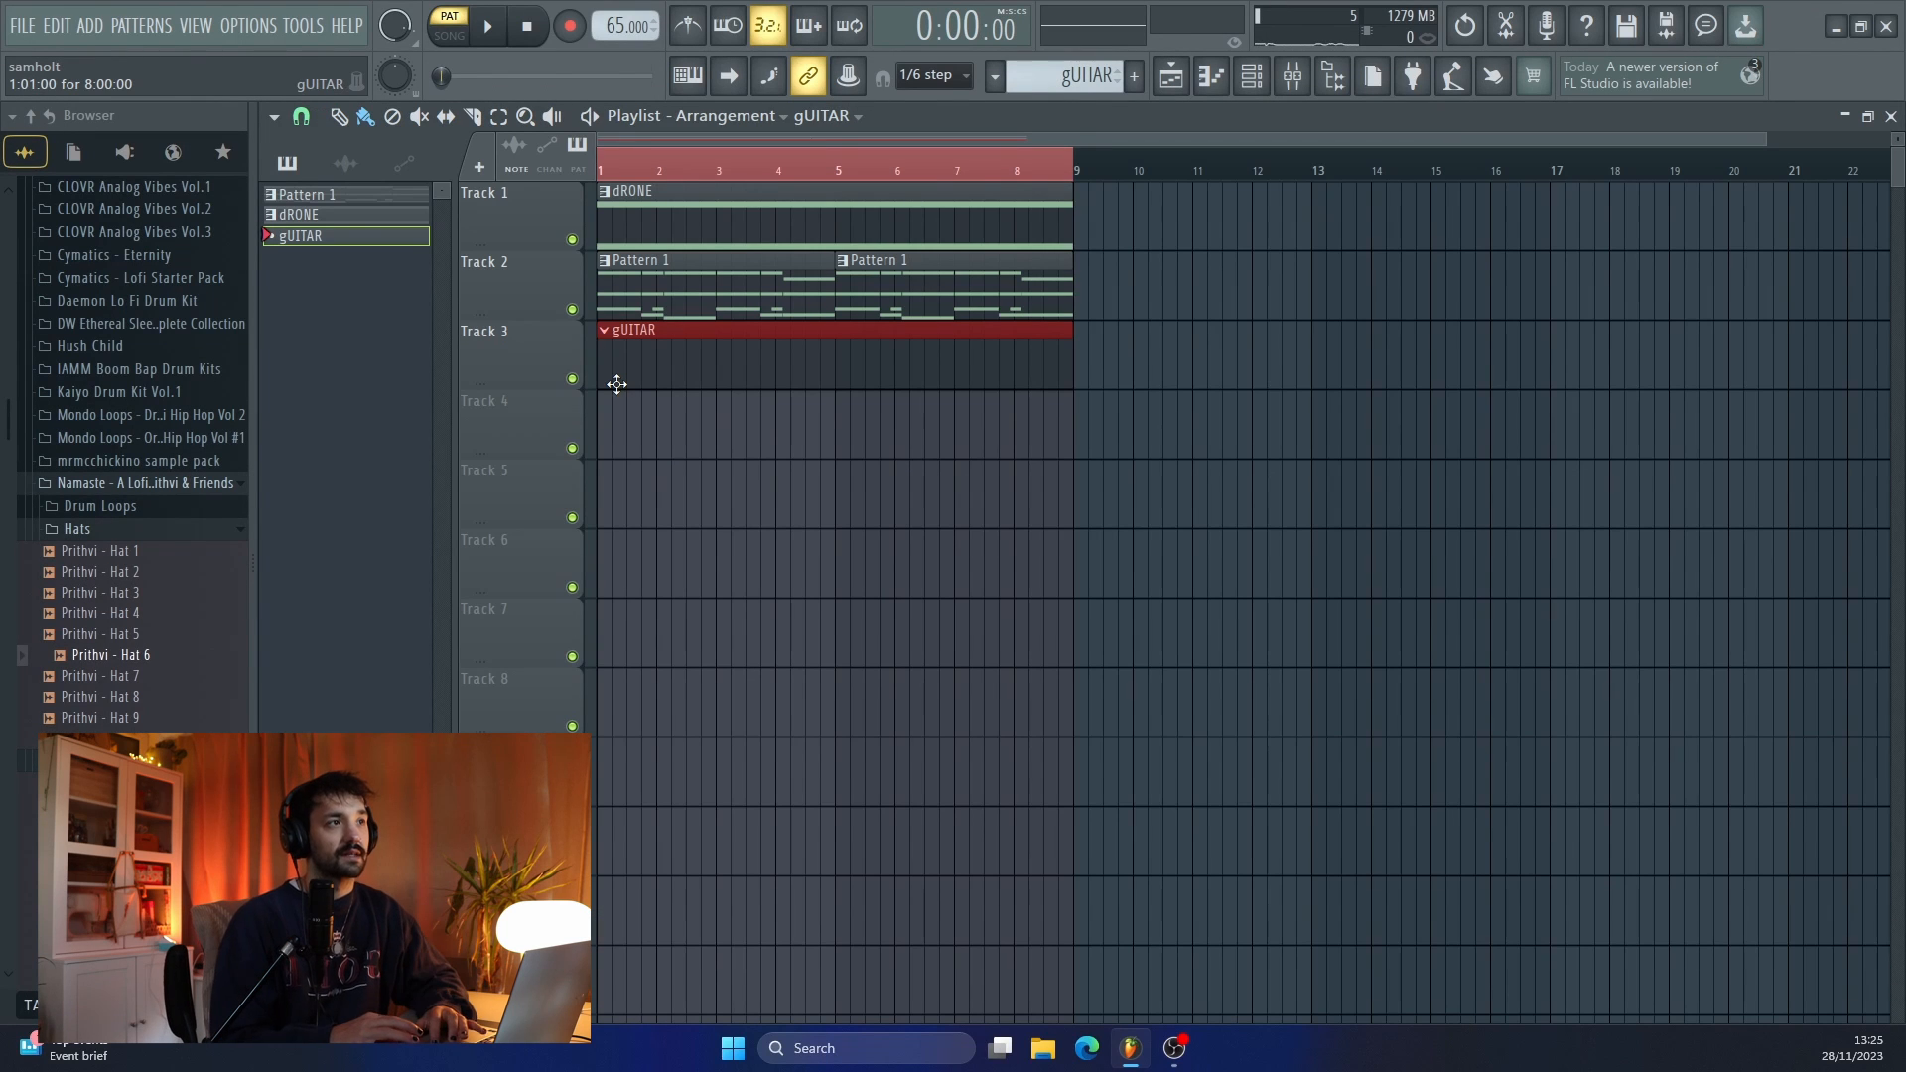
key("l")
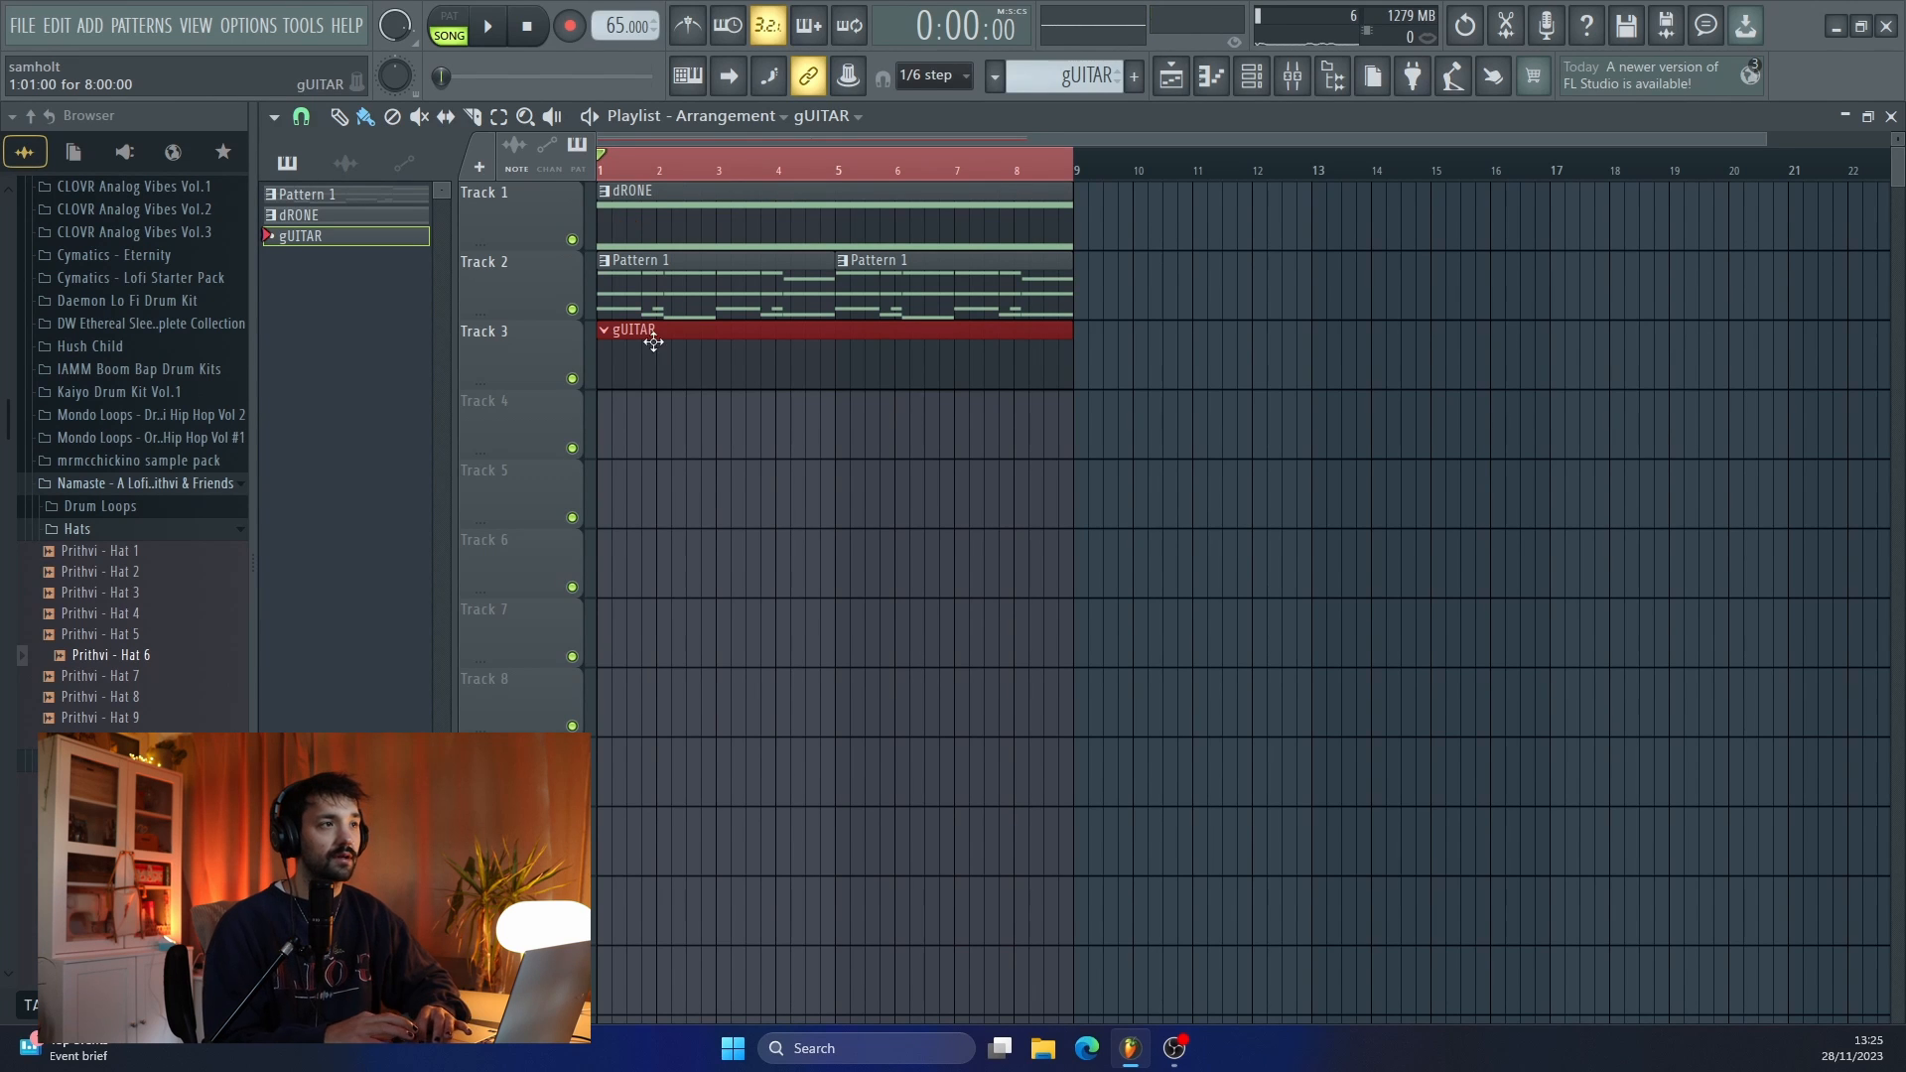
double_click(660, 380)
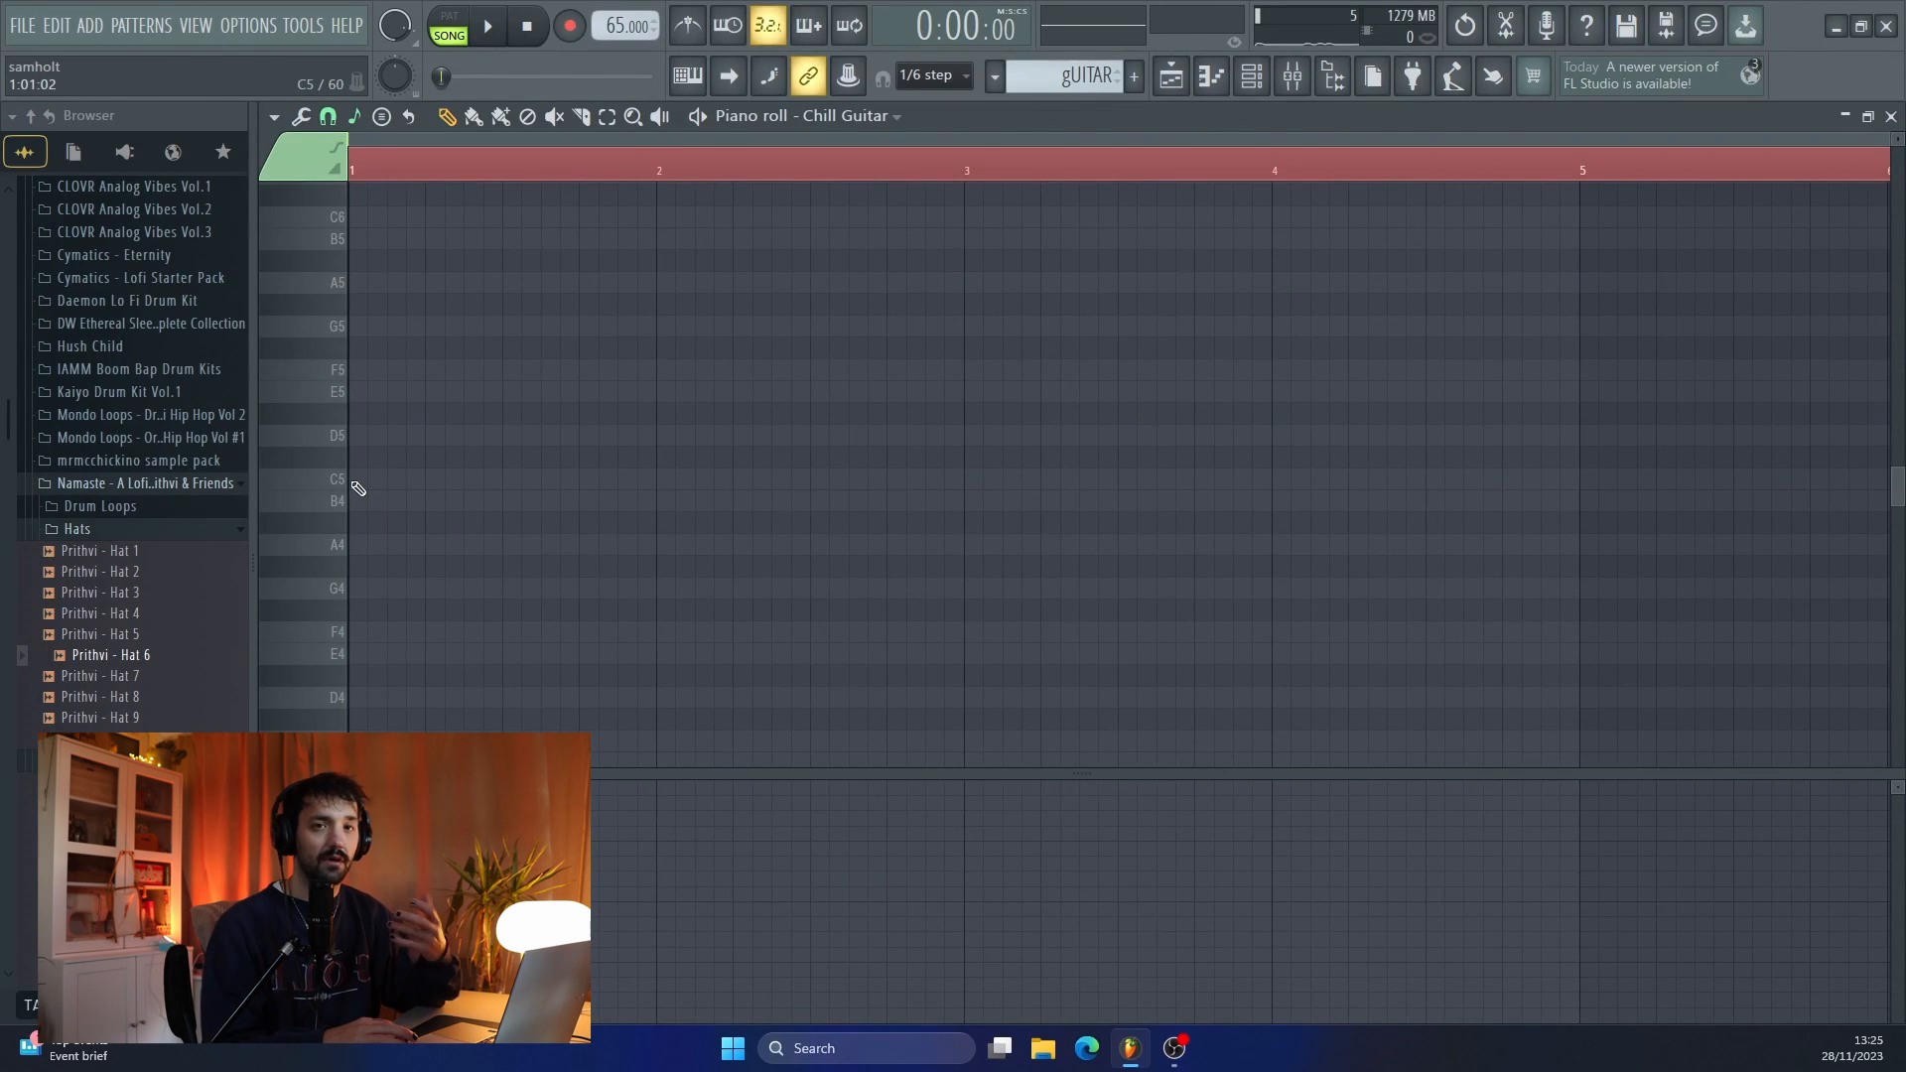
- Enter a G4 note followed by a C5 note at the start of the guitar pattern, each shortened to one step
left_click(364, 588)
left_click(397, 479)
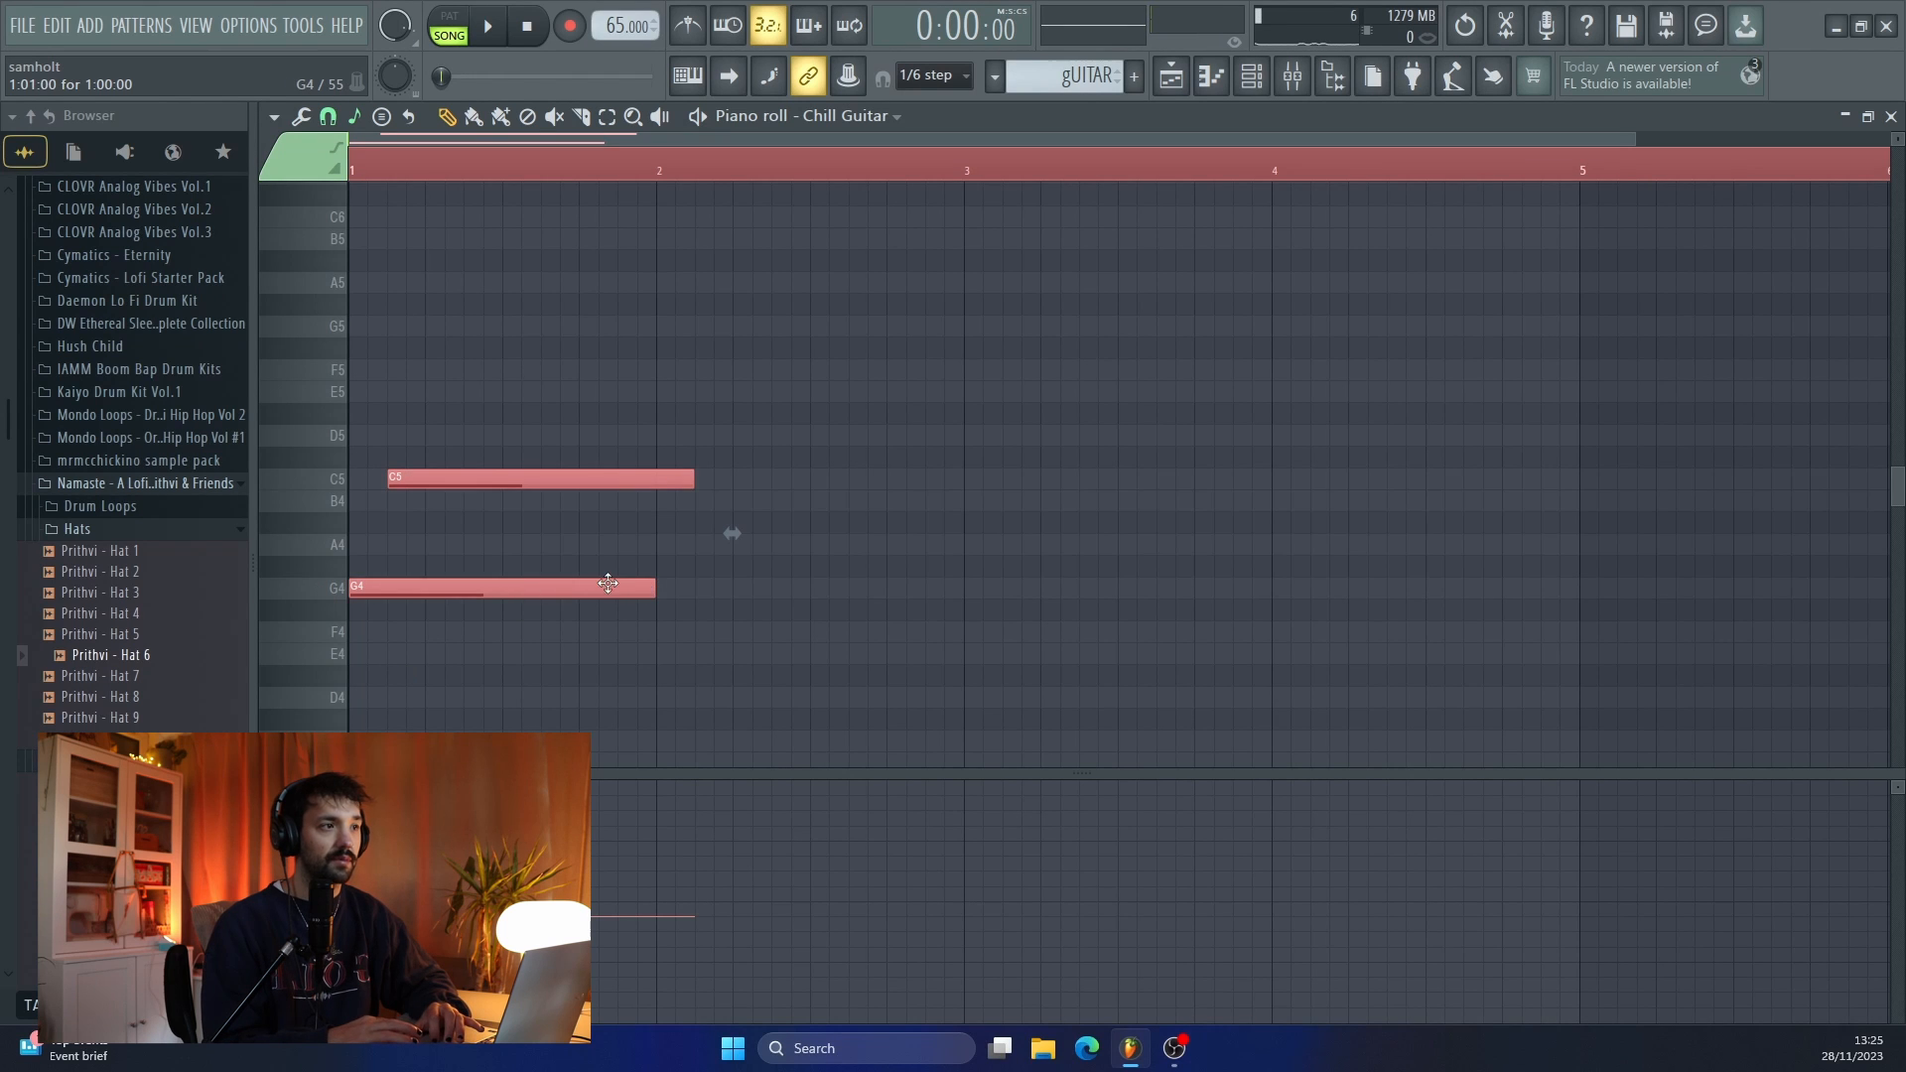
left_click_drag(653, 591, 403, 594)
scroll(443, 591, "up", 3)
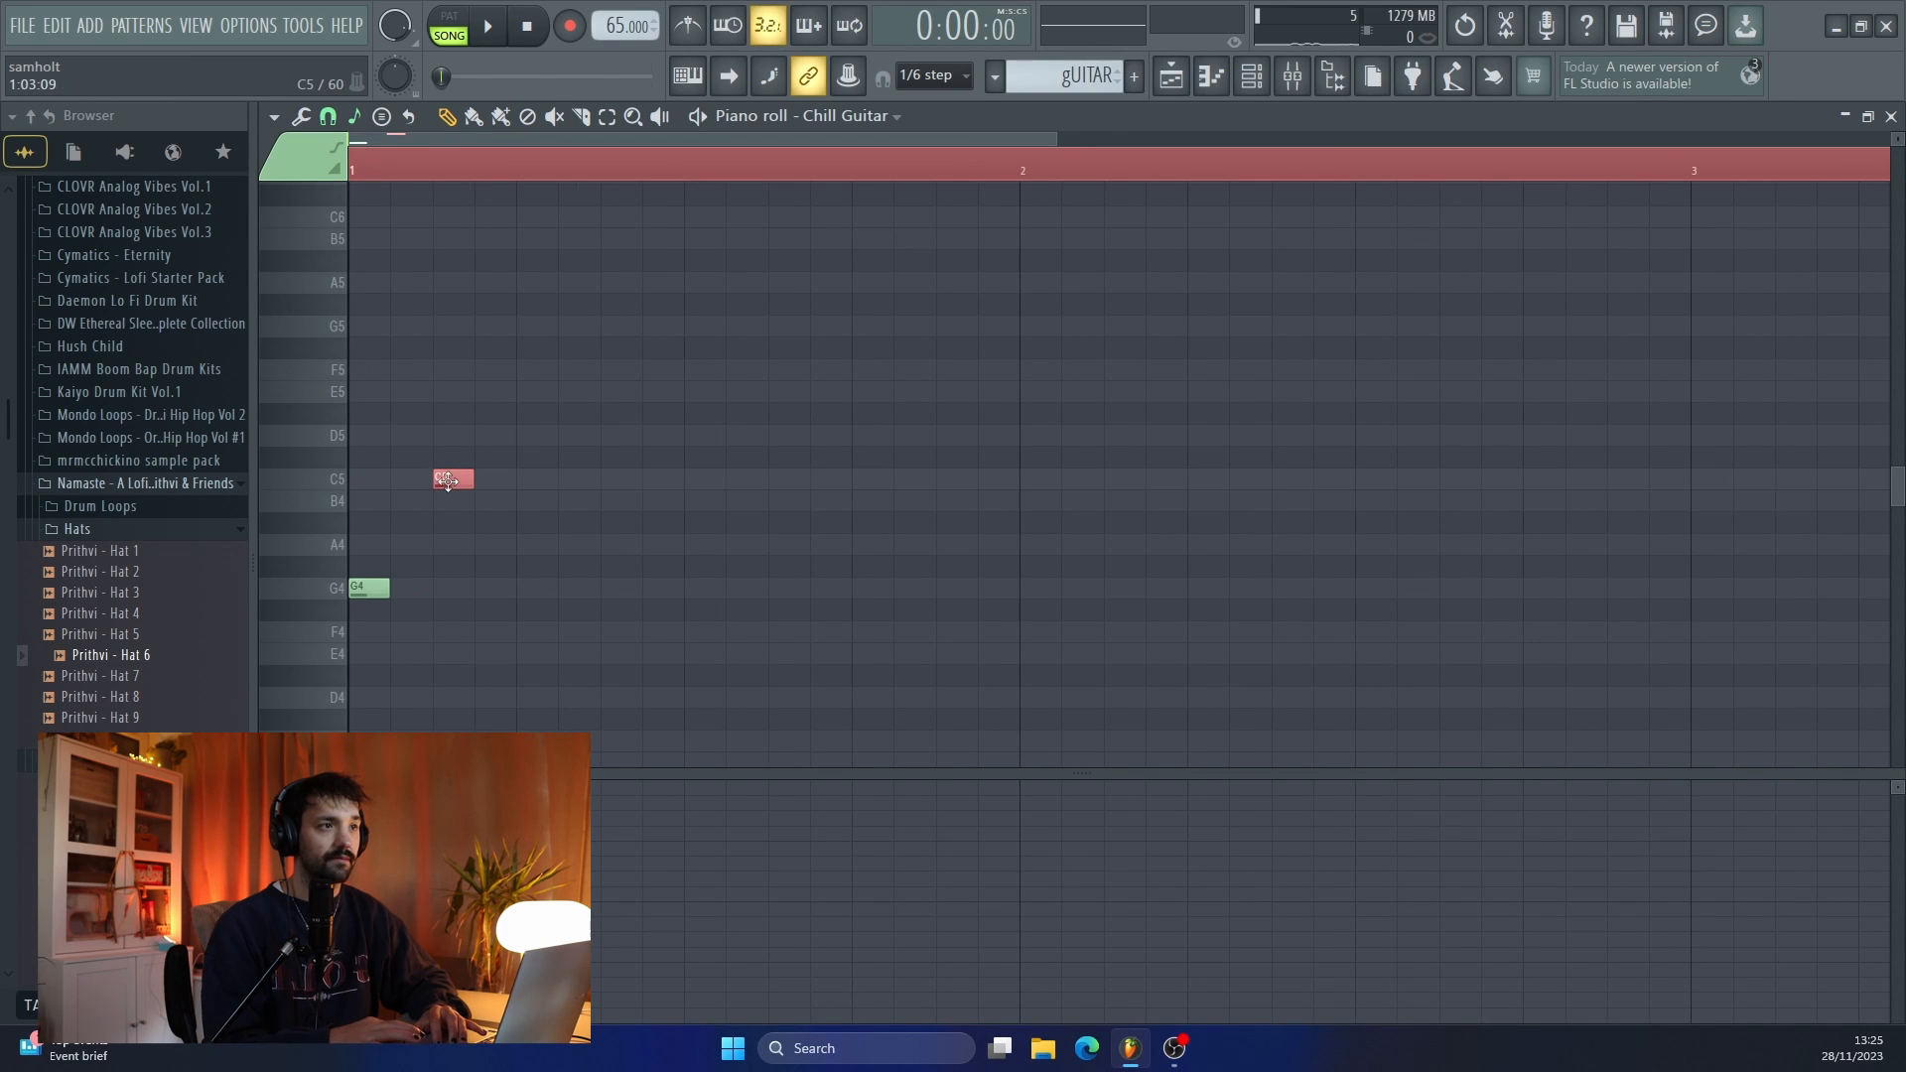
- Duplicate the alternating G4 and C5 notes until they fill the first two bars, and listen to them in song mode
key("ctrl+b")
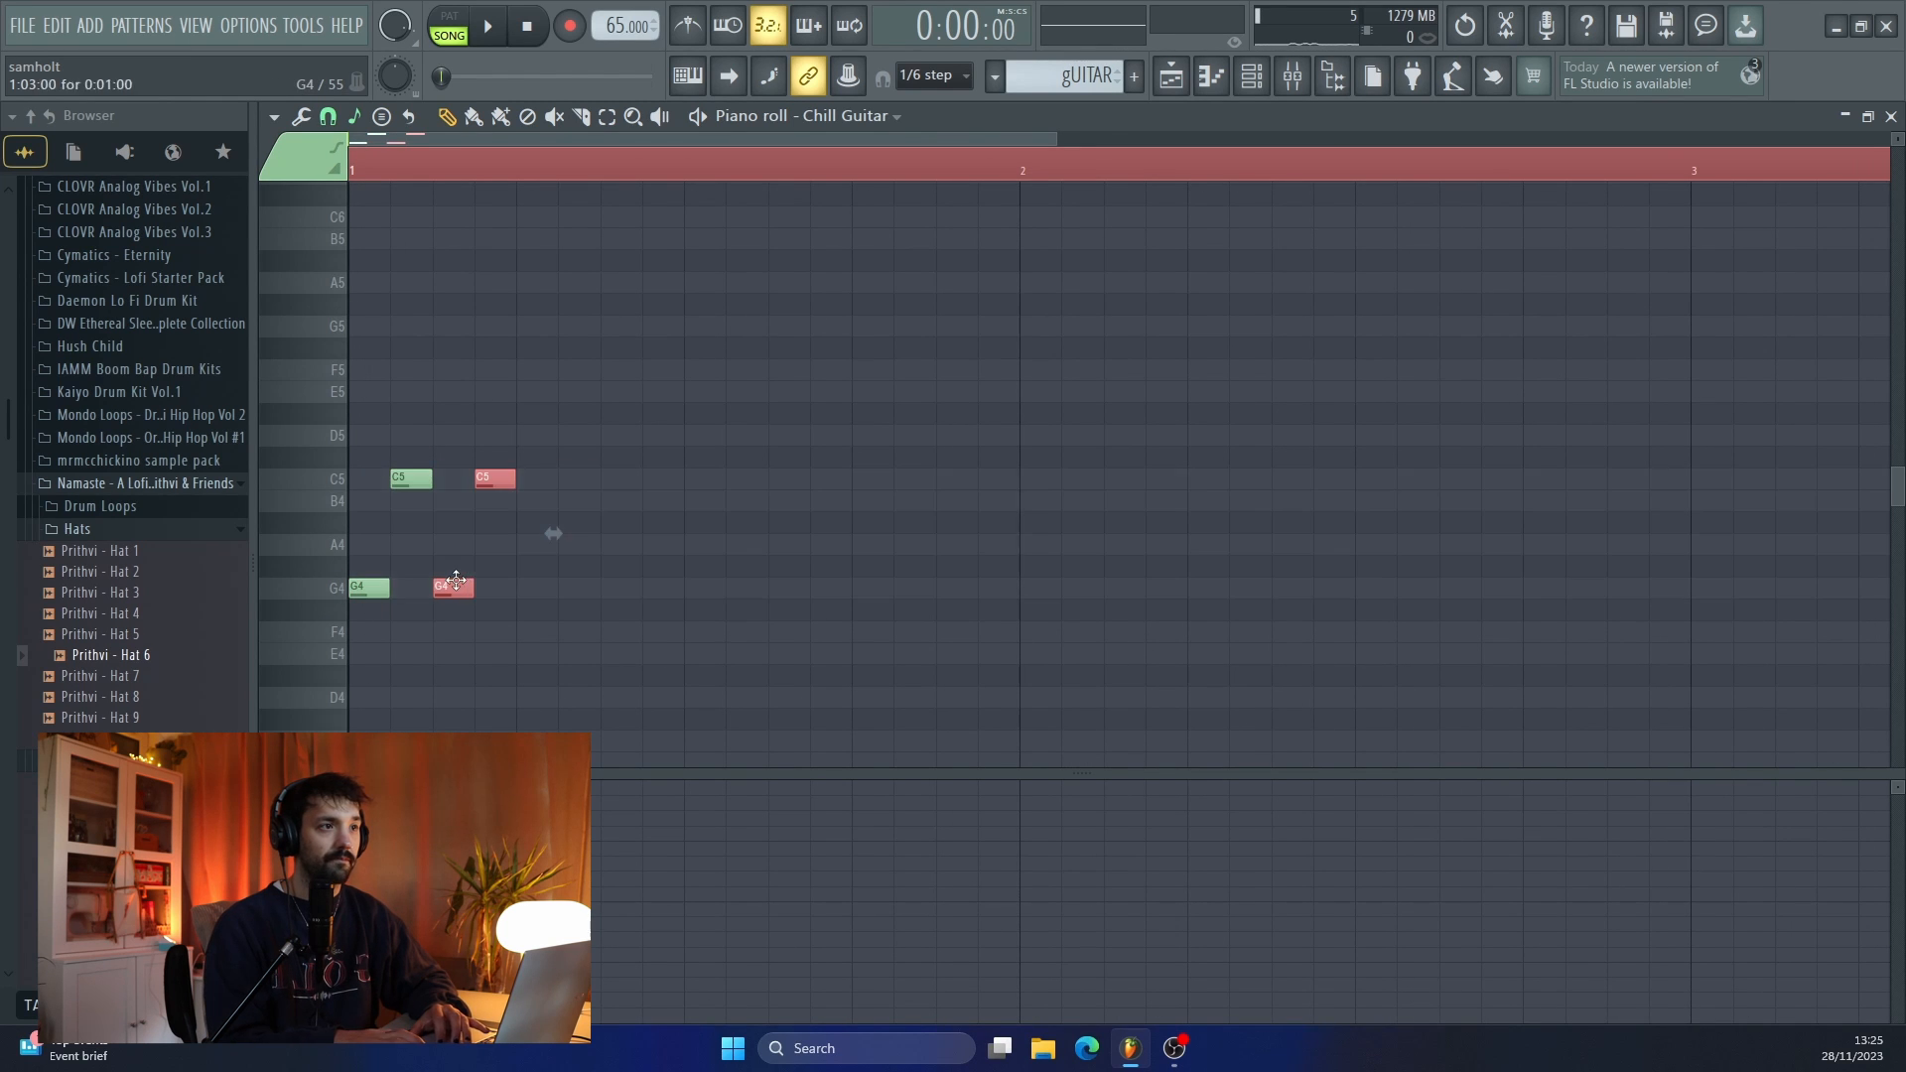
key("ctrl+b")
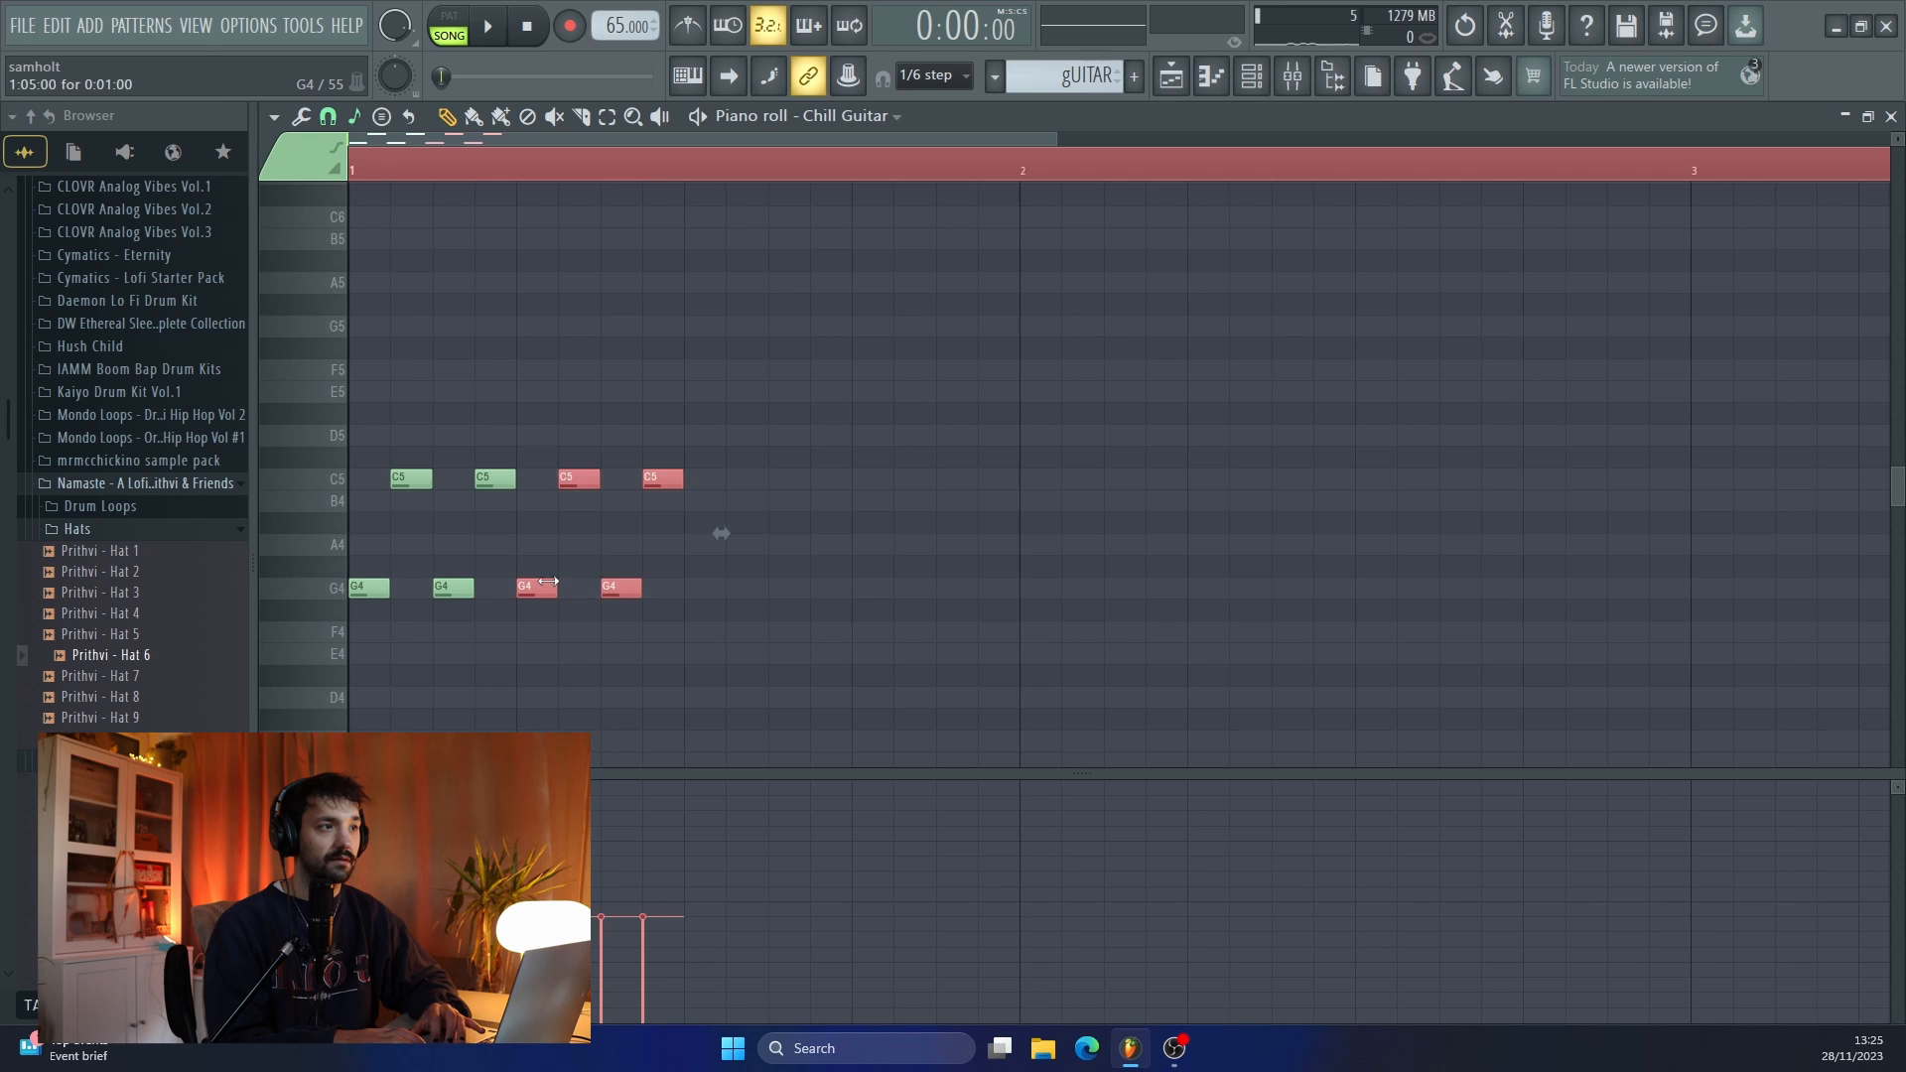
key("ctrl+b")
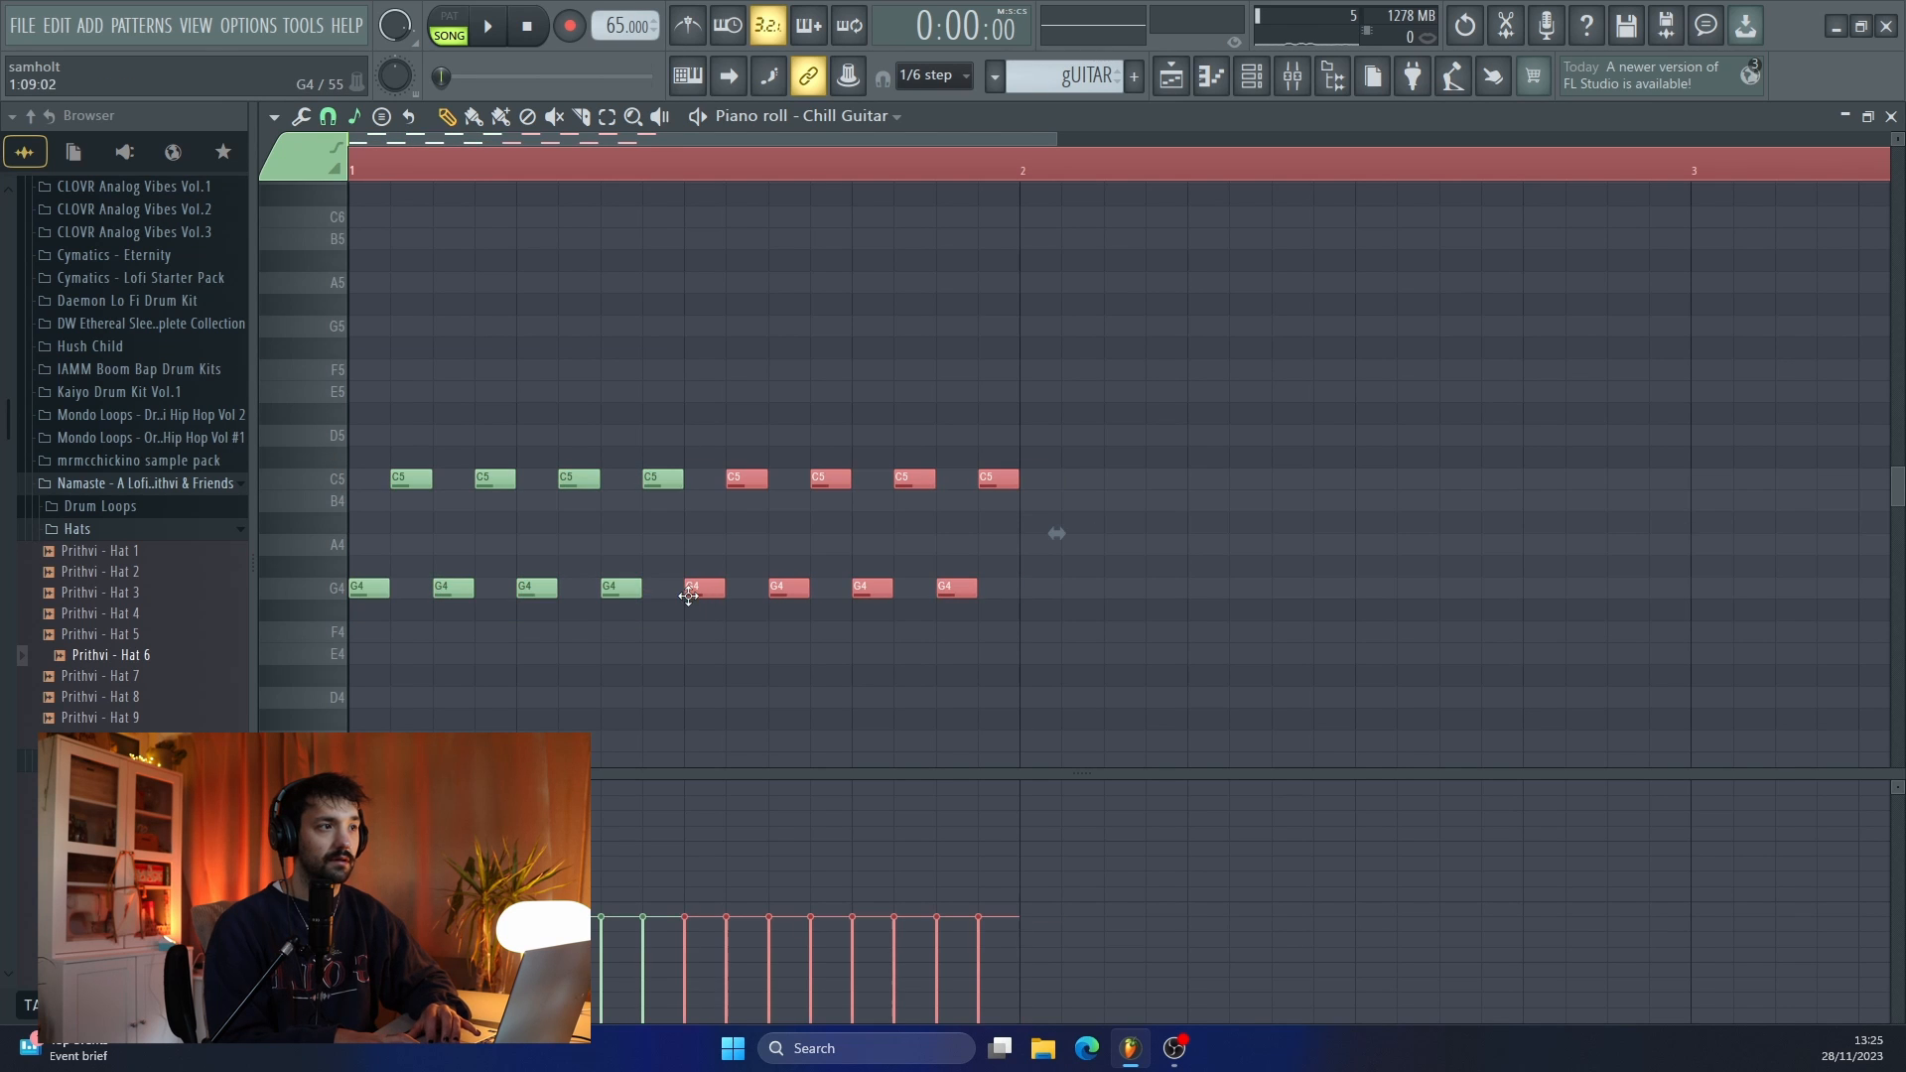
key("ctrl+a")
key("ctrl+b")
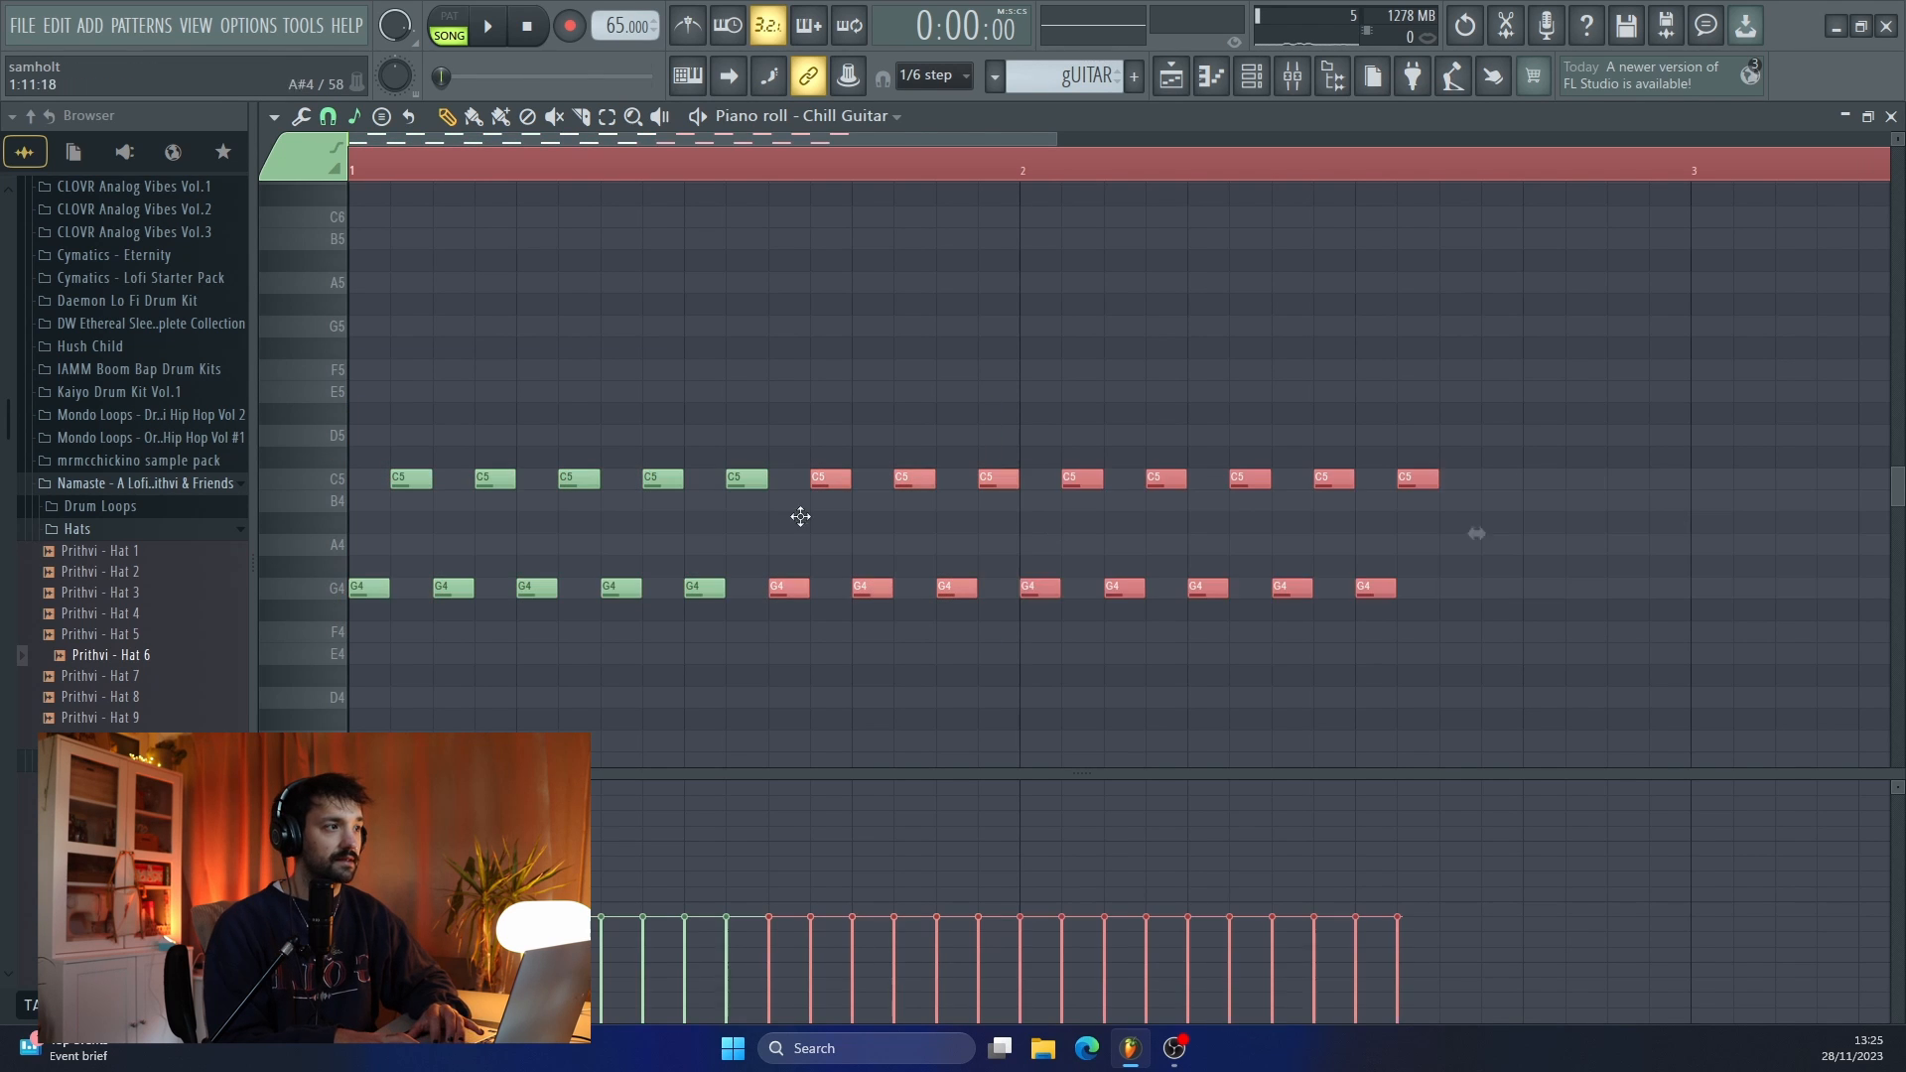
key("space")
scroll(1035, 540, "down", 2, "ctrl")
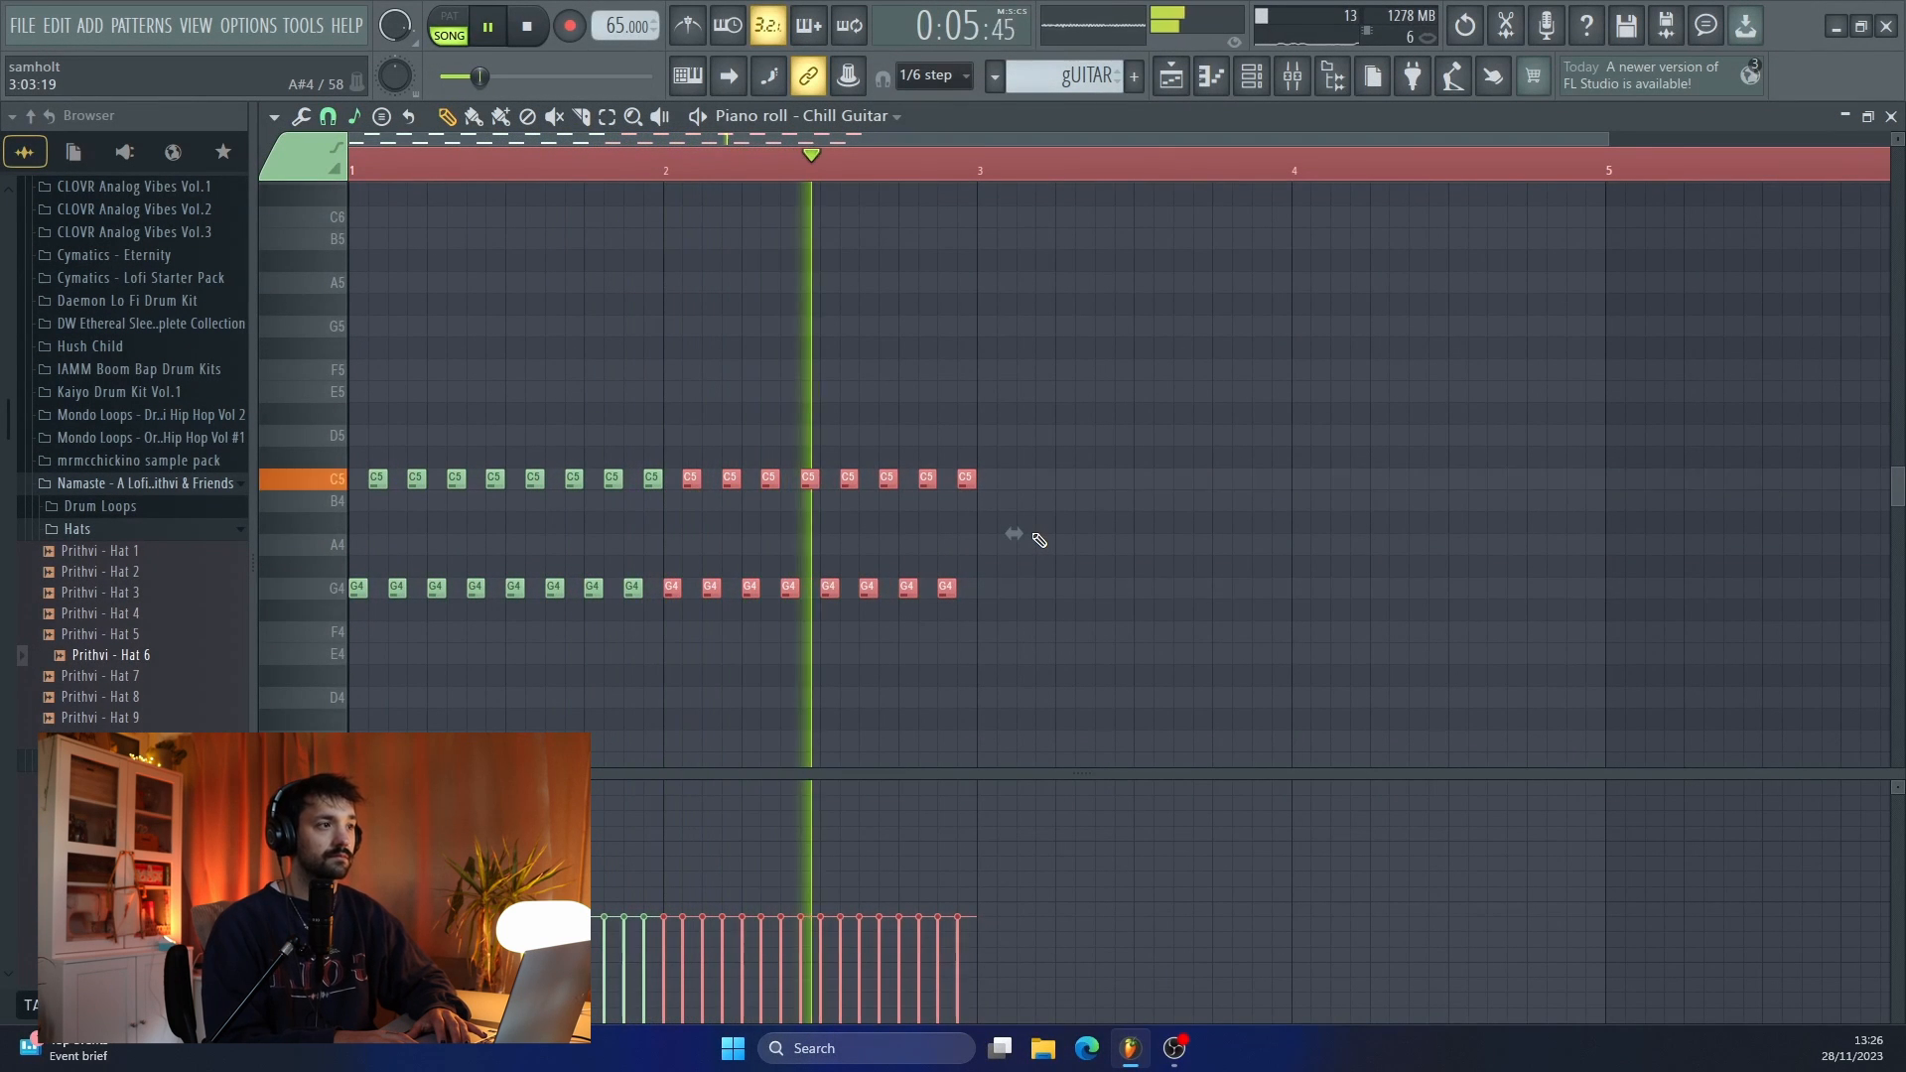
key("space")
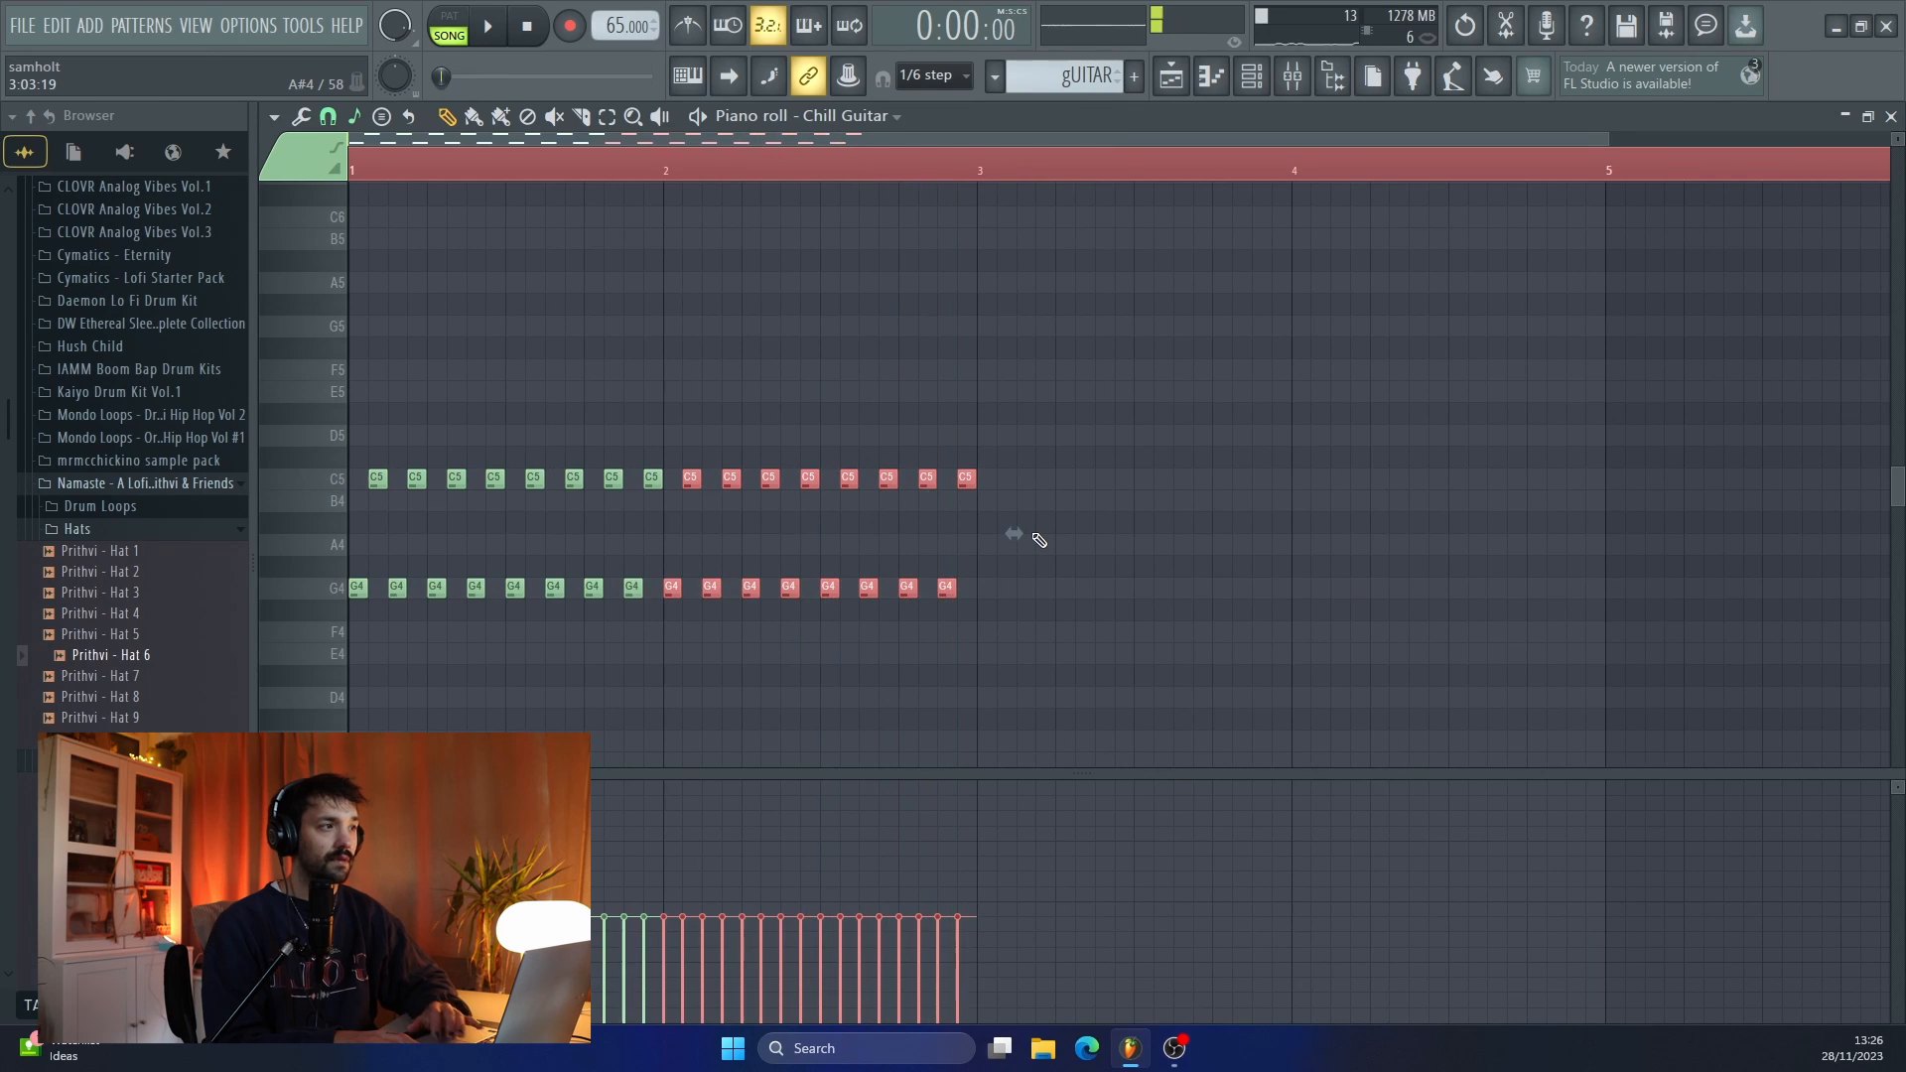
- Extend the guitar notes to four bars, transpose them up five semitones to C5 and F5, and listen to the result
key("ctrl+b")
key("Up")
key("Up")
key("Up")
key("Up")
key("Up")
key("space")
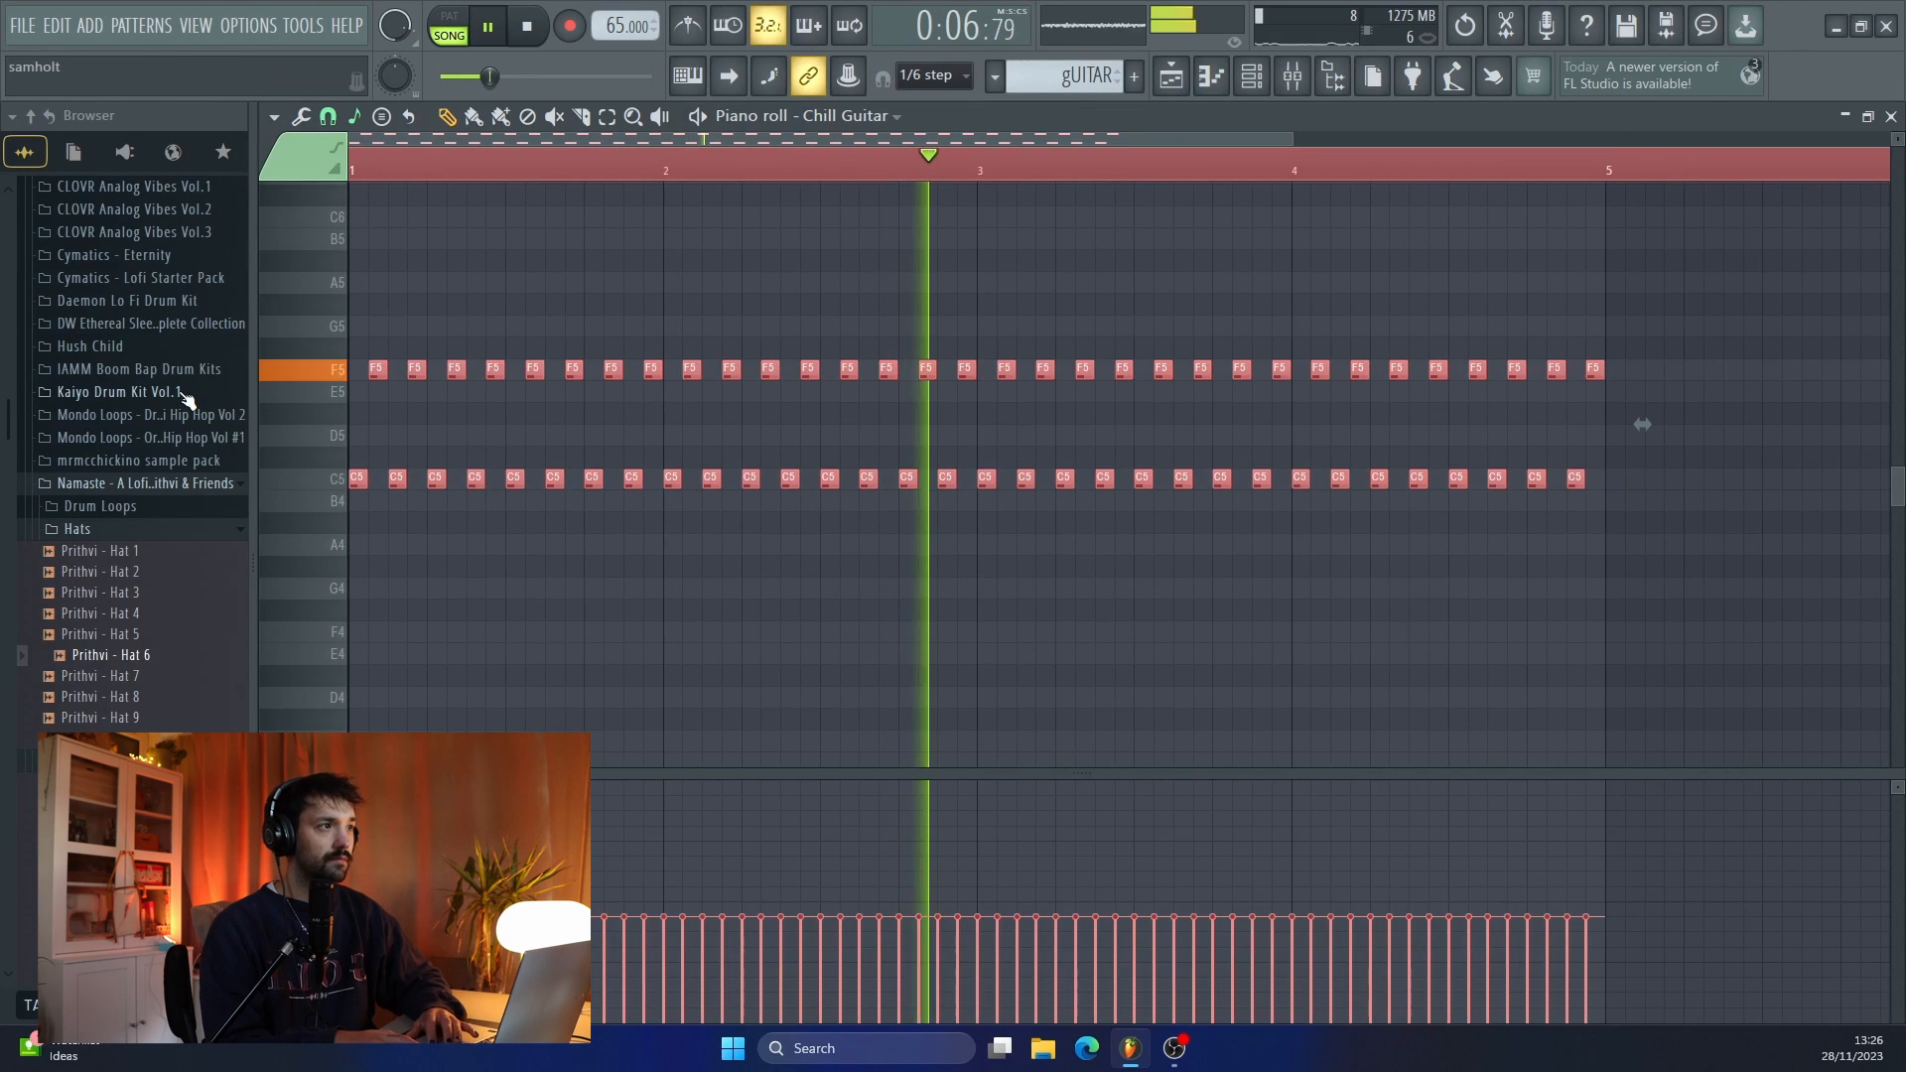
key("space")
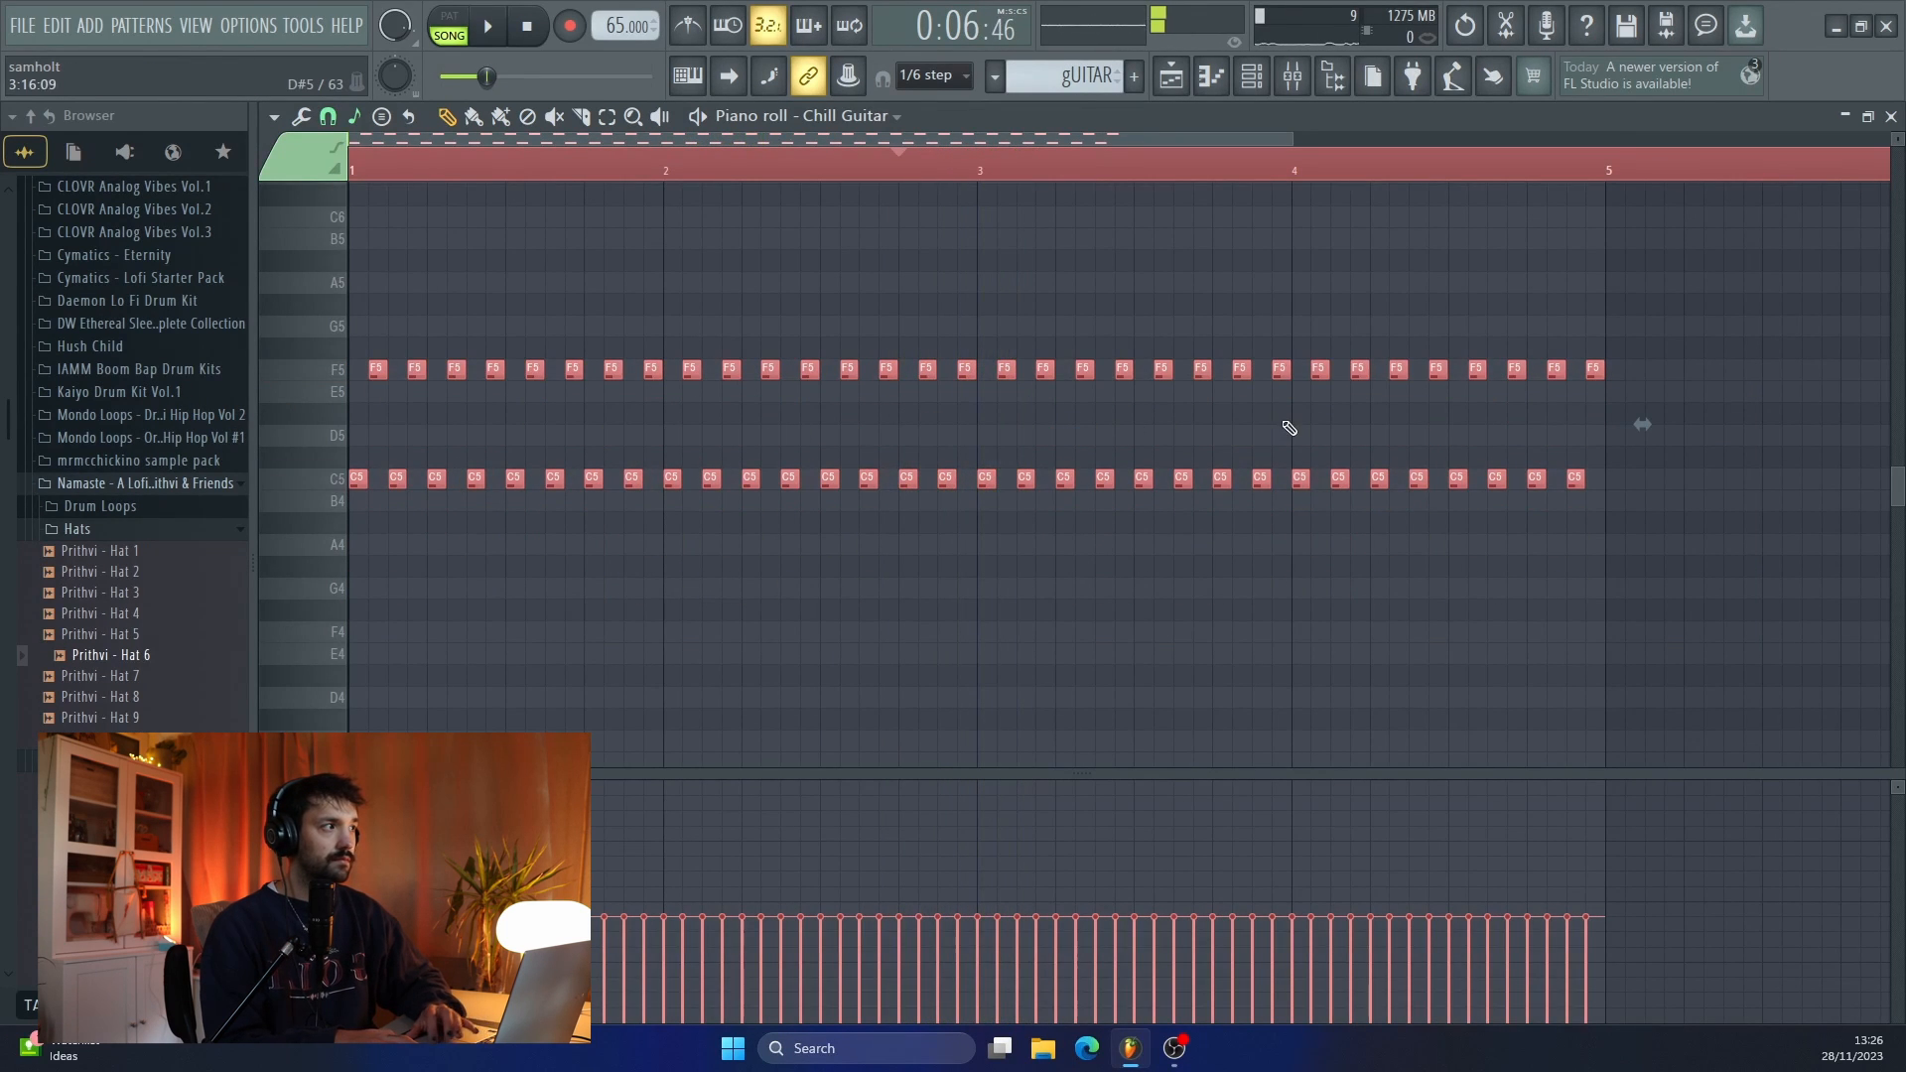
- Raise the upper row of guitar notes two semitones to G5, lengthen all notes to two steps each, and start playback
left_click_drag(1586, 422, 1362, 392)
left_click_drag(1617, 421, 209, 356)
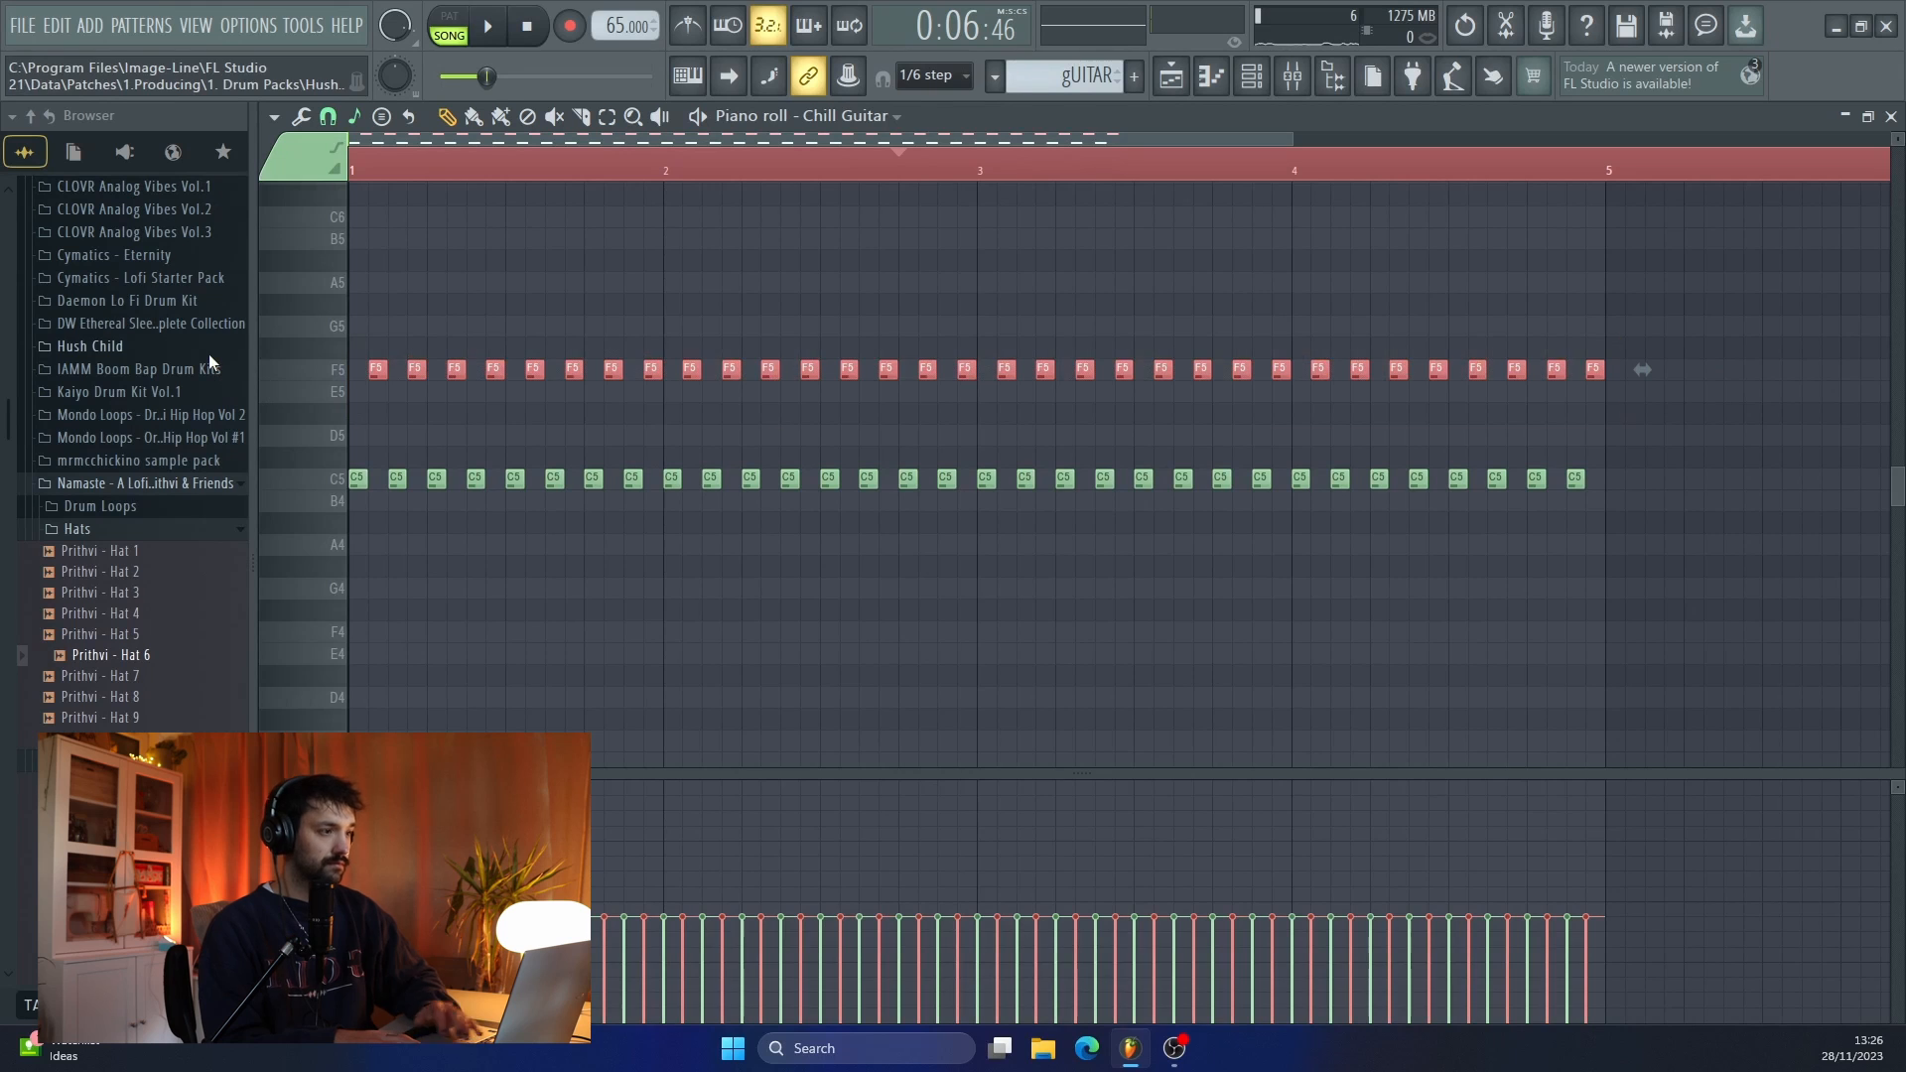
key("Up")
key("Up")
key("ctrl+a")
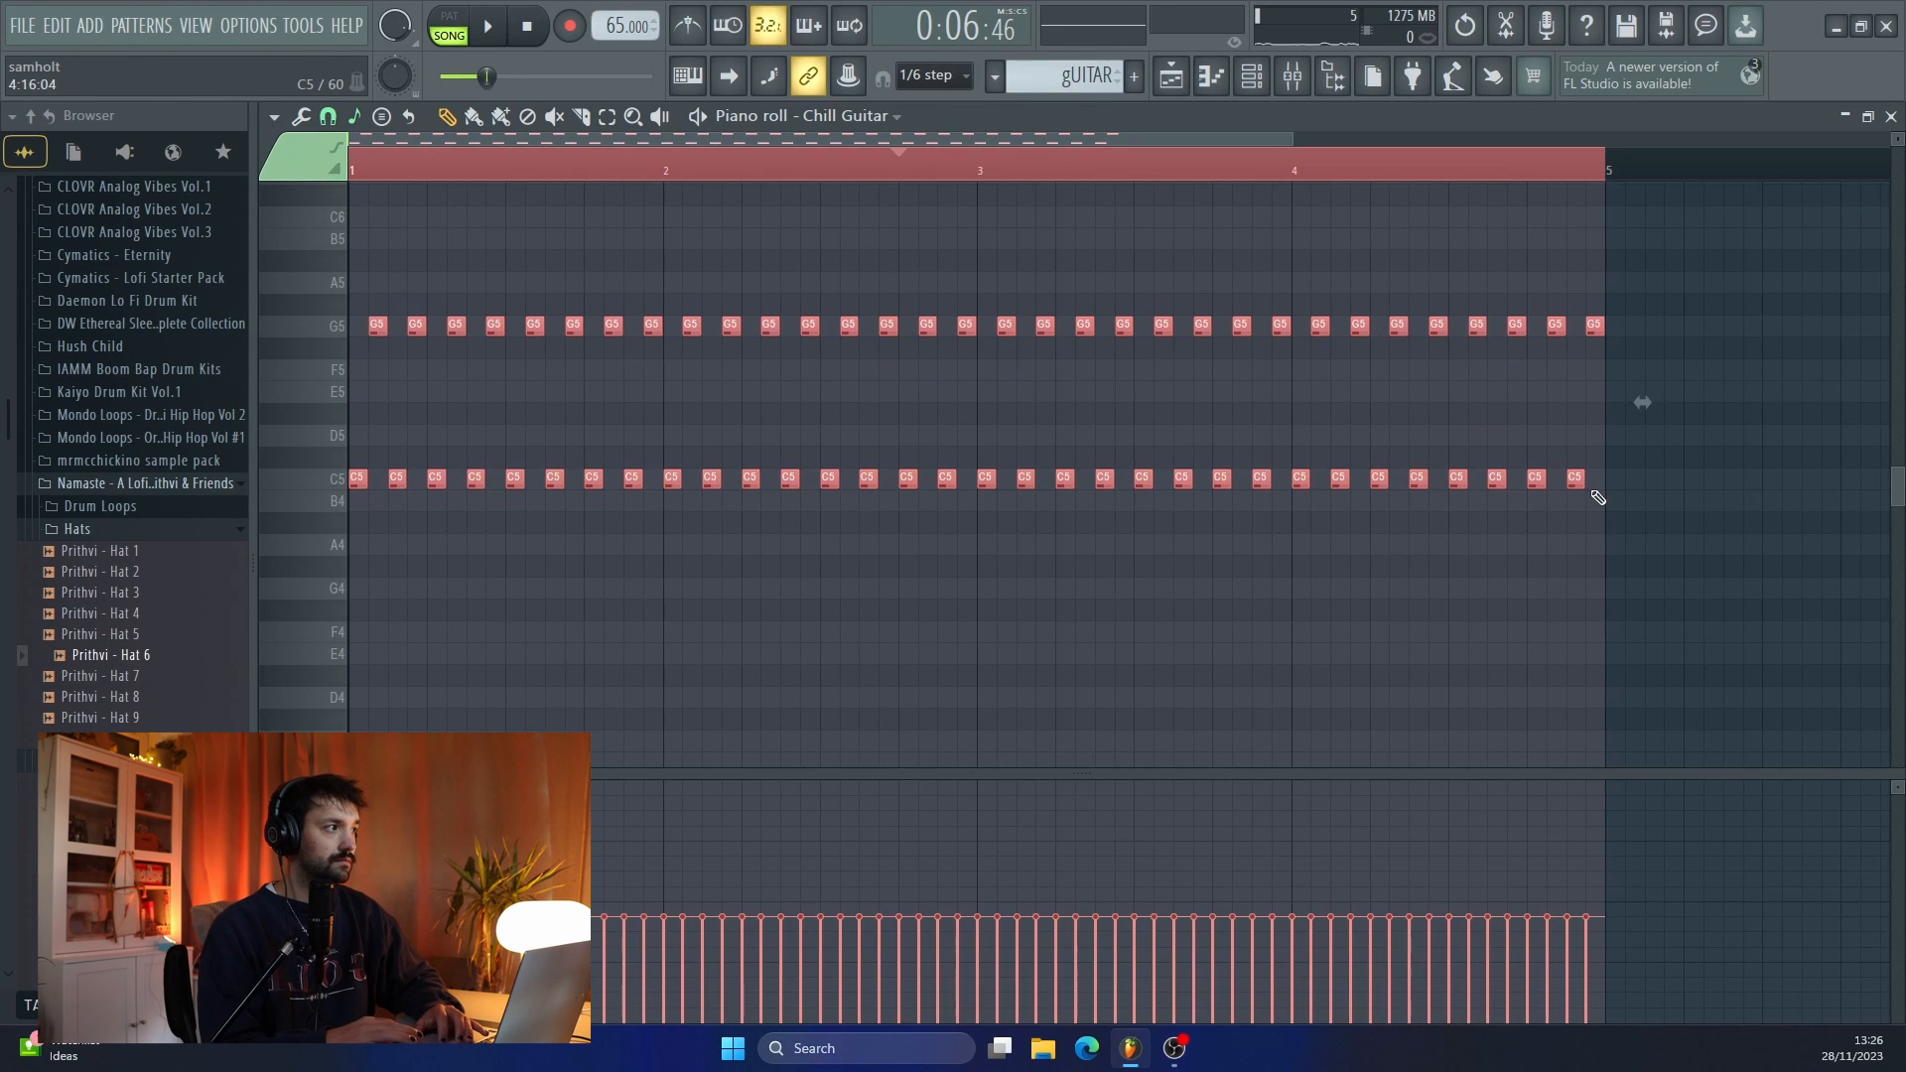
left_click_drag(1585, 484, 1605, 485)
key("space")
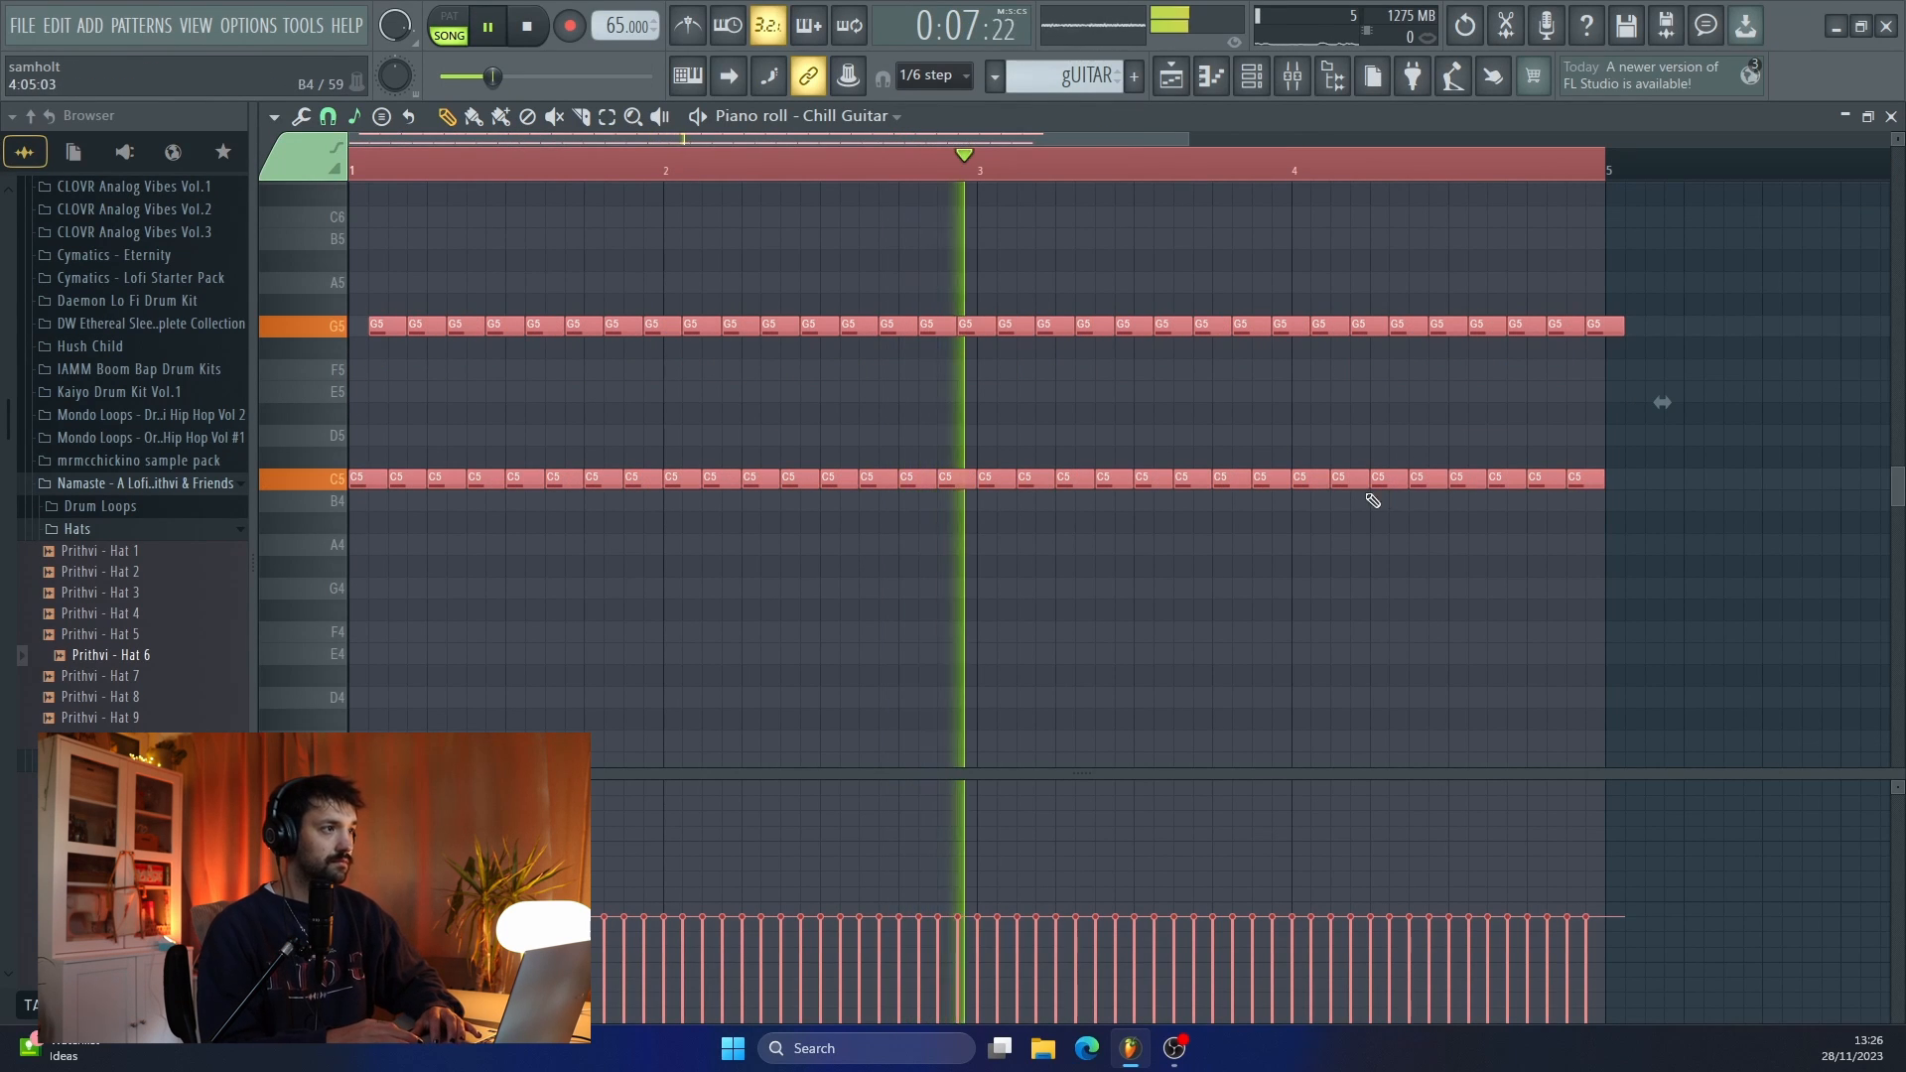
- Audition the guitar notes an octave lower during playback, return them to C5 and G5, and stop playback
scroll(1300, 508, "up", 2)
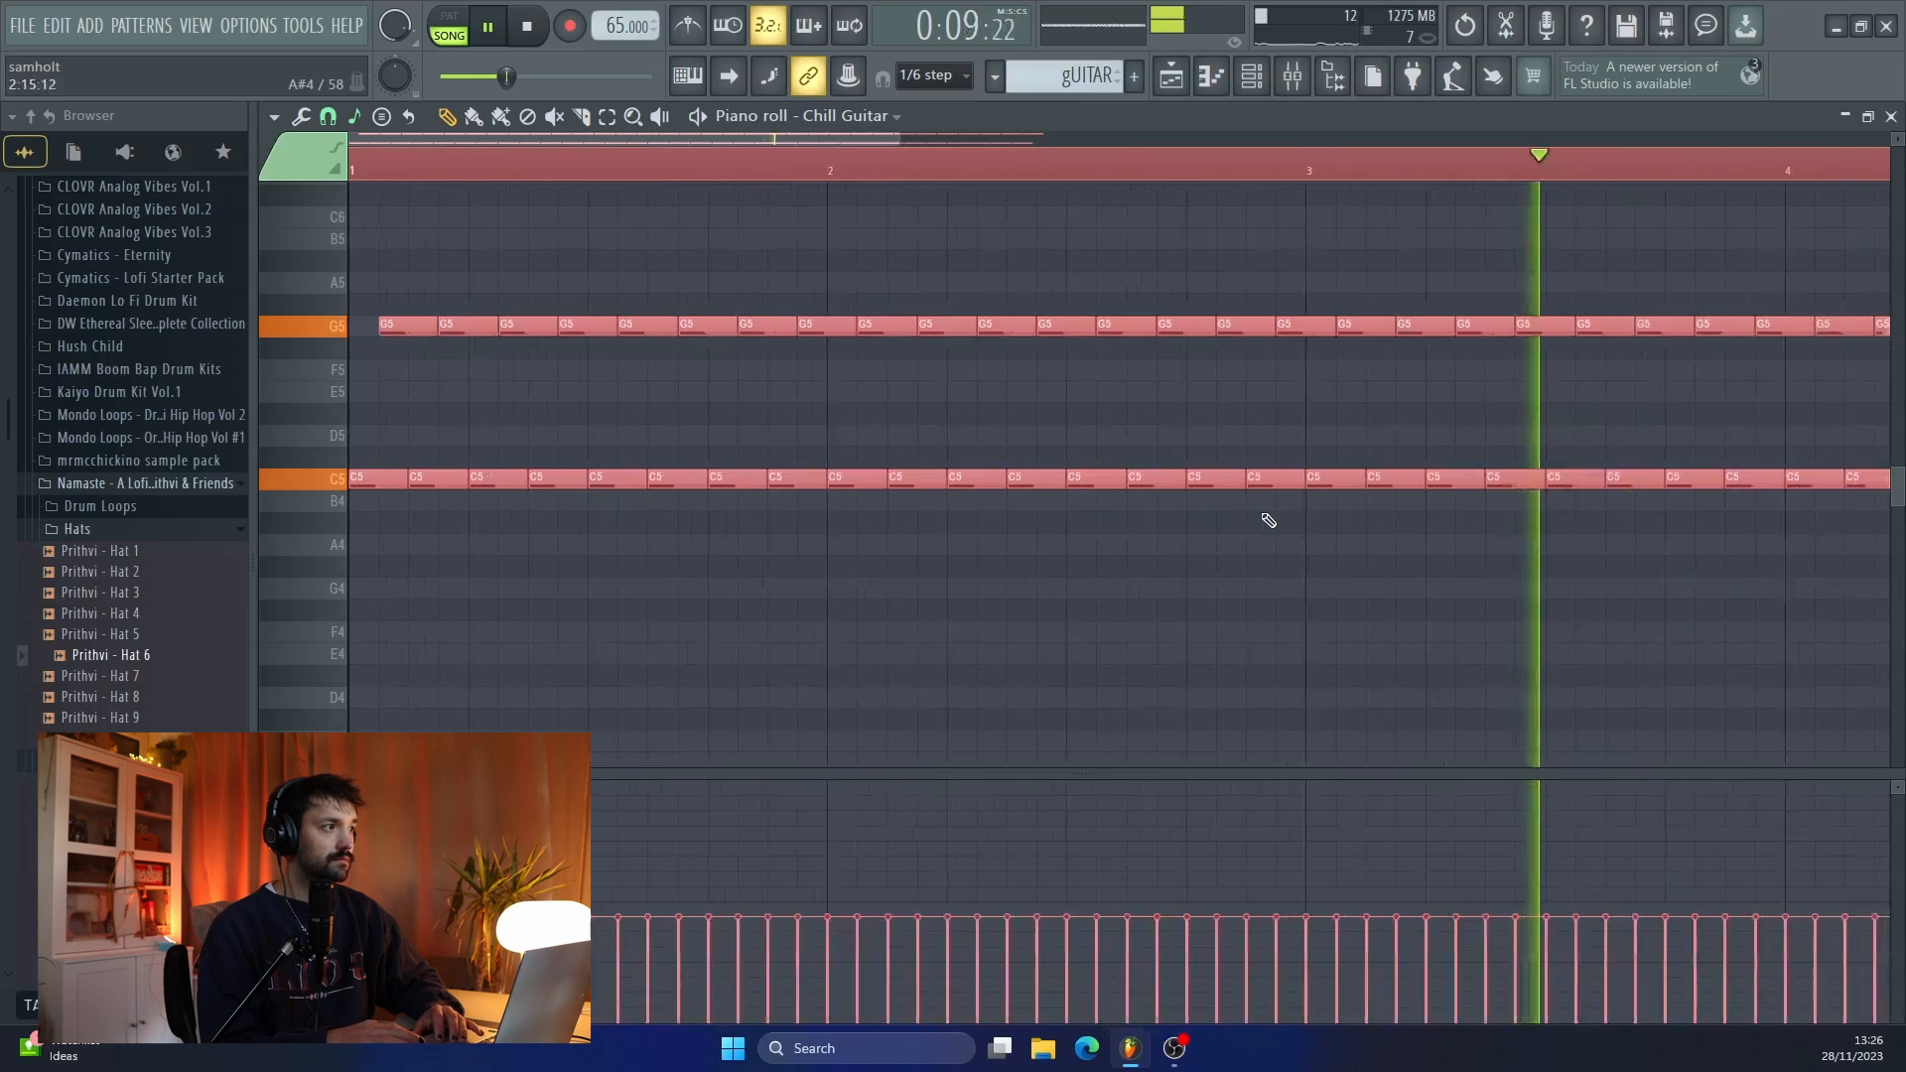
scroll(1267, 517, "down", 1)
key("ctrl+Down")
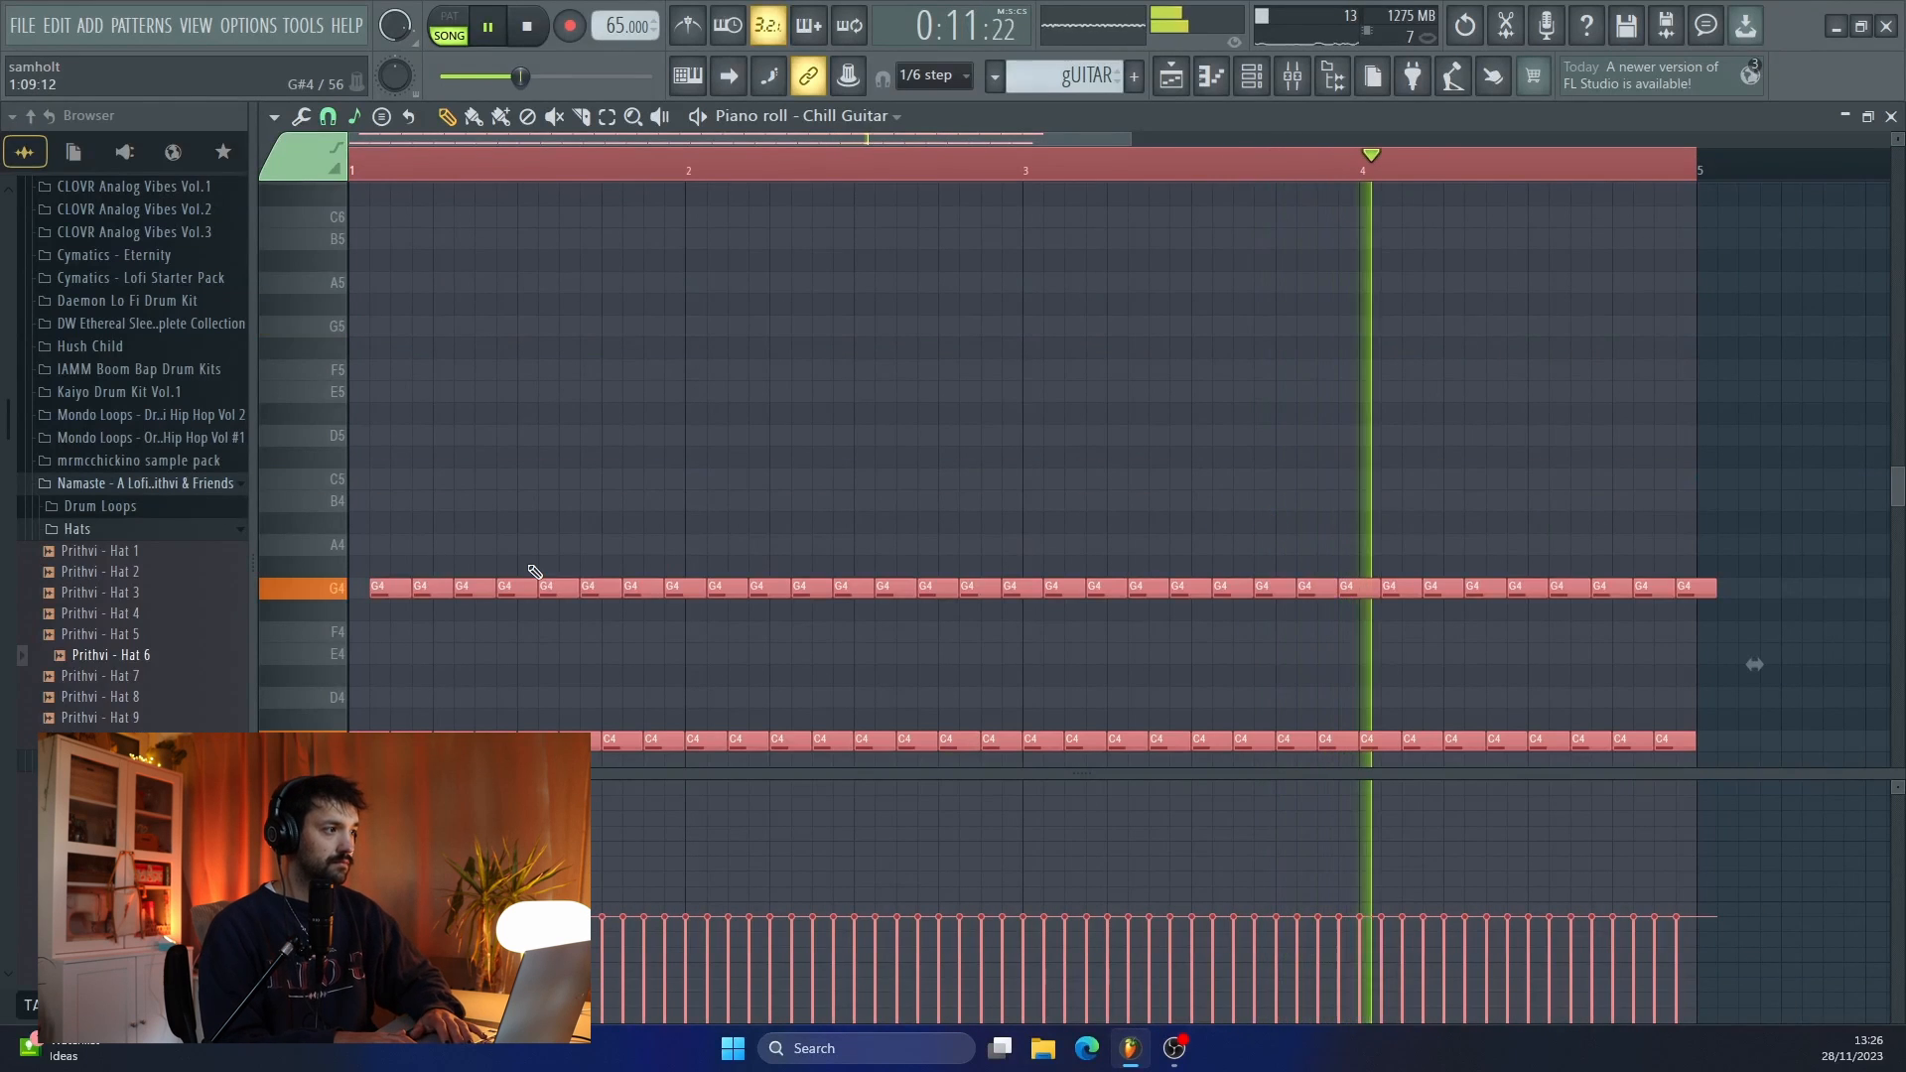
key("ctrl+Up")
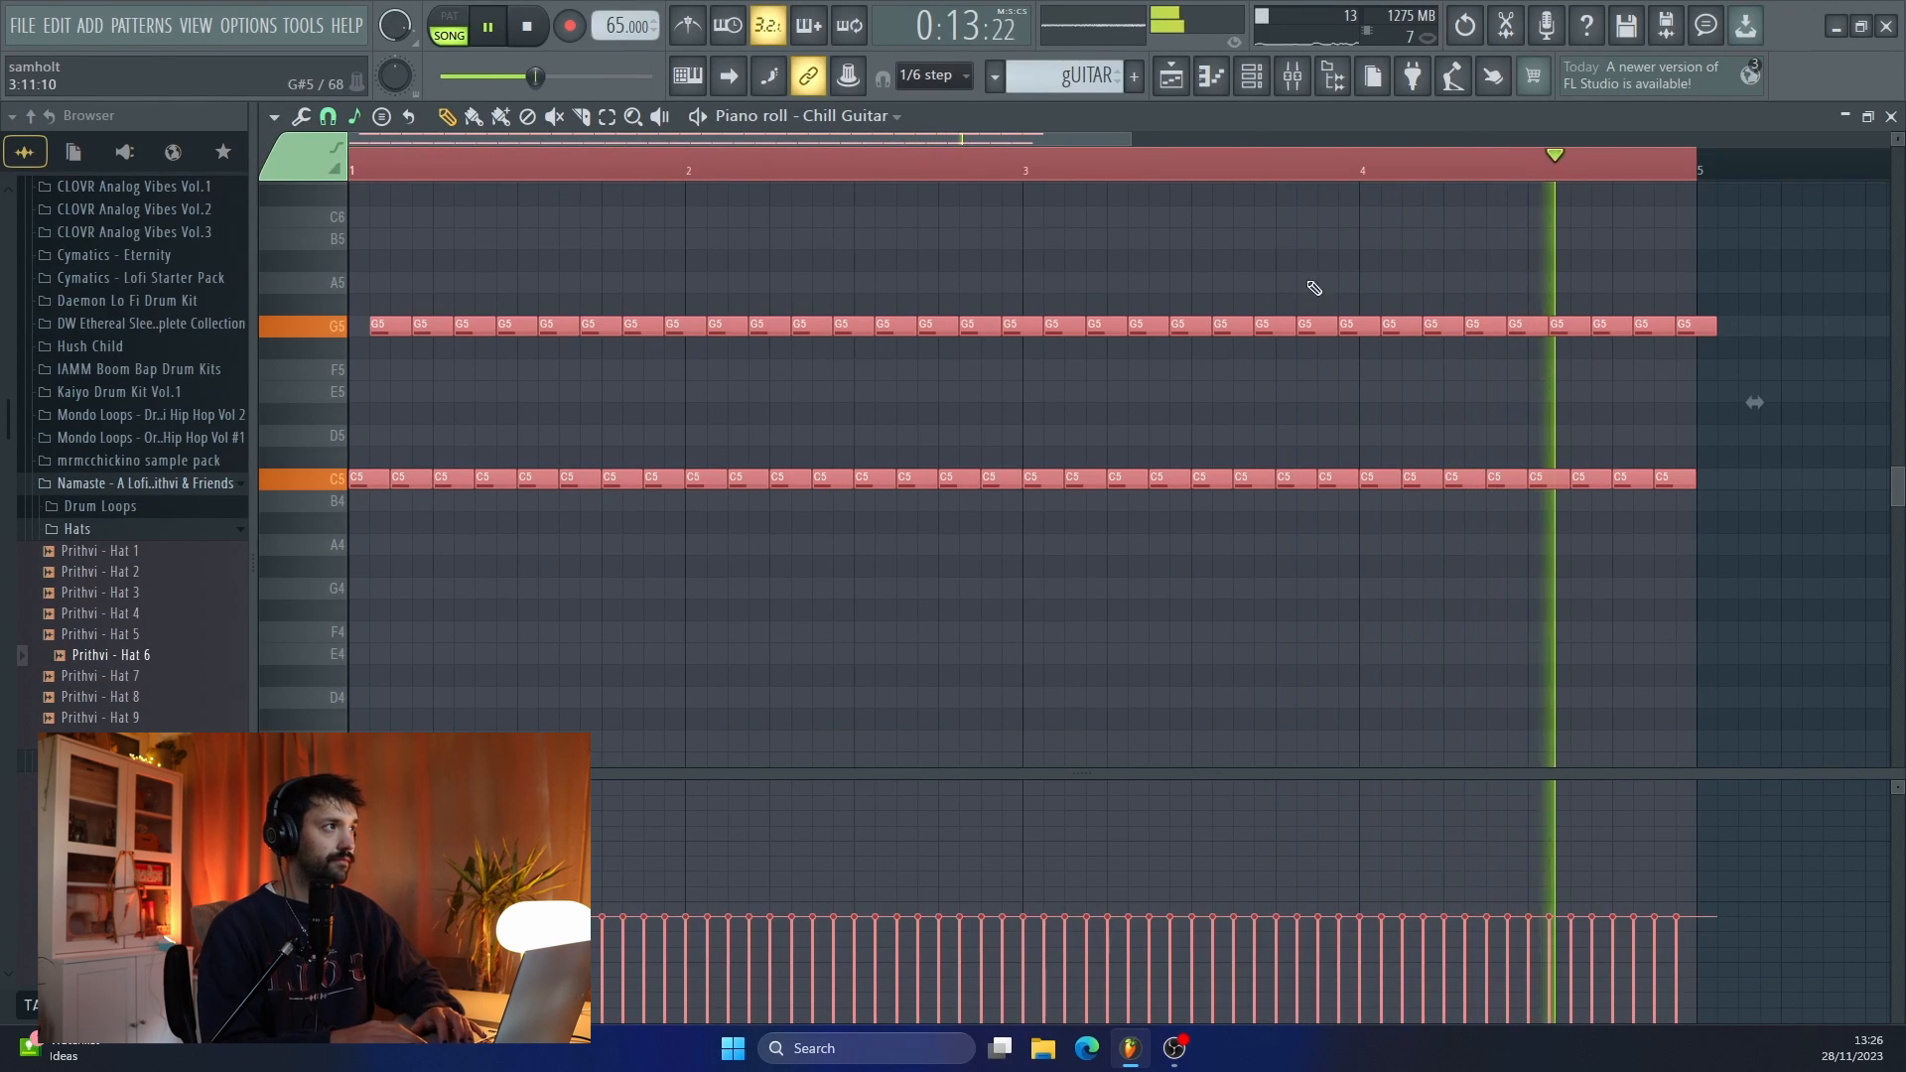
key("space")
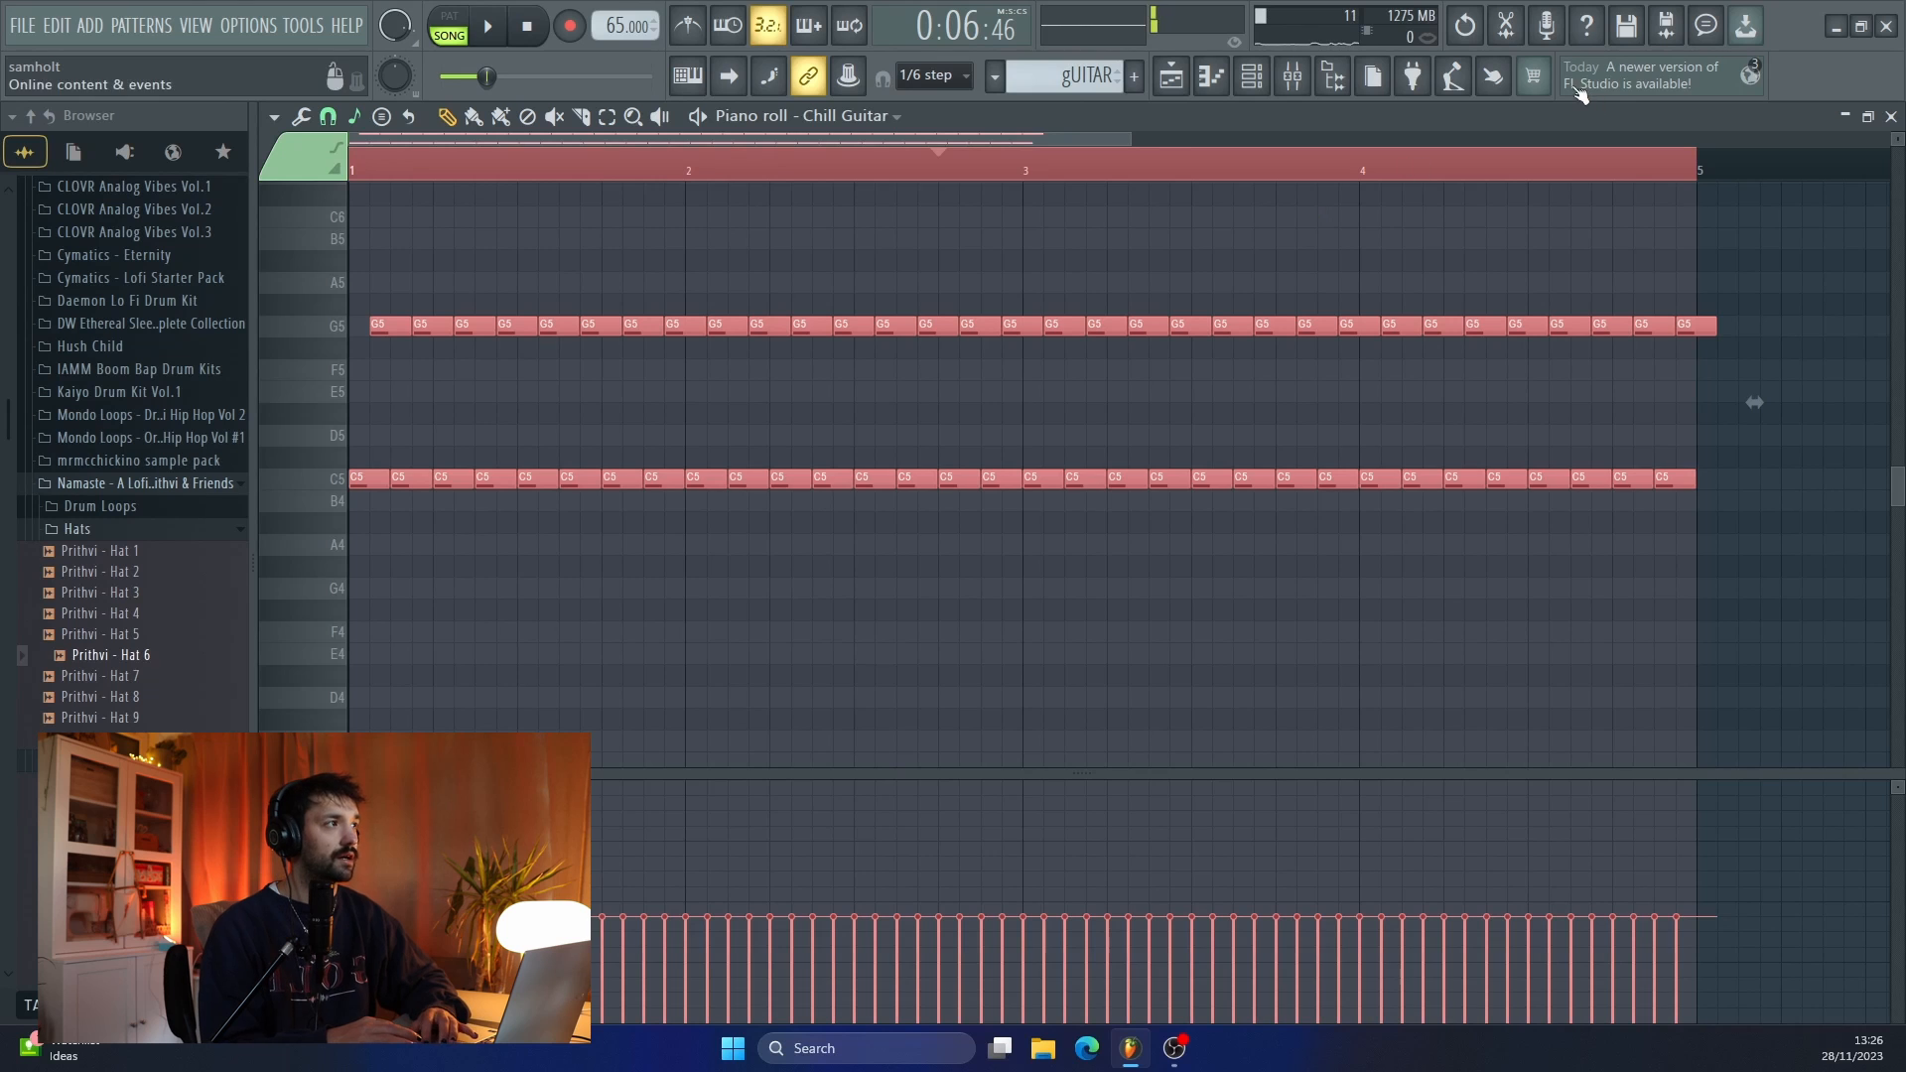
- Add Fruity Parametric EQ 2 to the guitar track's third effect slot and lower its low-pass cutoff to about 1943 Hz during playback
left_click(1292, 75)
left_click(1551, 509)
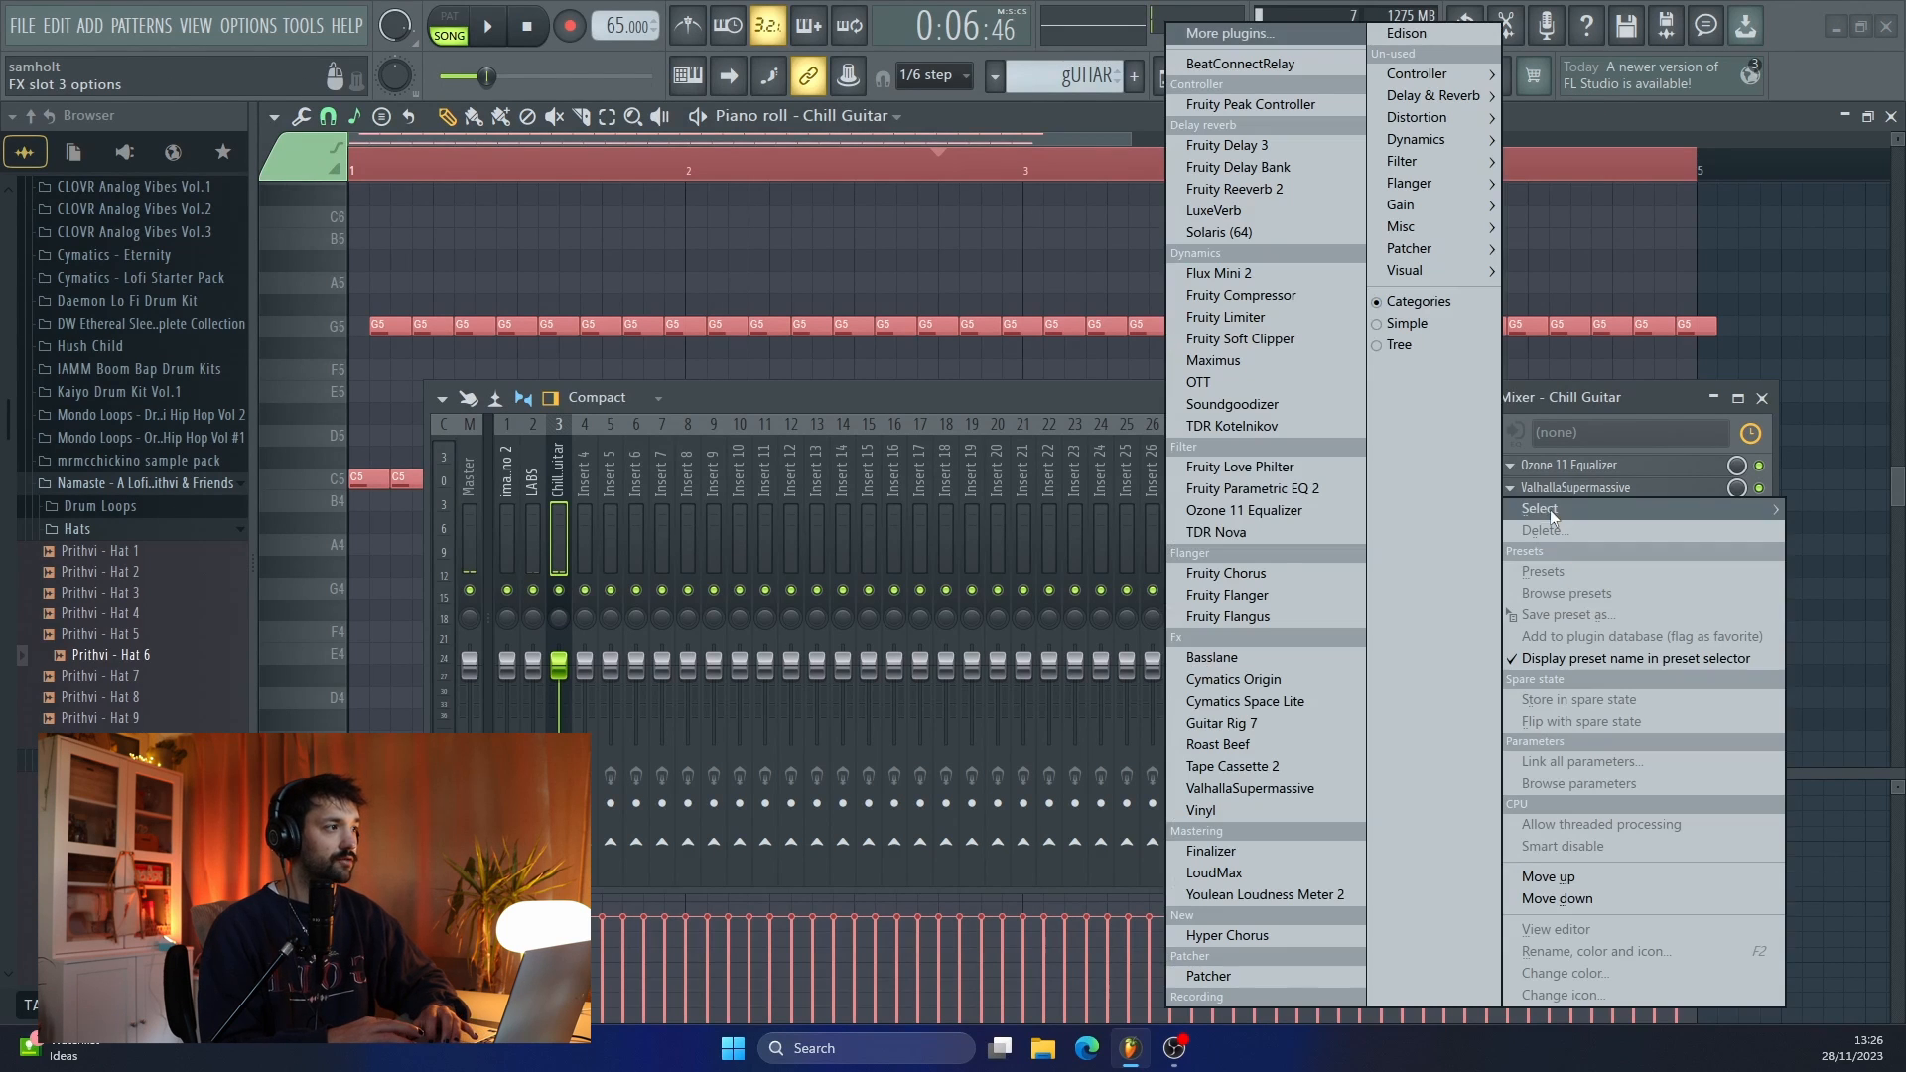
left_click(1279, 491)
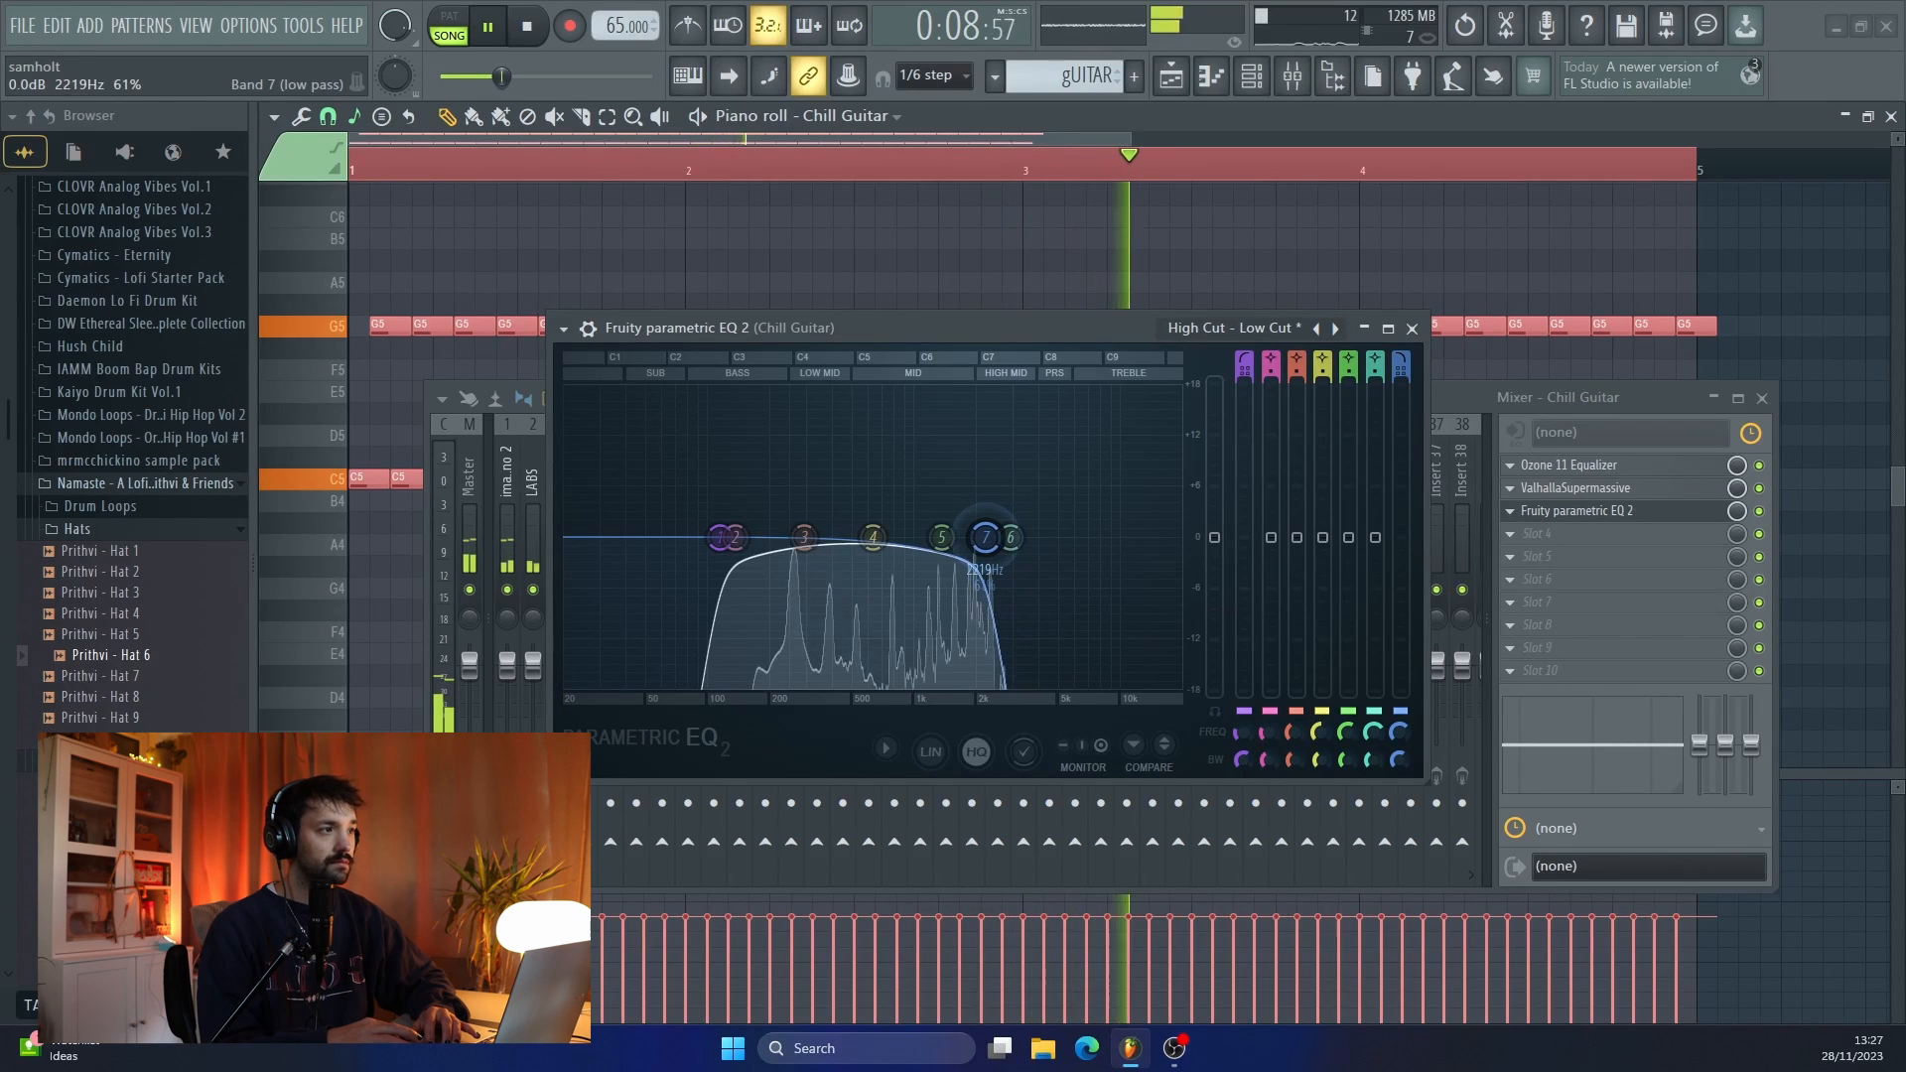
left_click_drag(985, 537, 974, 537)
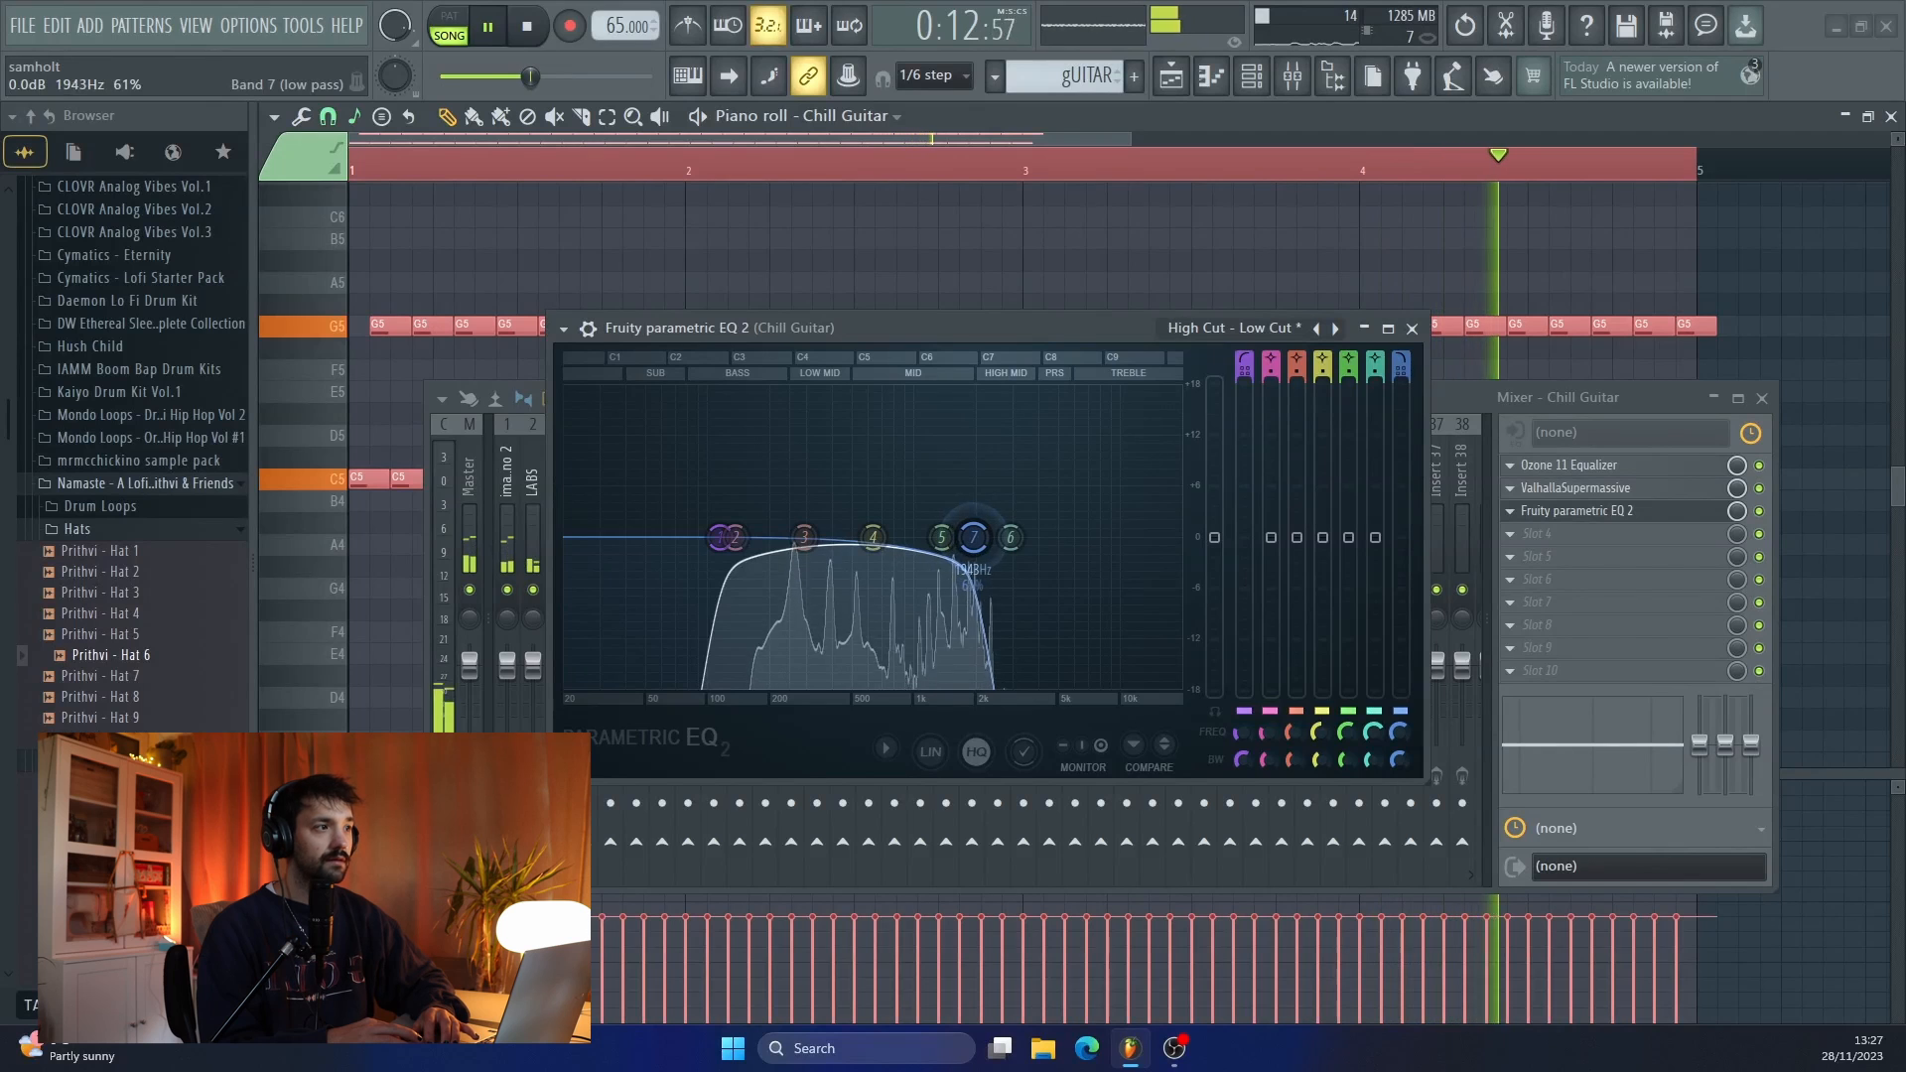
left_click(1412, 328)
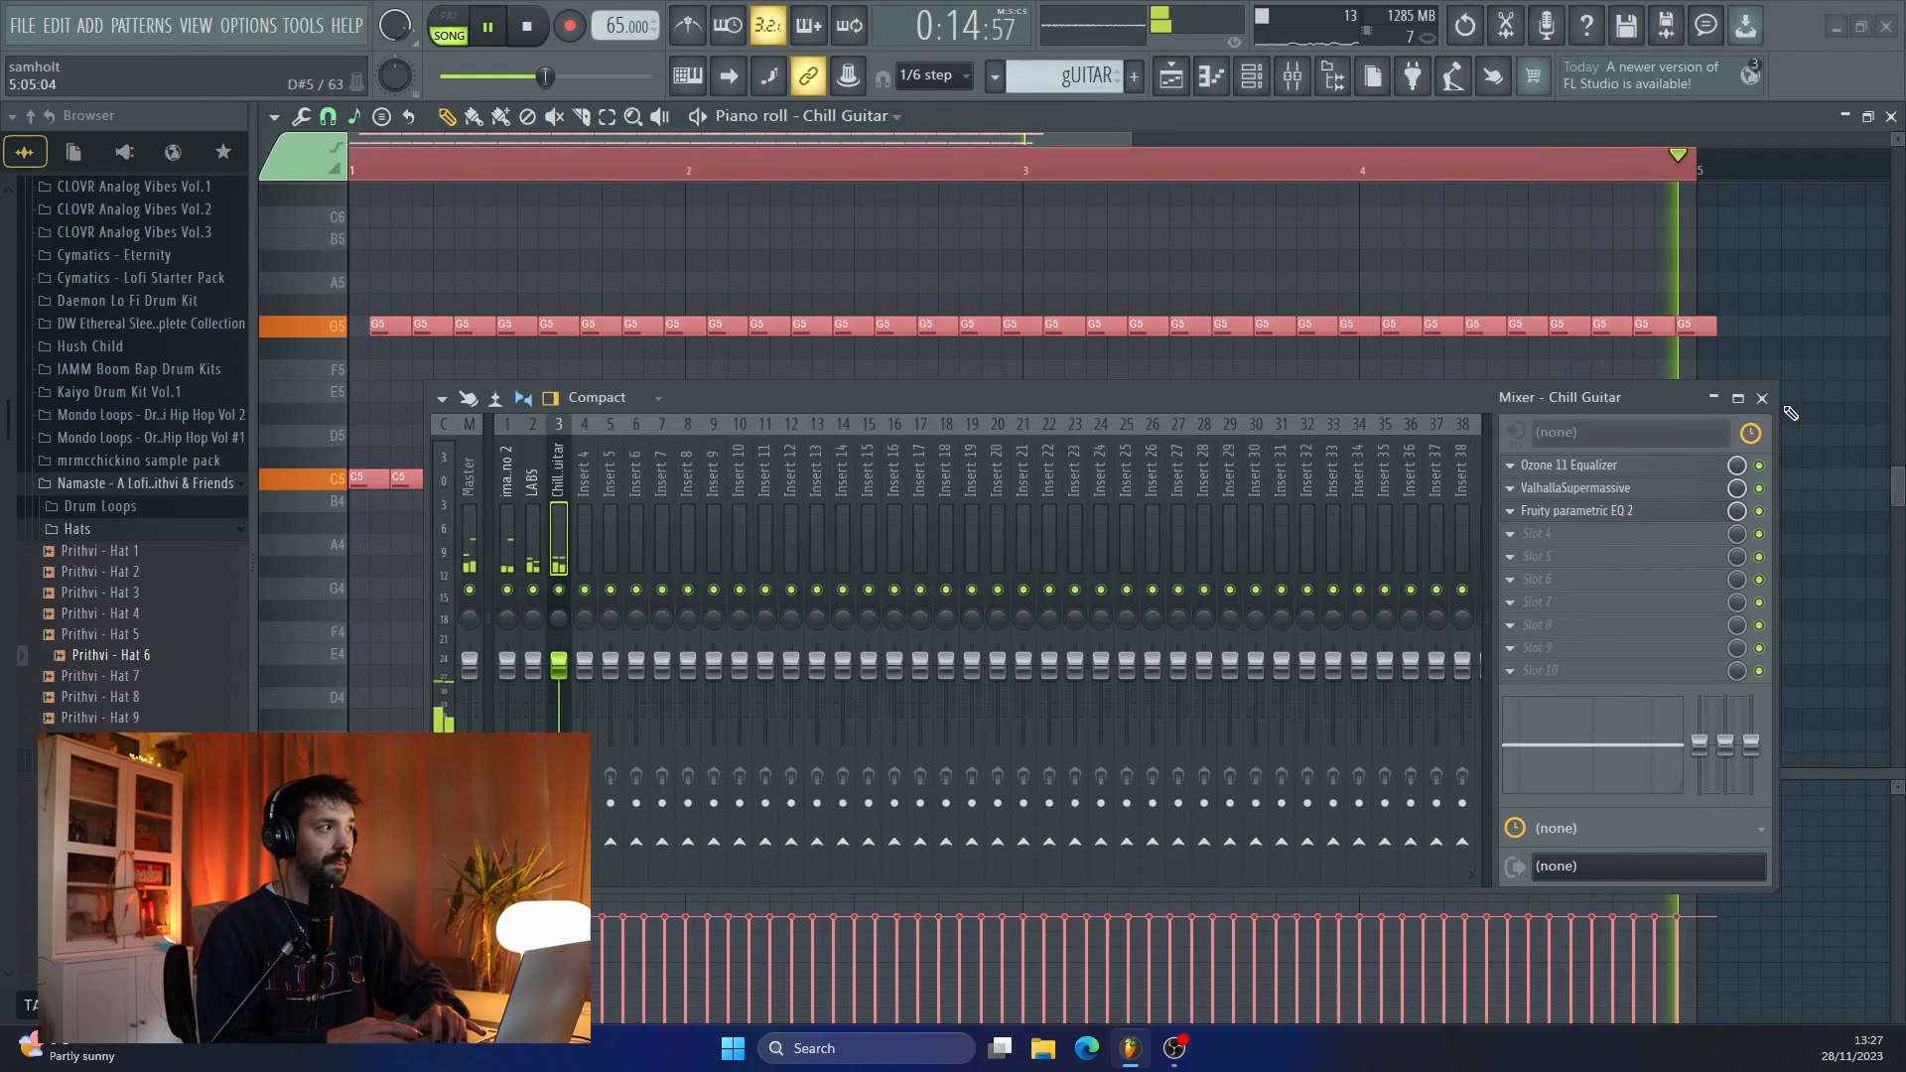
left_click(1763, 398)
scroll(1422, 397, "down", 3)
key("space")
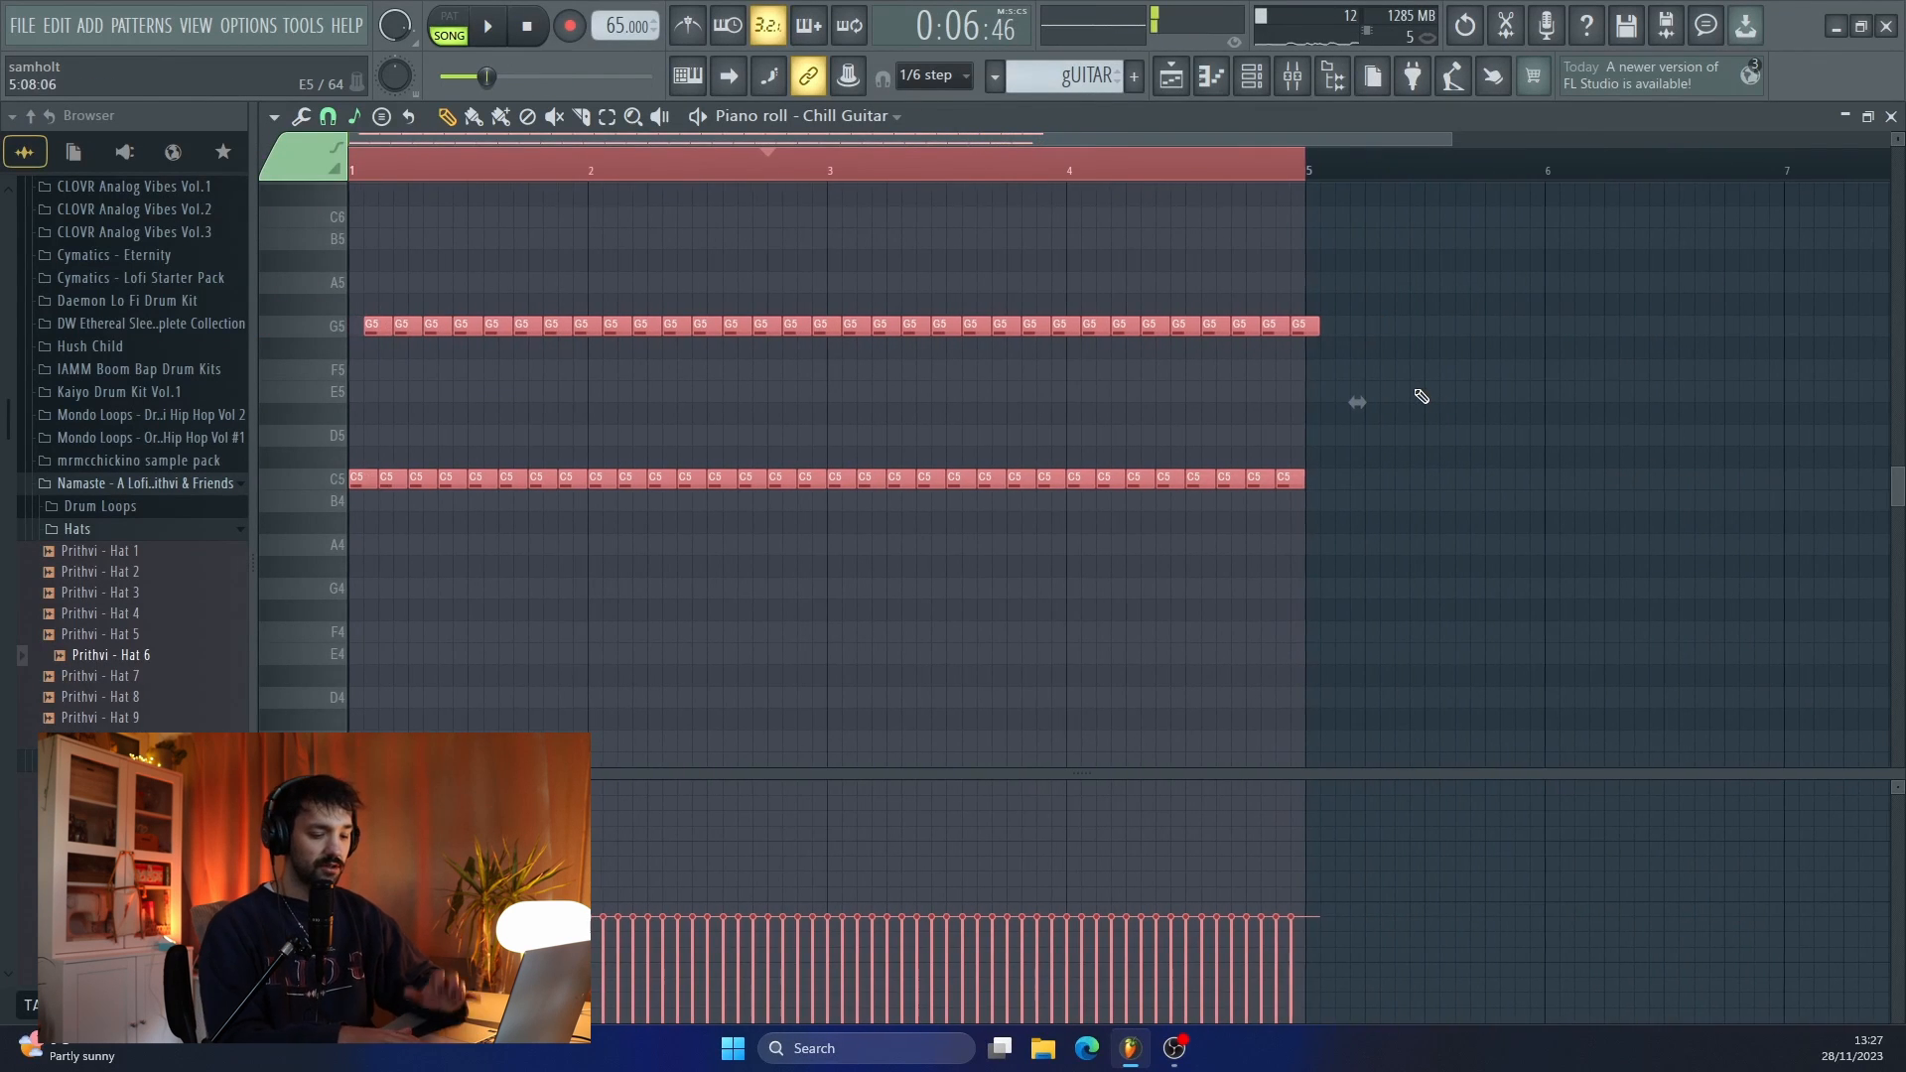
- Duplicate all four bars of guitar notes so the gUITAR pattern fills eight bars
left_click(1172, 75)
key("F7")
key("ctrl+a")
key("ctrl+b")
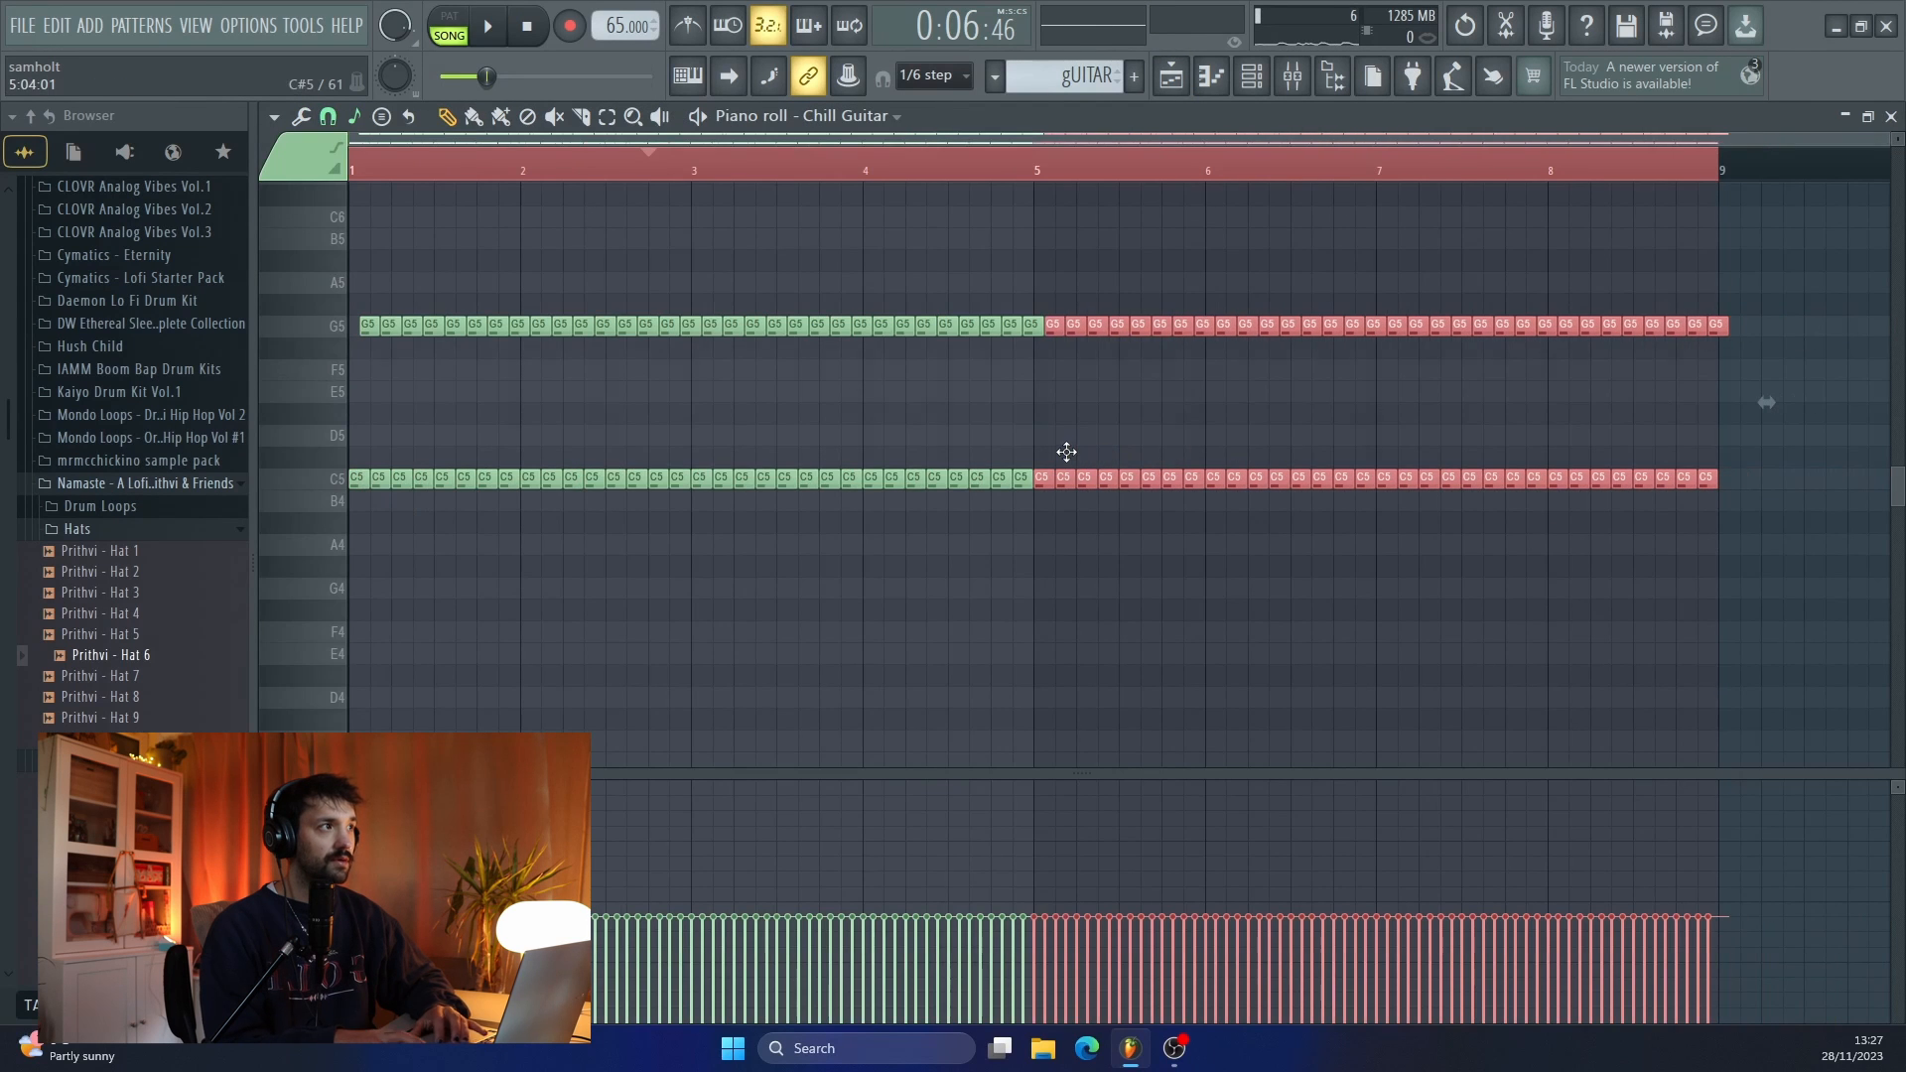
- Clone the Chill Guitar channel and route the clone to its own free mixer track 4
left_click(1172, 76)
left_click(1265, 86)
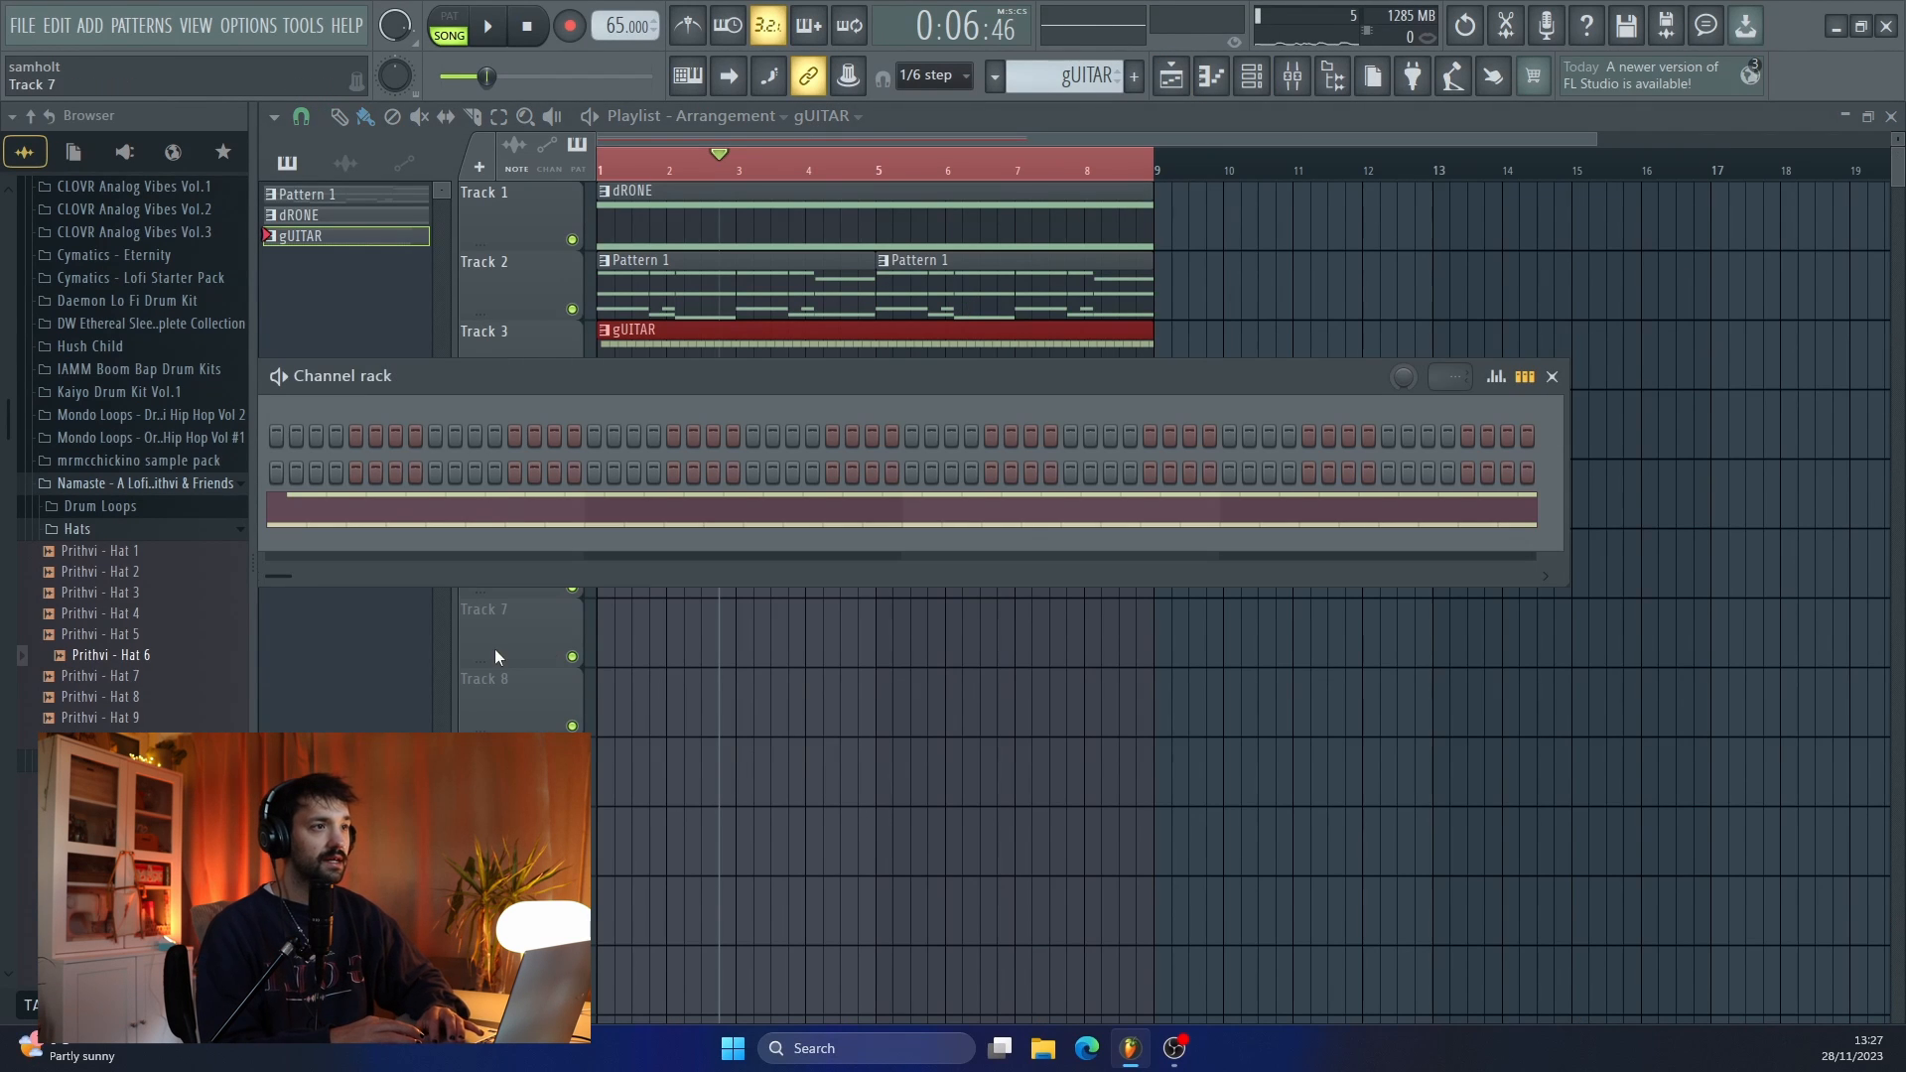
right_click(620, 452)
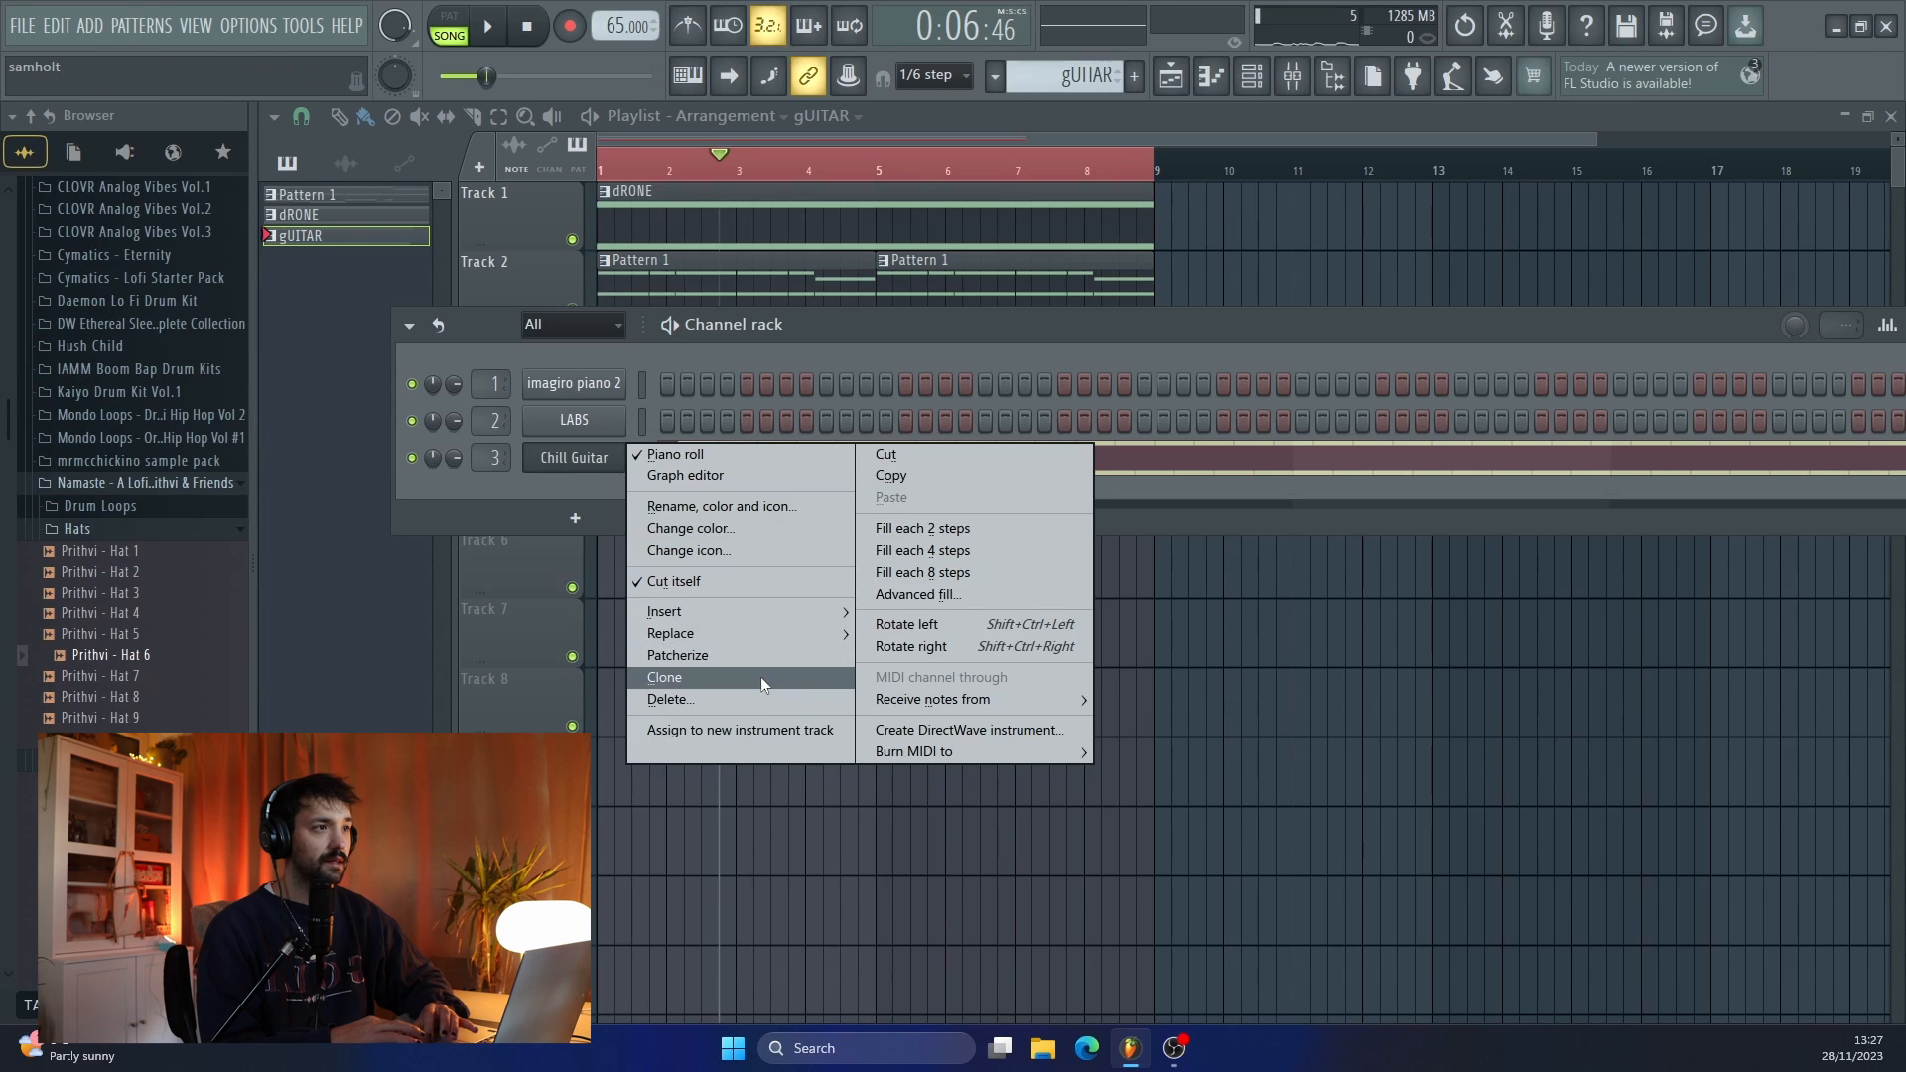
left_click(760, 679)
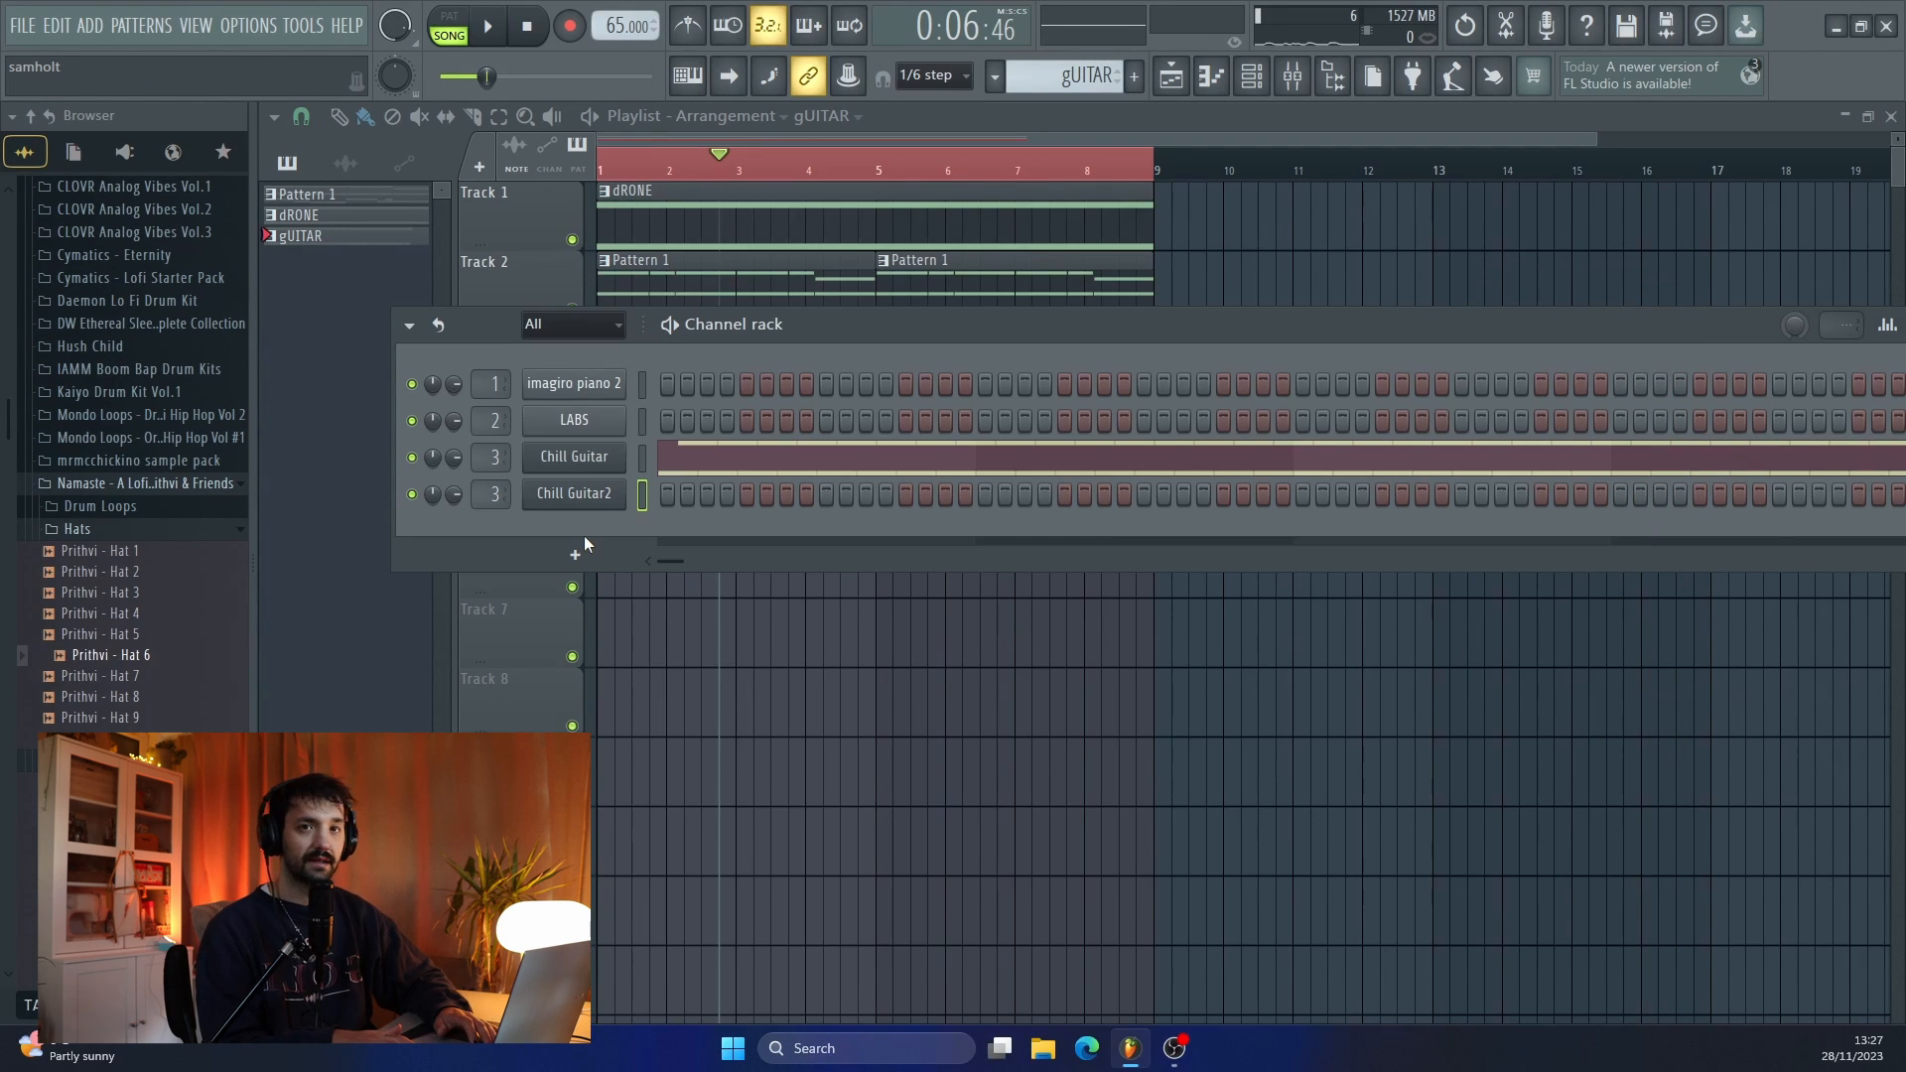
key("ctrl+l")
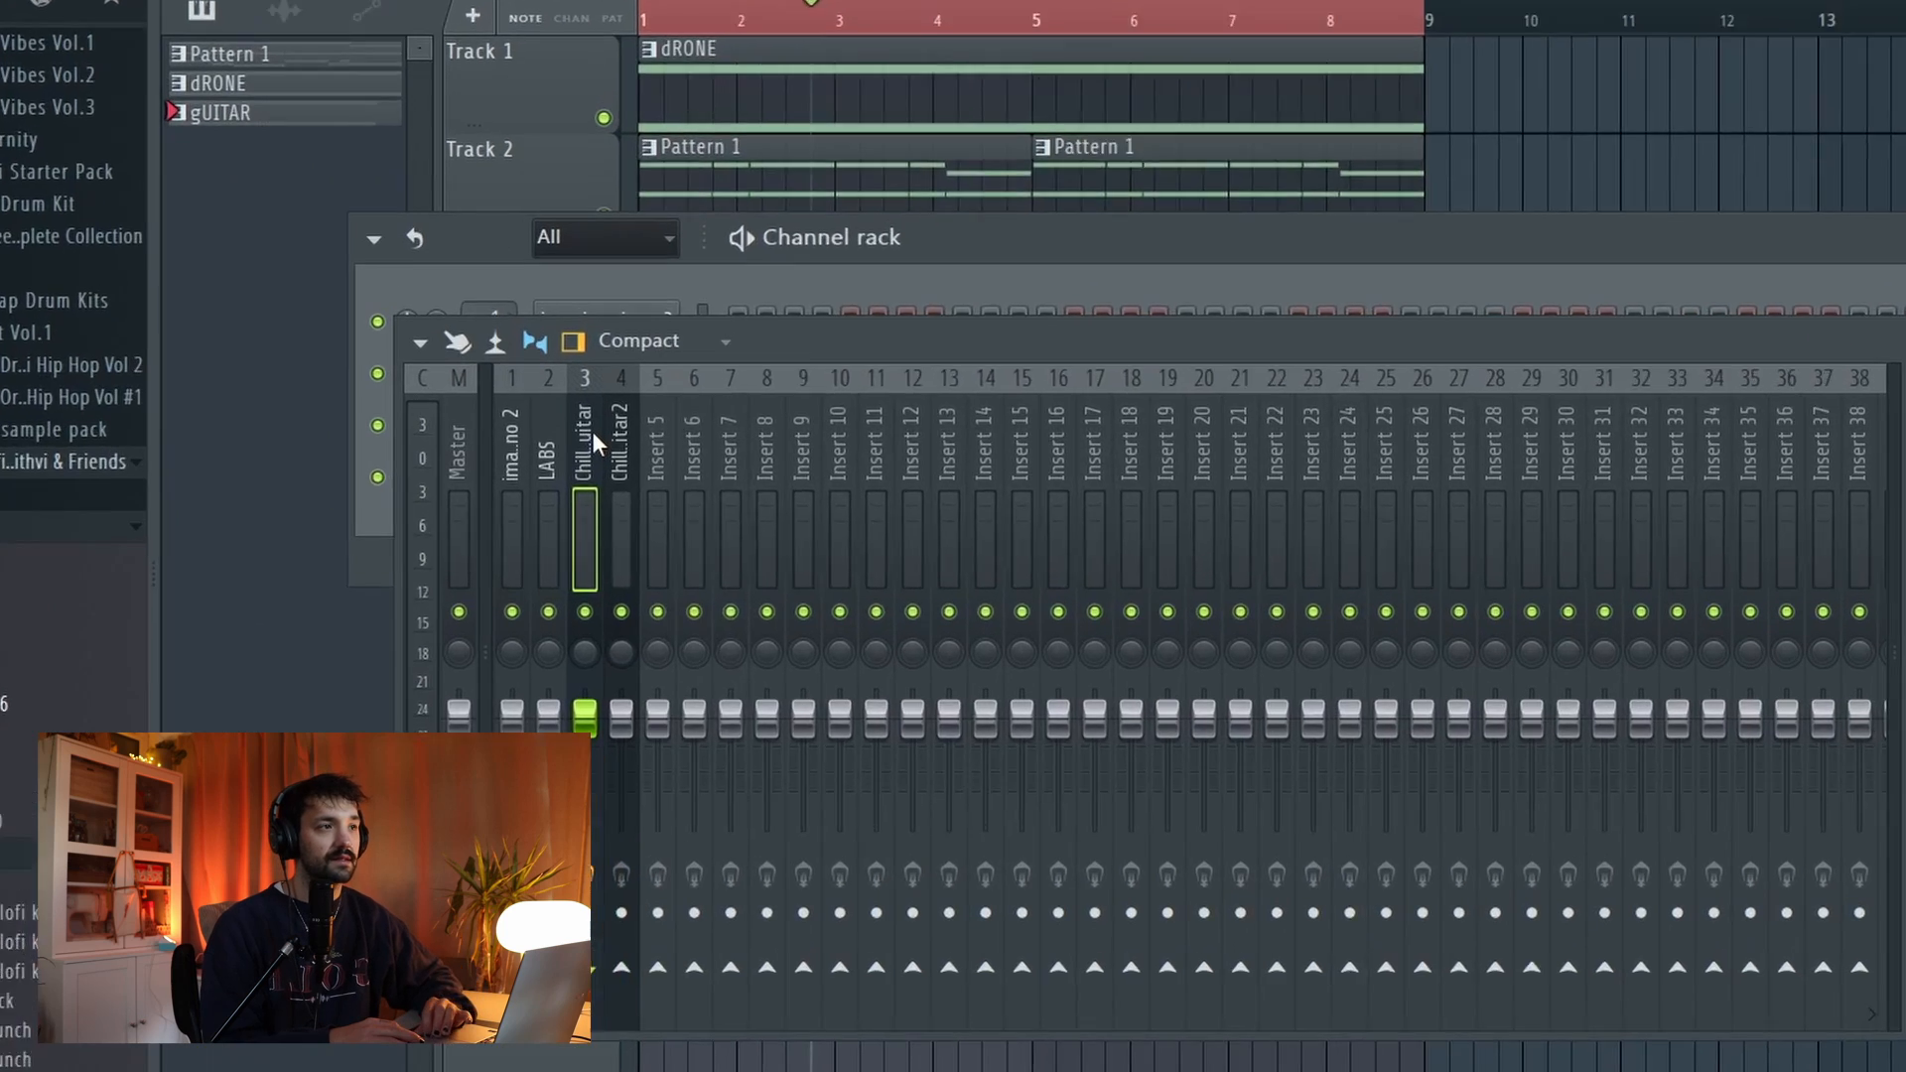
- Copy the Chill Guitar mixer track's state onto the Chill Guitar2 track, and open the Chill Guitar2 piano roll
right_click(561, 471)
mouse_move(661, 480)
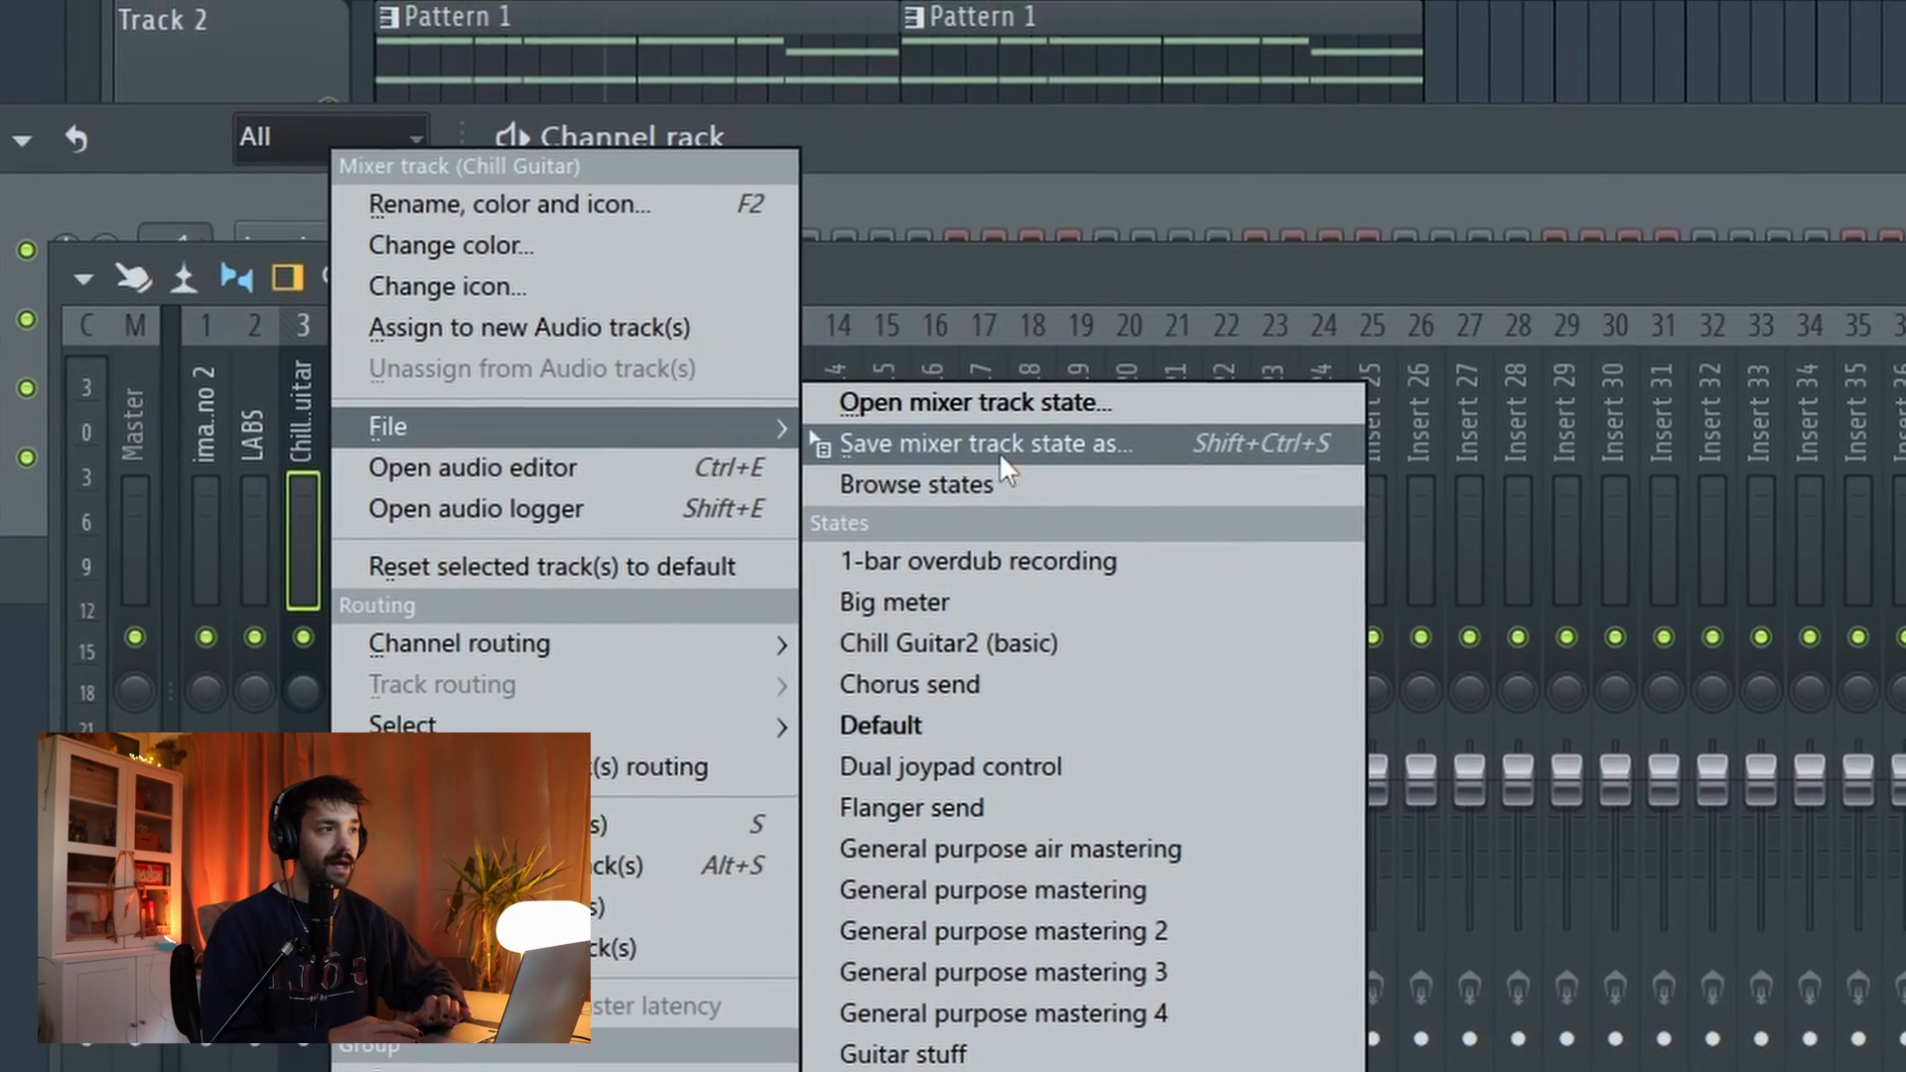
left_click(1089, 363)
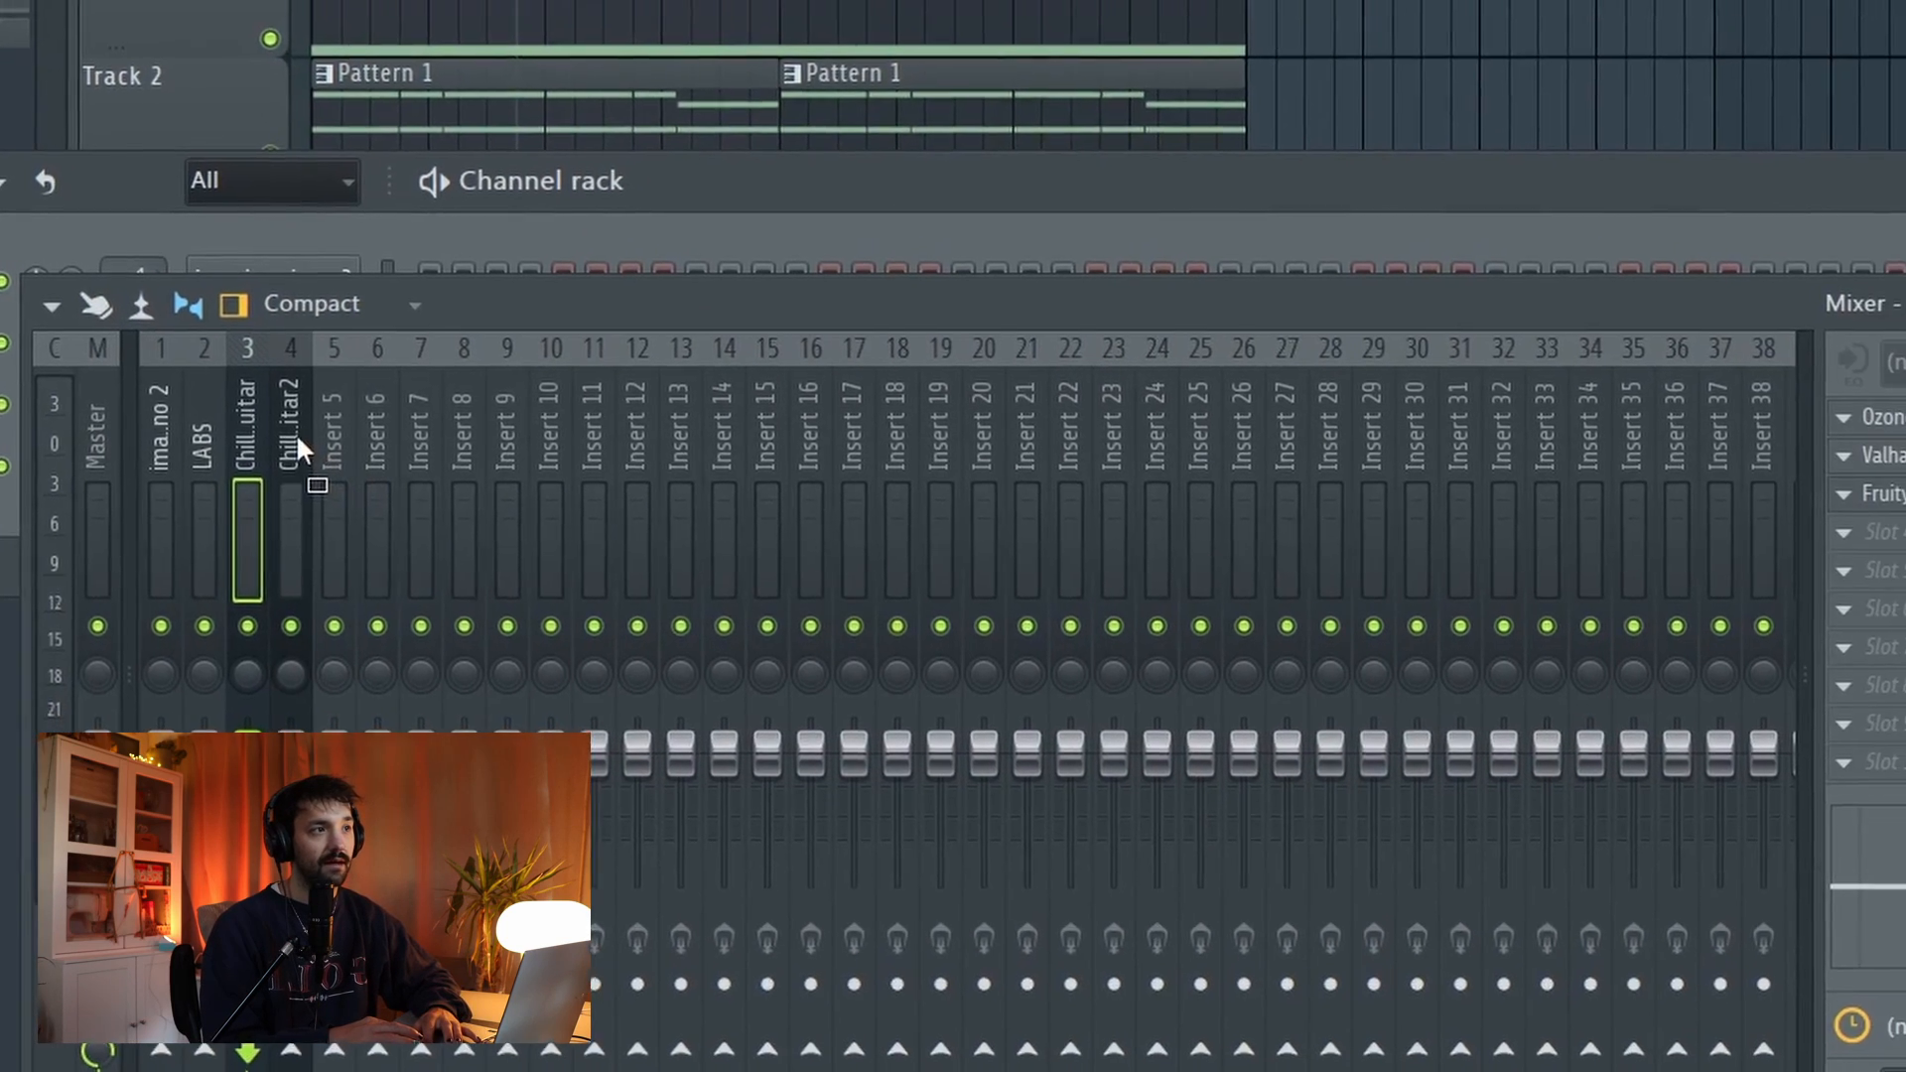
left_click(320, 422)
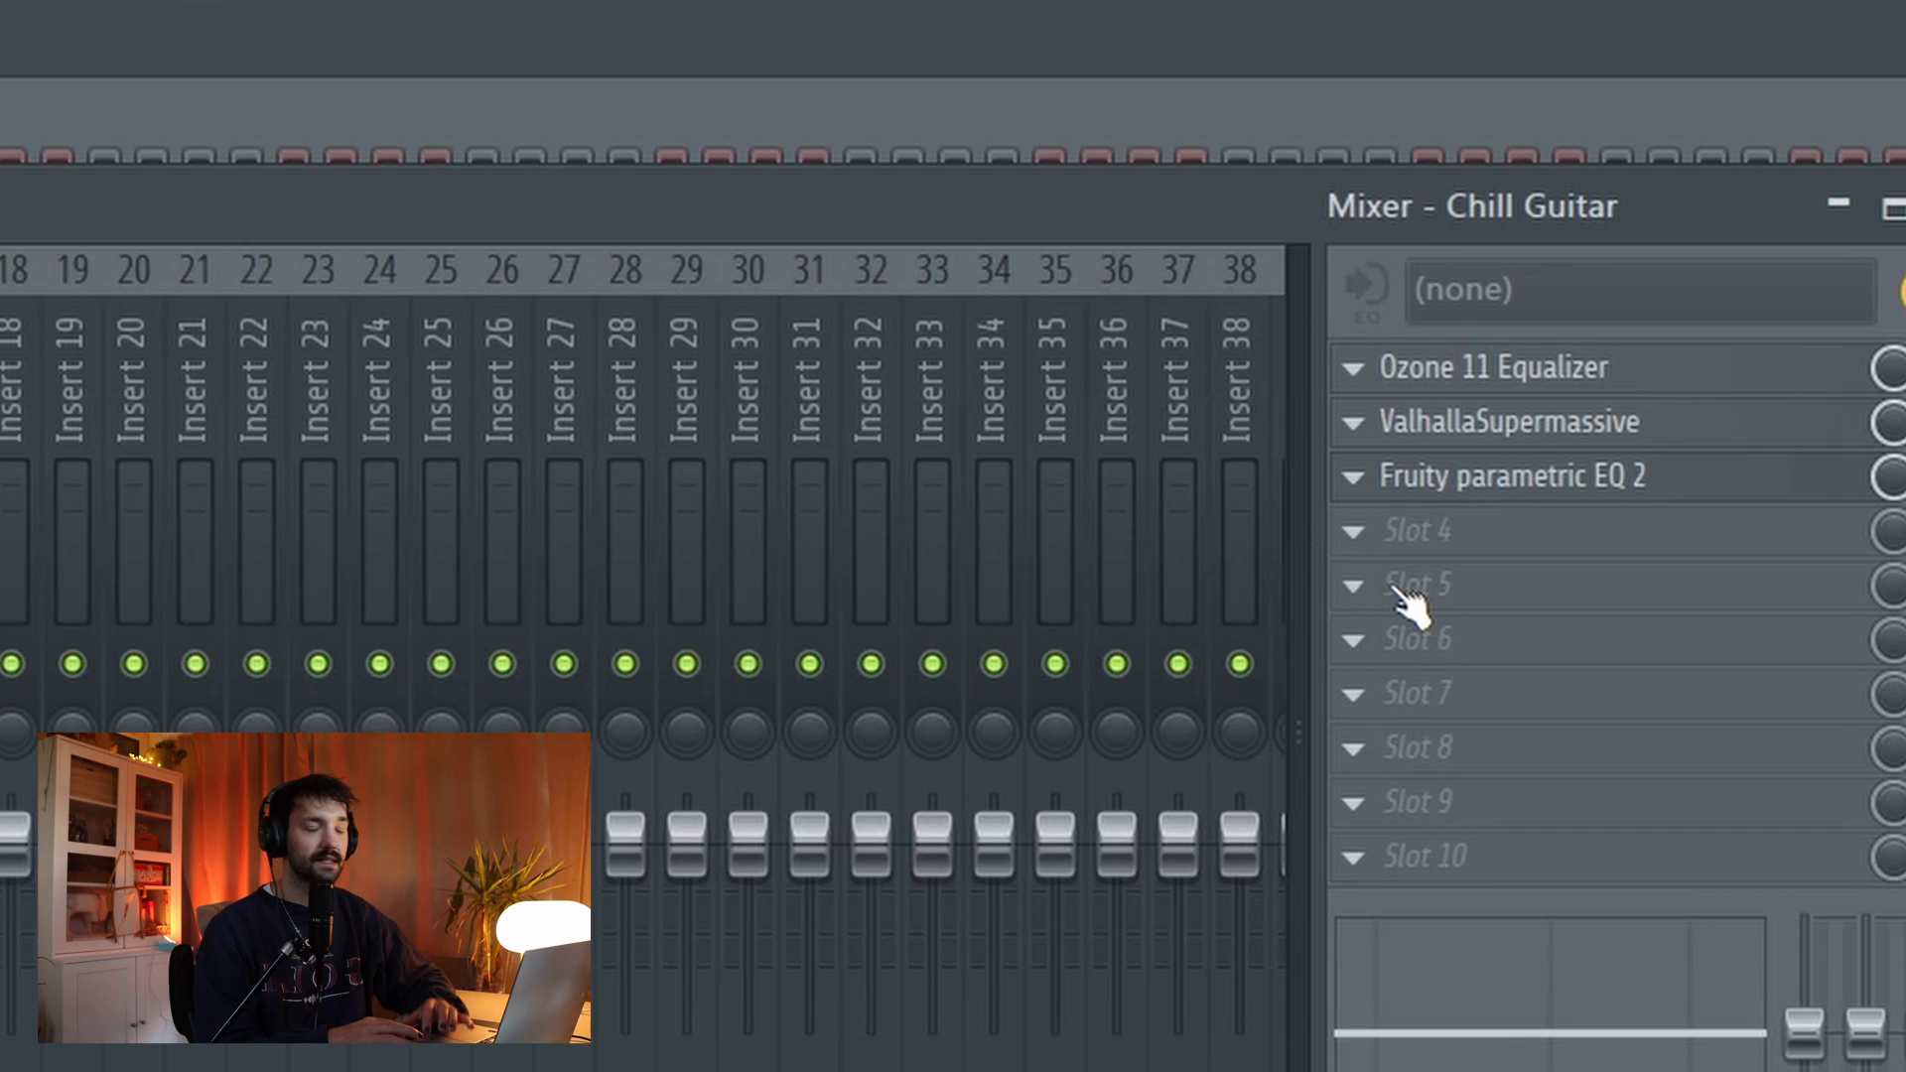
key("F9")
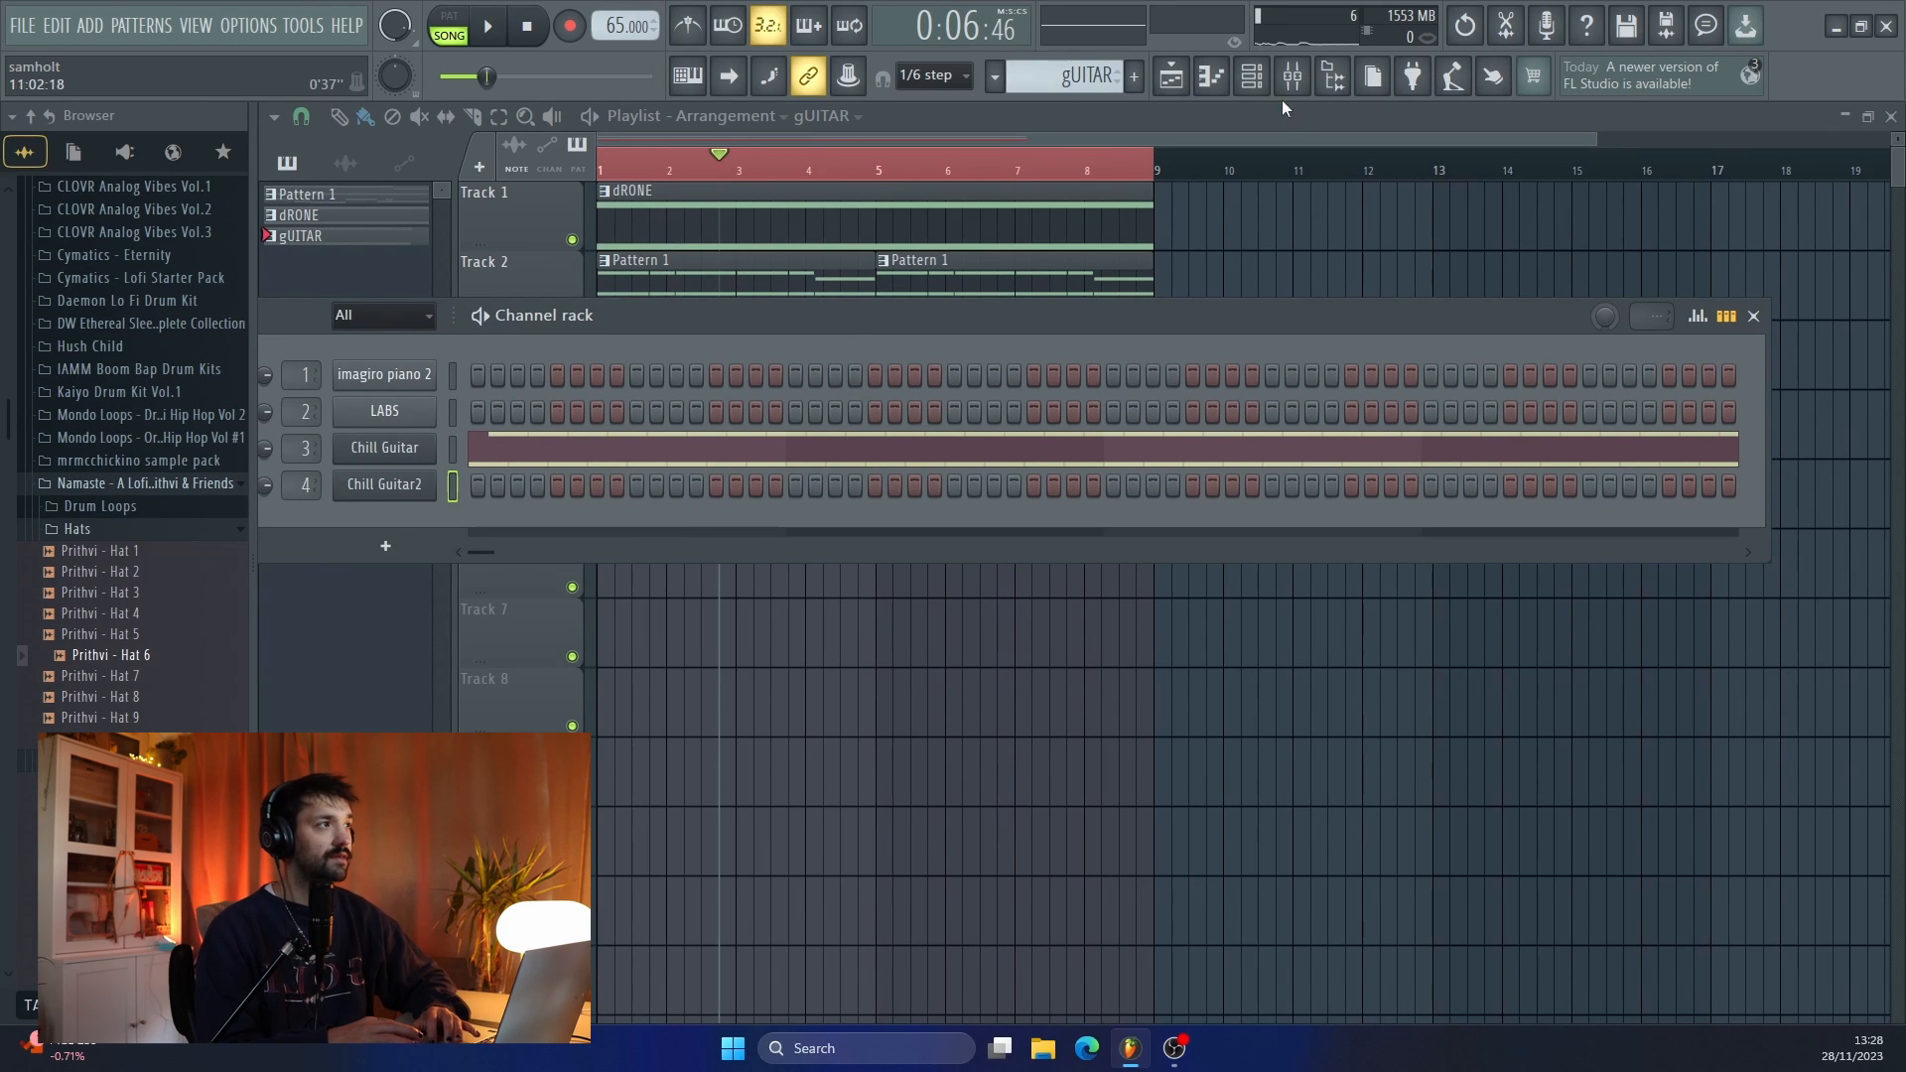
key("F7")
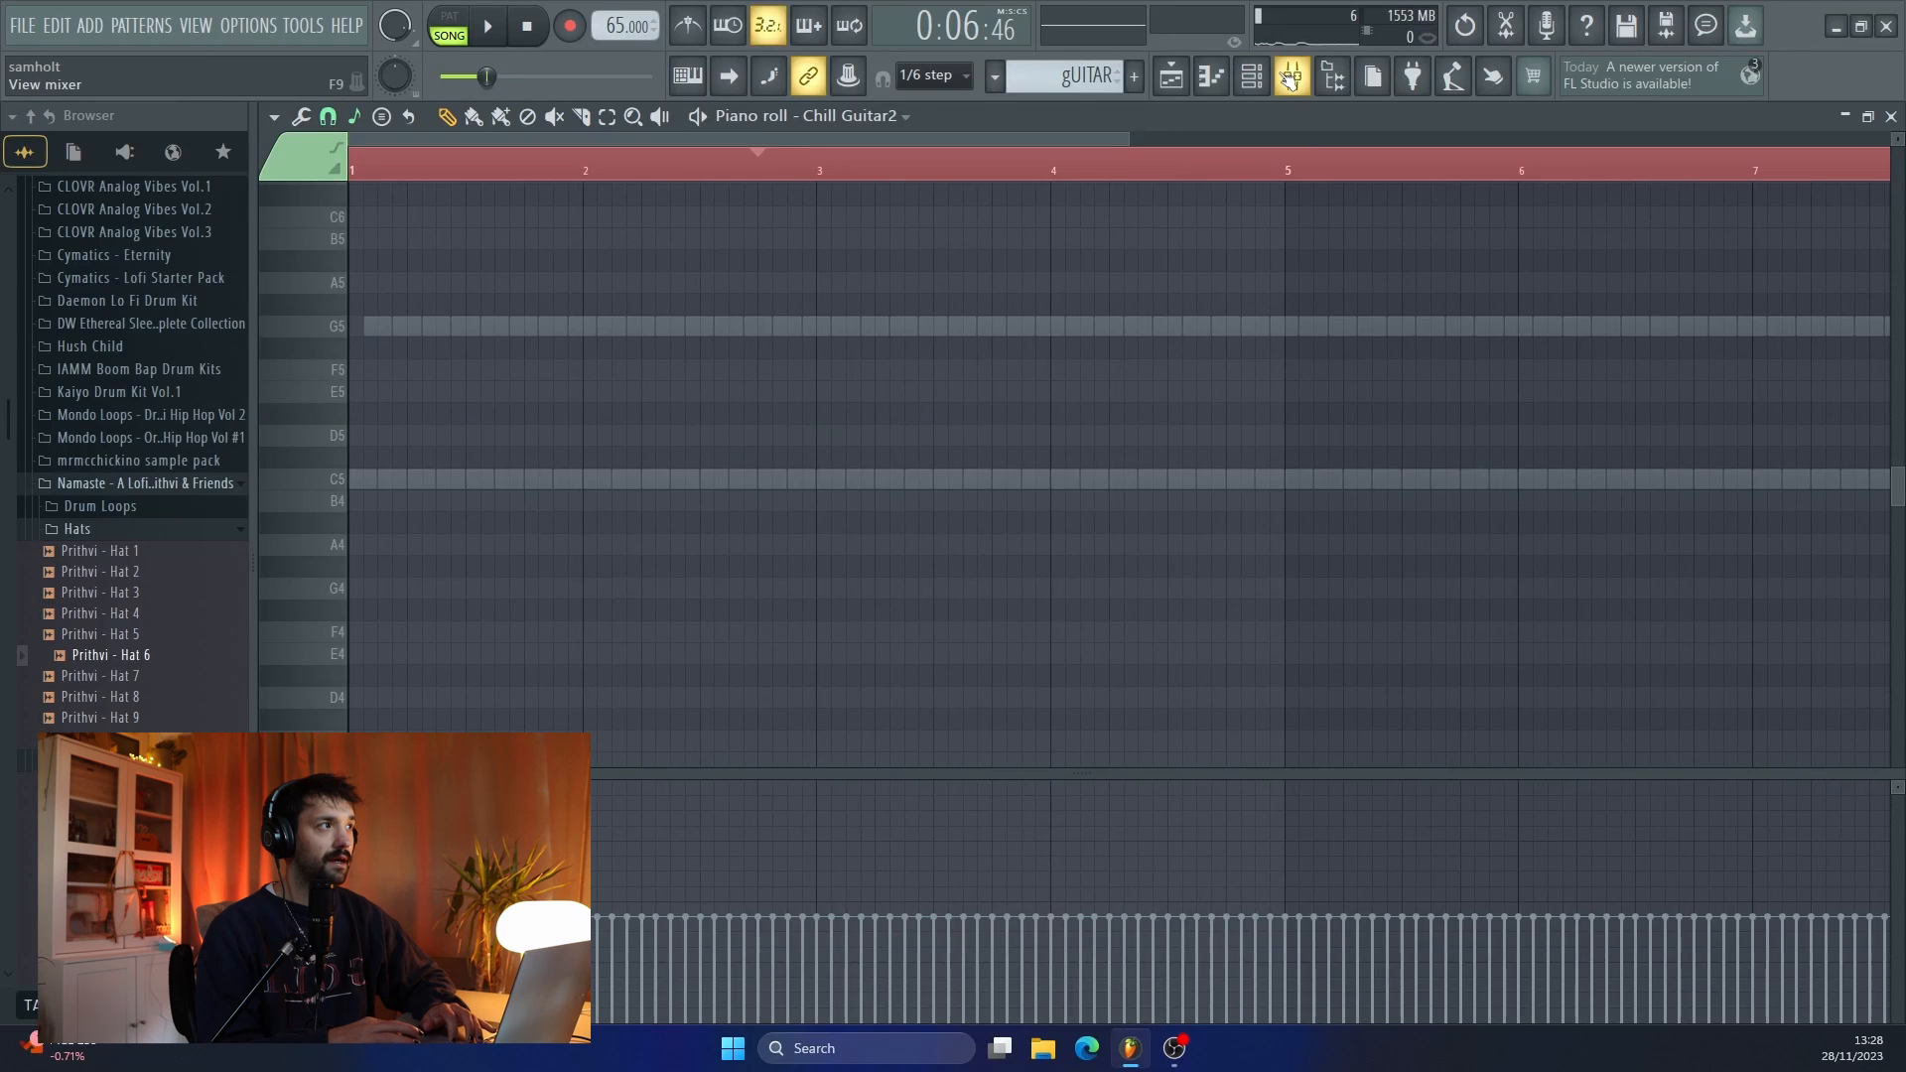
- Raise the low-pass cutoff in the Fruity Parametric EQ 2 on the Chill Guitar2 track, mixer track 4
left_click(1290, 79)
left_click(1626, 512)
left_click_drag(909, 541, 1020, 539)
left_click(1414, 329)
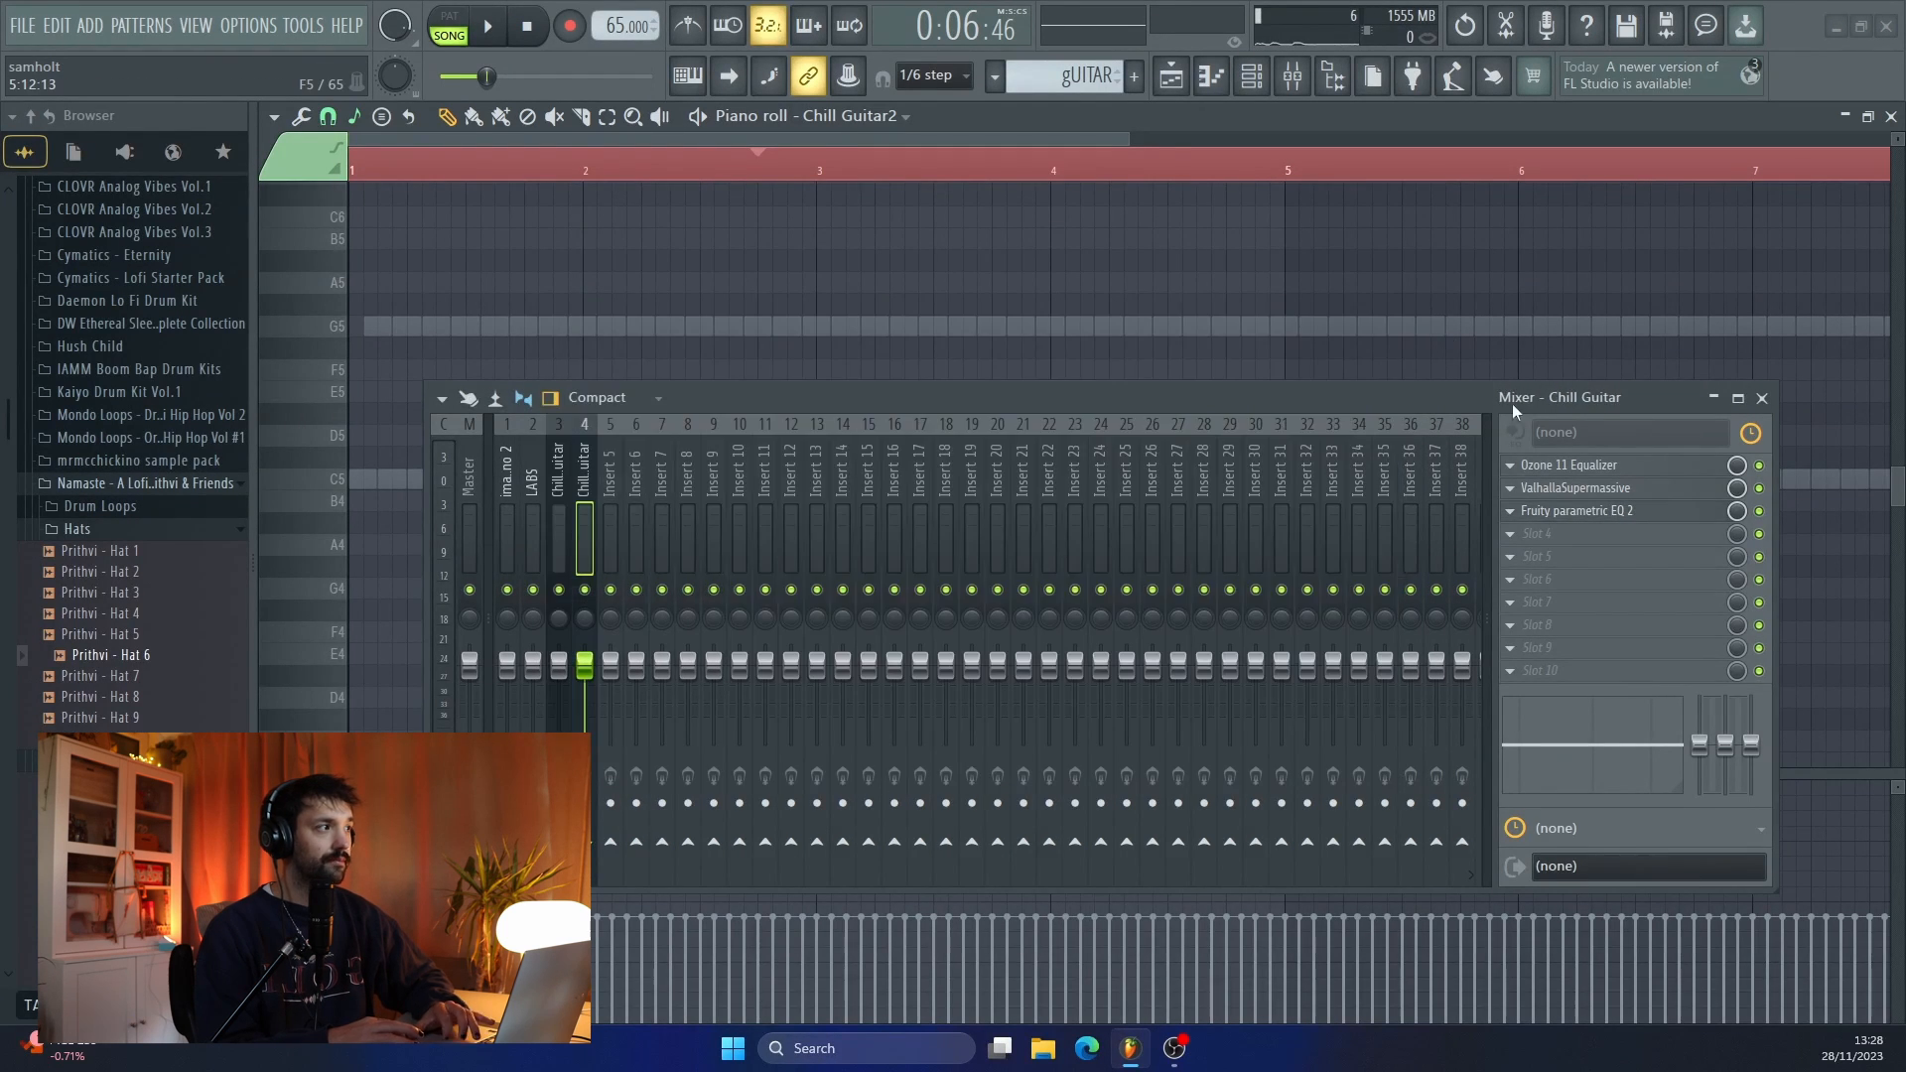
key("F9")
- Write a Chill Guitar2 phrase of short C6, E6, A5 and C6 notes late in bar 1, leading to a long G6 at bar 2
scroll(366, 586, "up", 2)
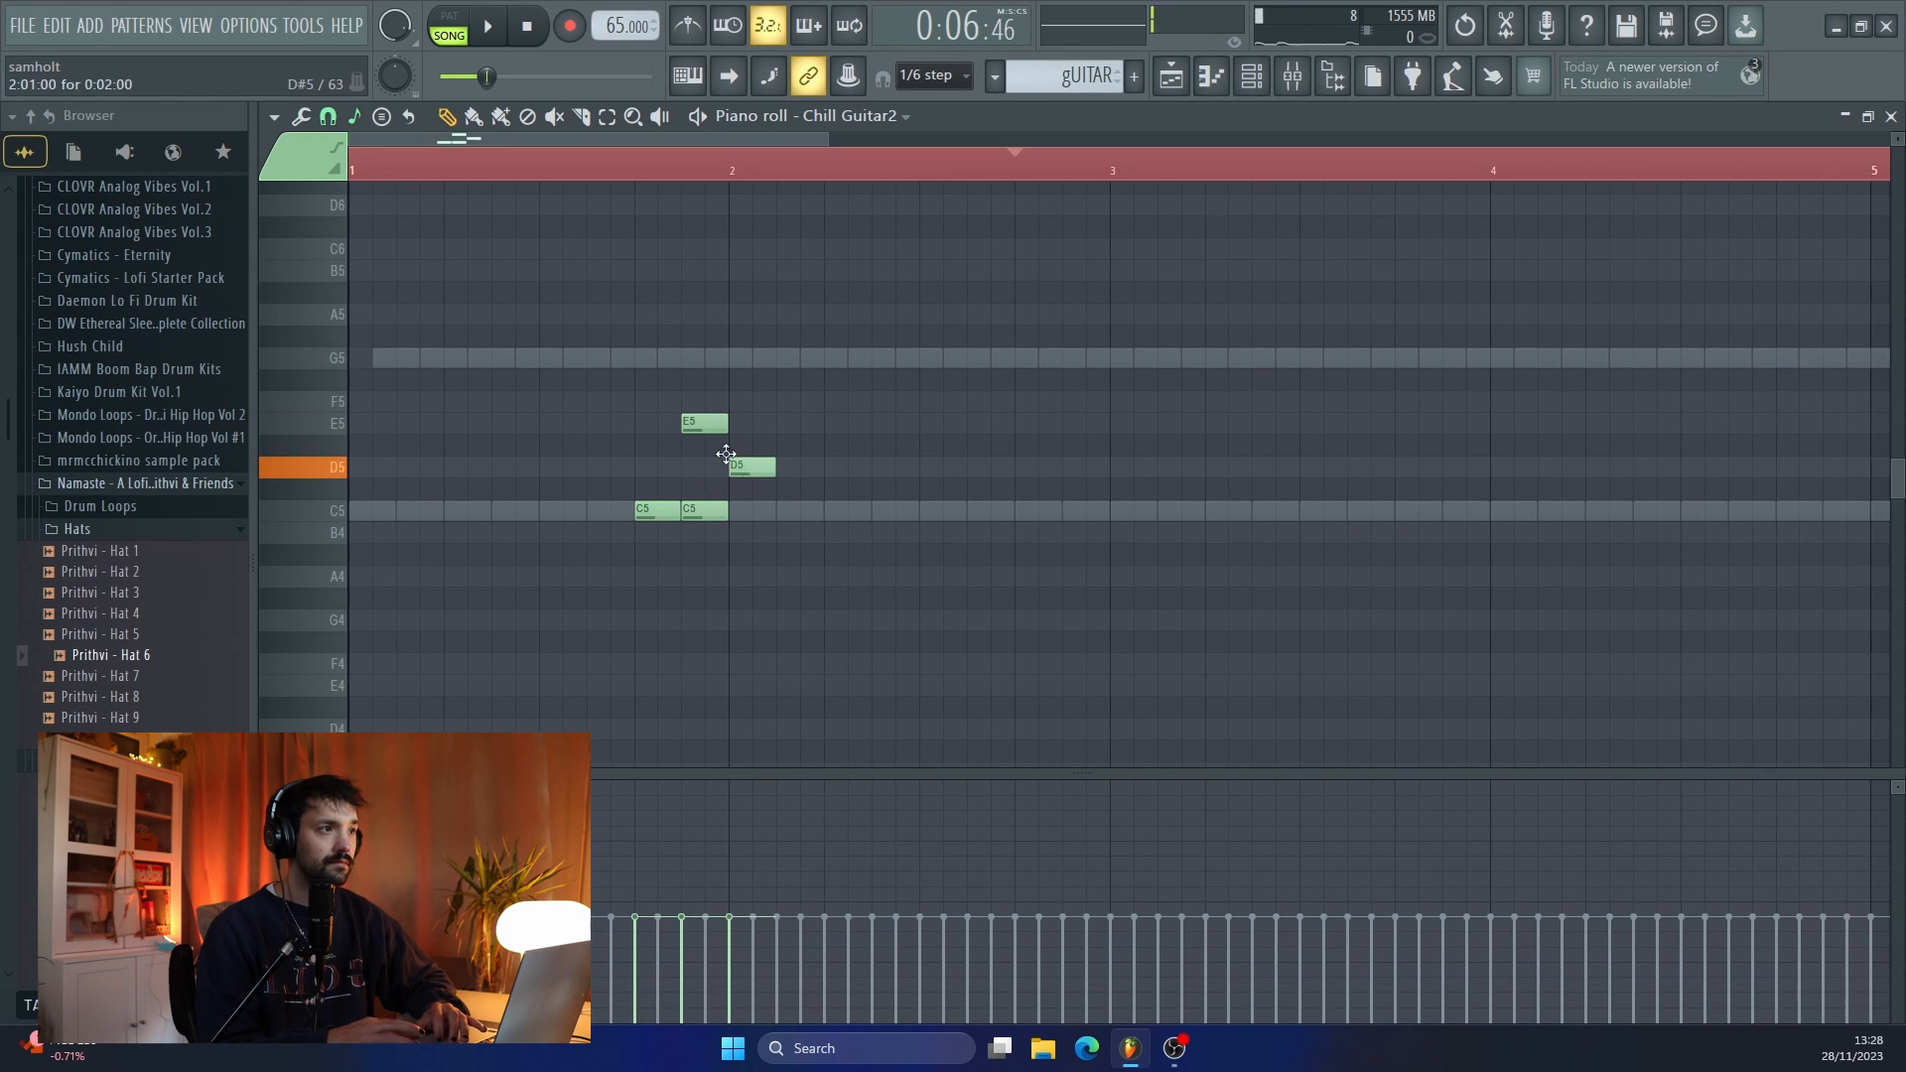
scroll(812, 559, "up", 2)
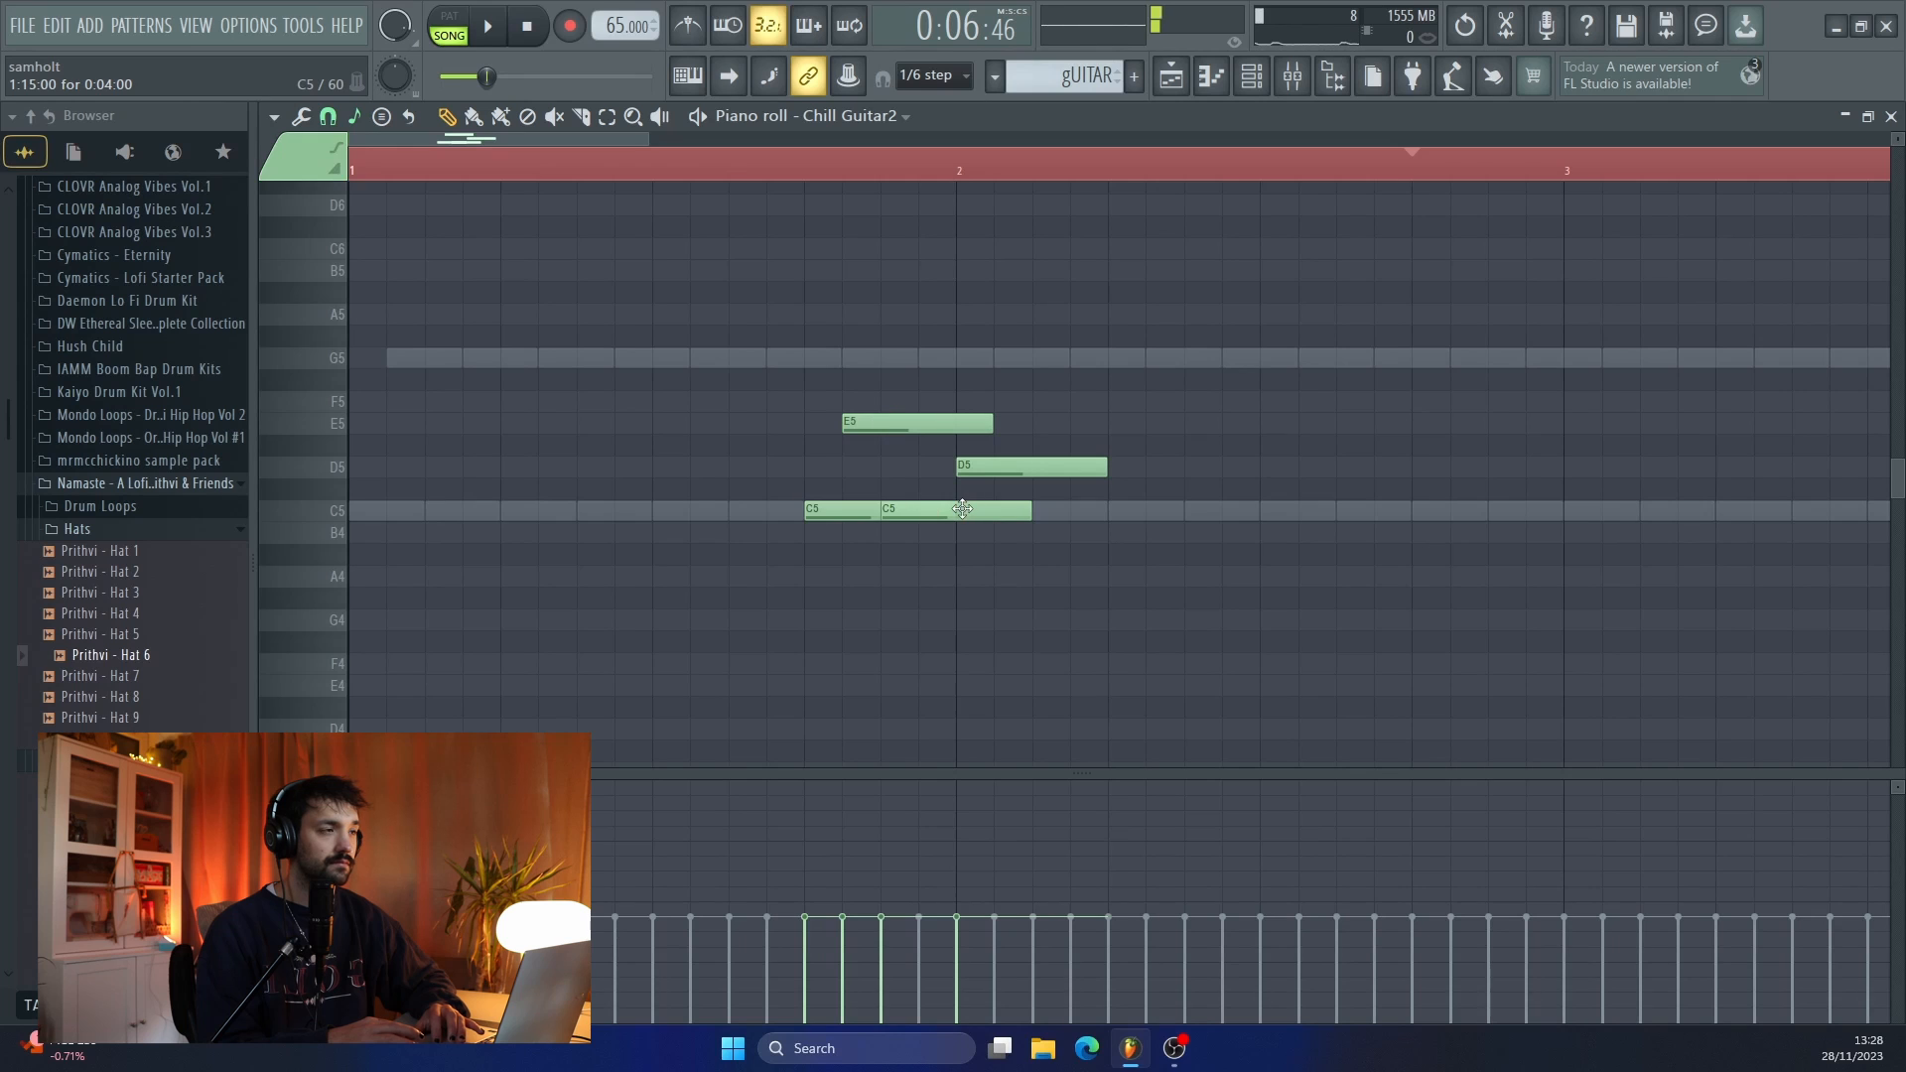
left_click_drag(958, 510, 948, 591)
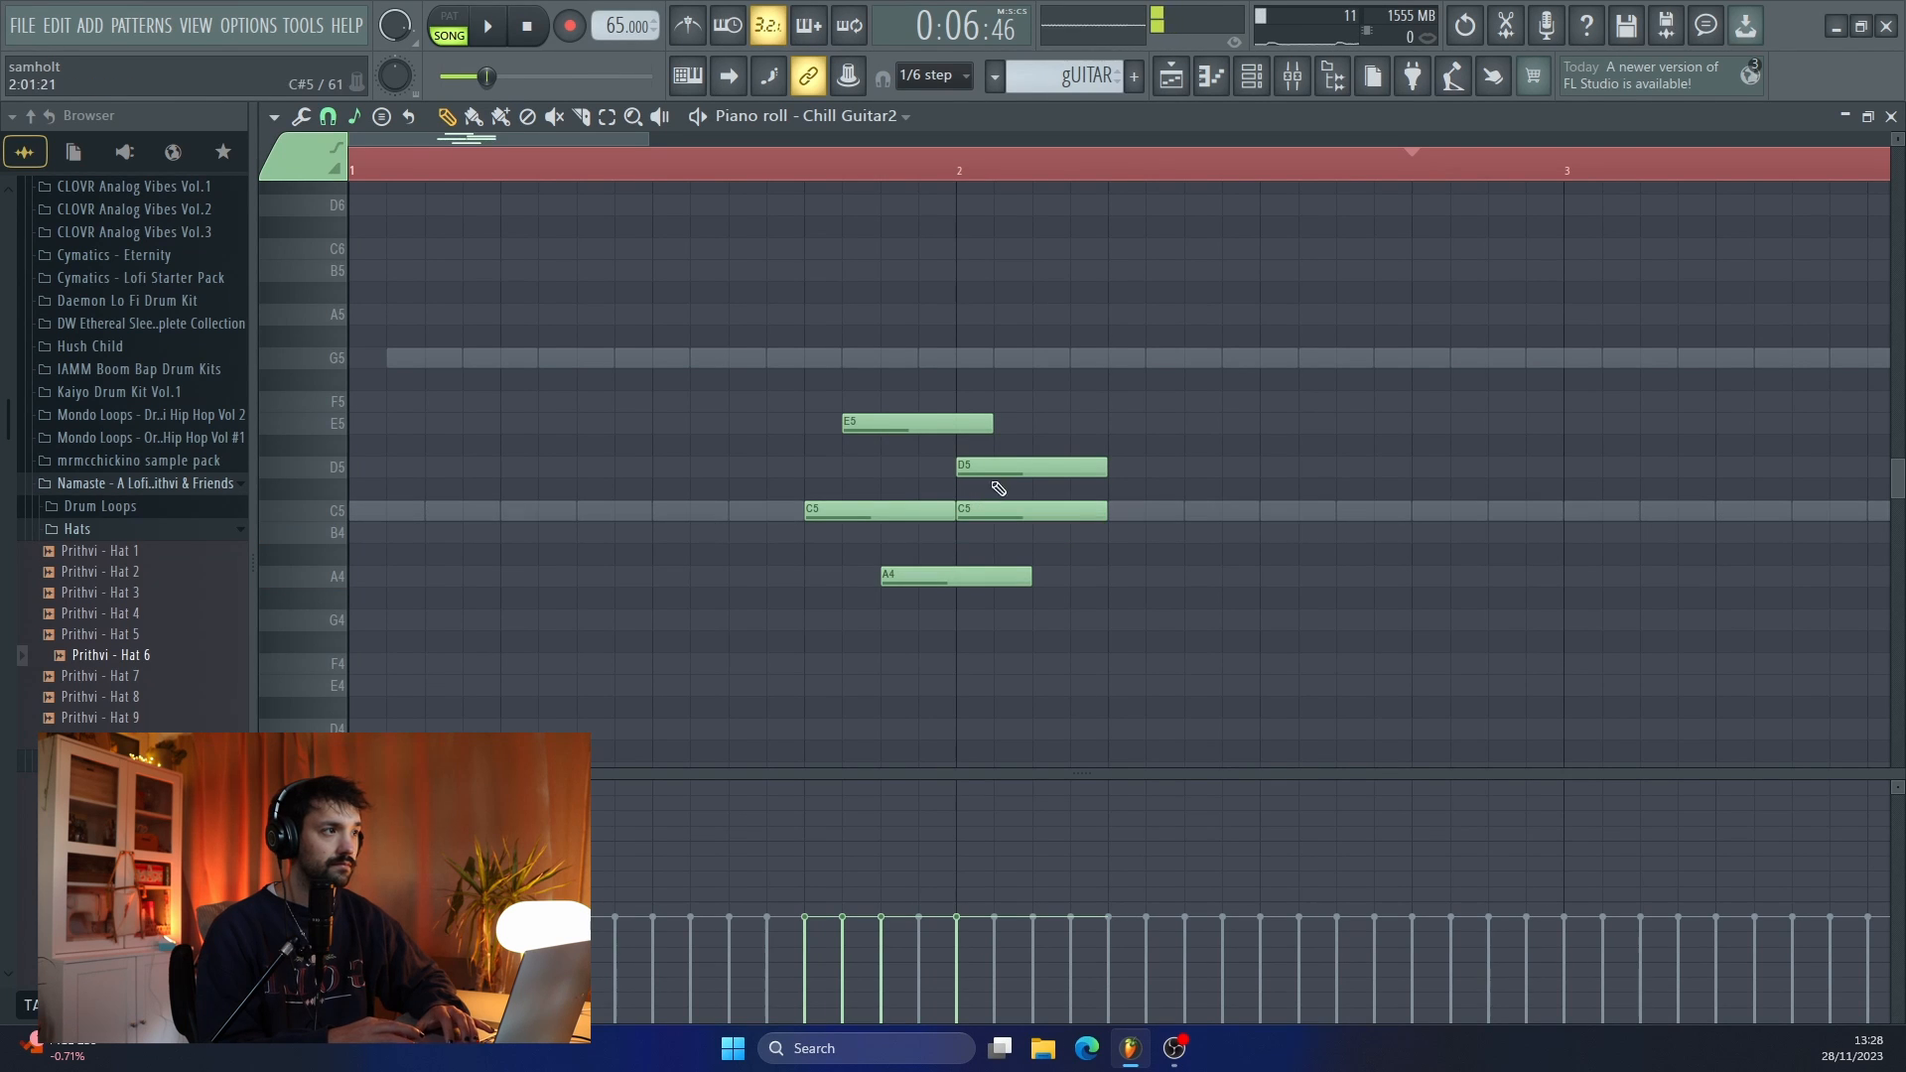
mouse_move(1104, 411)
left_mouse_down()
mouse_move(1104, 345)
mouse_move(893, 531)
left_mouse_up()
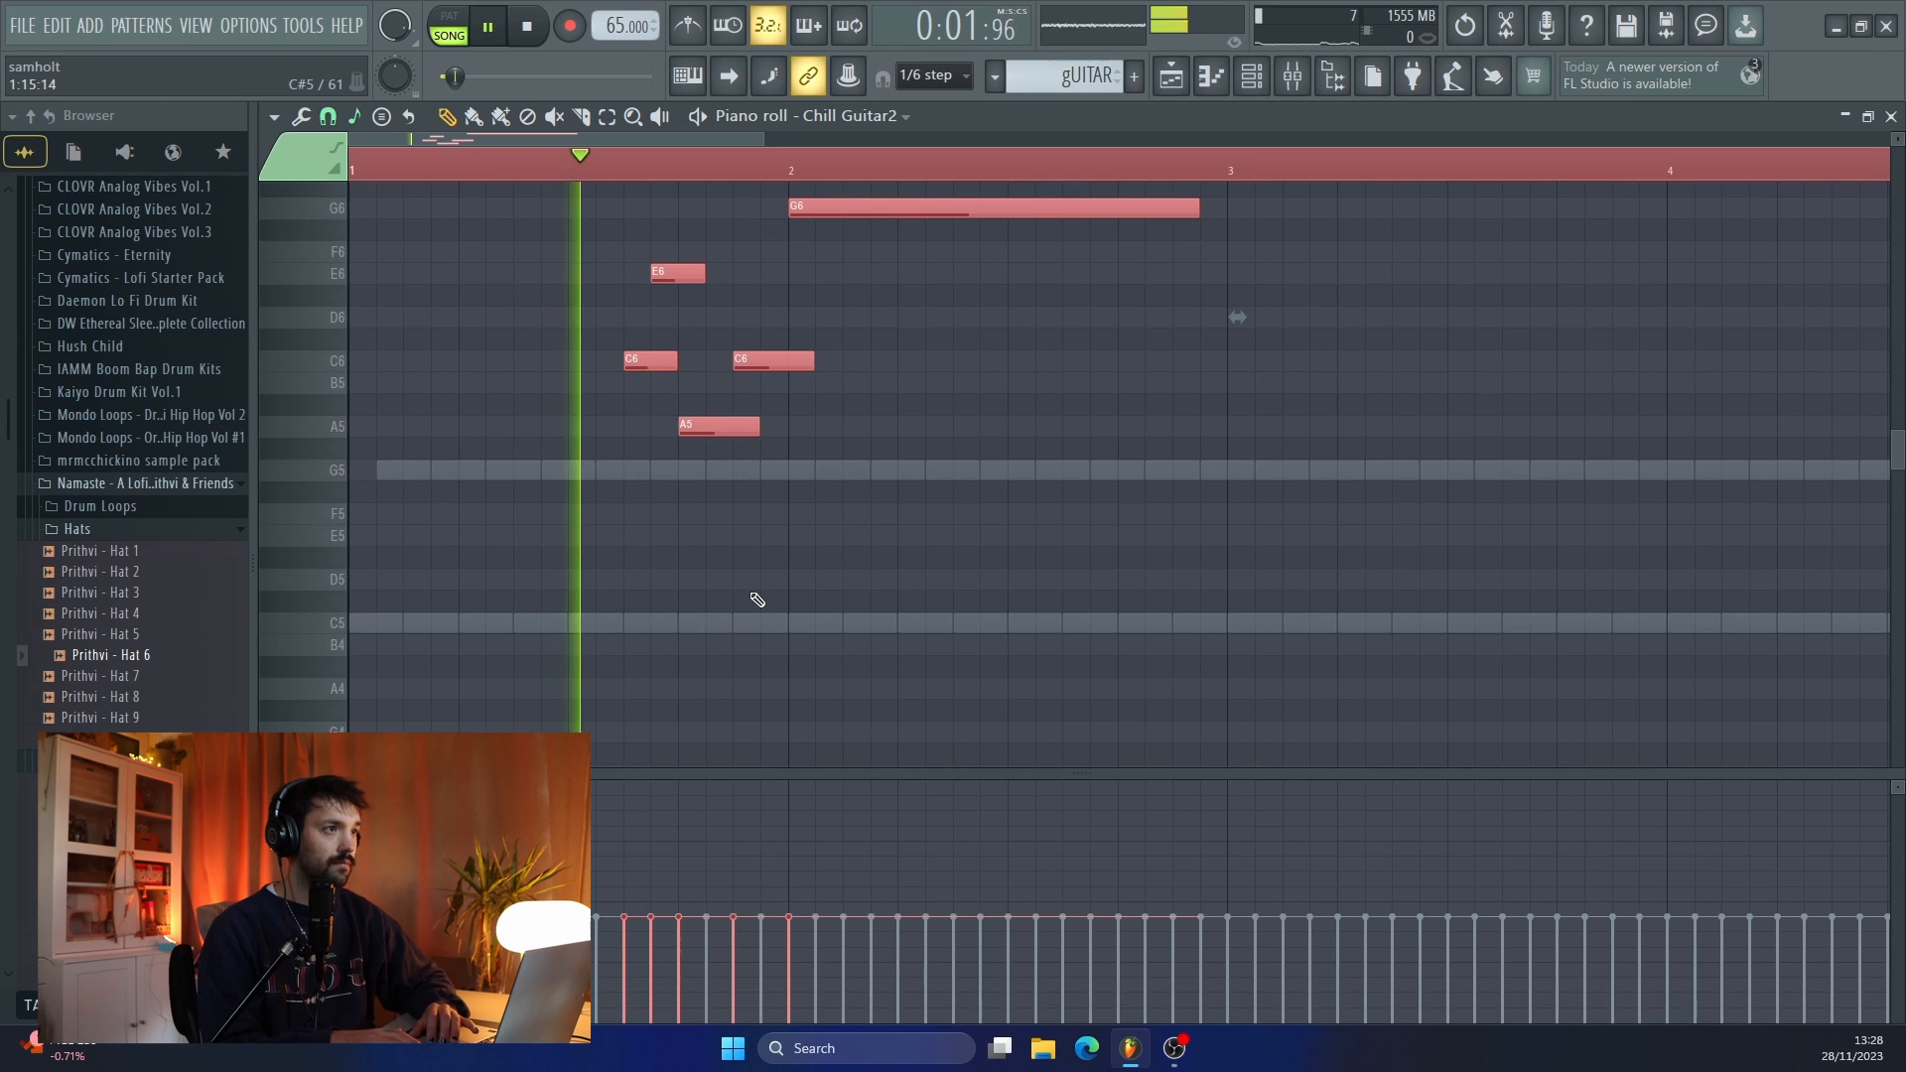
scroll(757, 598, "up", 1)
scroll(756, 598, "up", 1)
scroll(757, 596, "up", 6)
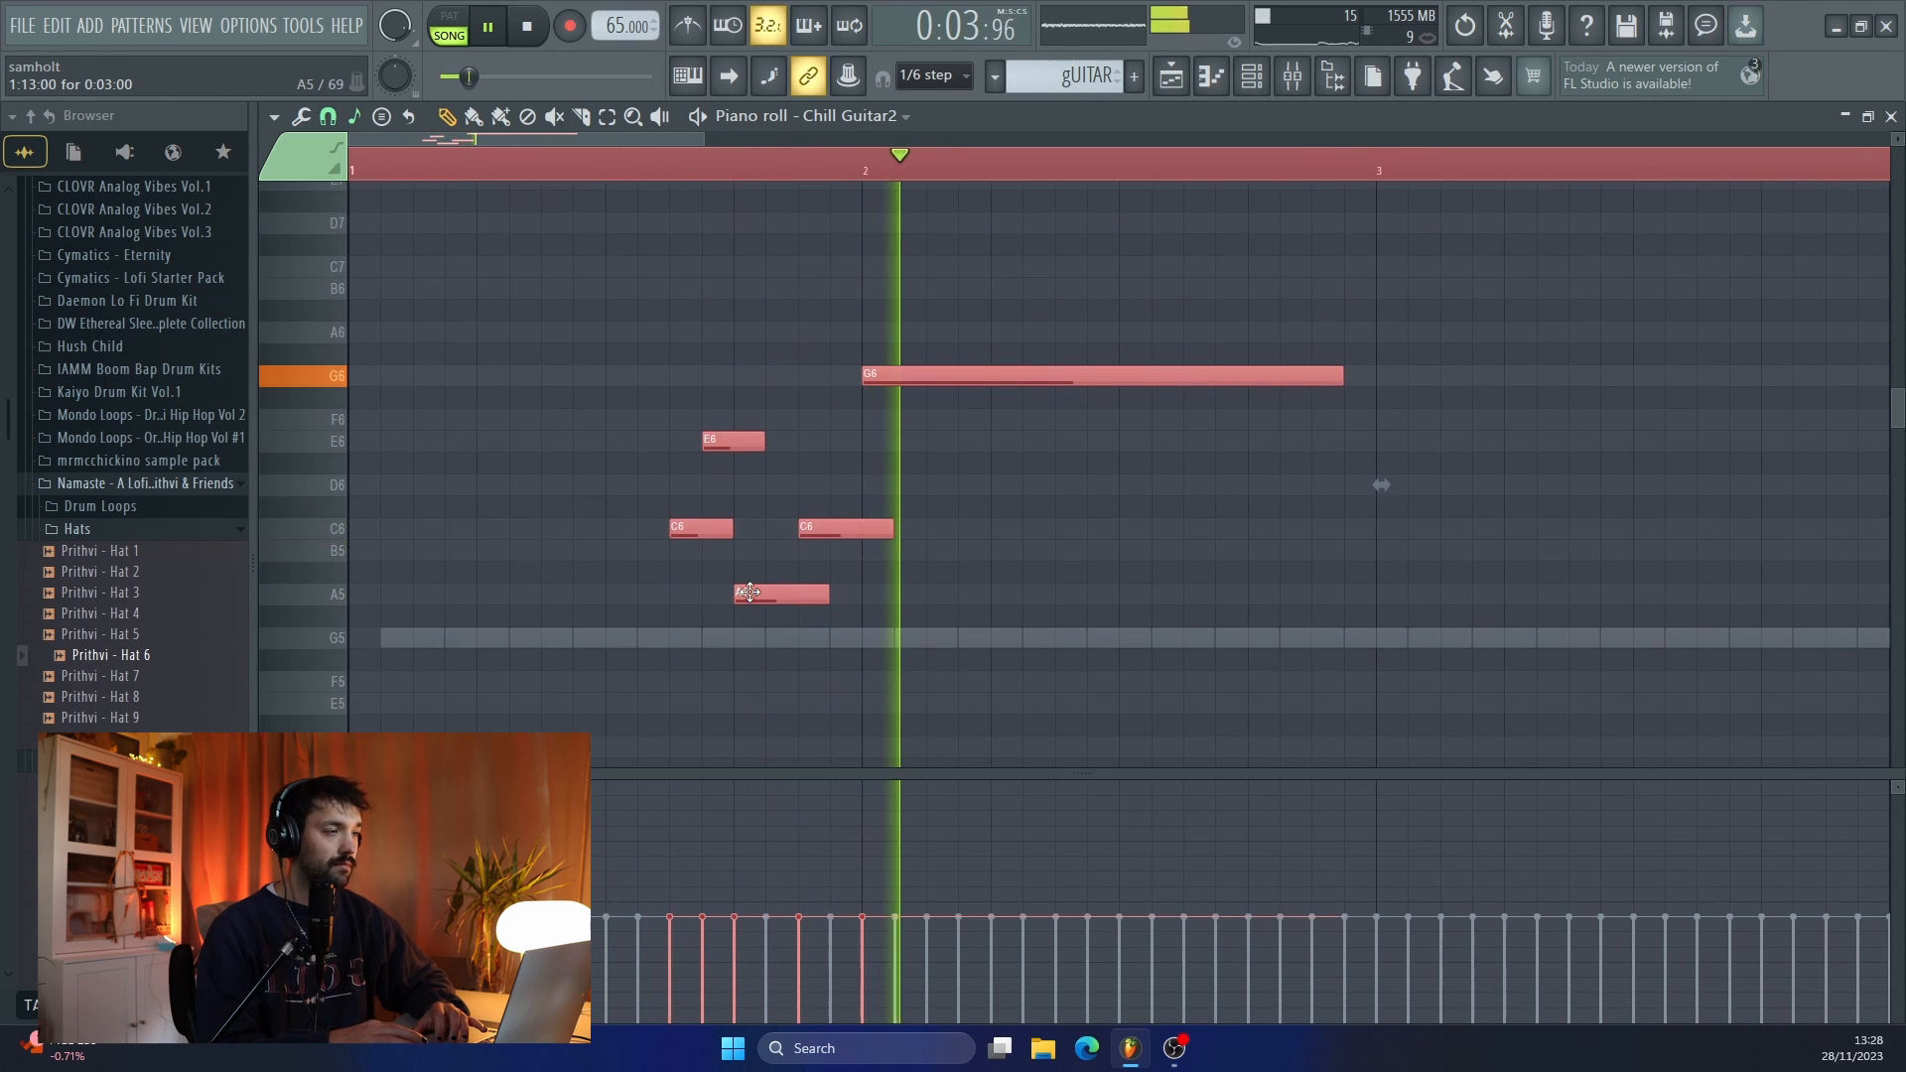
- Extend the phrase with a D6 note from the middle of bar 2 and a C6 note at the start of bar 3
scroll(757, 598, "down", 3)
scroll(978, 508, "up", 2)
key("space")
left_click(972, 484)
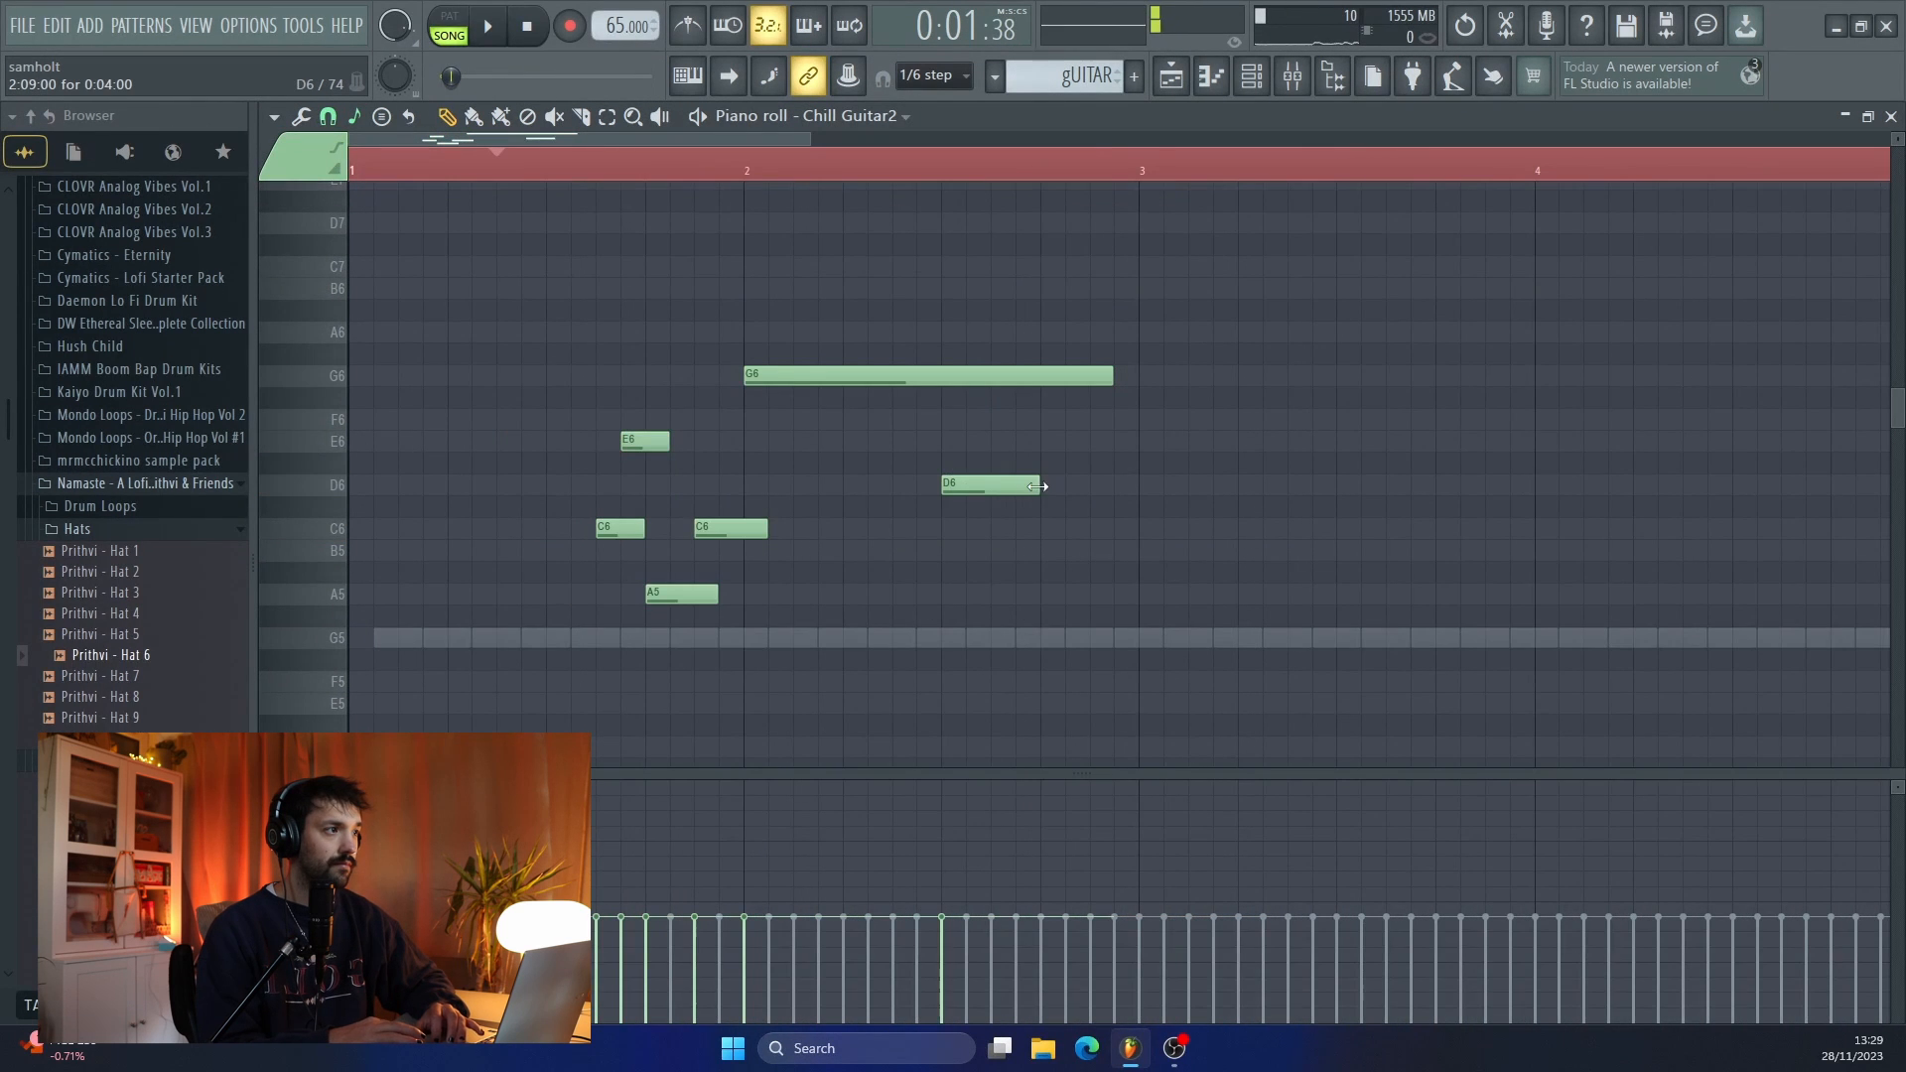
scroll(1143, 525, "down", 2)
key("space")
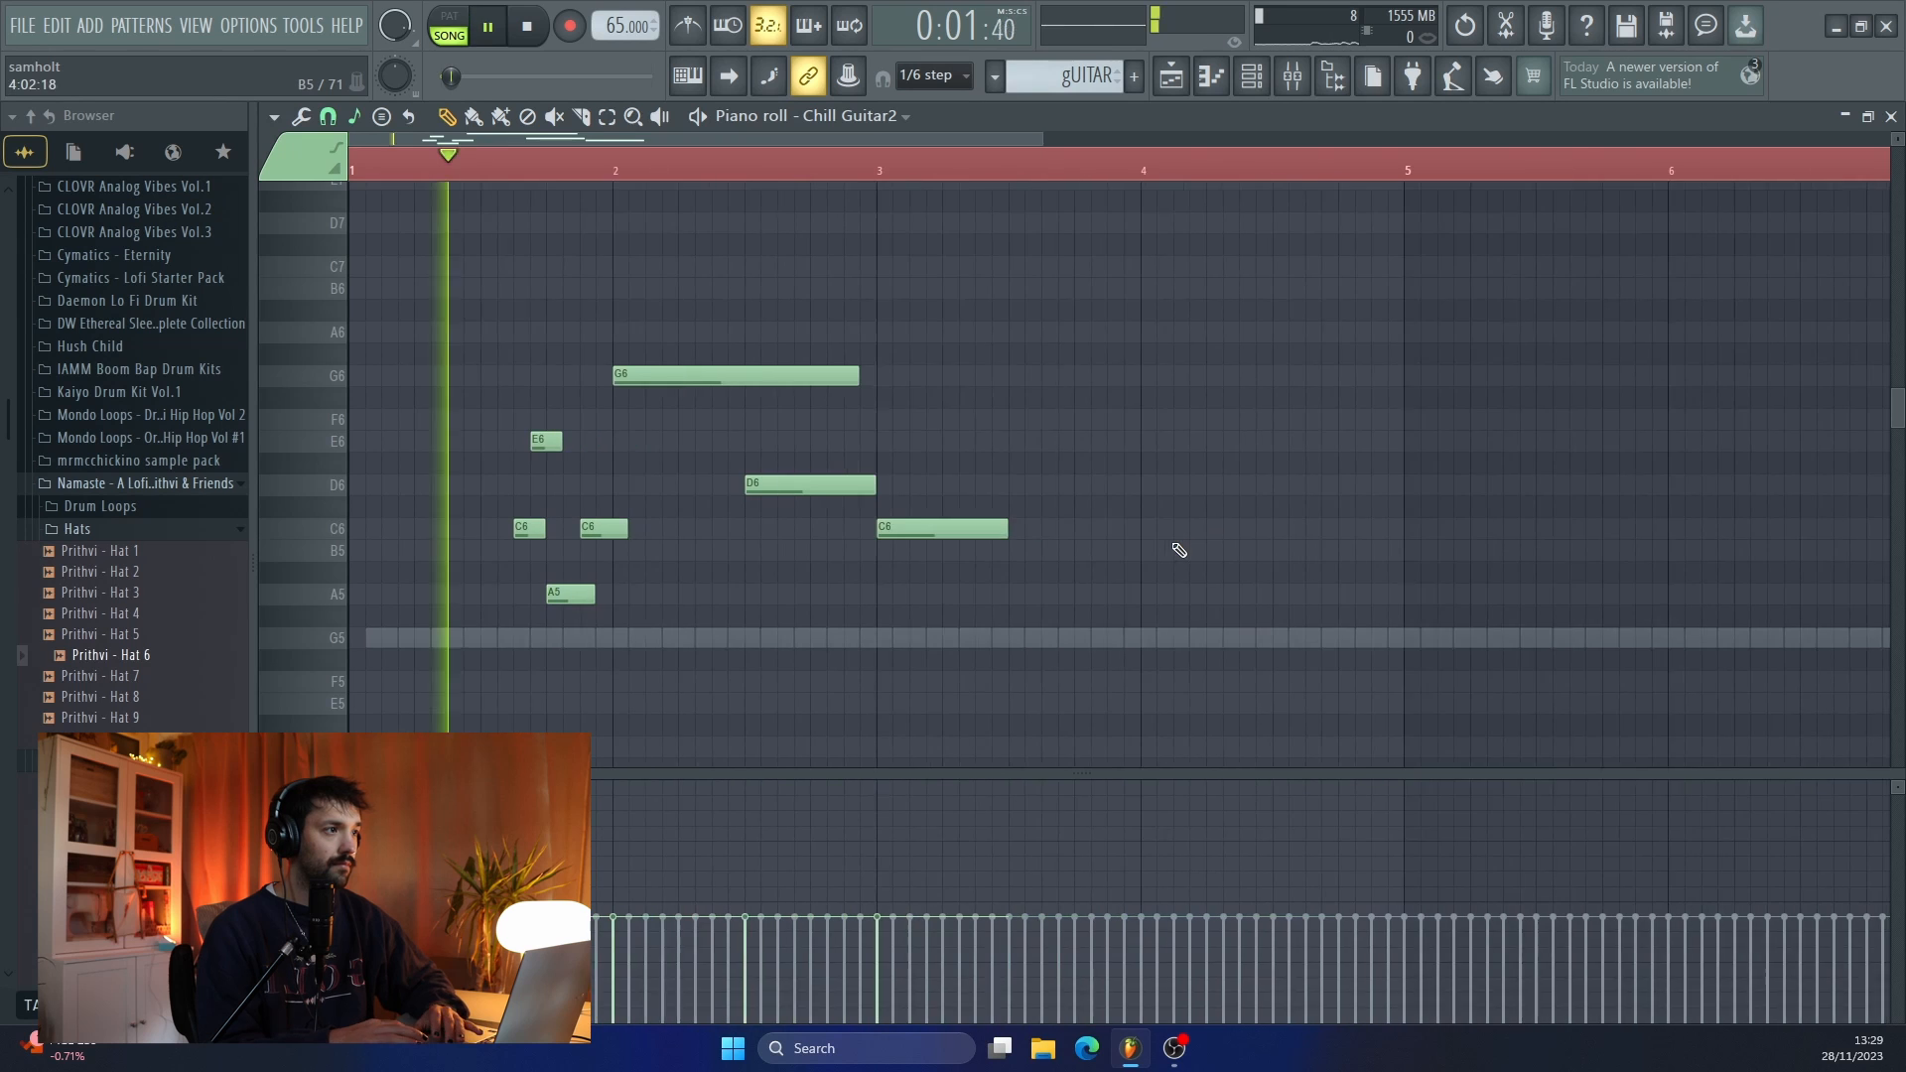
- Select the whole guitar phrase and duplicate it two bars further on
scroll(816, 614, "up", 1)
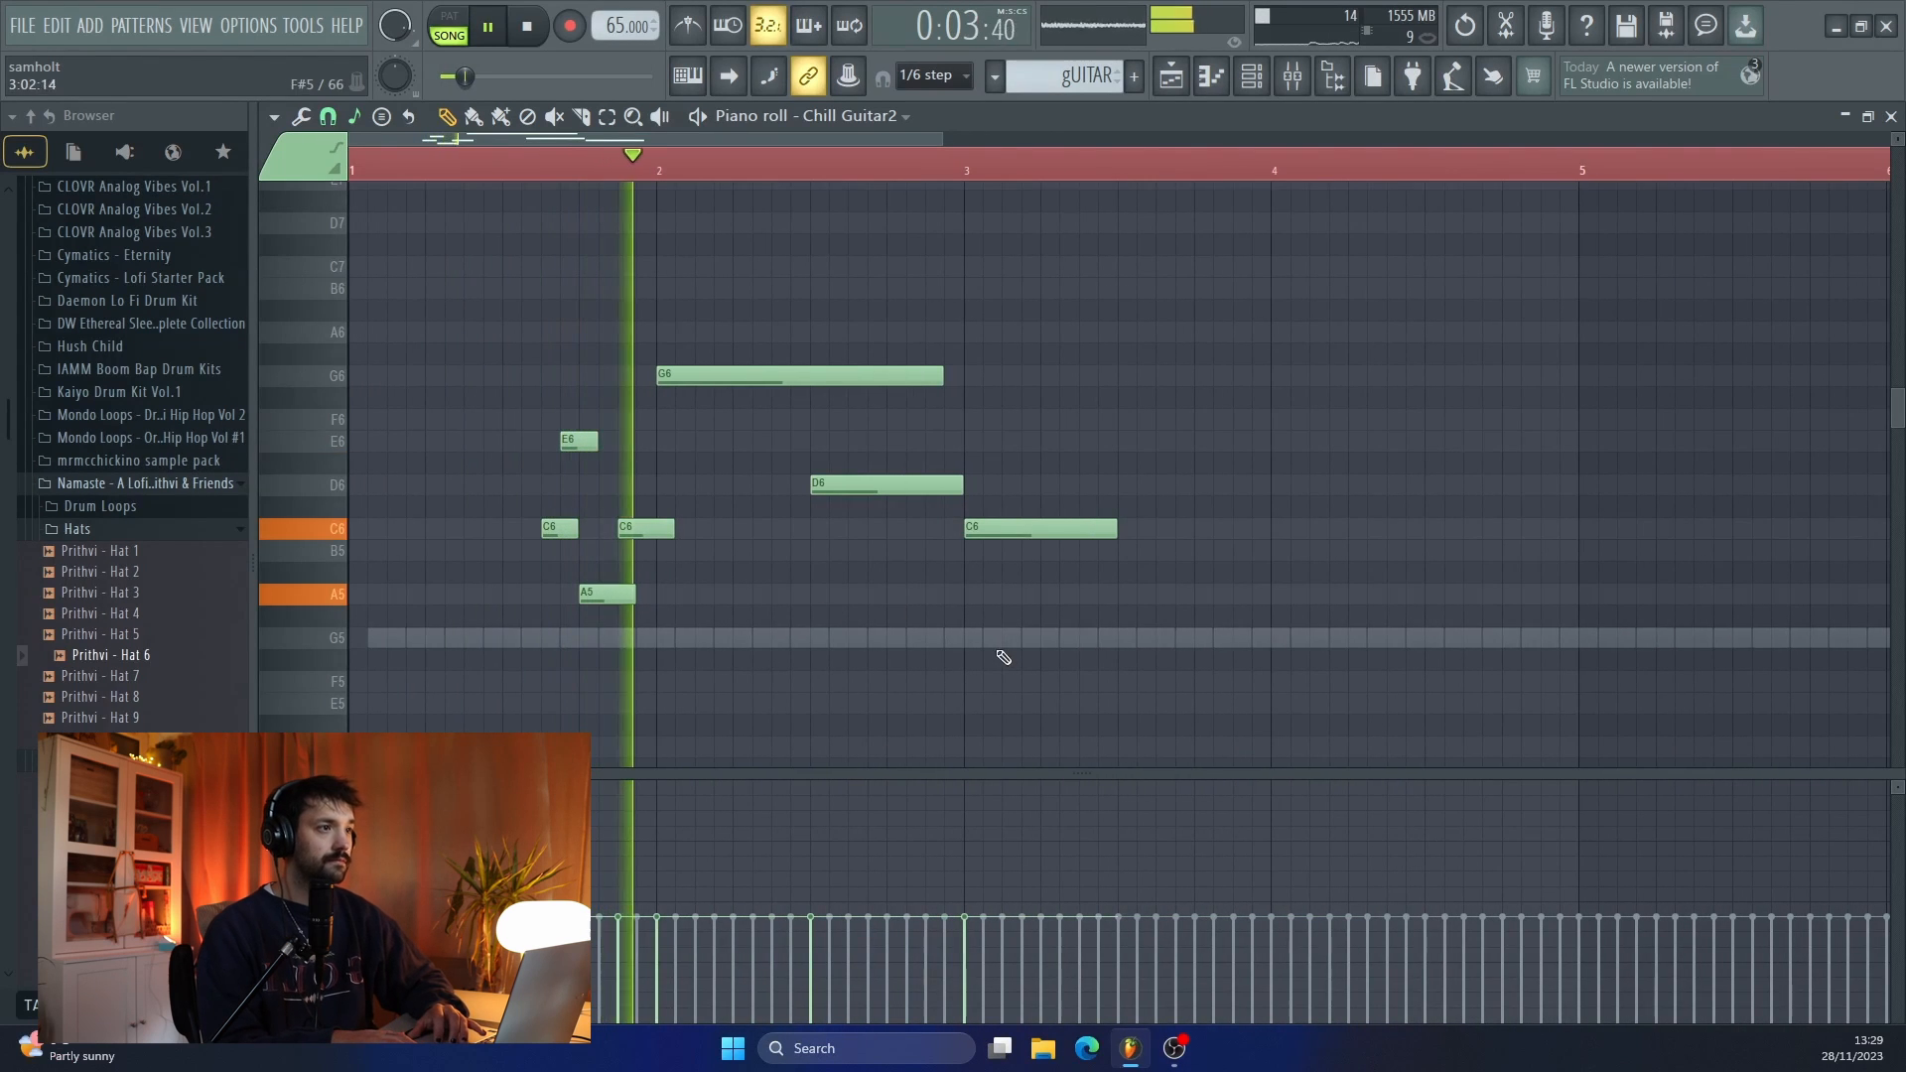
left_click_drag(1078, 668, 539, 353)
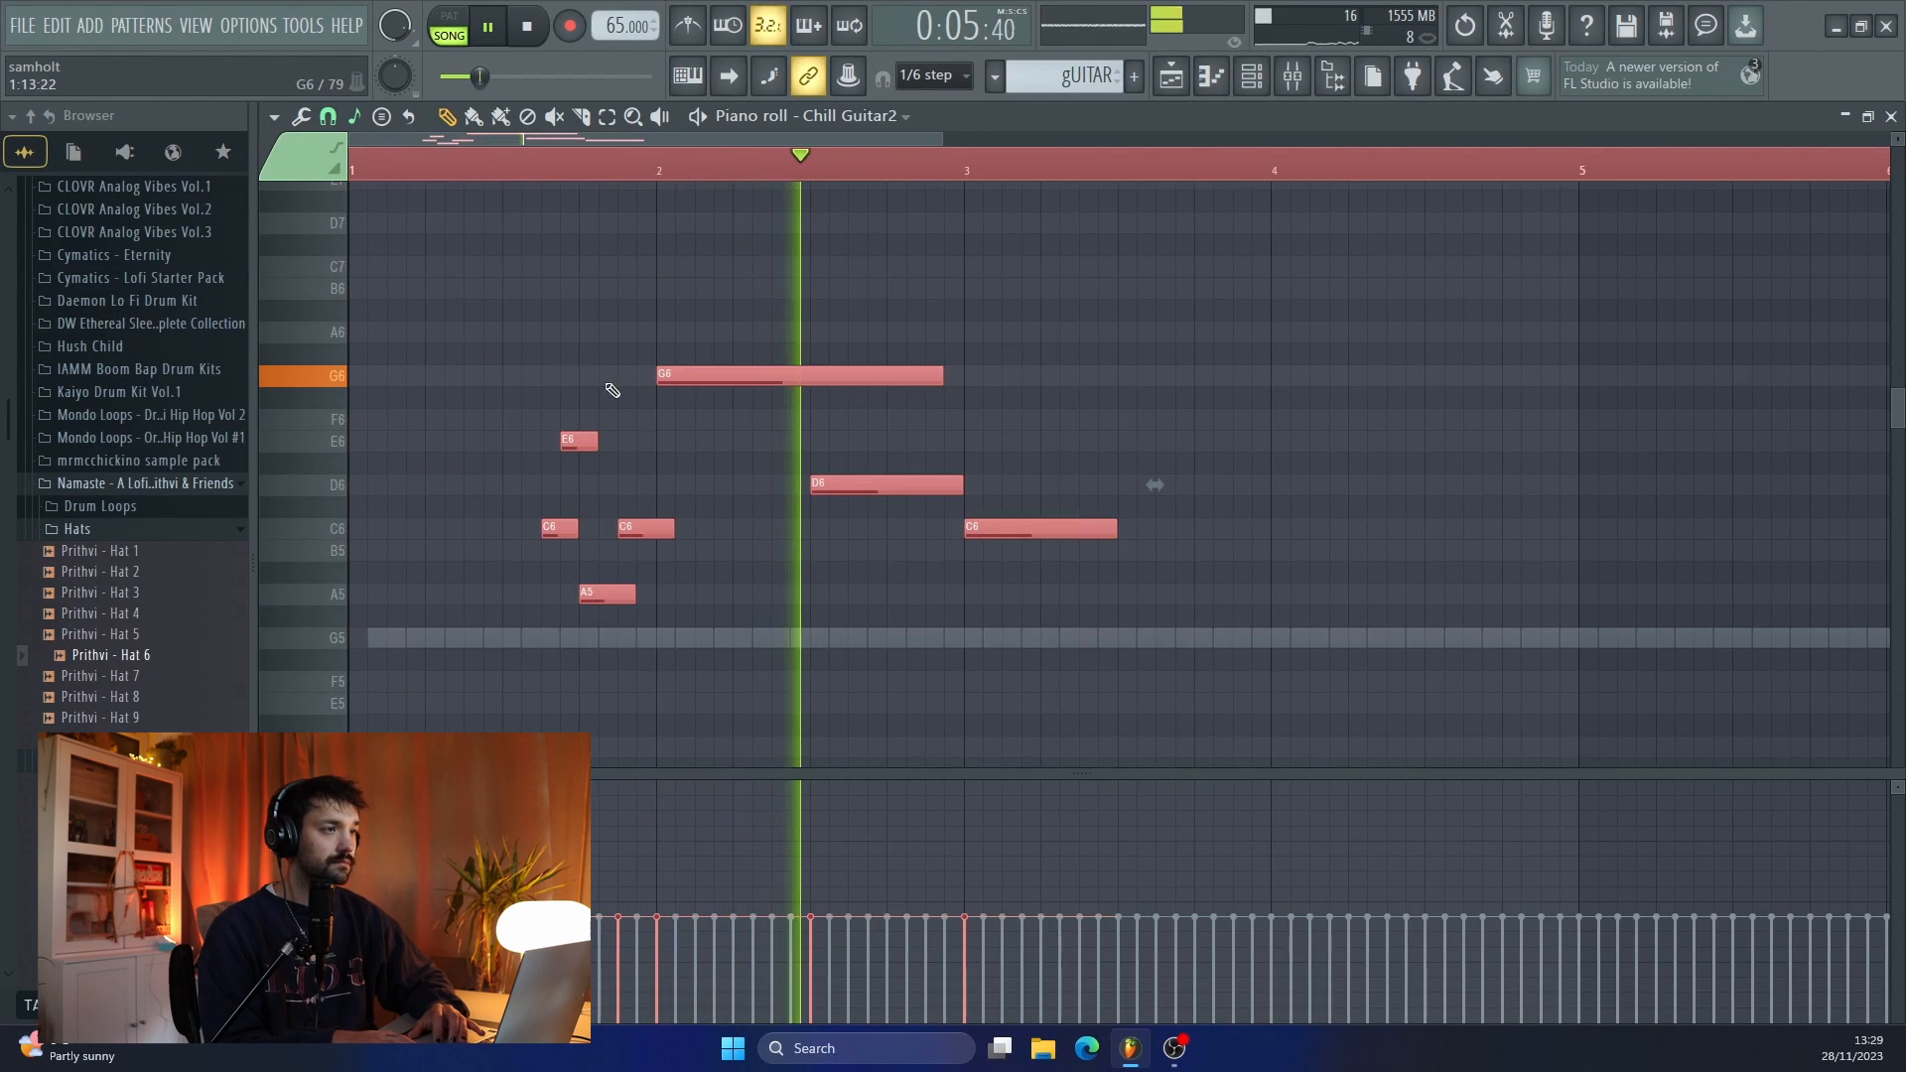
key("ctrl+b")
mouse_move(1170, 454)
left_mouse_down()
mouse_move(1206, 455)
mouse_move(1152, 454)
mouse_move(1190, 455)
left_mouse_up()
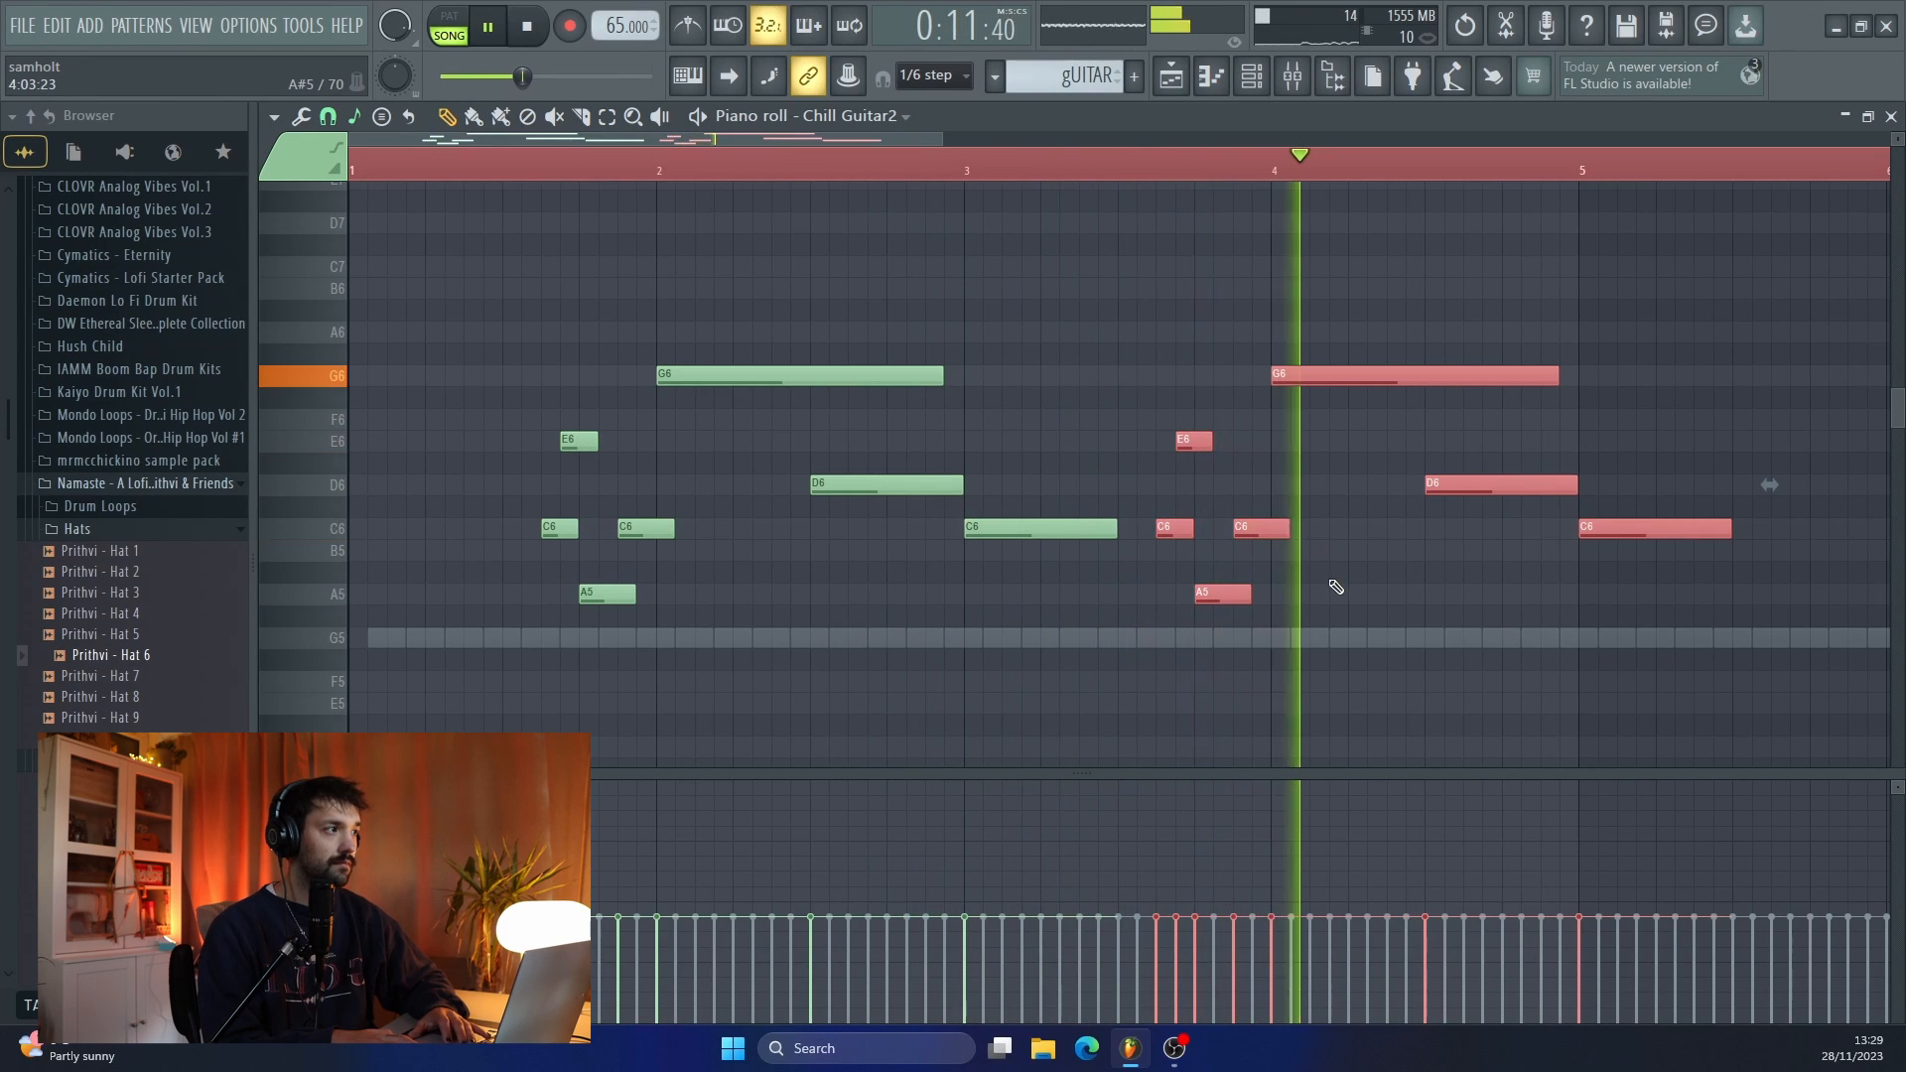
- Vary the copied phrase's last three notes to F6, E6 and G6, and select all the notes
key("space")
left_click_drag(1311, 380, 1314, 438)
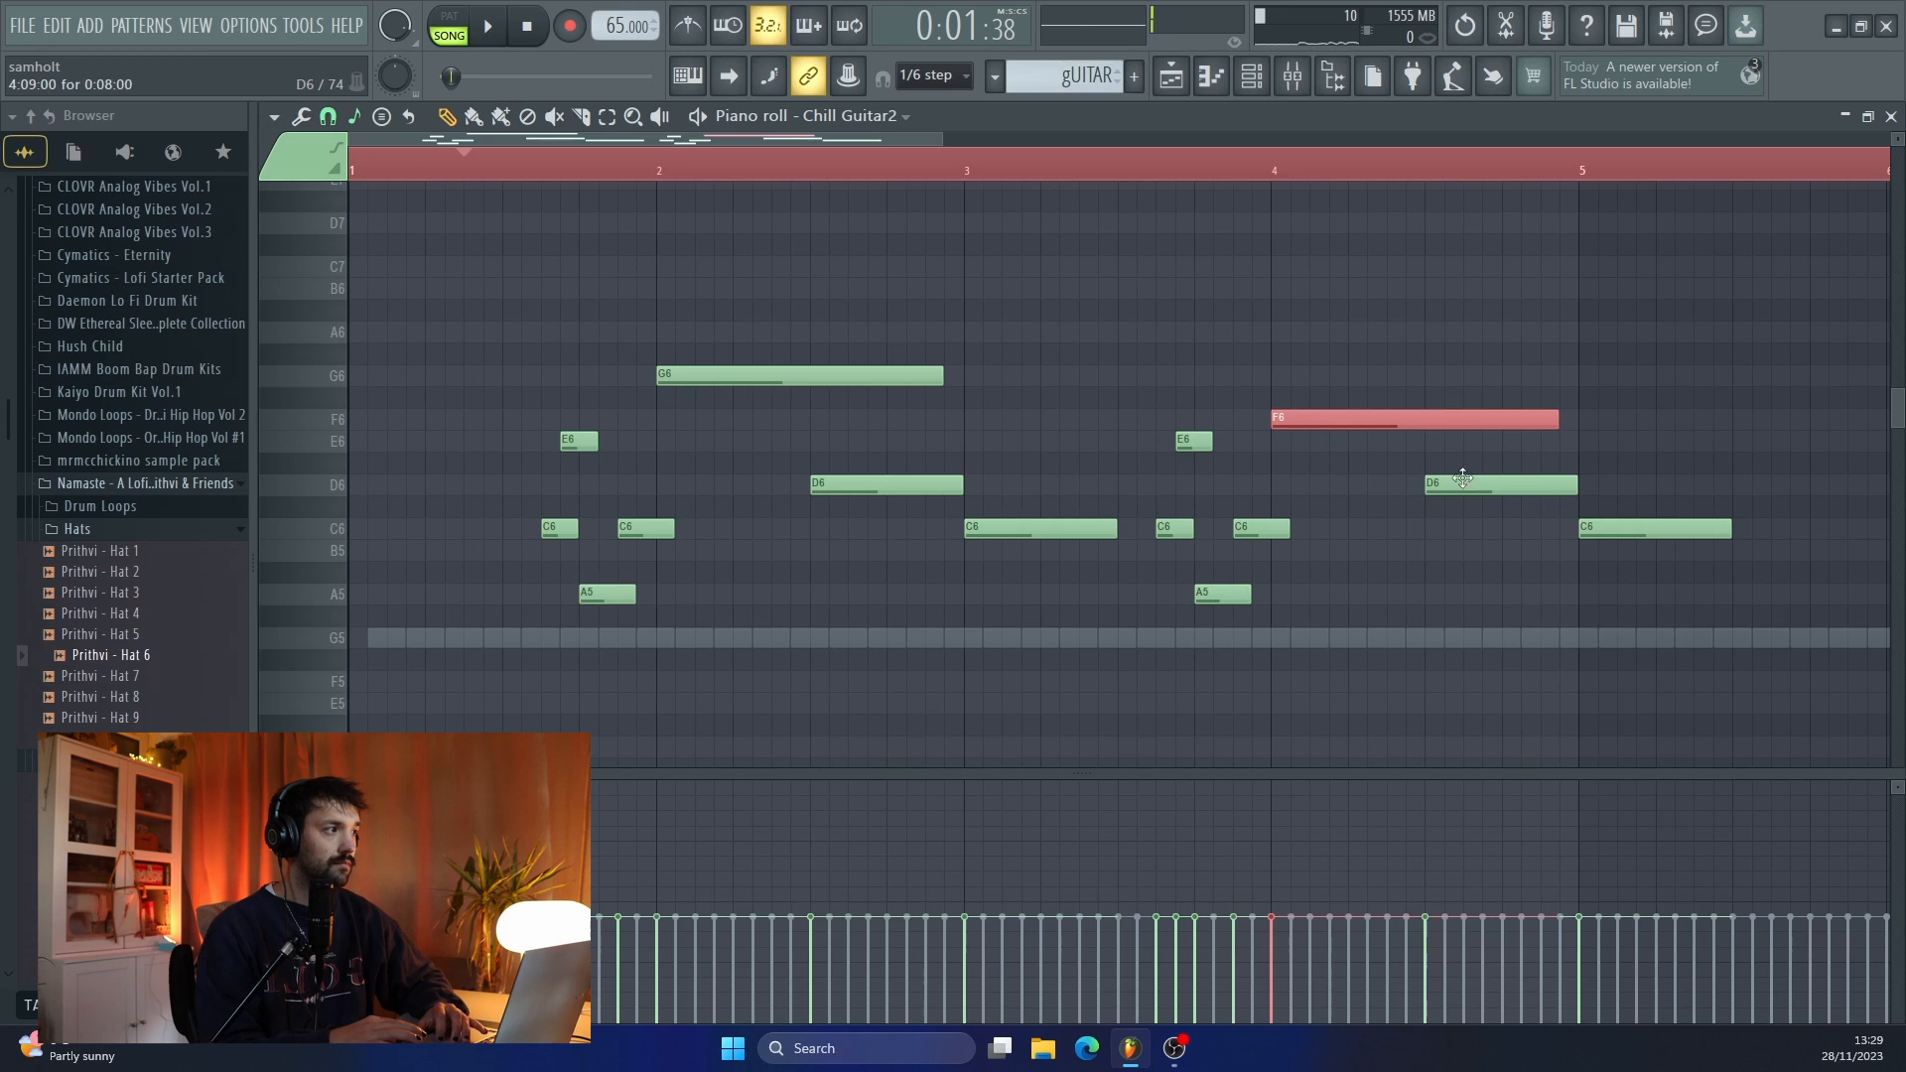
left_click_drag(1504, 495, 1503, 438)
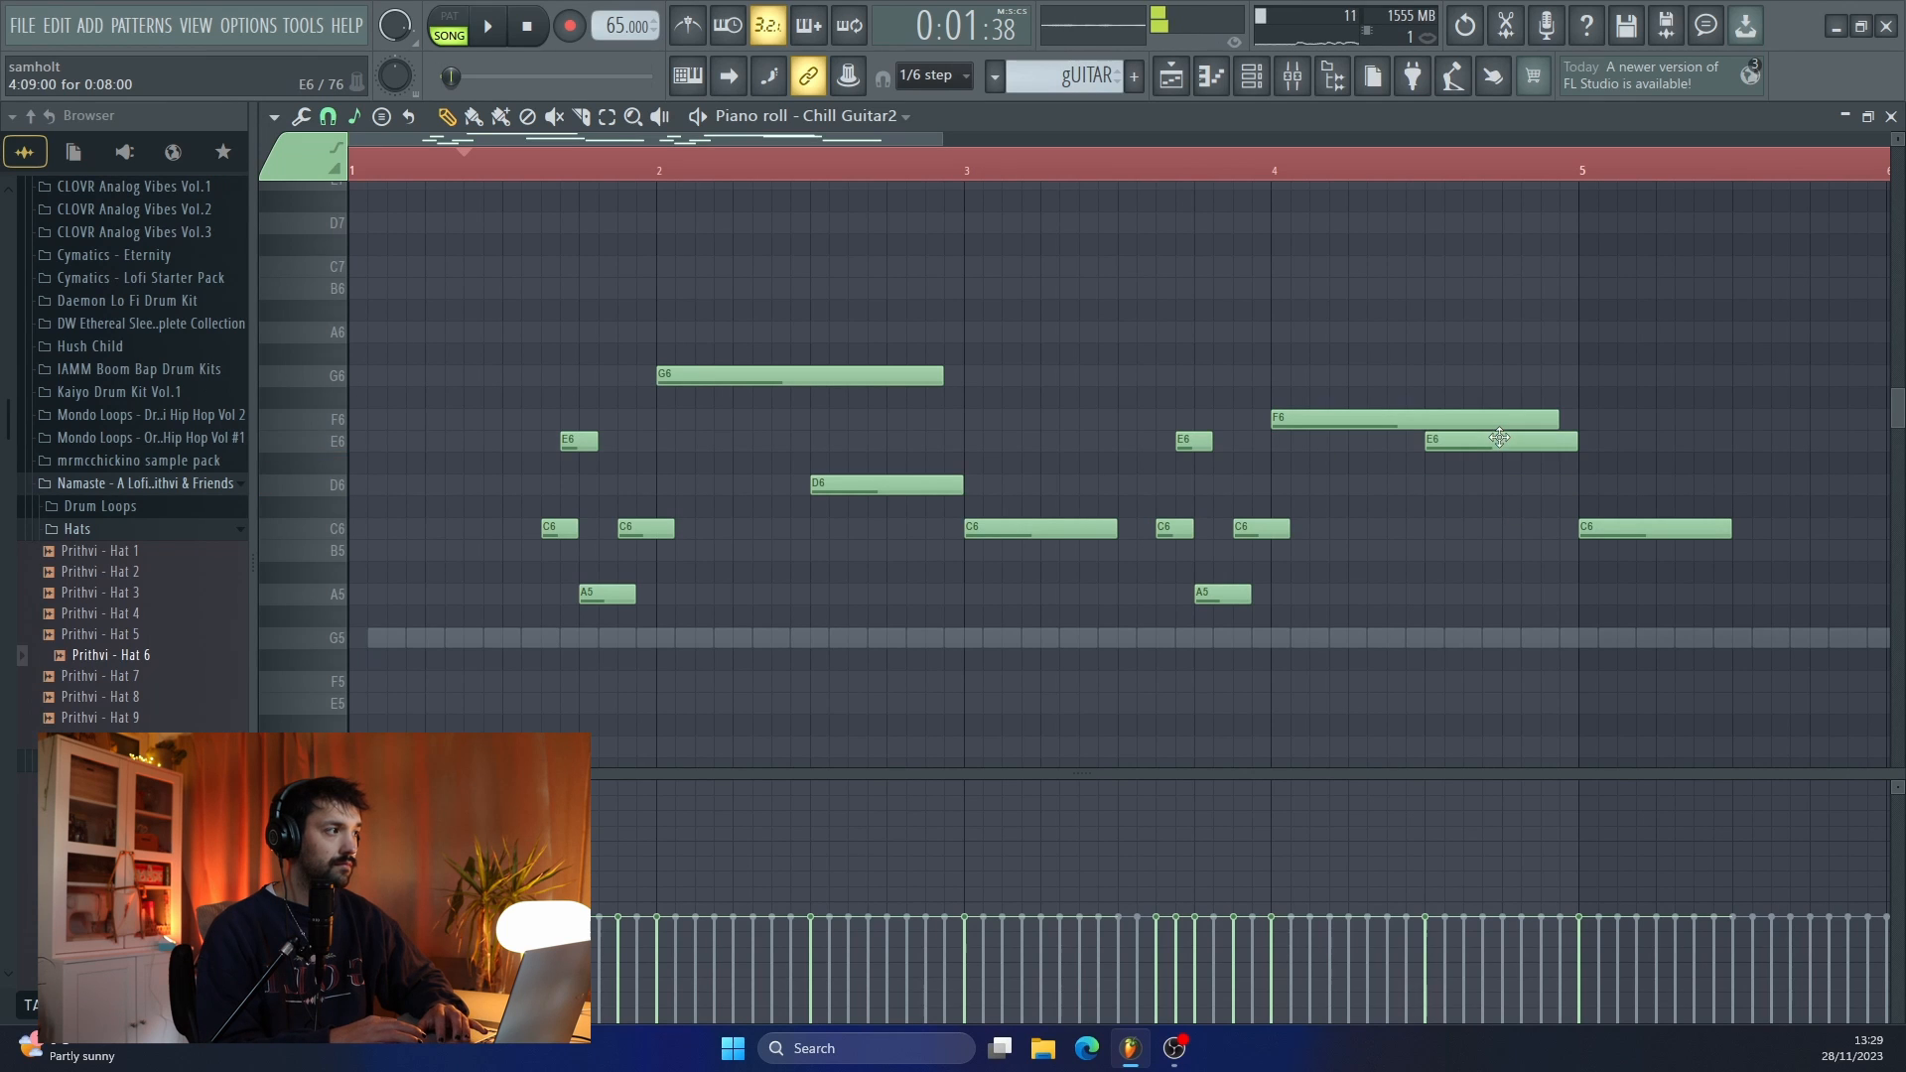
left_click_drag(1634, 531, 1633, 369)
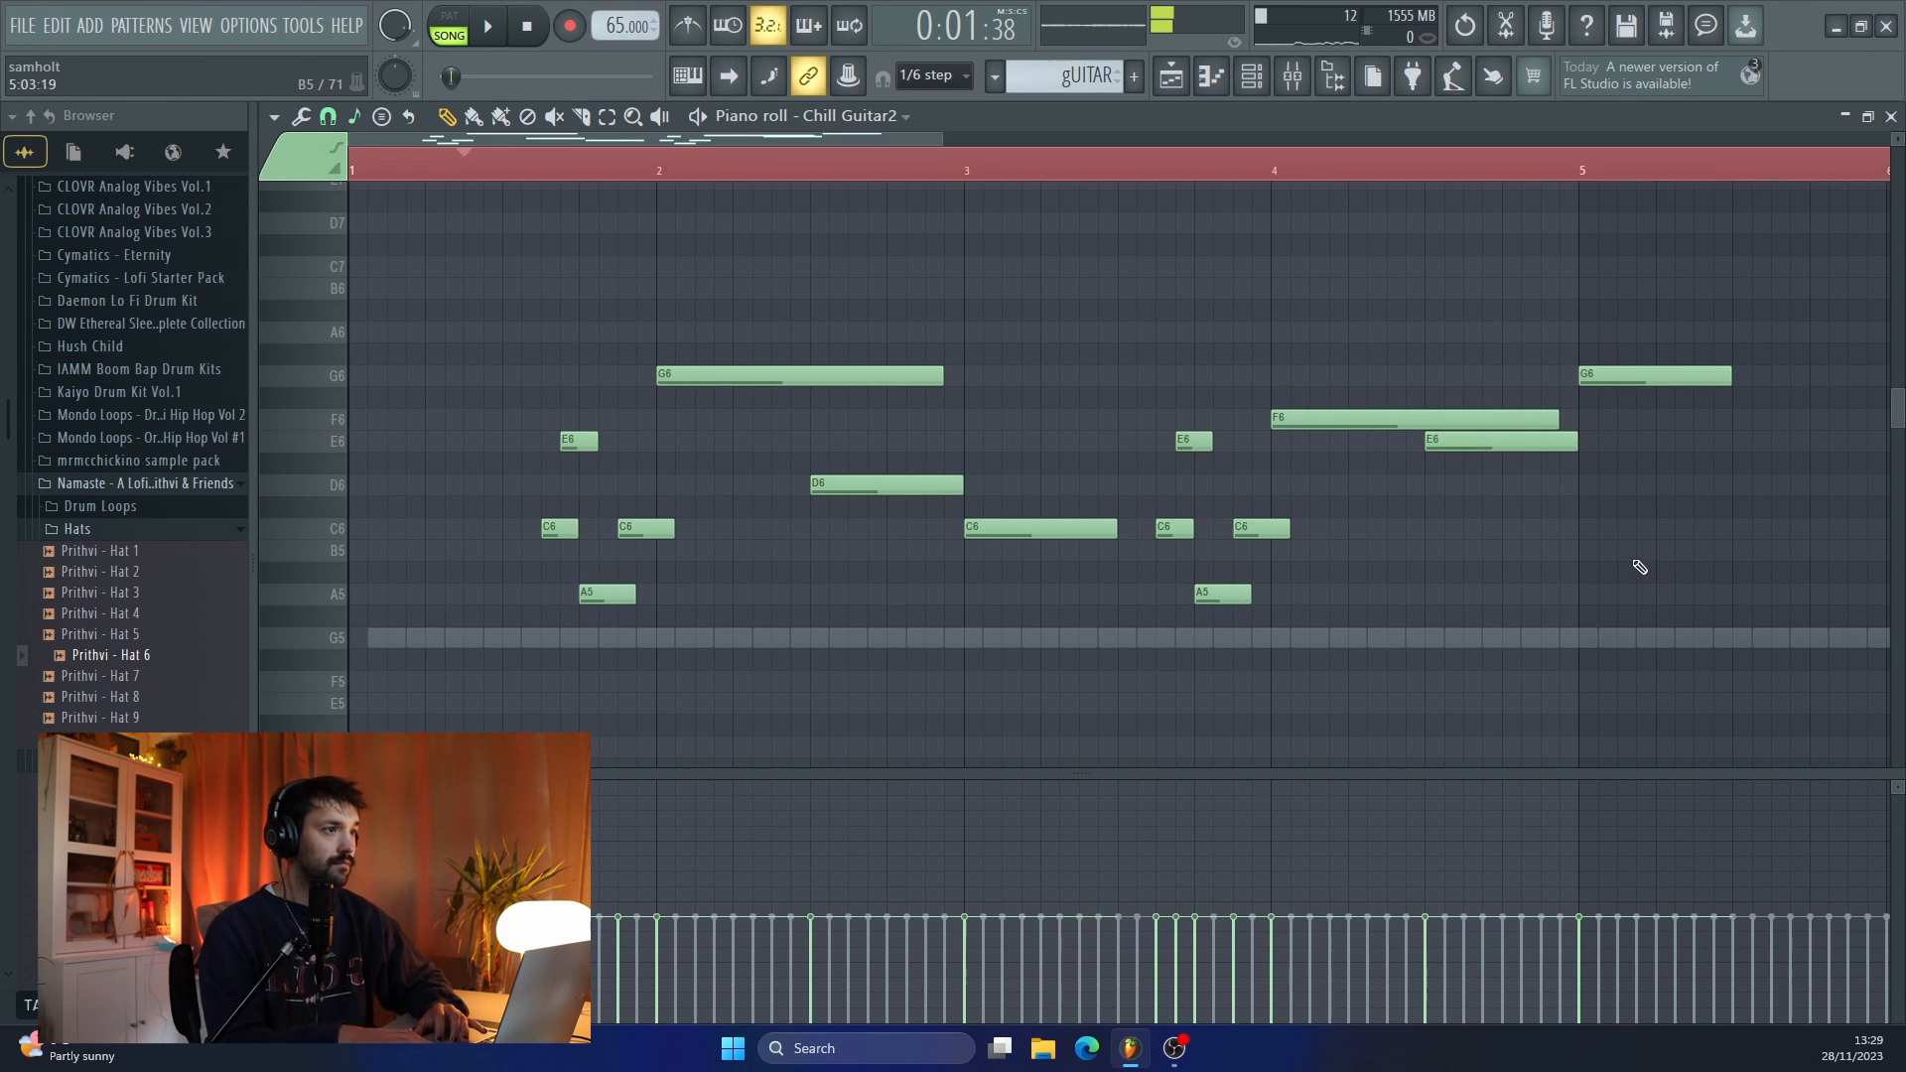
key("ctrl+a")
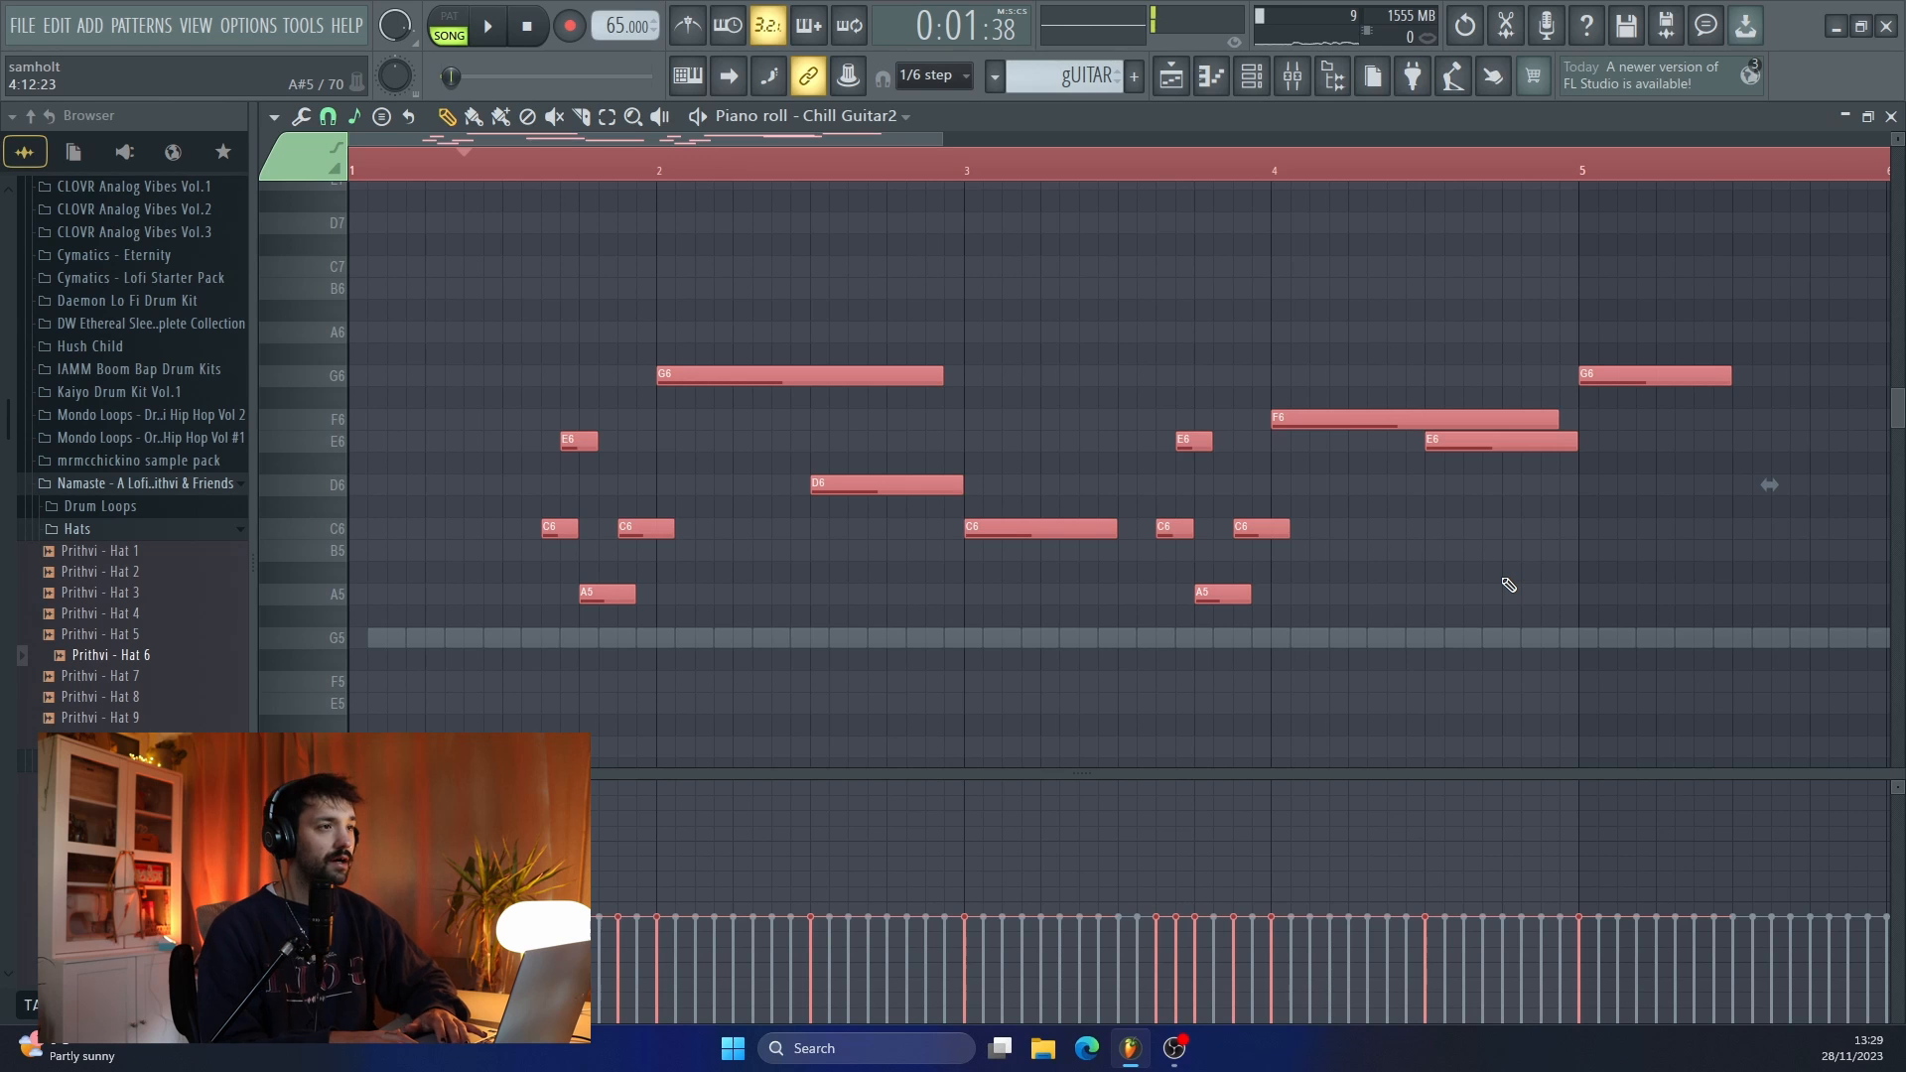
- Lower the low-pass cutoff in track 4's Fruity Parametric EQ 2 to about 2302 Hz during playback
key("F9")
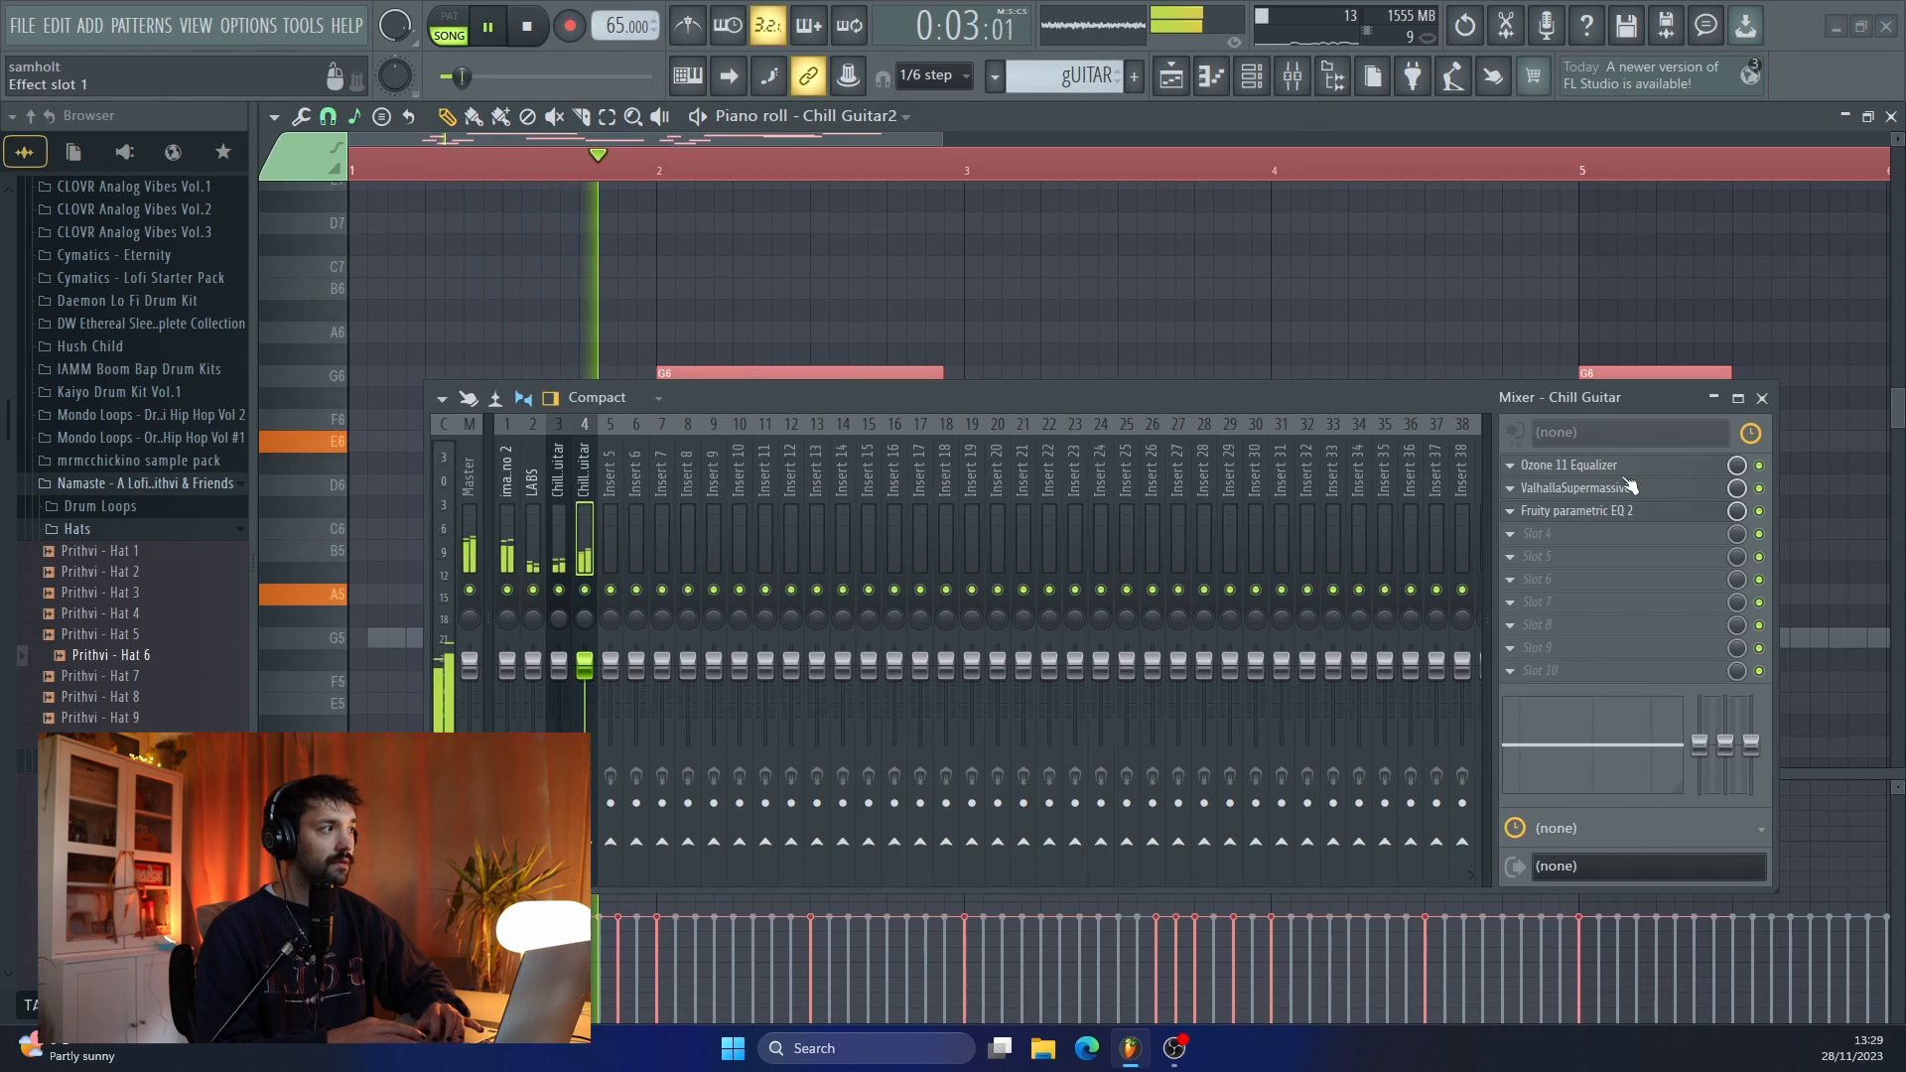
left_click(1618, 512)
left_click_drag(1046, 537, 991, 537)
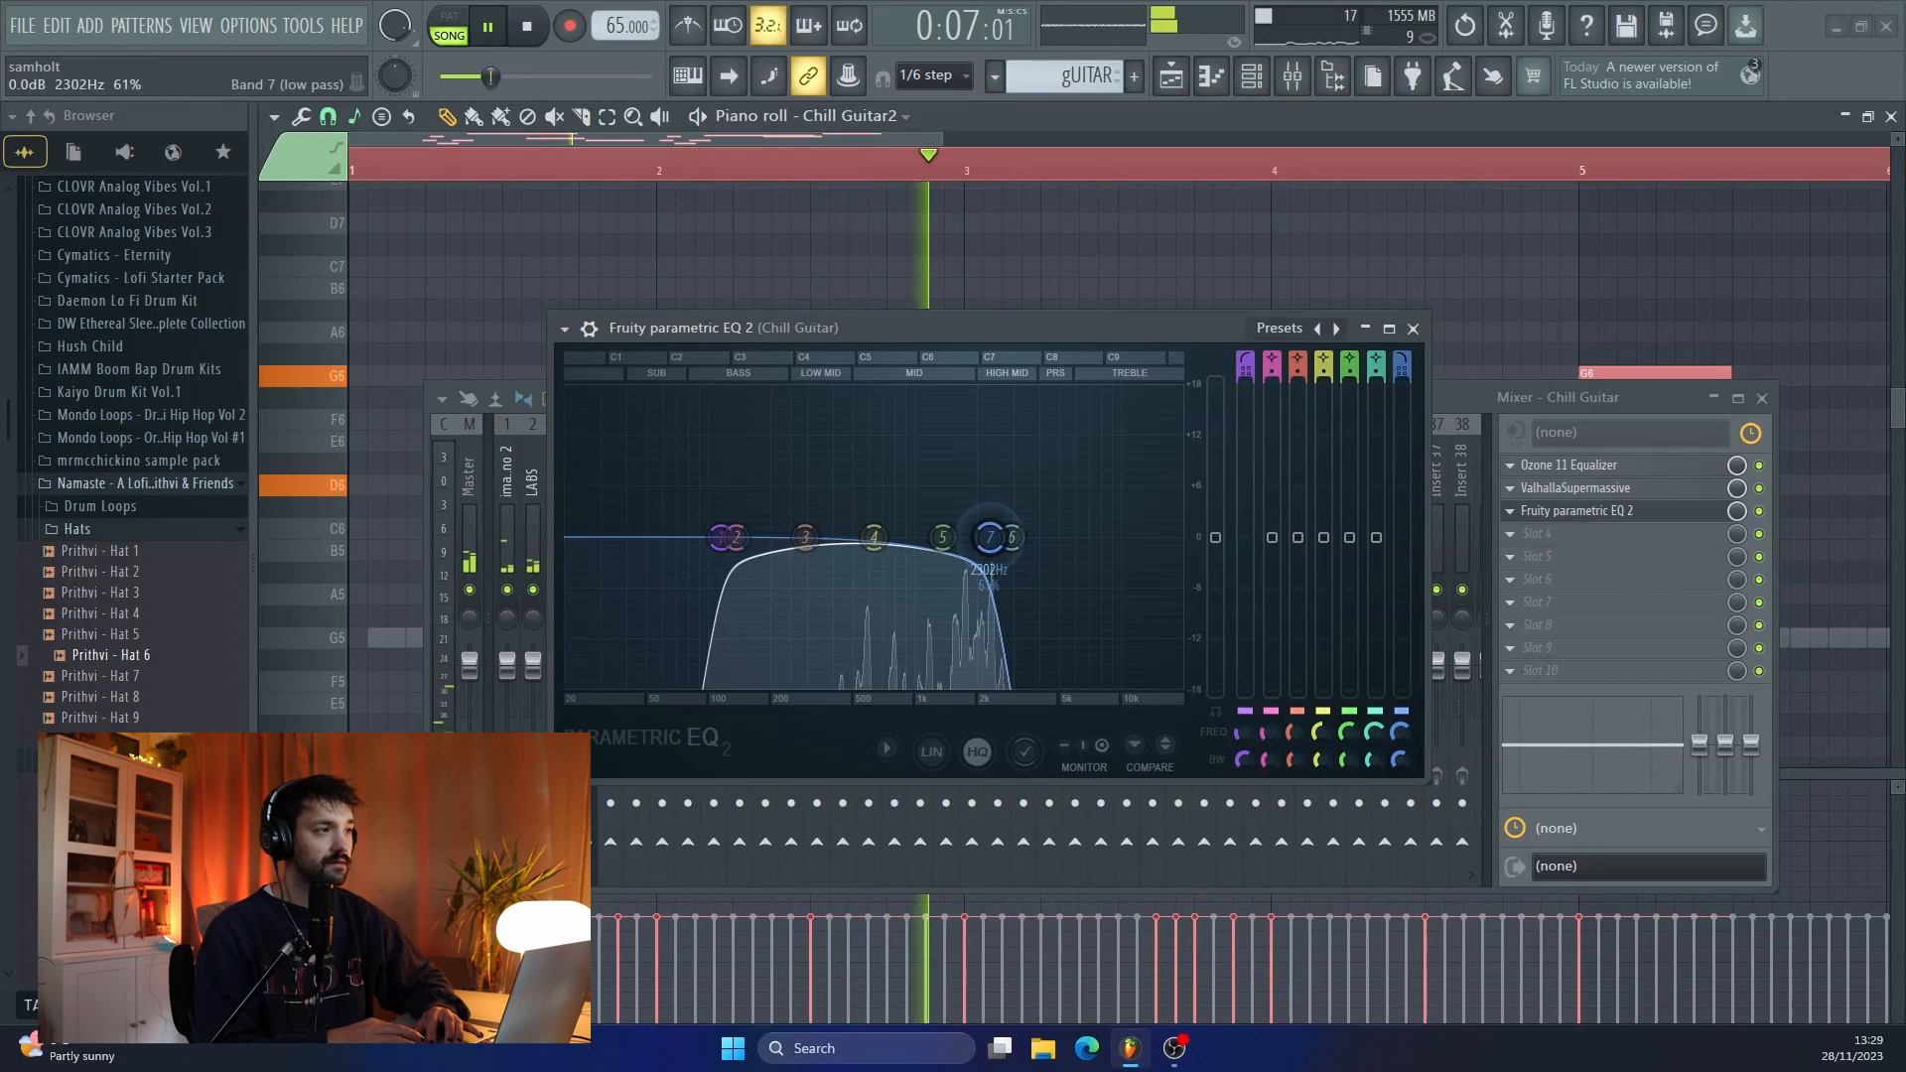
left_click(1414, 328)
left_click(1762, 399)
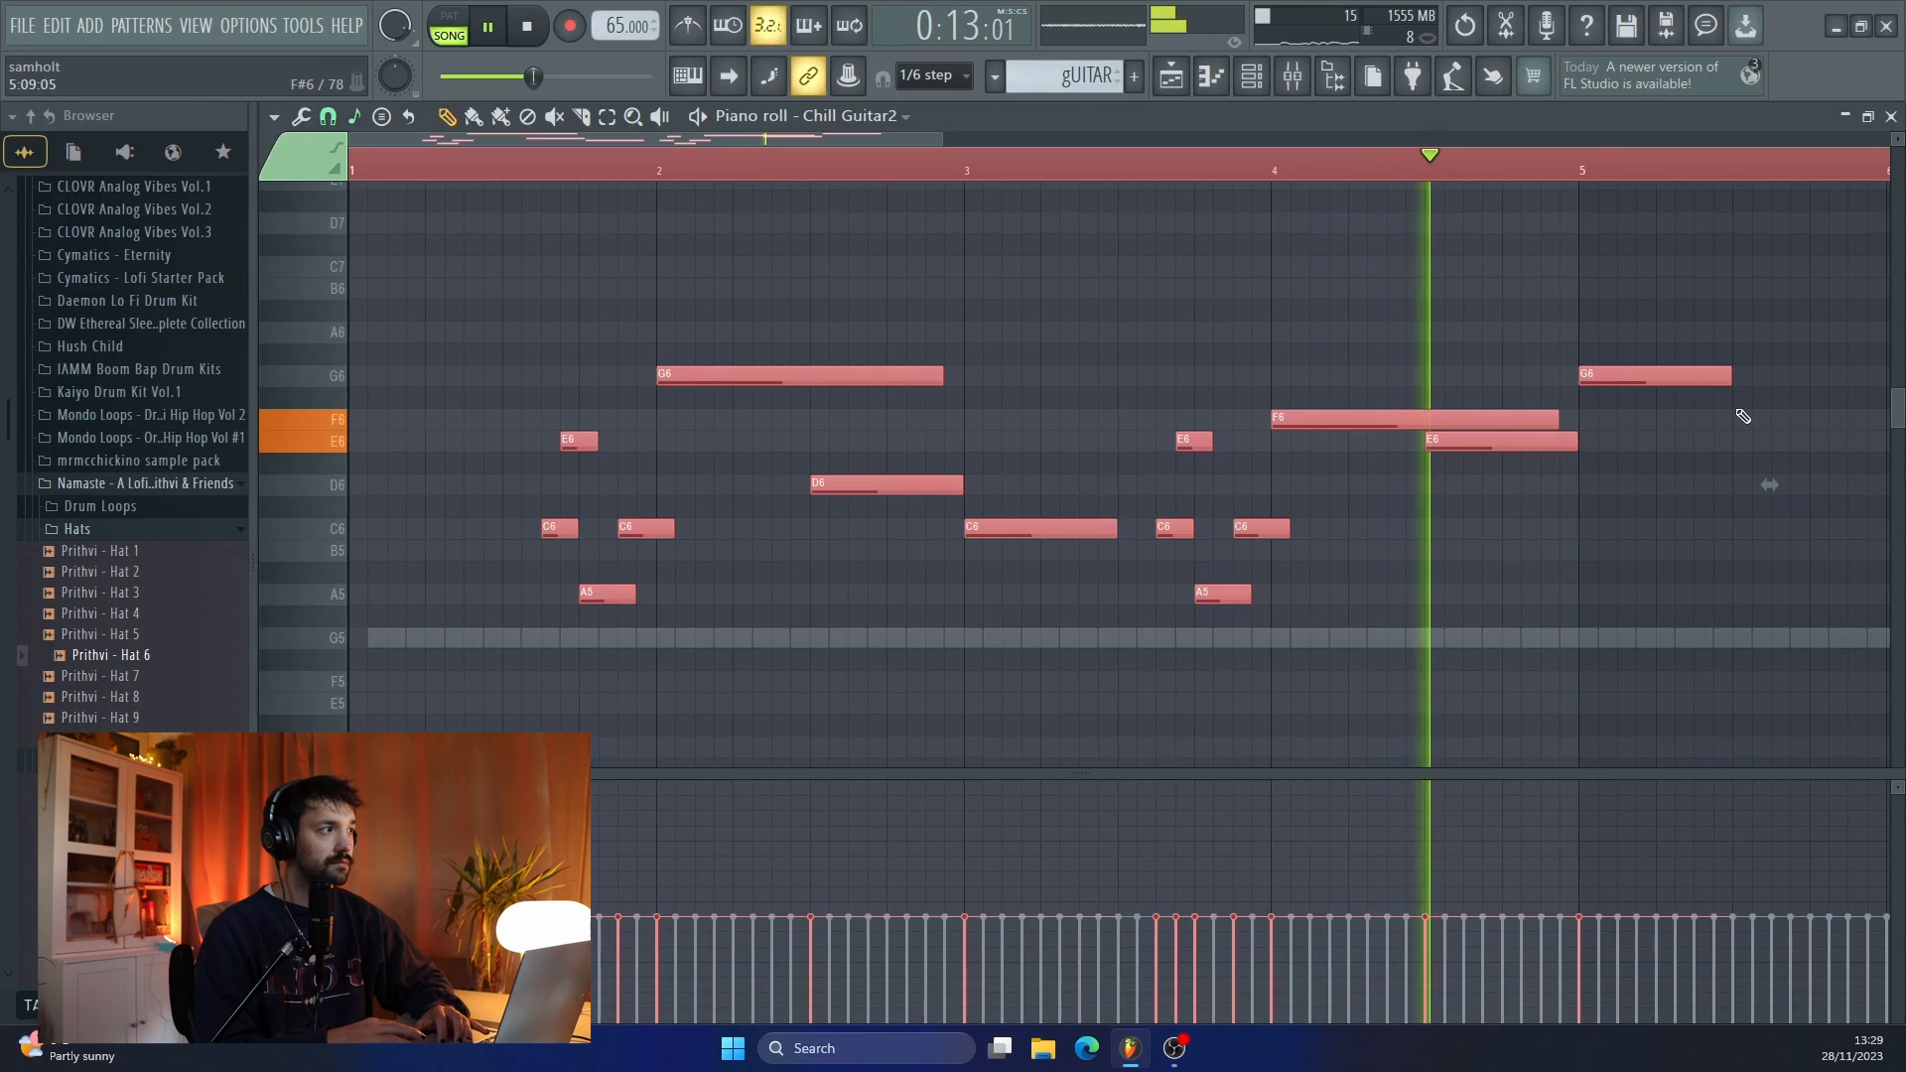
- Set a time selection from bar 1 to just past bar 5, and reduce the selected notes' velocities with level scaling
scroll(1563, 482, "down", 1)
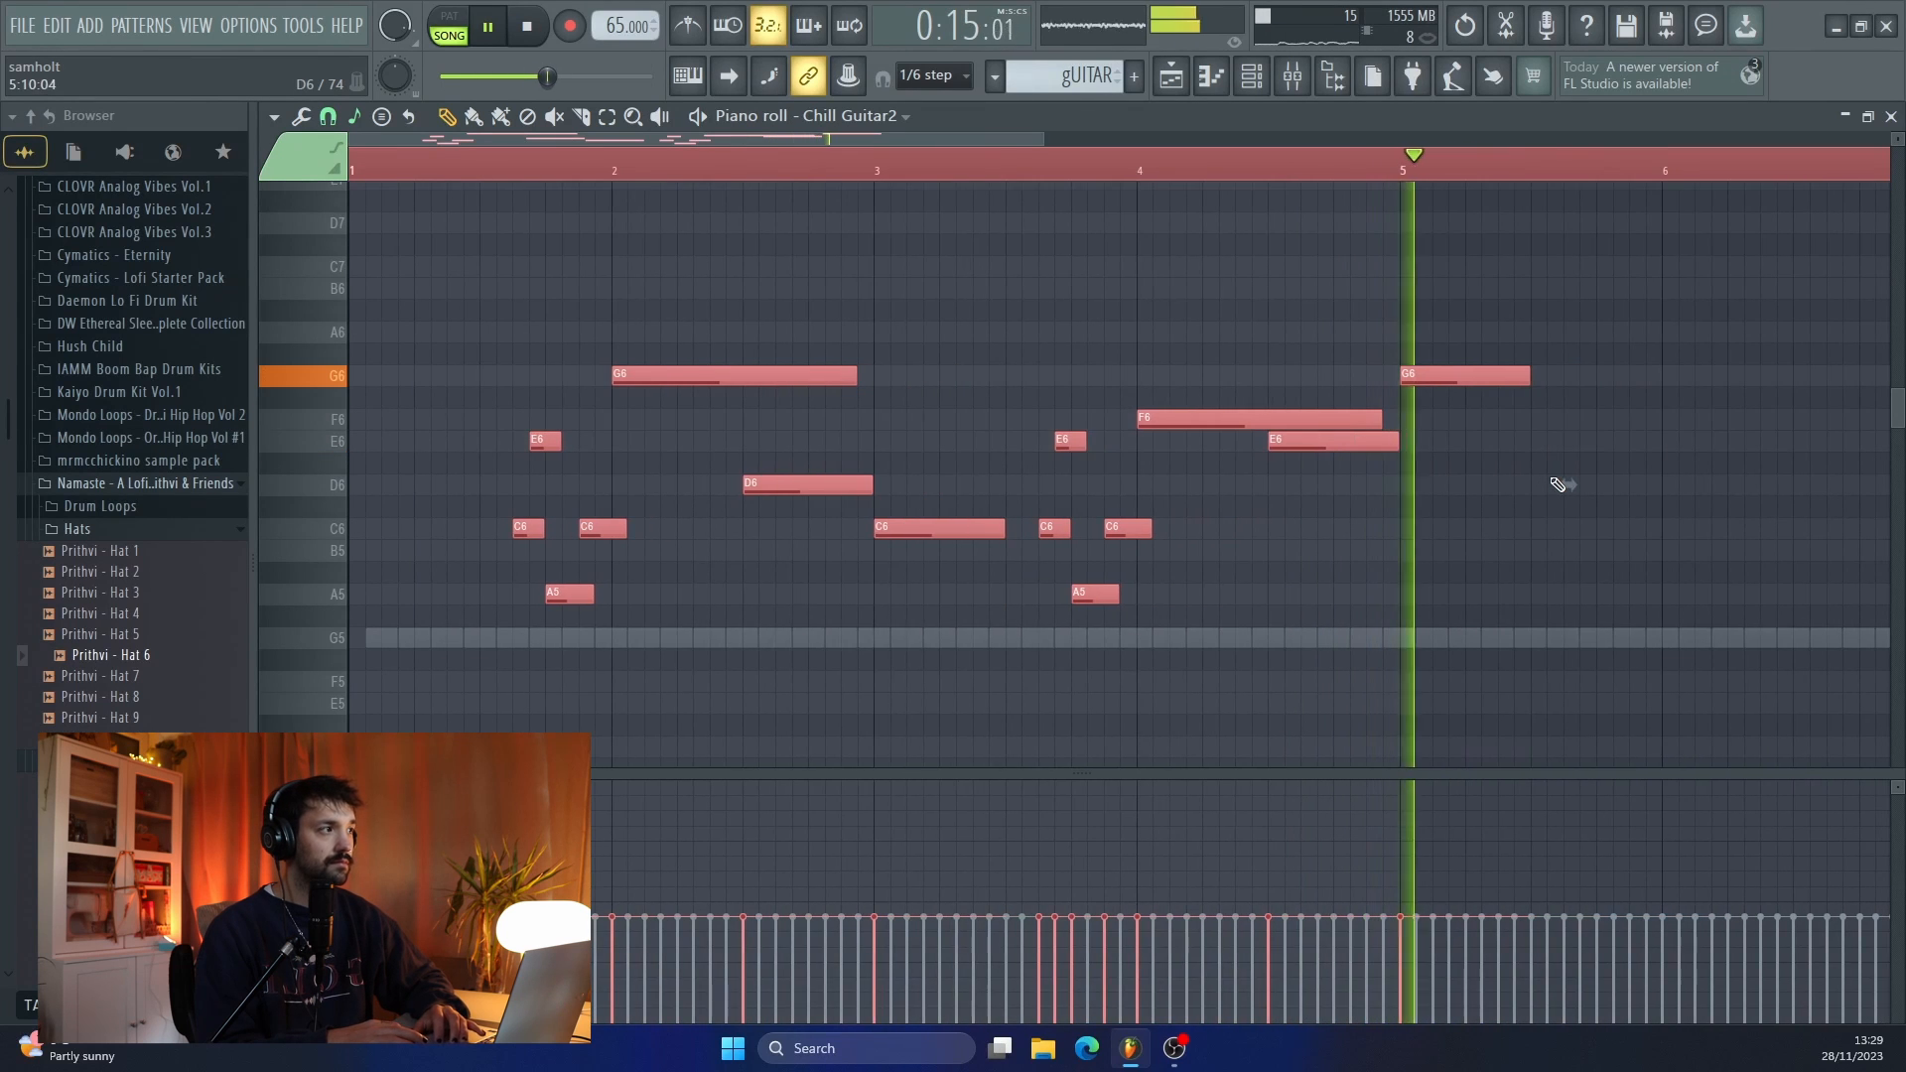
scroll(1427, 473, "down", 1)
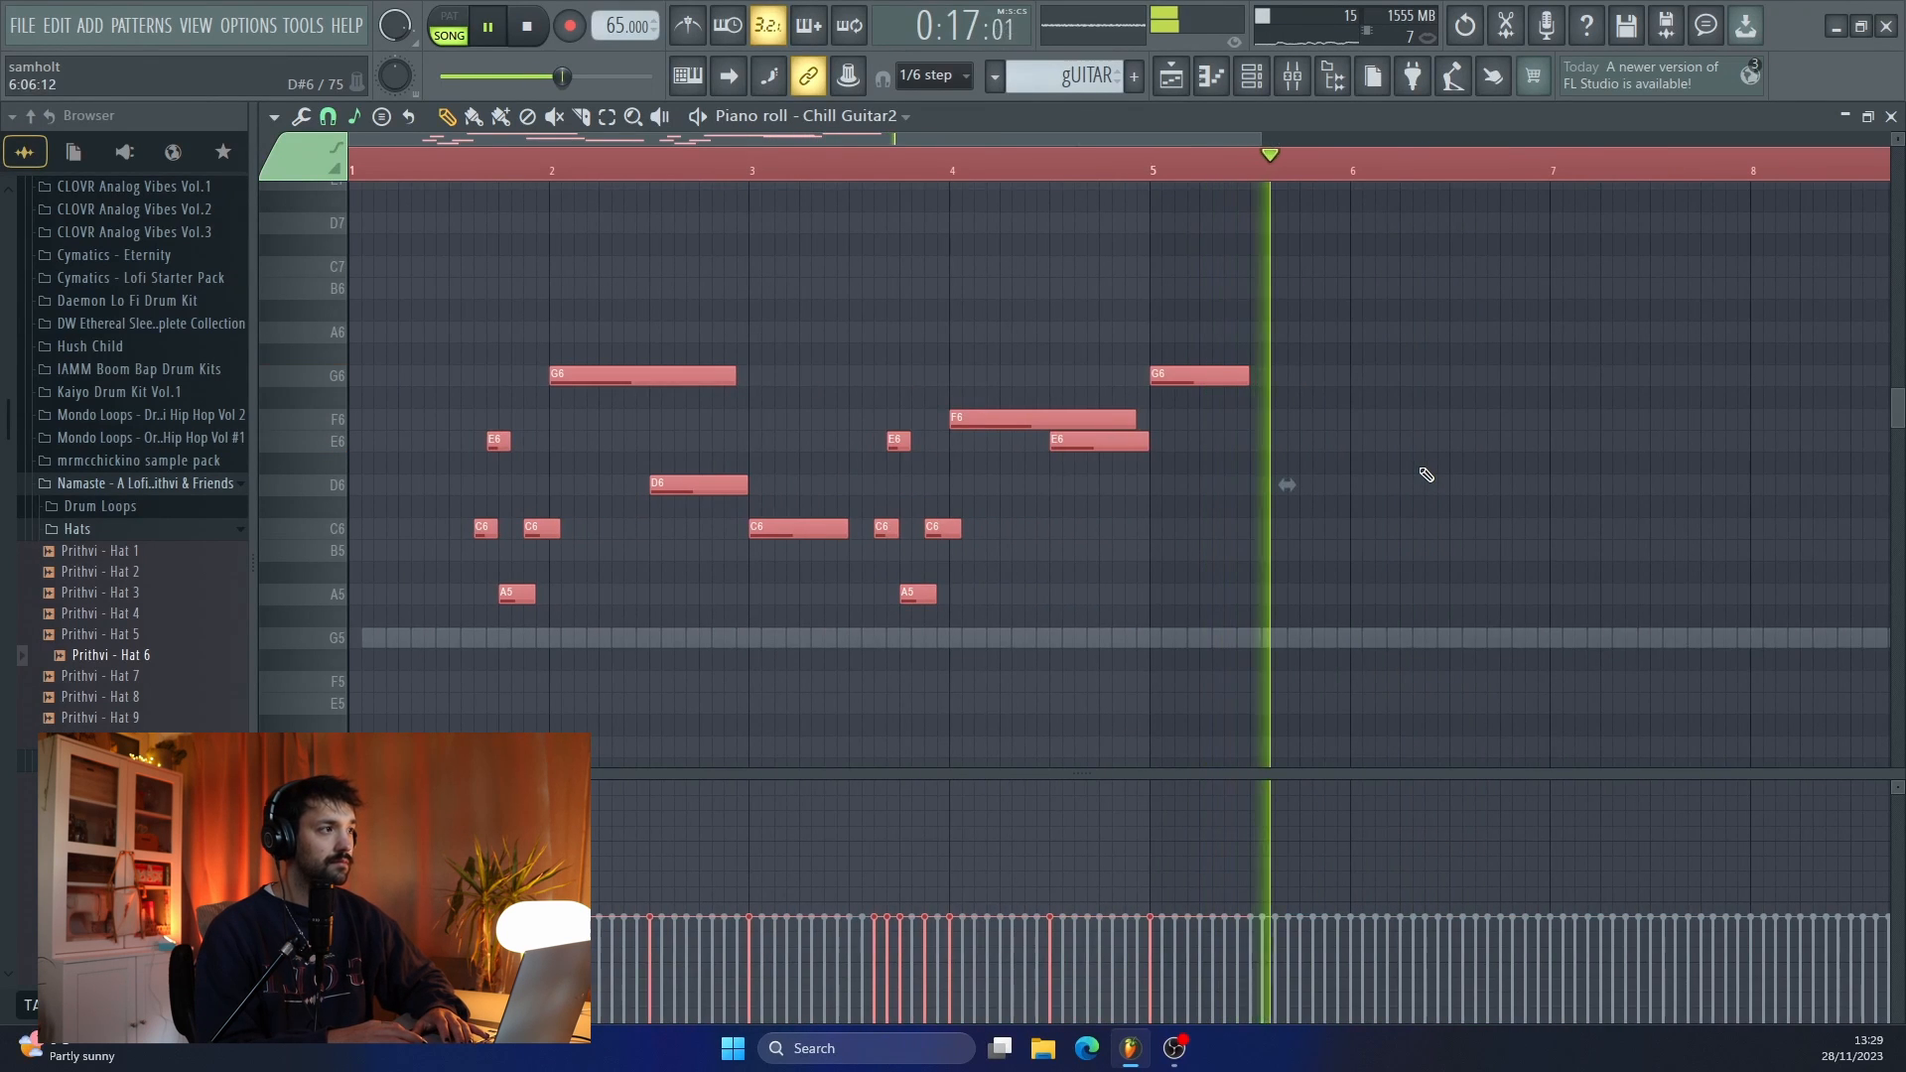
key("space")
left_click_drag(1188, 163, 360, 209)
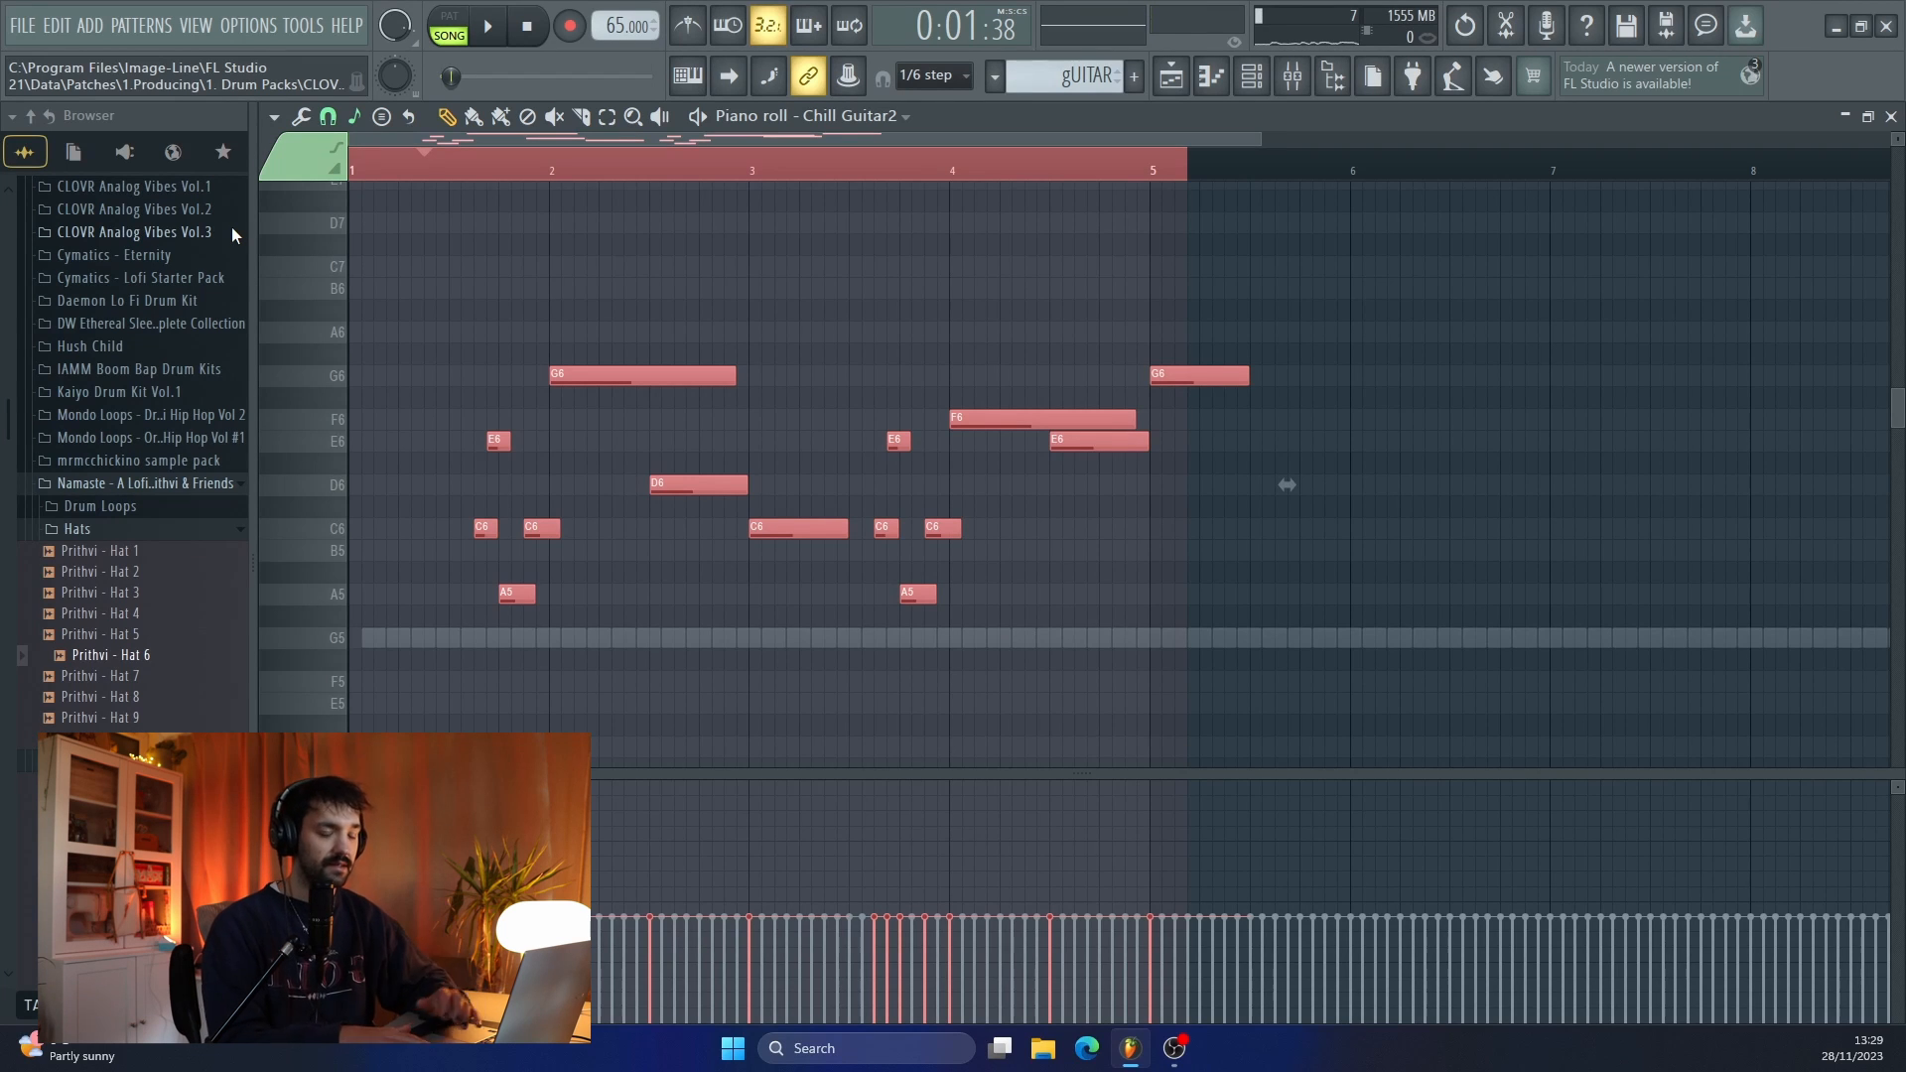
key("alt+x")
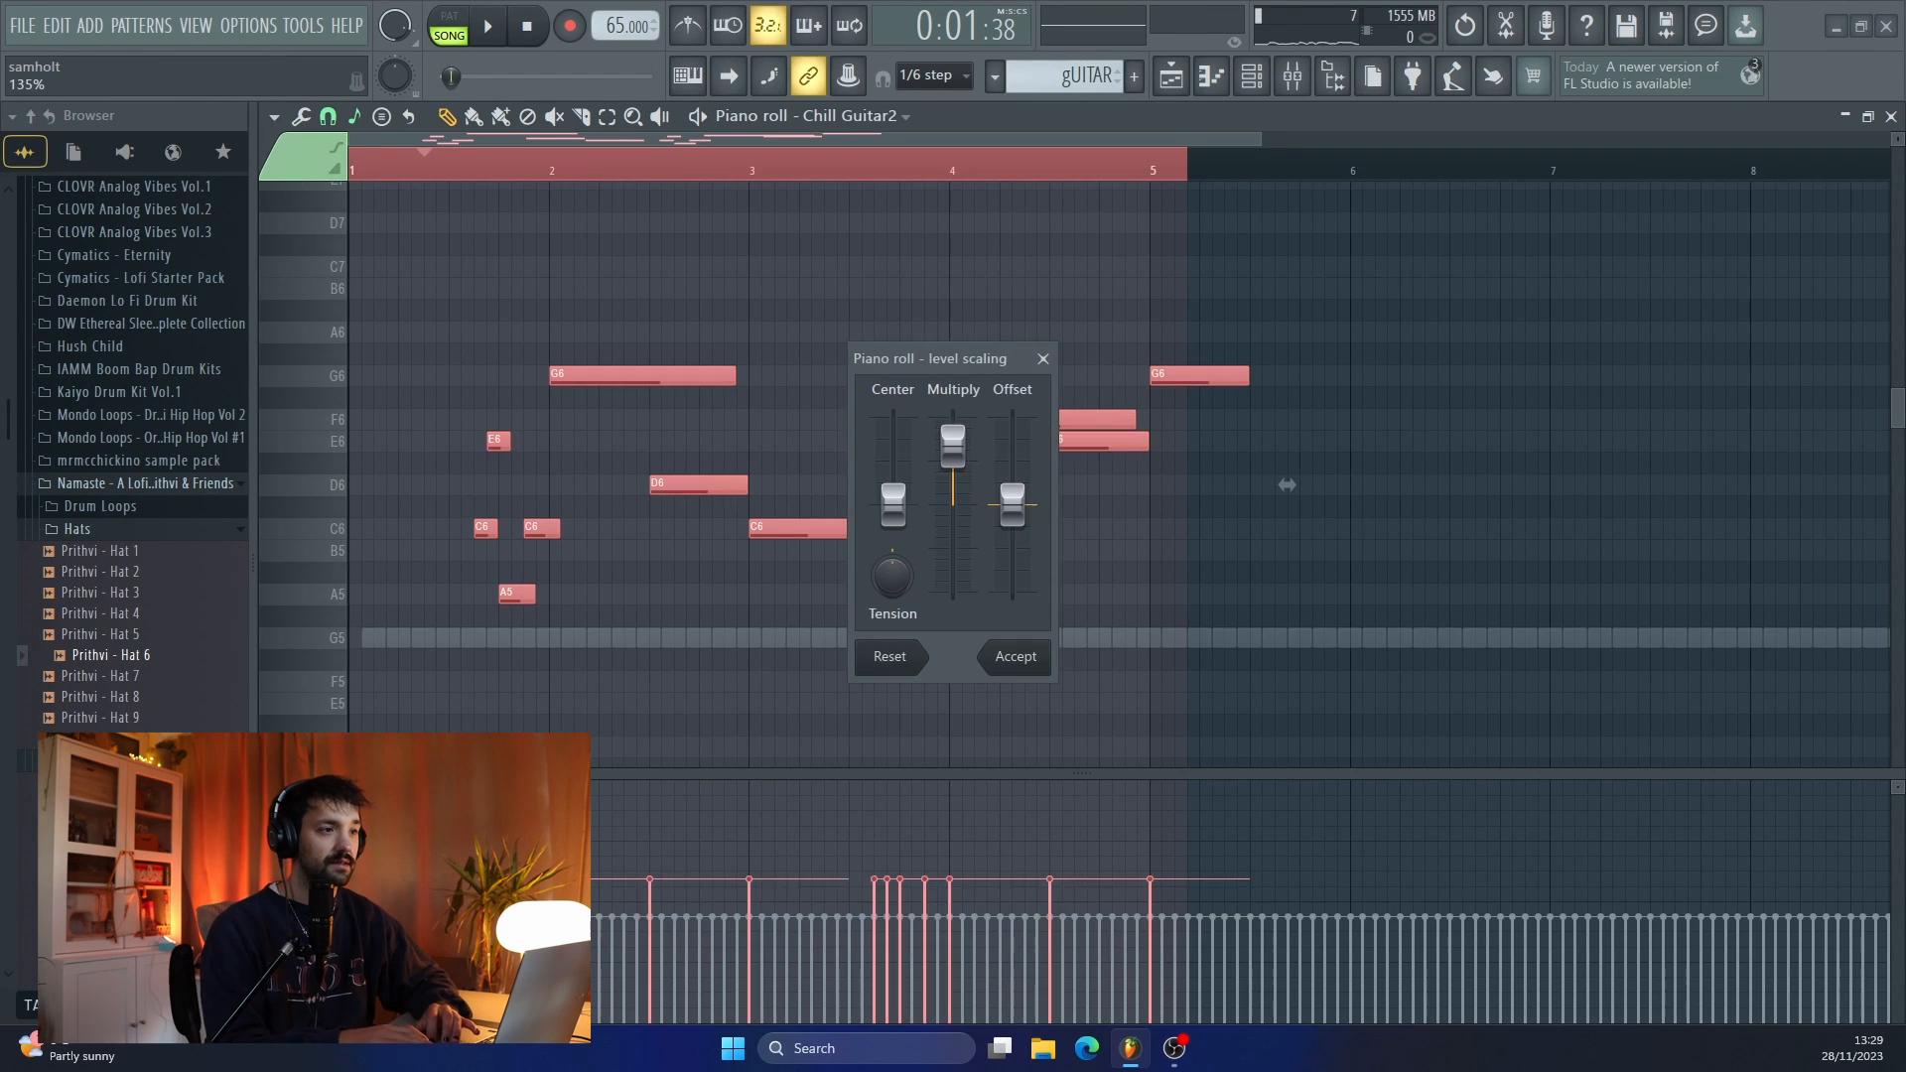
left_click(1007, 654)
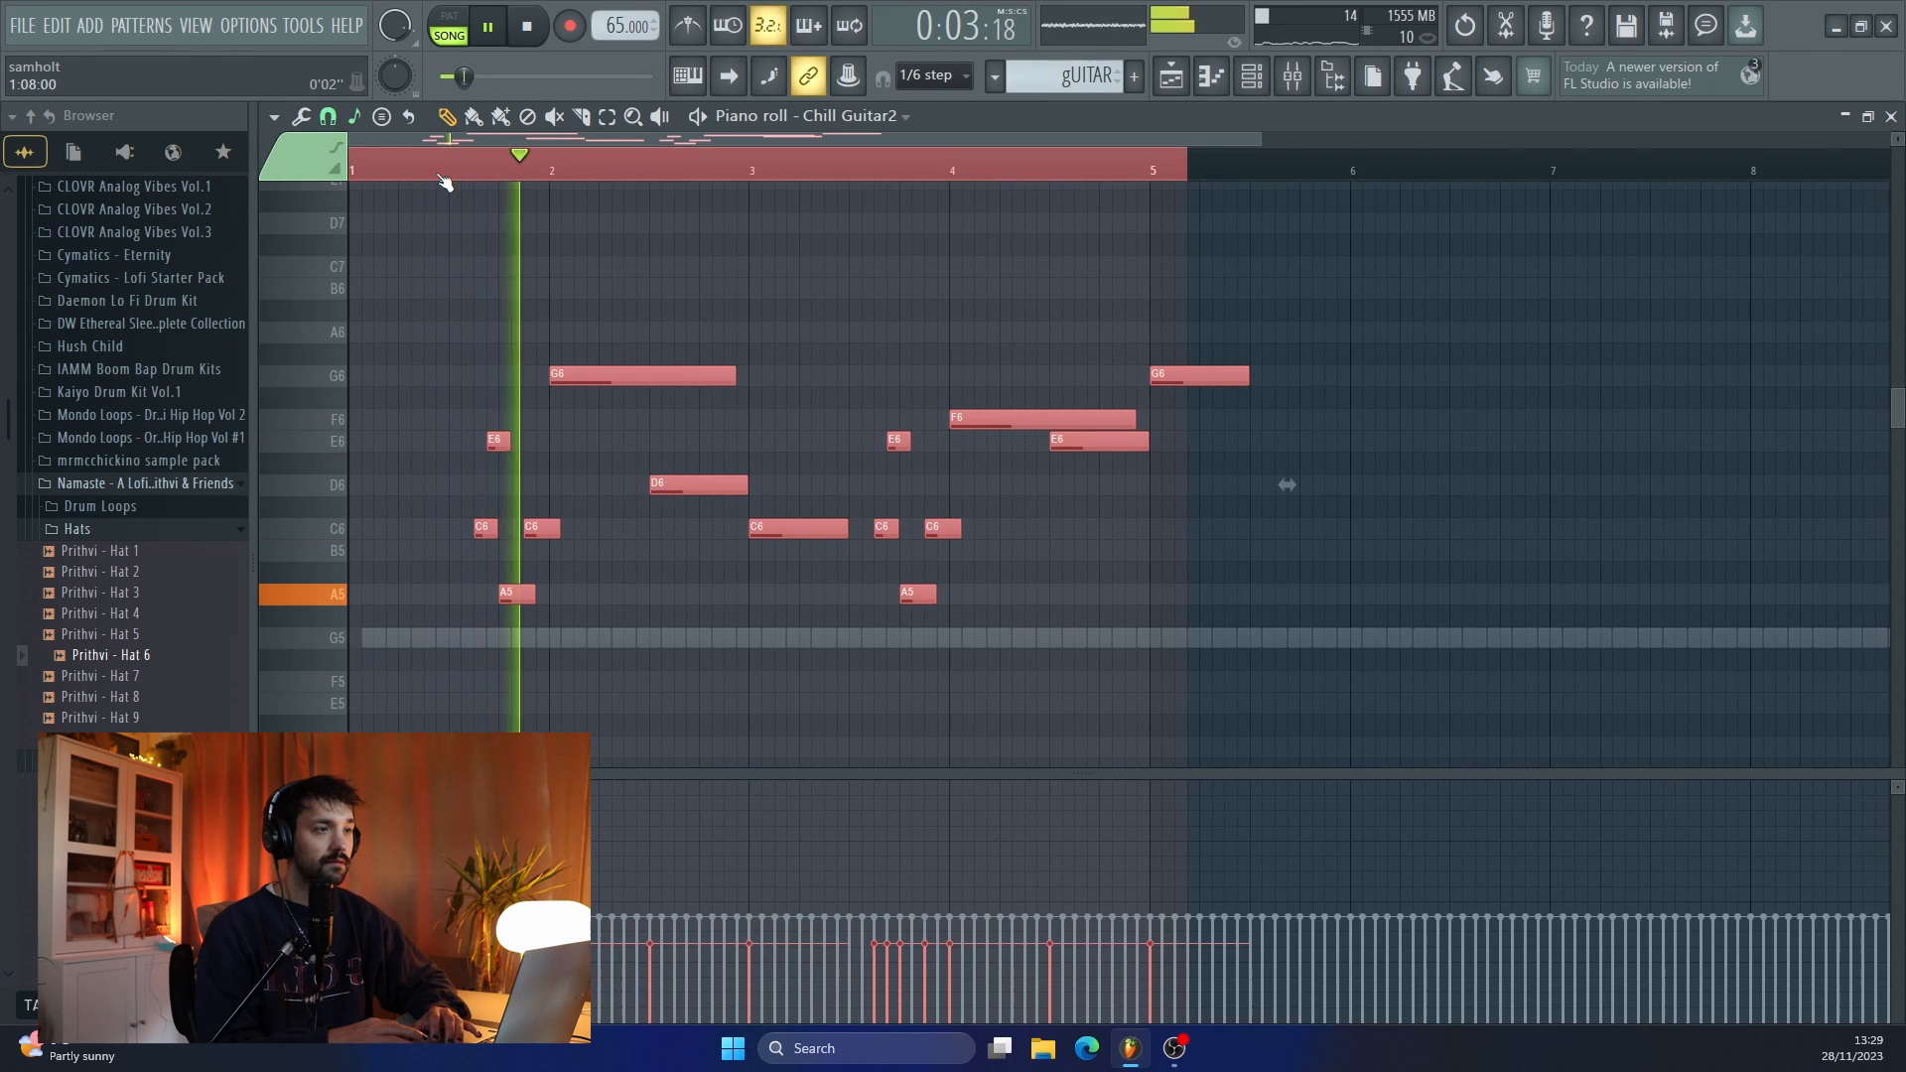
- Lower the volume fader of the first Chill Guitar track, mixer track 3, slightly during playback
scroll(567, 329, "up", 4)
key("F9")
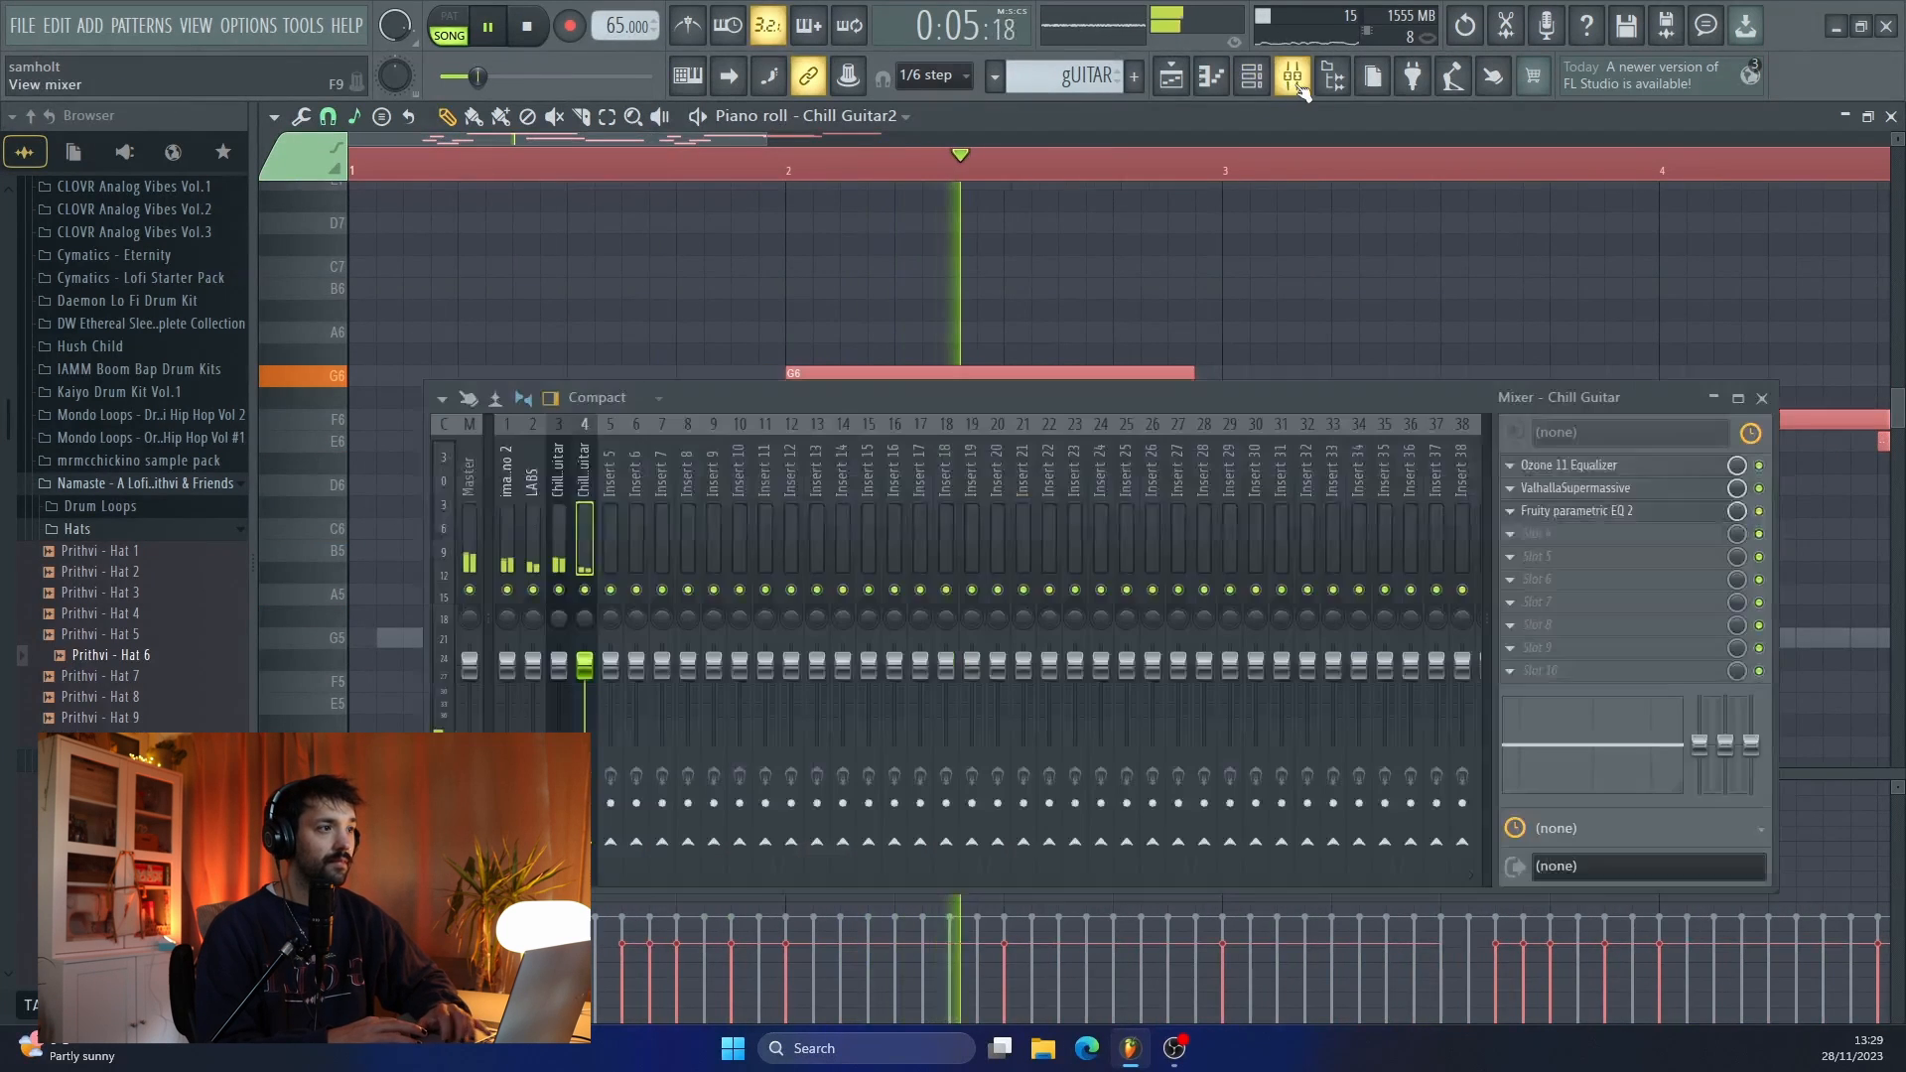
left_click_drag(559, 666, 559, 684)
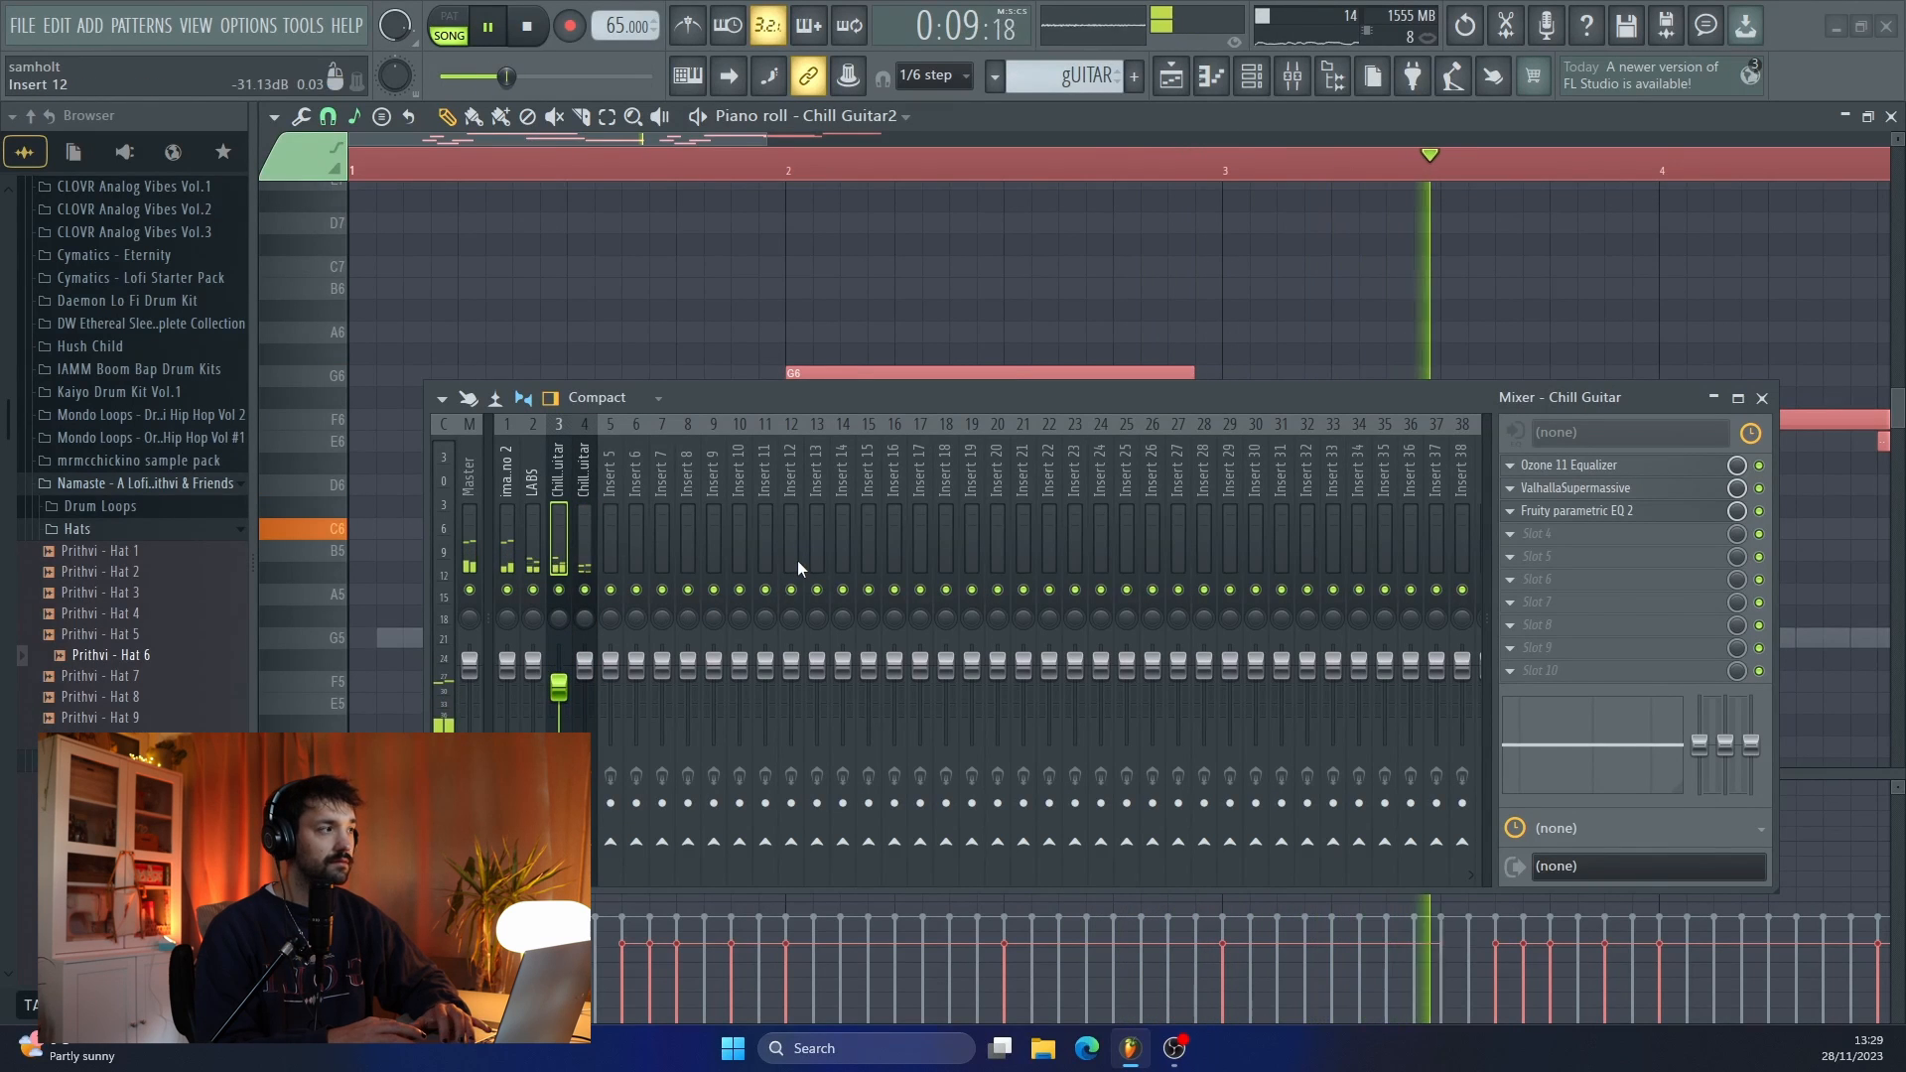
- On mixer track 4, move Fruity Parametric EQ 2 down to effect slot 4 and disable ValhallaSupermassive
left_click(585, 542)
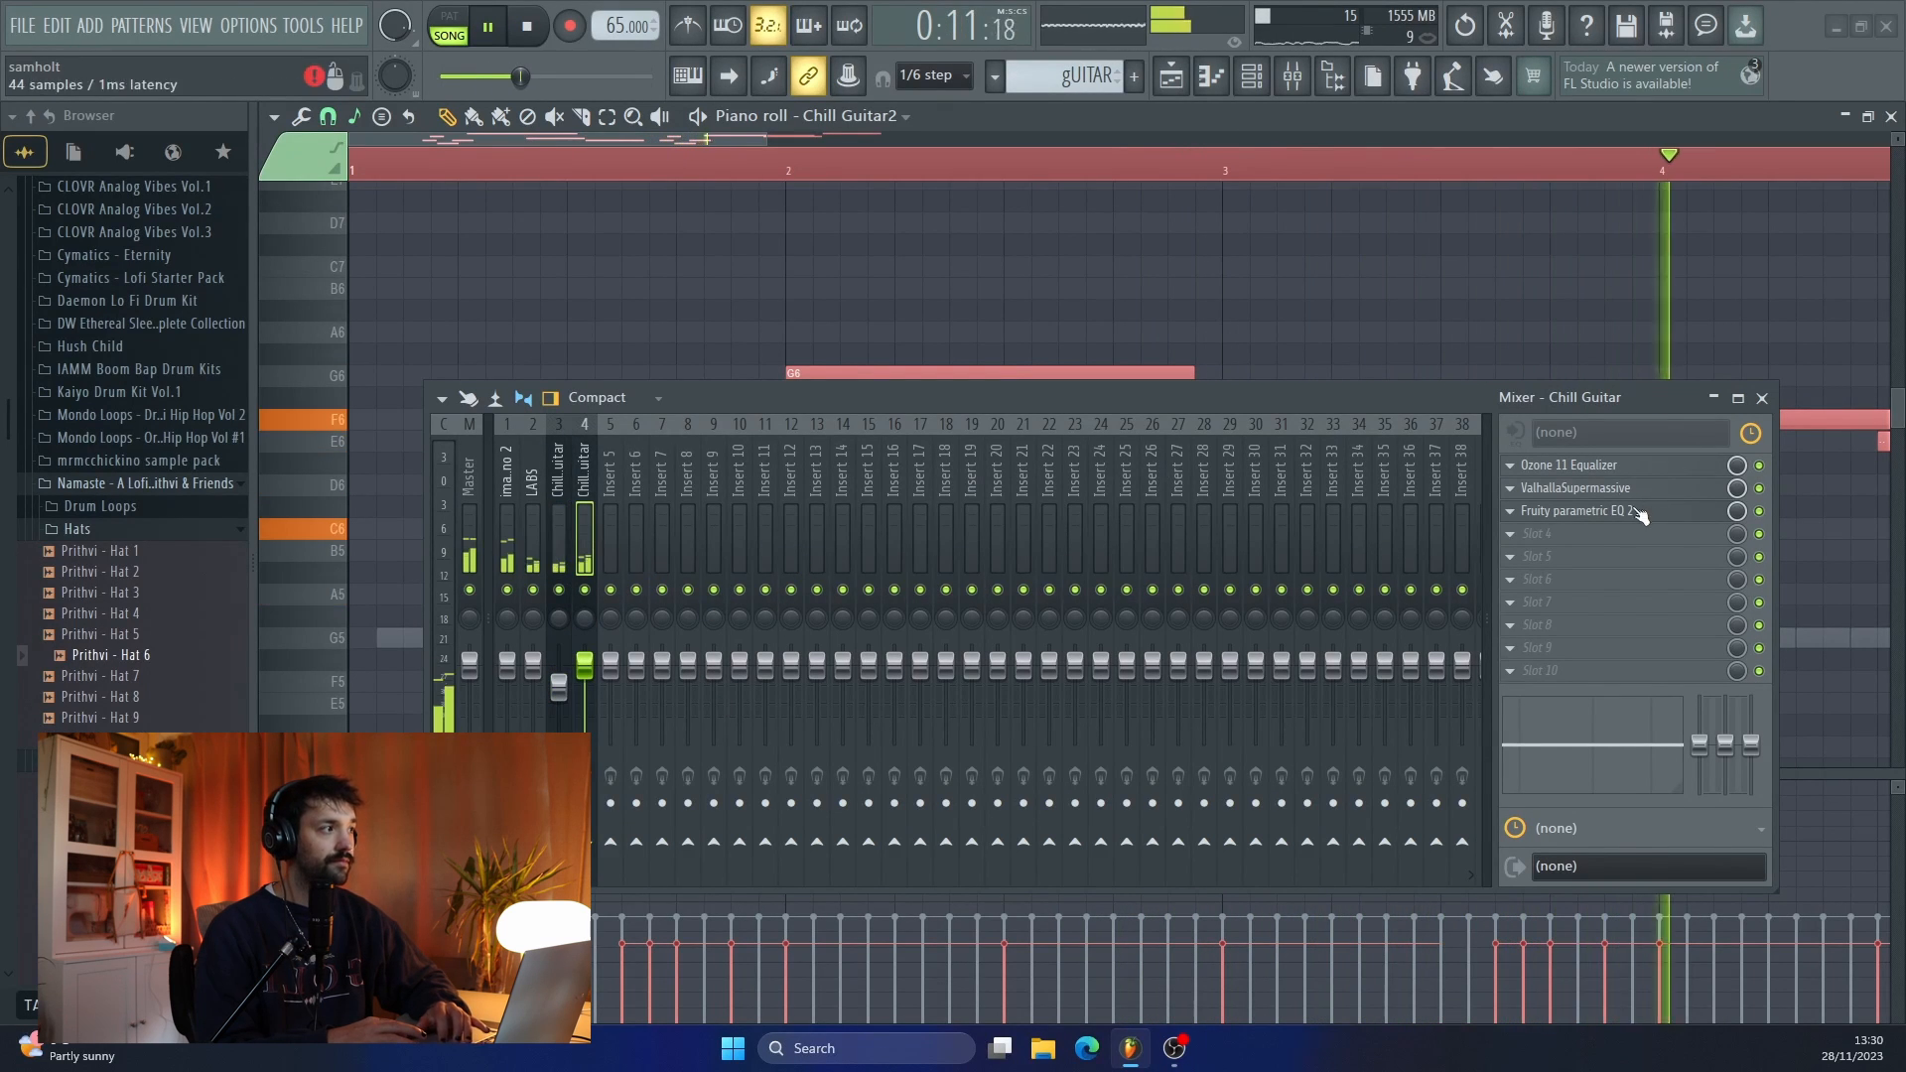
key("space")
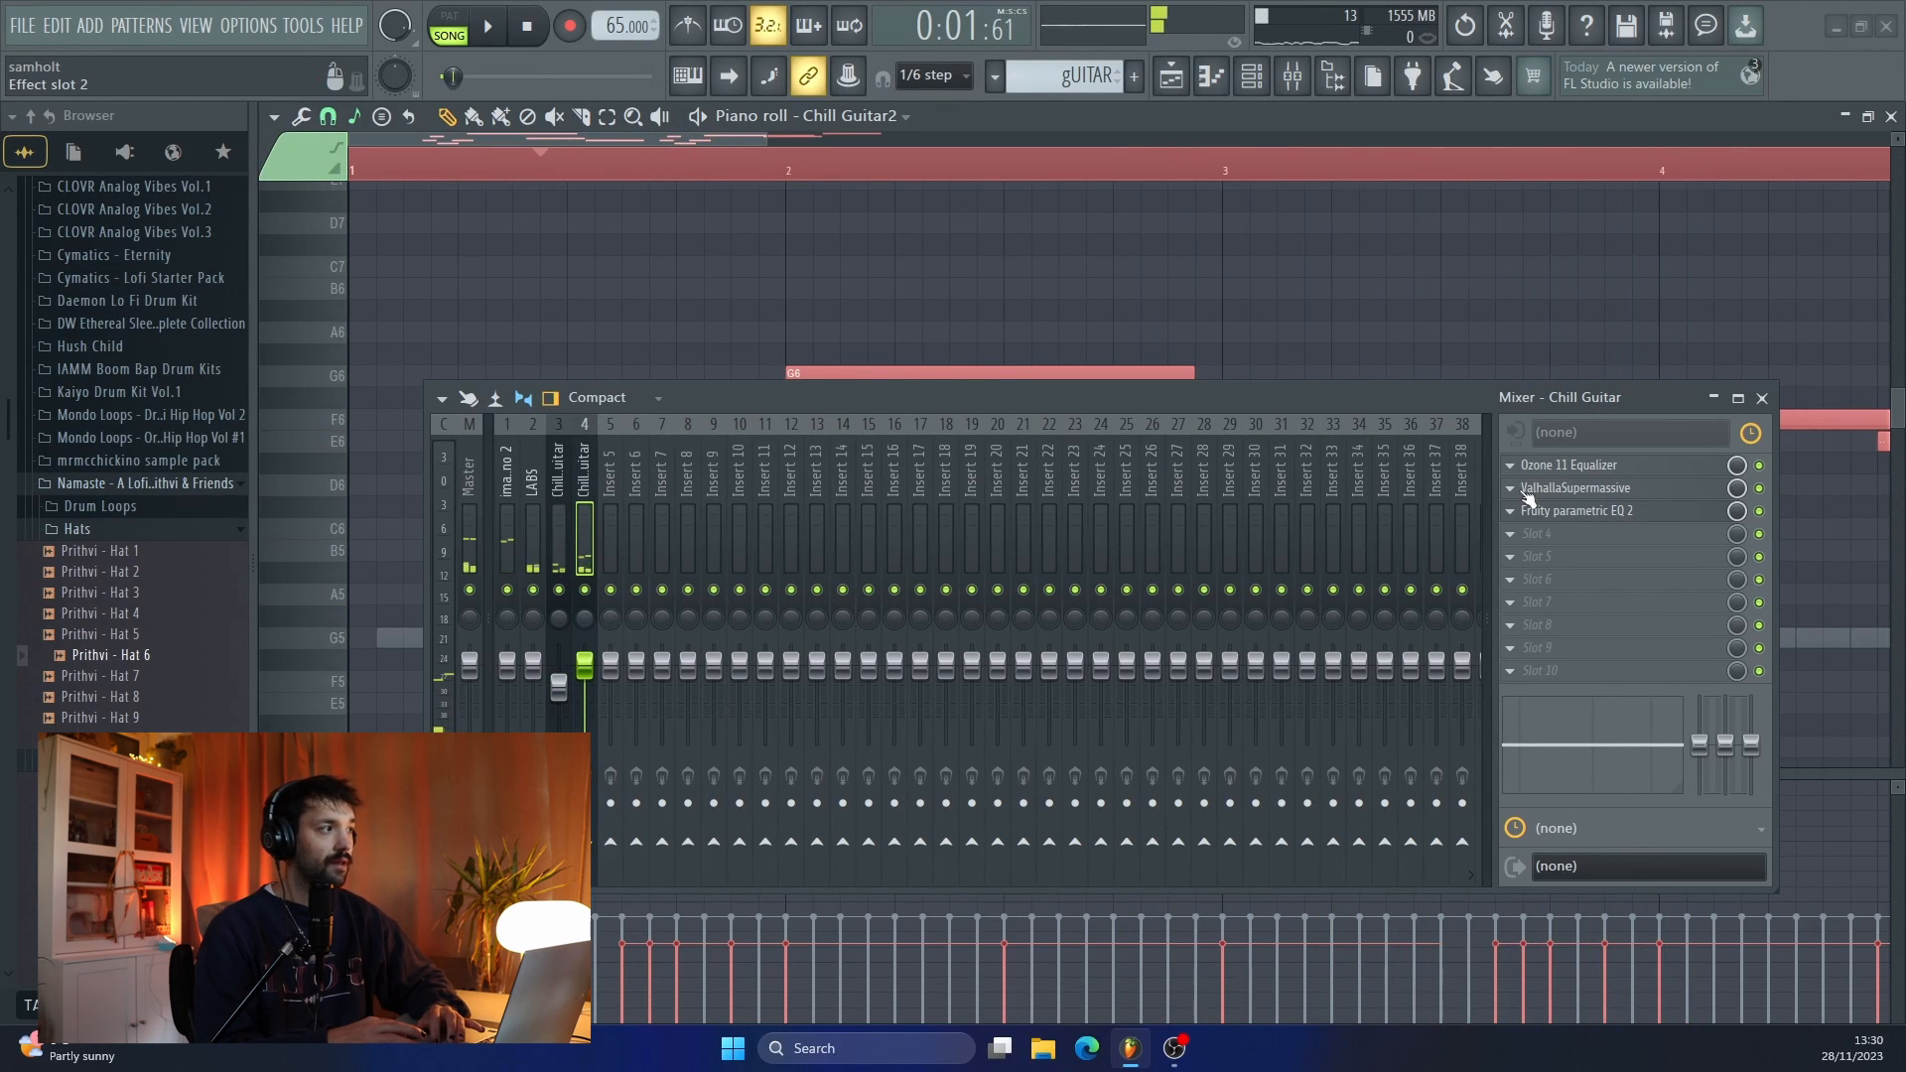
left_click(1511, 489)
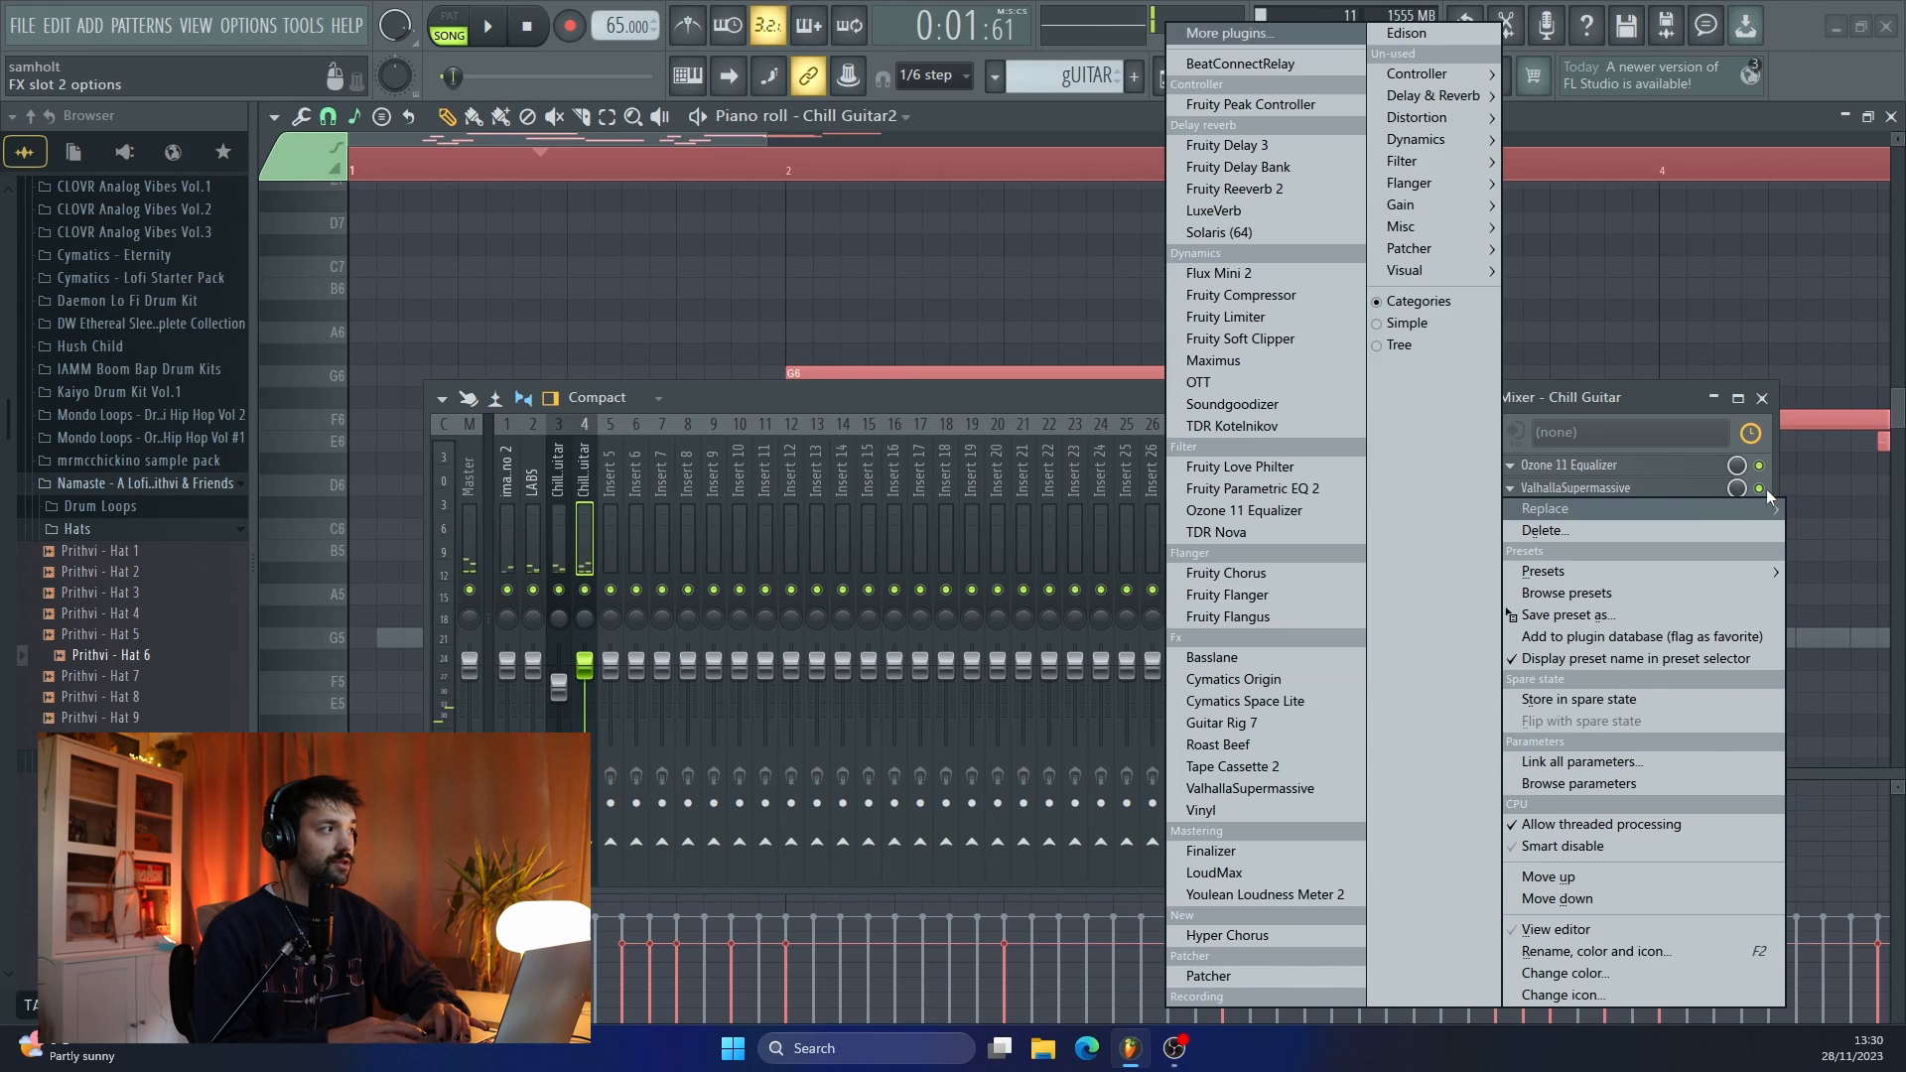
left_click(1765, 490)
left_click(1510, 511)
left_click(1569, 868)
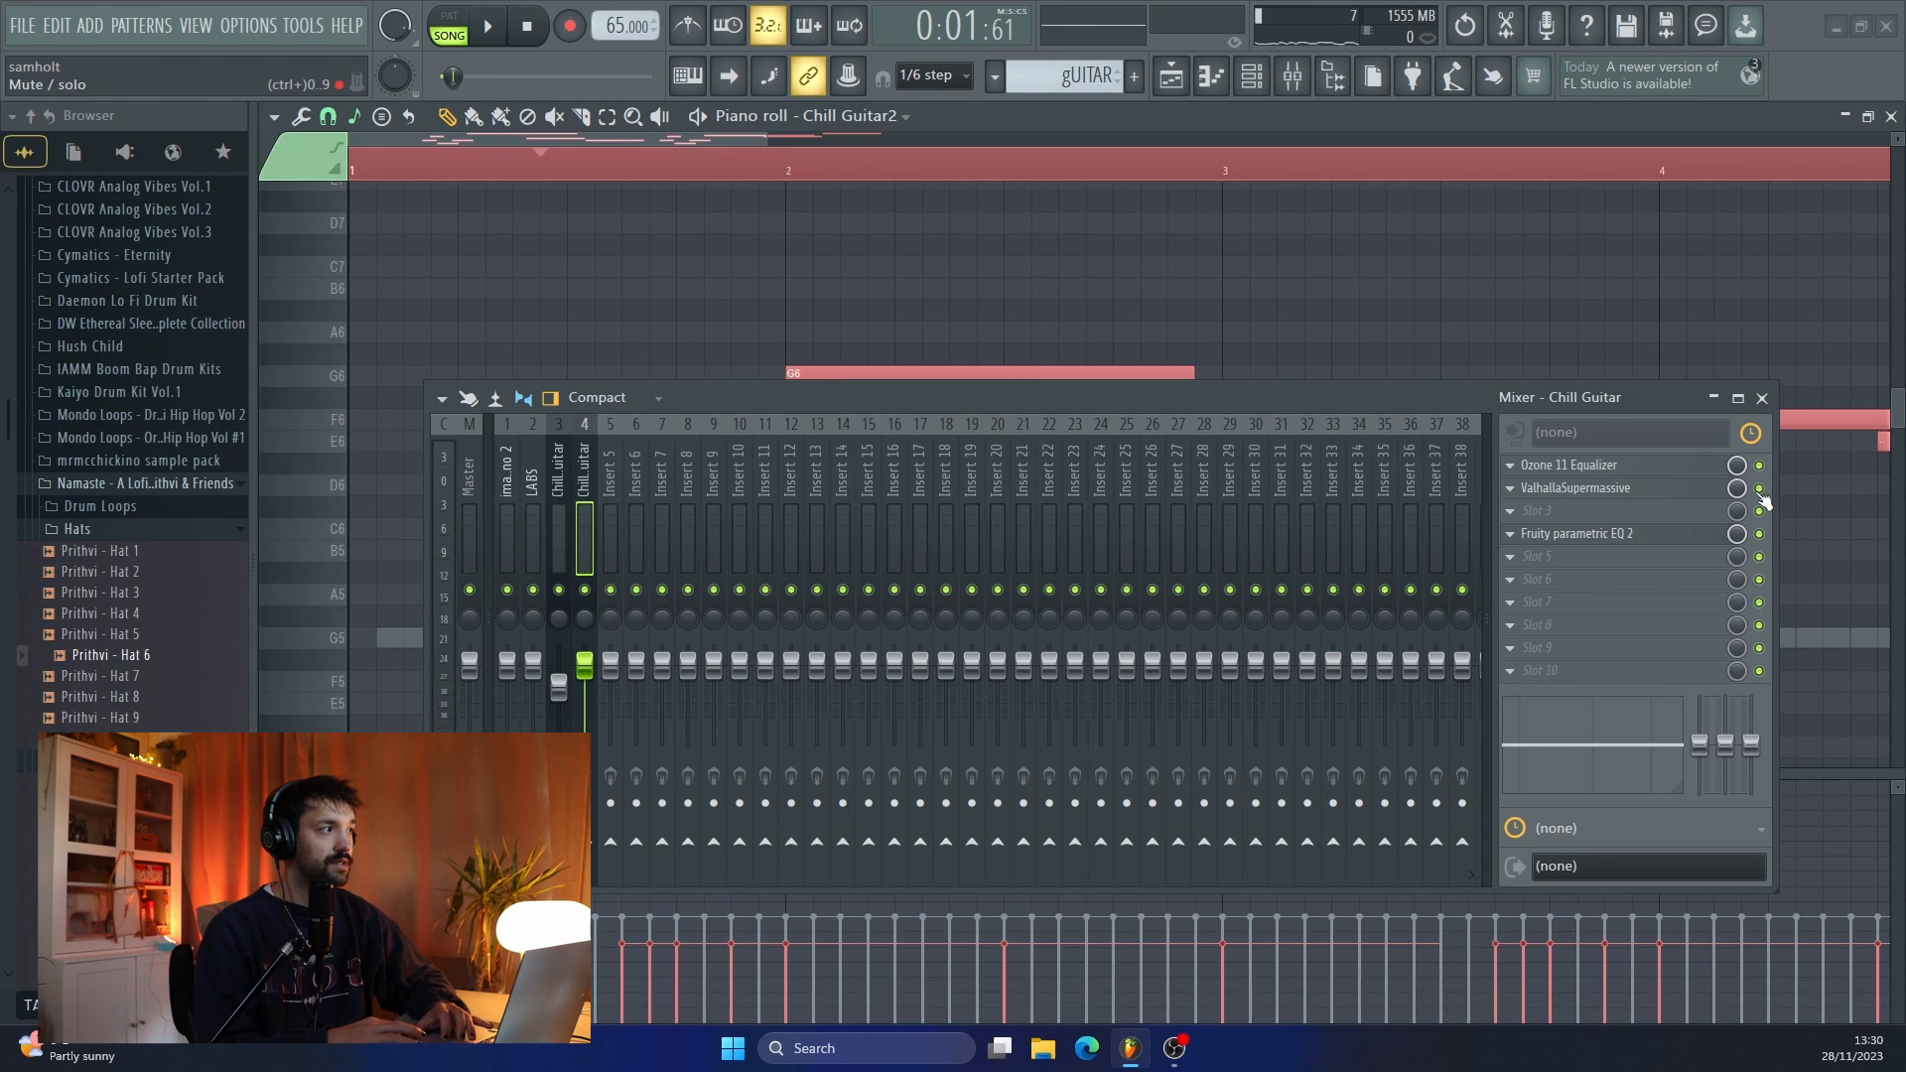
- Load the Solaris (64) reverb into the empty third effect slot of mixer track 4
left_click(1510, 510)
mouse_move(1509, 512)
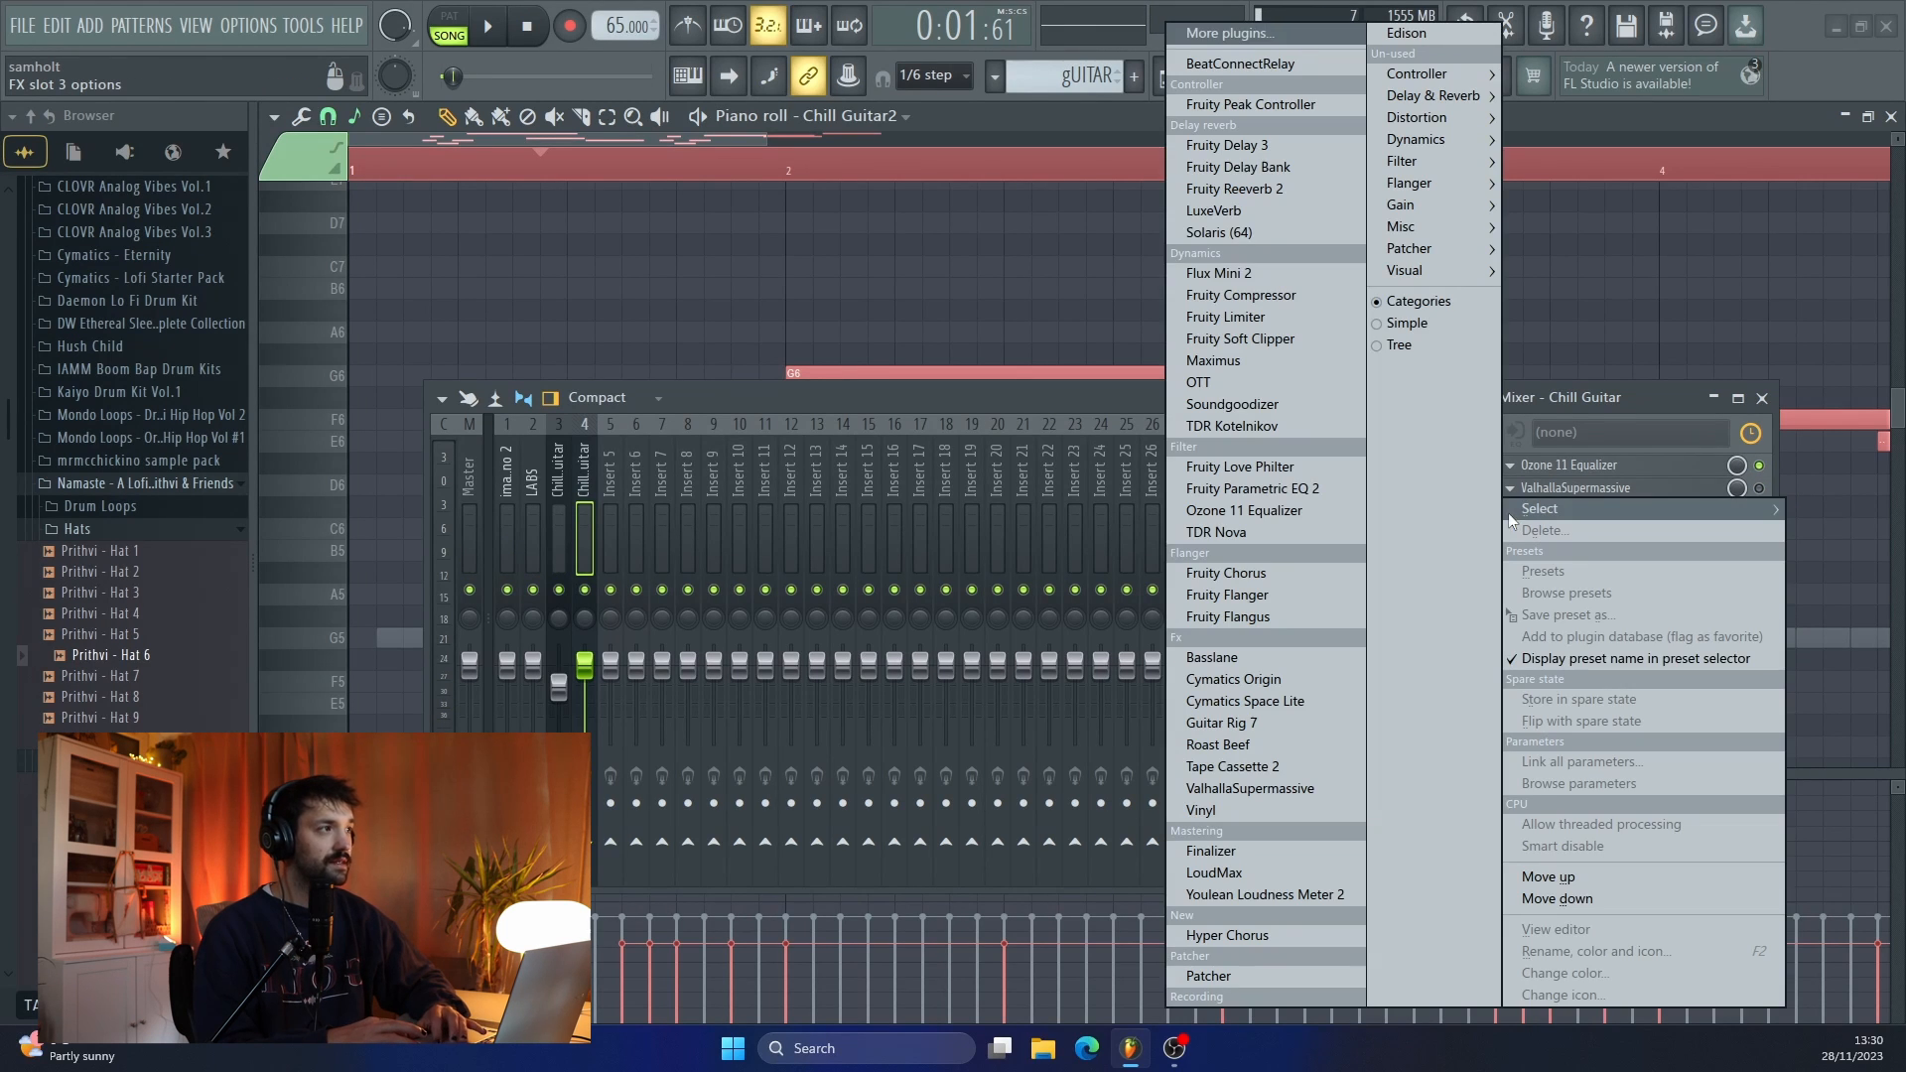
left_click(1294, 228)
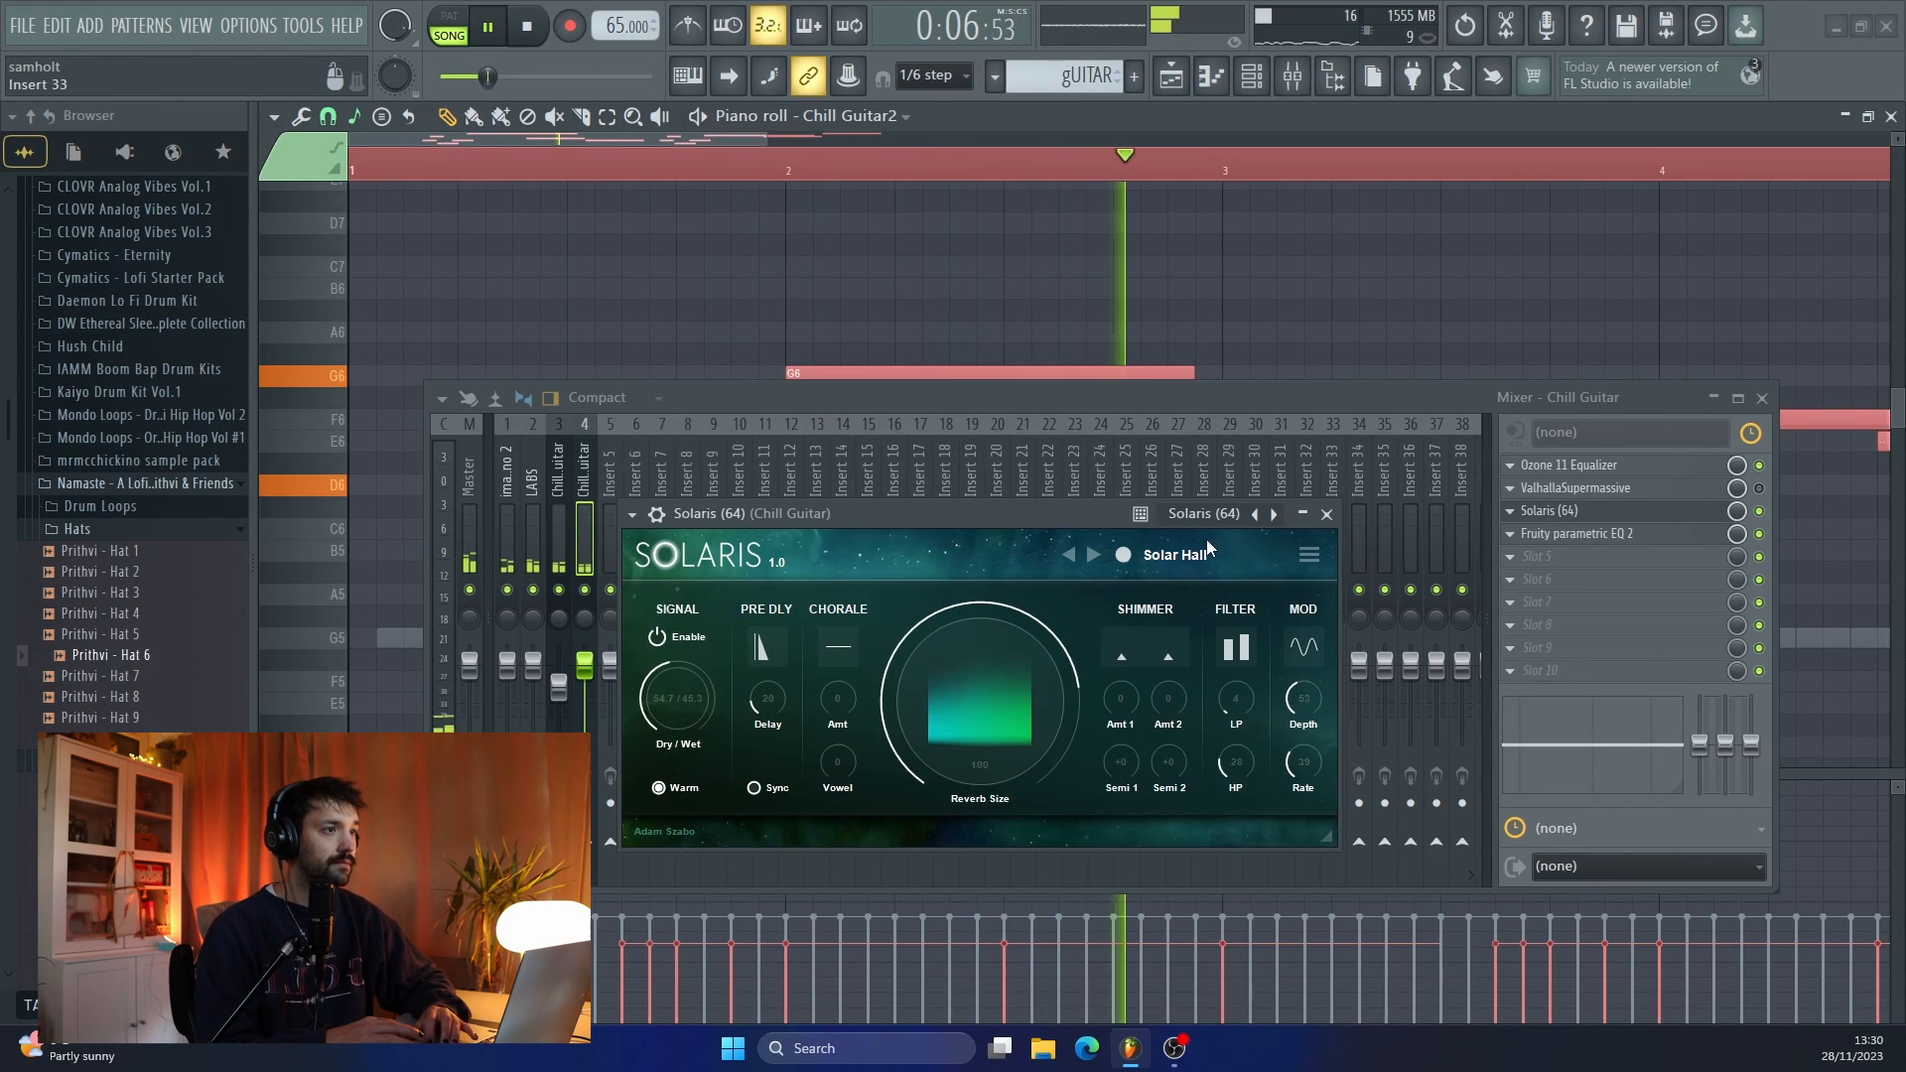
- Adjust the Solaris reverb's dry/wet balance, audition it in playback, and put its window away
left_click_drag(1025, 516, 1065, 374)
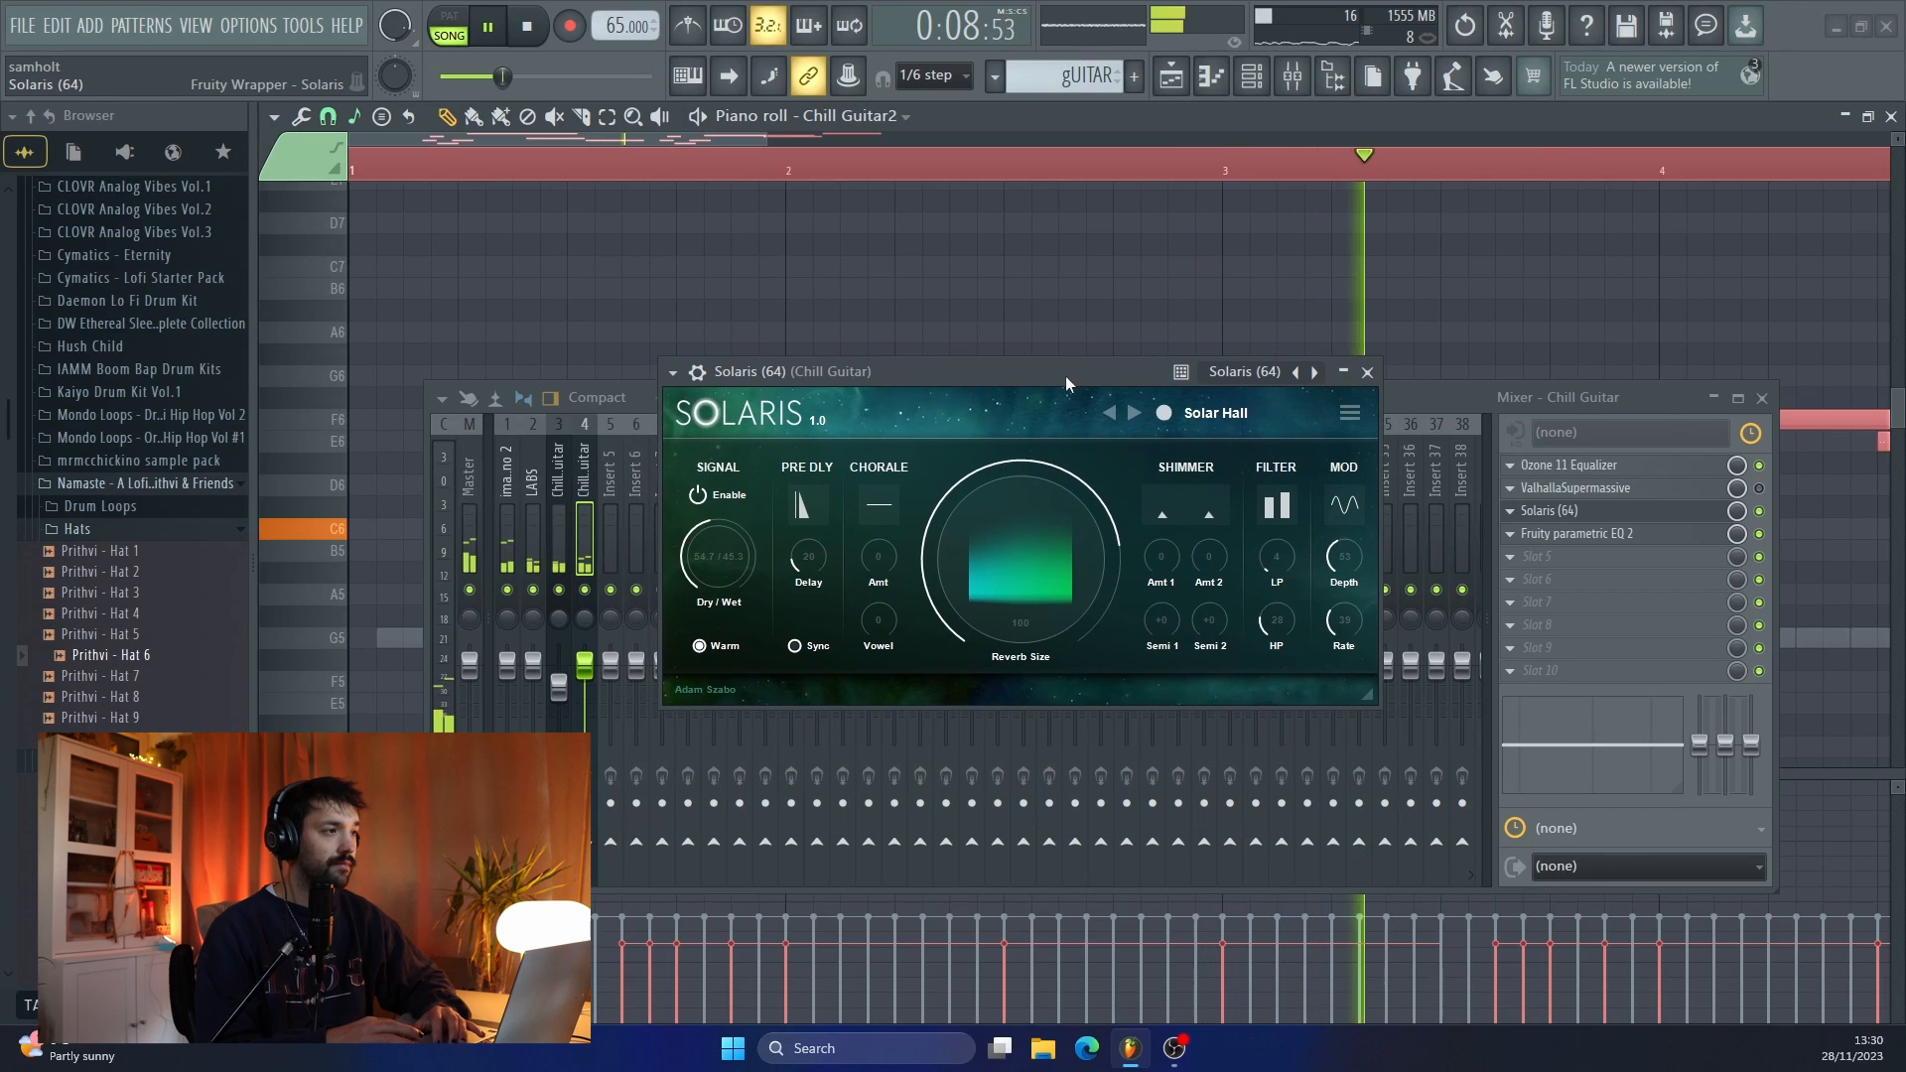
key("space")
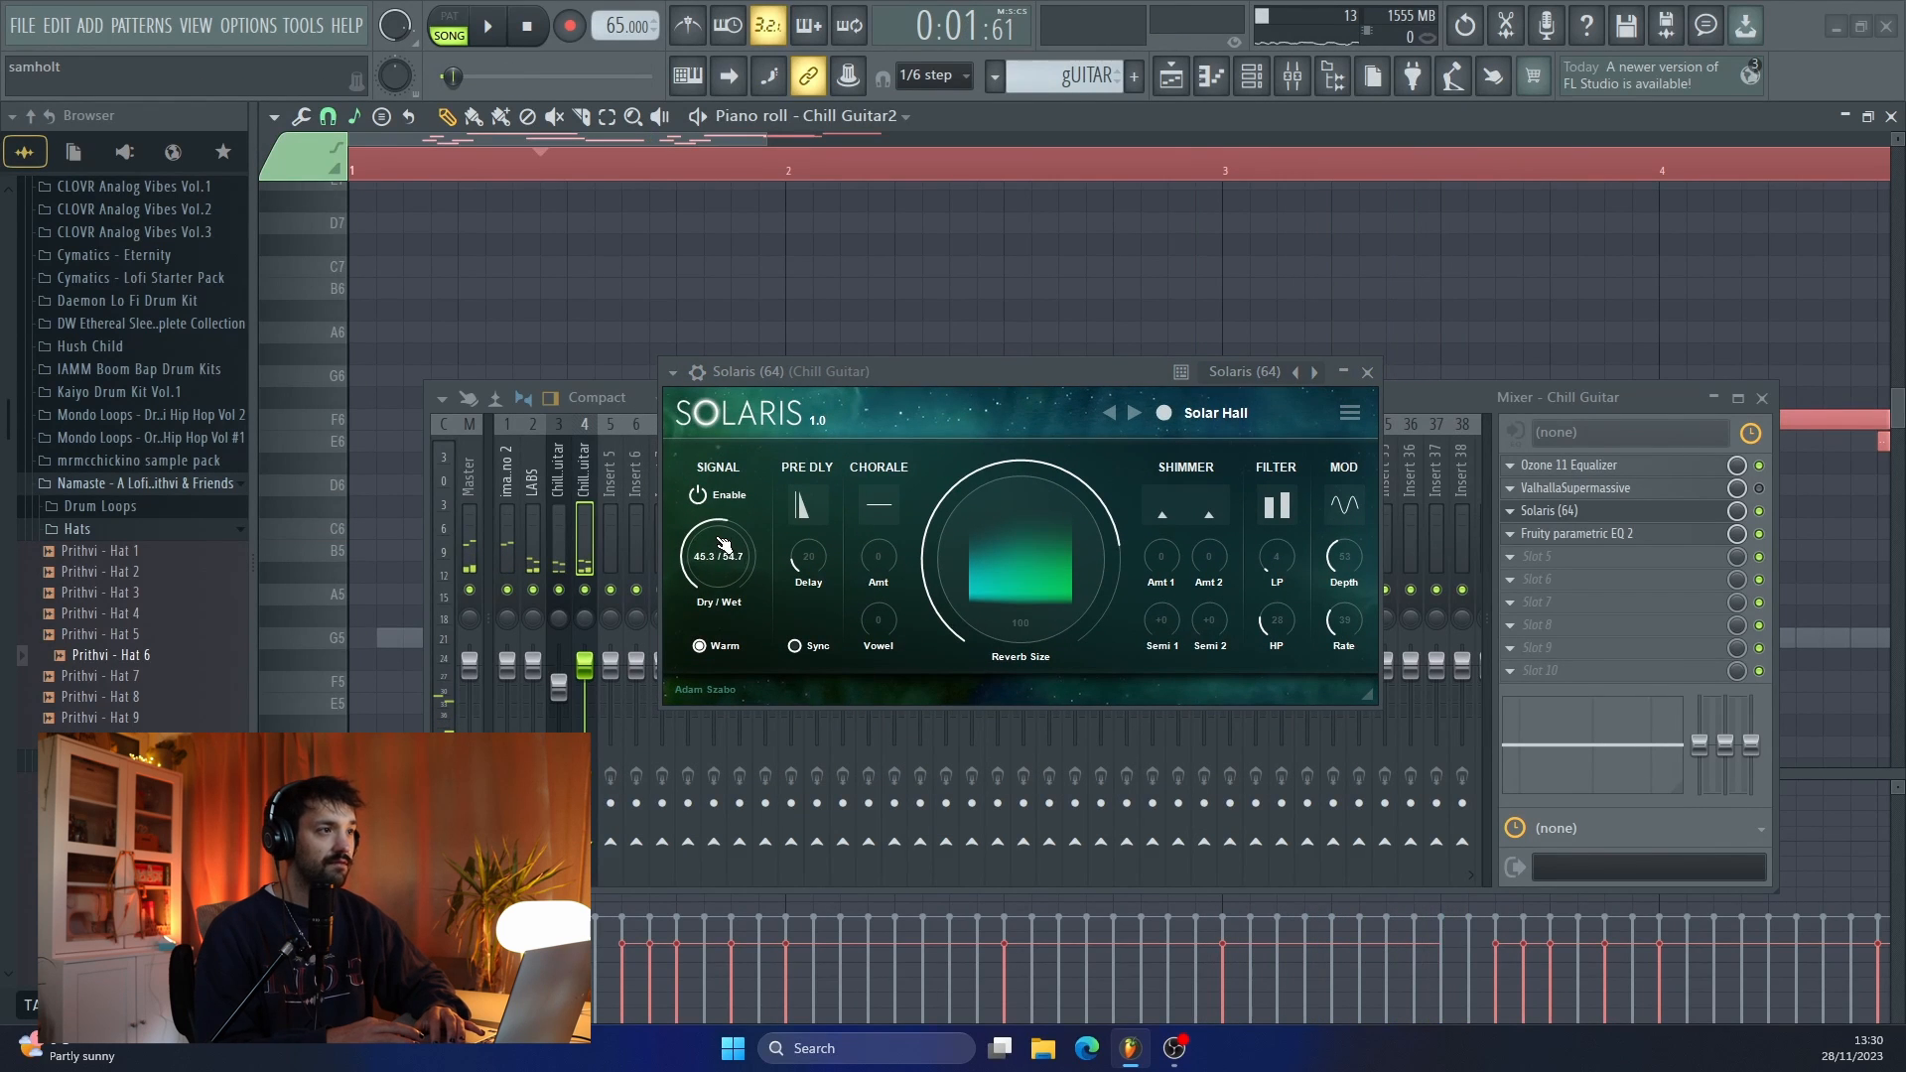
key("space")
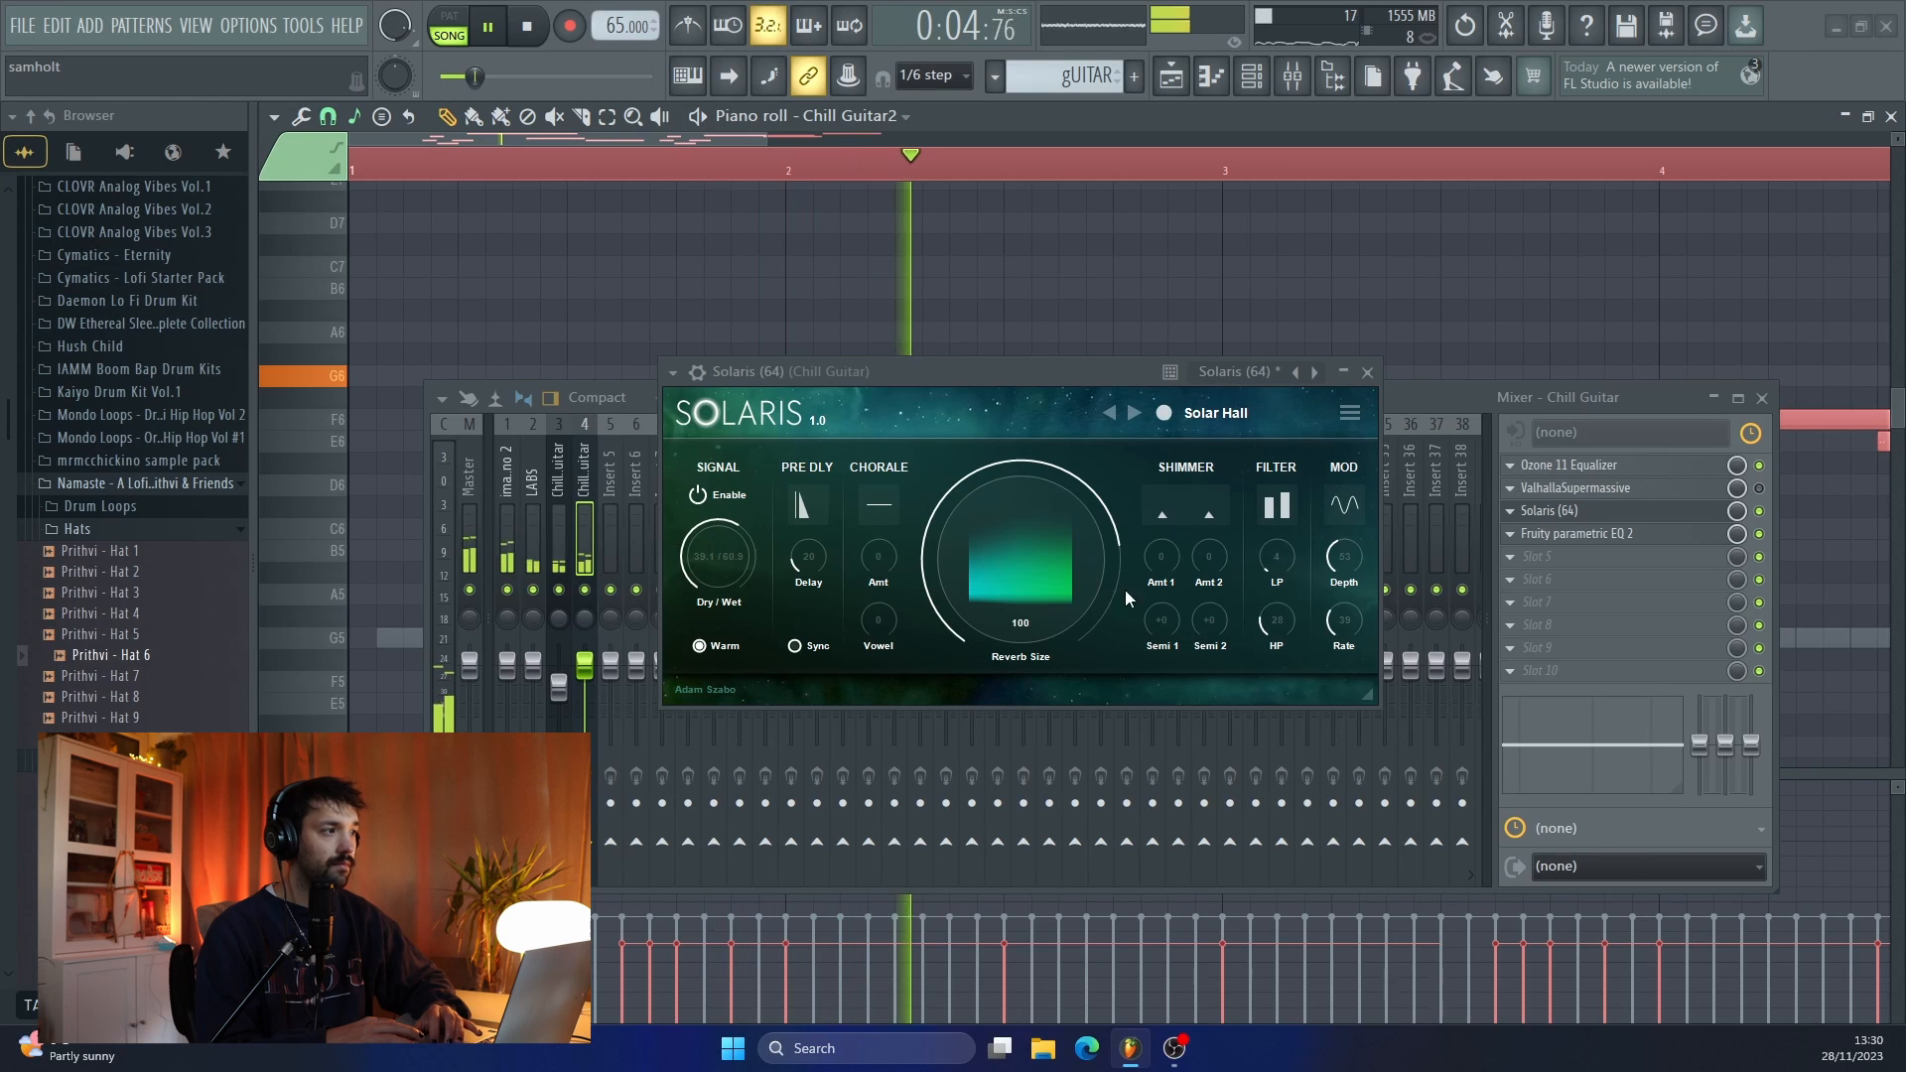
left_click(1343, 373)
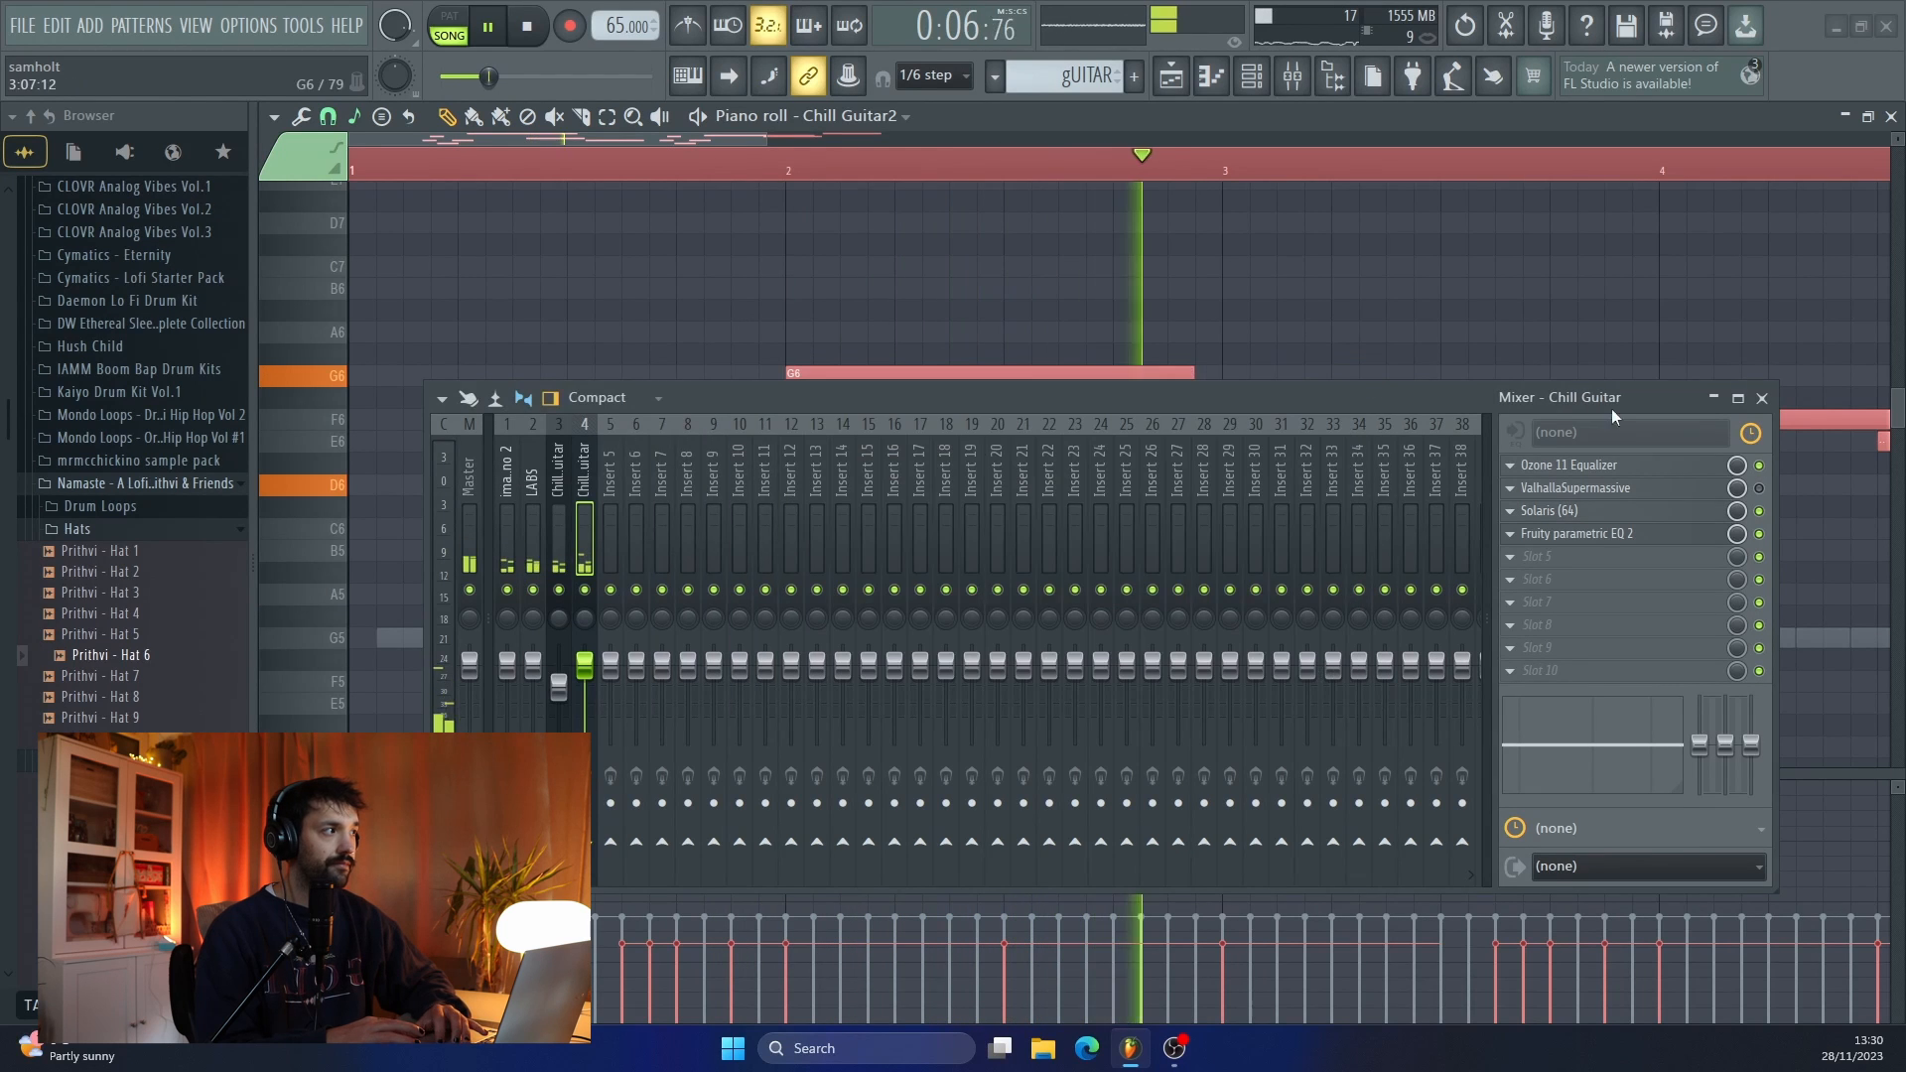
- Transpose the Chill Guitar2 melody down one octave, raise its note velocities slightly, and listen to the change
left_click(1762, 398)
key("space")
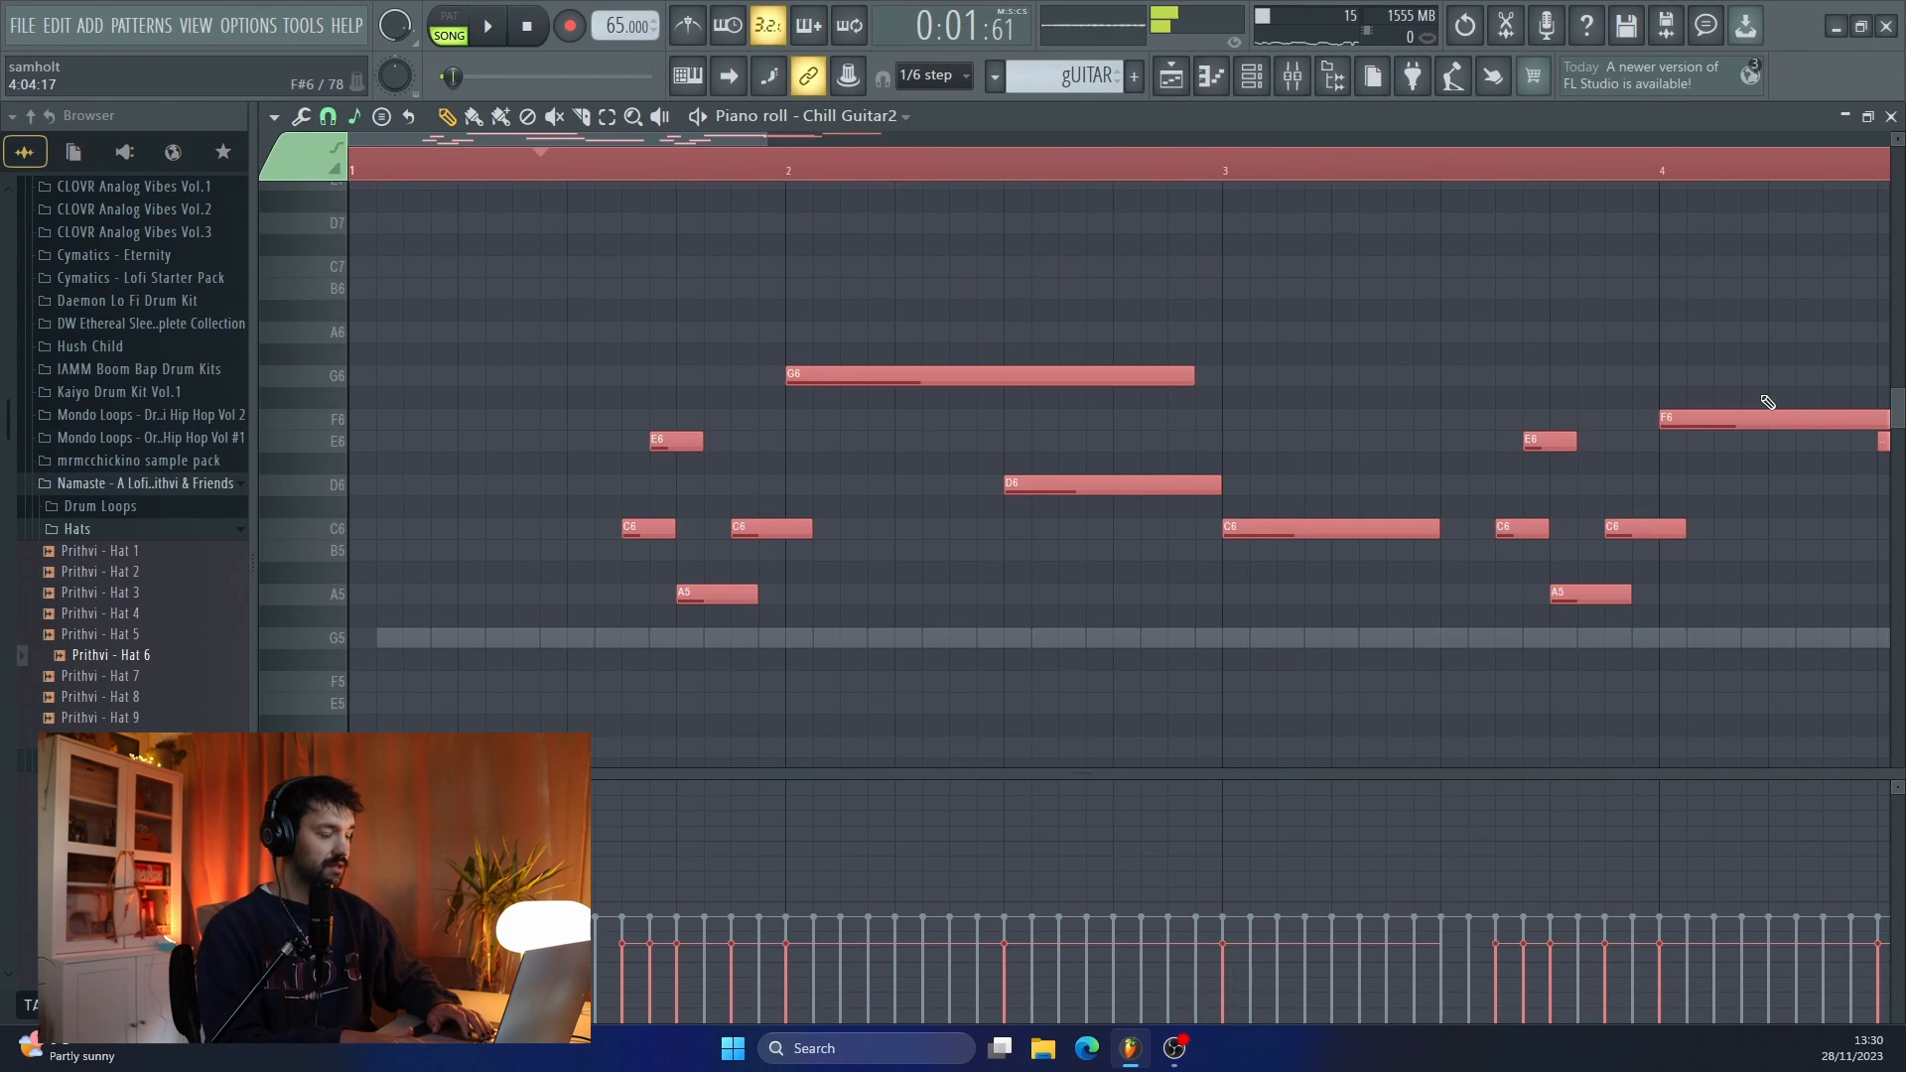
key("ctrl+Down")
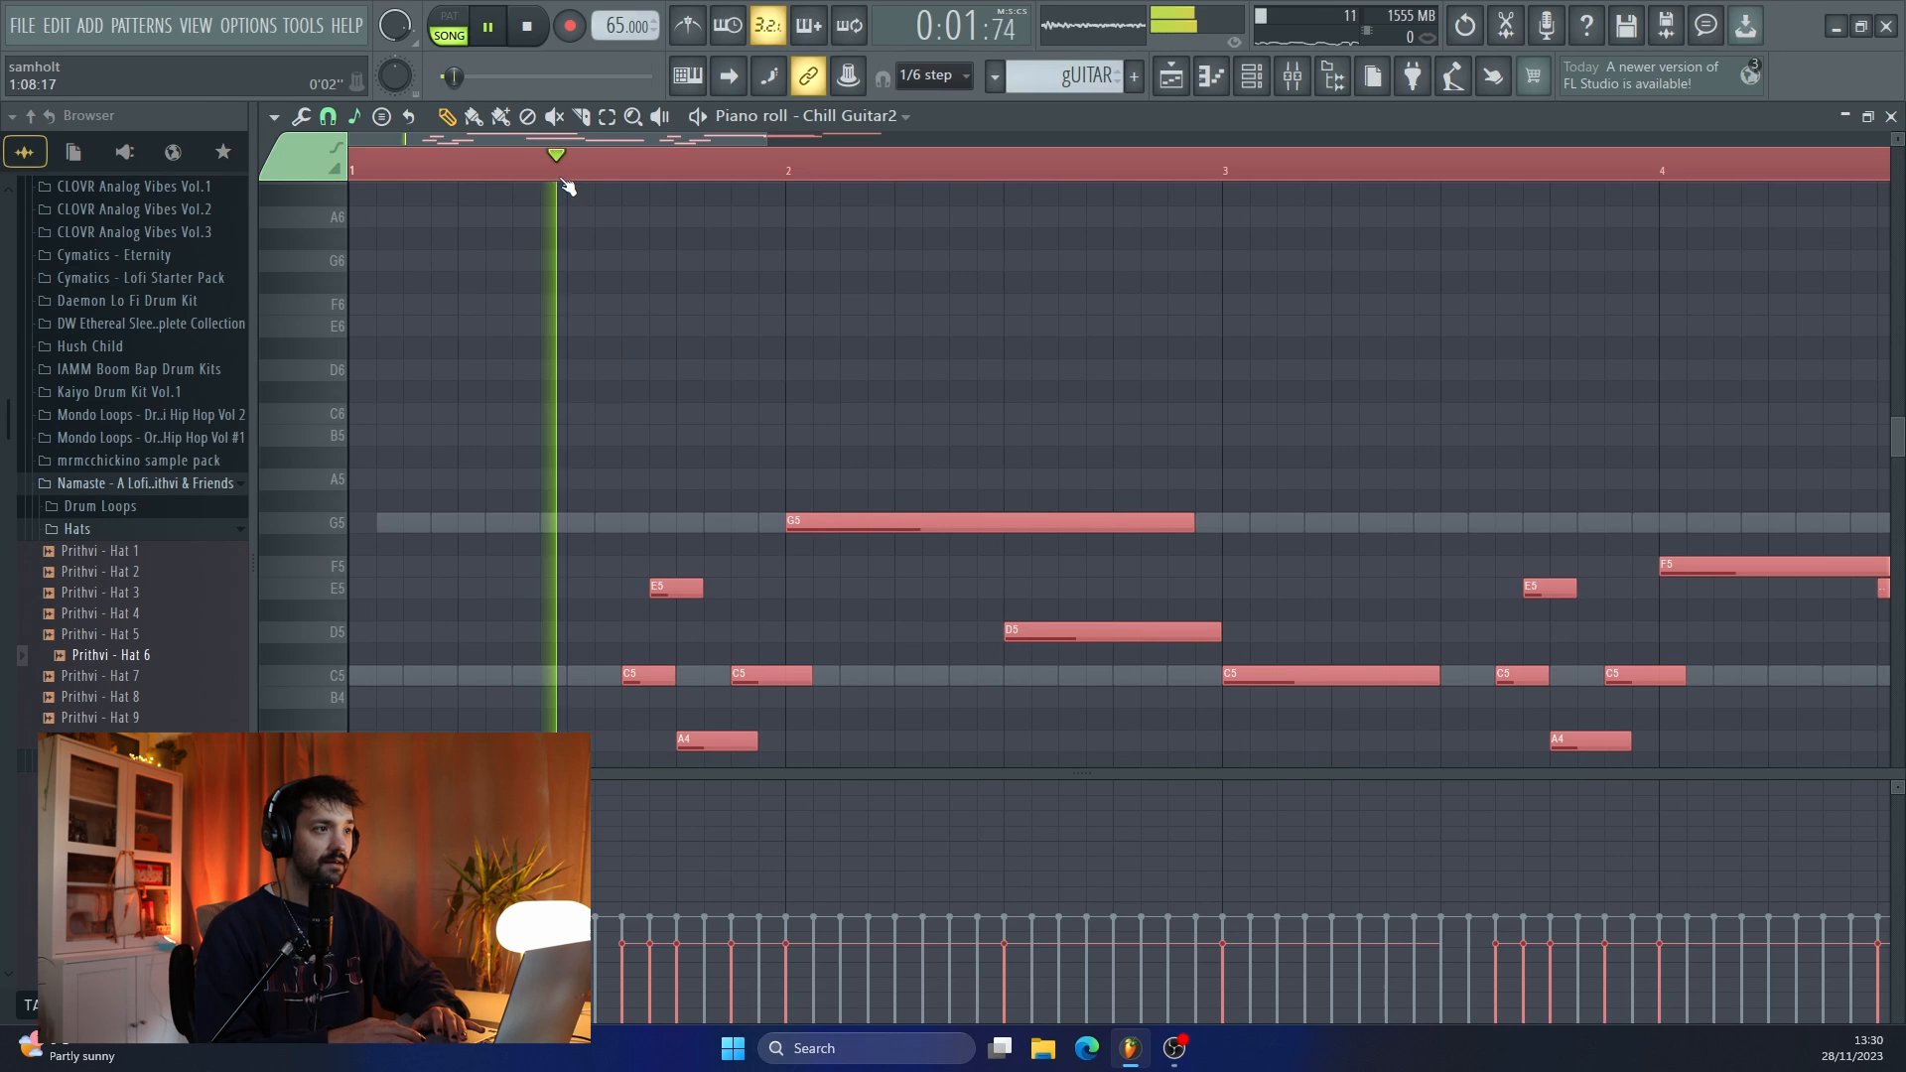
key("alt+x")
left_click(1021, 658)
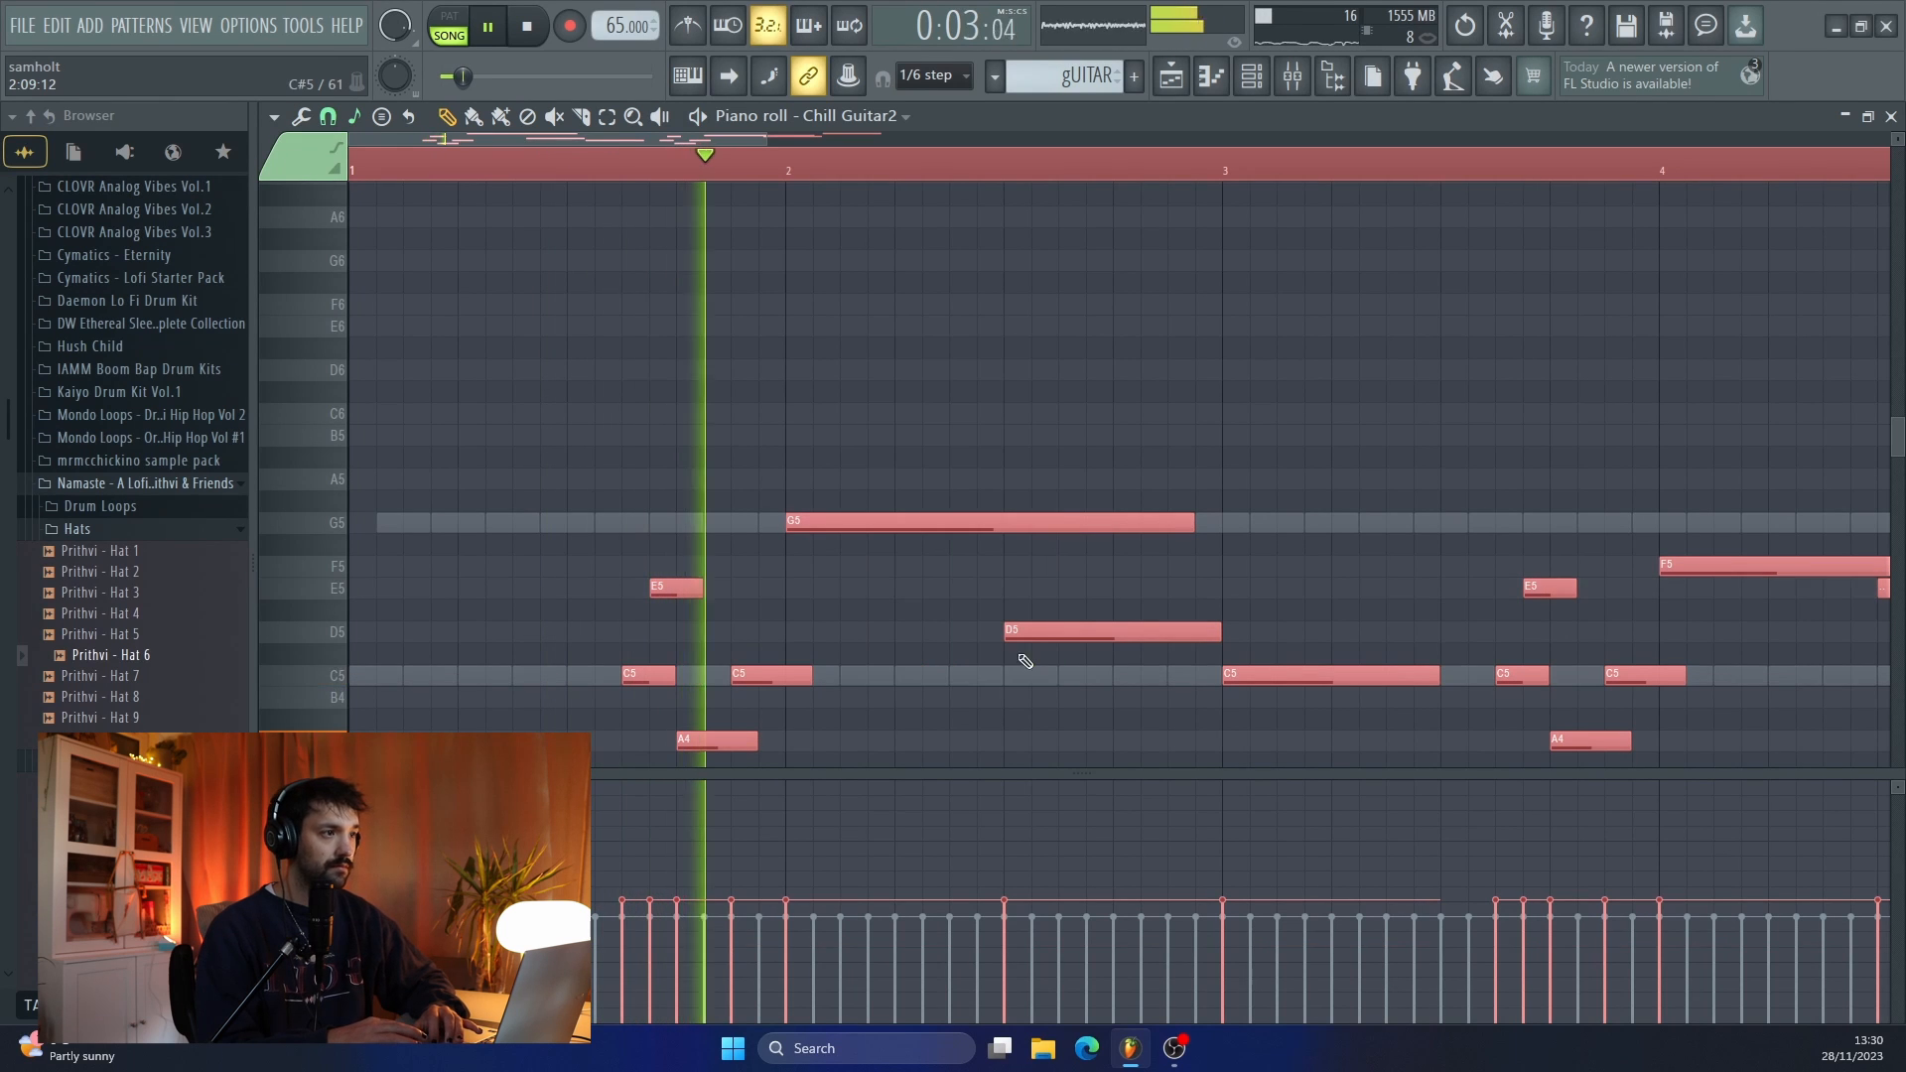
scroll(1021, 683, "down", 1)
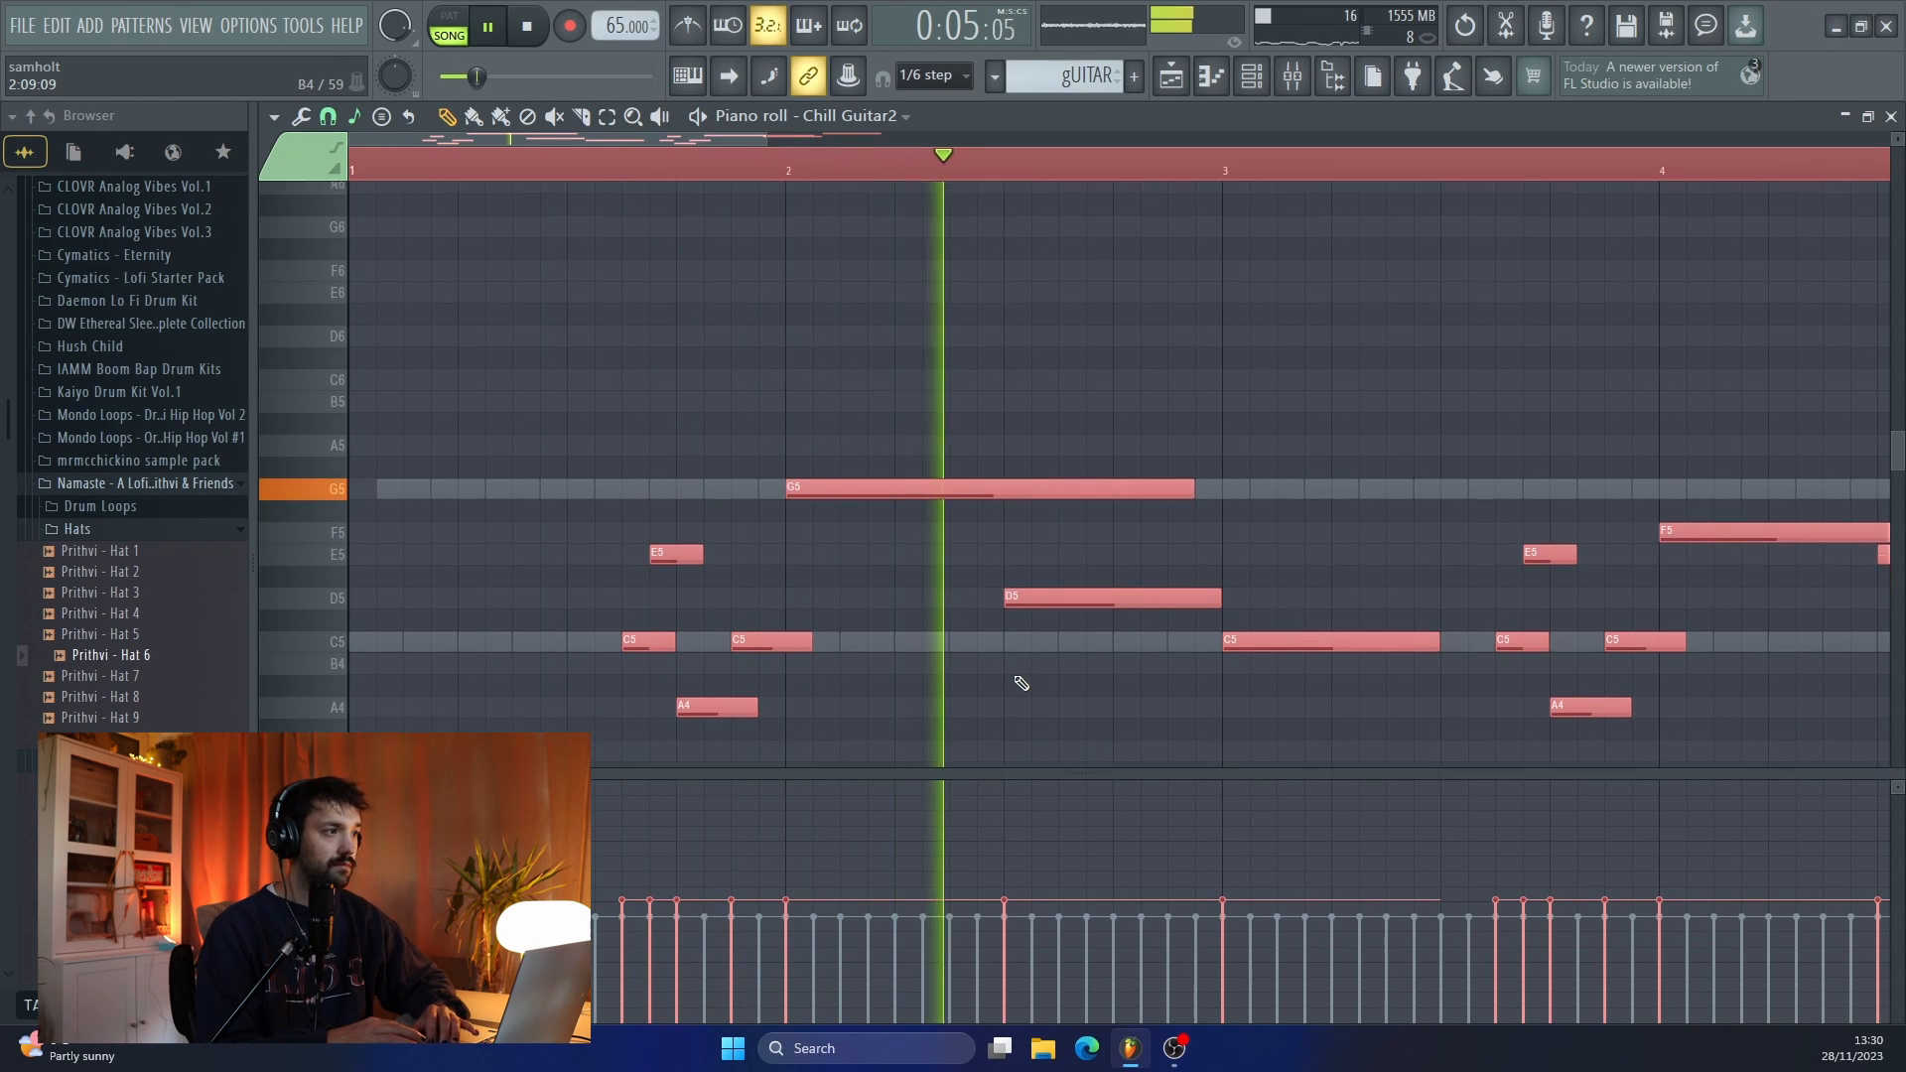
scroll(1020, 683, "down", 1)
scroll(1021, 683, "down", 2, "ctrl")
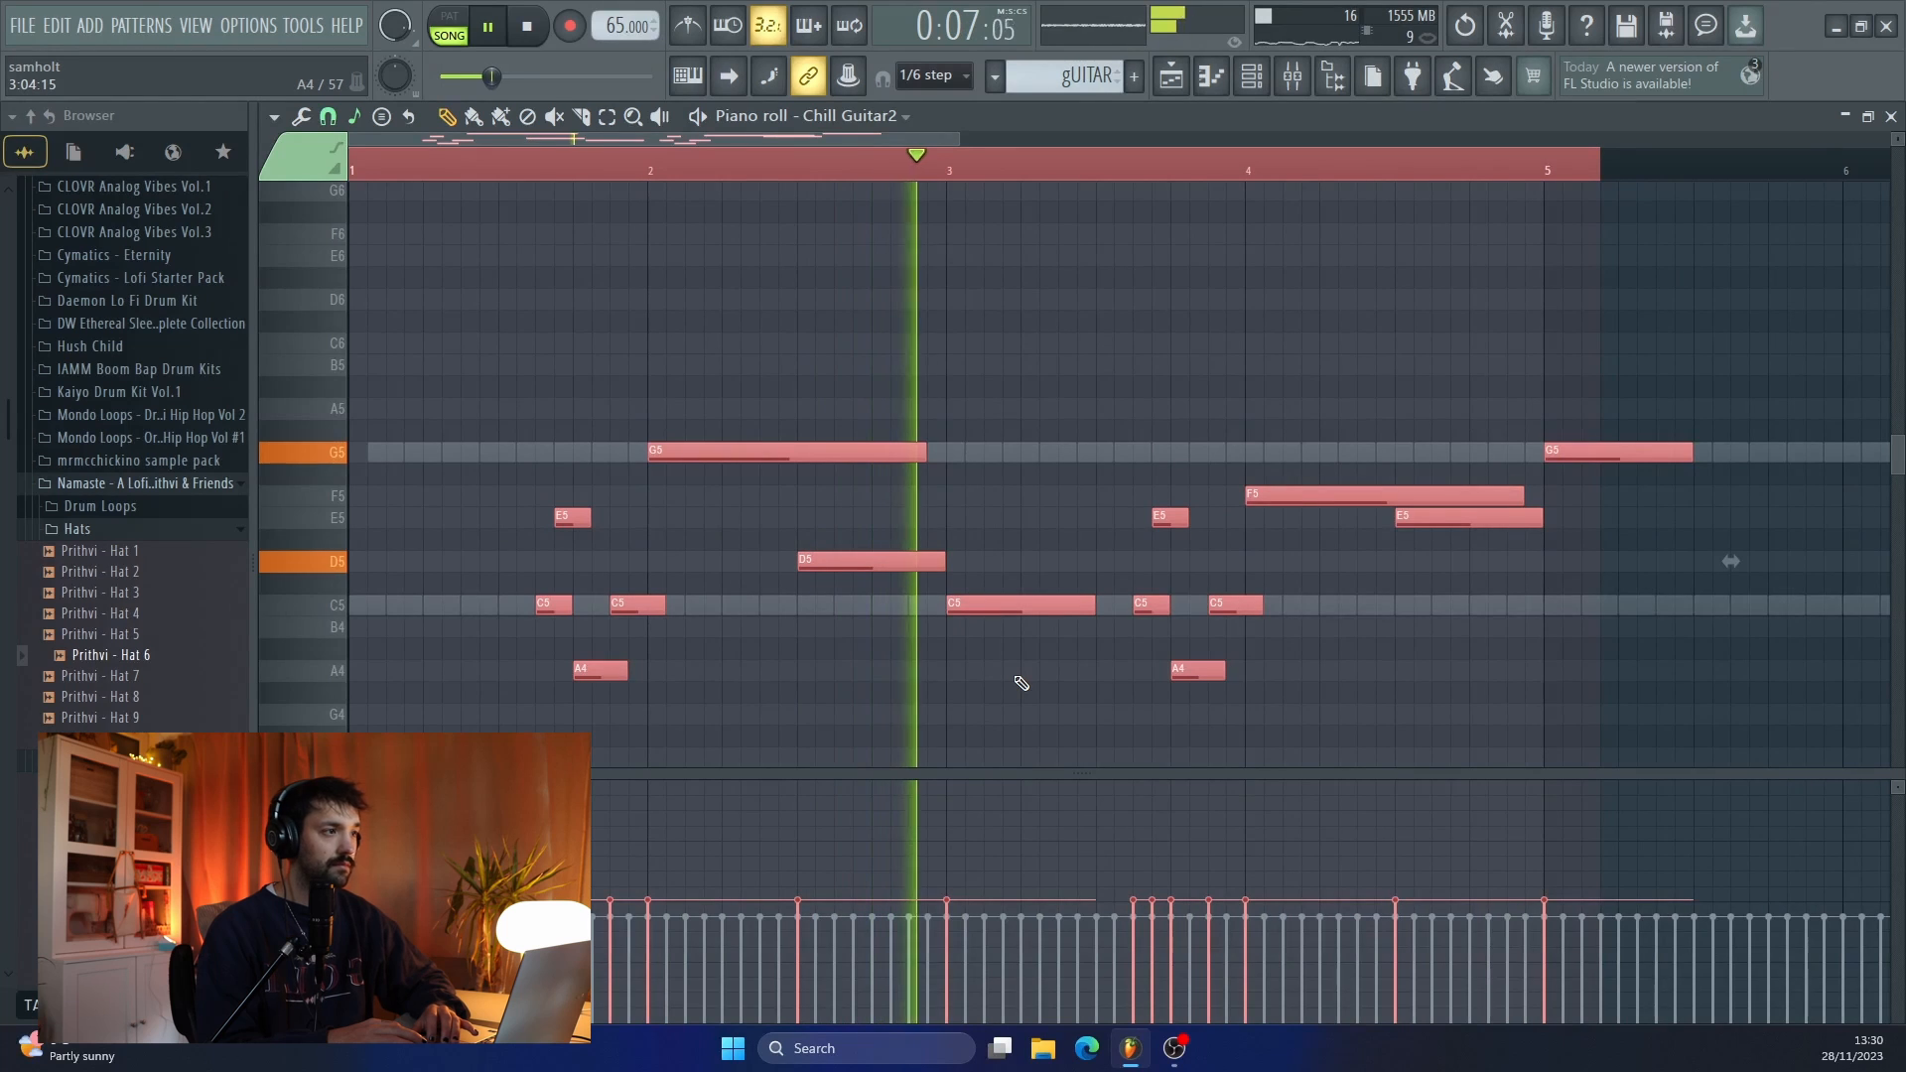
- Try the repeating Chill Guitar notes one octave higher in playback, and return them to their original octave
left_click(896, 117)
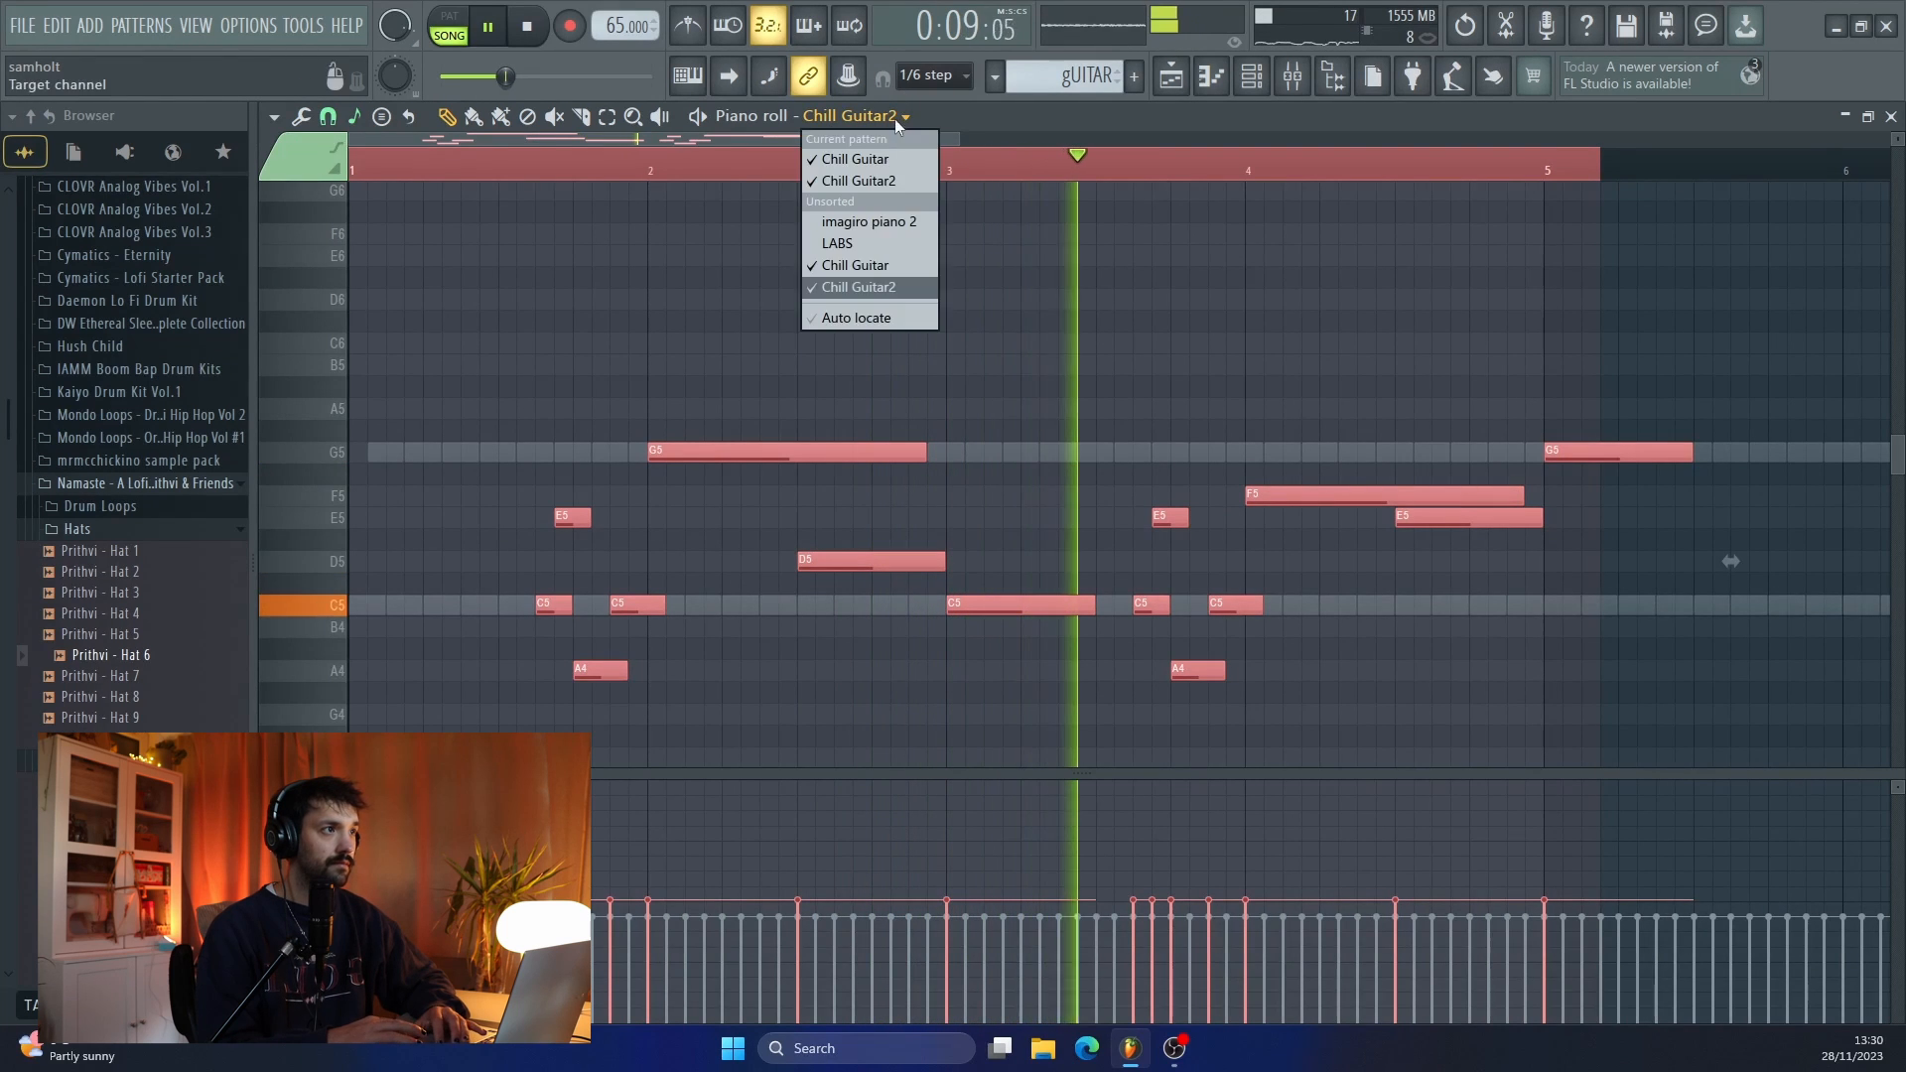
left_click(864, 265)
key("space")
key("ctrl+a")
key("ctrl+Up")
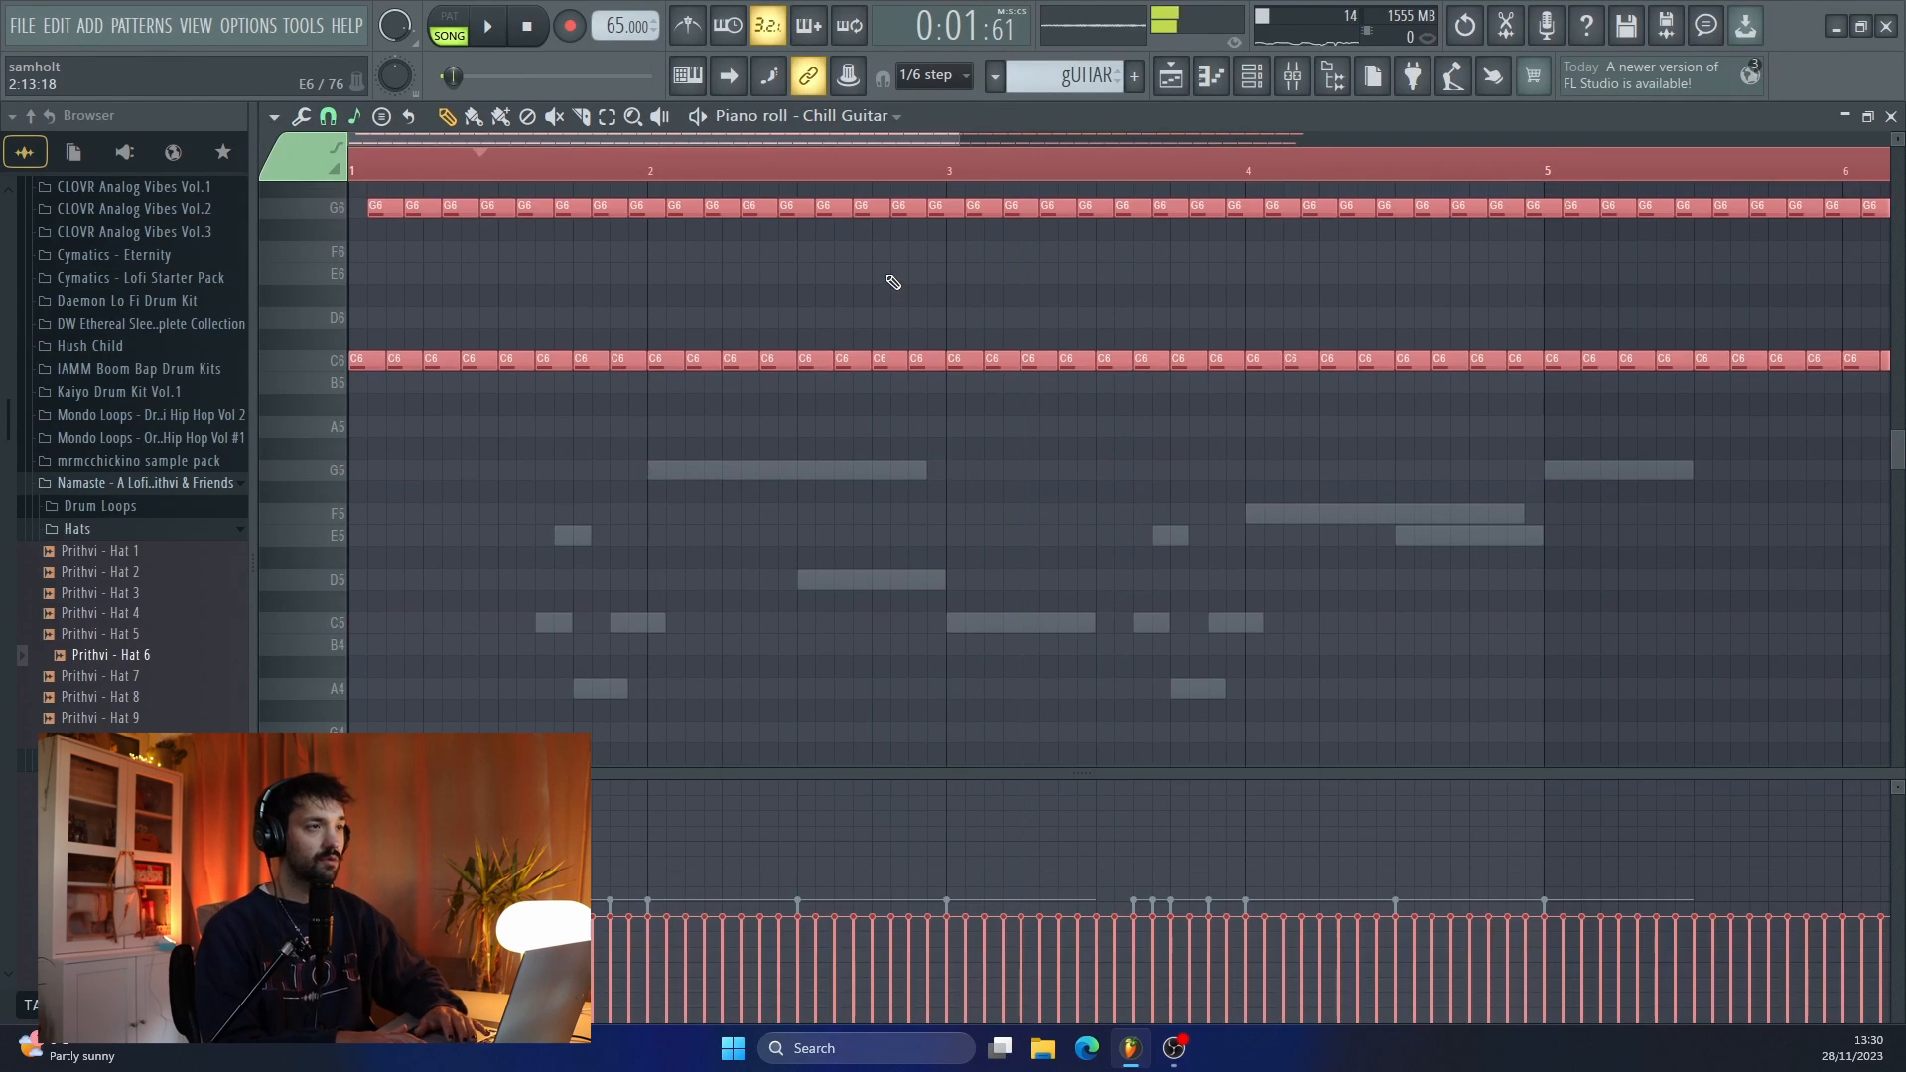
key("space")
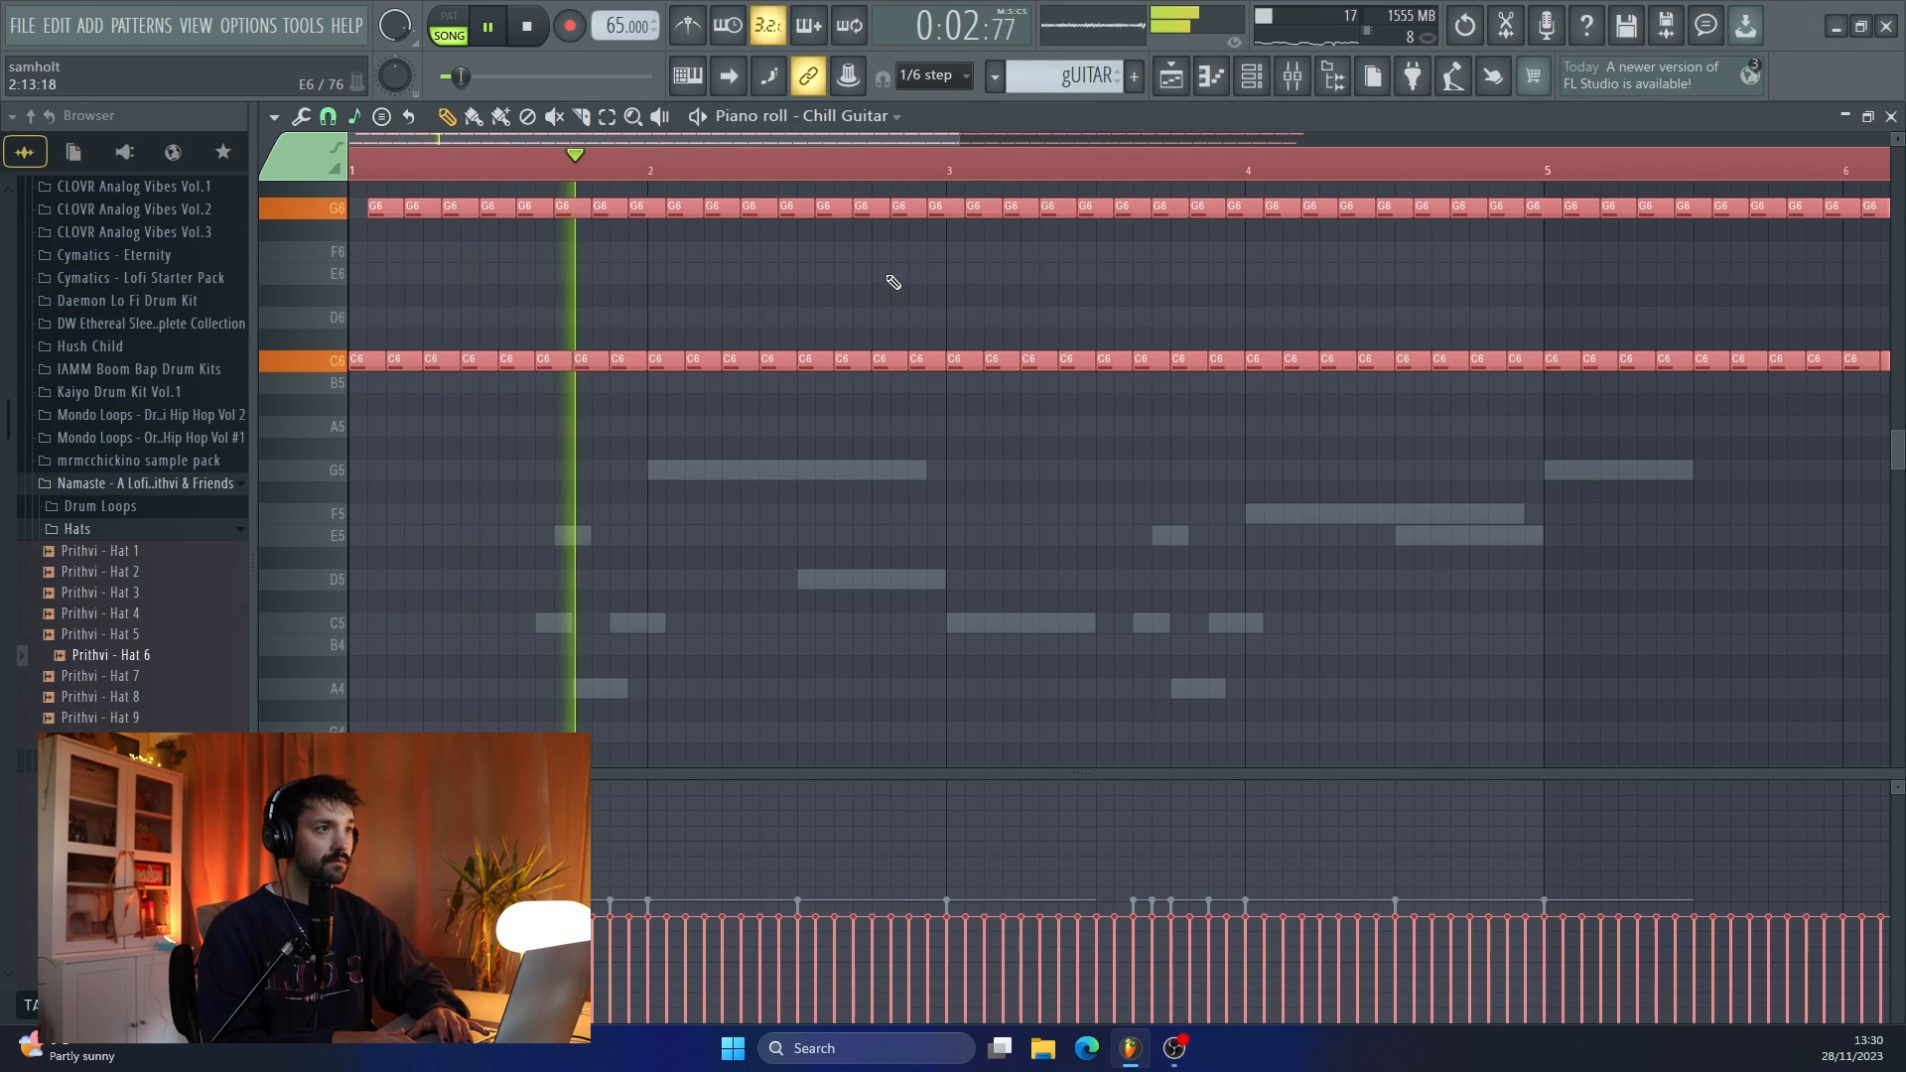
key("space")
key("ctrl+Down")
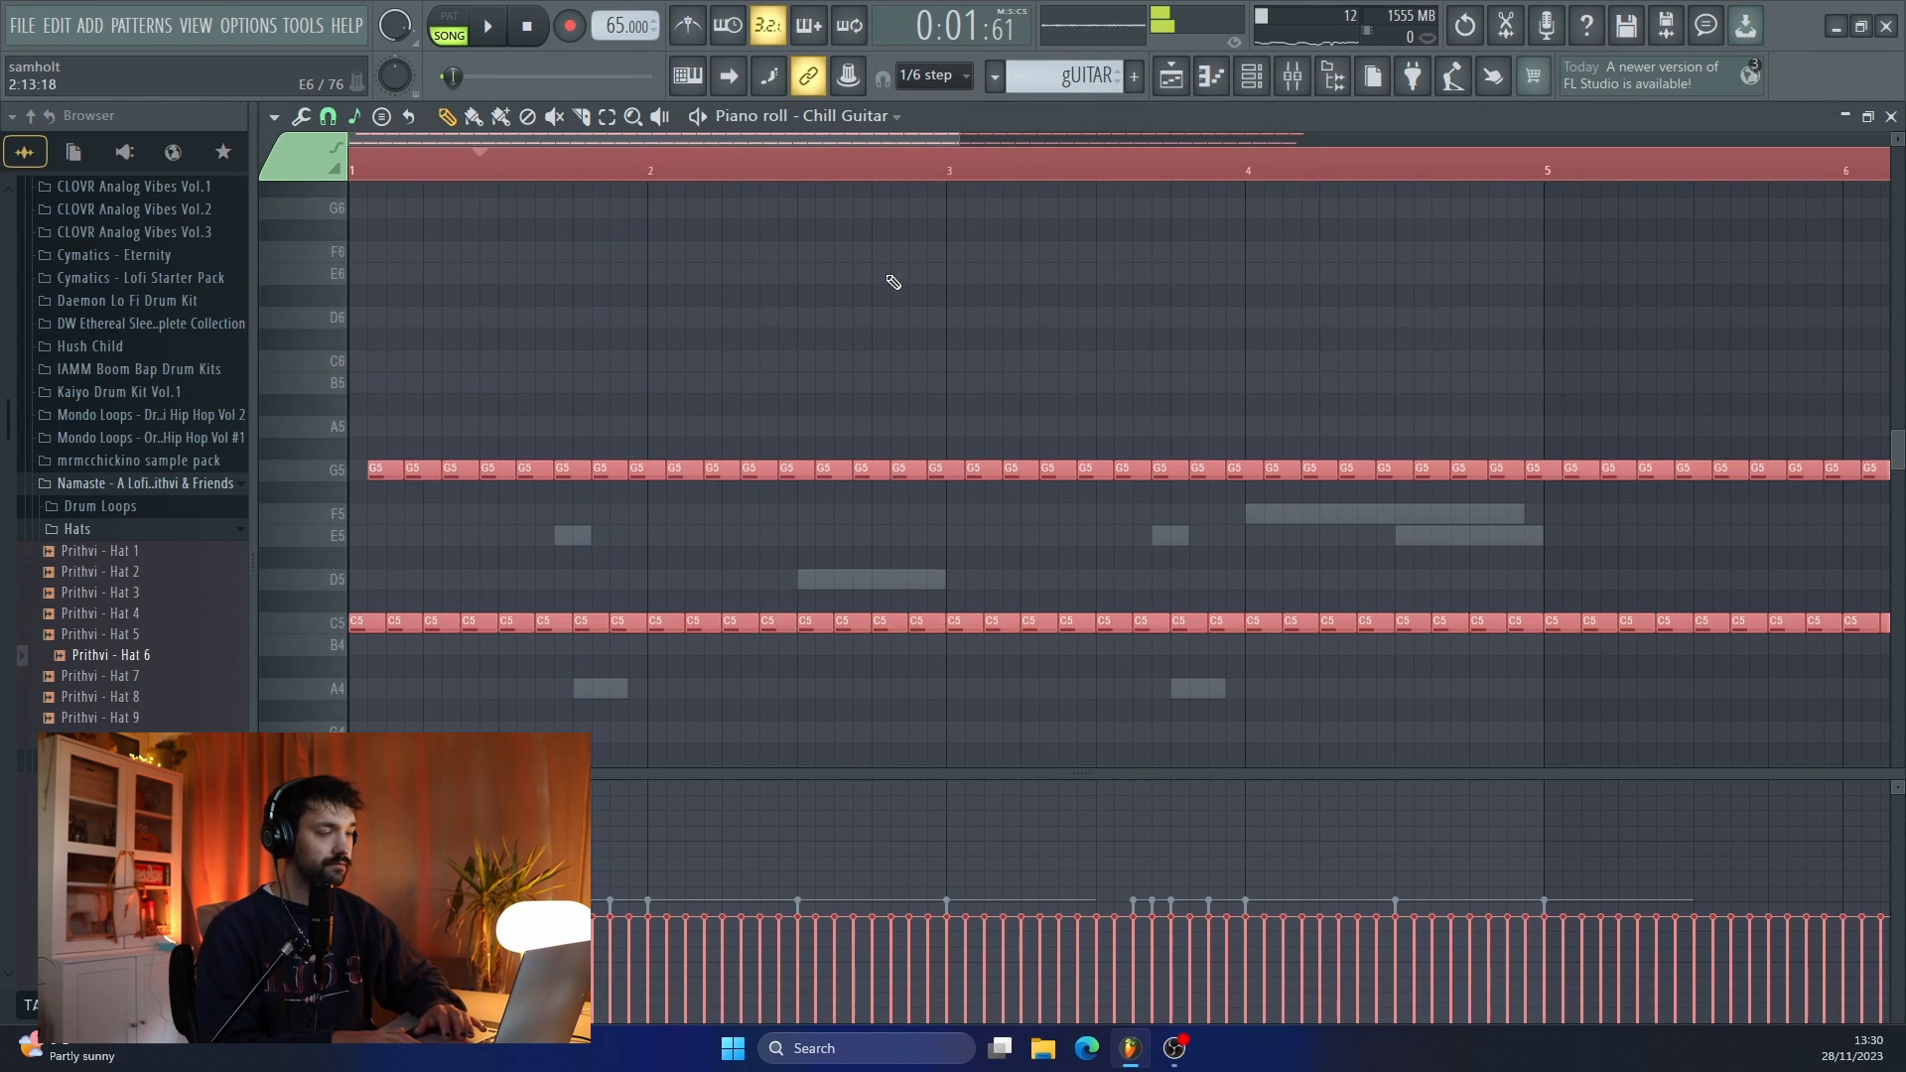
- Lower the Chill Guitar2 note at bar 5 to C5 and audition the phrase ending from around bar 4
left_click(1251, 75)
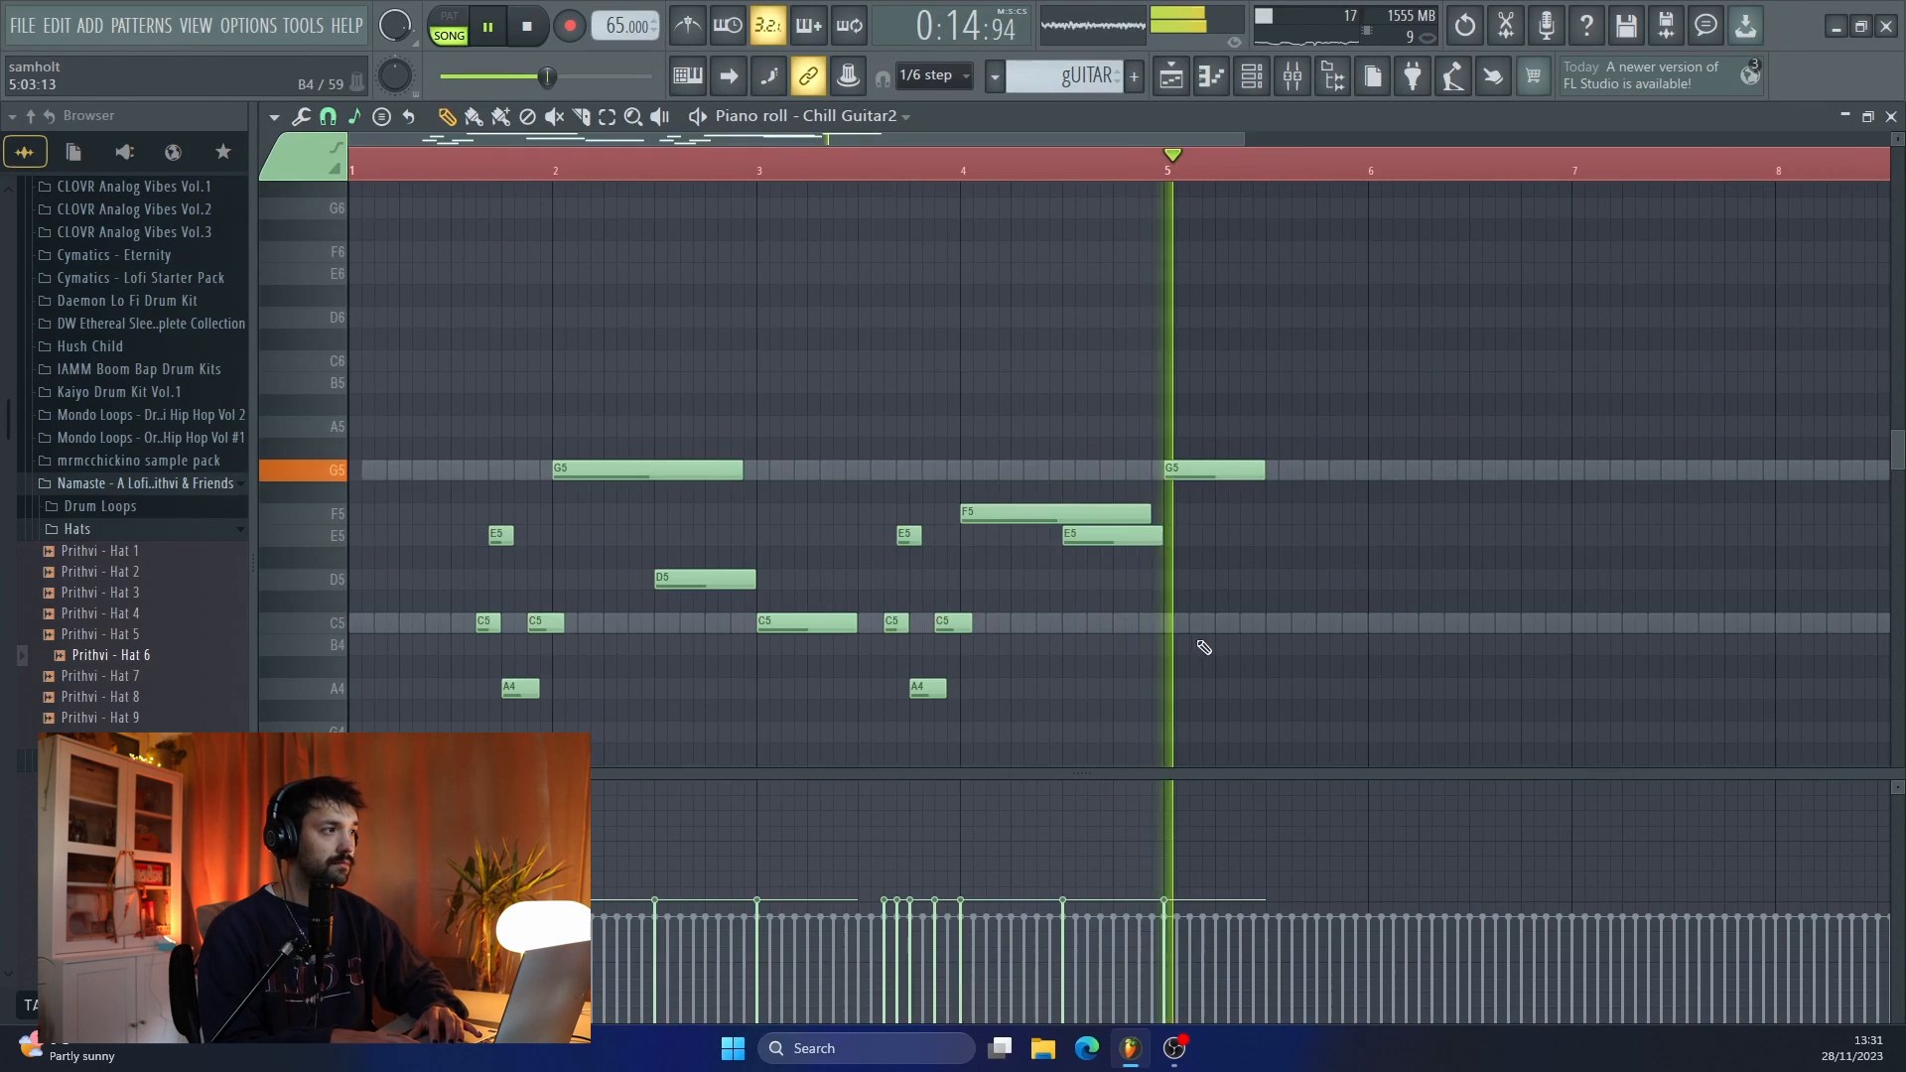
key("space")
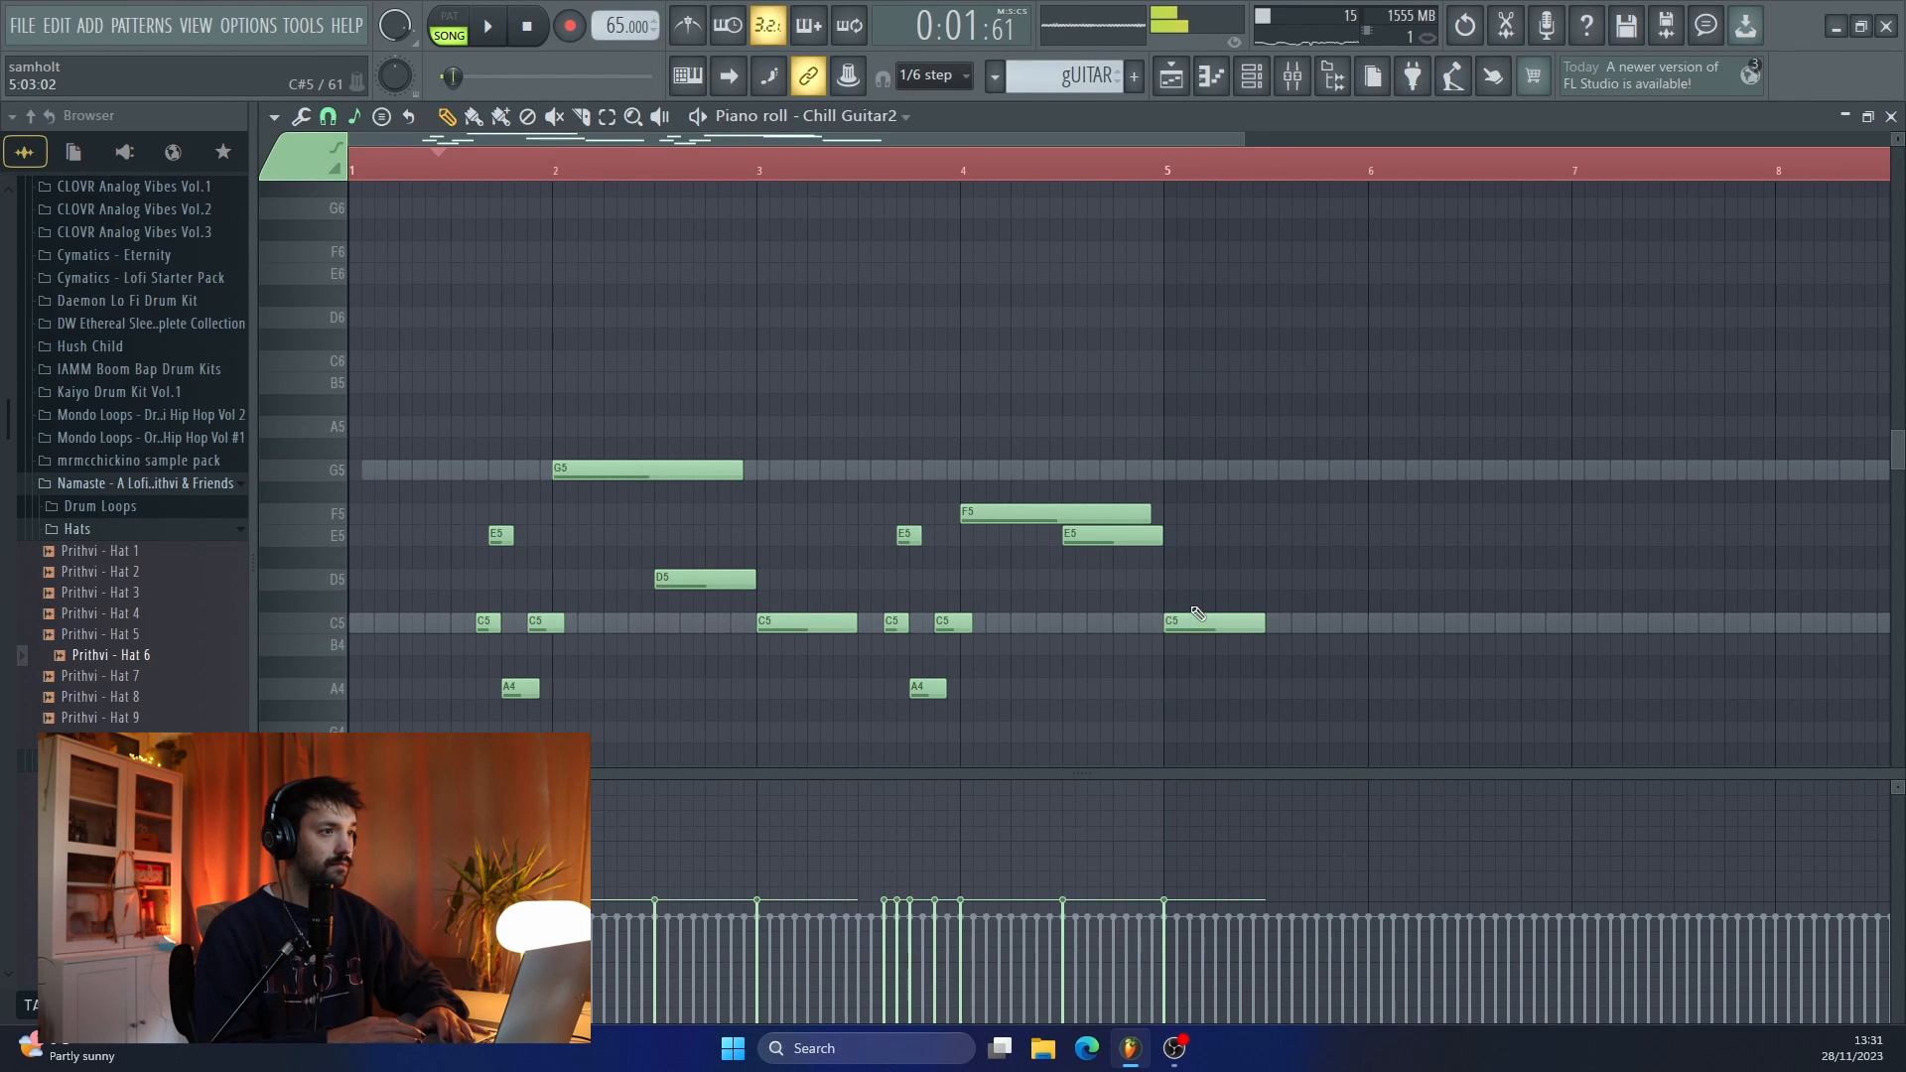
key("space")
left_click(944, 167)
scroll(1115, 544, "up", 2)
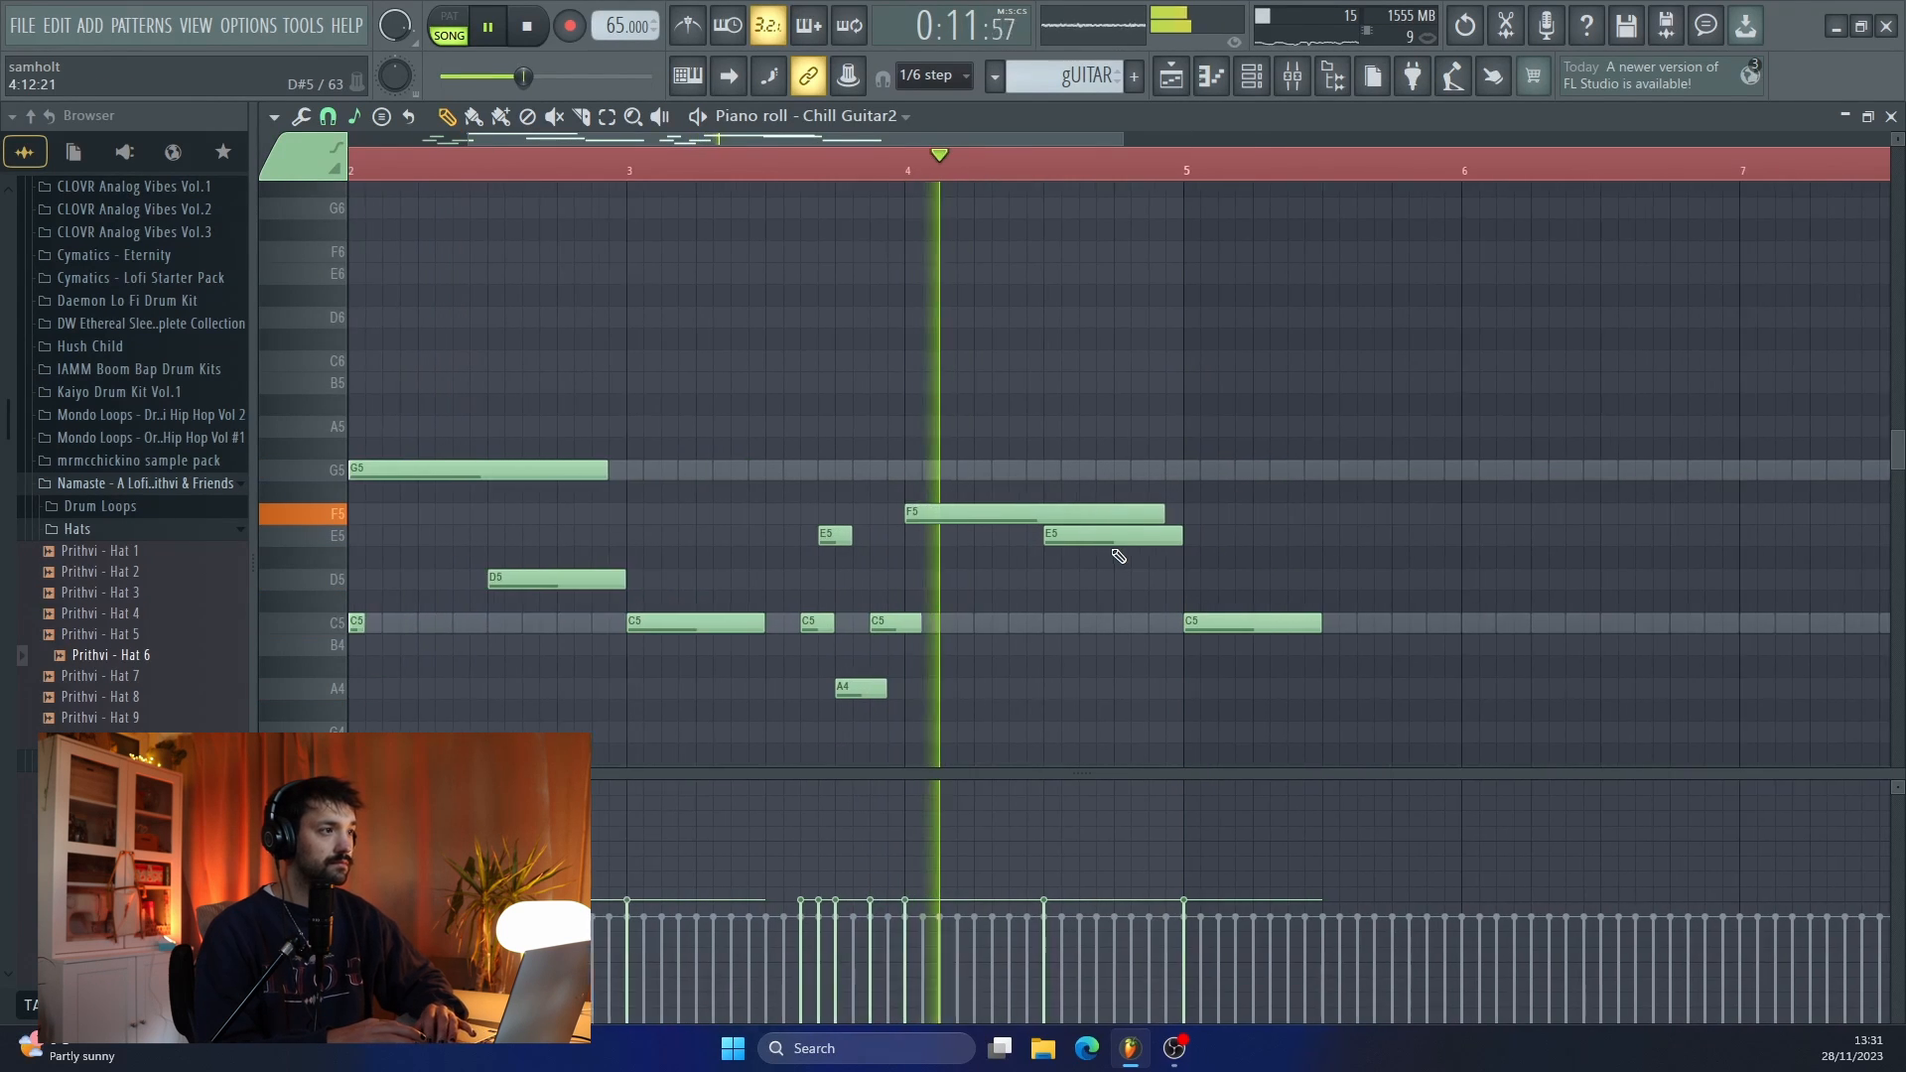
scroll(1119, 556, "left", 2)
scroll(1119, 556, "down", 2)
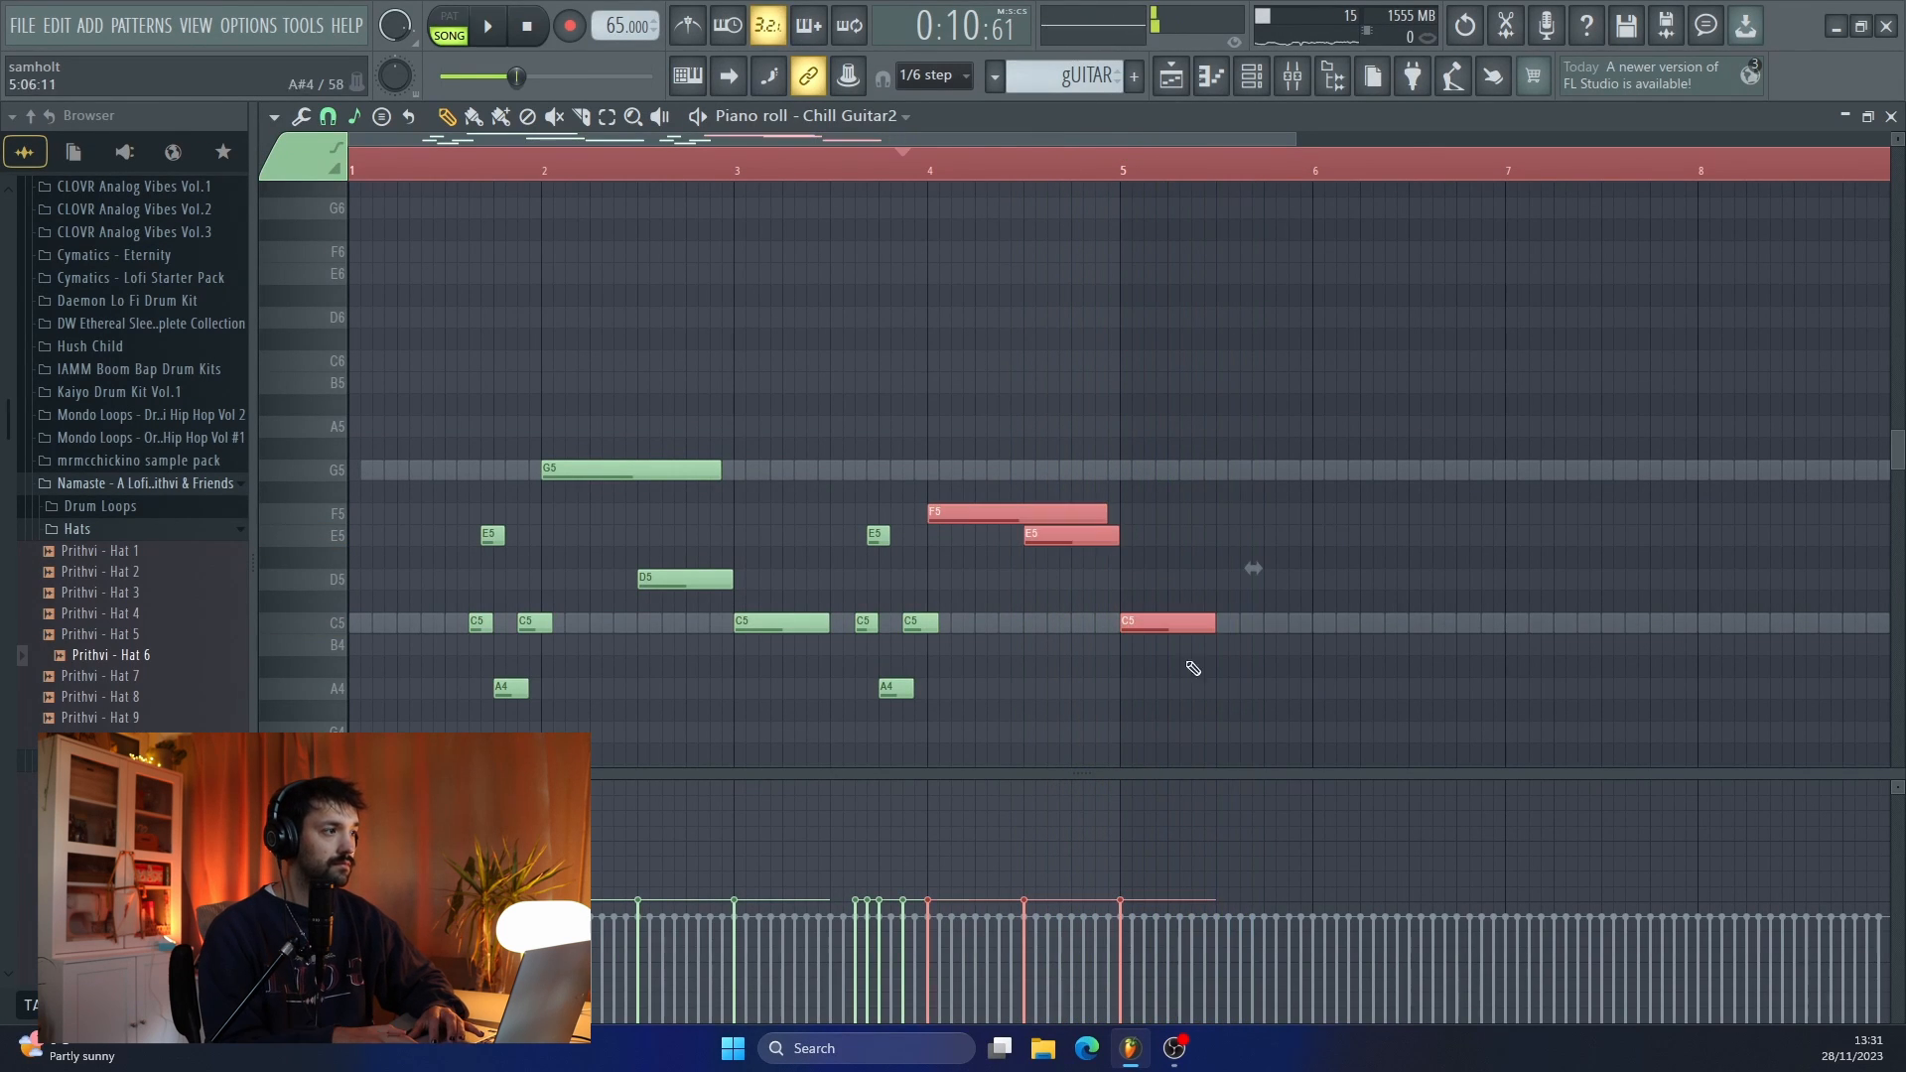
- Copy the Chill Guitar2 ending phrase F5, E5, C5 to start at bar 6, and the opening phrase into bars 7 to 9
left_click_drag(1149, 623, 1542, 564)
scroll(1546, 566, "down", 1)
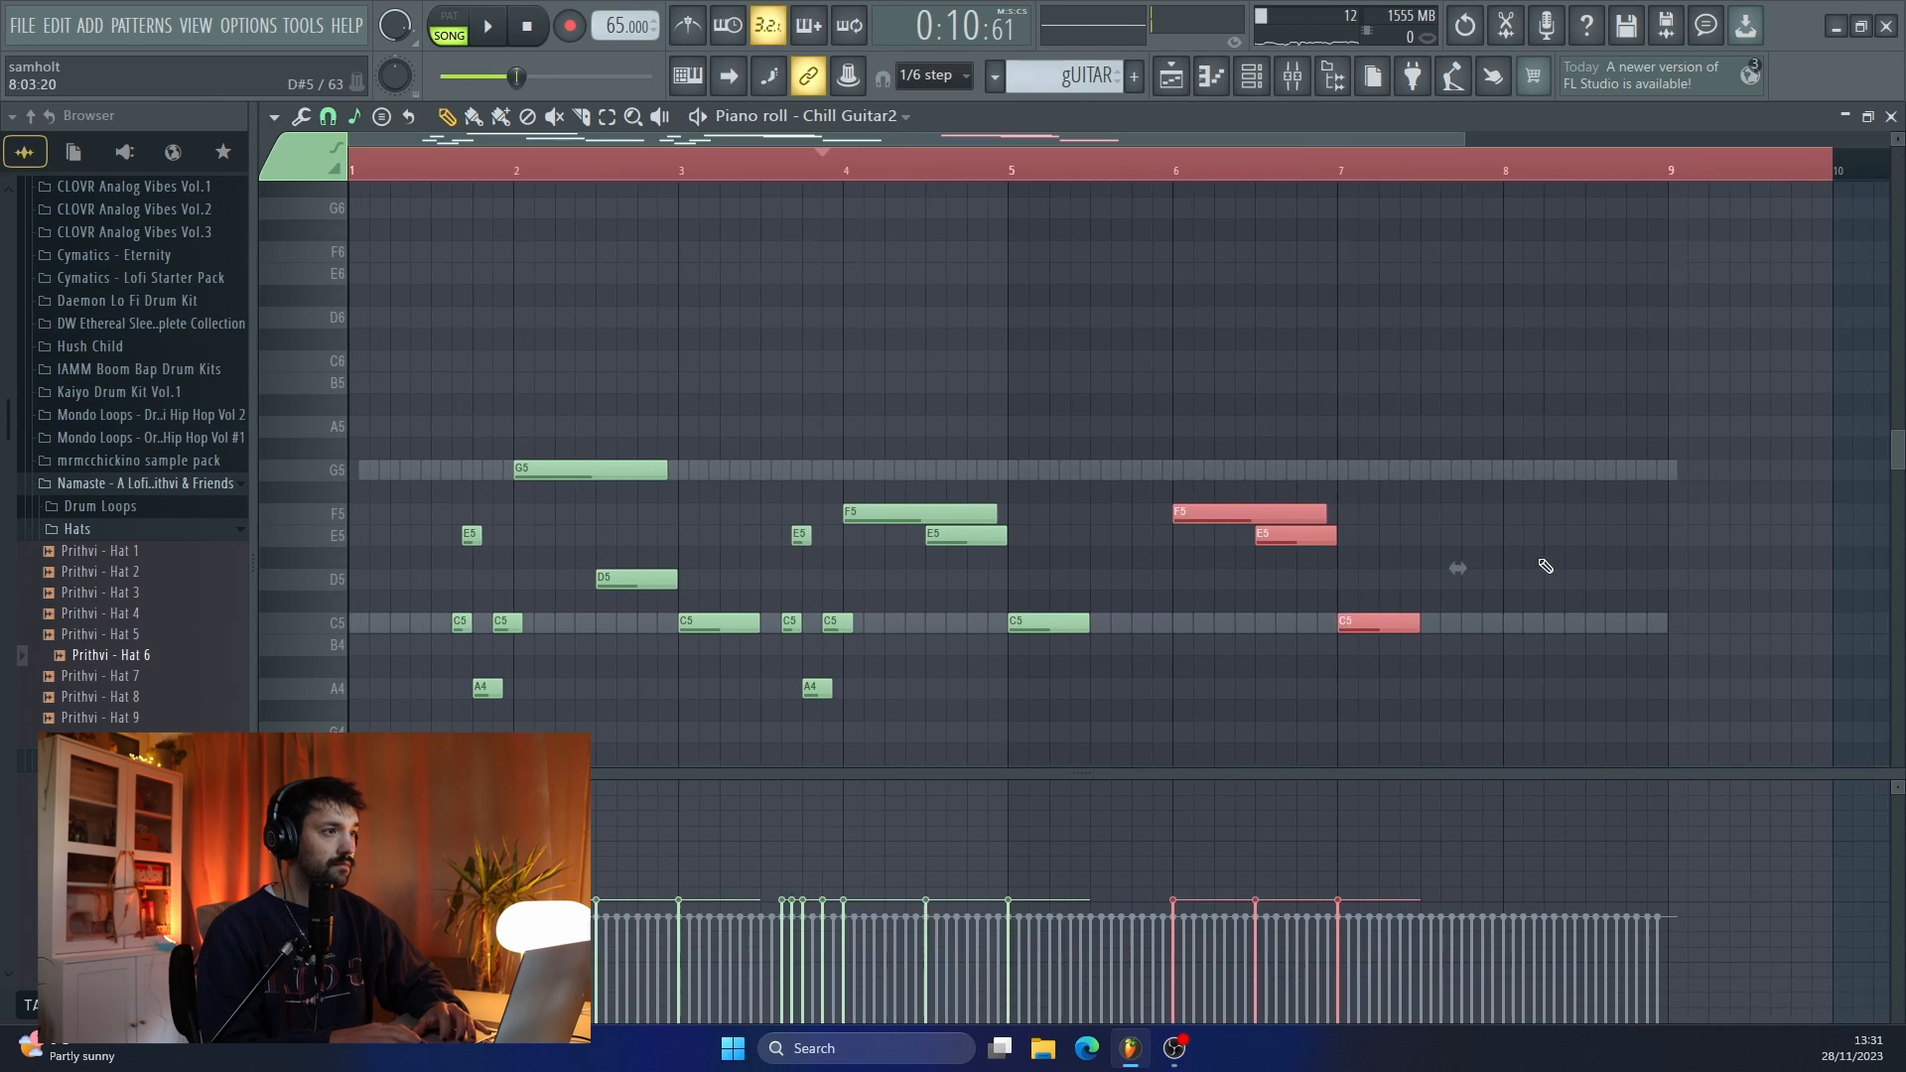
left_click(771, 717, "ctrl")
left_click_drag(755, 716, 437, 428)
left_click_drag(581, 479, 1550, 488)
left_click(1619, 648, "ctrl")
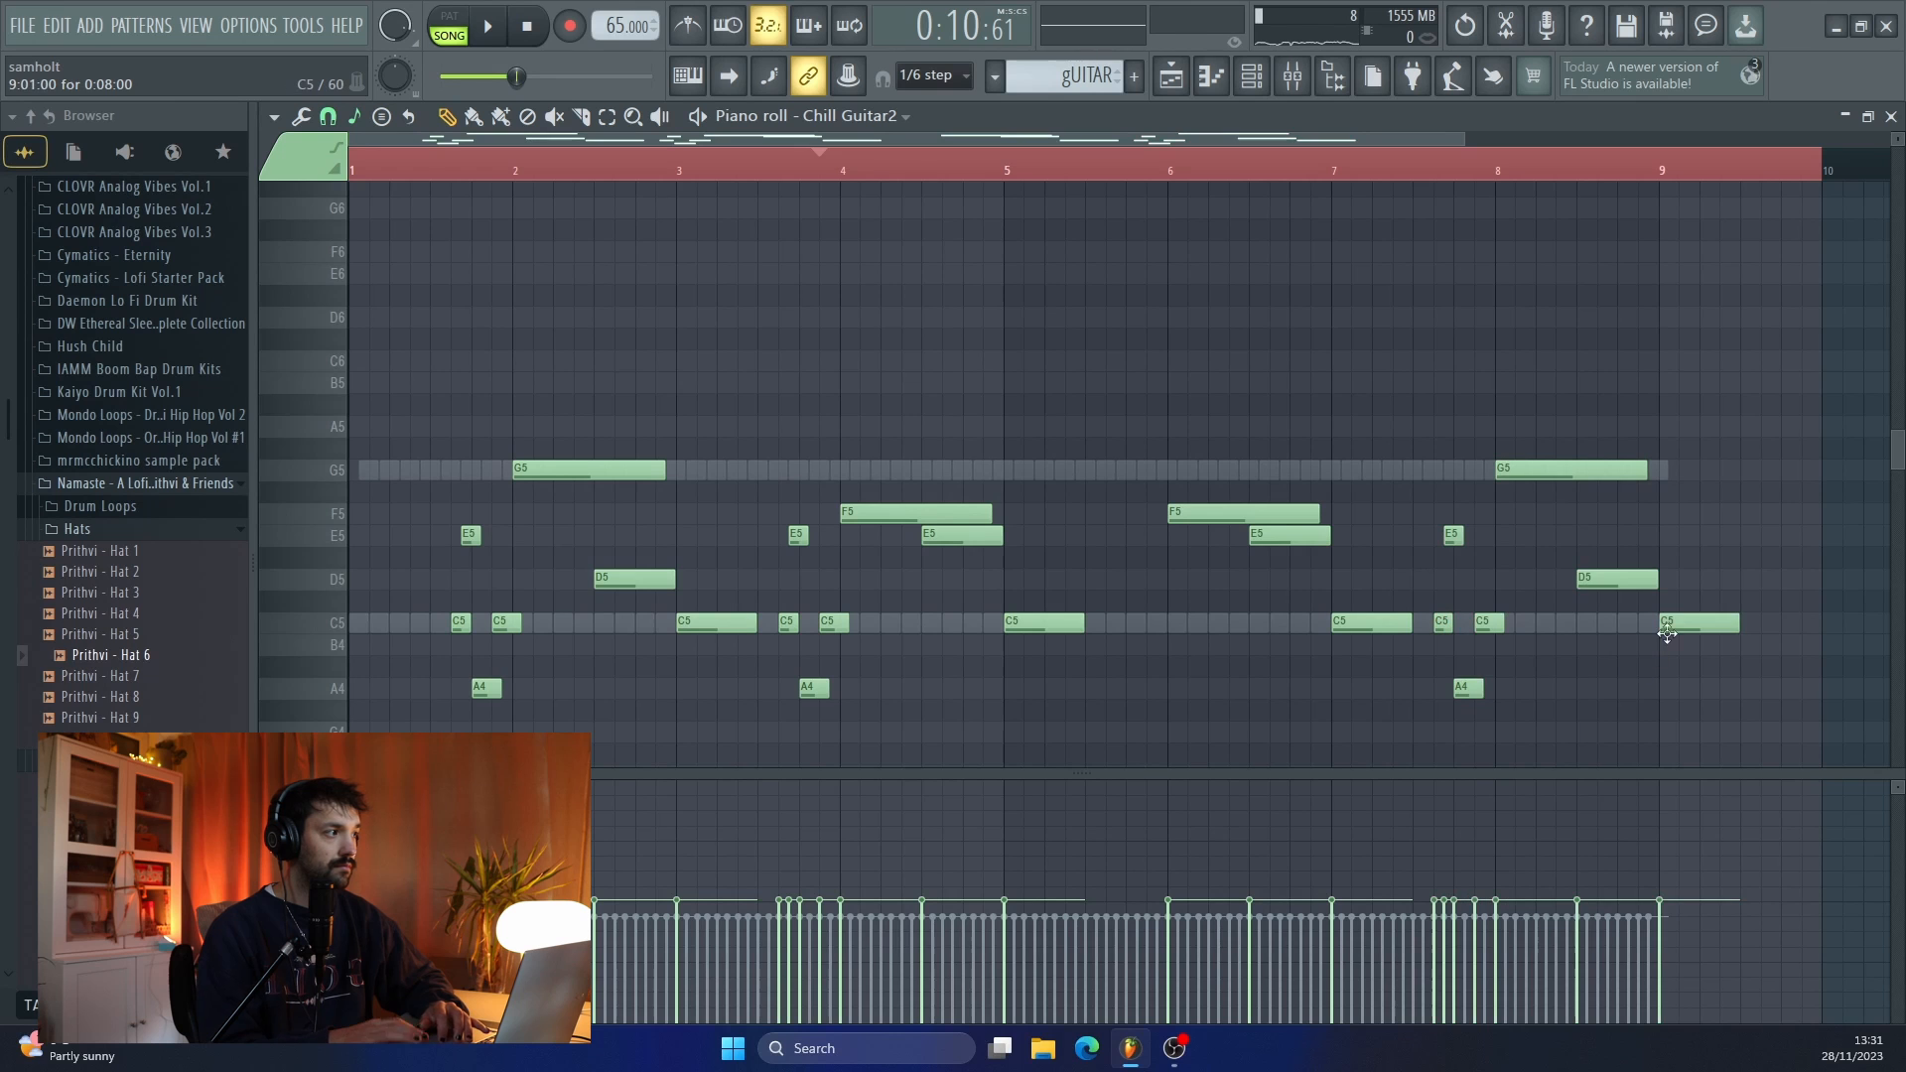
- Move the C5 note at bar 9 to the start of bar 1 and audition the melody from bar 7
left_click_drag(1685, 622, 303, 604)
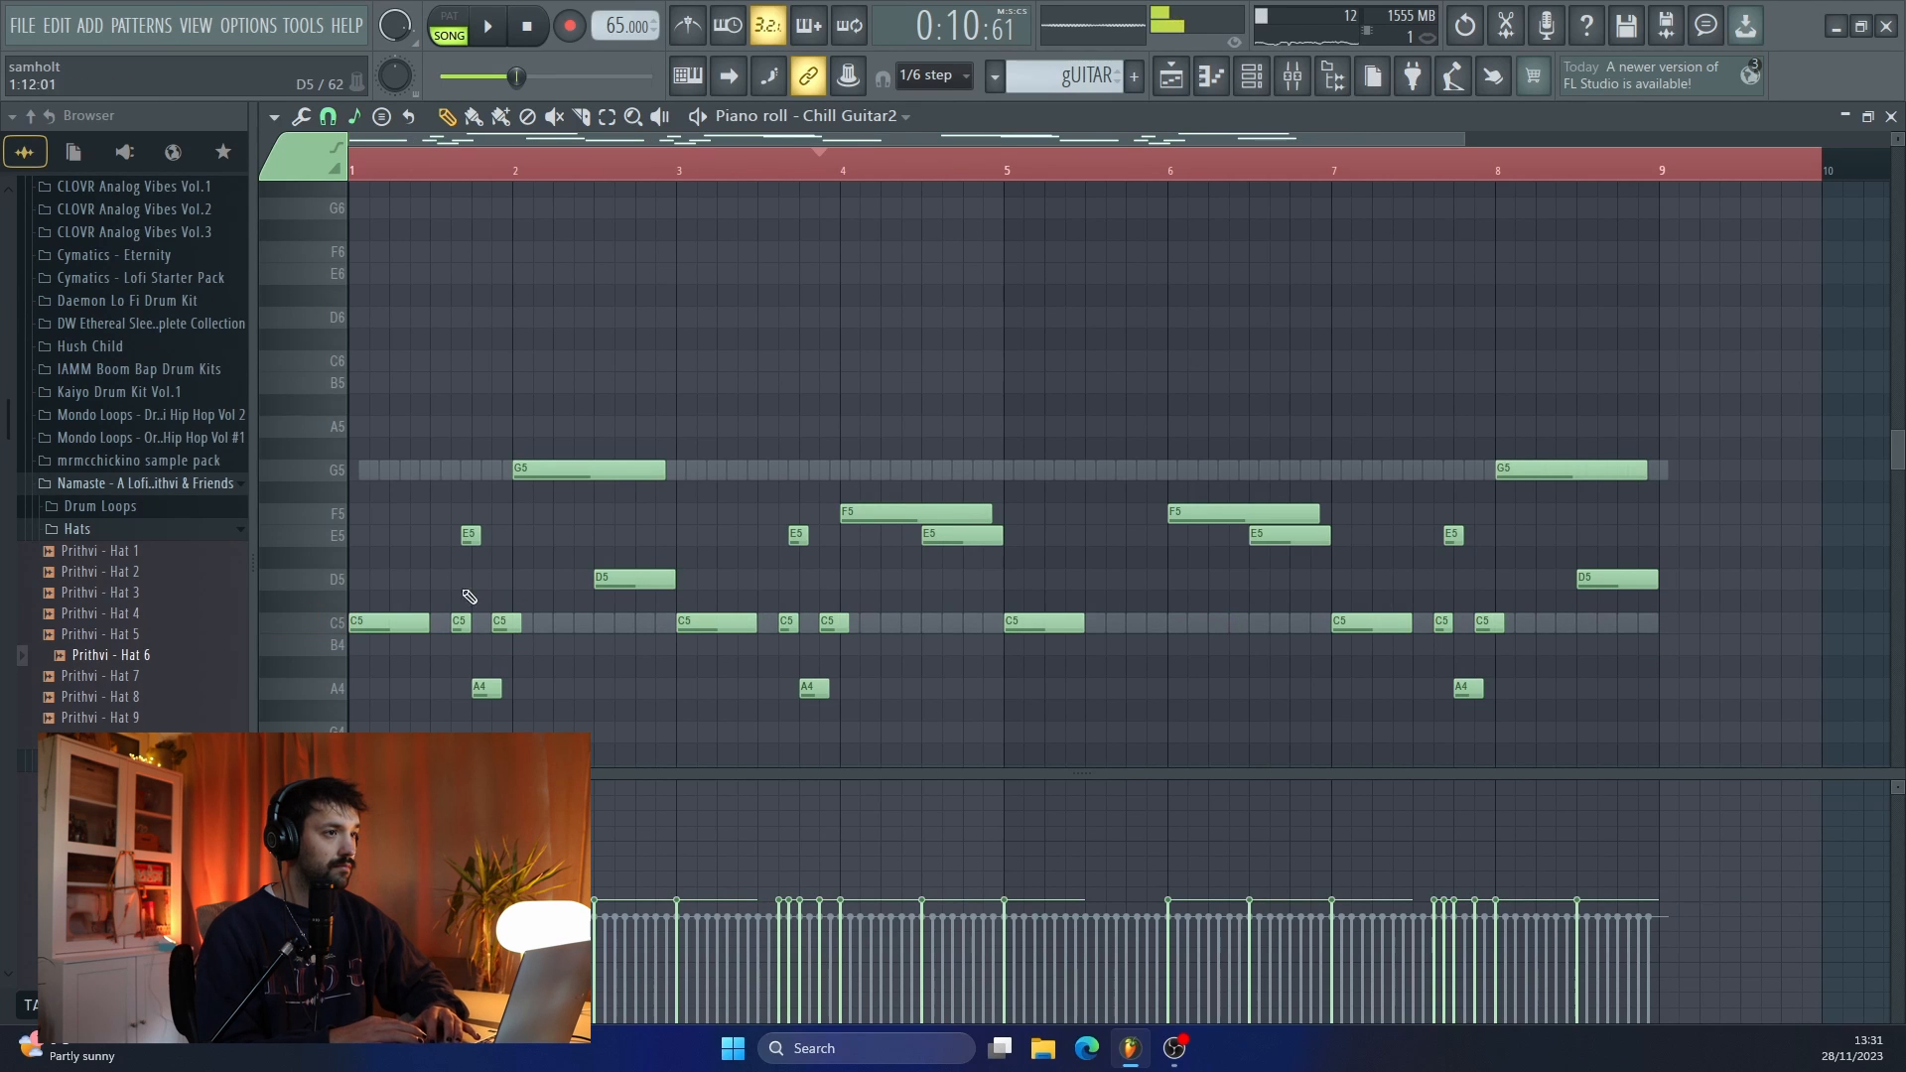
left_click(1386, 164)
key("space")
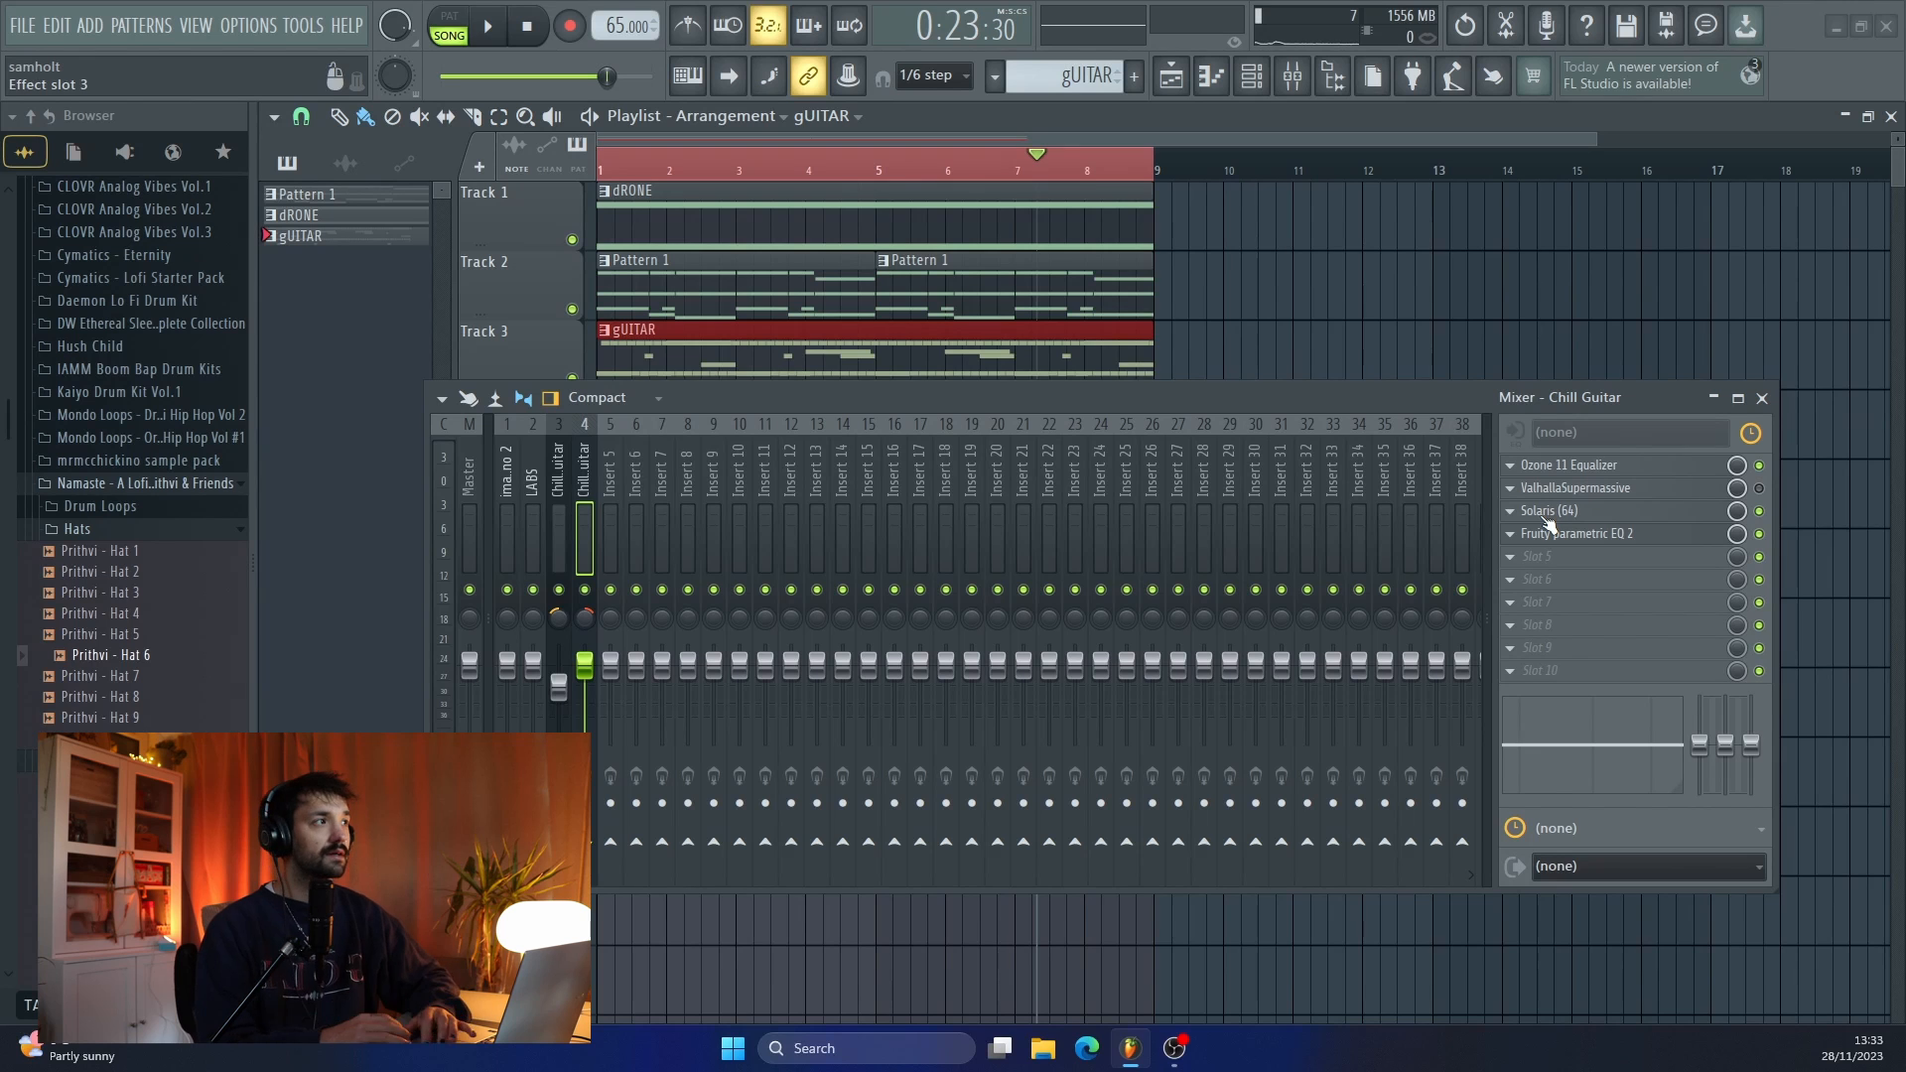
- Add a second LABS channel with a D3, C3, B2, D3, C3 bass line in Pattern 1 and Fruity Parametric EQ 2 on mixer track 5
left_click(1251, 79)
left_click_drag(854, 399, 1018, 644)
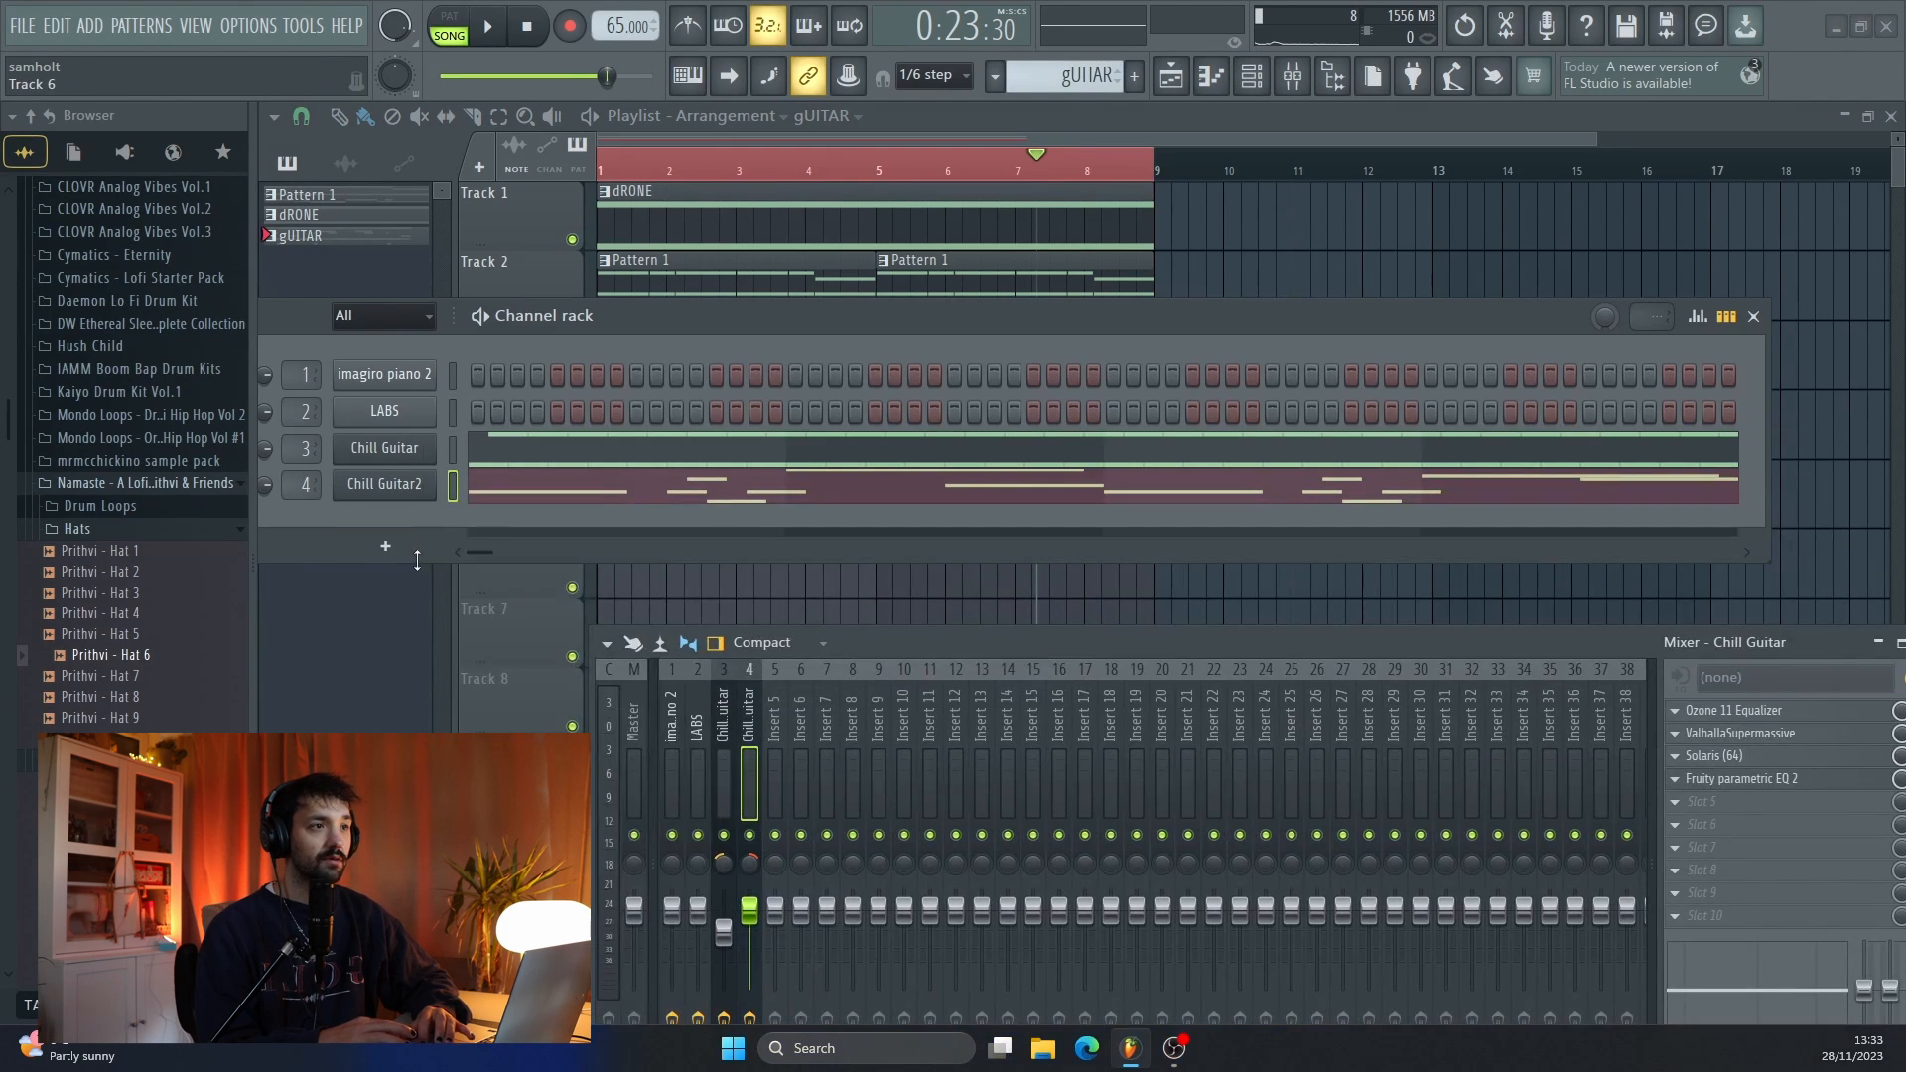
left_click(384, 546)
left_click(388, 545)
key("space")
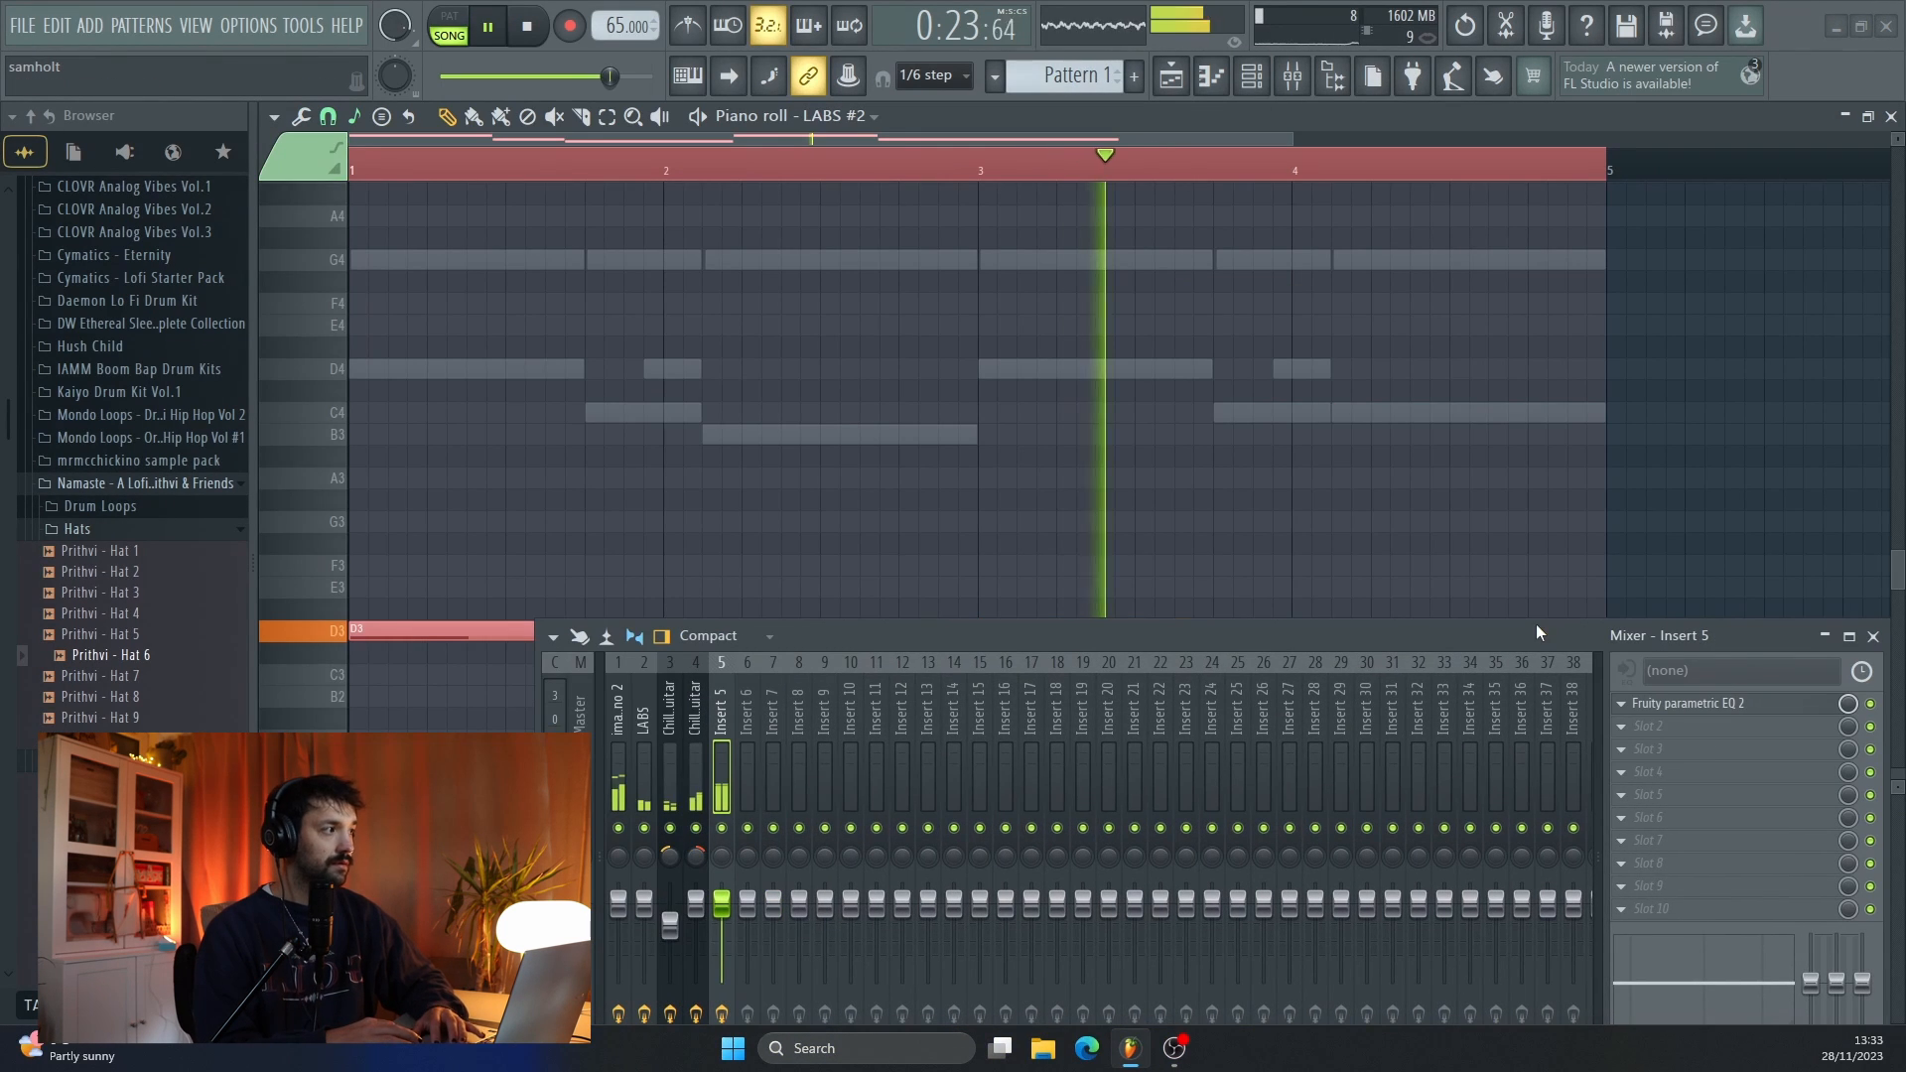
left_click(1874, 637)
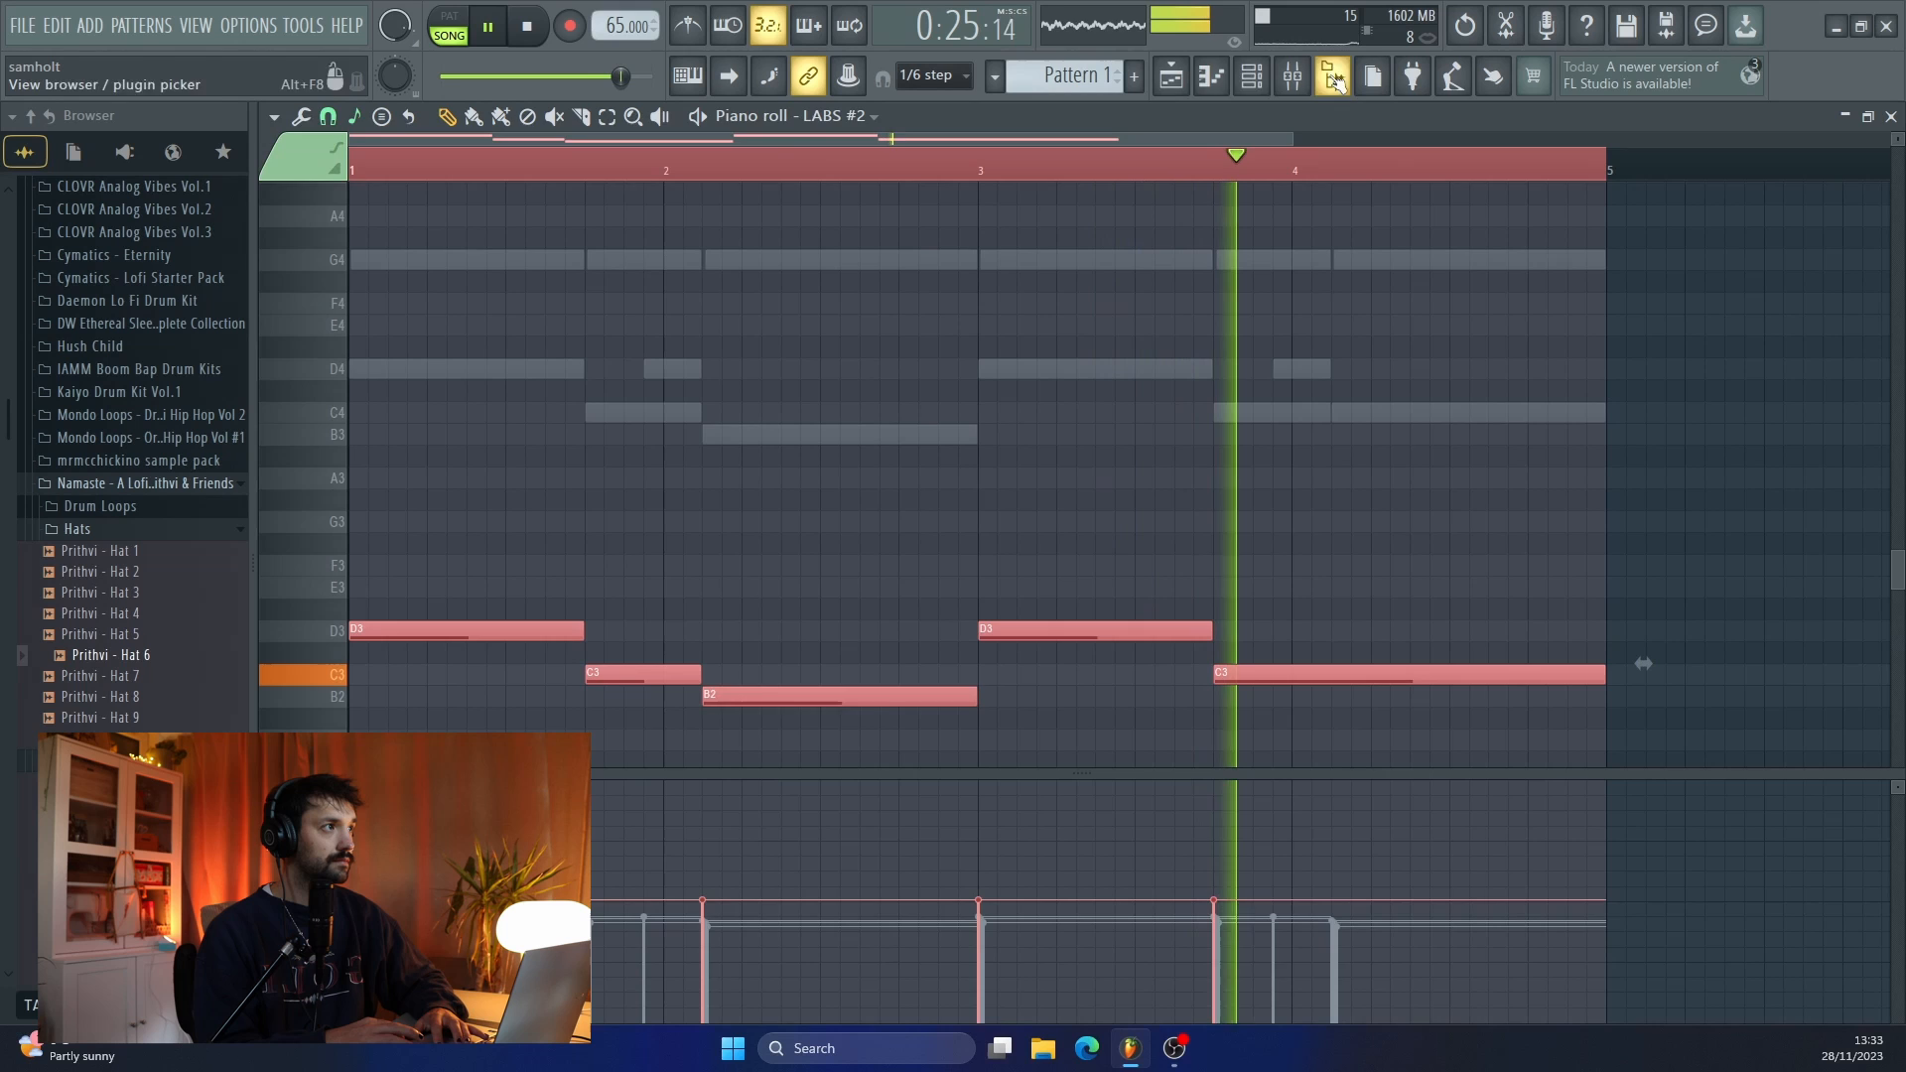
- In Chill Guitar2, place a copied short lead-in before bar 6, rework it to C5, E5, C5, D5, and audition it
left_click(1171, 76)
scroll(1002, 239, "up", 2)
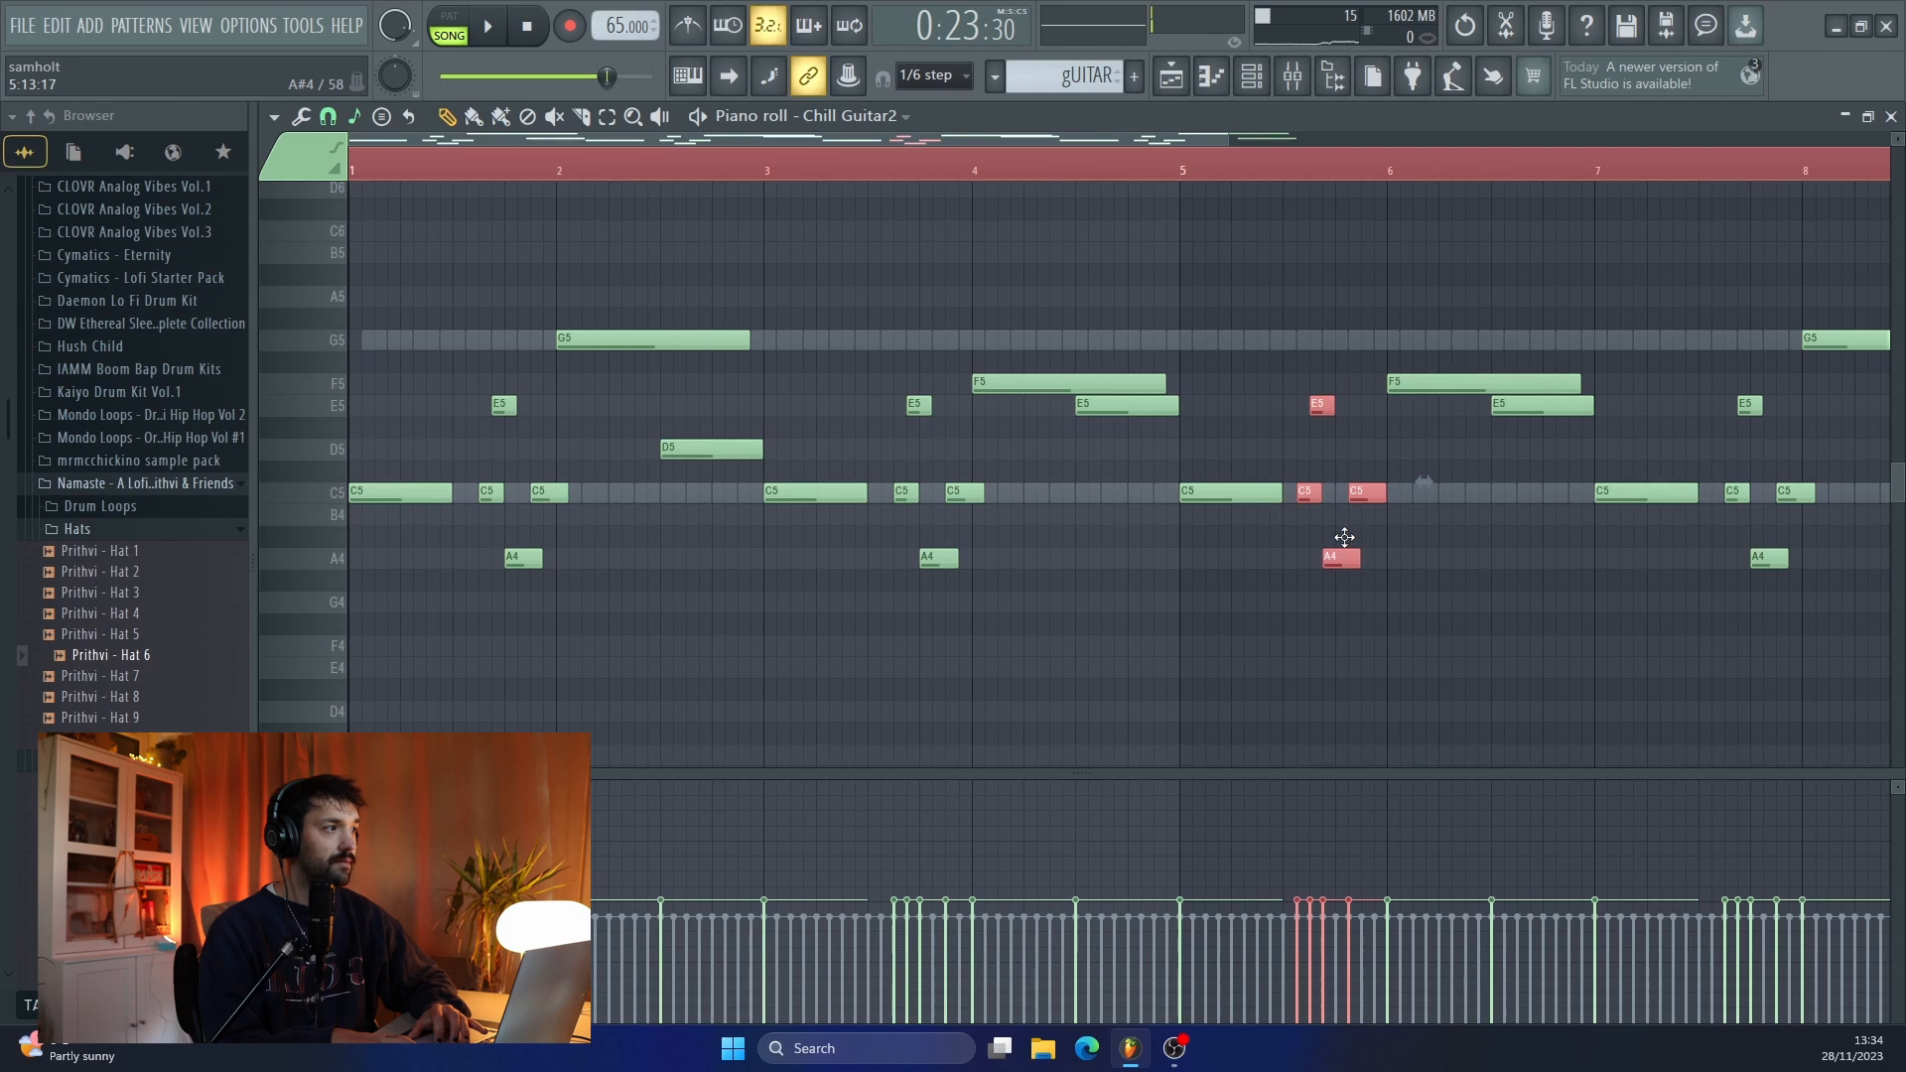
left_click(1363, 541)
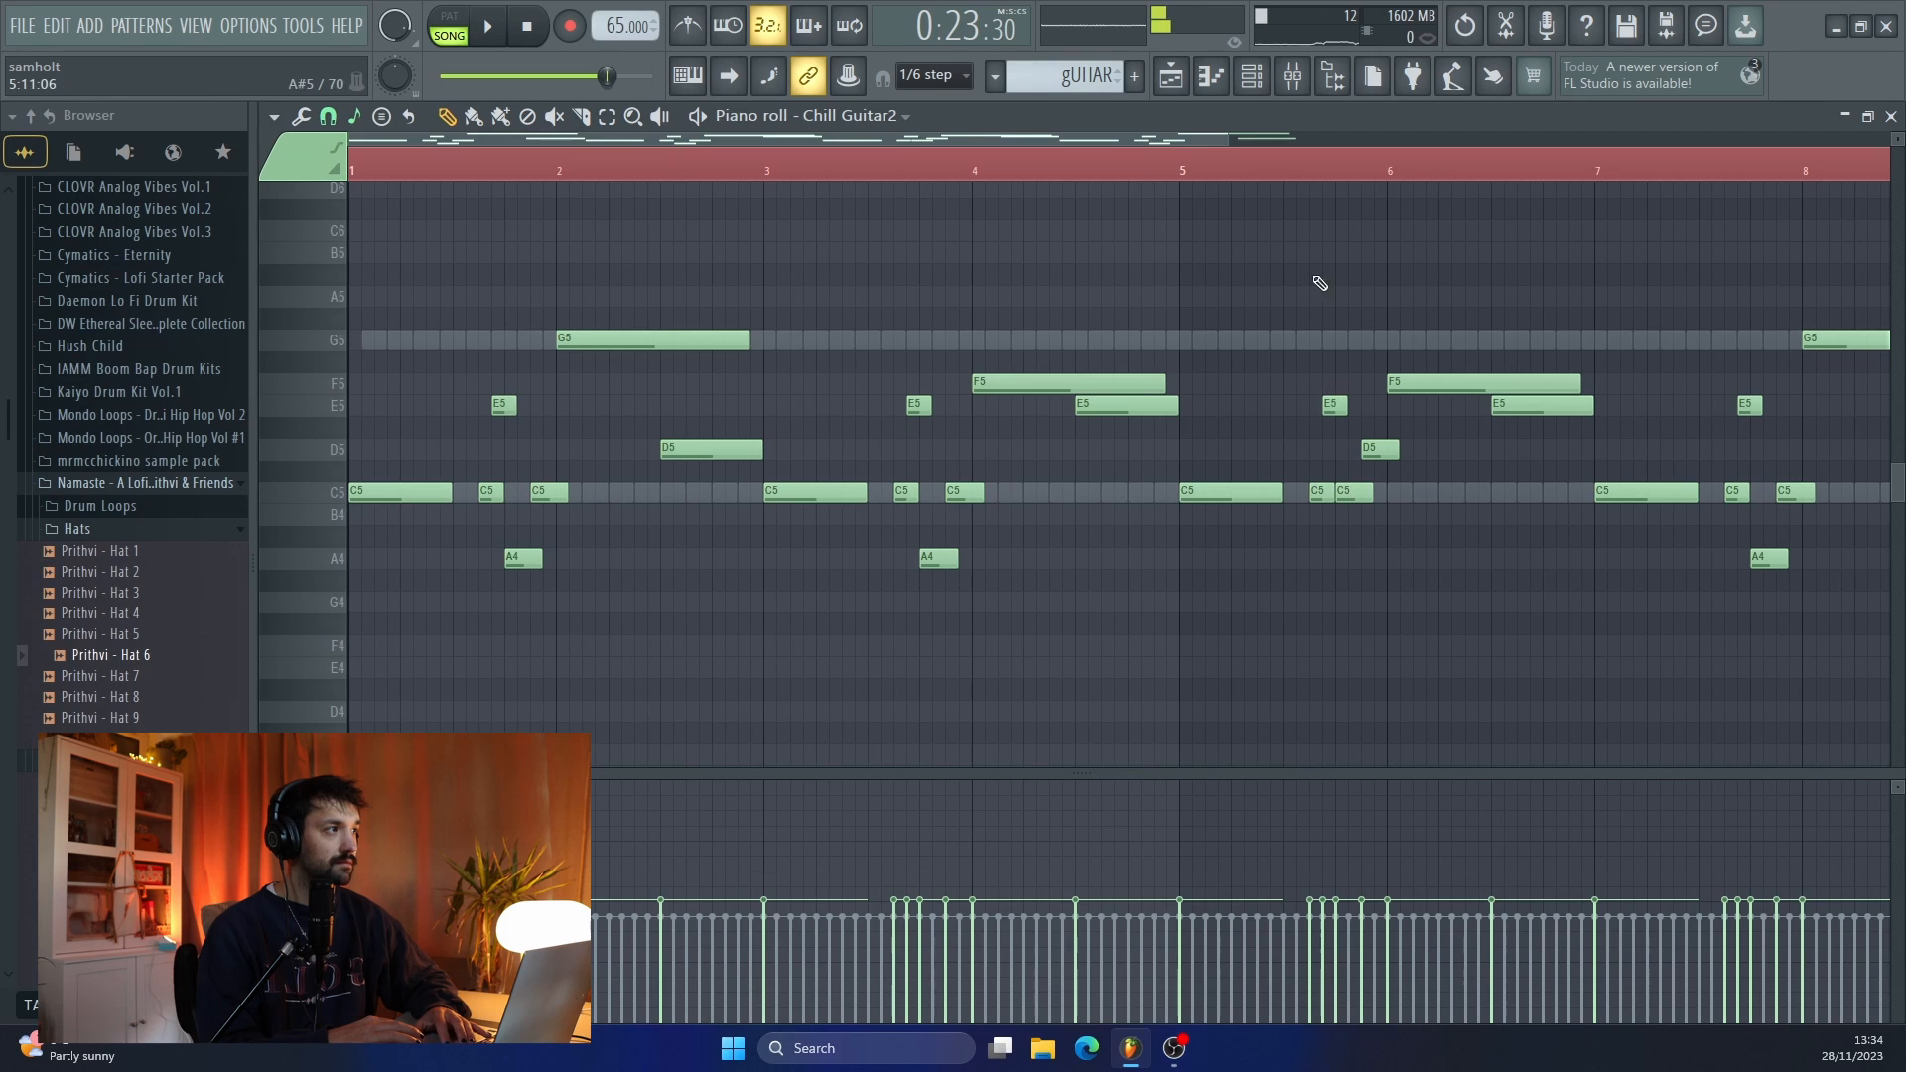
key("space")
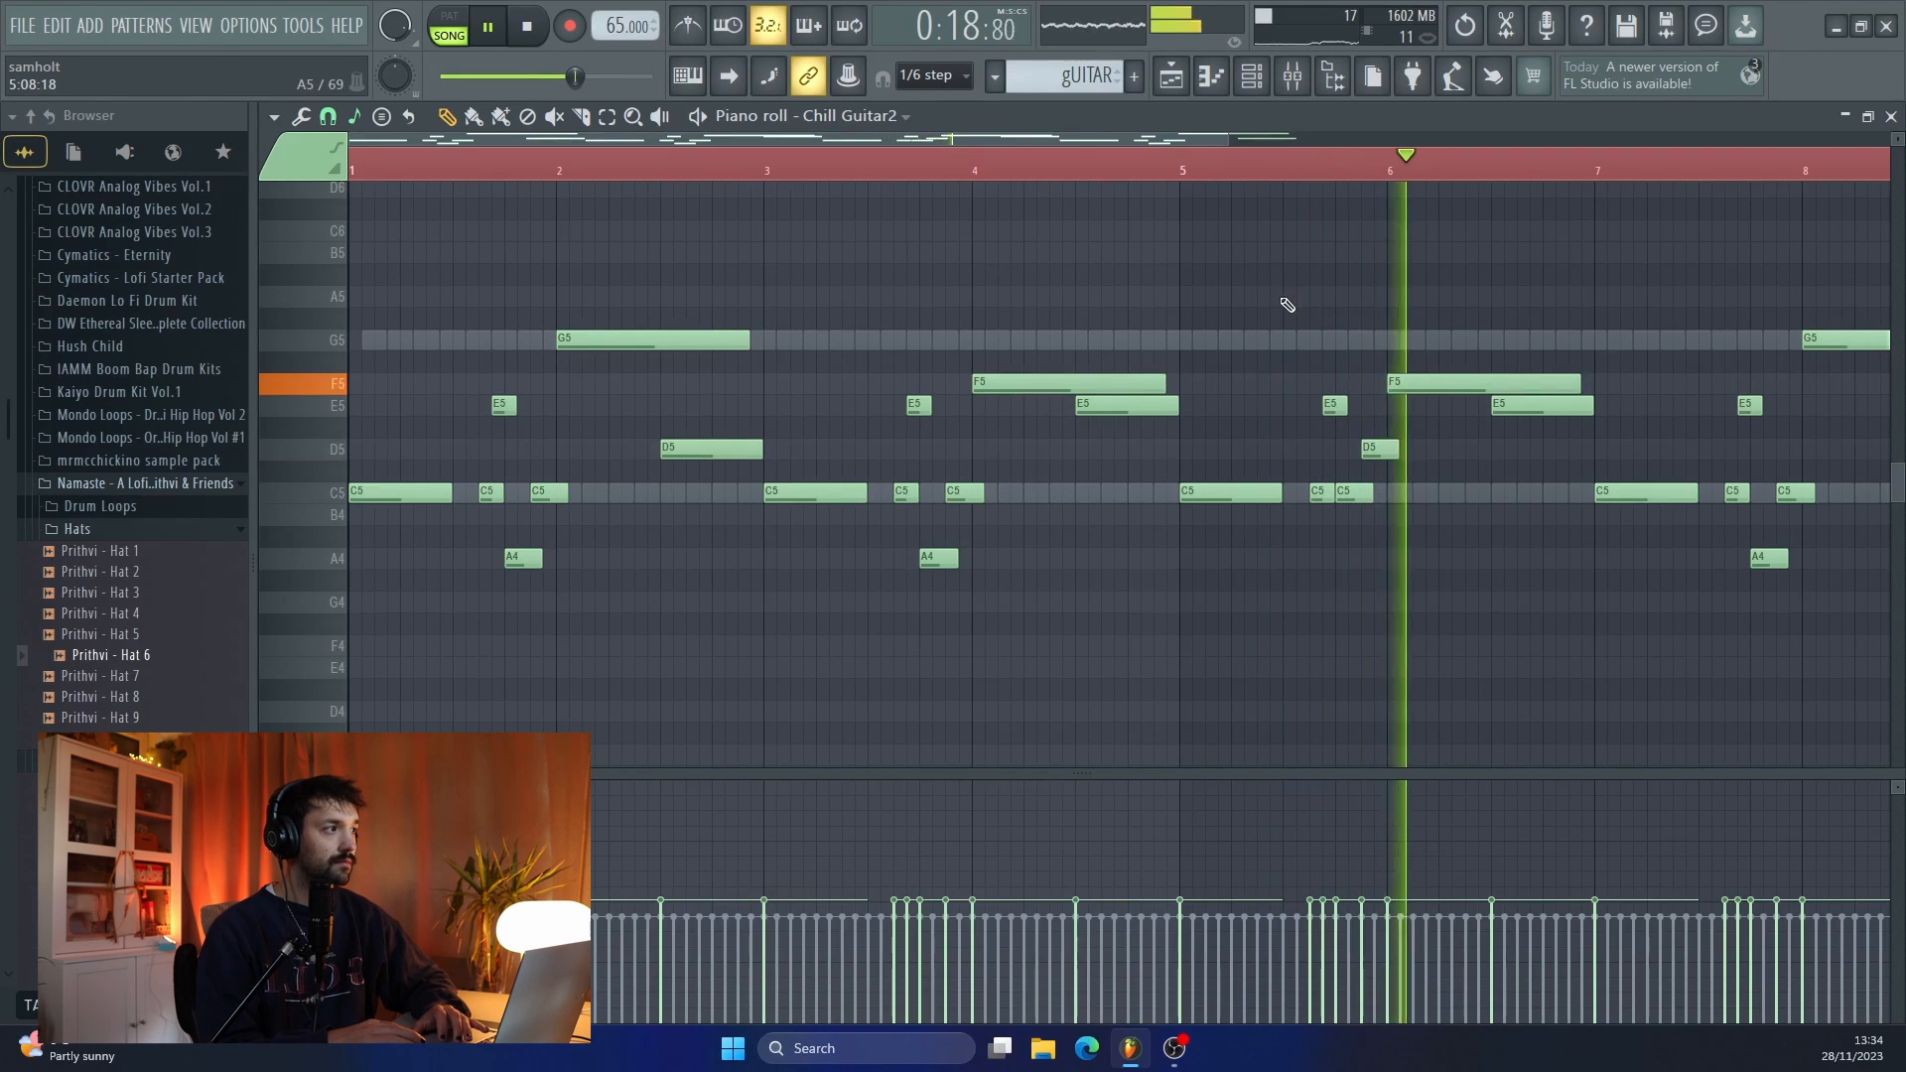
key("space")
- Lower the long note at bar 6 to C5 and the note following it to D5, and audition the phrase
left_click_drag(1416, 377, 1412, 484)
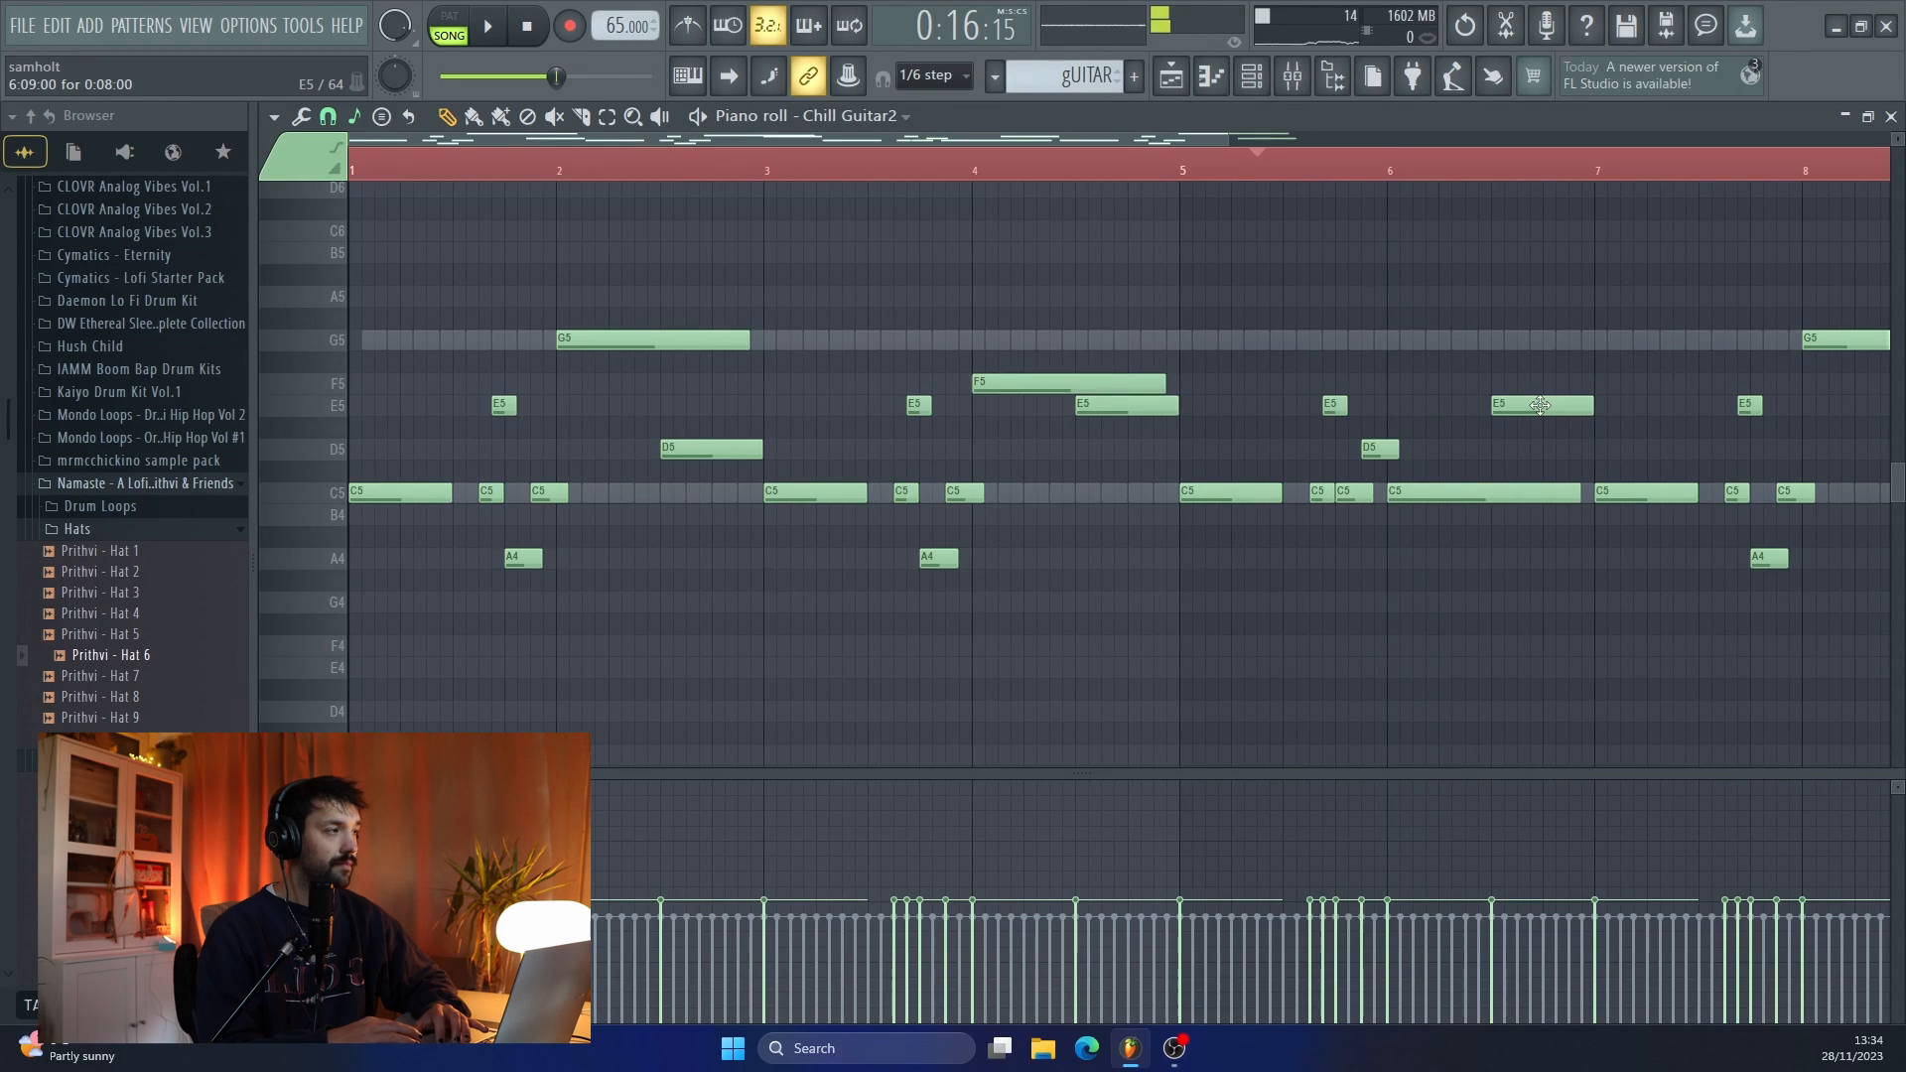
left_click_drag(1540, 405, 1540, 442)
key("space")
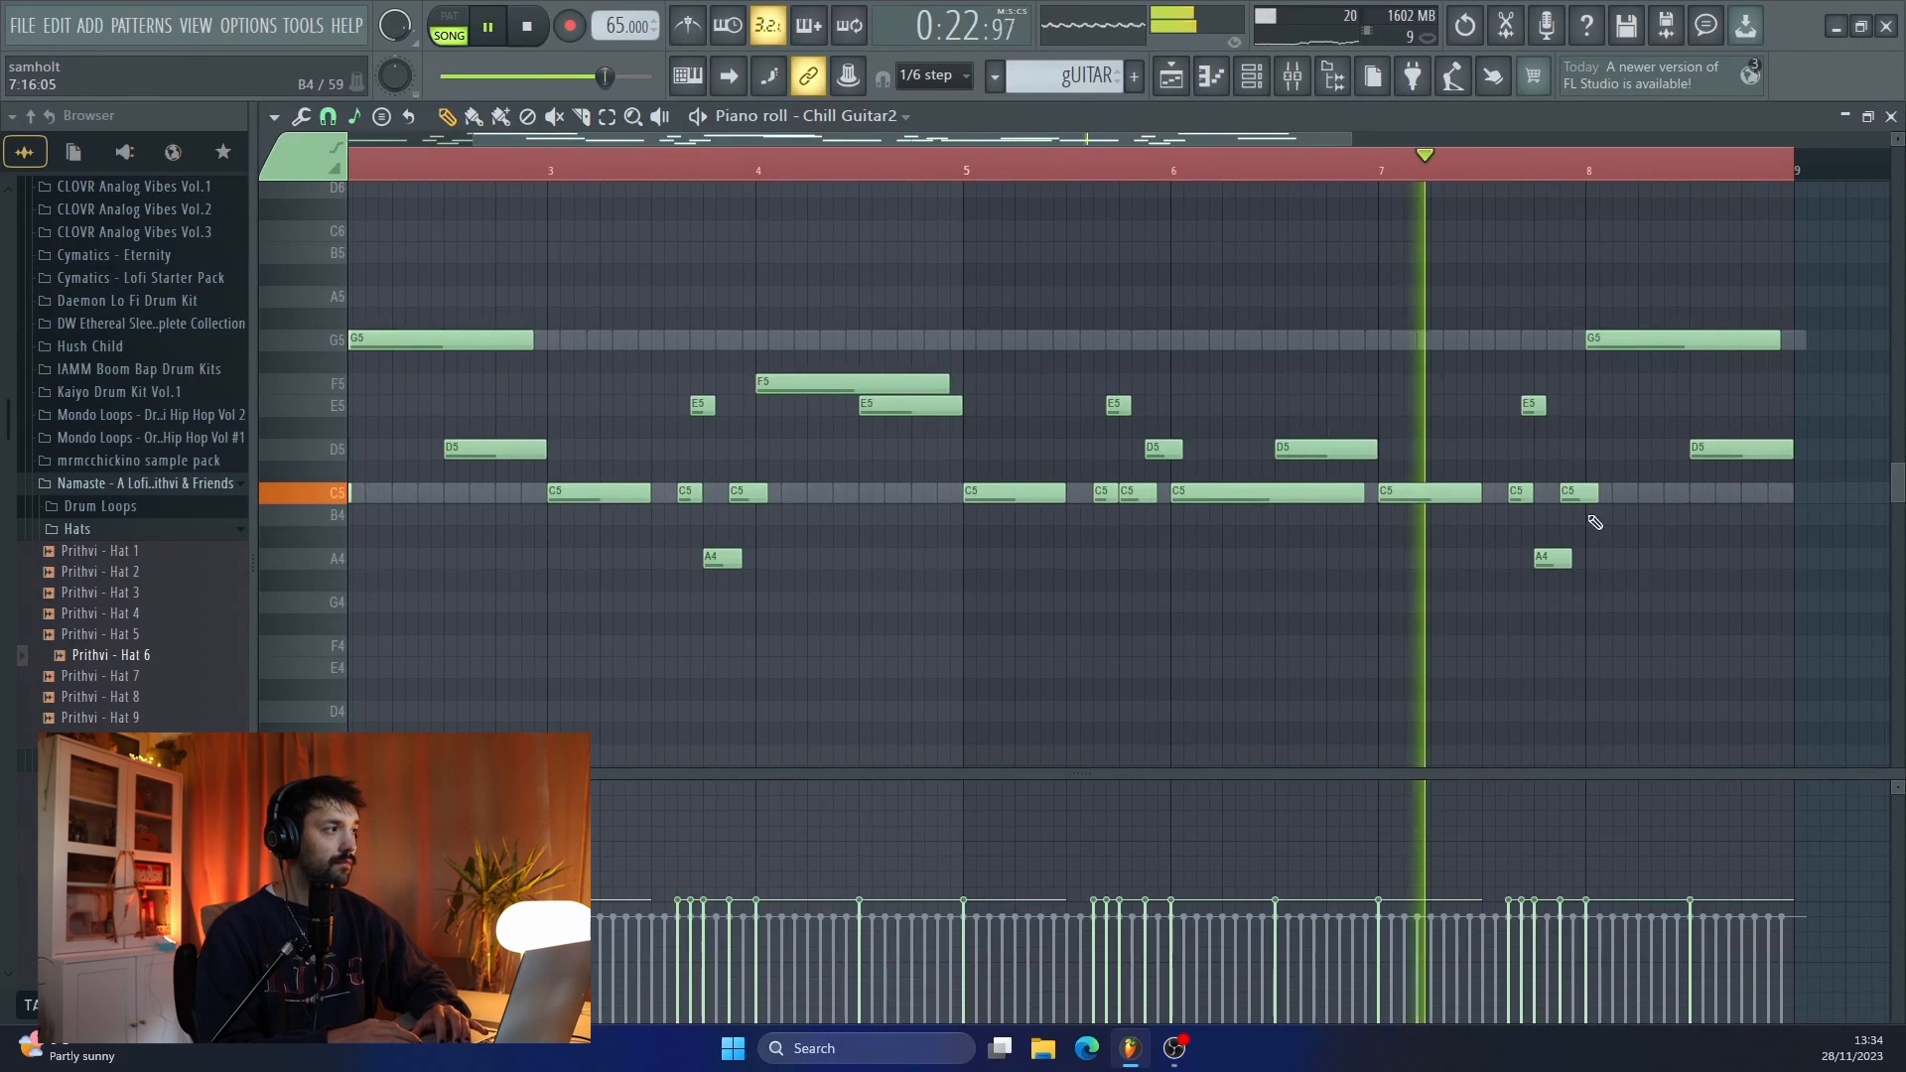
key("space")
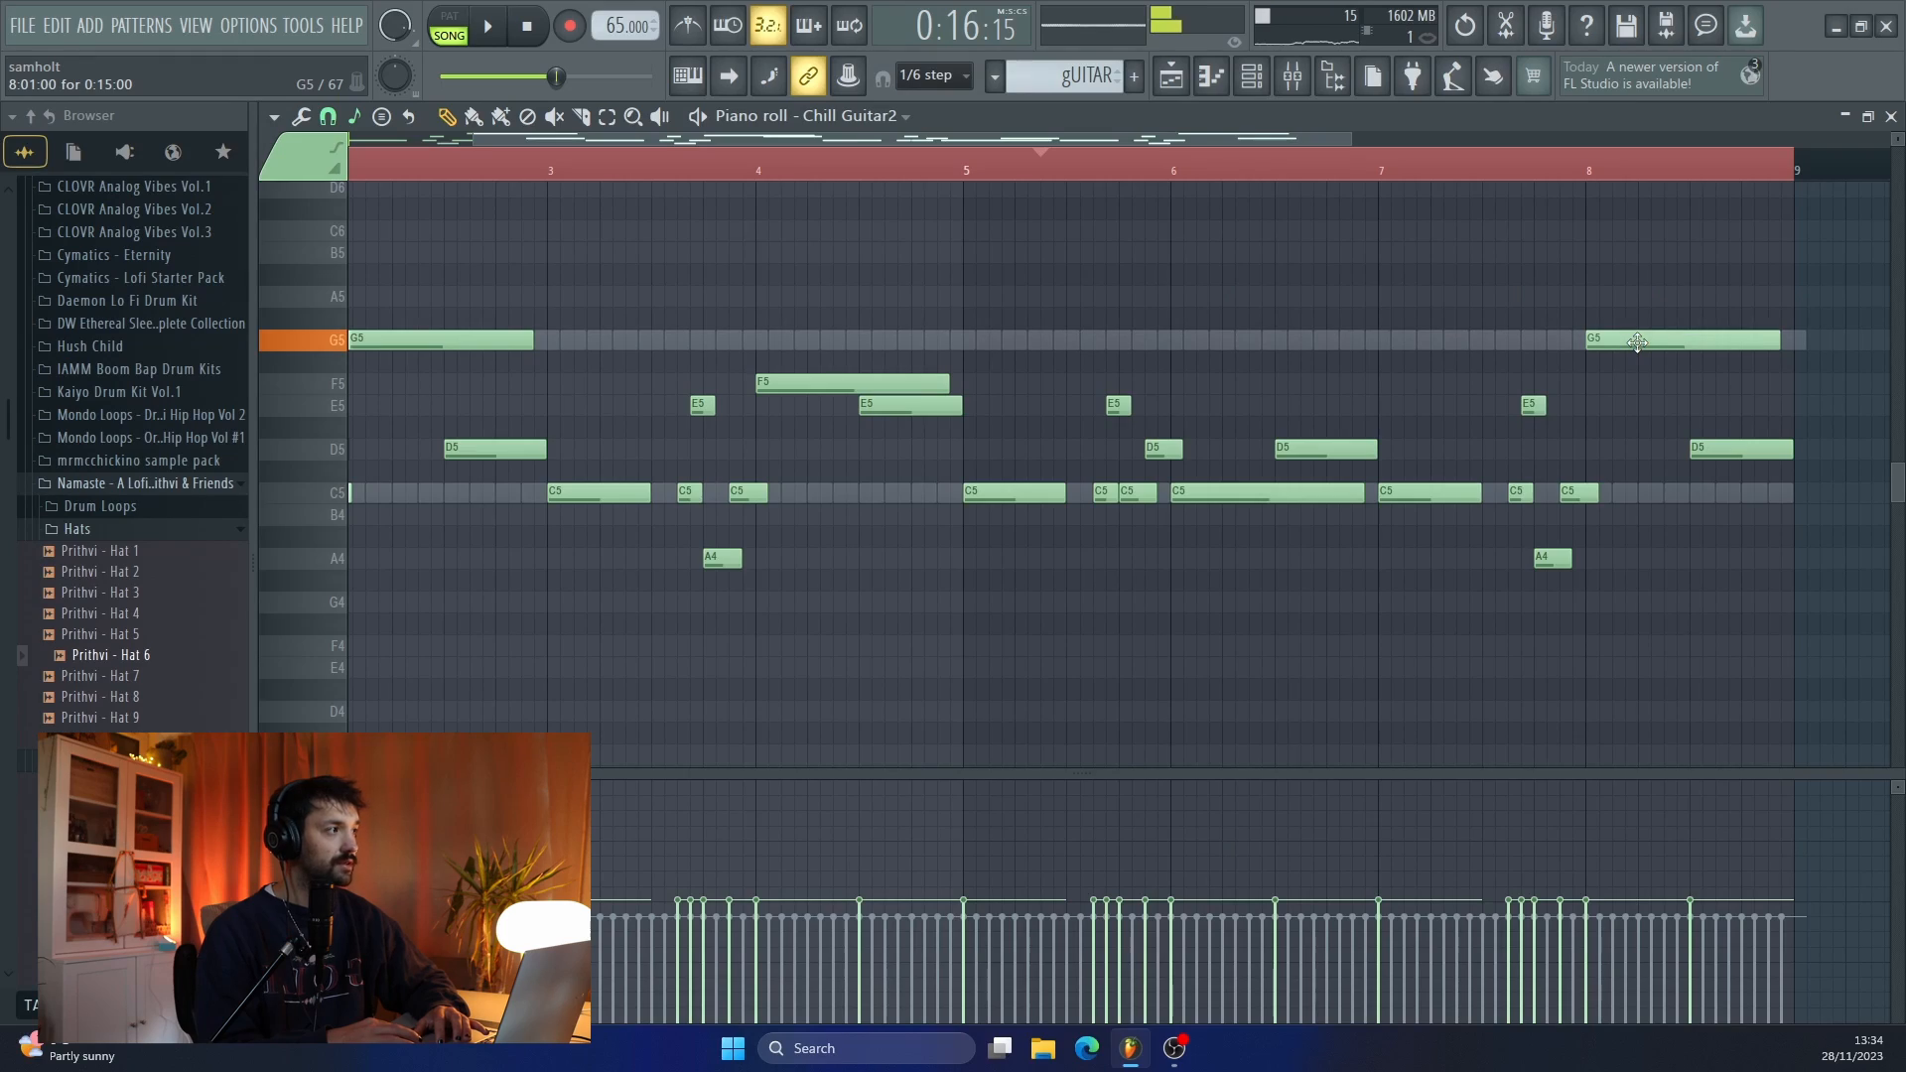
- Lower the long note at bar 8 to C5 and play back the melody's ending
left_click_drag(1639, 342, 1645, 489)
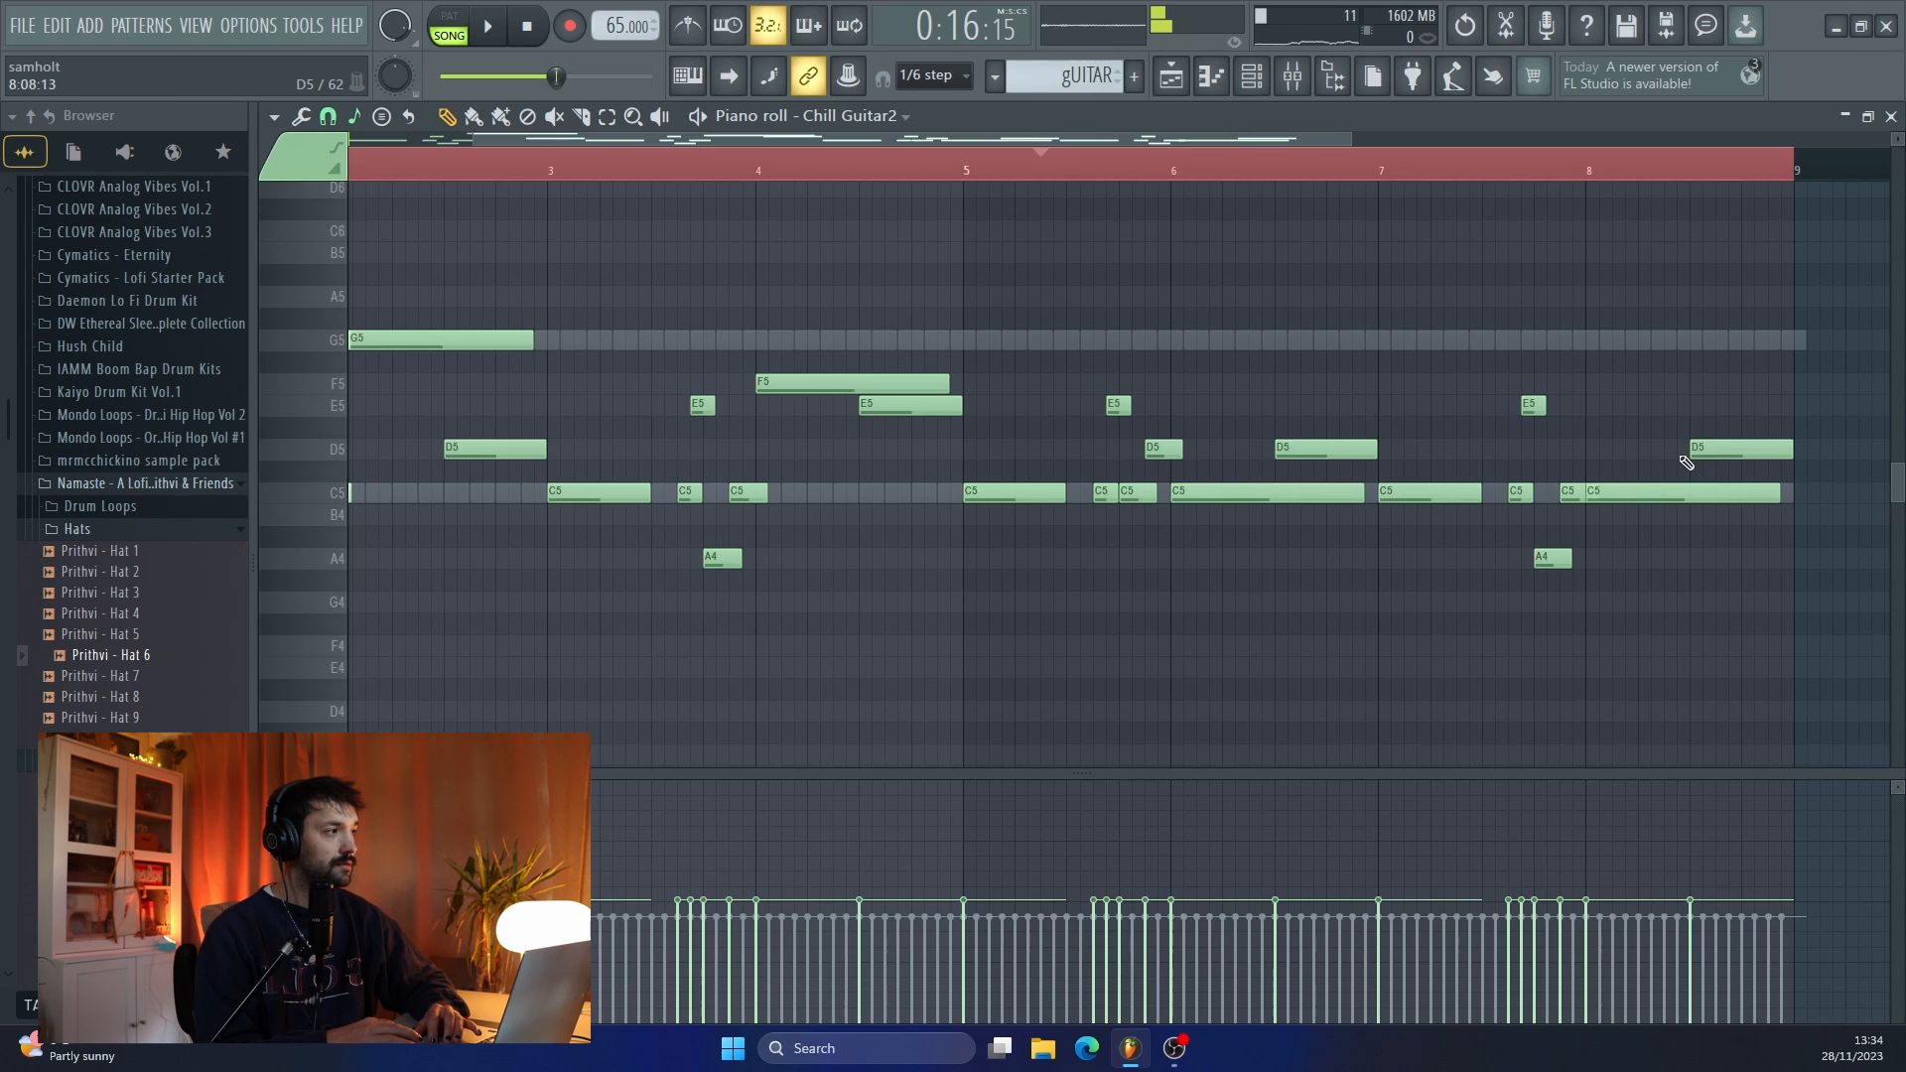
left_click(1475, 170)
key("space")
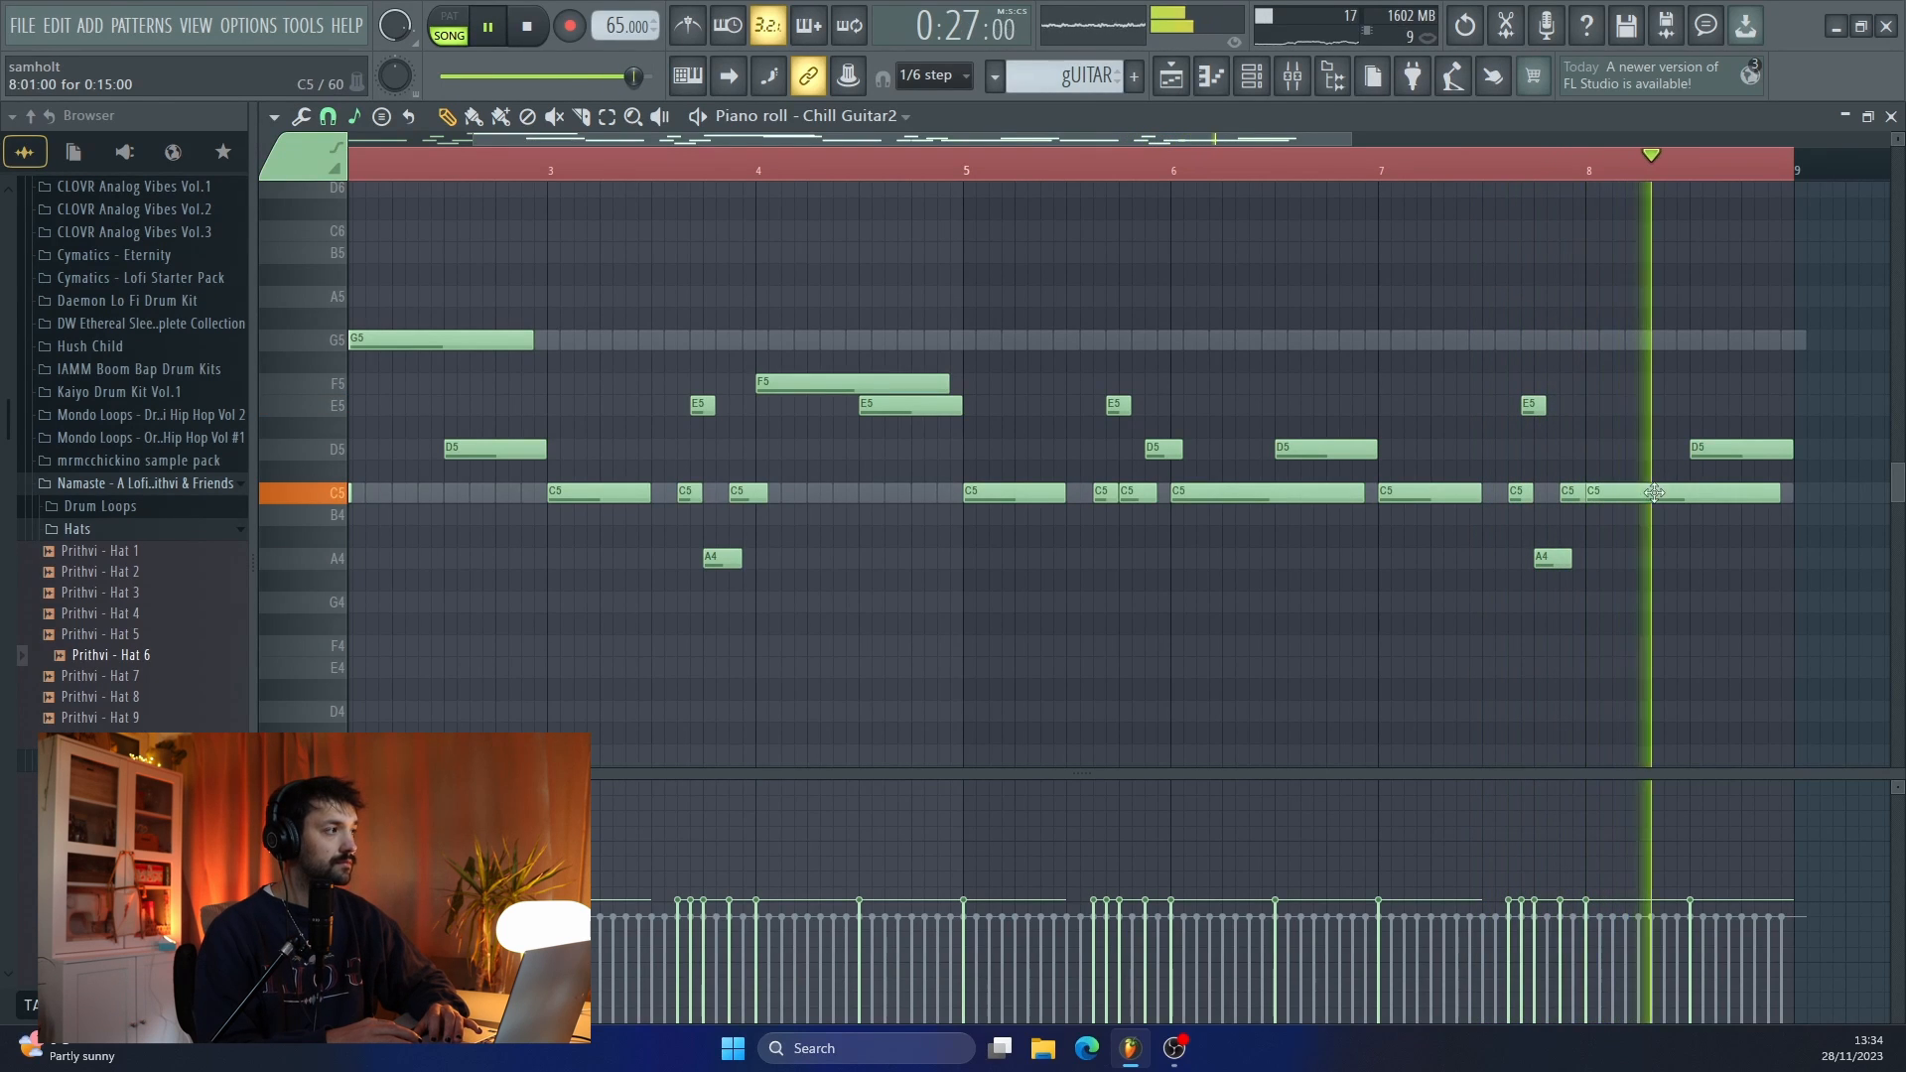
scroll(1654, 493, "down", 2)
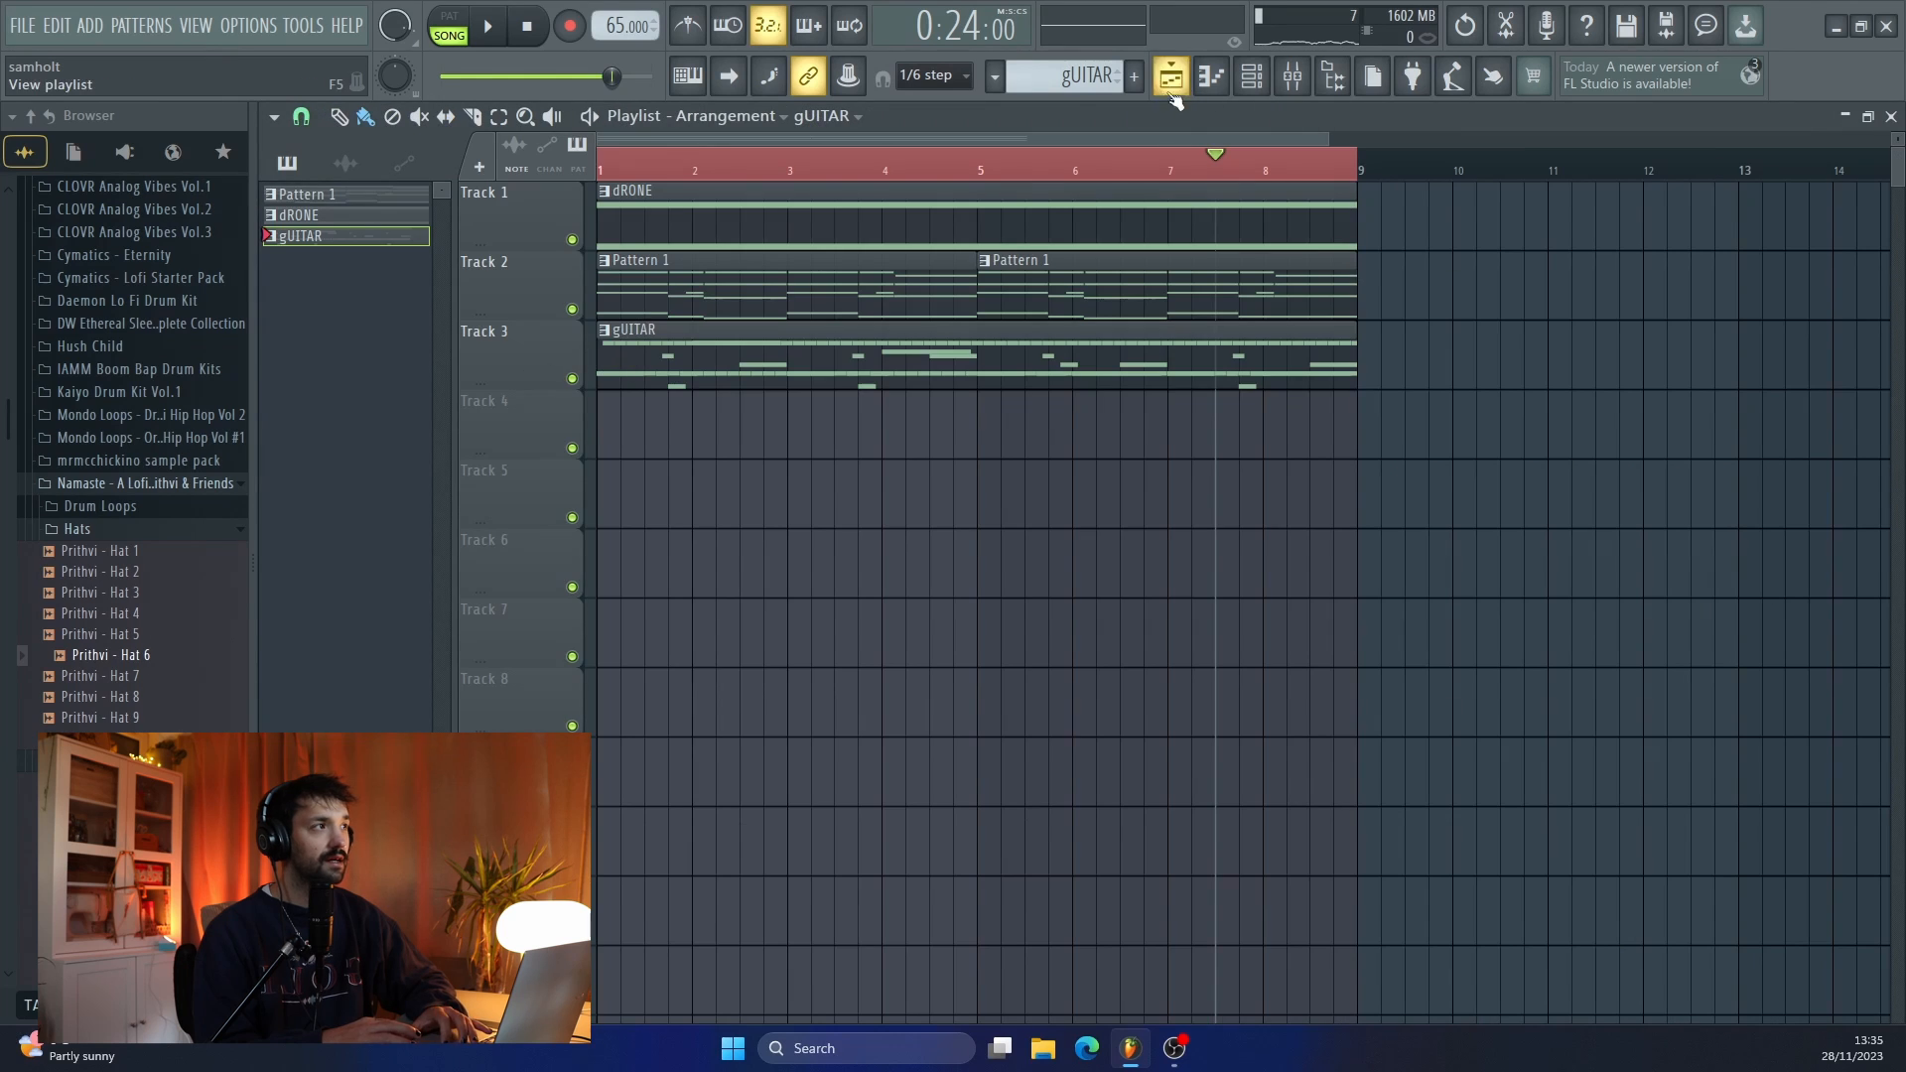
- Play the arrangement from the start and unmute the Chill Guitar, Chill Guitar2 and LABS #2 channels one after another
key("F6")
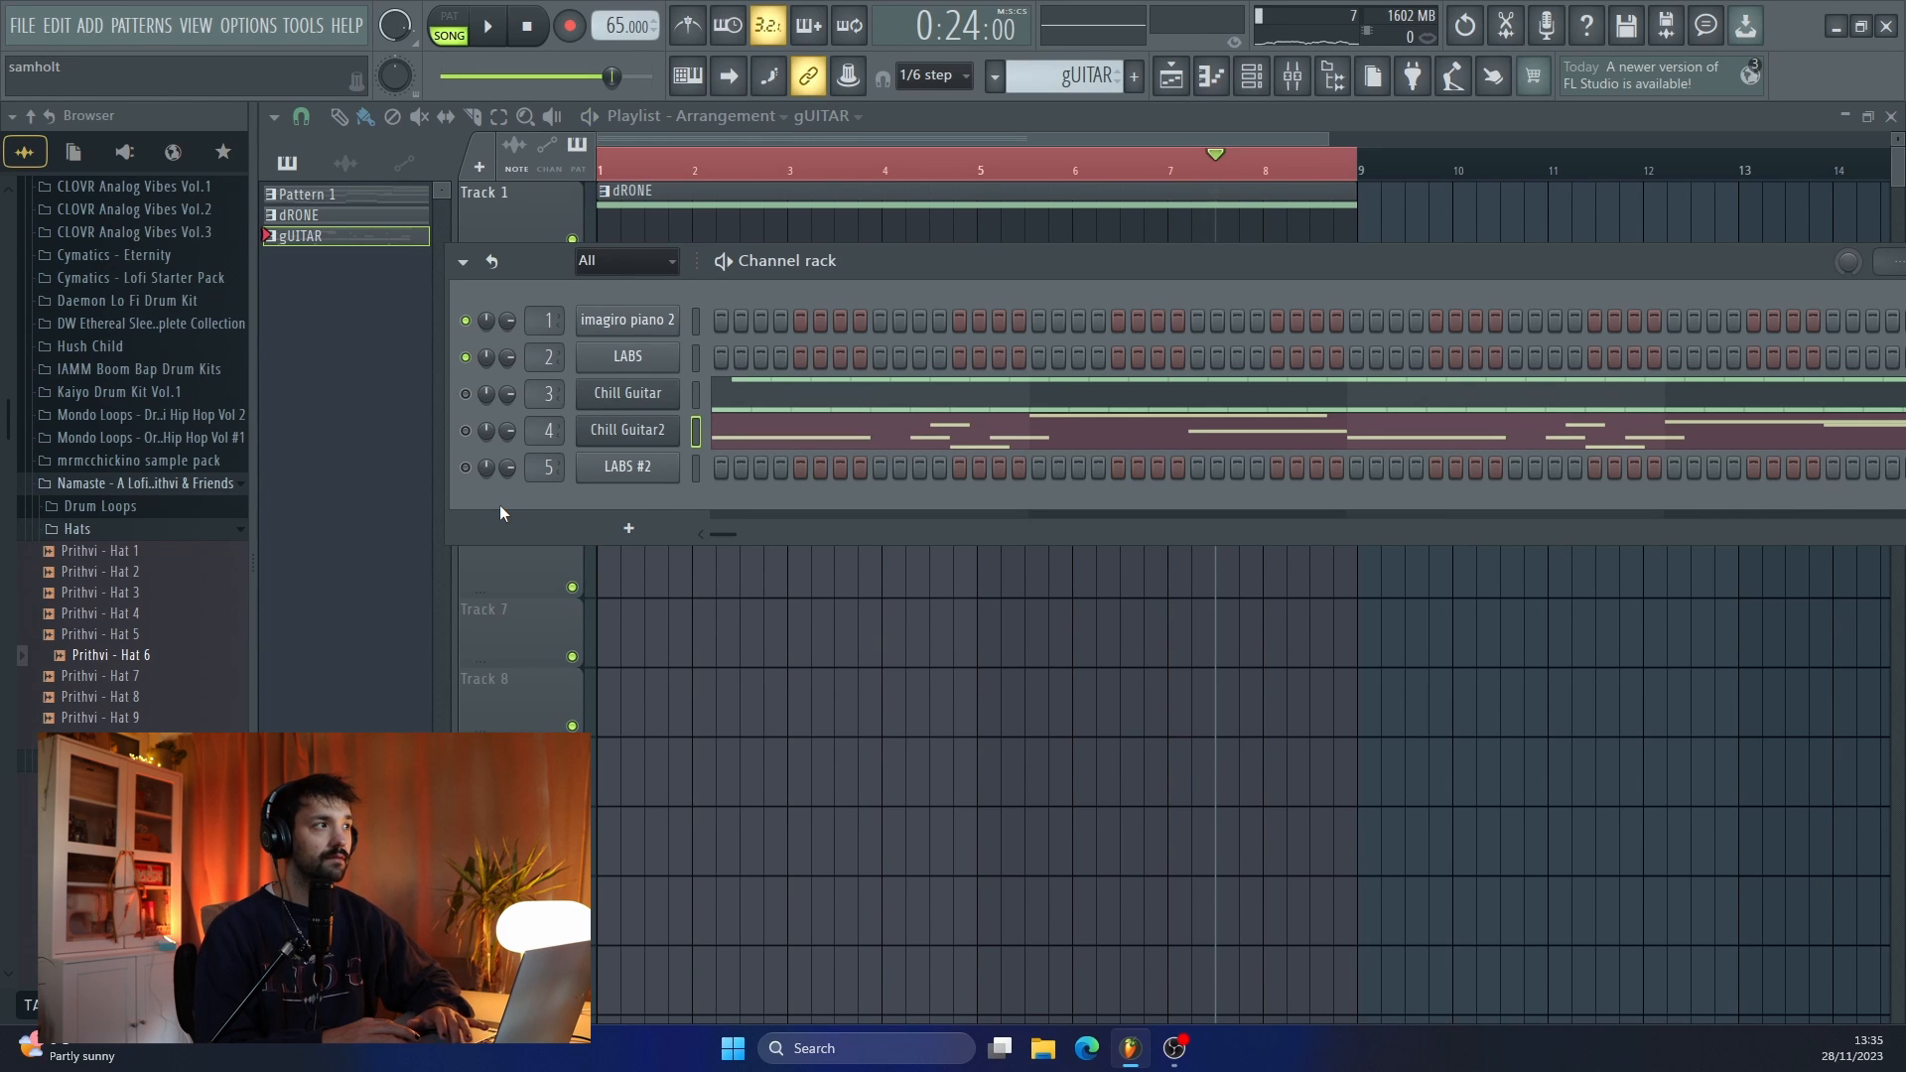
key("F6")
key("space")
left_click(1253, 77)
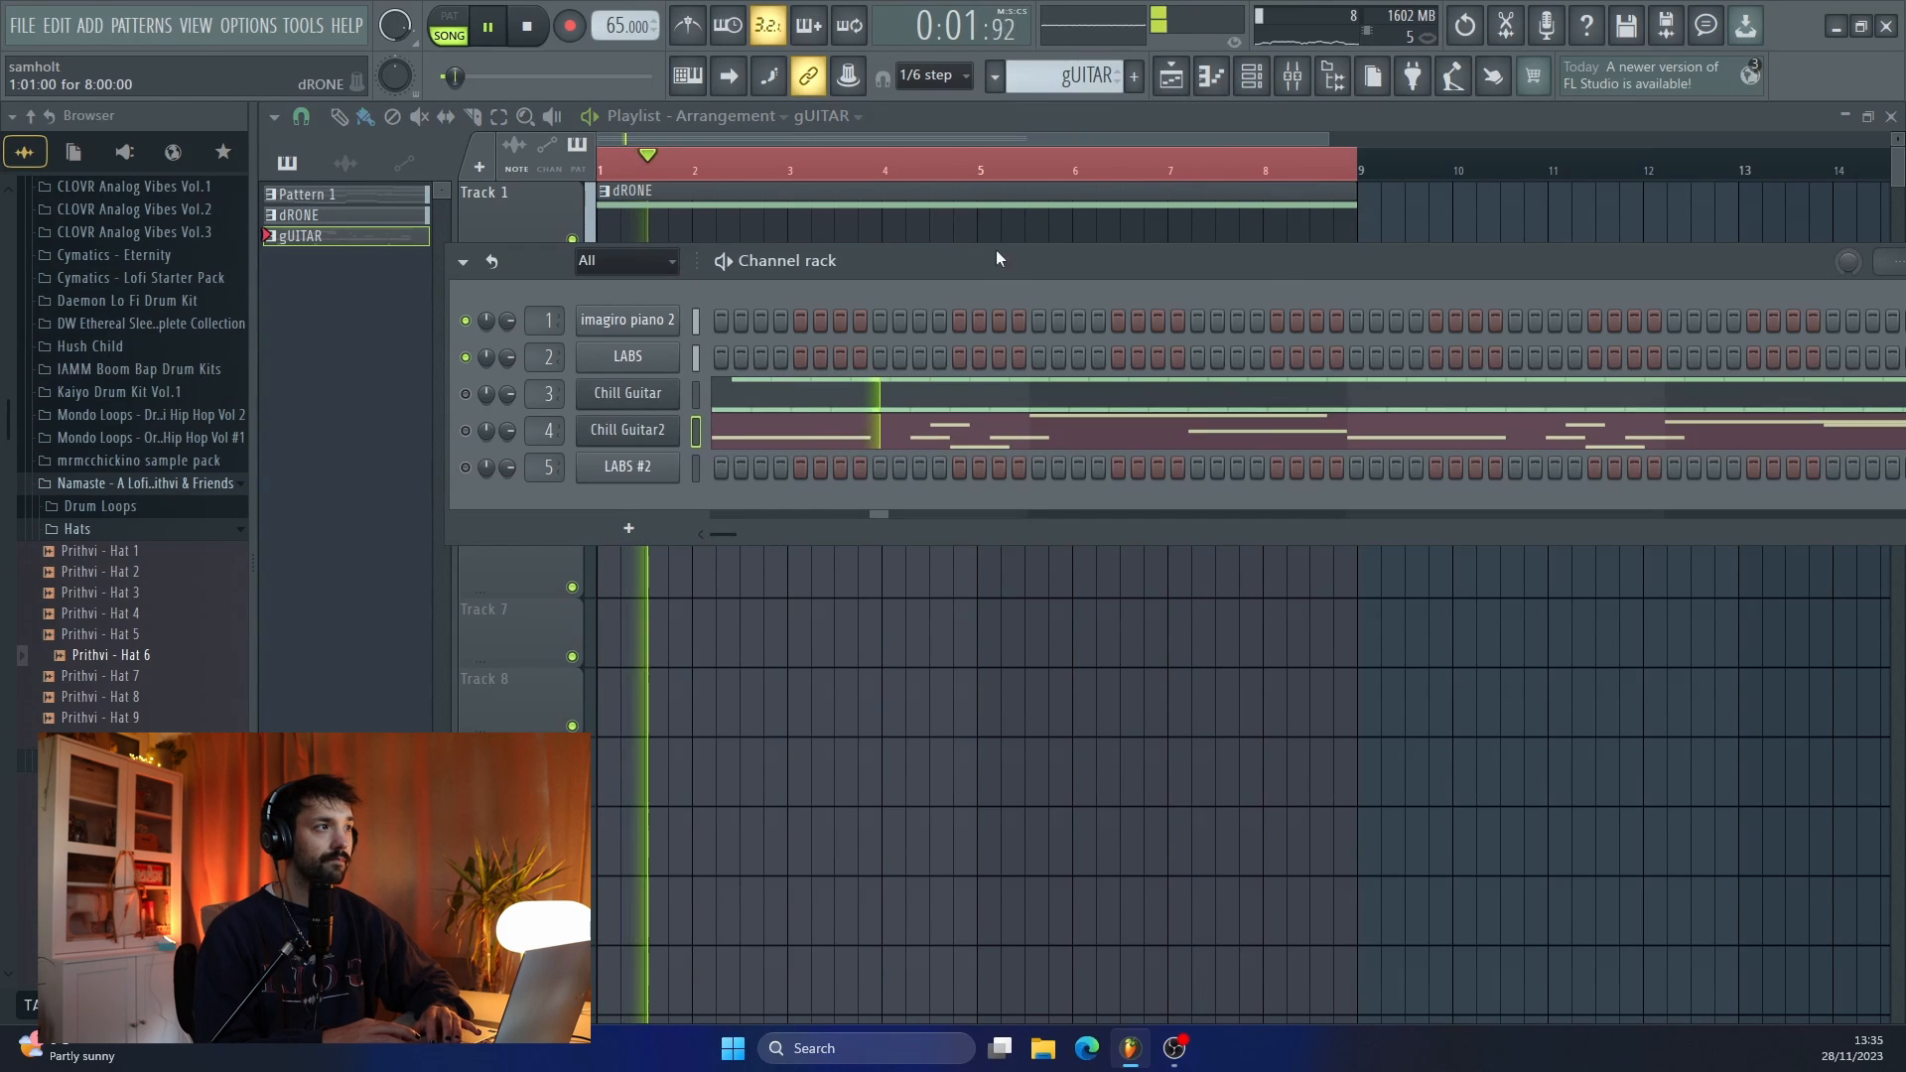
left_click_drag(996, 263, 1096, 489)
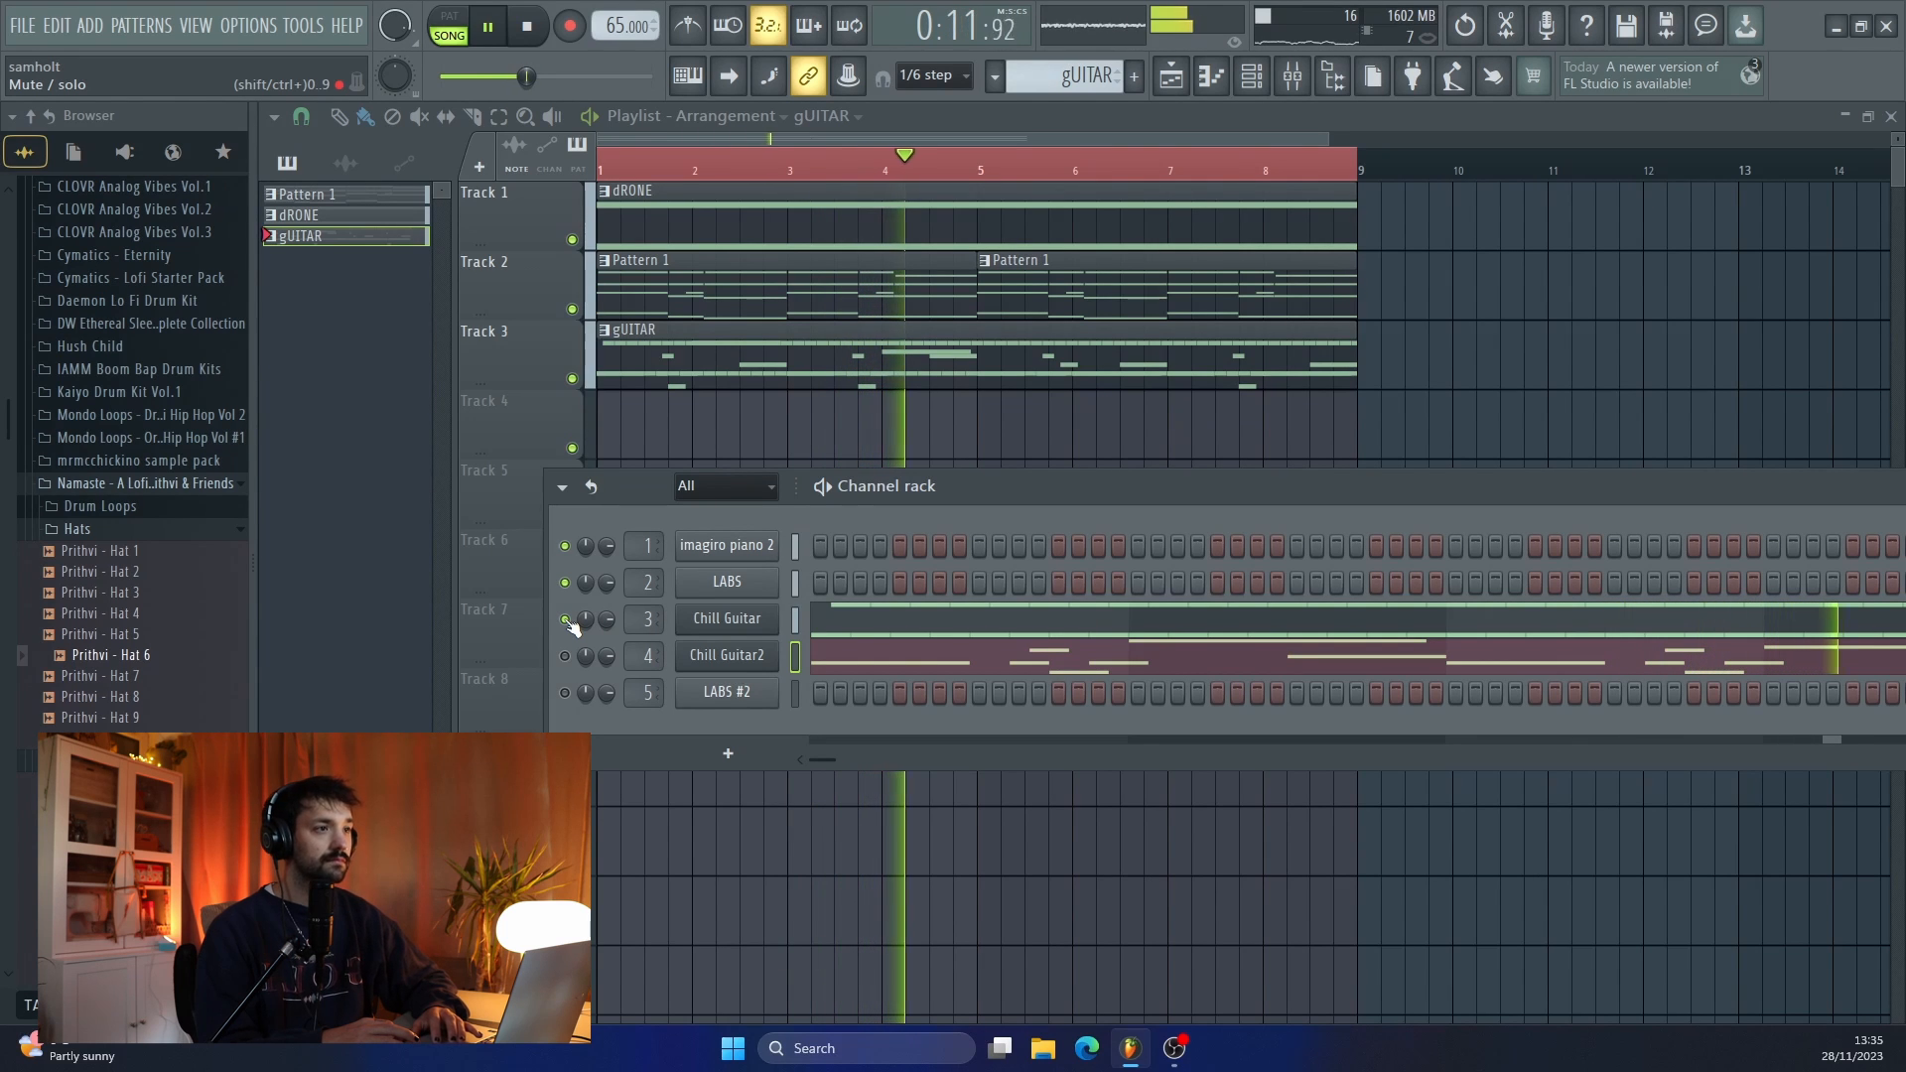
left_click(567, 656)
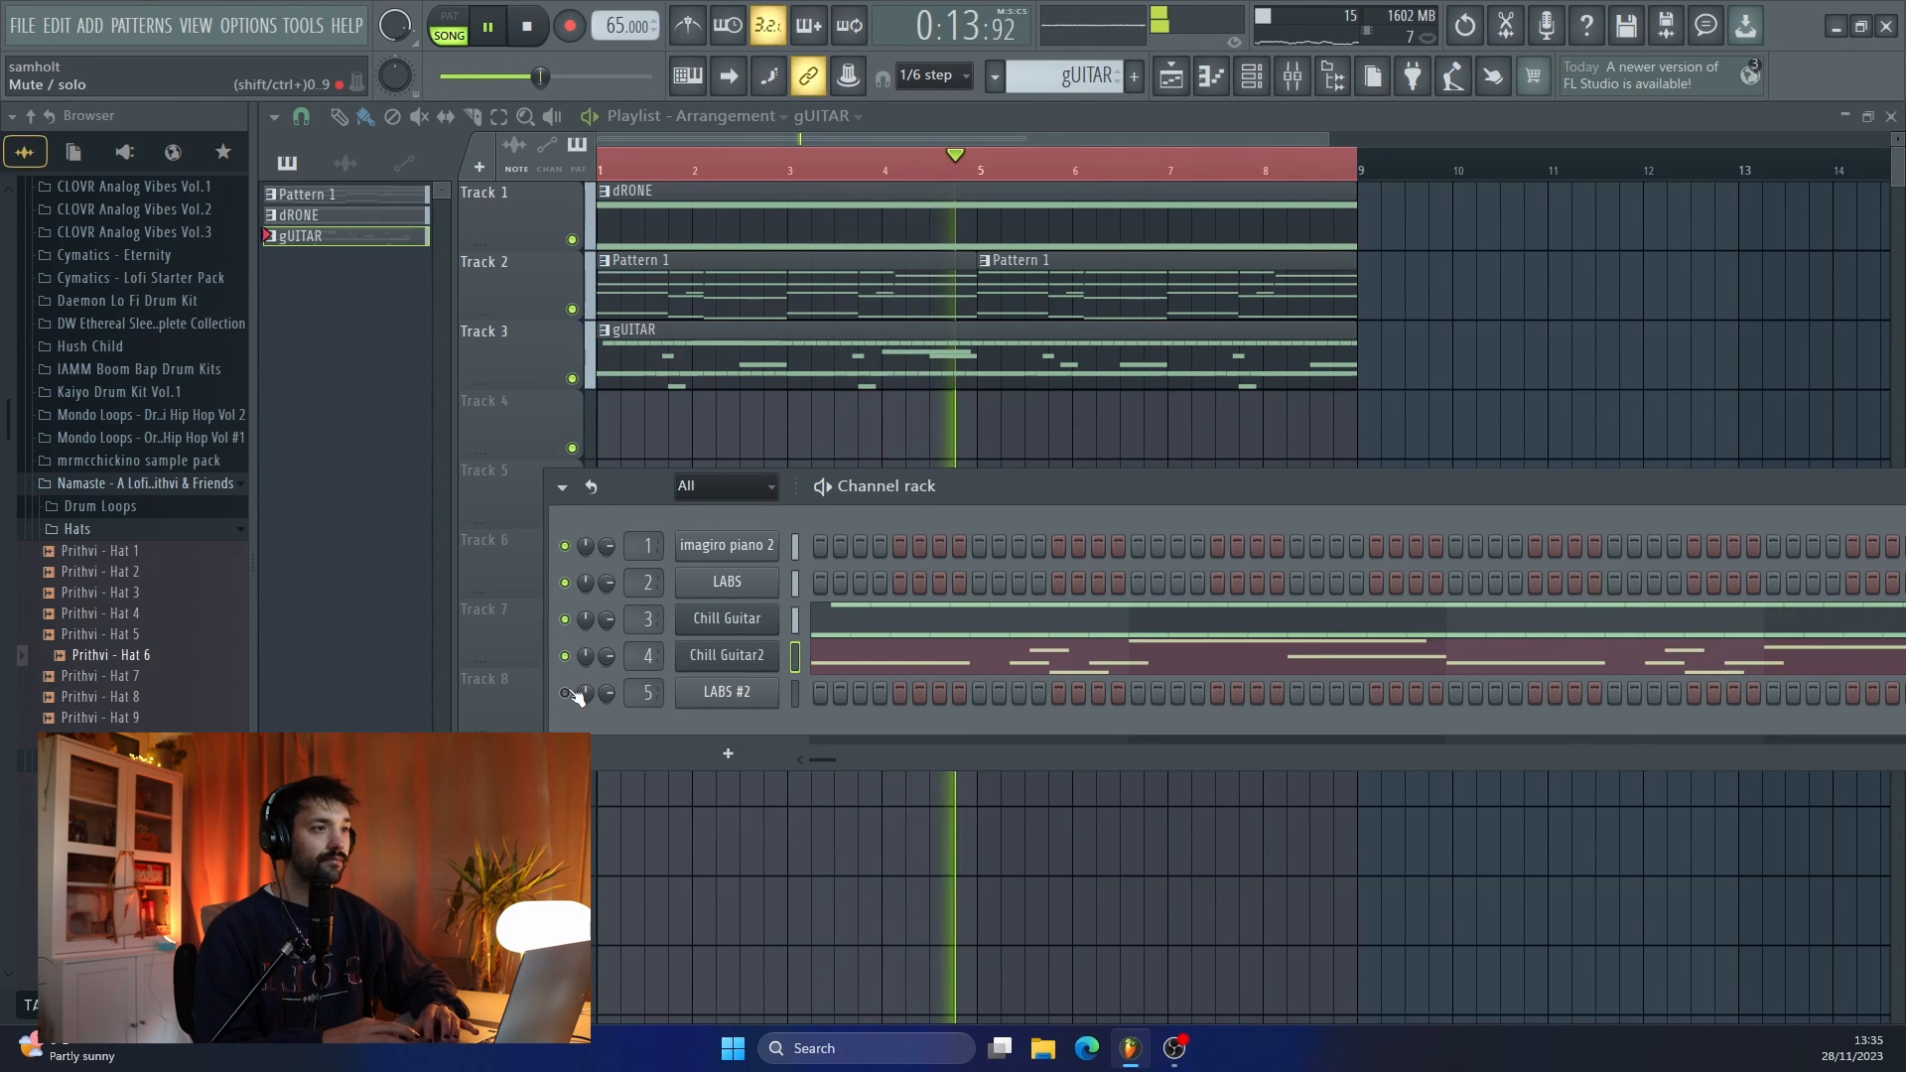
left_click(567, 693)
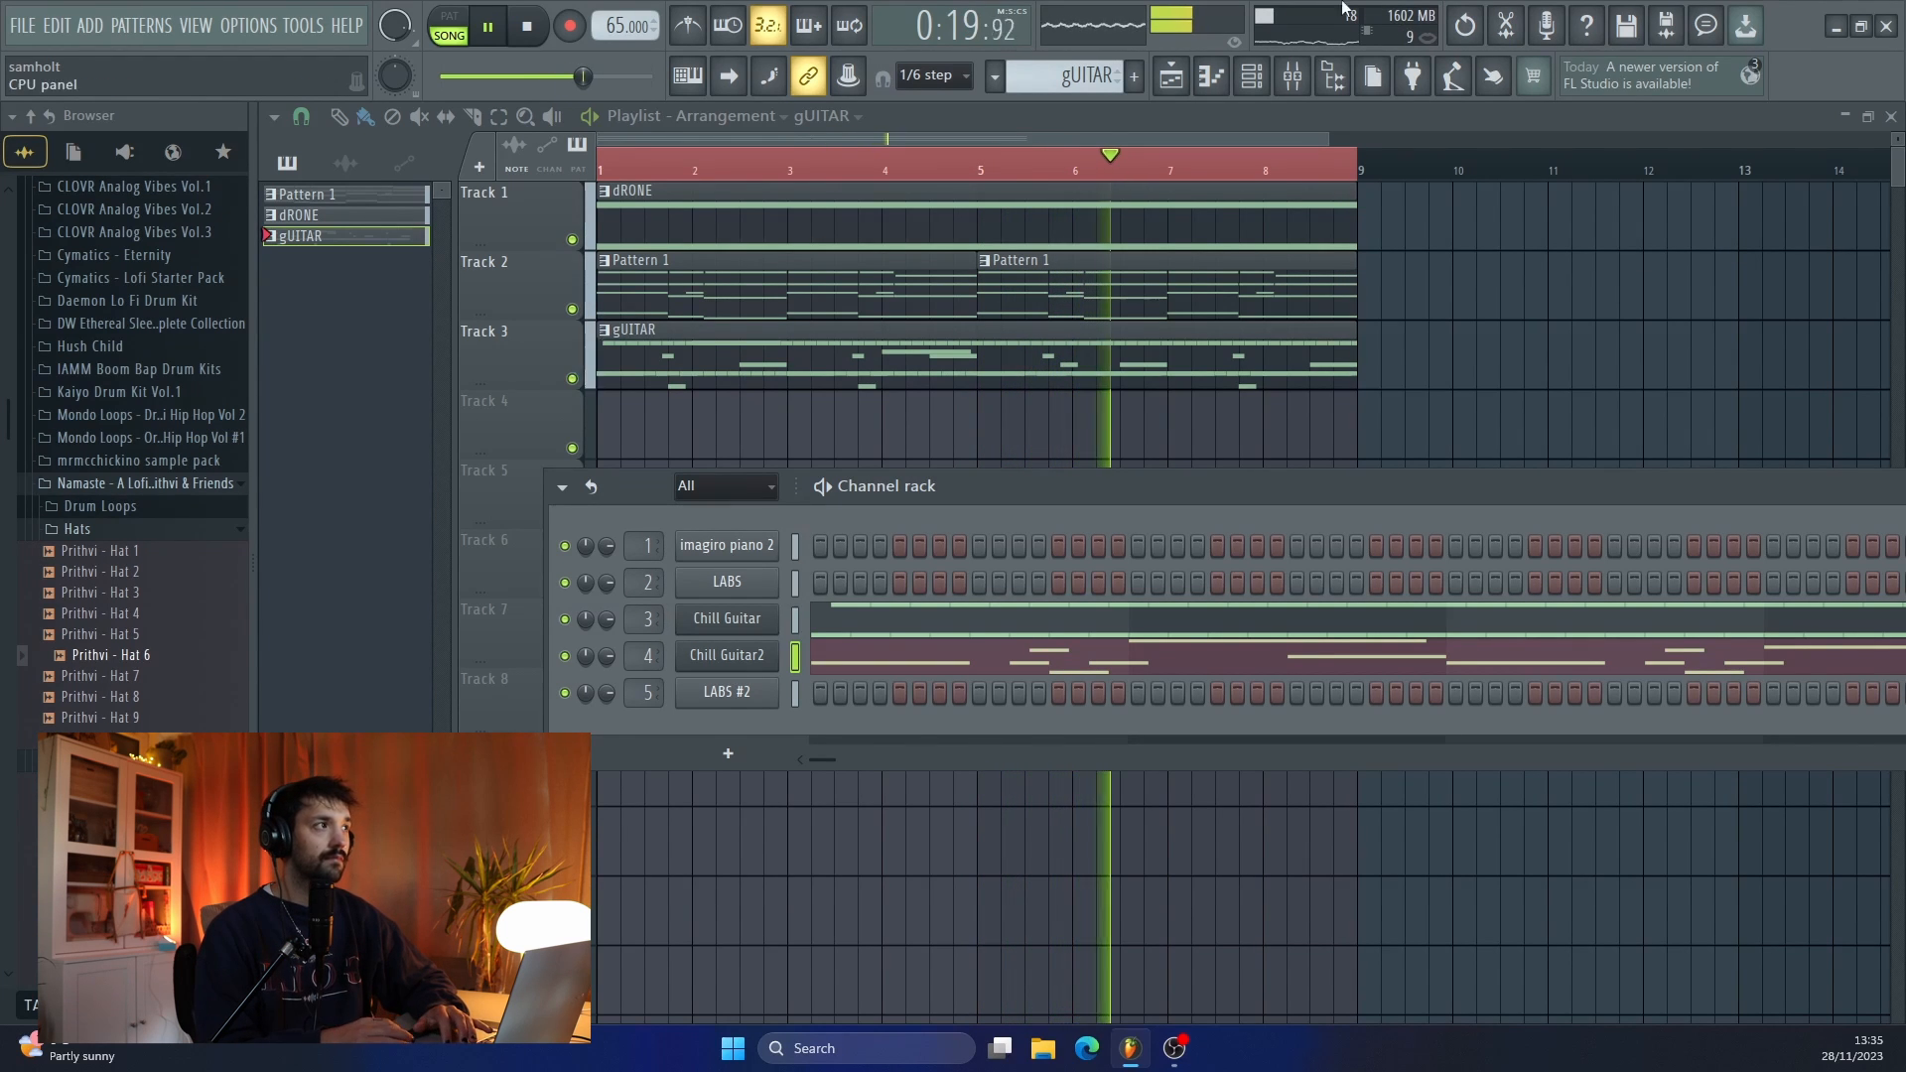
- Raise the volume of mixer track 4 slightly and lower mixer track 3 to about 66% (-8.3 dB) during playback
key("F9")
left_click_drag(904, 616, 918, 481)
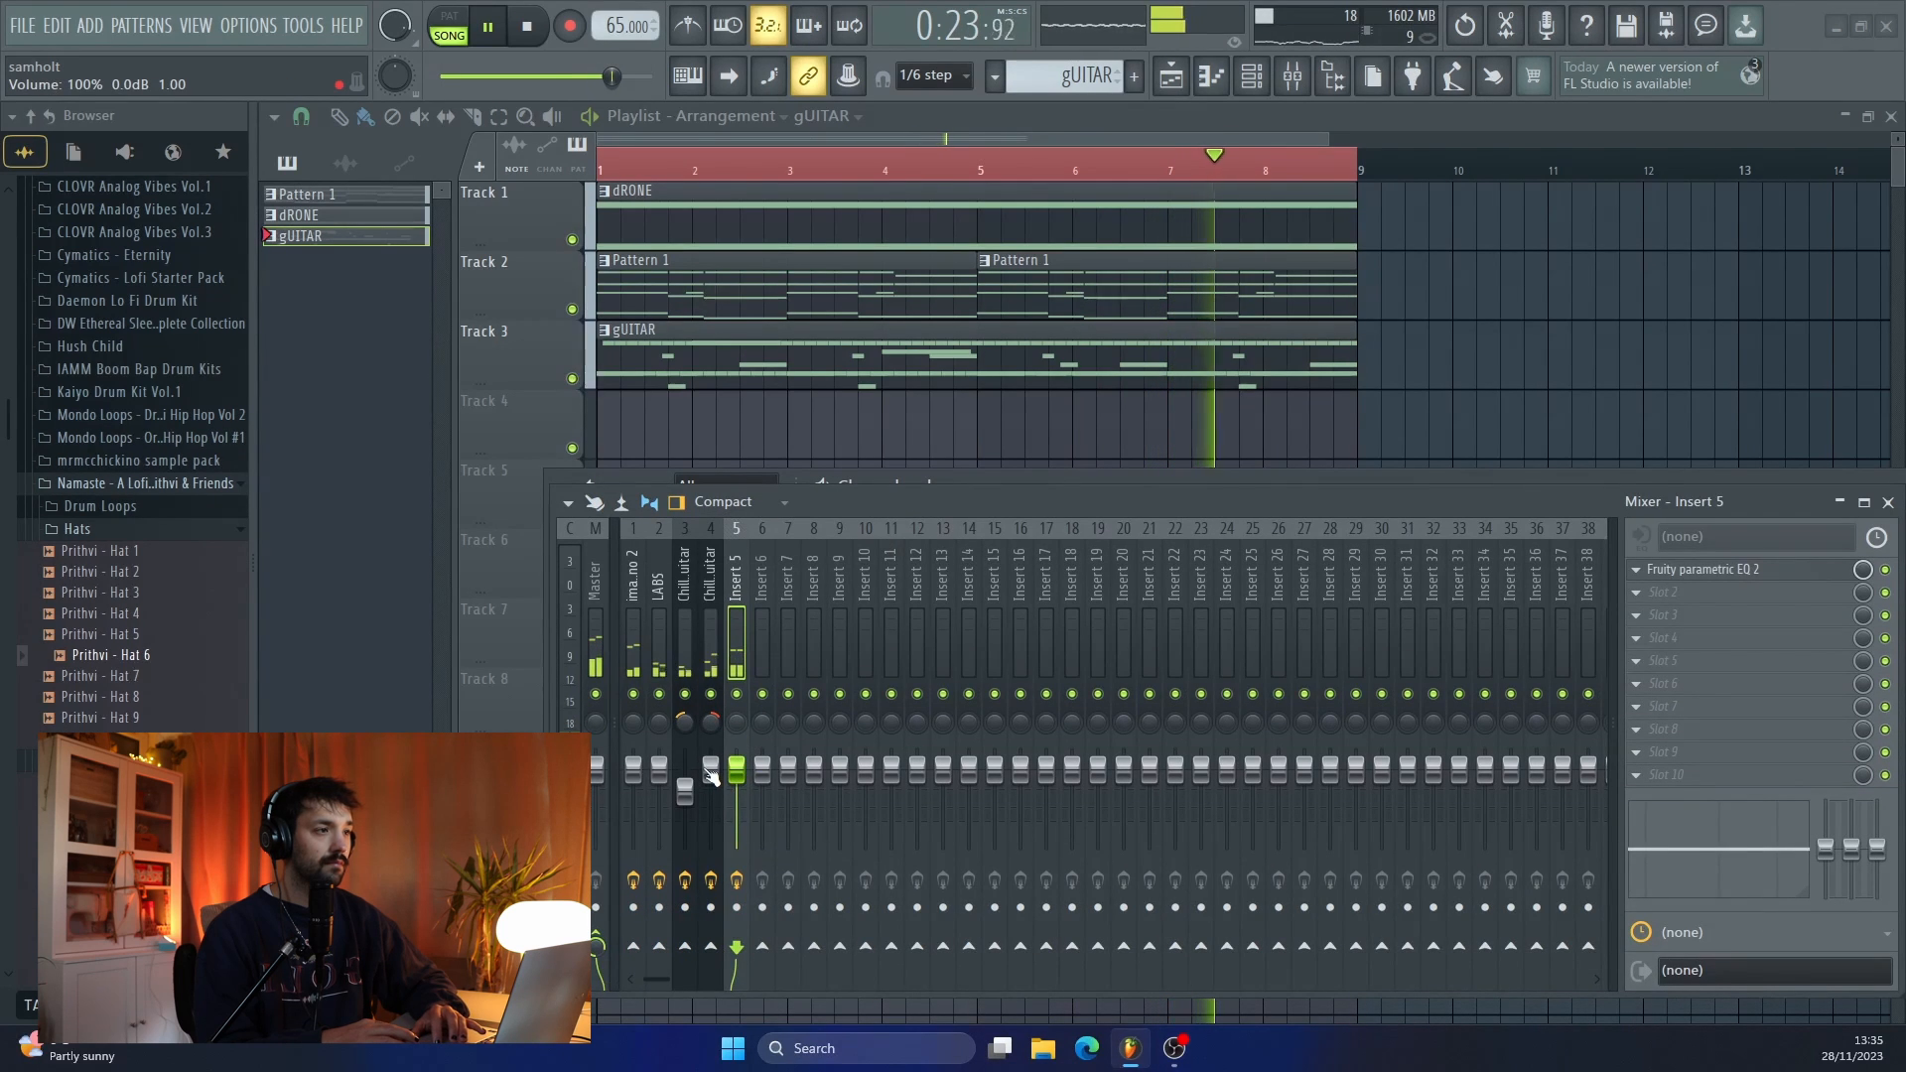
left_click(711, 775)
left_click(686, 791)
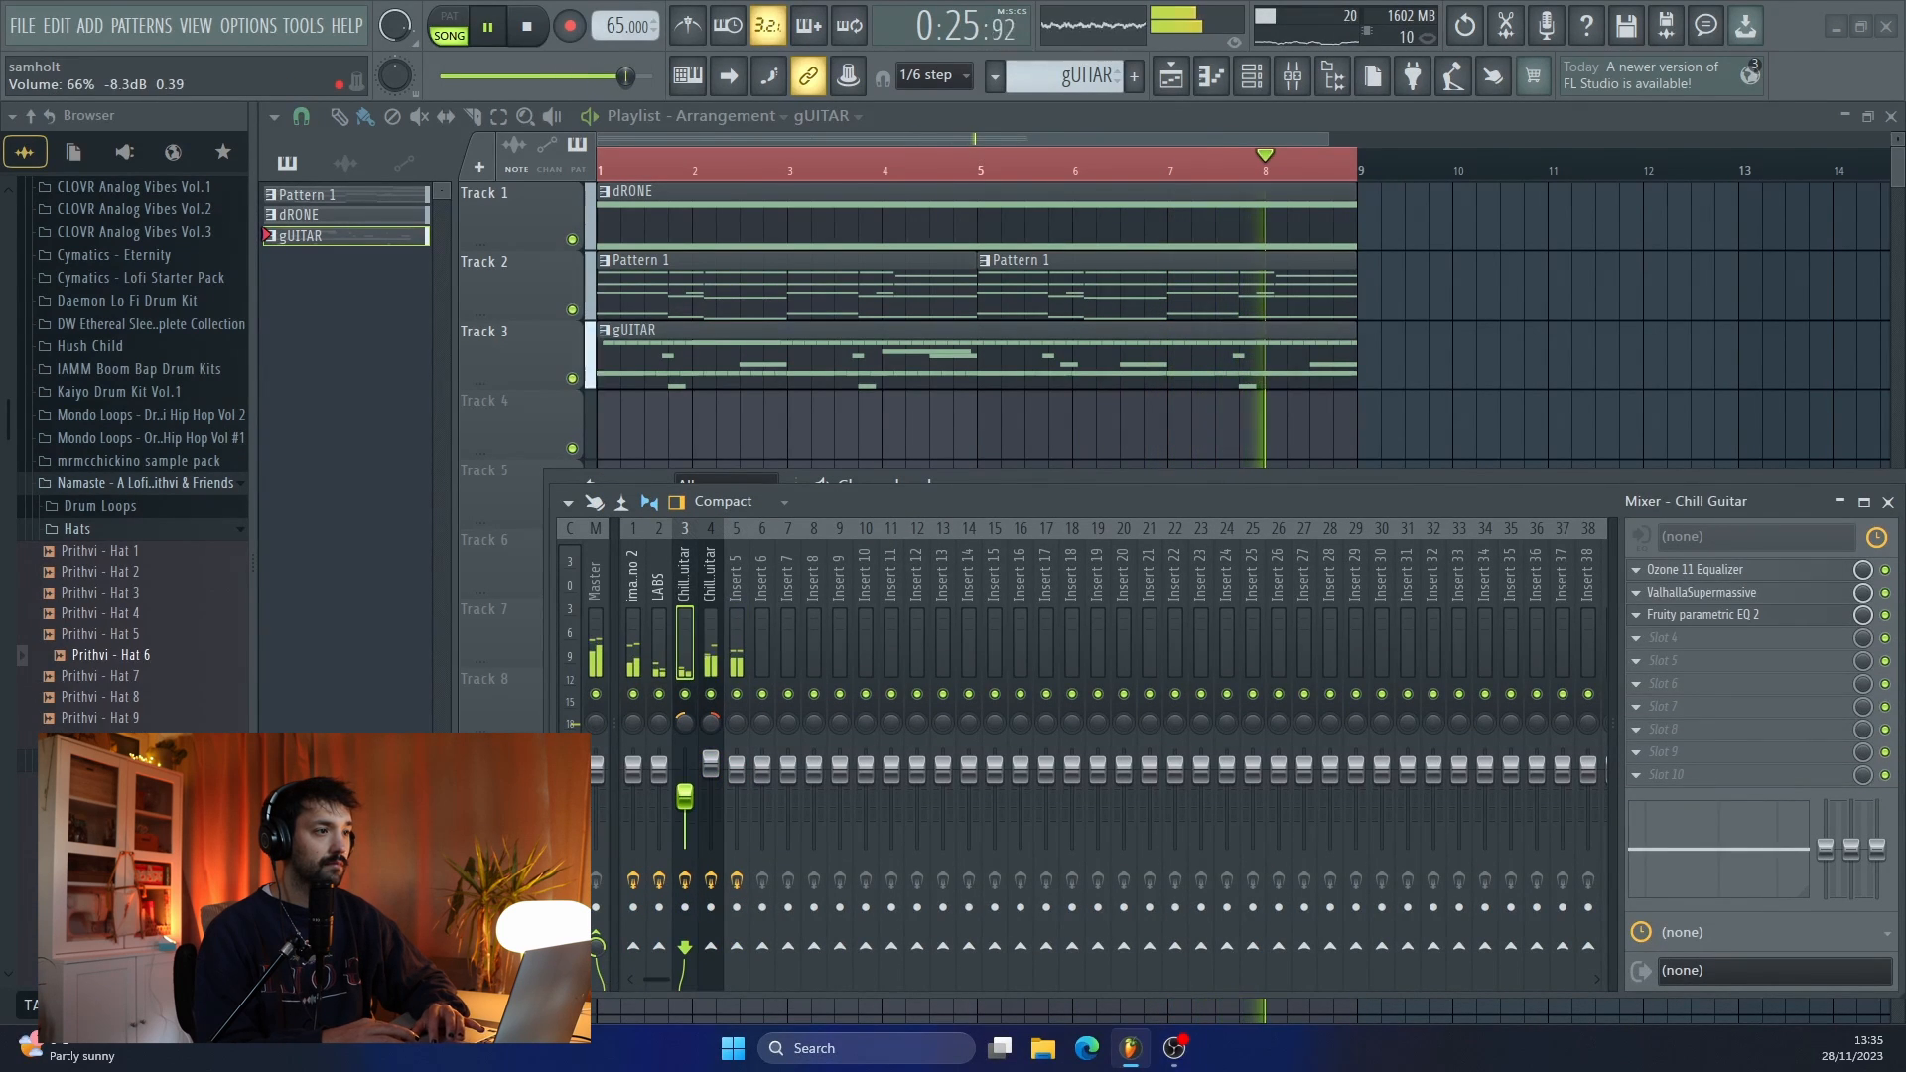
left_click_drag(1580, 498, 1612, 476)
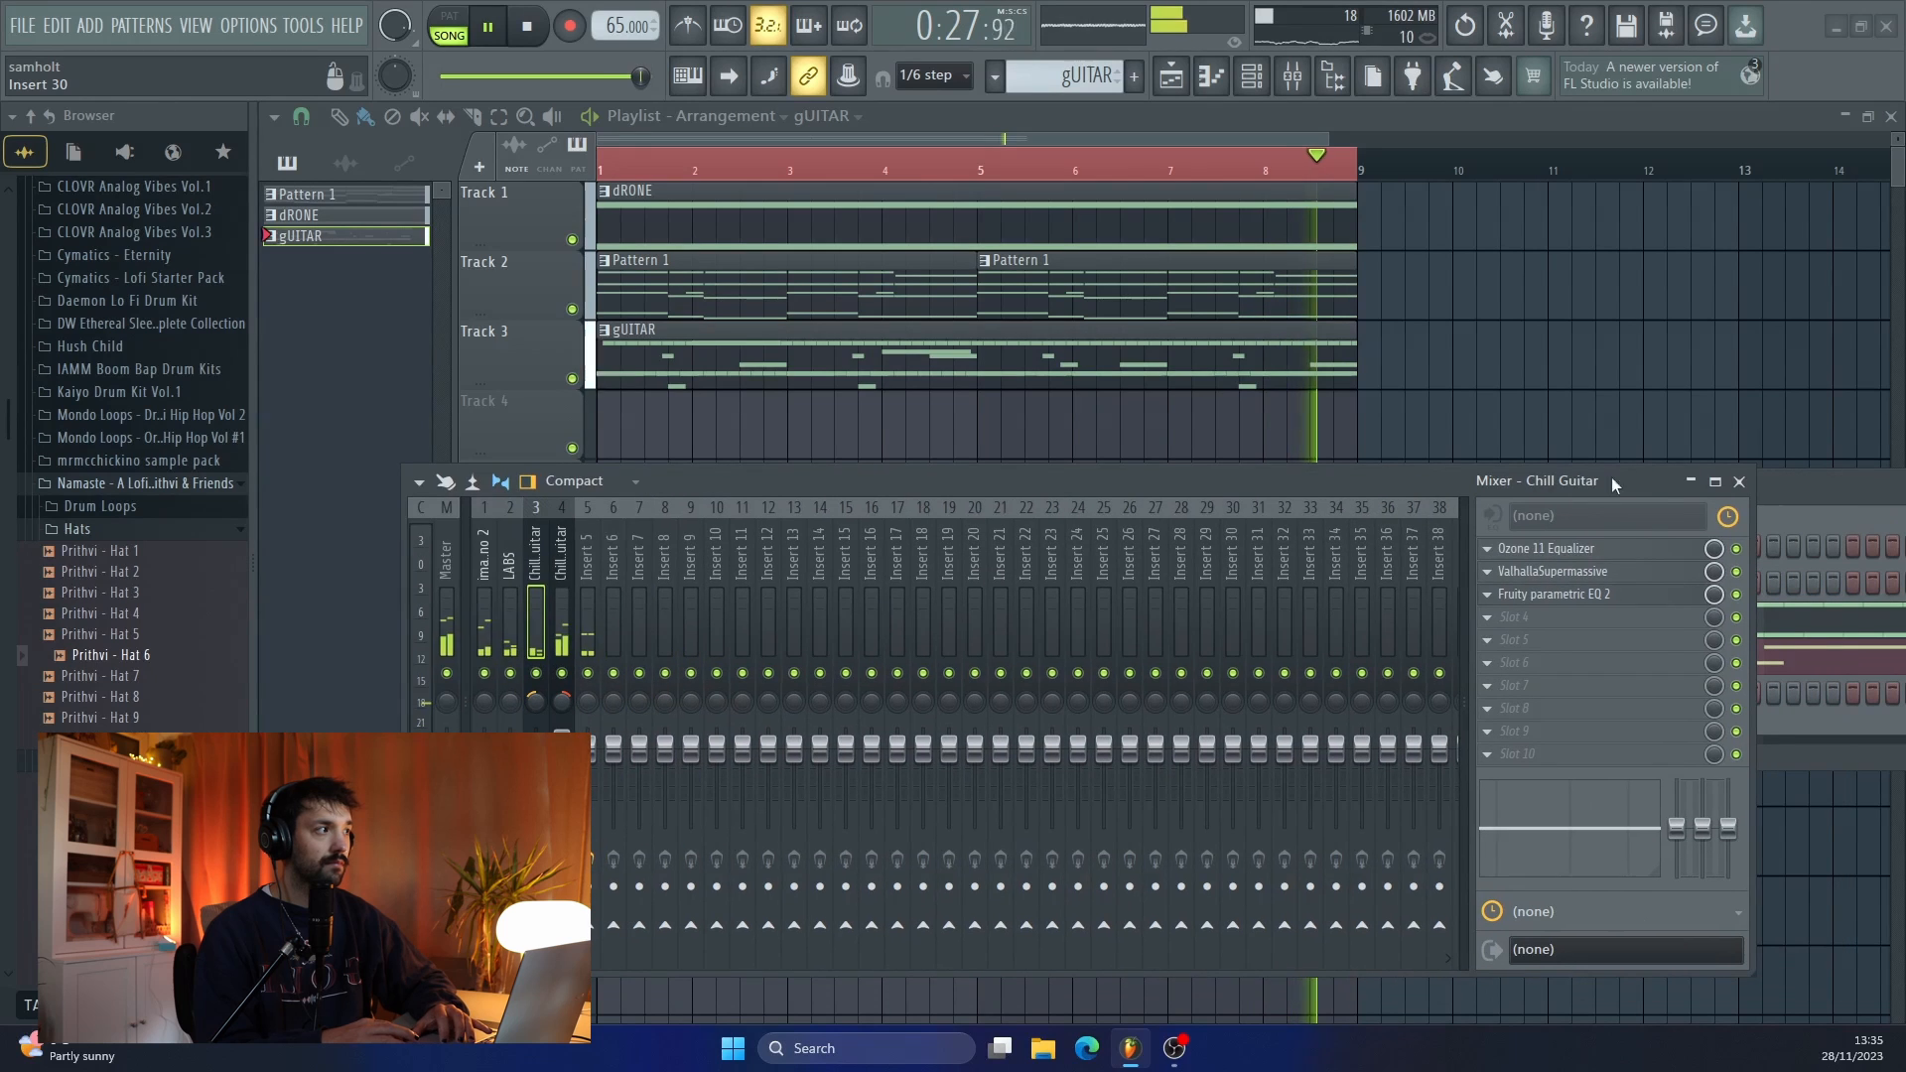
left_click(1737, 481)
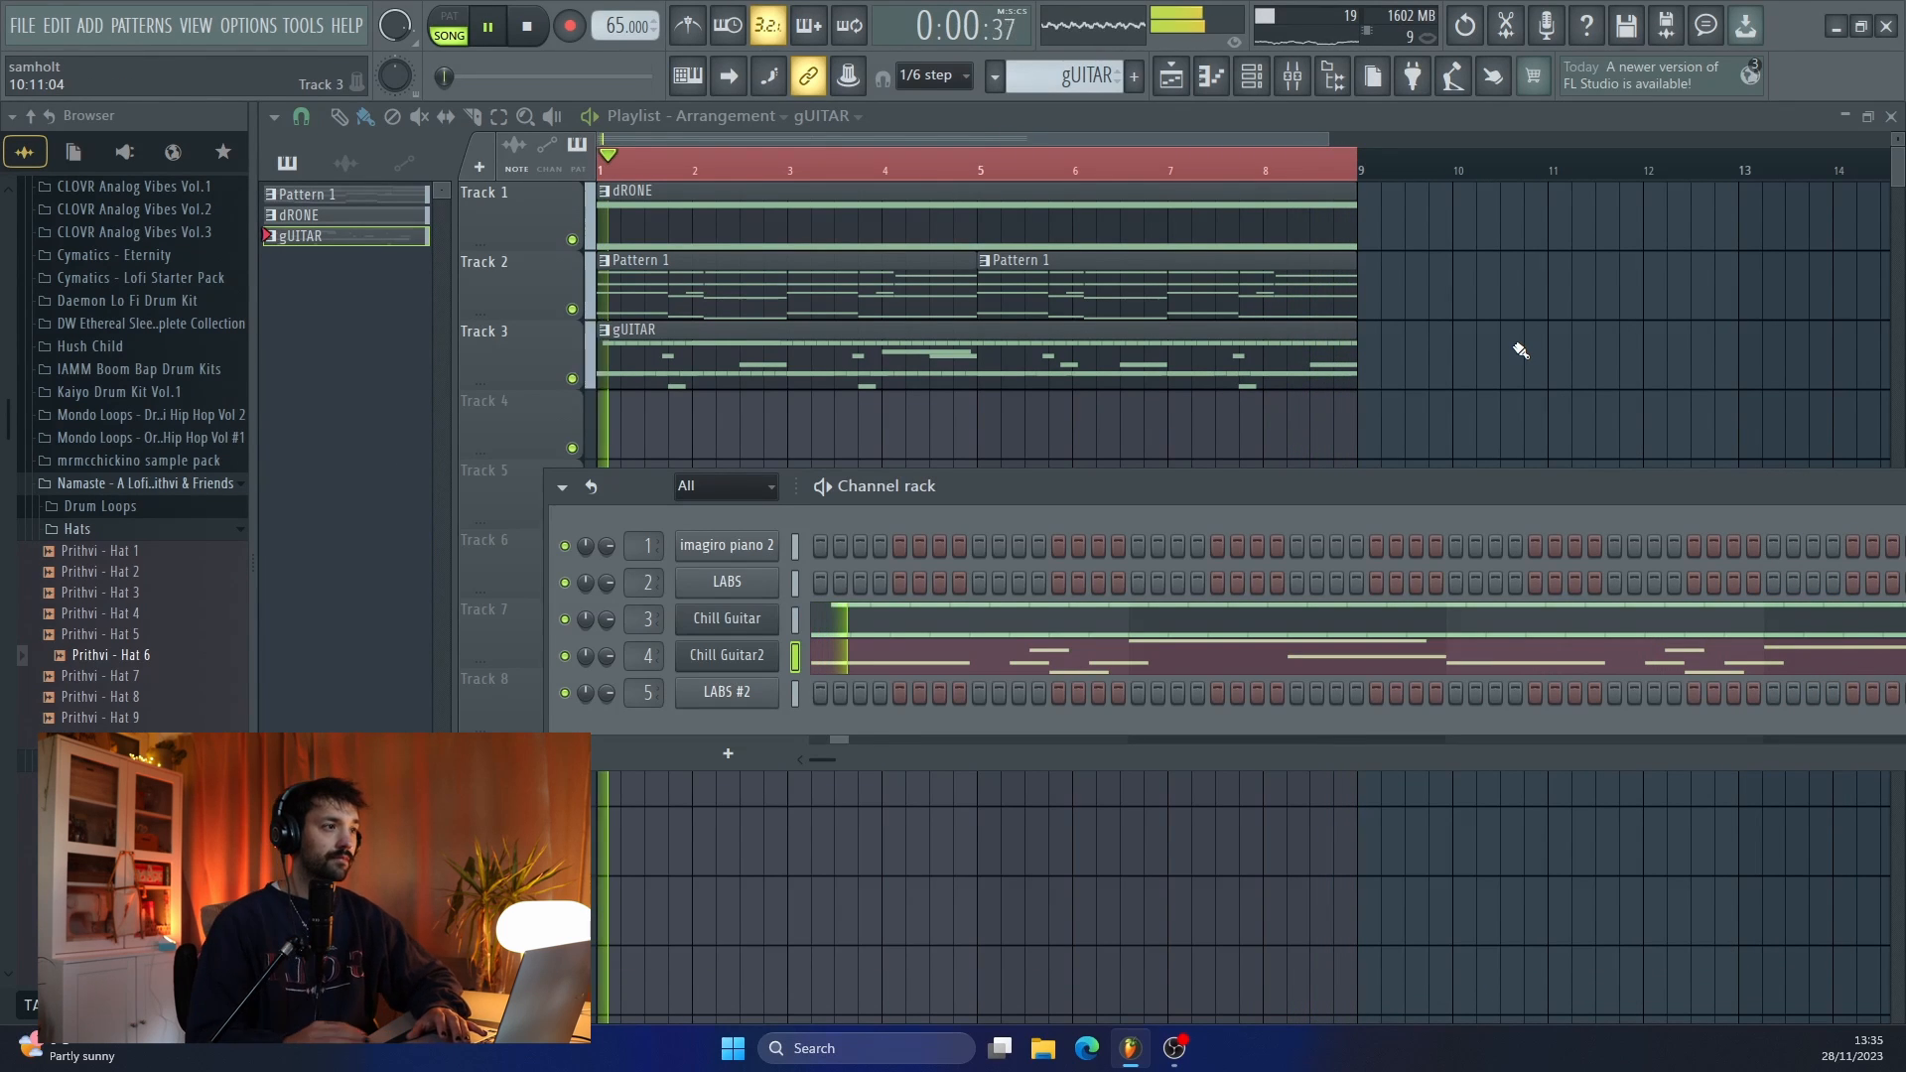